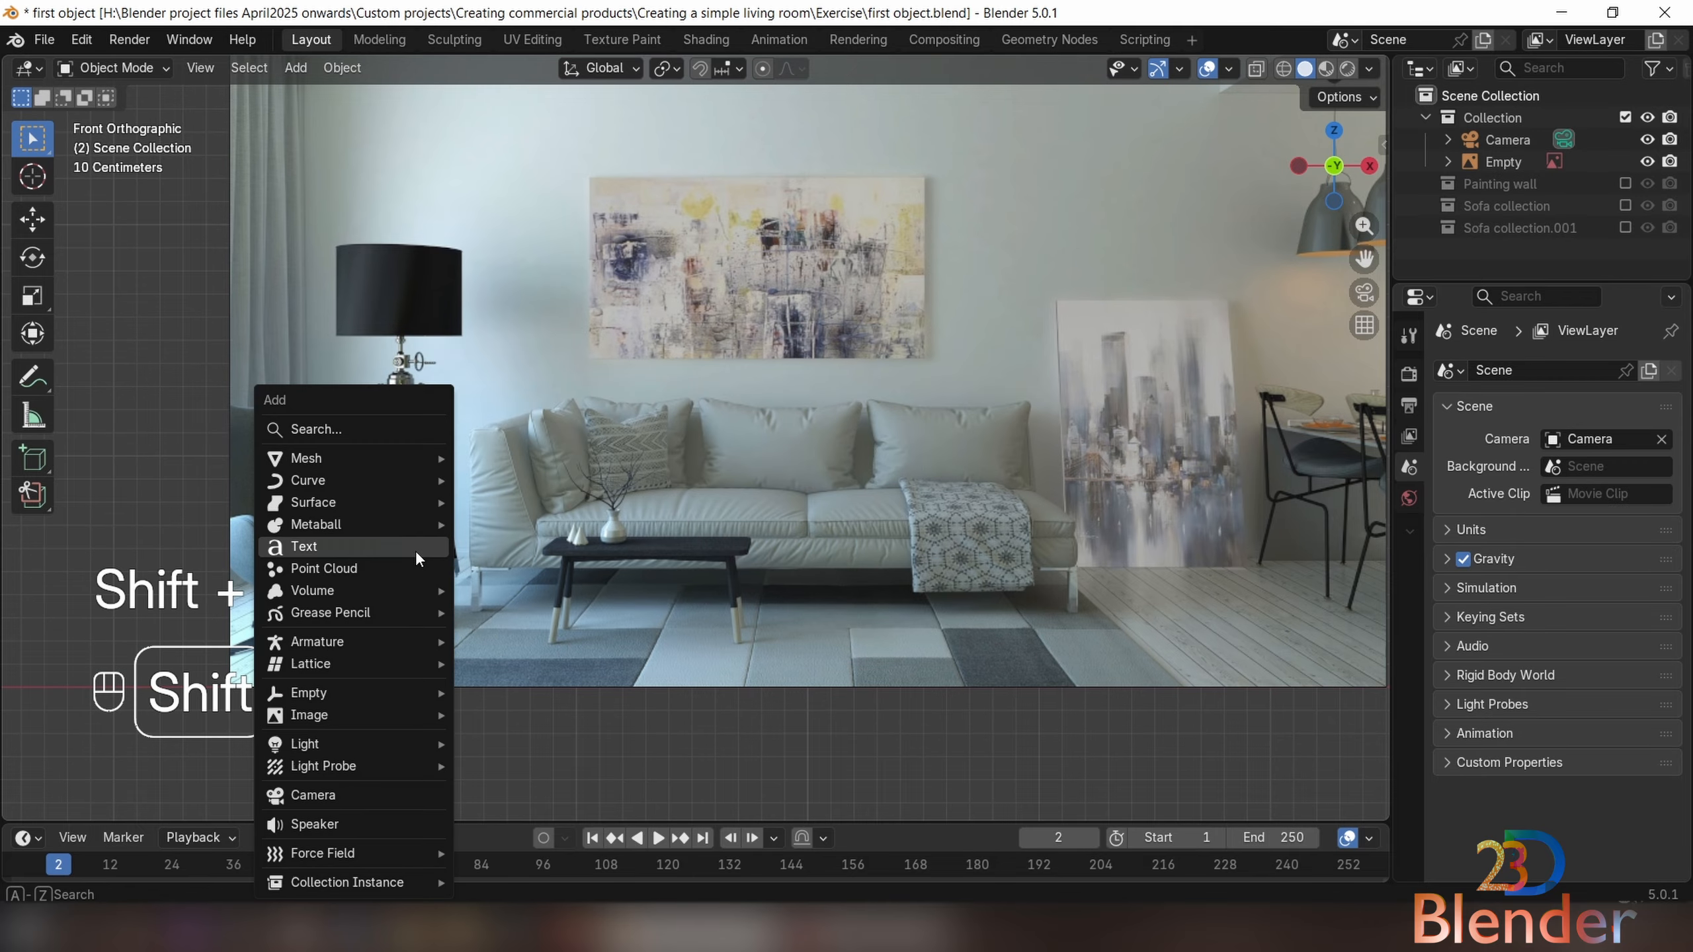
Add a UV sphere with 10 segments, 10 rings and a 0.4 m radius over the reference armchair's seat
mouse_move(402, 456)
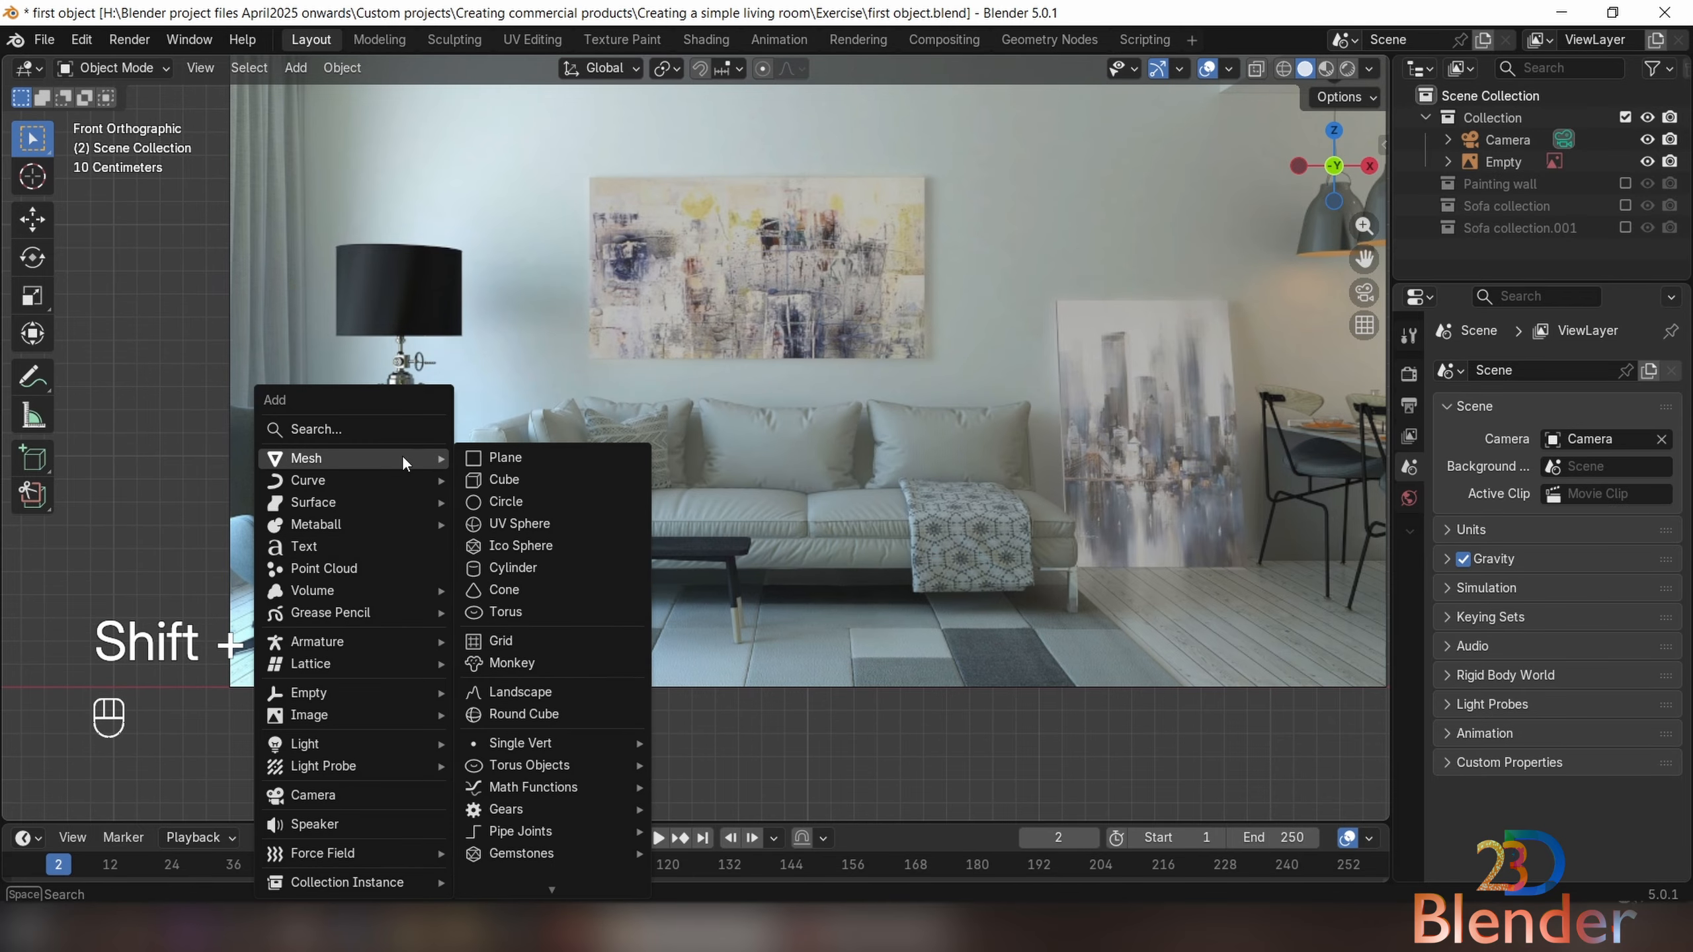
left_click(519, 524)
left_click(282, 563)
type("10")
key("Tab")
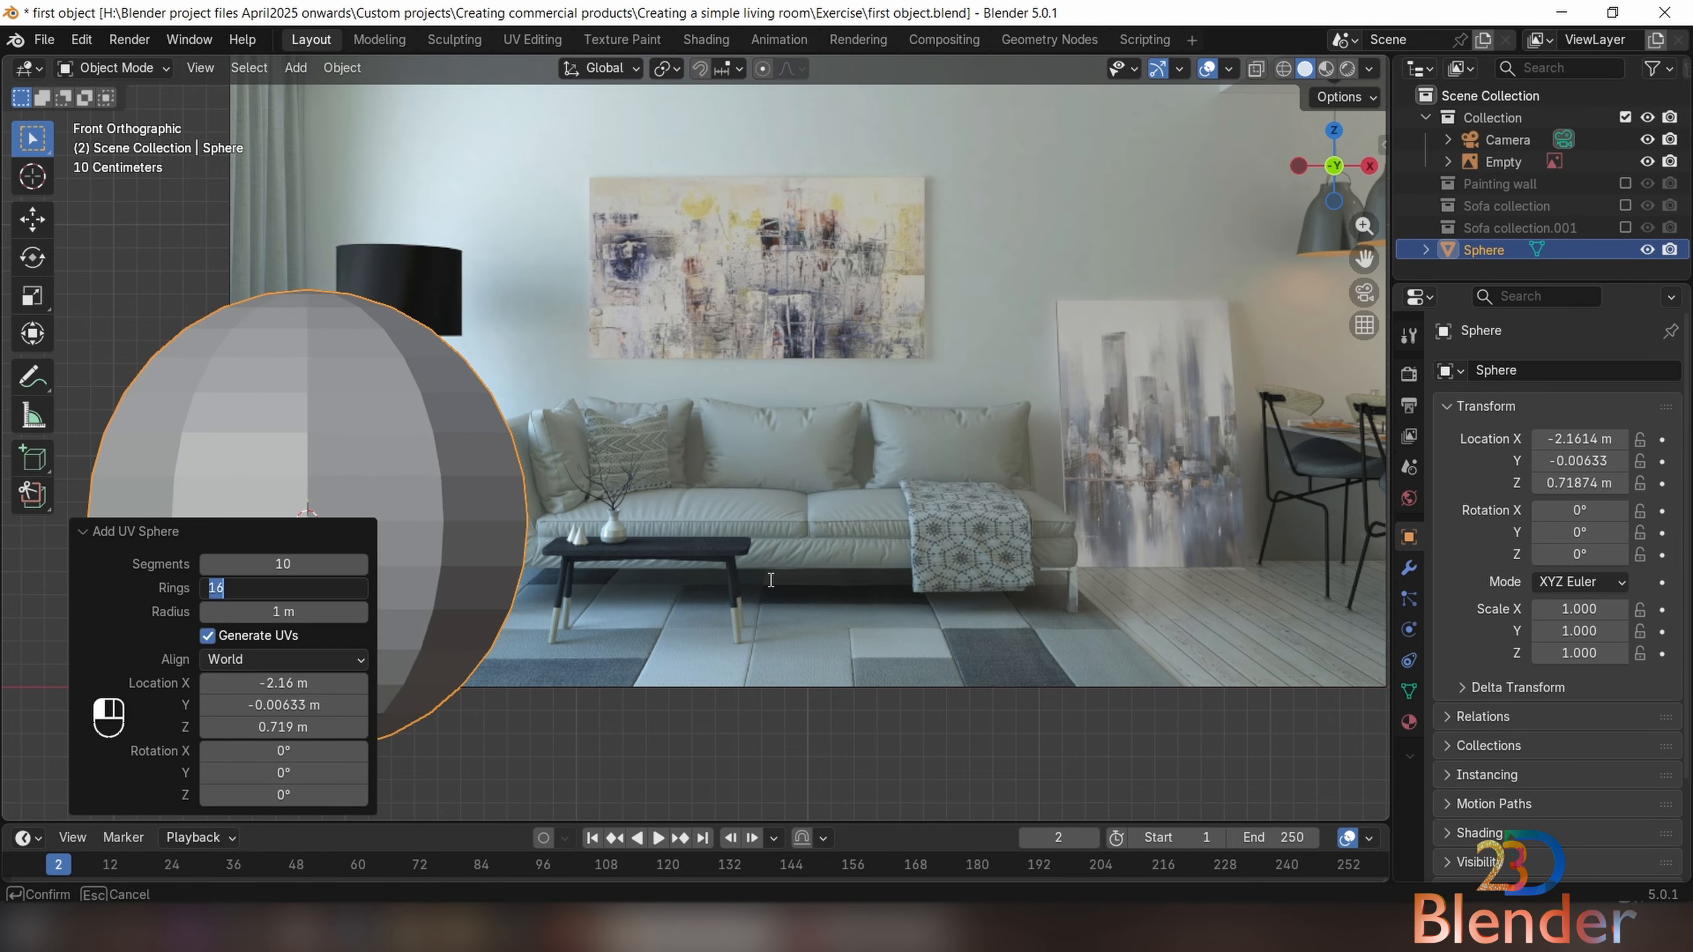
key("Tab")
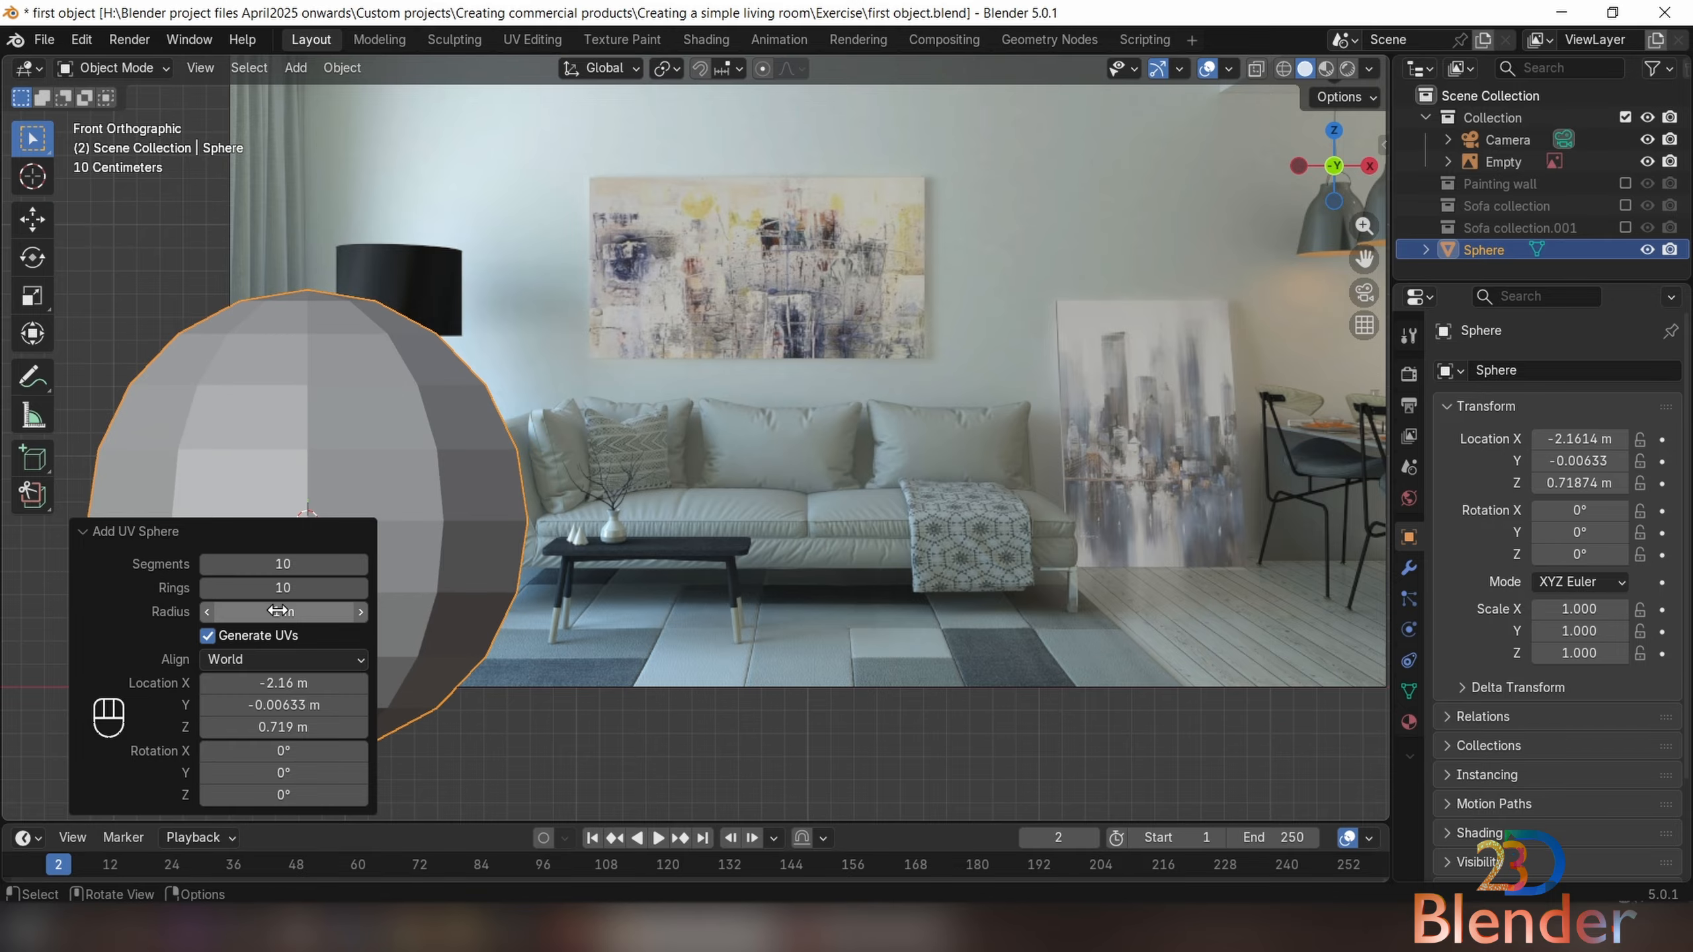
type("0.")
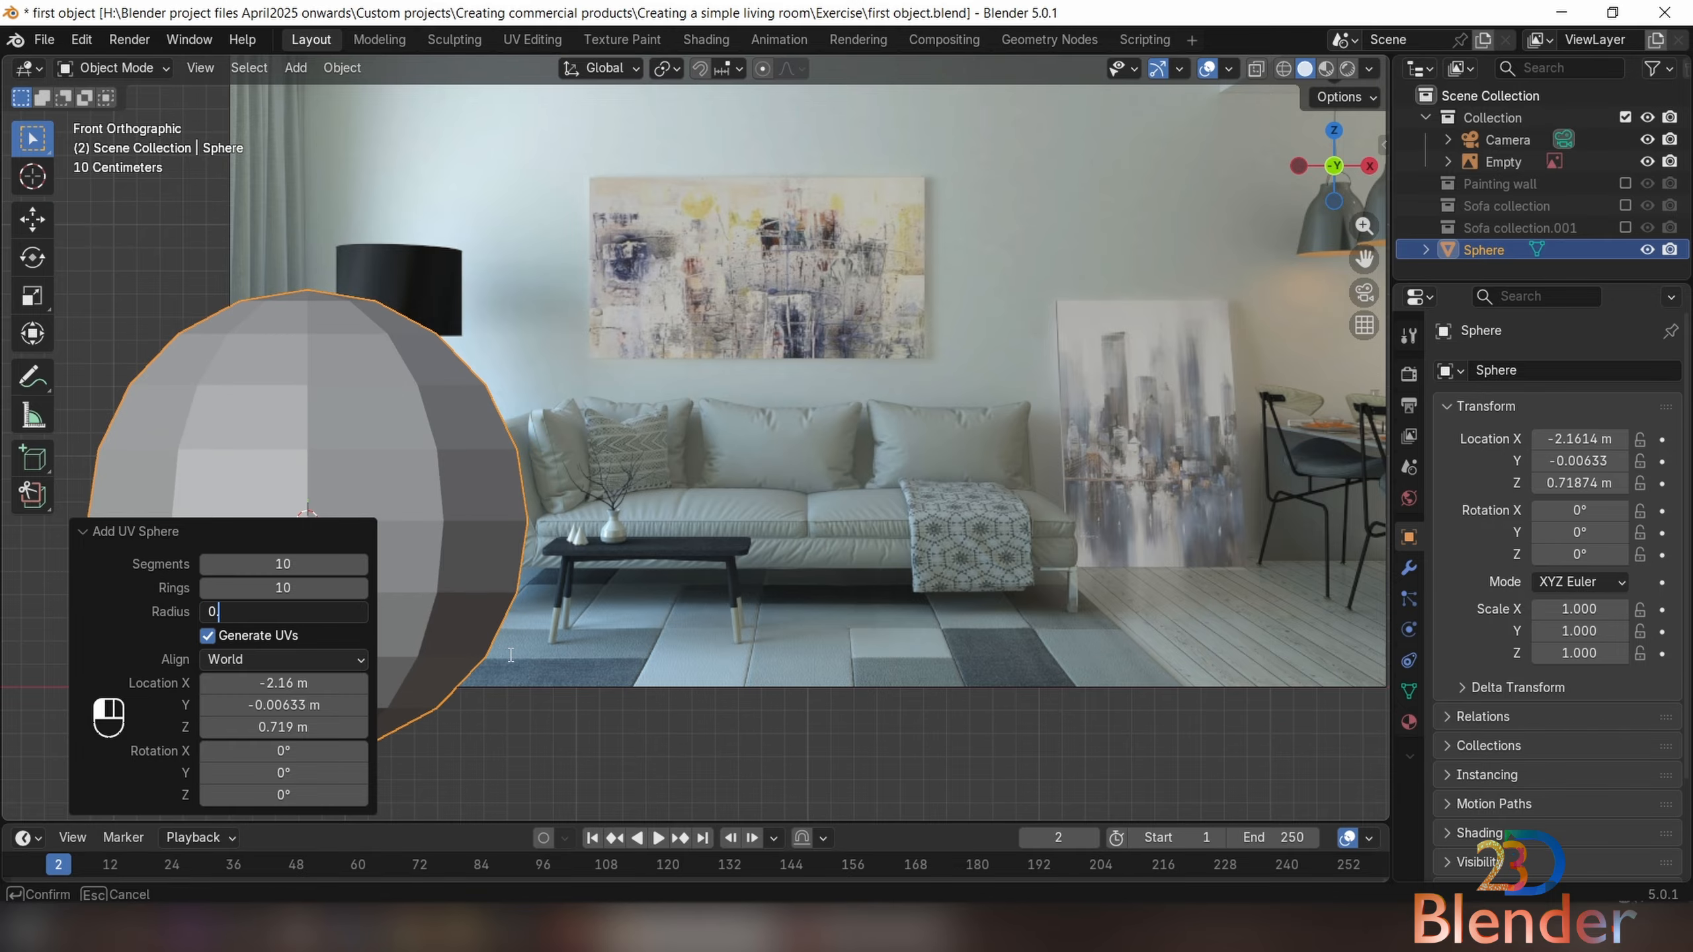
type("4")
key("Return")
left_click(84, 532)
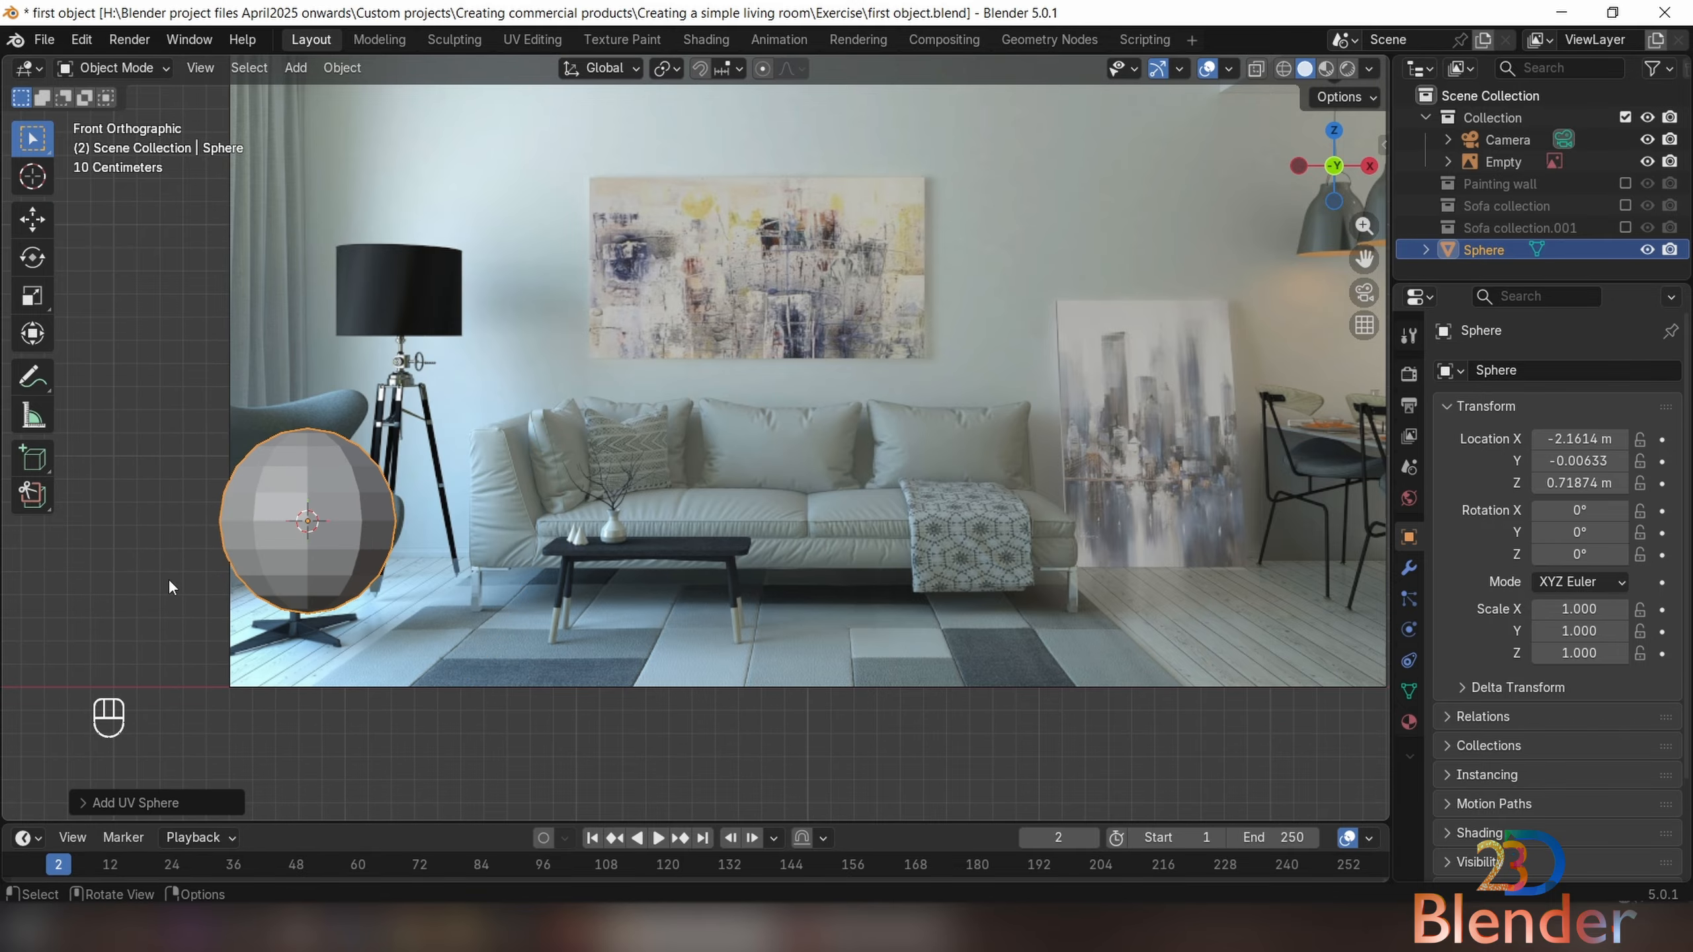
With X-ray on, delete the vertices above the sphere's equator and left of its centre line, keeping the lower right quarter
middle_click_drag(598, 615, 873, 616, "shift")
scroll(732, 563, "up", 3)
middle_click_drag(696, 536, 650, 492, "shift")
key("Tab")
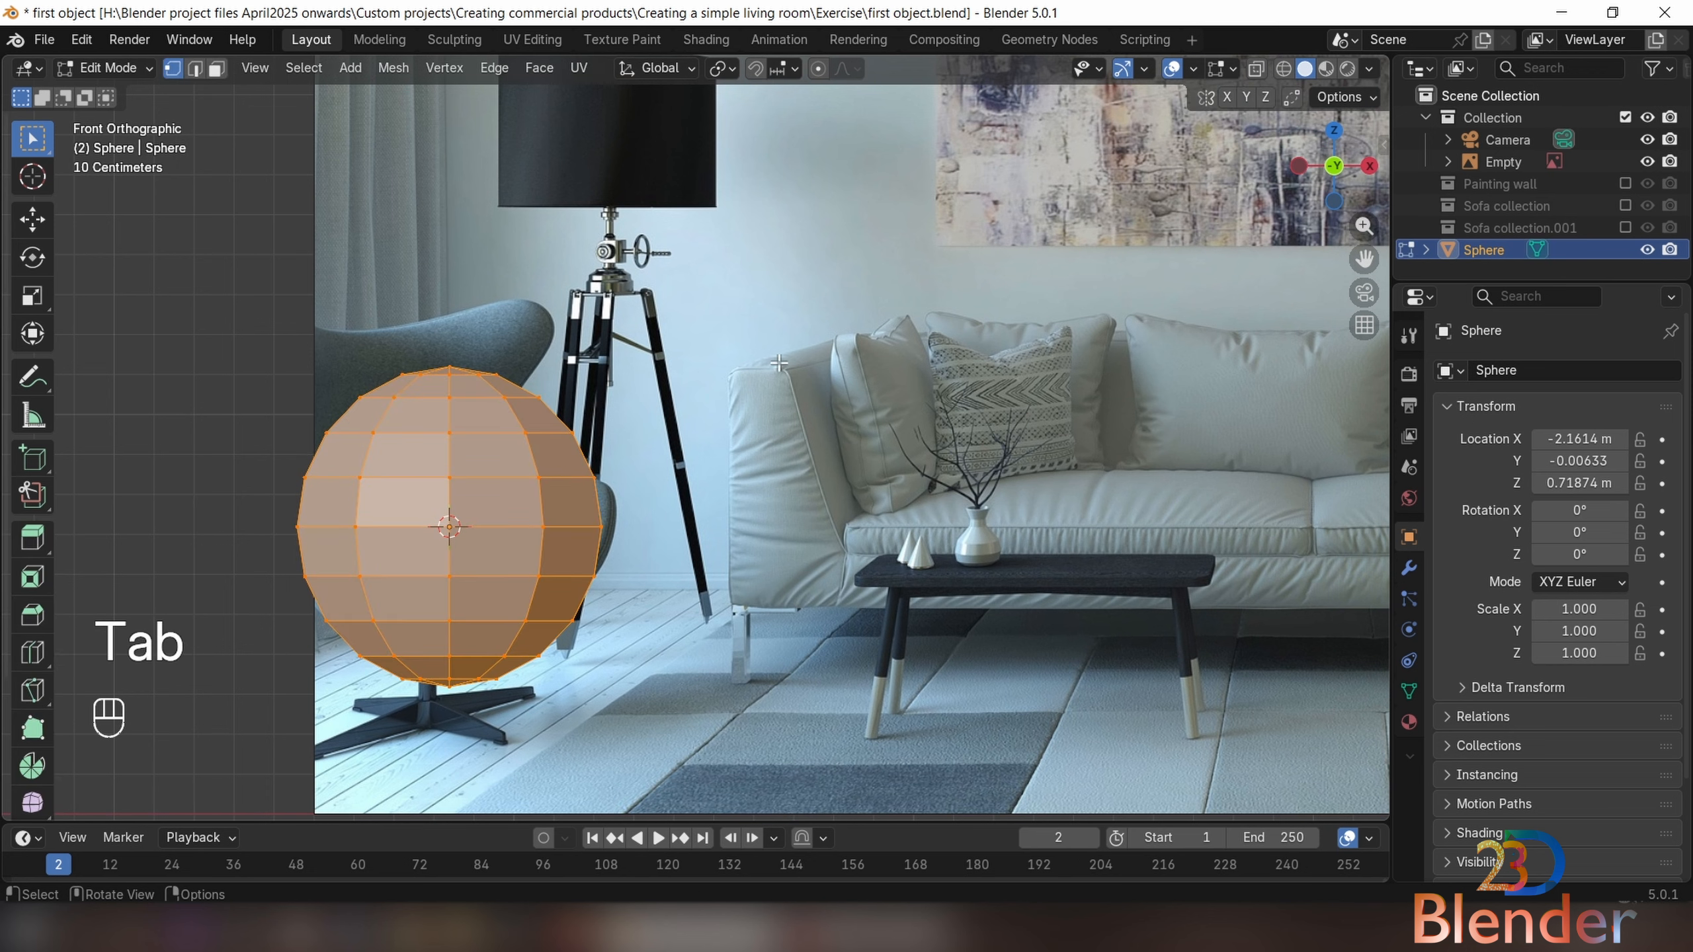
key("alt+z")
left_click_drag(200, 312, 620, 493)
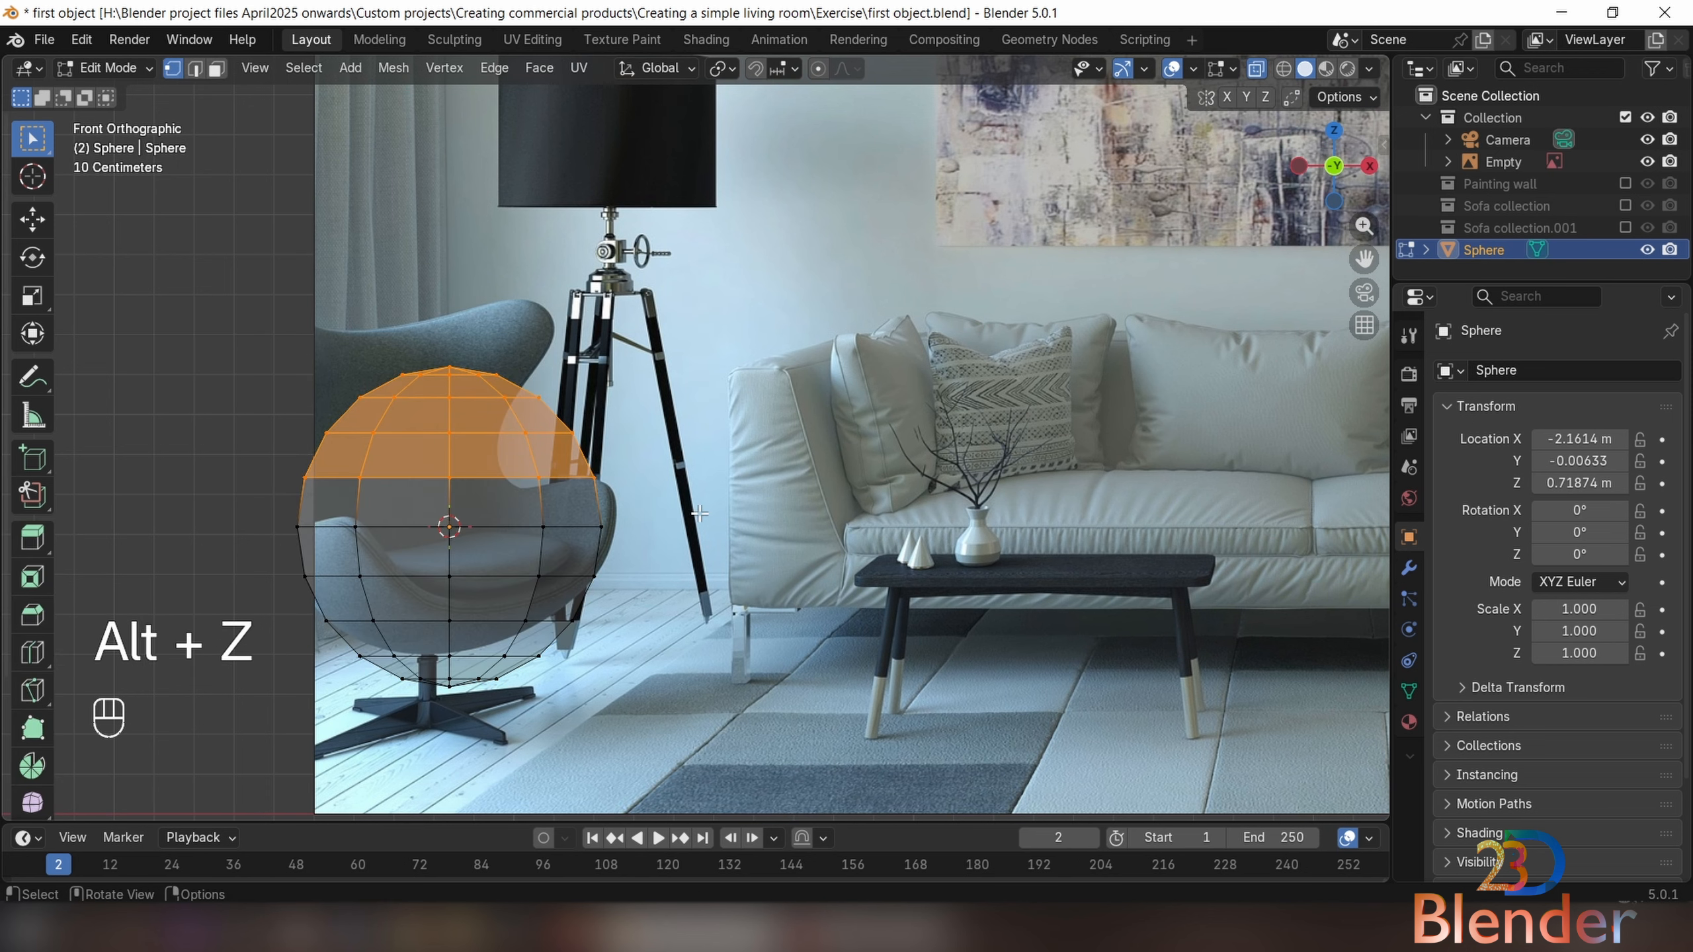
middle_click_drag(699, 512, 749, 503, "shift")
left_click_drag(391, 327, 641, 706, "shift")
key("x")
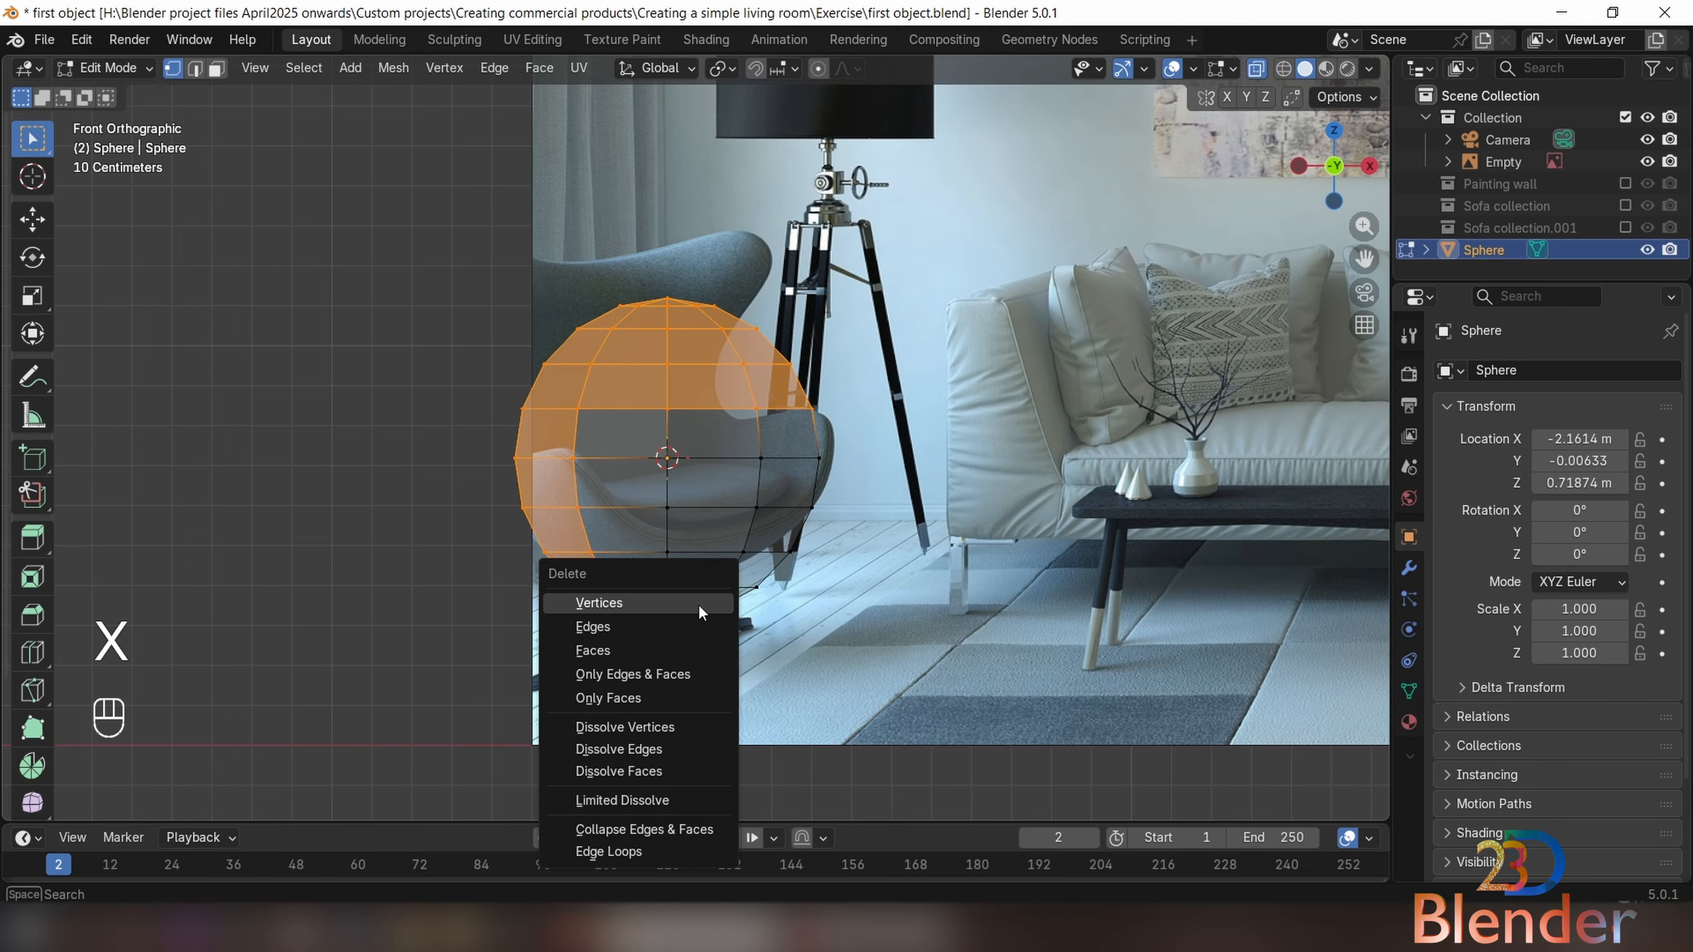
left_click(698, 603)
middle_click_drag(845, 572, 787, 580, "shift")
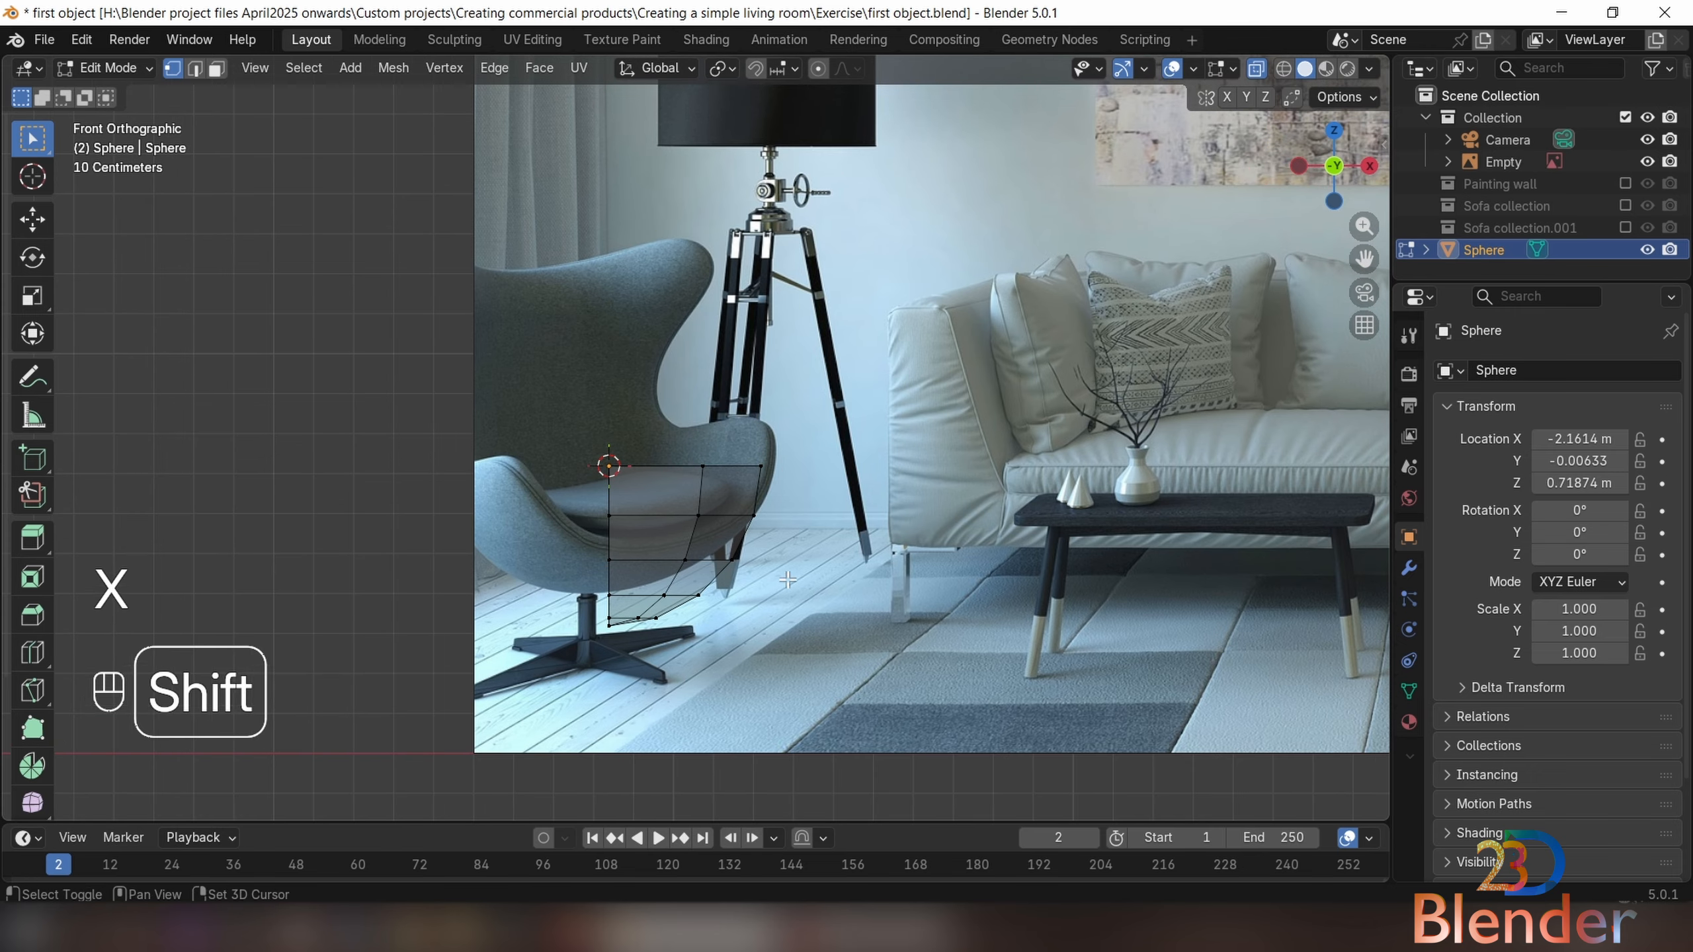
Add a Mirror modifier on the X axis to the remaining sphere mesh and enable Clipping
left_click(1408, 567)
left_click(1551, 371)
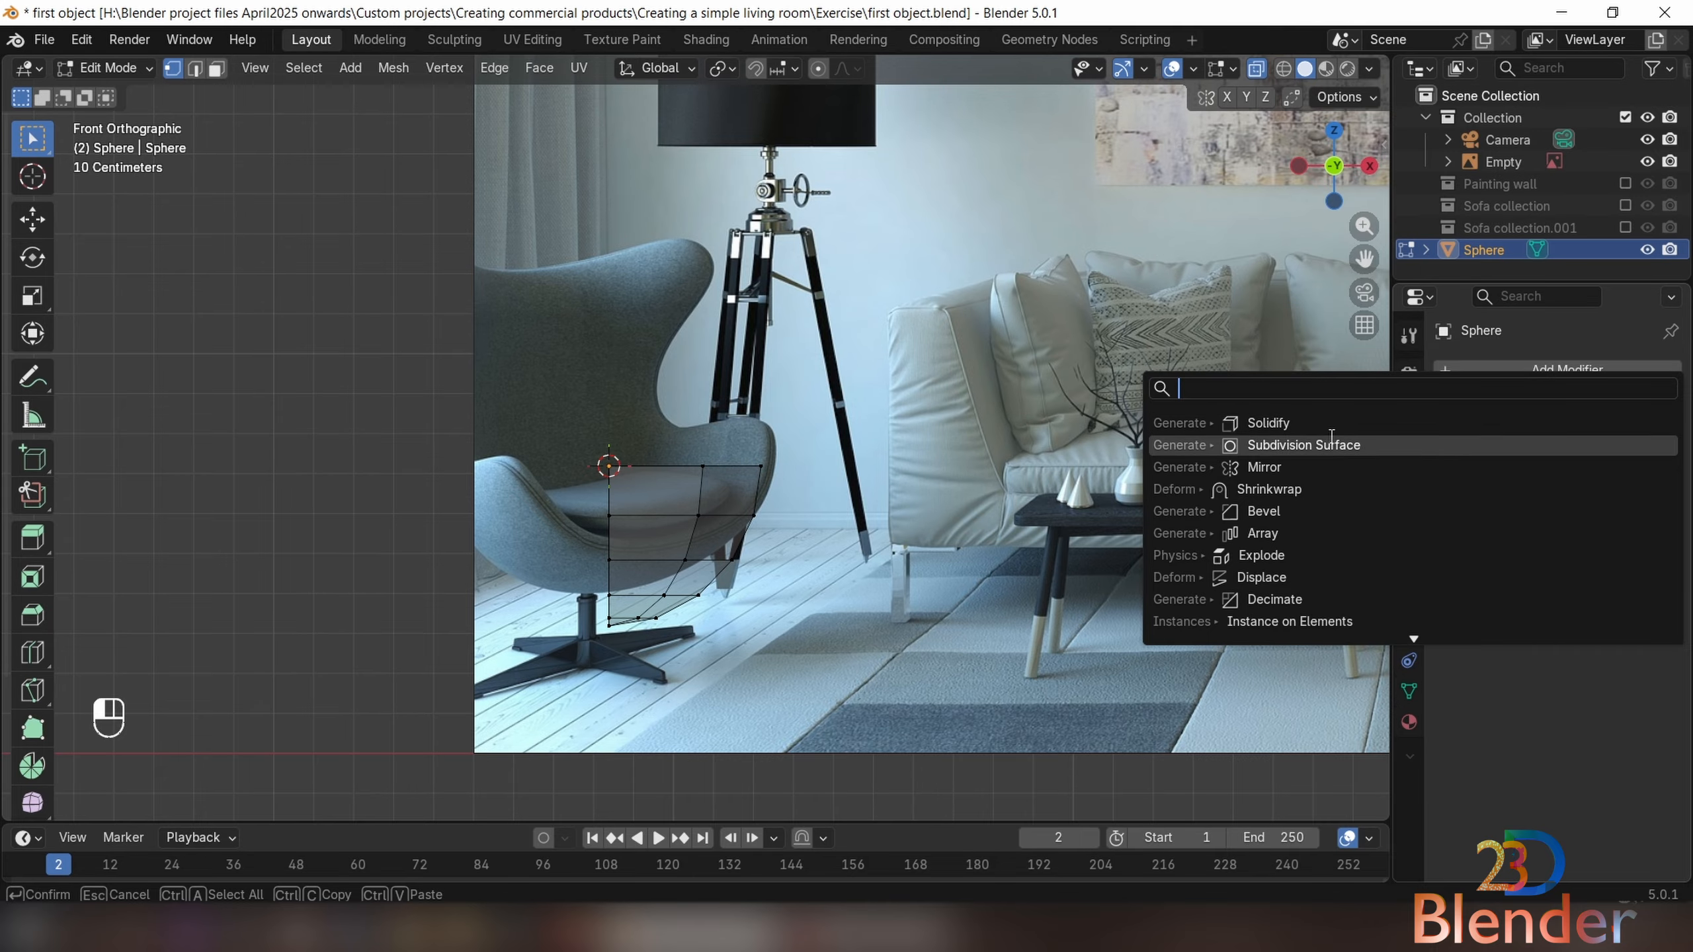
left_click(1264, 466)
left_click(1572, 540)
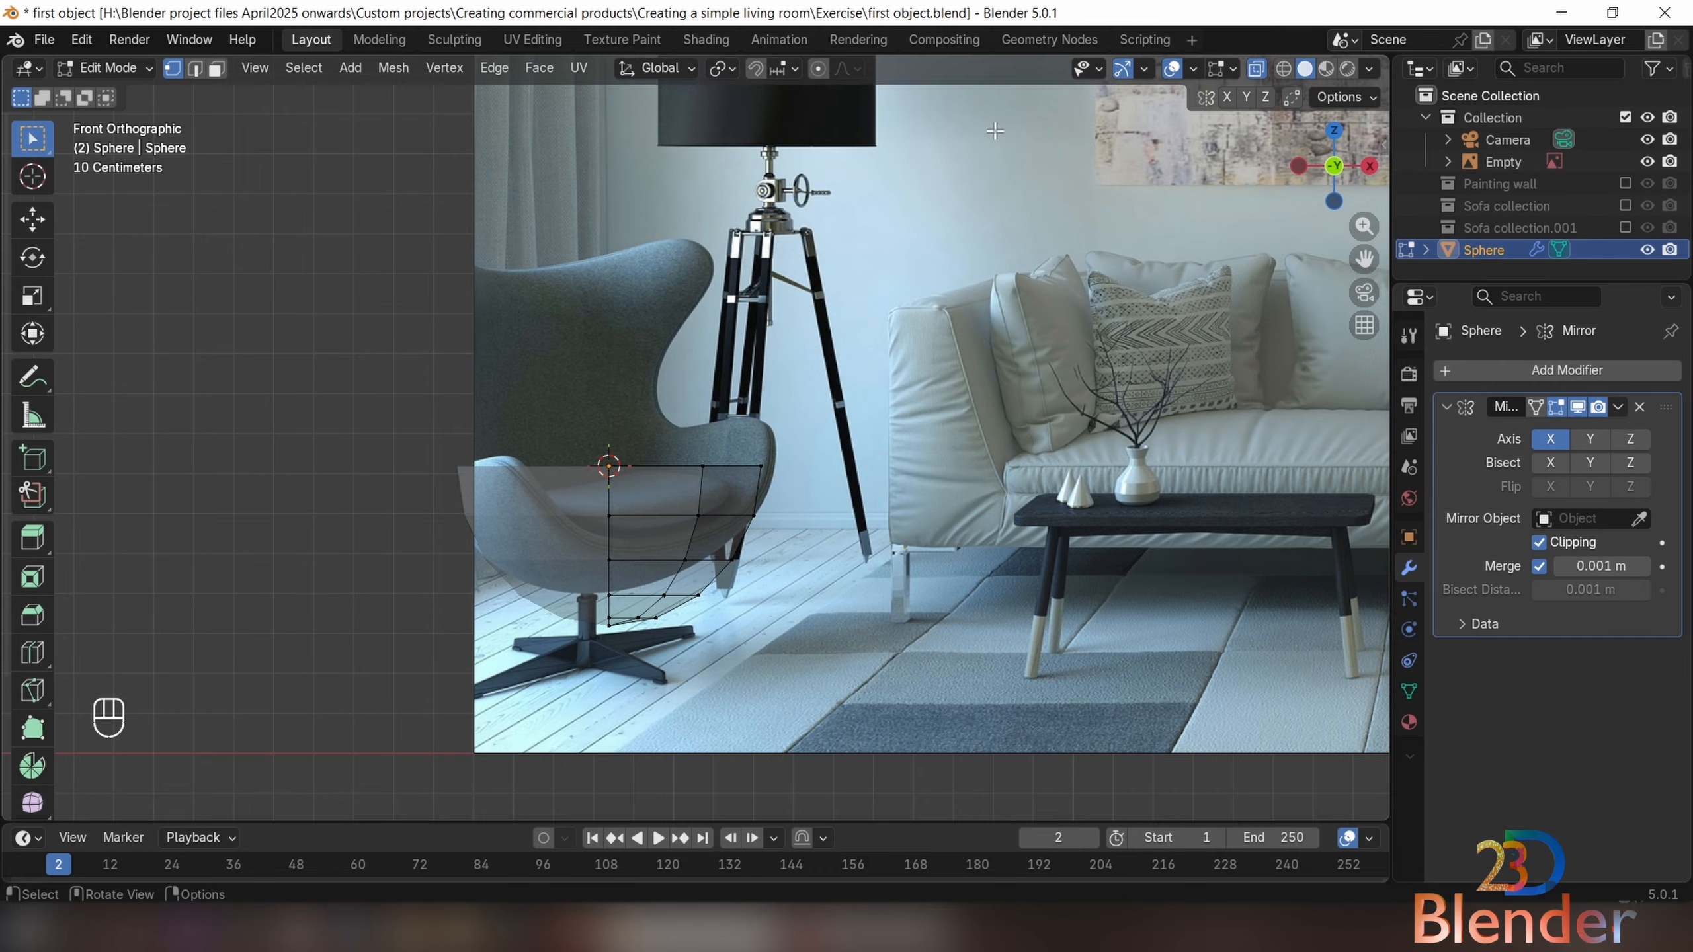
Turn on proportional editing and raise the bowl's bottom pole vertex along Z with a falloff of about 0.75 m
left_click(817, 67)
middle_click_drag(653, 641, 584, 619)
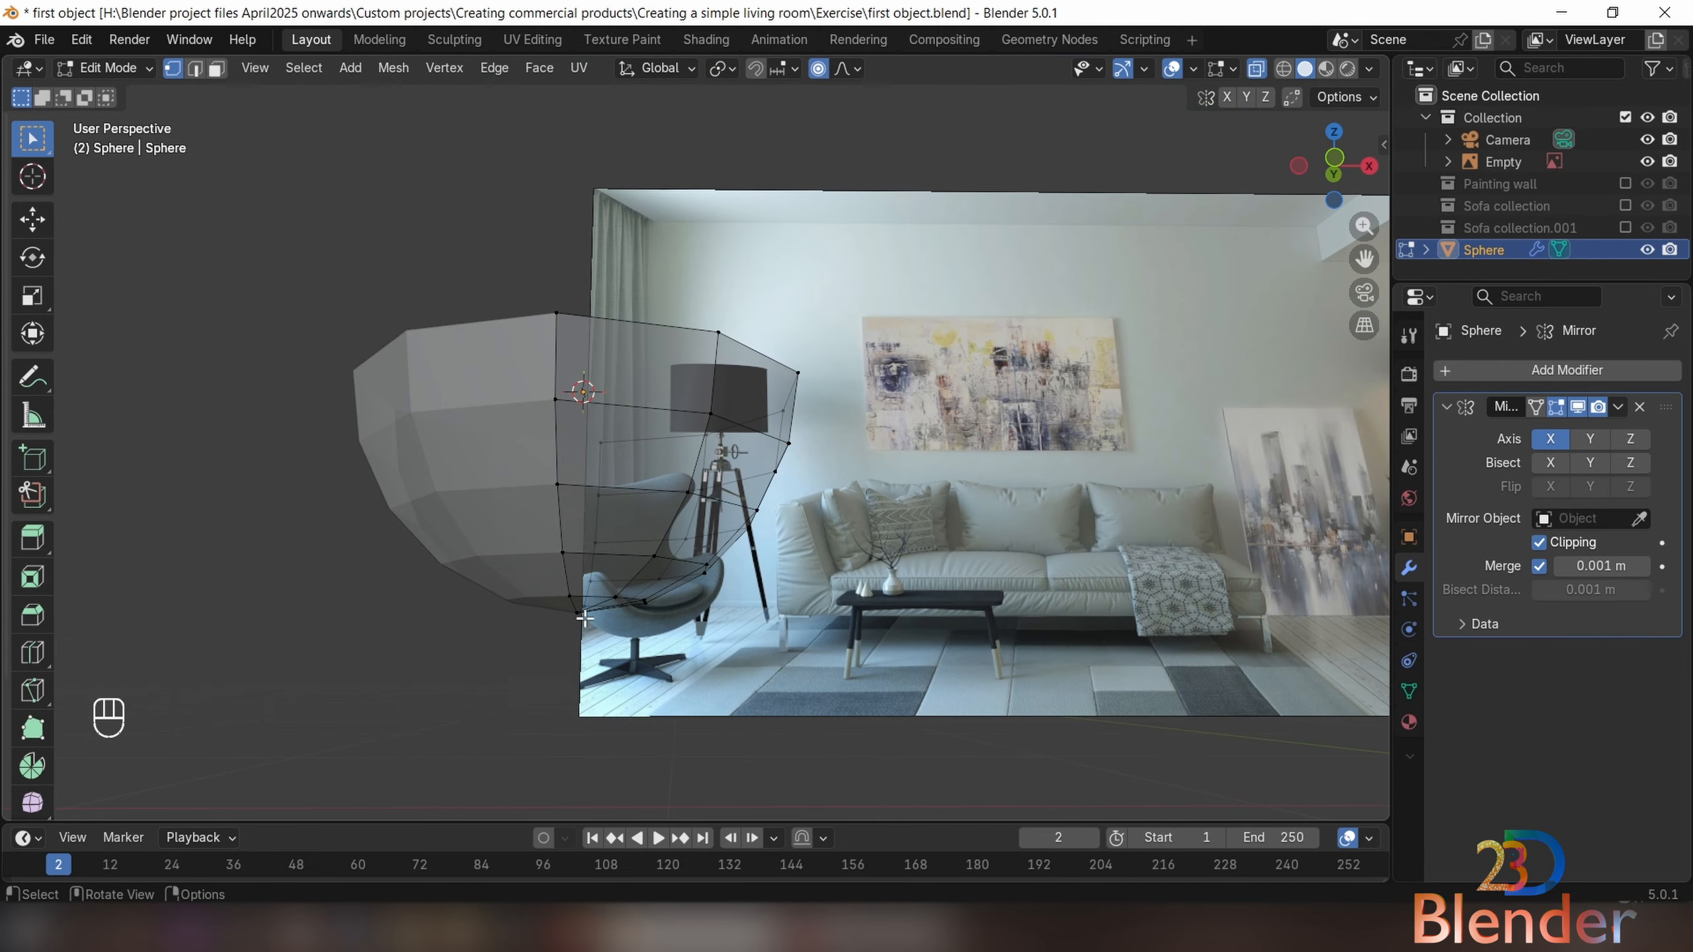
left_click(576, 611)
key("KP_1")
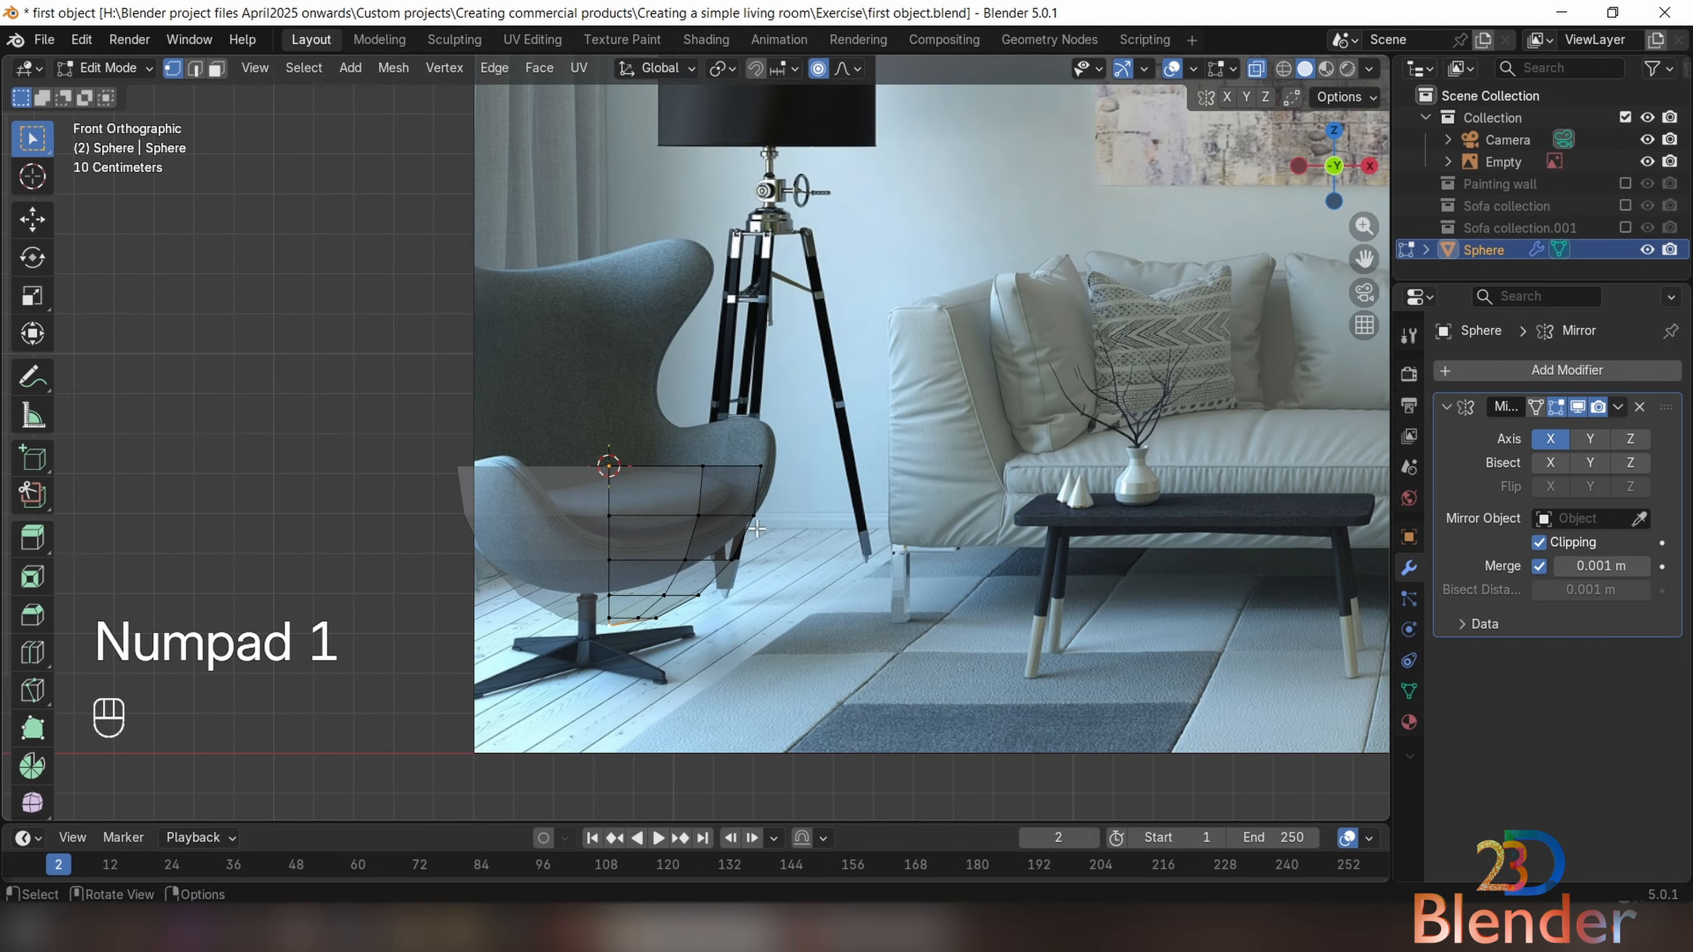
key("g")
key("z")
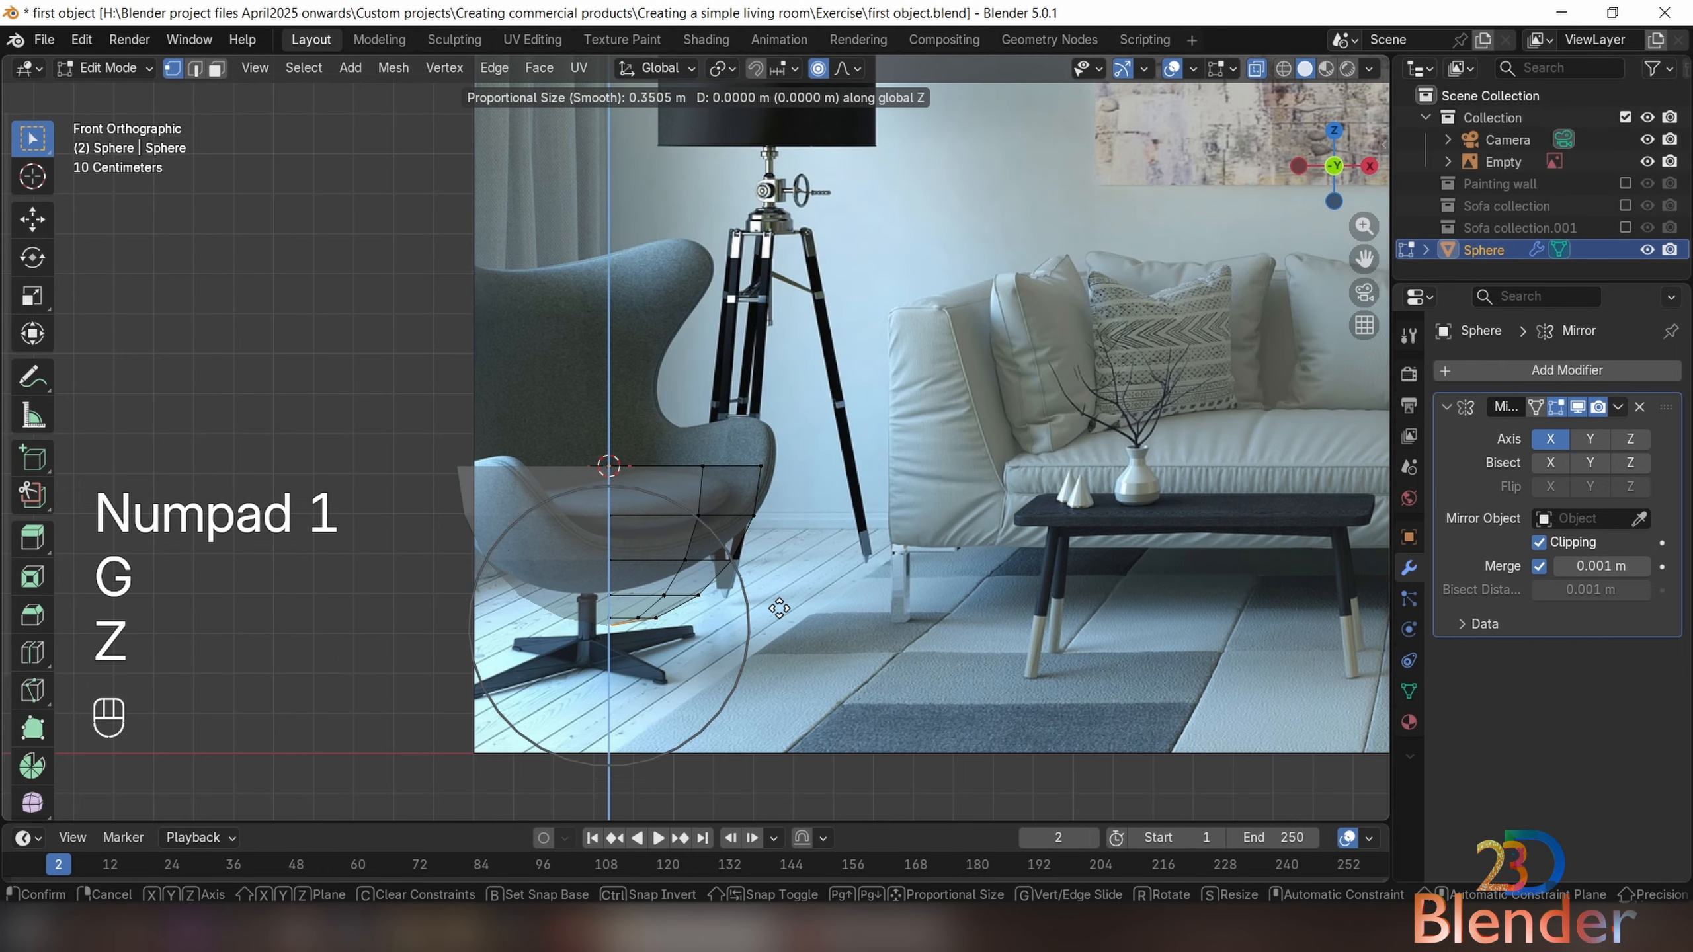
scroll(778, 539, "down", 7)
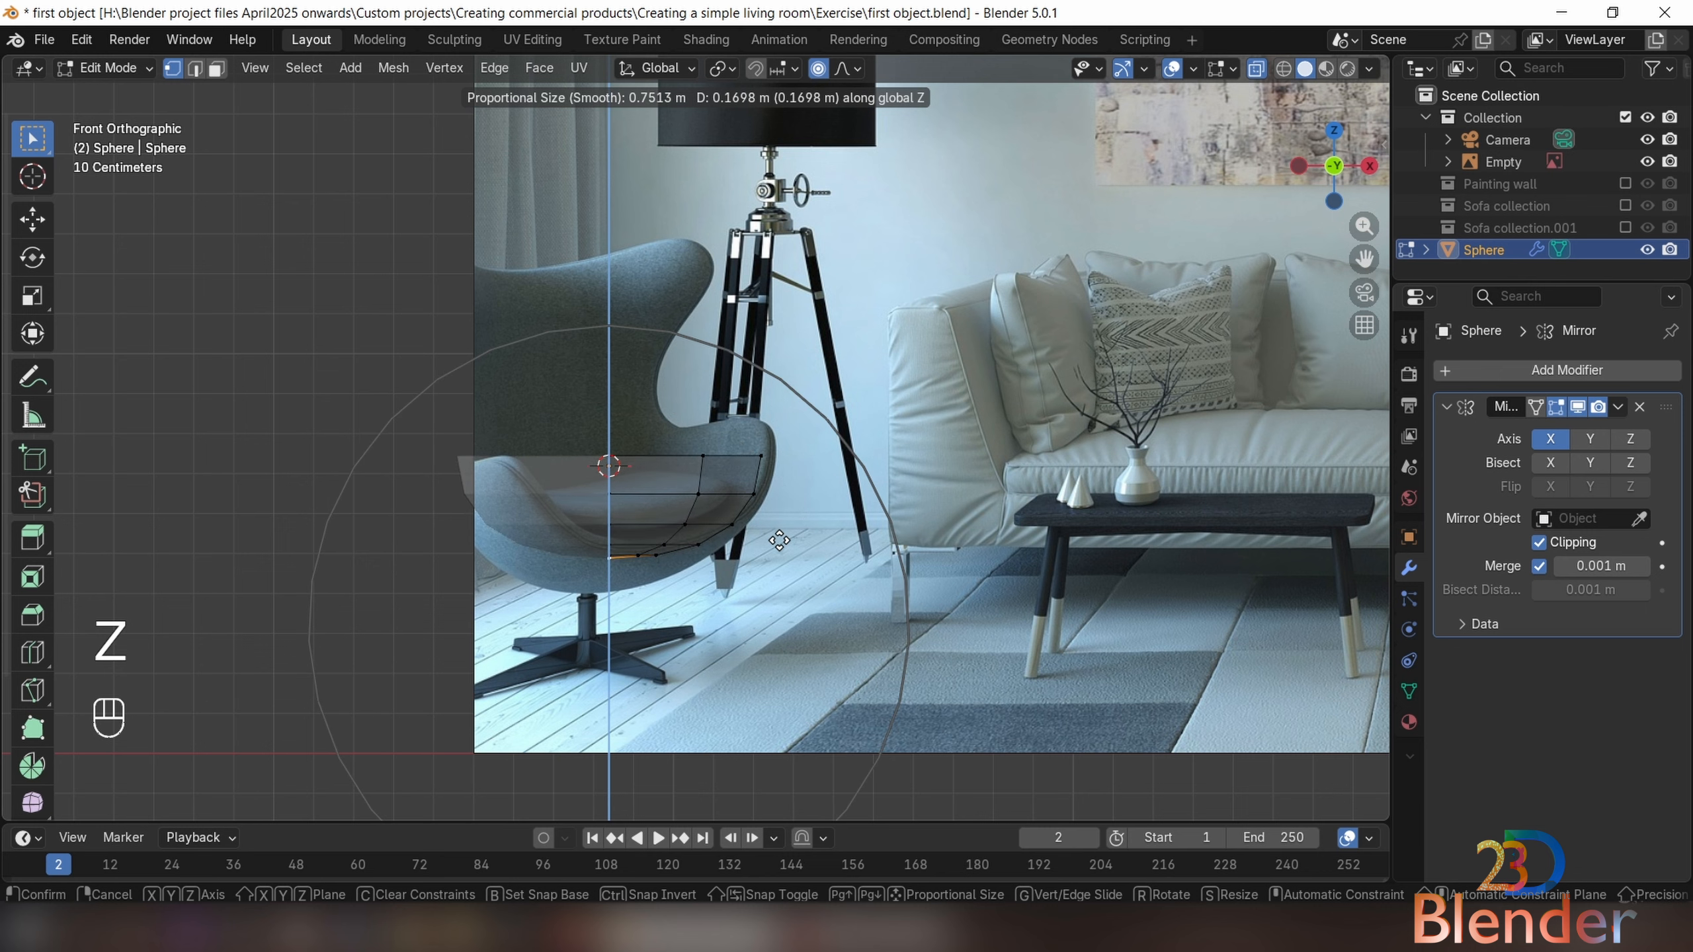
left_click(777, 527)
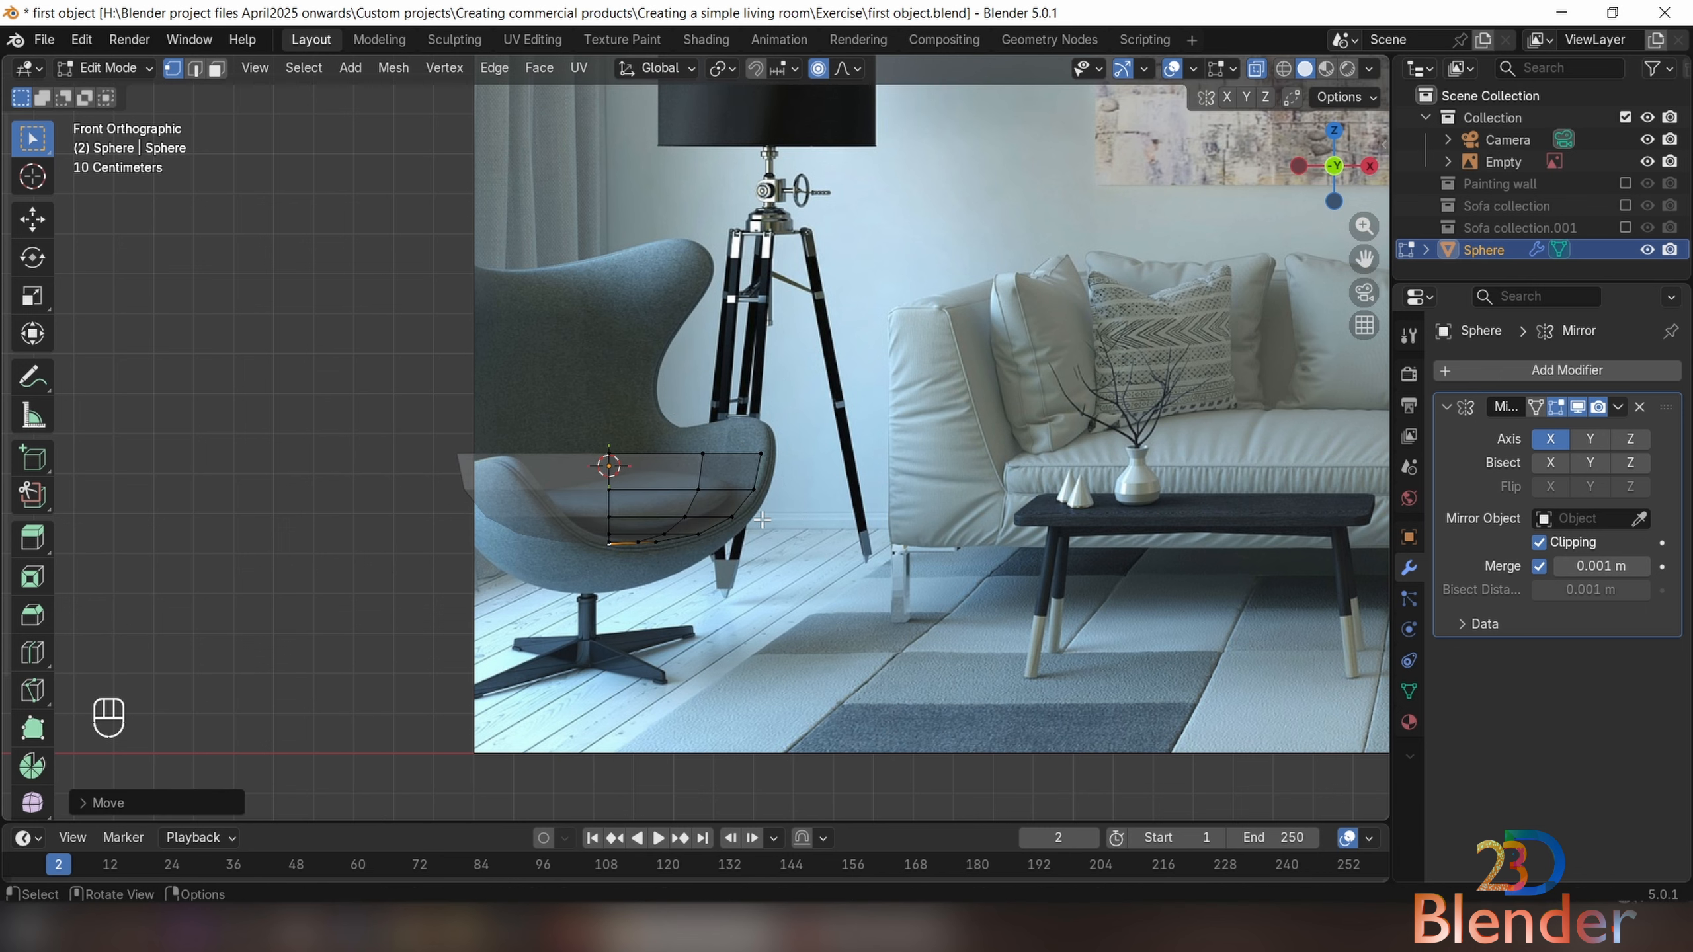
Turn off X-ray and lower the seat rim's front centre along Z by about 0.13 m with a proportional falloff of about 0.51 m
middle_click_drag(762, 520, 771, 560)
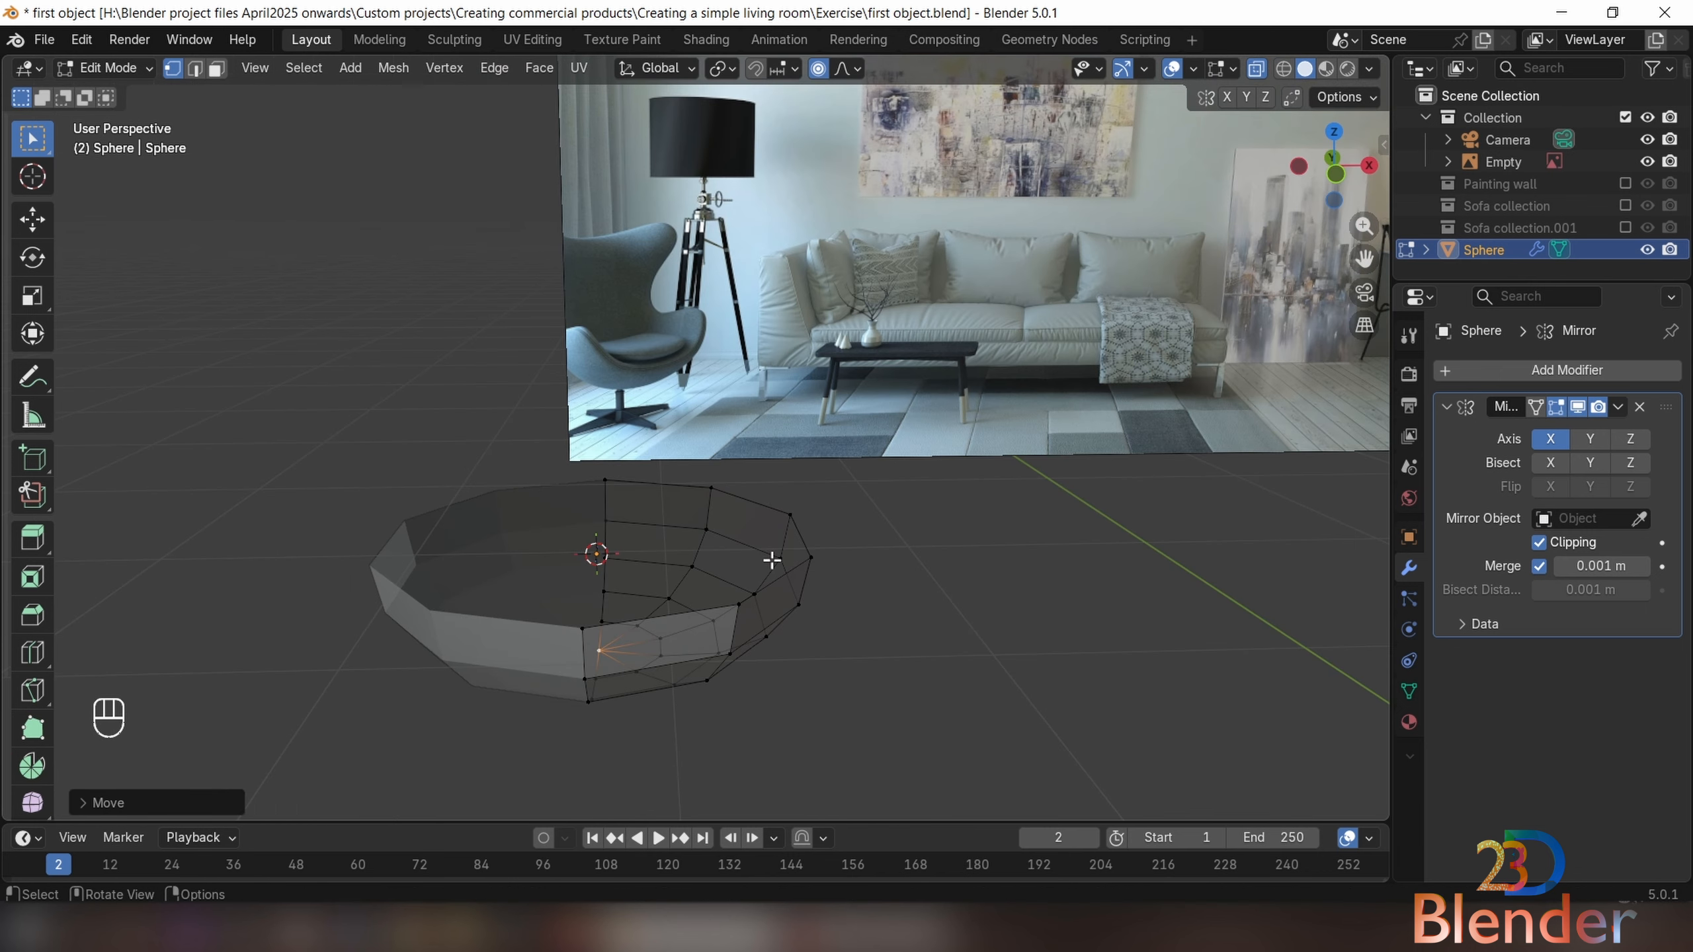
key("KP_1")
key("alt+z")
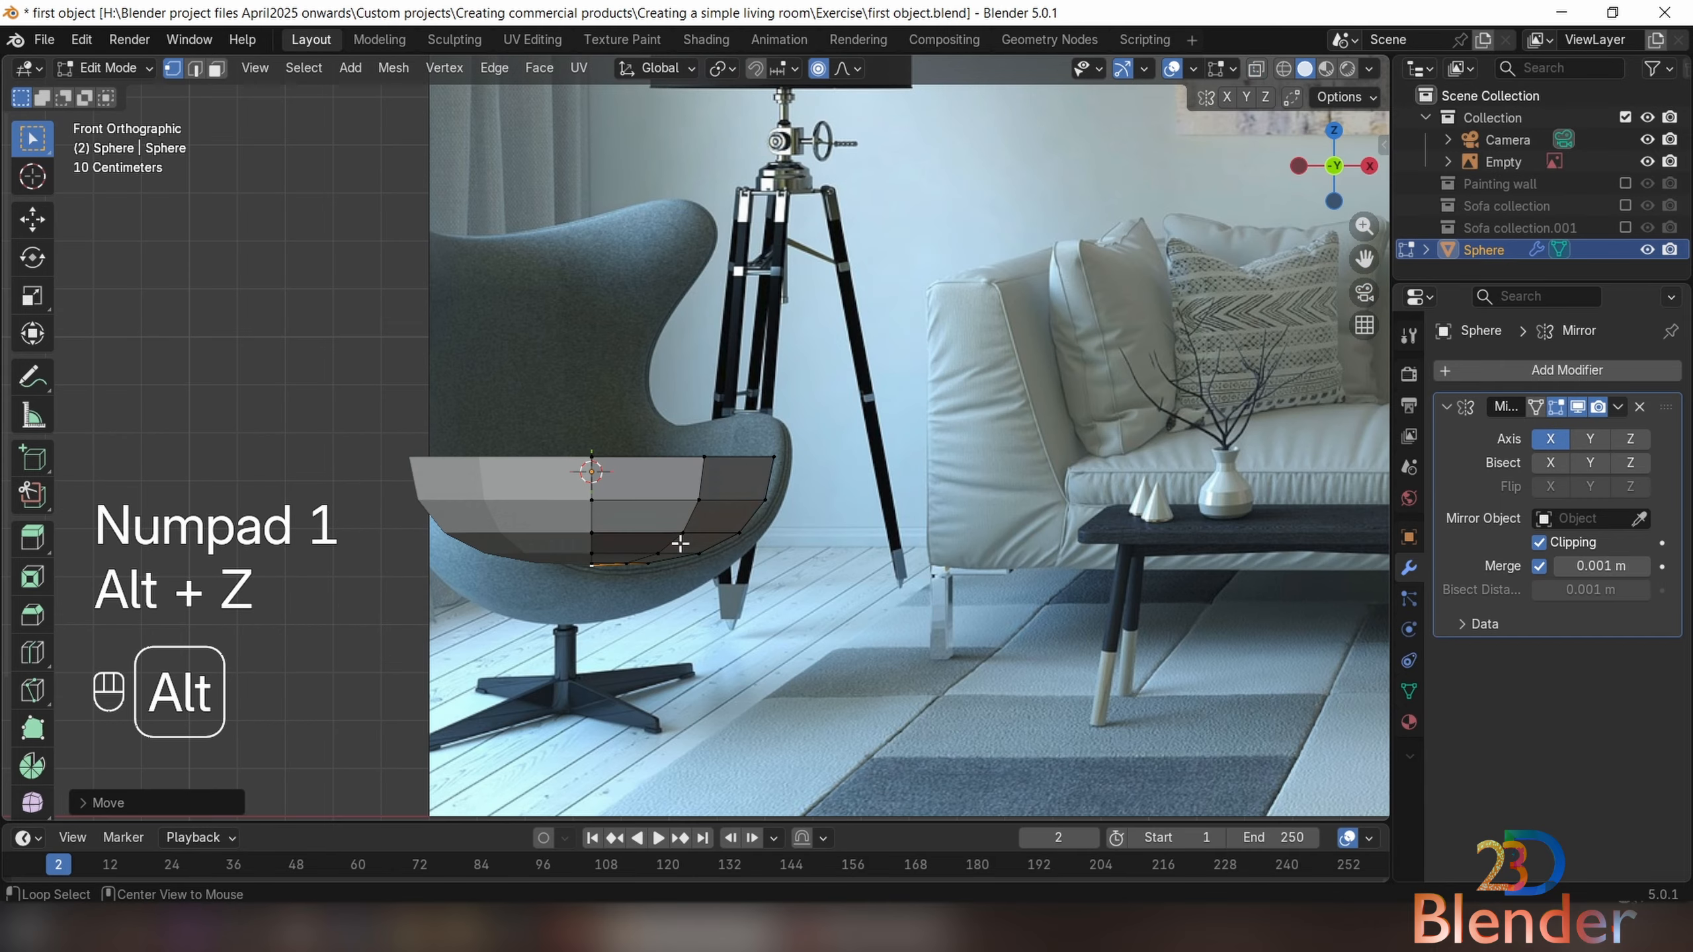
left_click(602, 458, "alt")
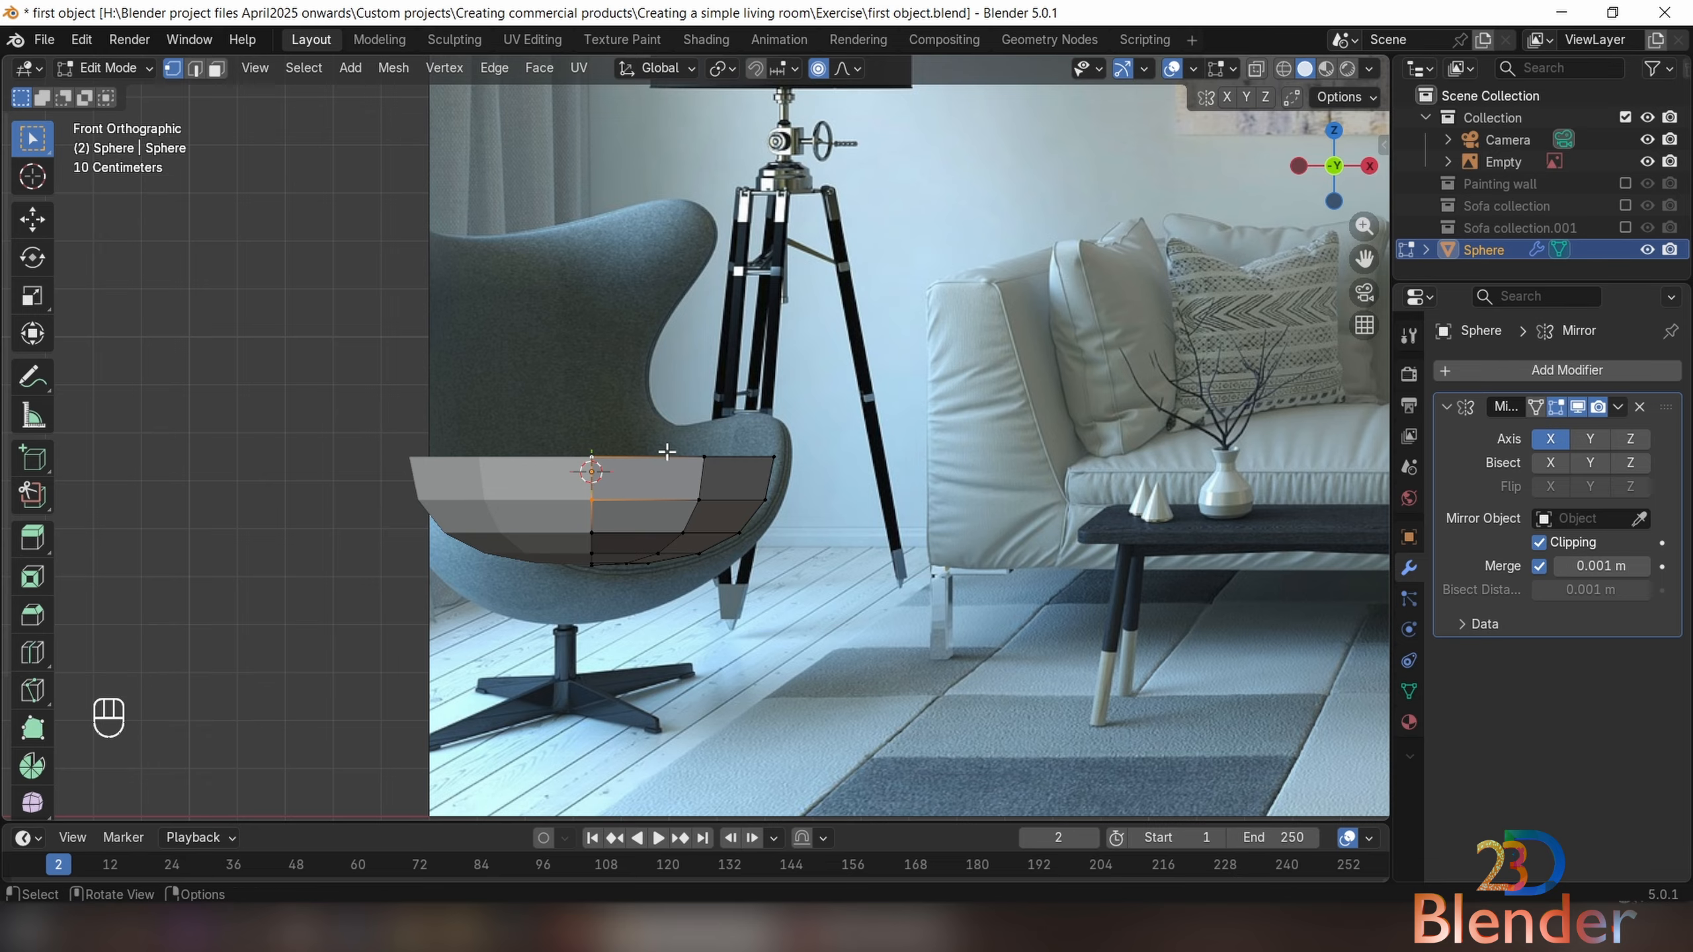
key("g")
scroll(663, 467, "up", 8)
key("z")
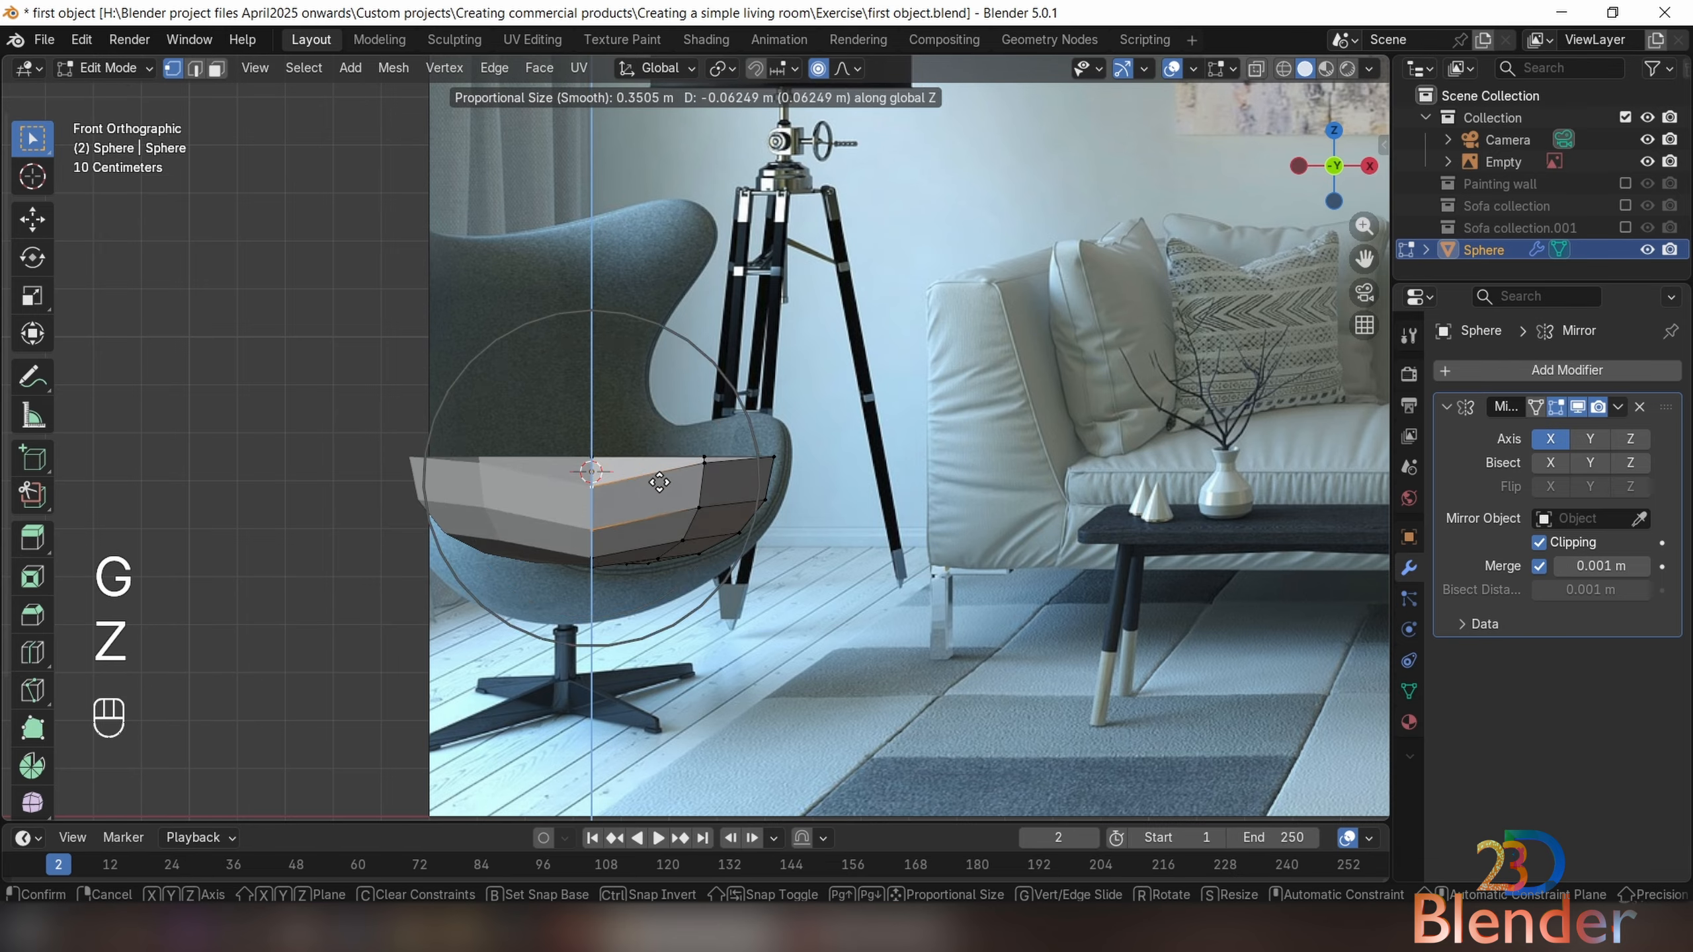
scroll(660, 481, "down", 8)
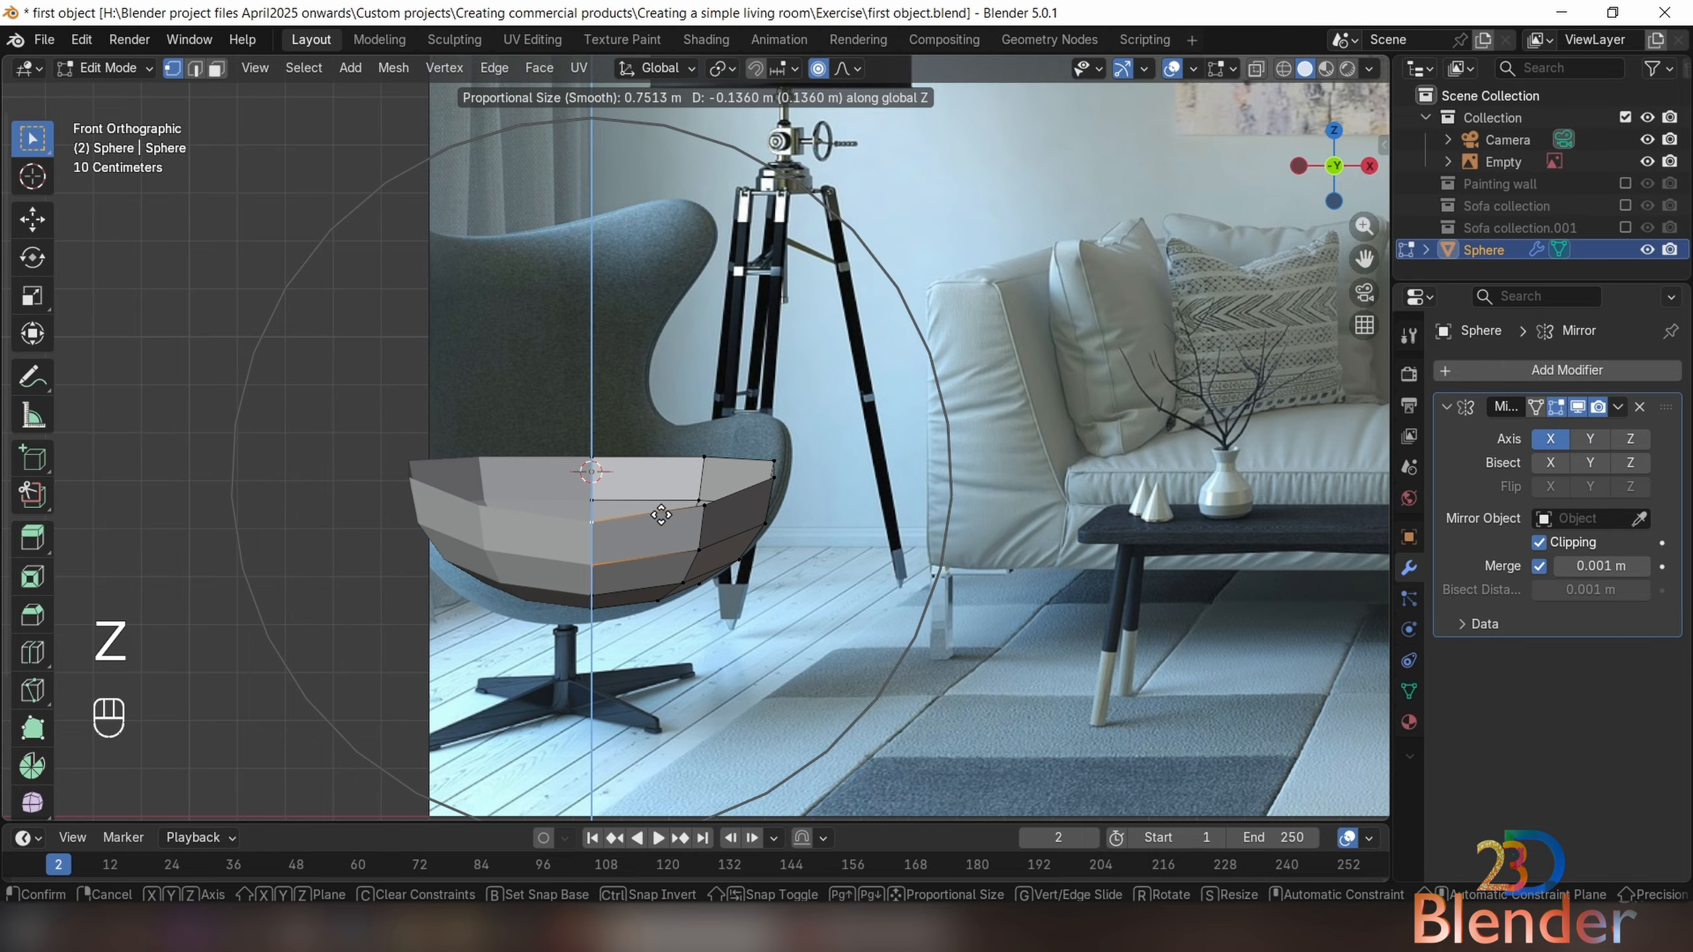
scroll(660, 513, "up", 2)
scroll(664, 507, "up", 3)
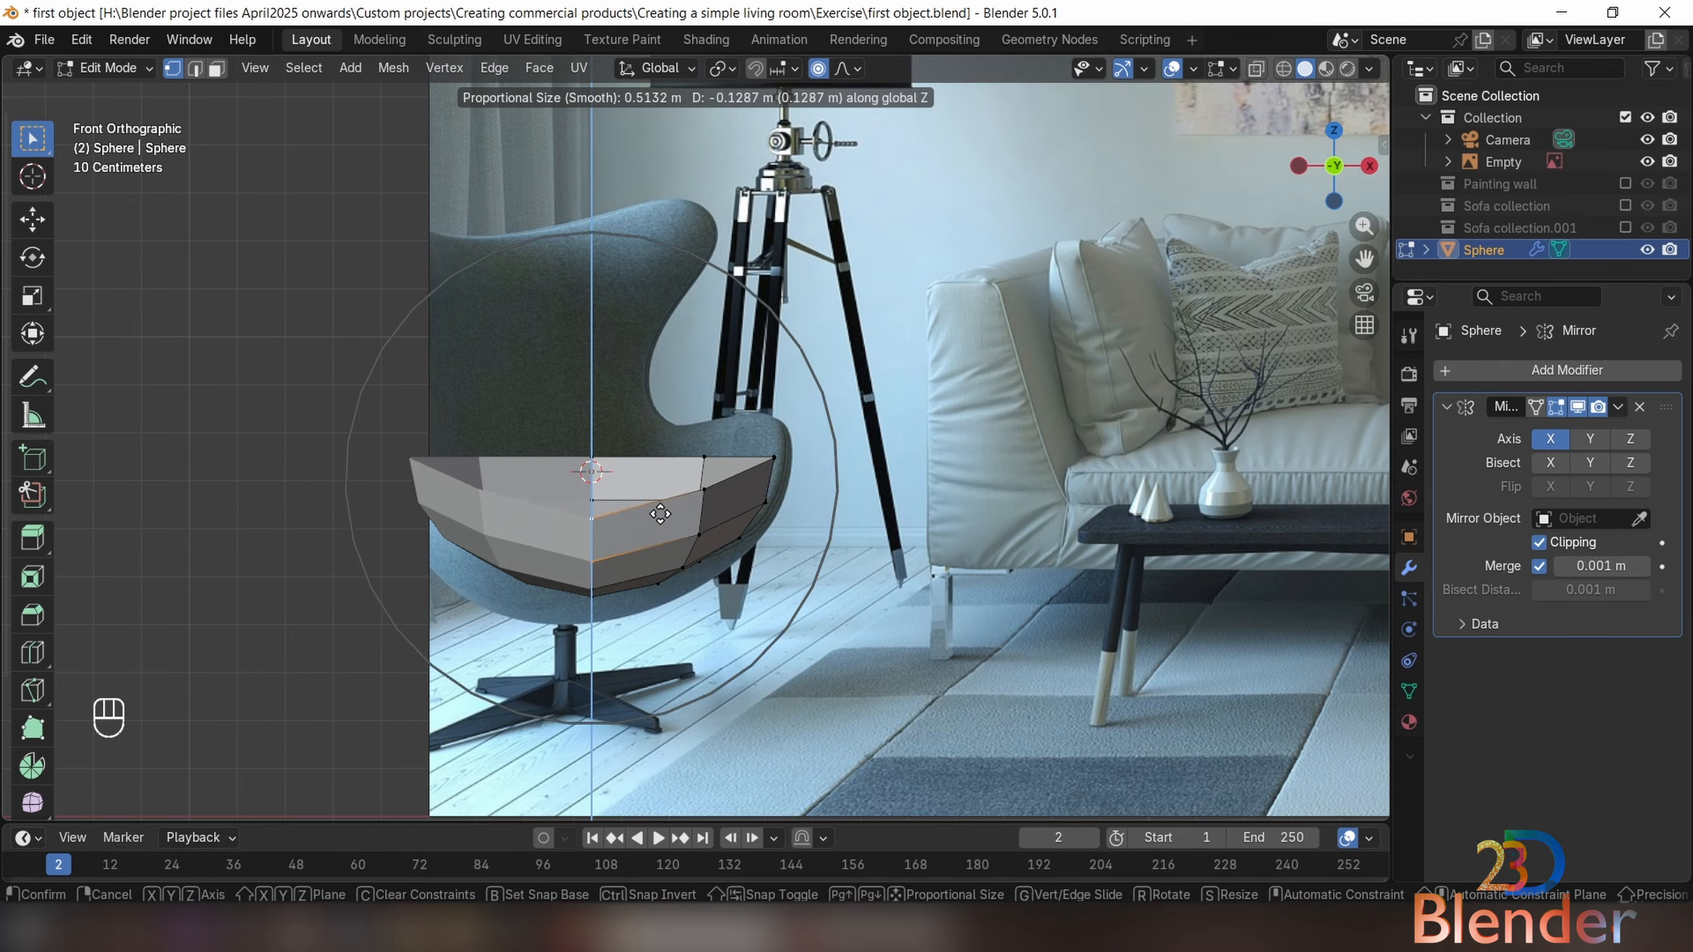
left_click(756, 458)
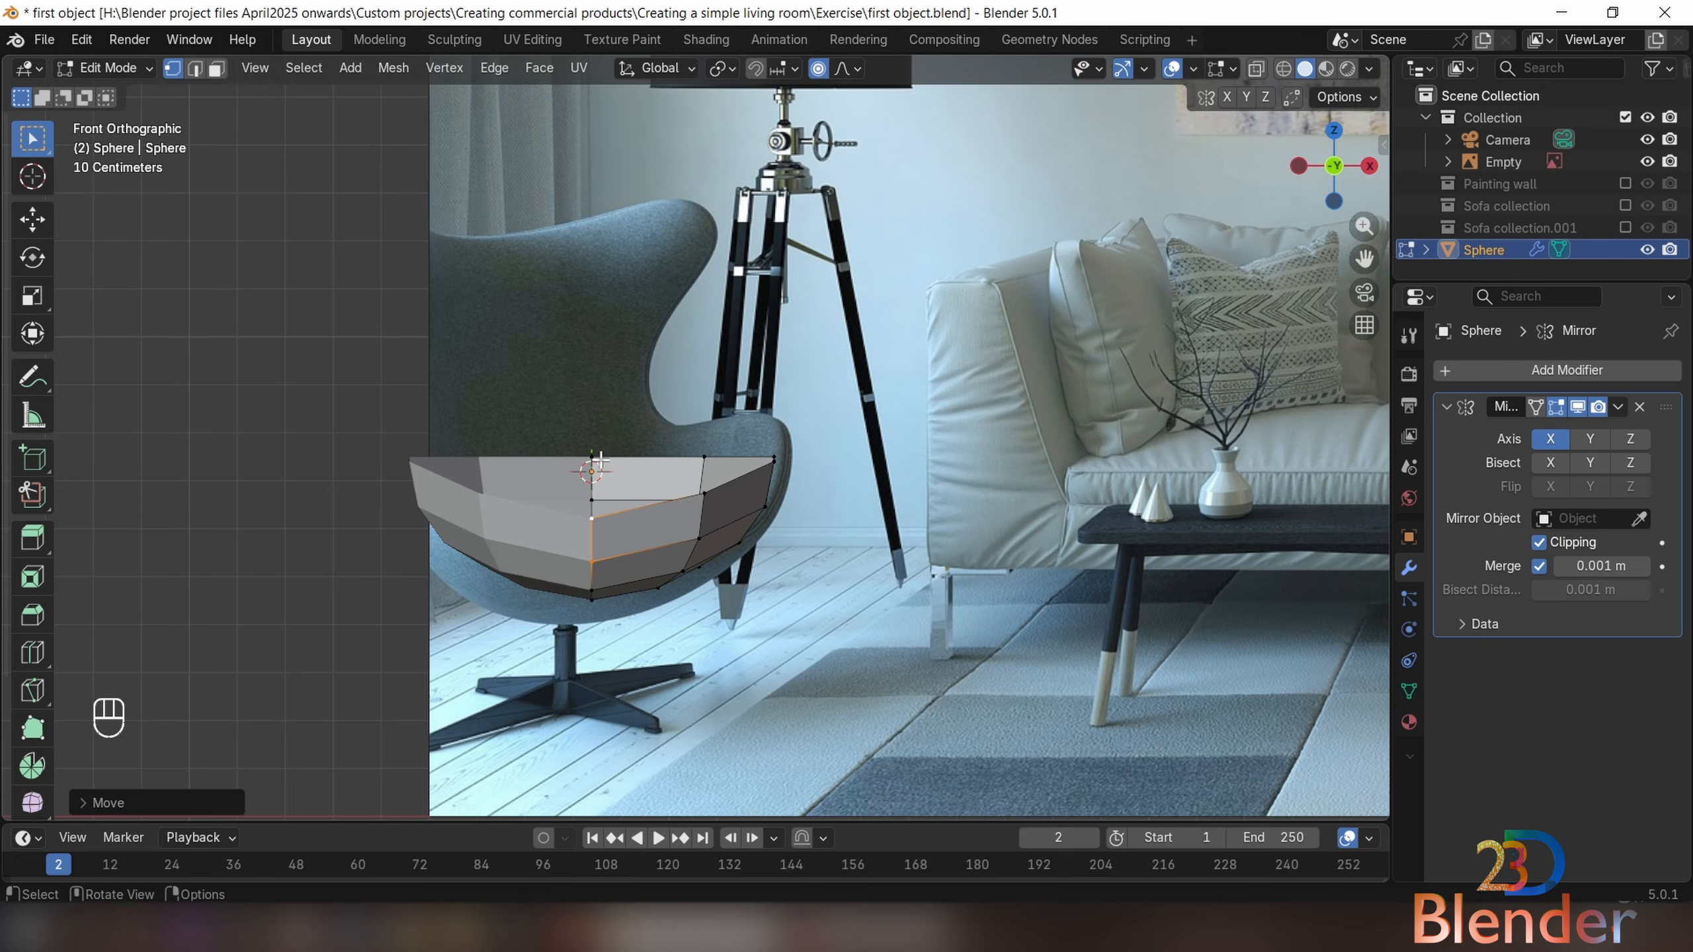
Extrude the seat's rear centre rim edge upward along Z twice, by about 0.12 m and about 0.14 m, to start the backrest
left_click(680, 451, "shift")
middle_click_drag(746, 435, 774, 498, "shift")
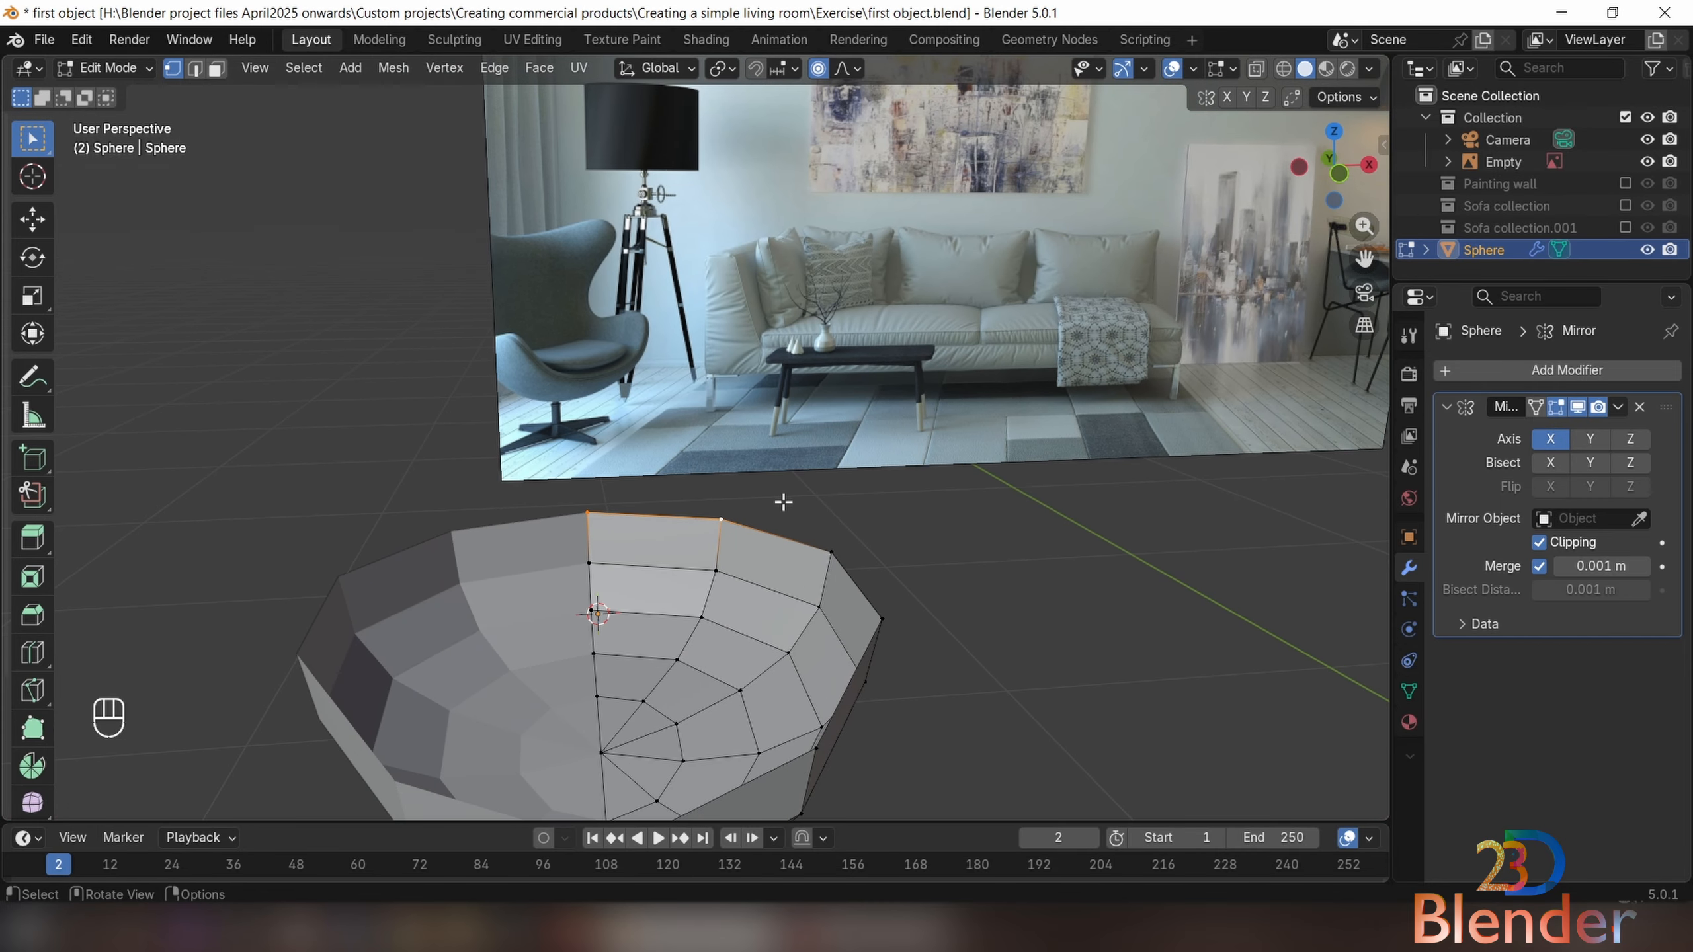
key("KP_1")
key("e")
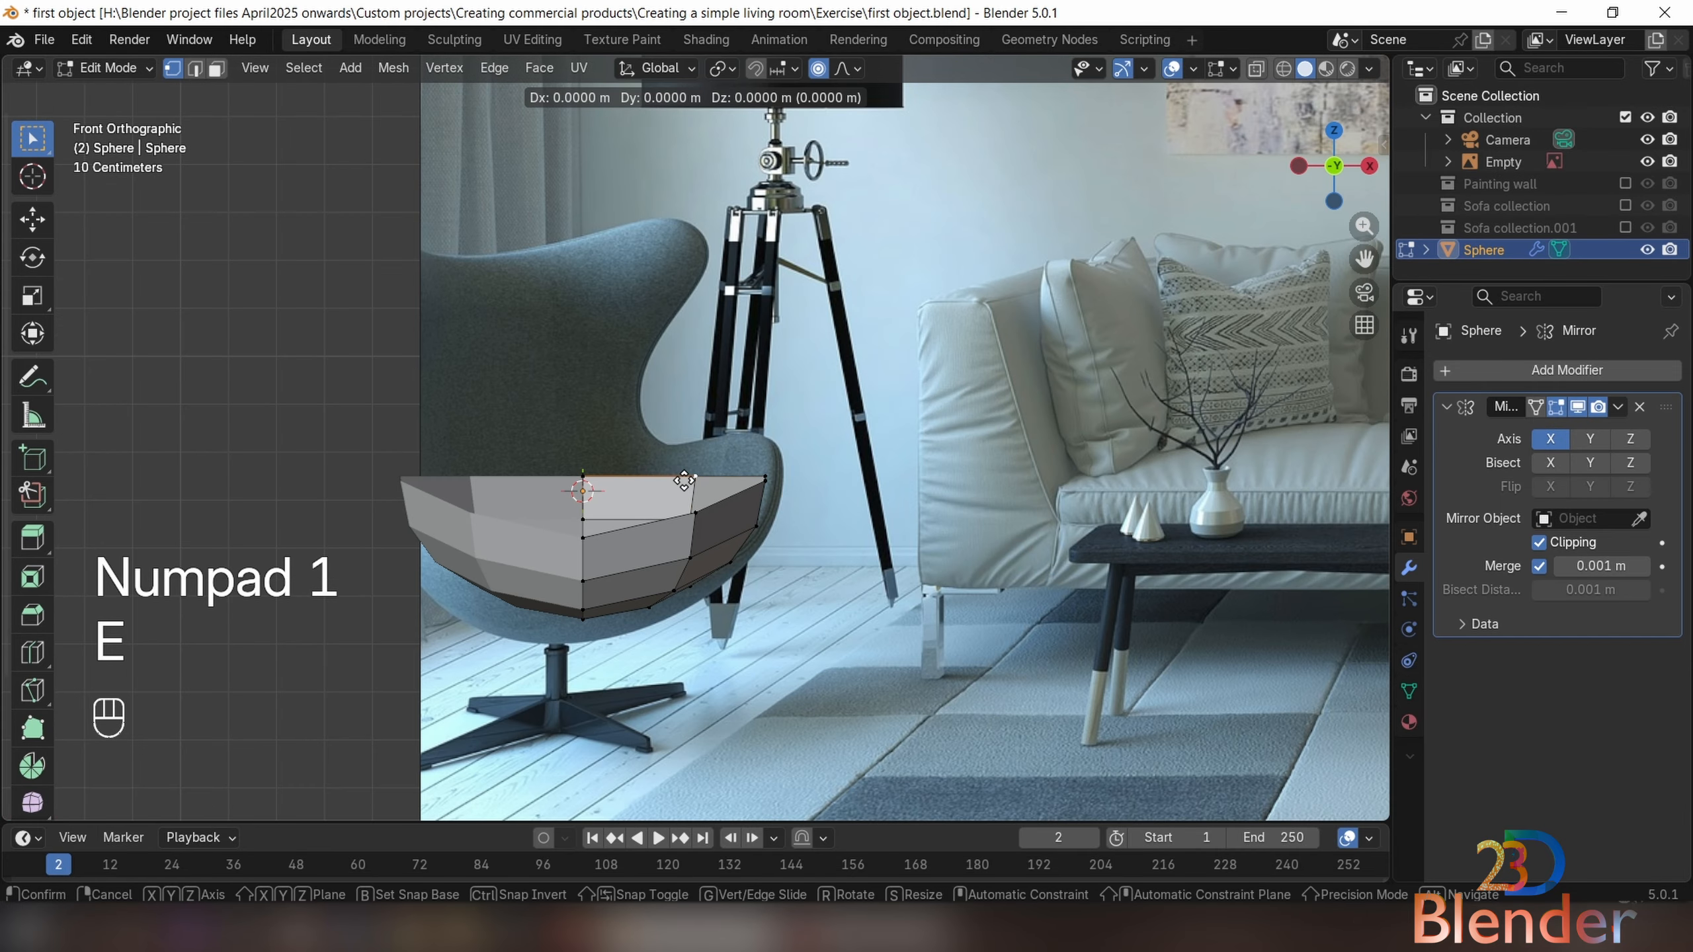
key("z")
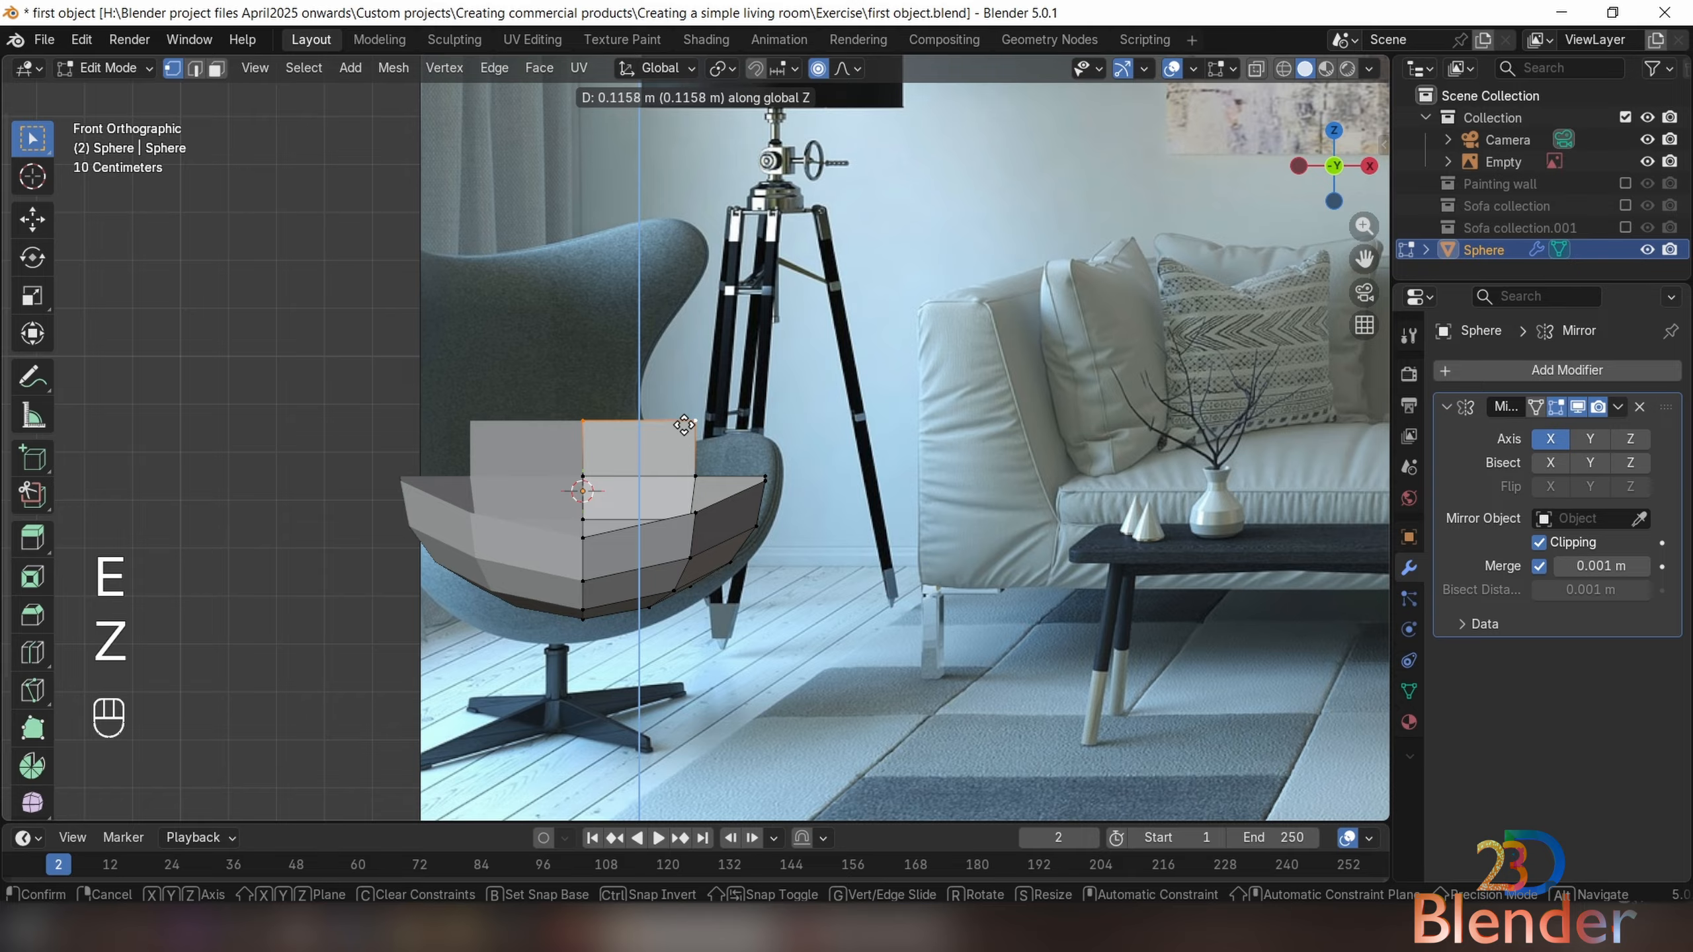
left_click(687, 420)
key("e")
key("z")
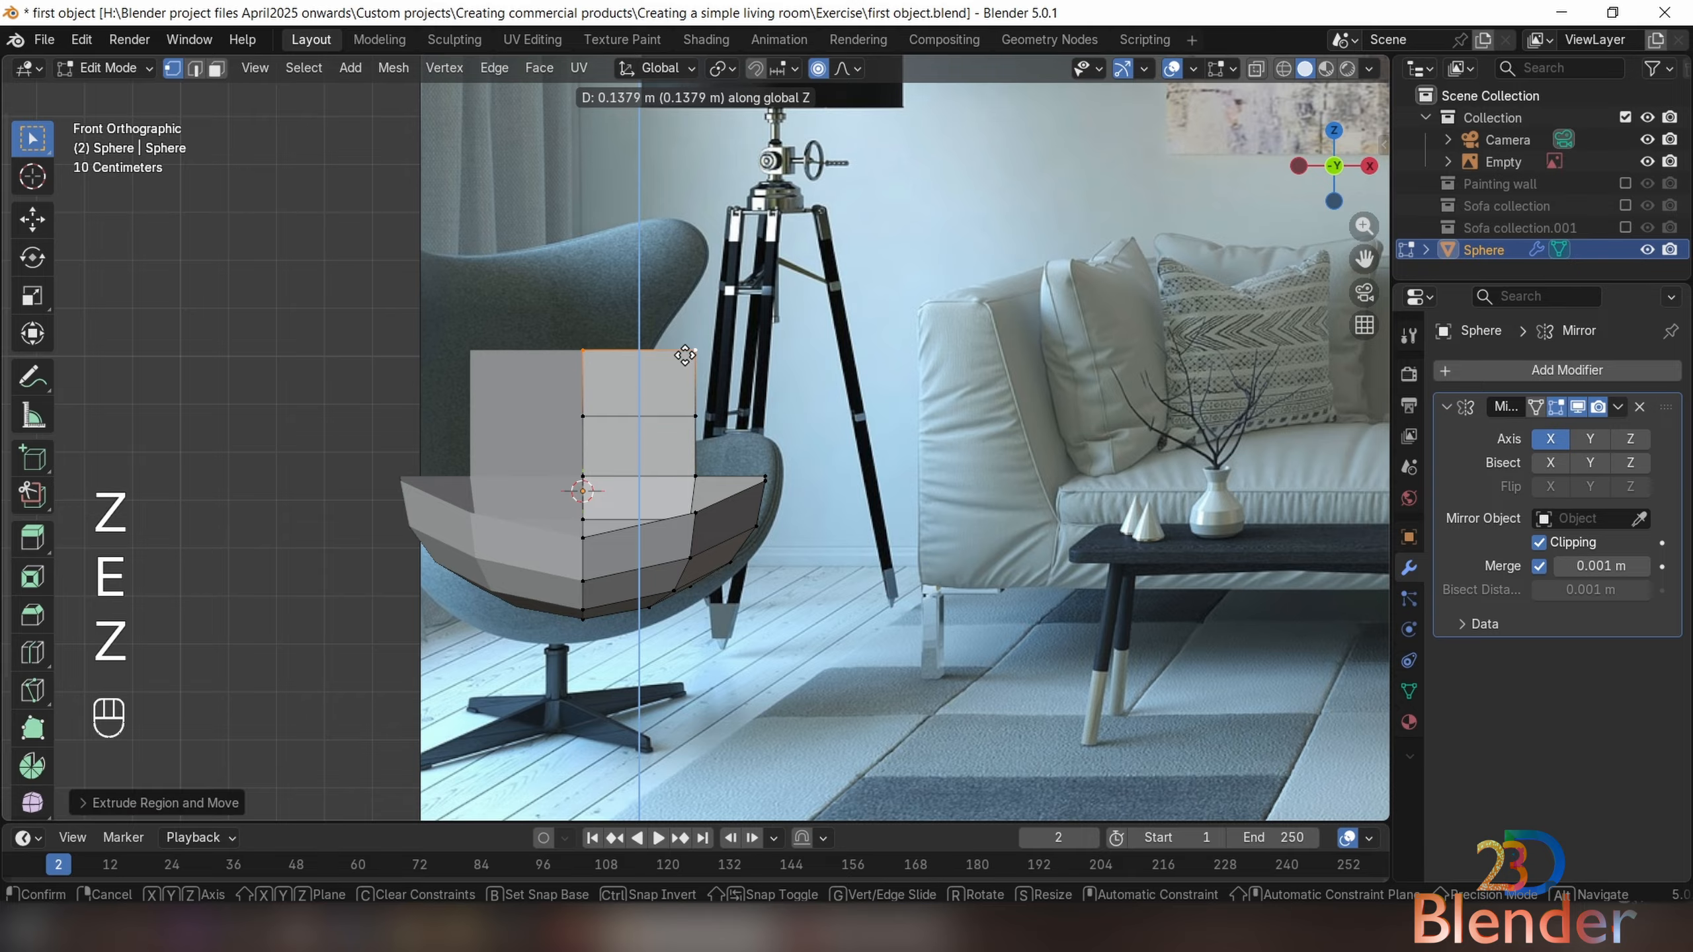
left_click(718, 380)
key("s")
key("x")
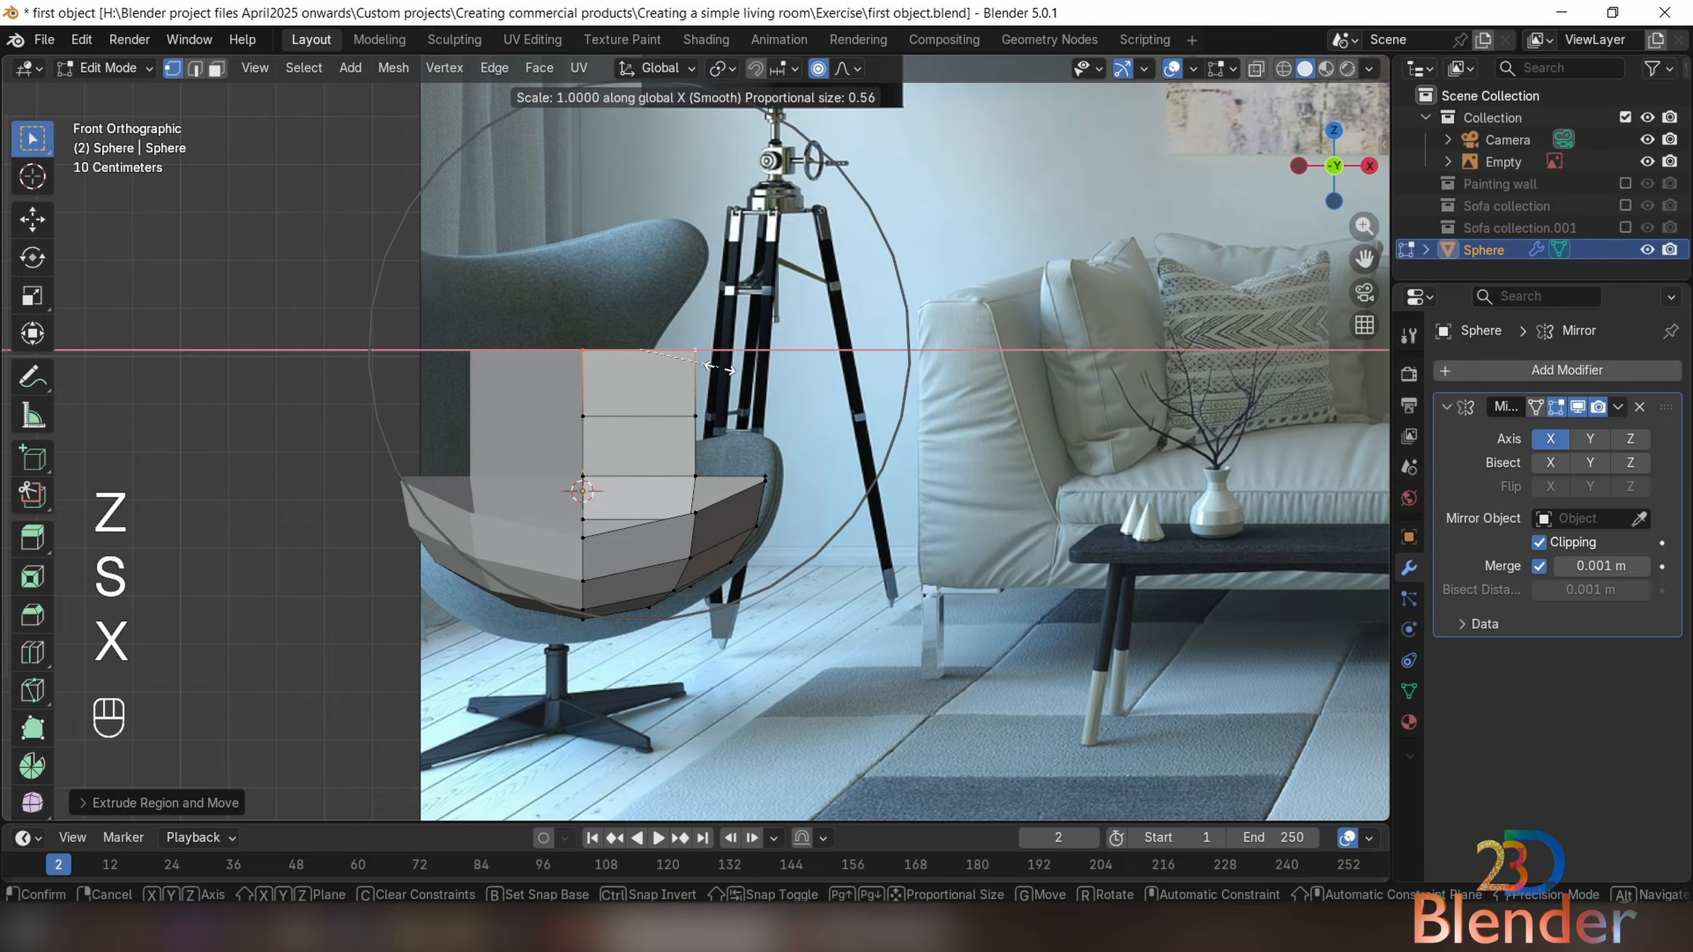
right_click(731, 368)
Widen the backrest's top edge along X by a factor of about 1.64 with a proportional size of 0.16
key("s")
key("x")
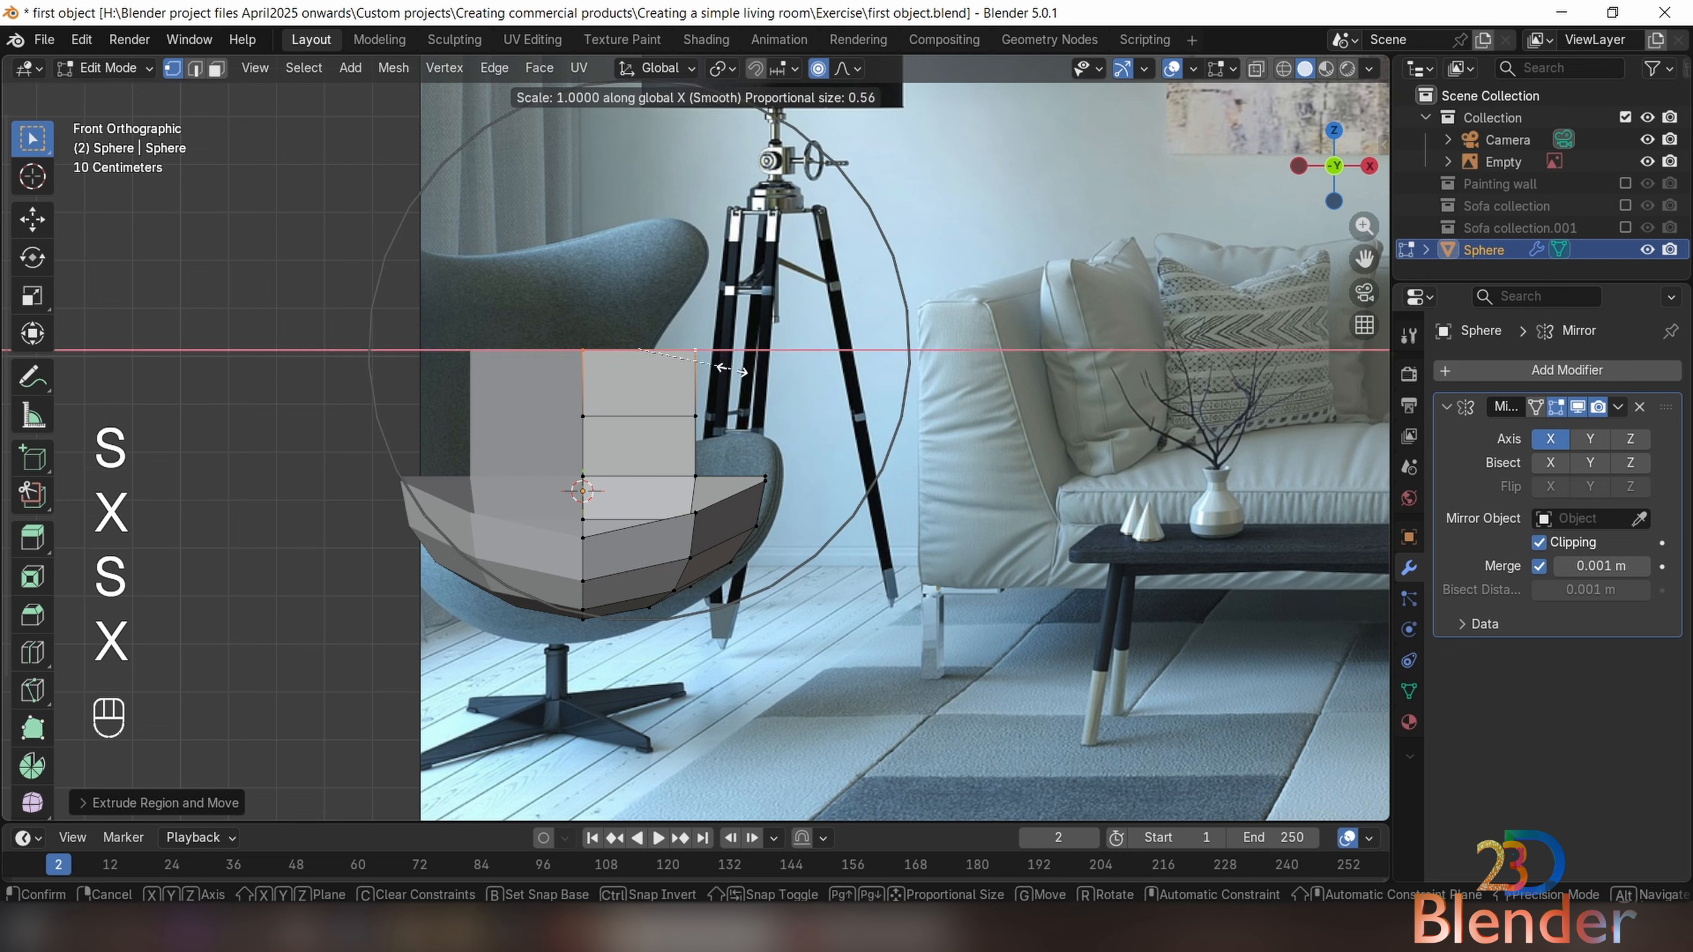
scroll(733, 374, "up", 6)
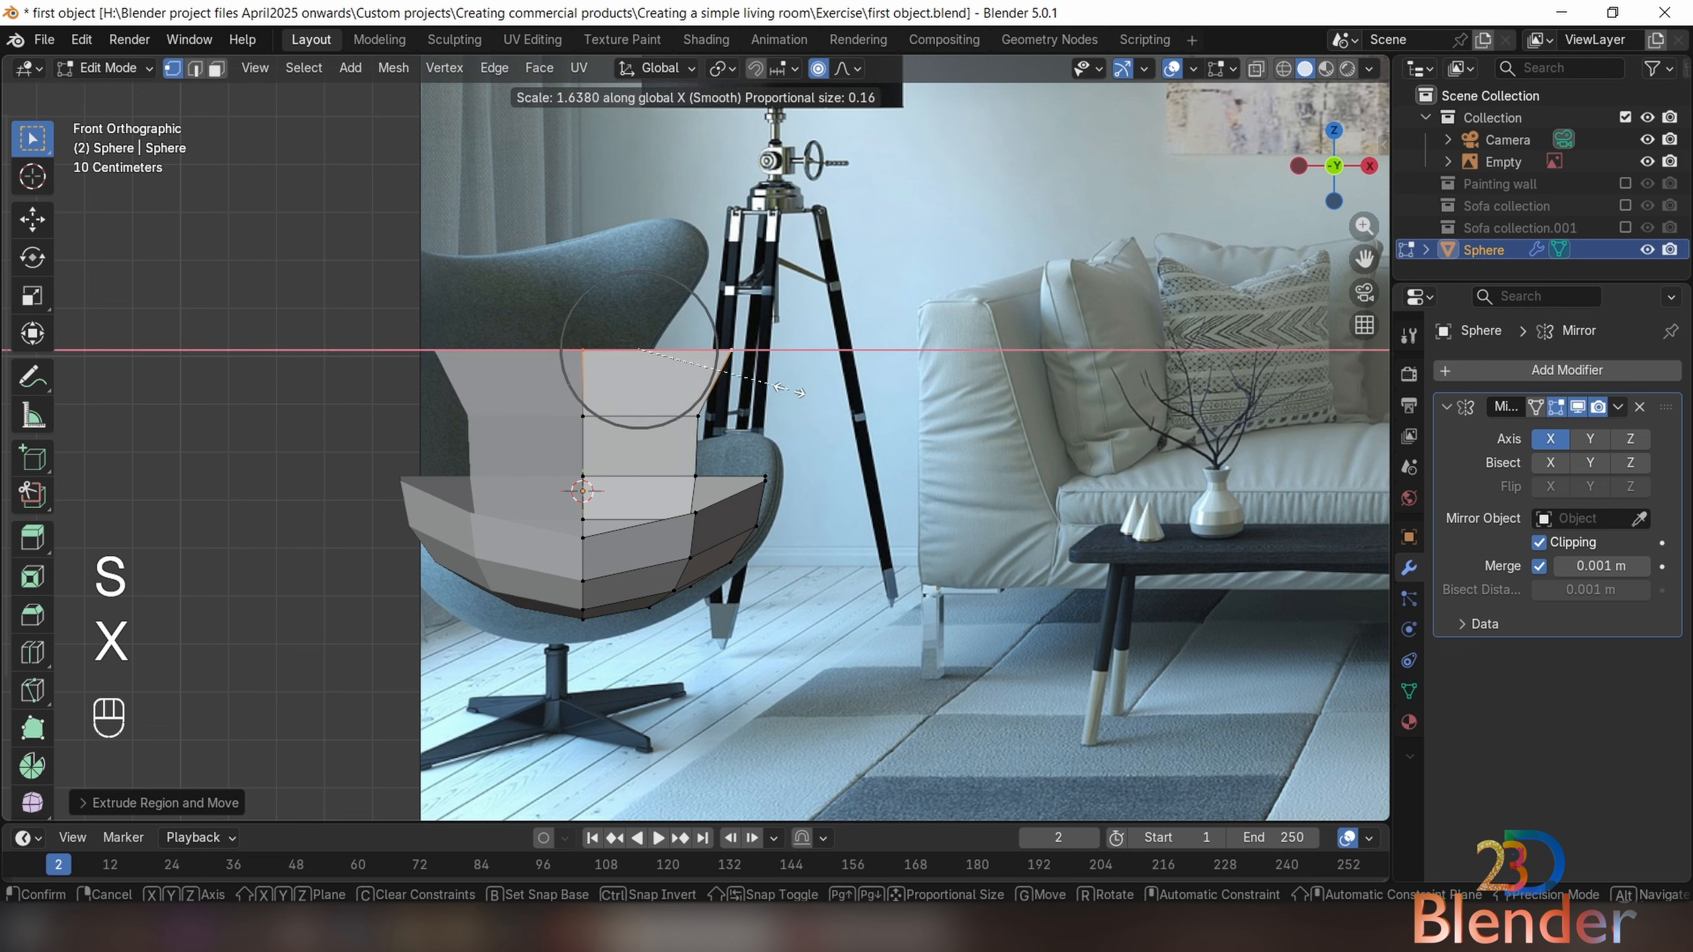
left_click(788, 390)
Extrude the backrest's top edge upward along Z by about 0.17 m and widen the new edge along X
key("e")
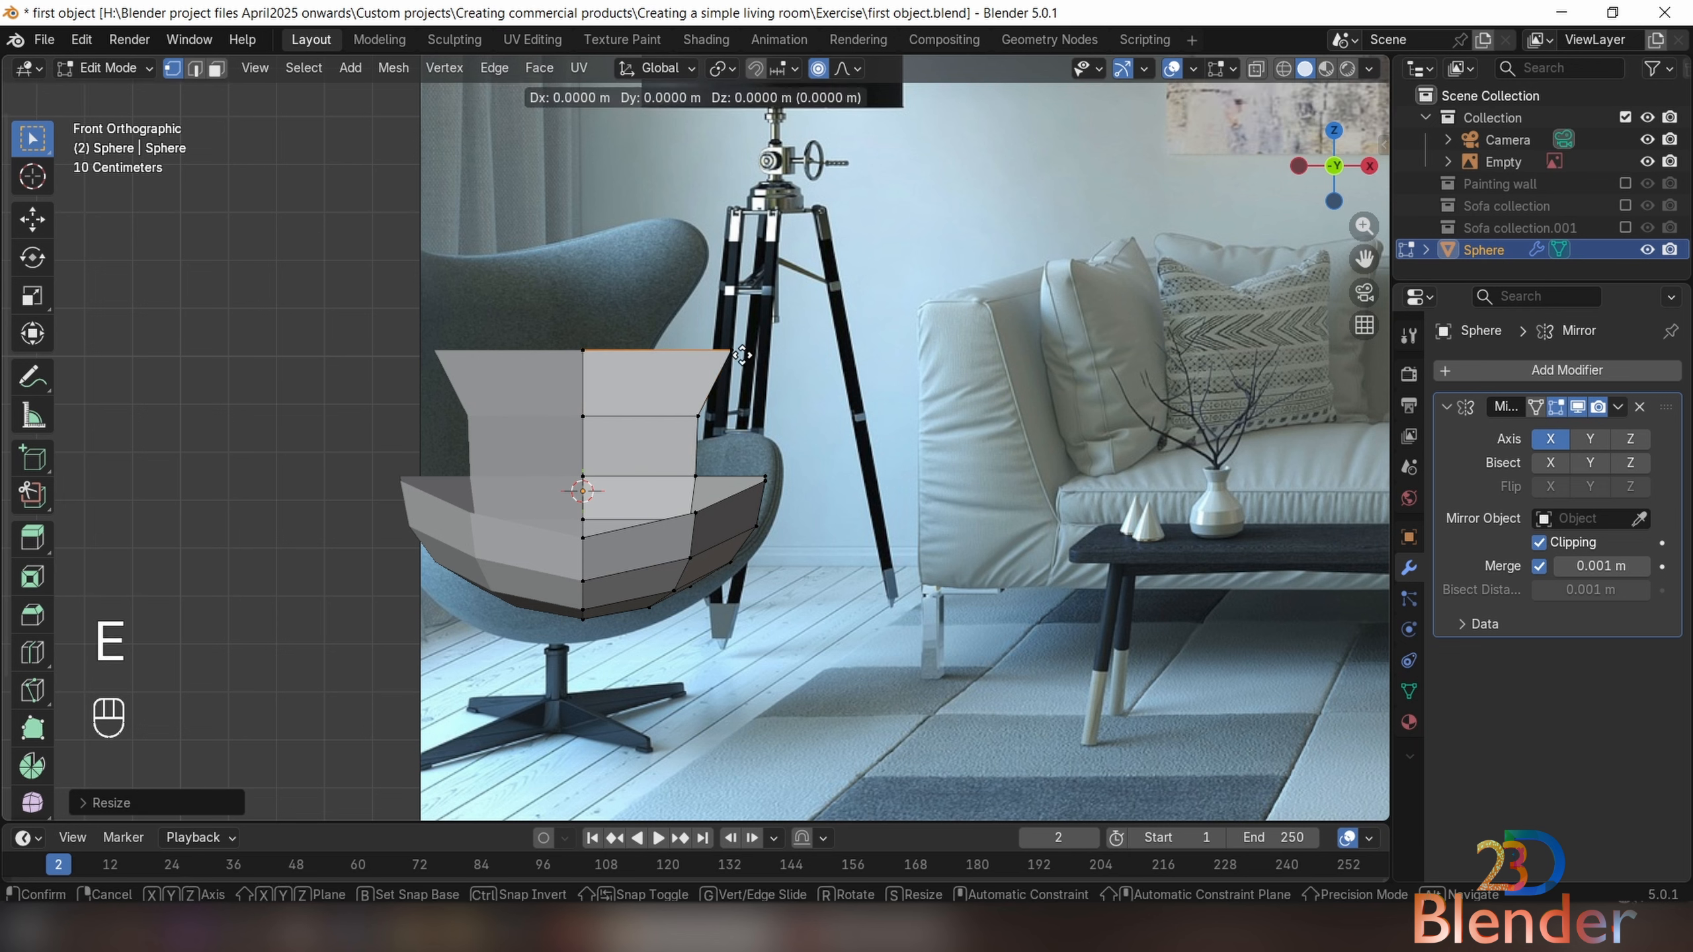
key("z")
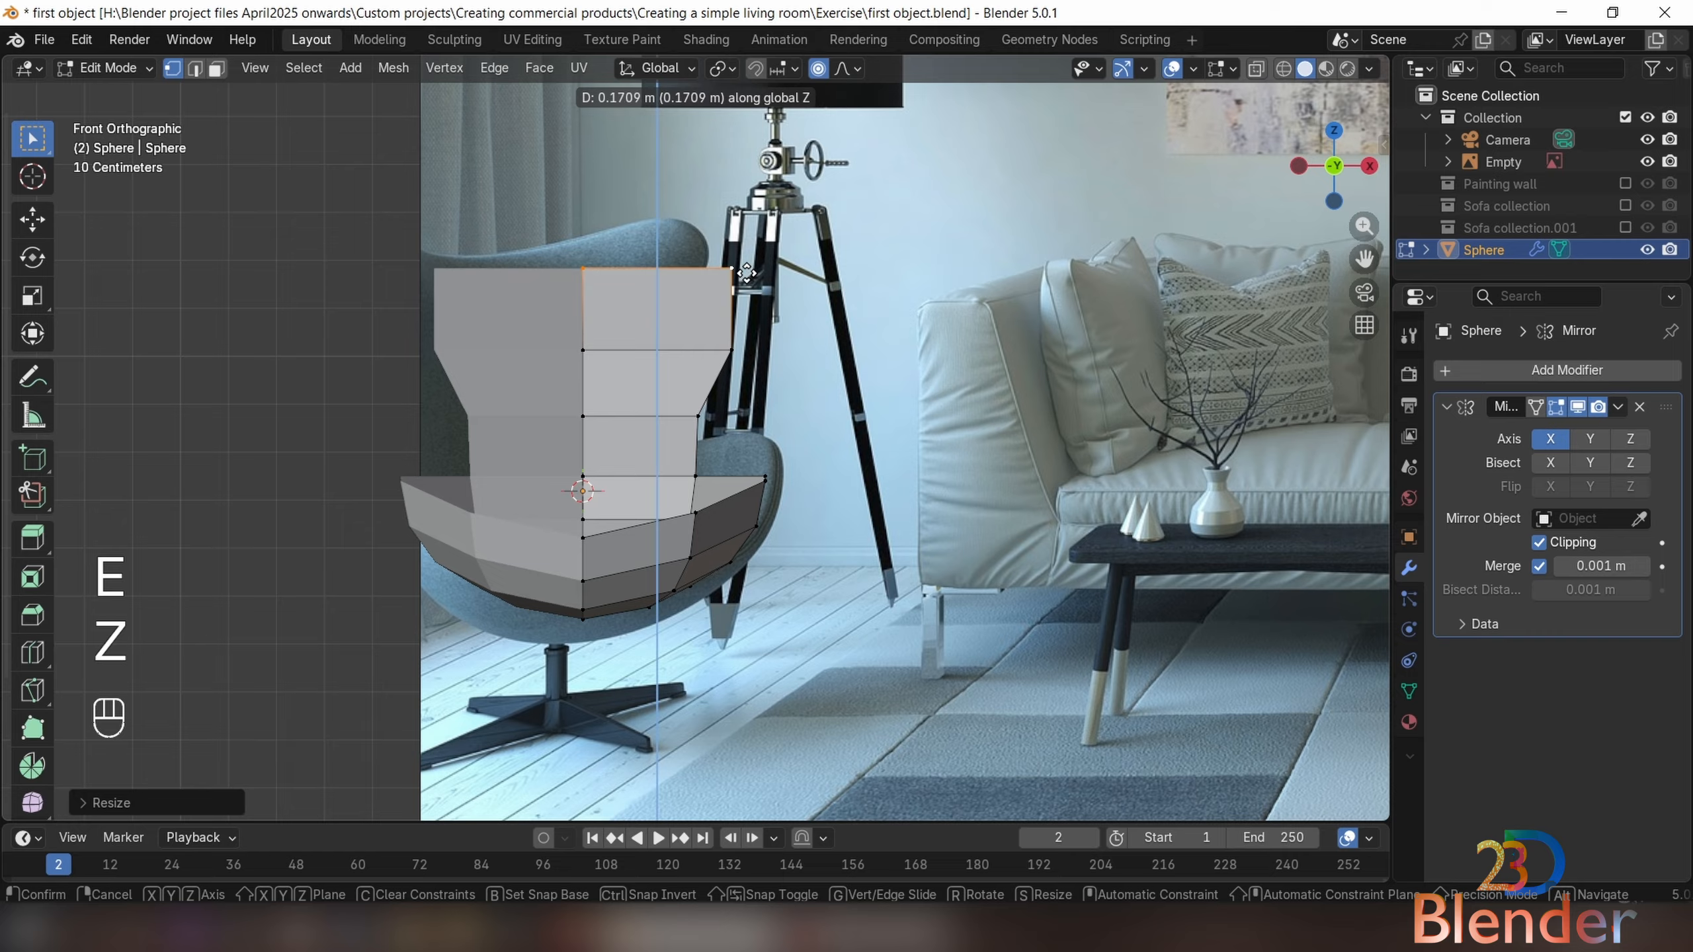
left_click(746, 275)
key("s")
key("x")
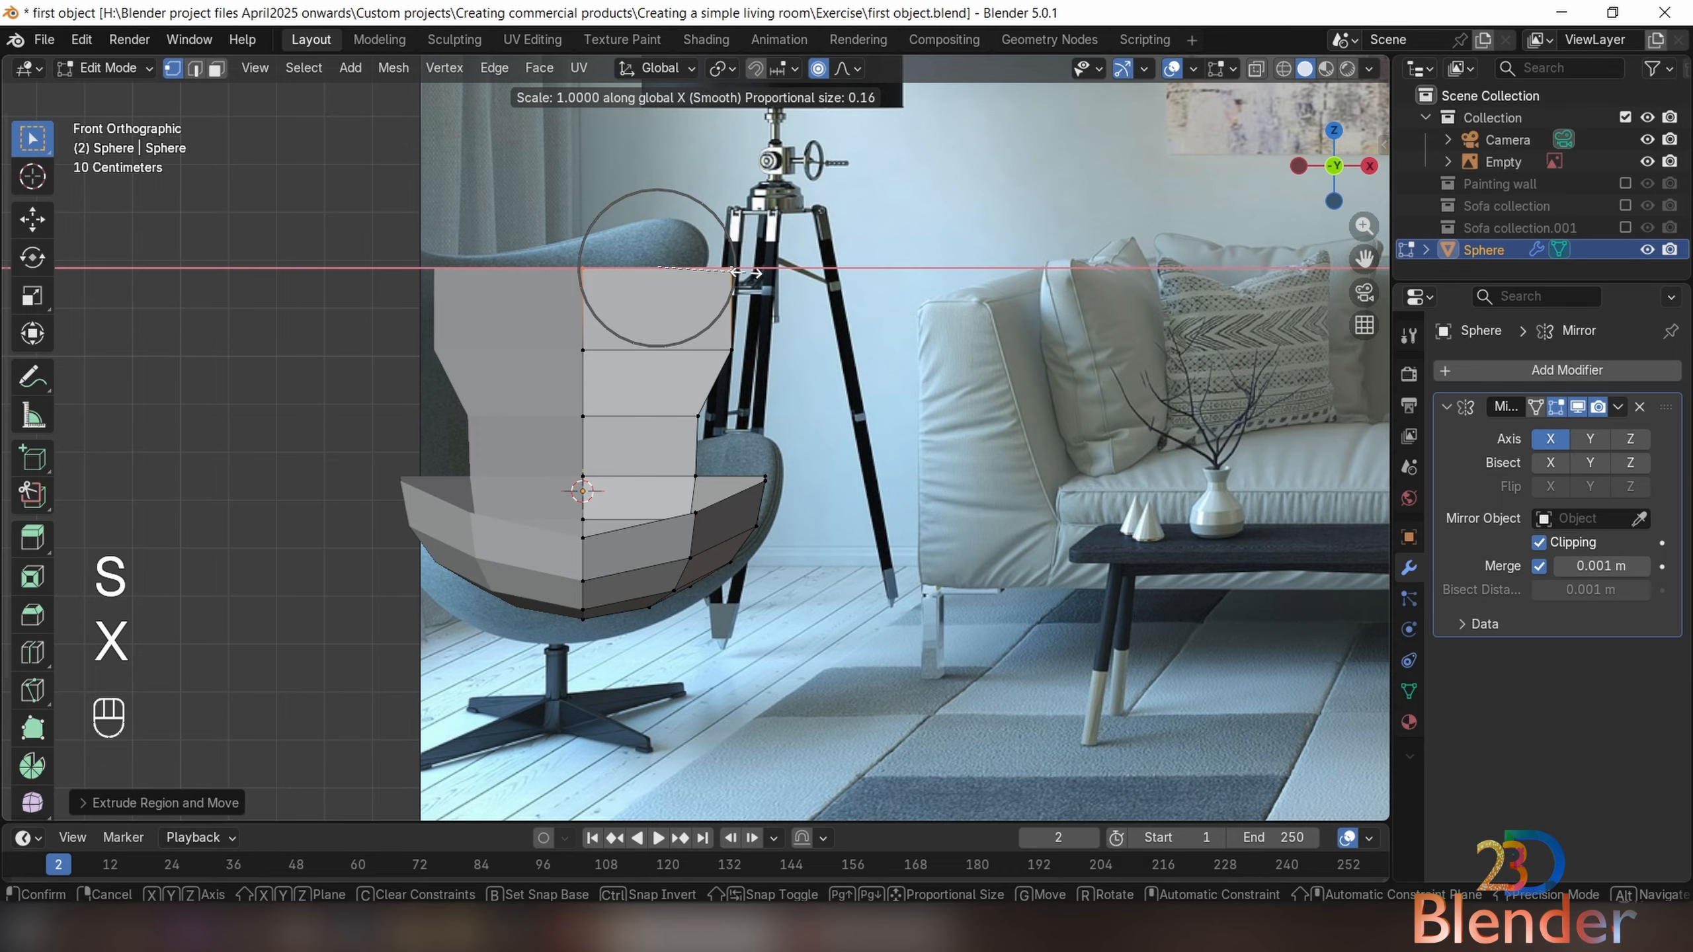
left_click(794, 296)
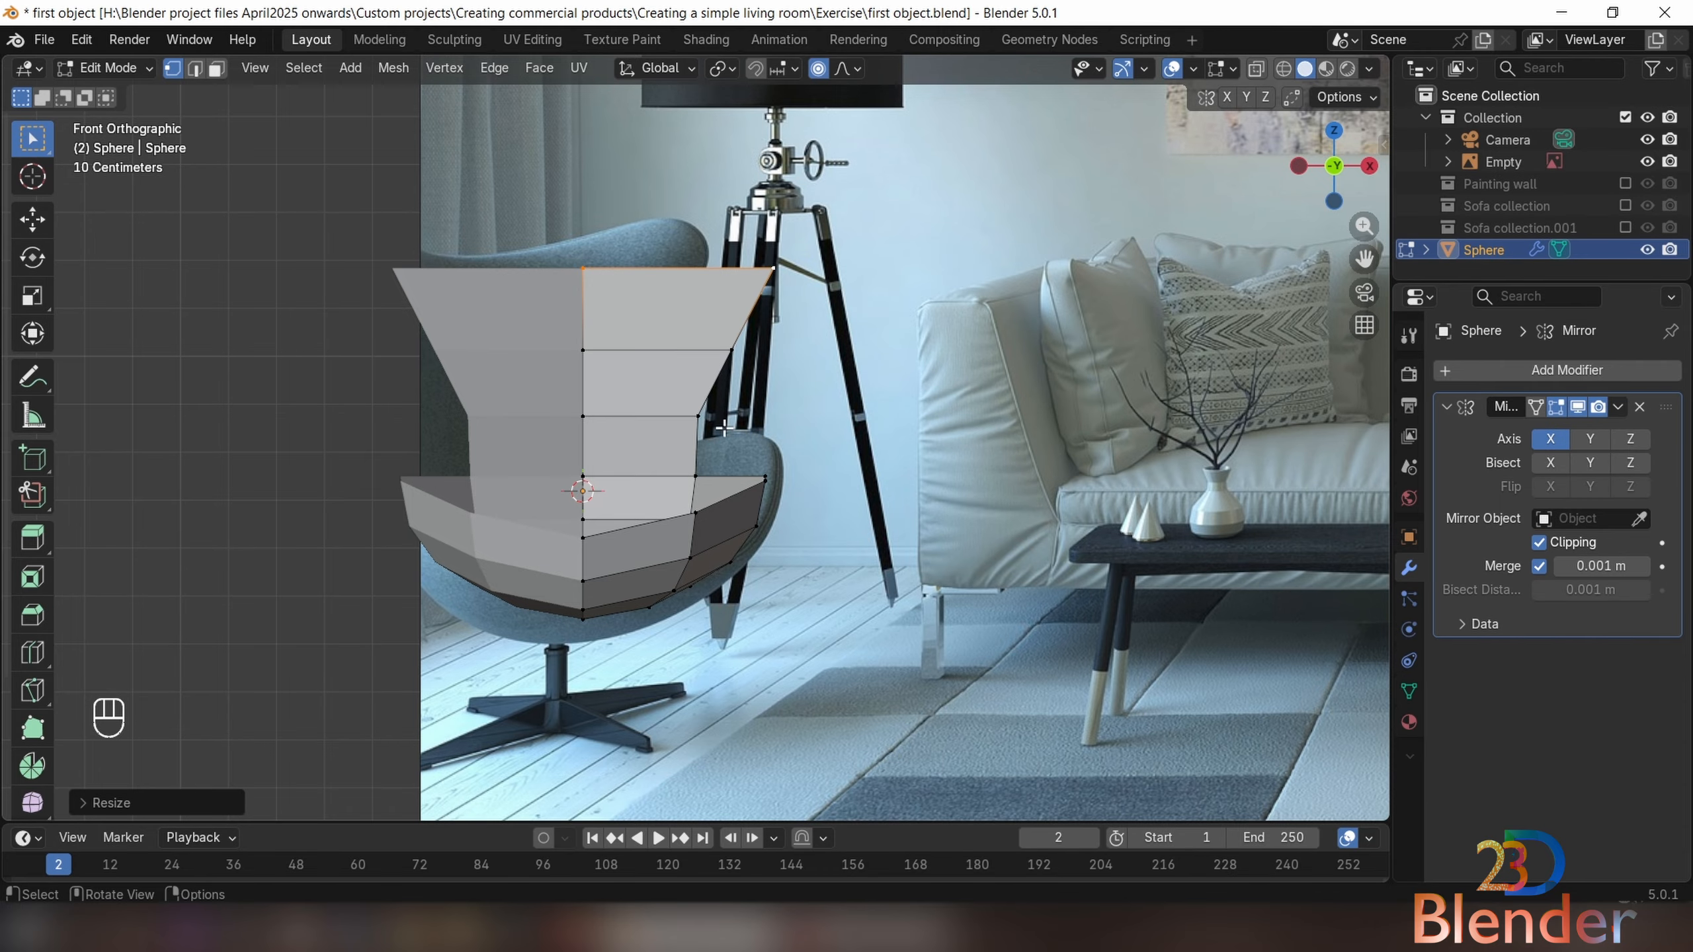
middle_click_drag(820, 455, 312, 565)
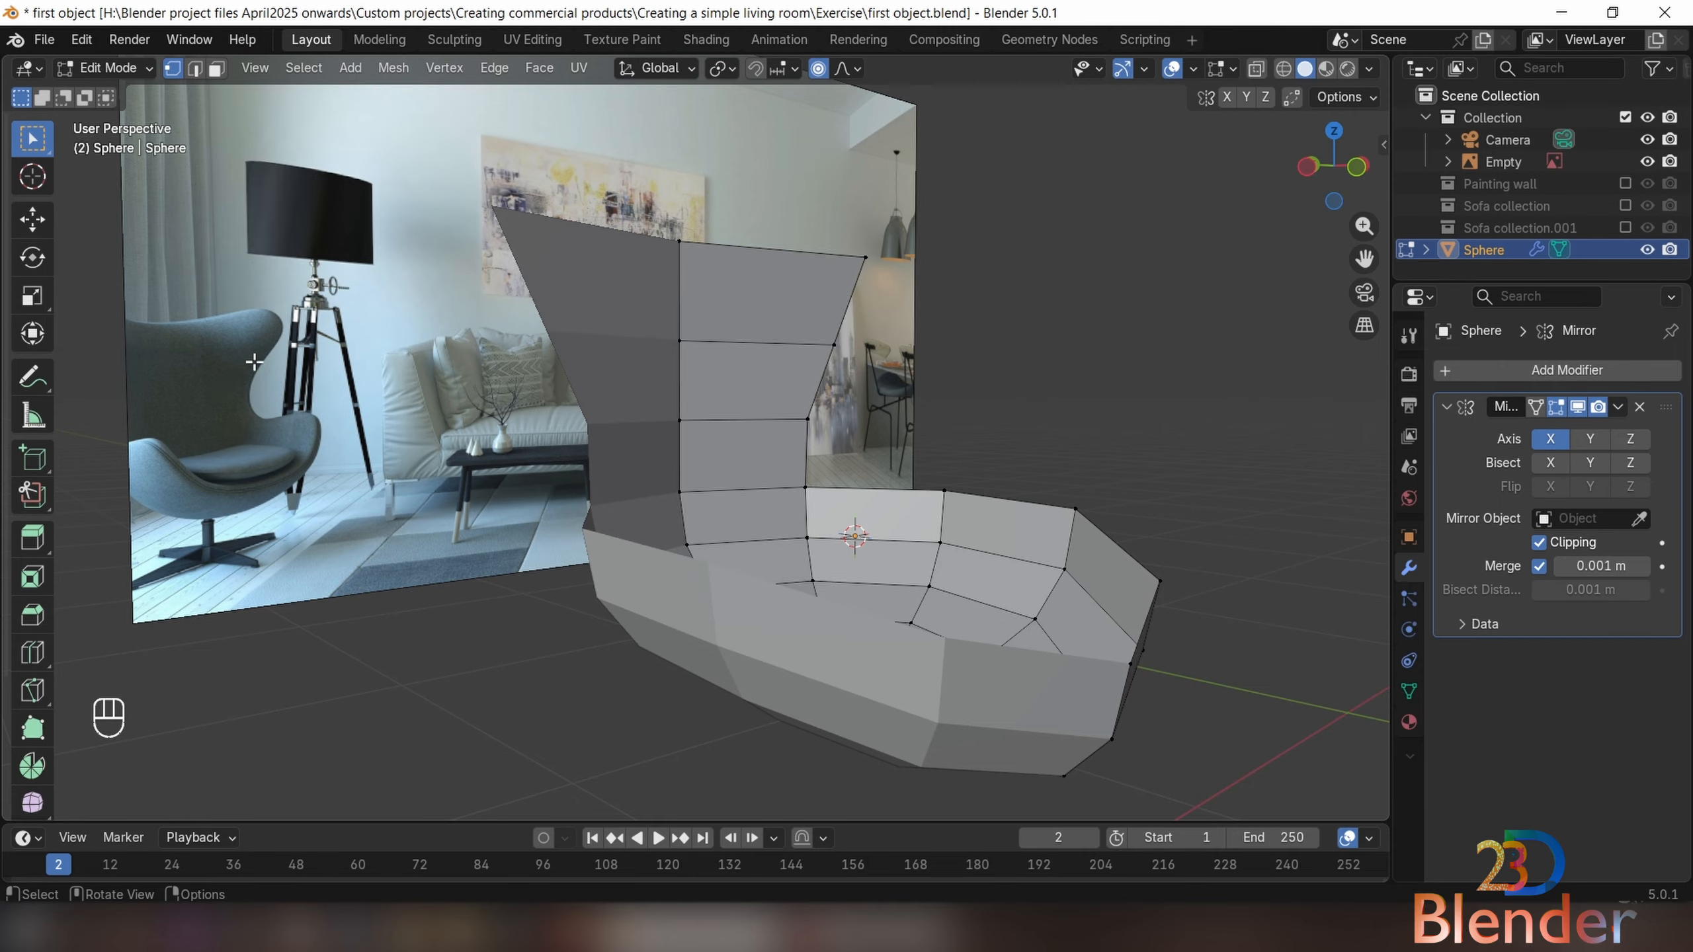
Lower the seat rim's side vertex along Z by about 0.03 m with proportional falloff, working from the front view
left_click(953, 487)
key("KP_1")
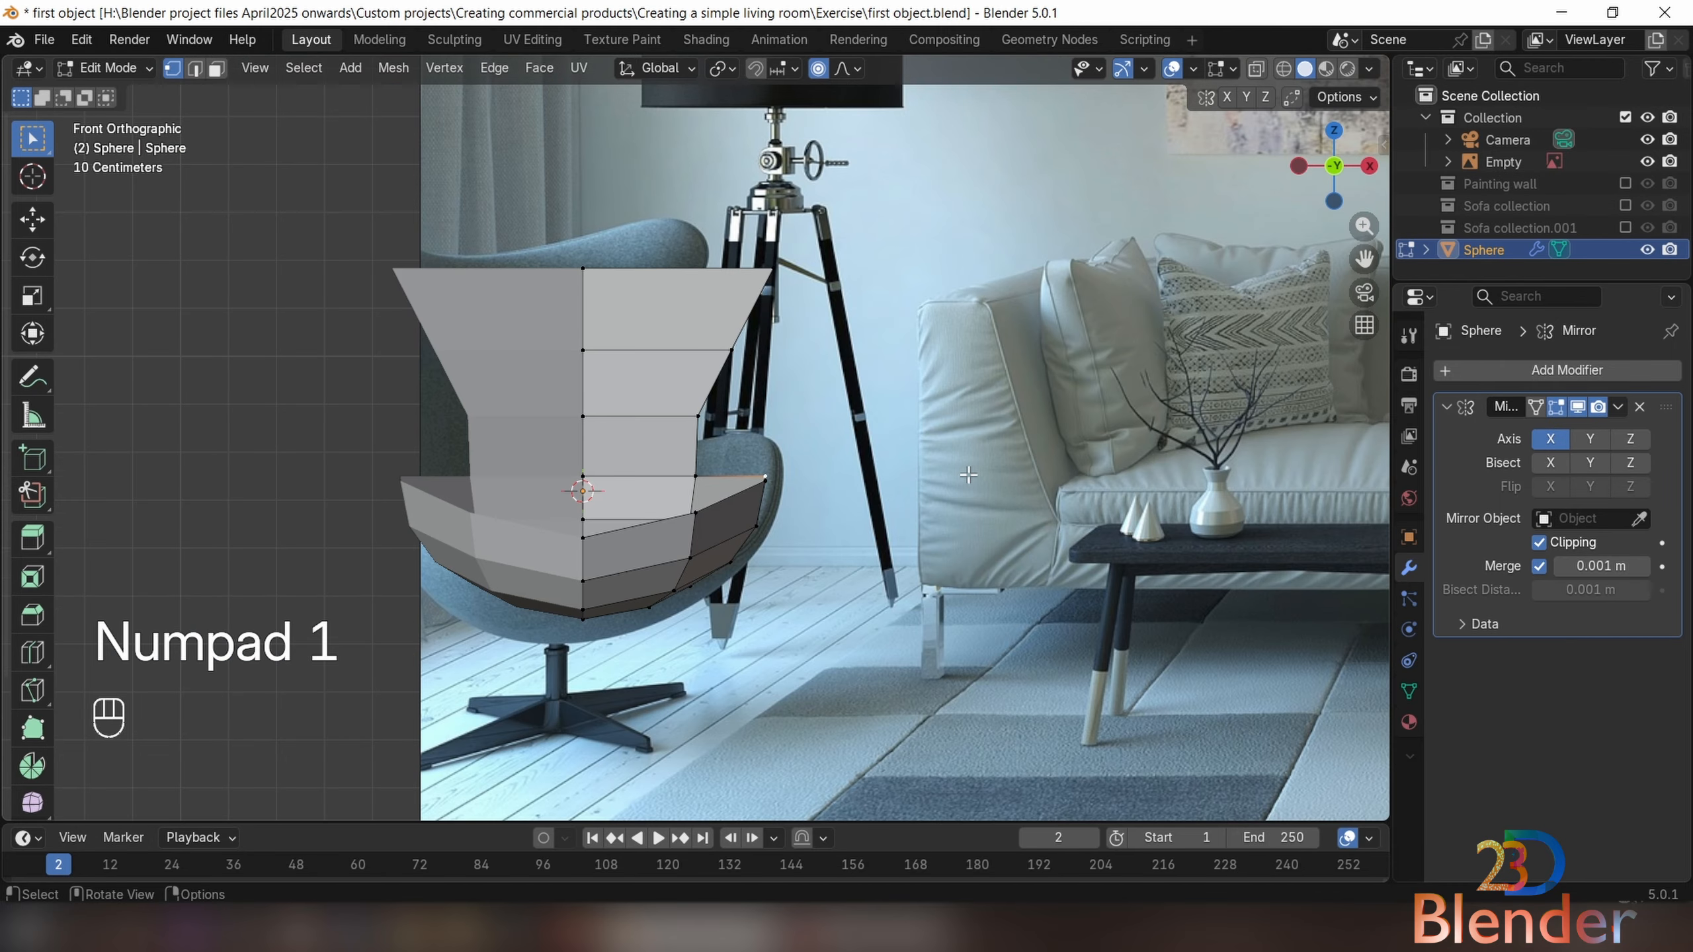
key("g")
key("z")
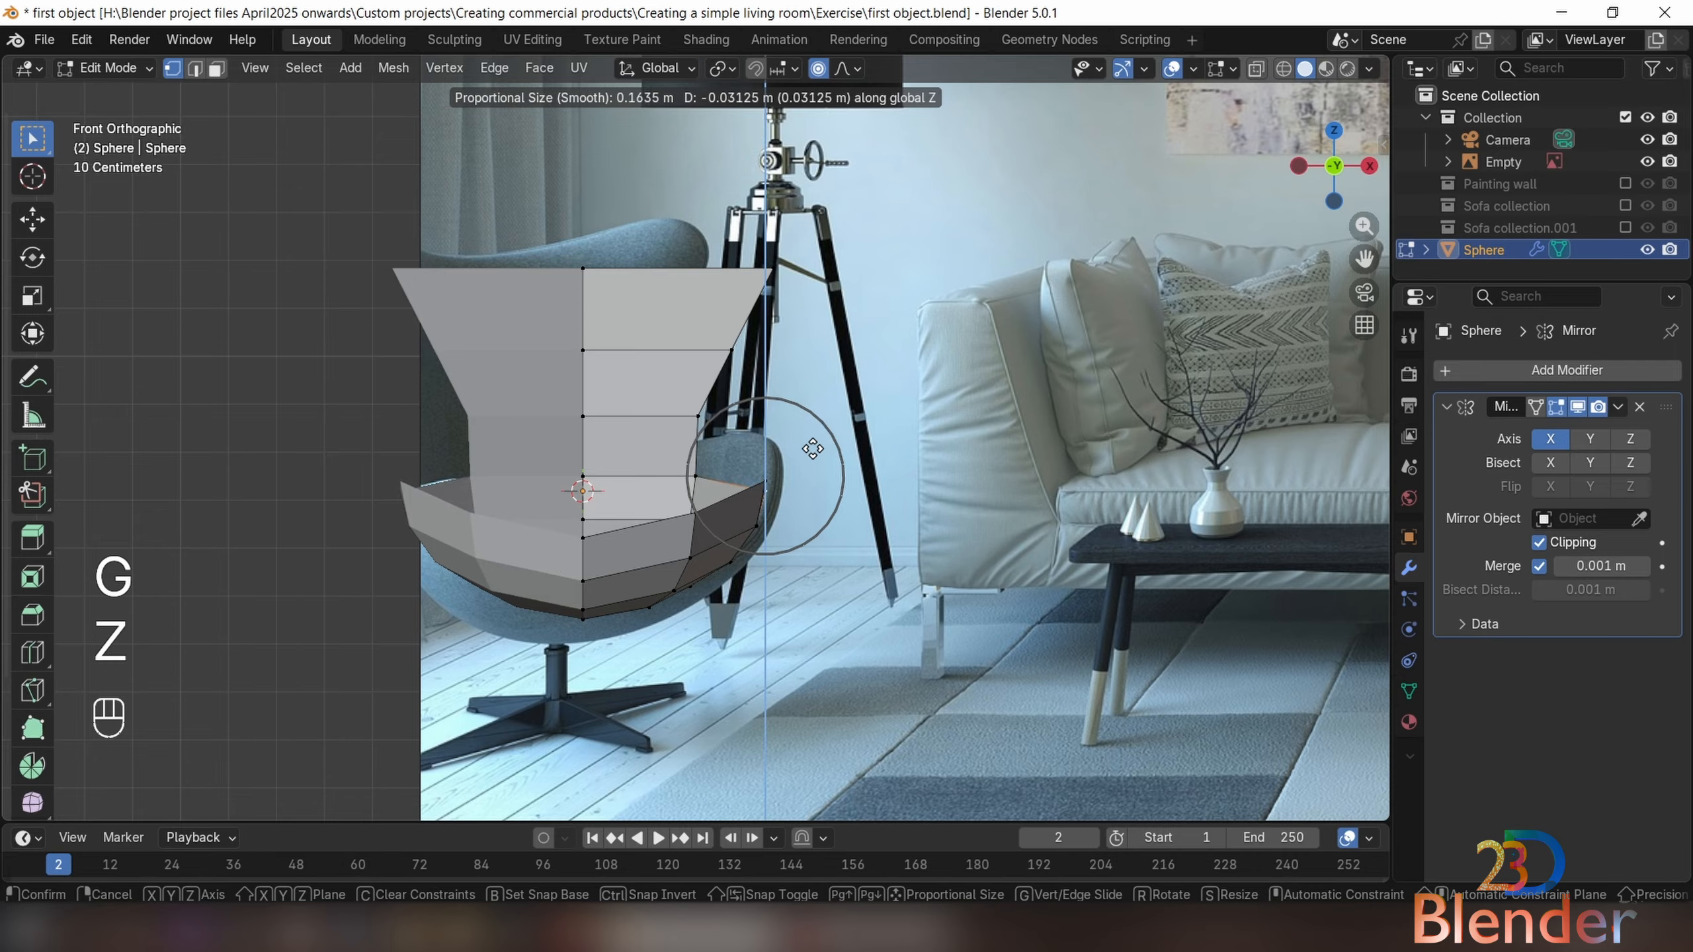
scroll(813, 452, "down", 6)
left_click(813, 449)
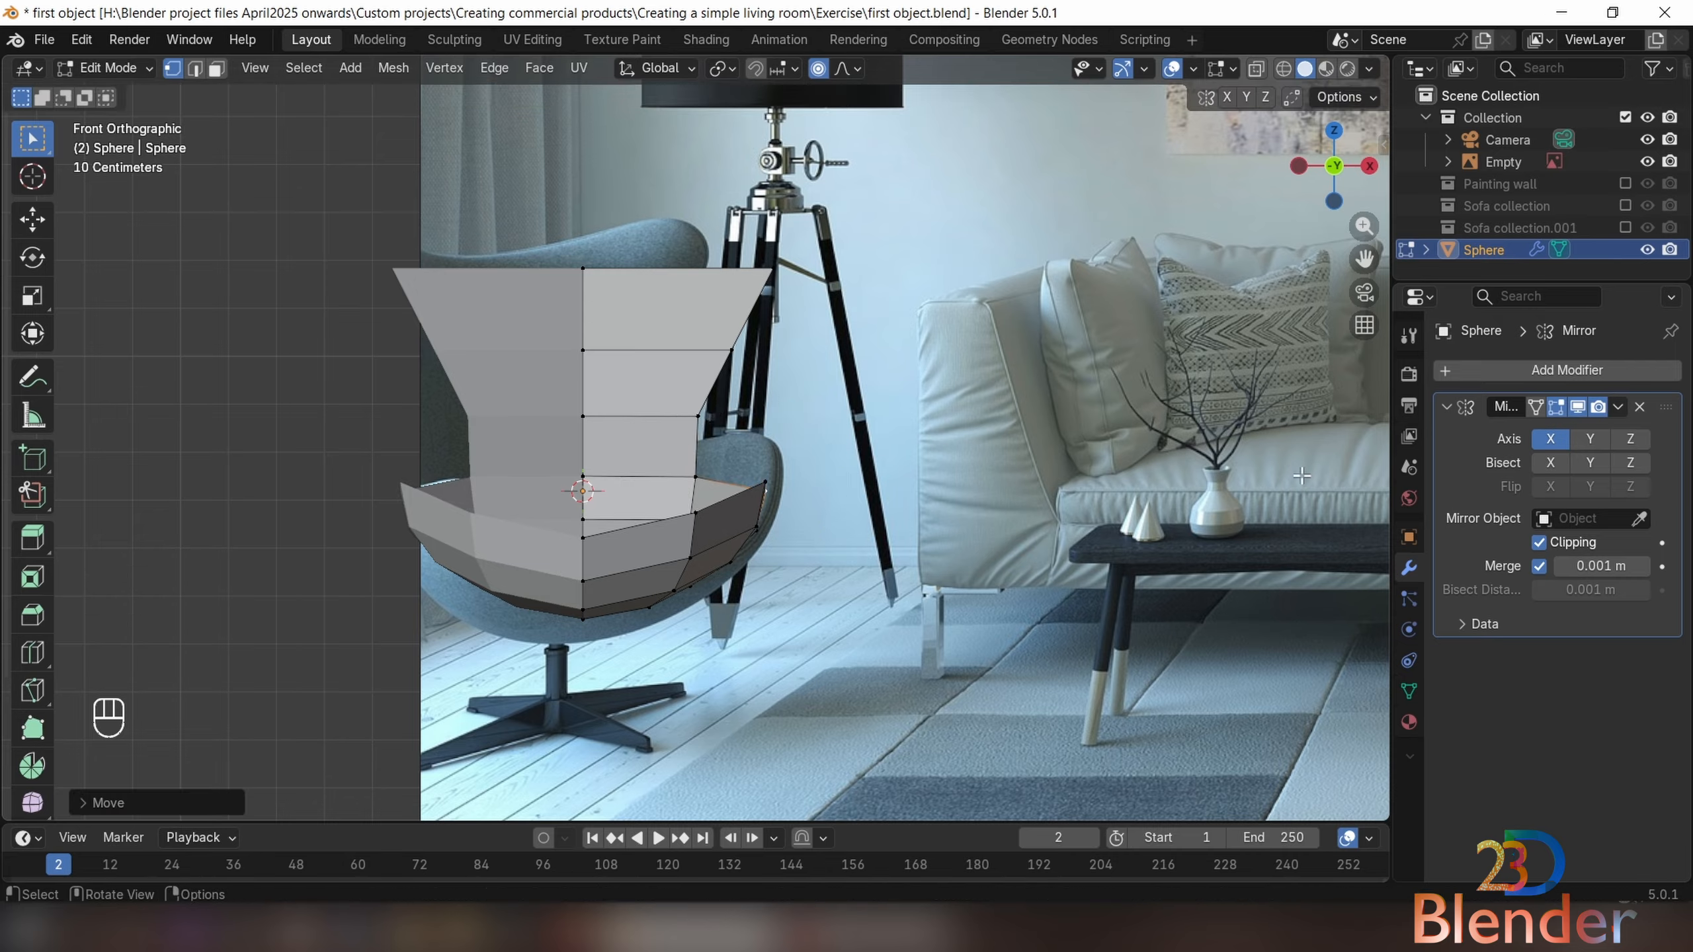
Collapse the Mirror modifier's settings and add a Subdivision Surface modifier to the chair
left_click(1447, 407)
left_click(1488, 371)
left_click(1488, 375)
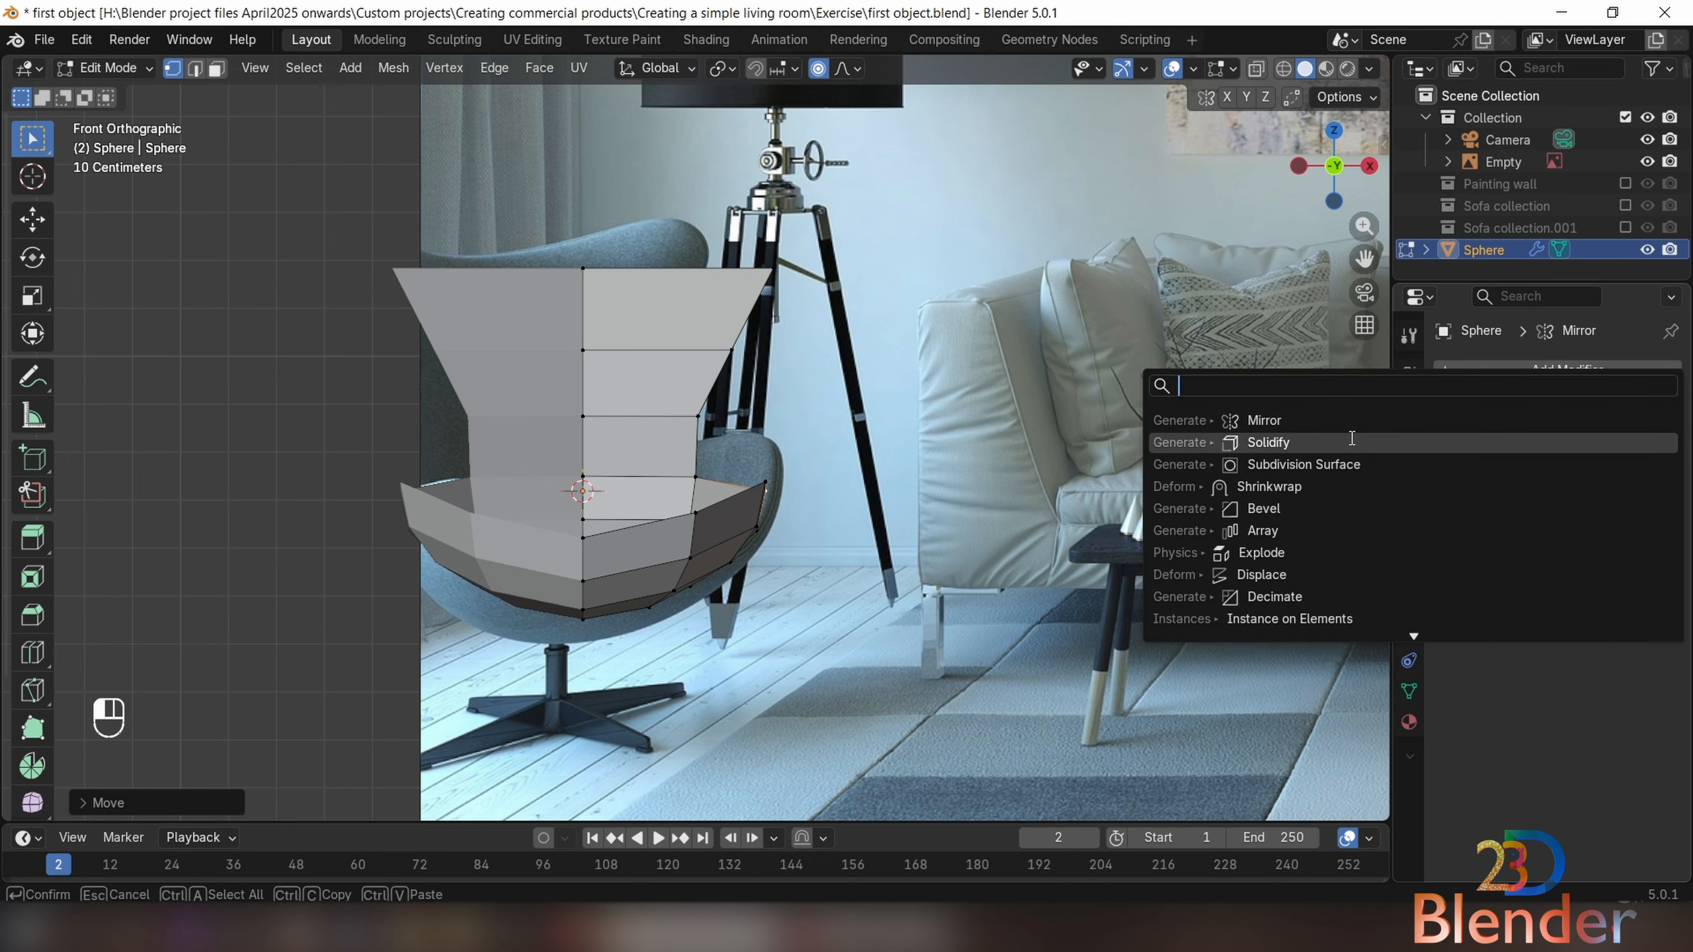
left_click(1326, 454)
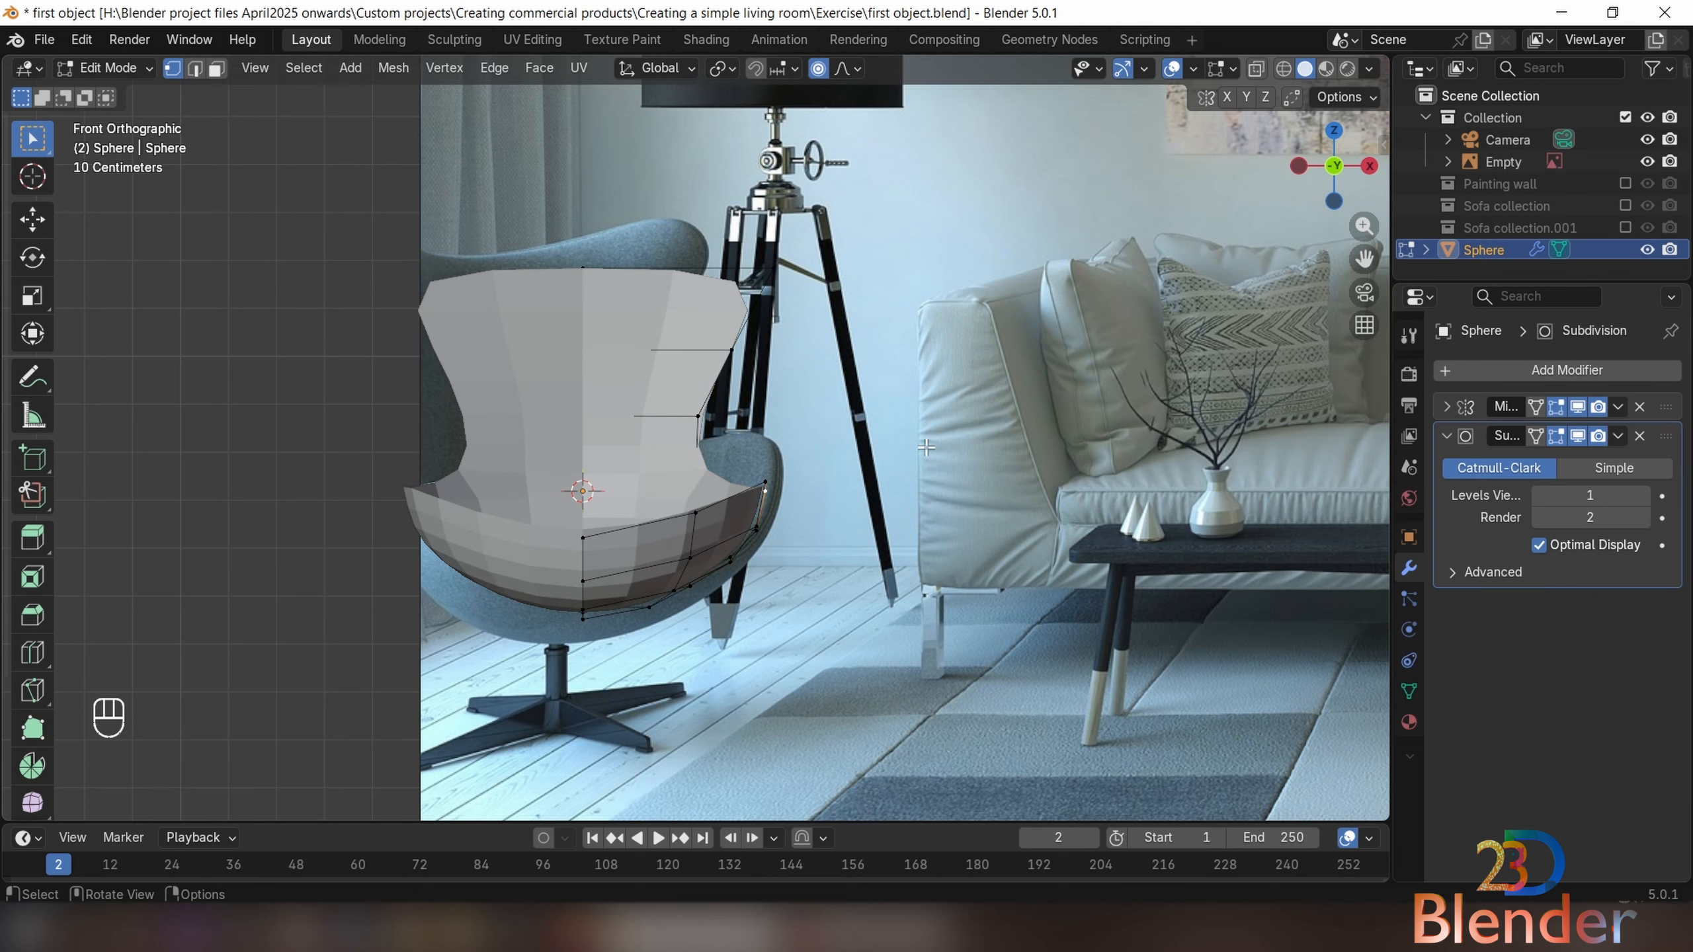
Return to Object Mode and shade the chair shell smooth
key("Tab")
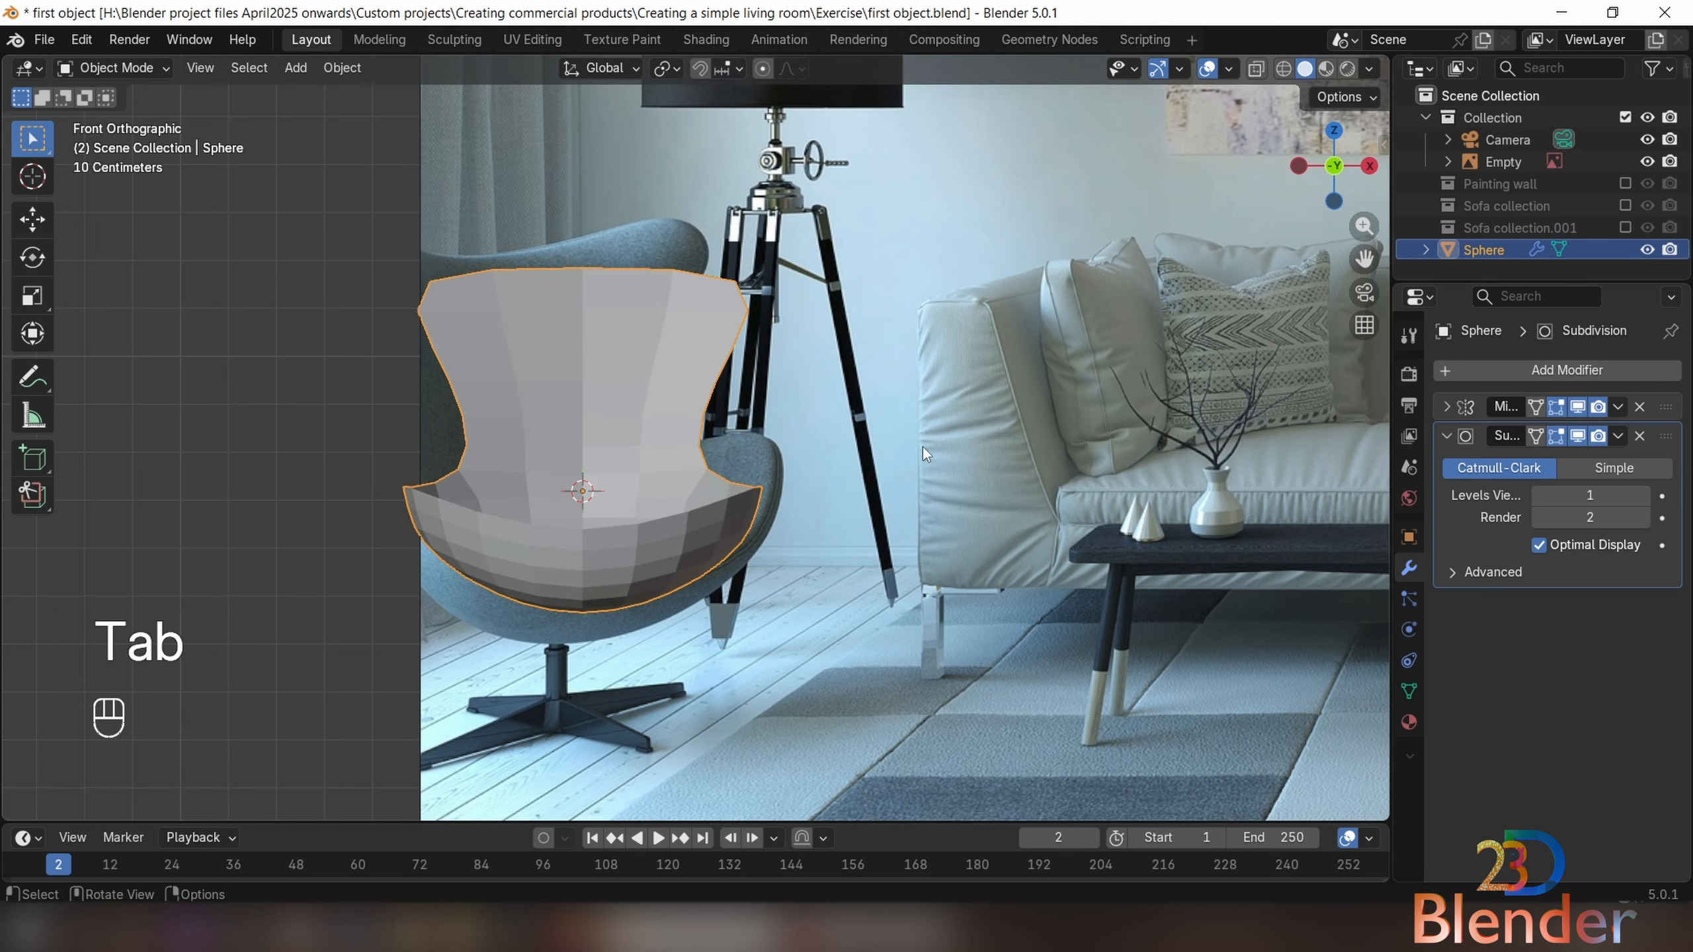
right_click(658, 404)
left_click(660, 405)
middle_click_drag(662, 424, 1077, 599)
scroll(774, 450, "down", 3)
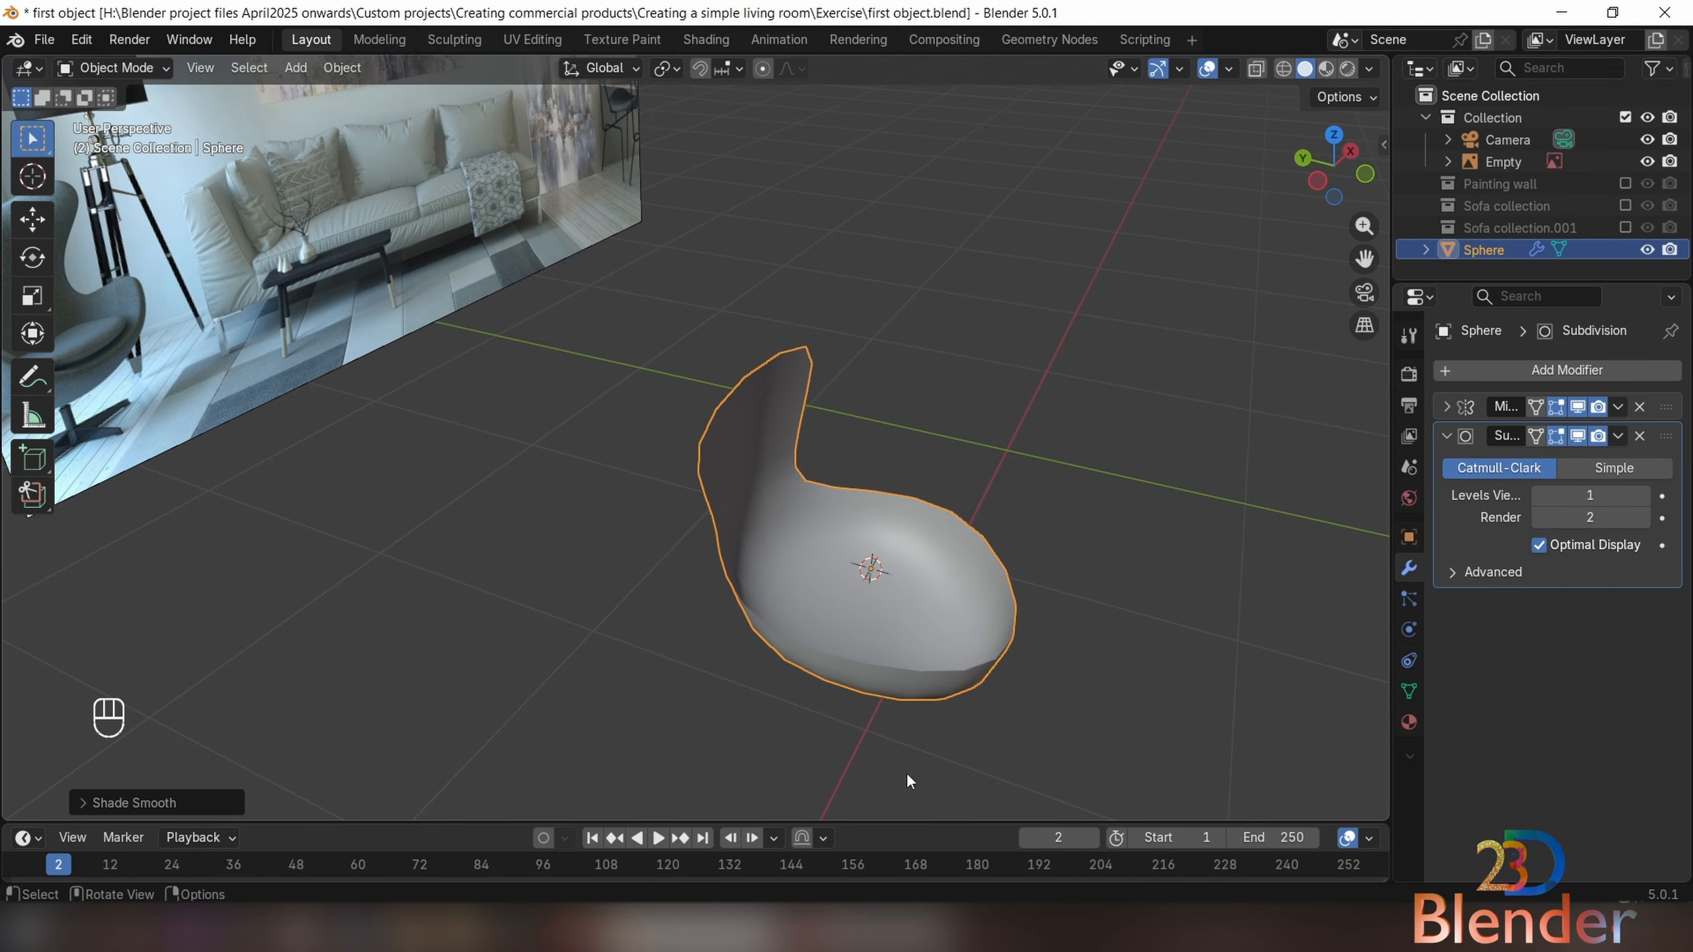
Move the seat's front centre edge backward along Y by about 0.04 m with a proportional size of about 0.62 m
key("Tab")
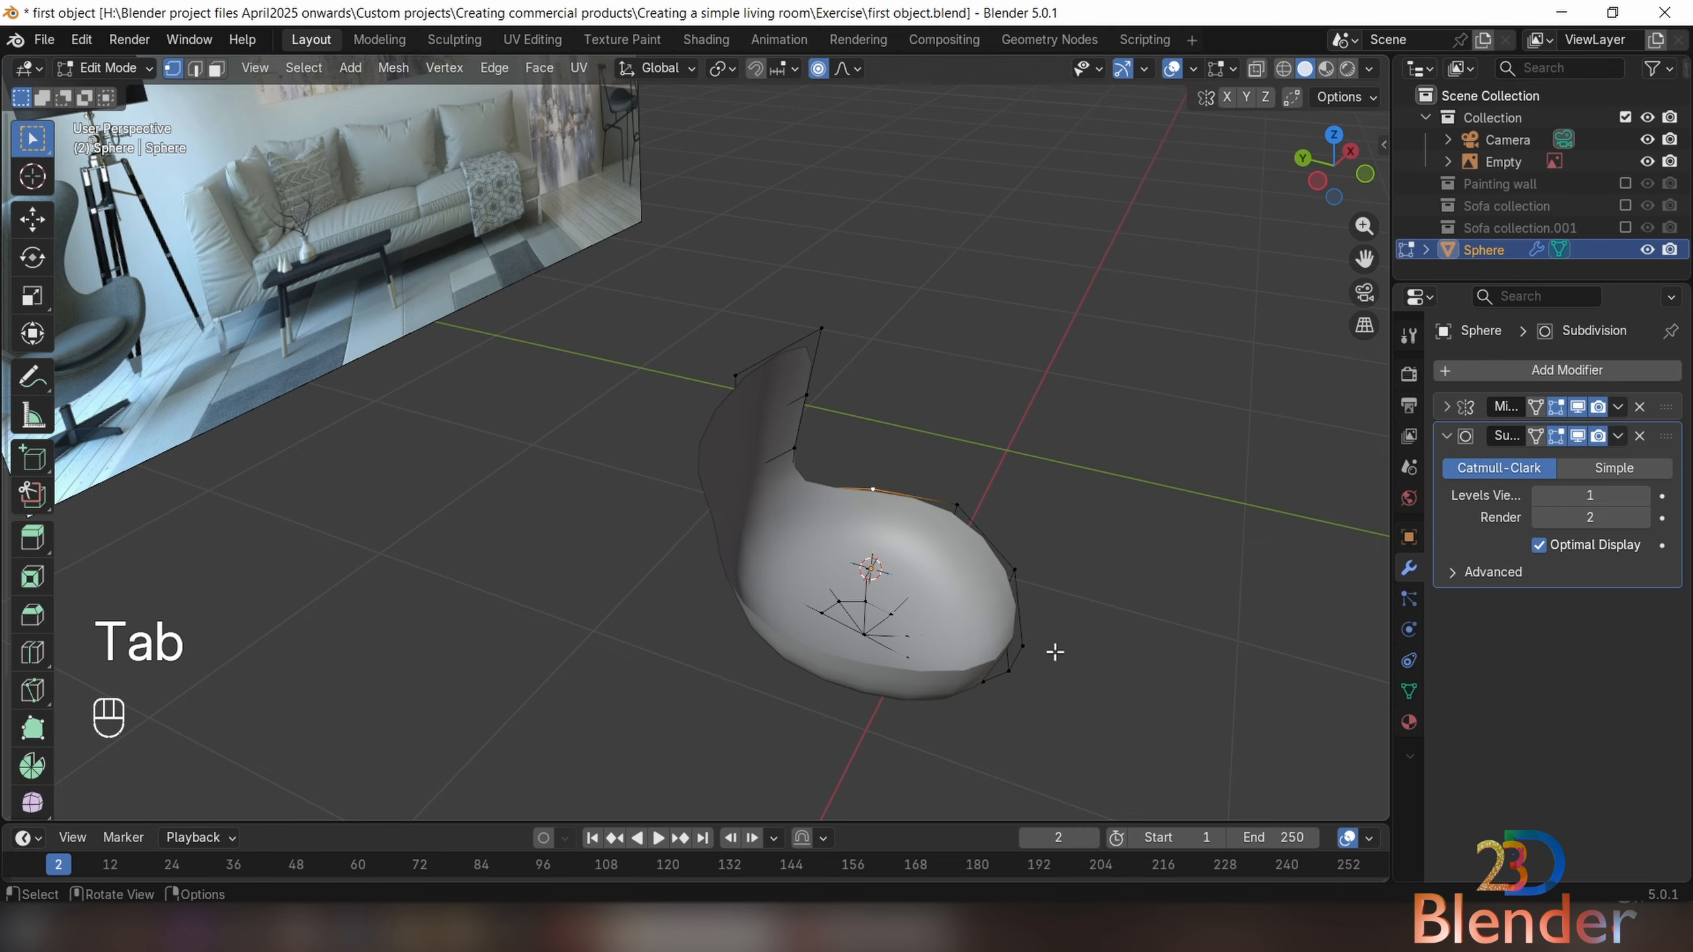
middle_click_drag(1020, 643, 926, 554)
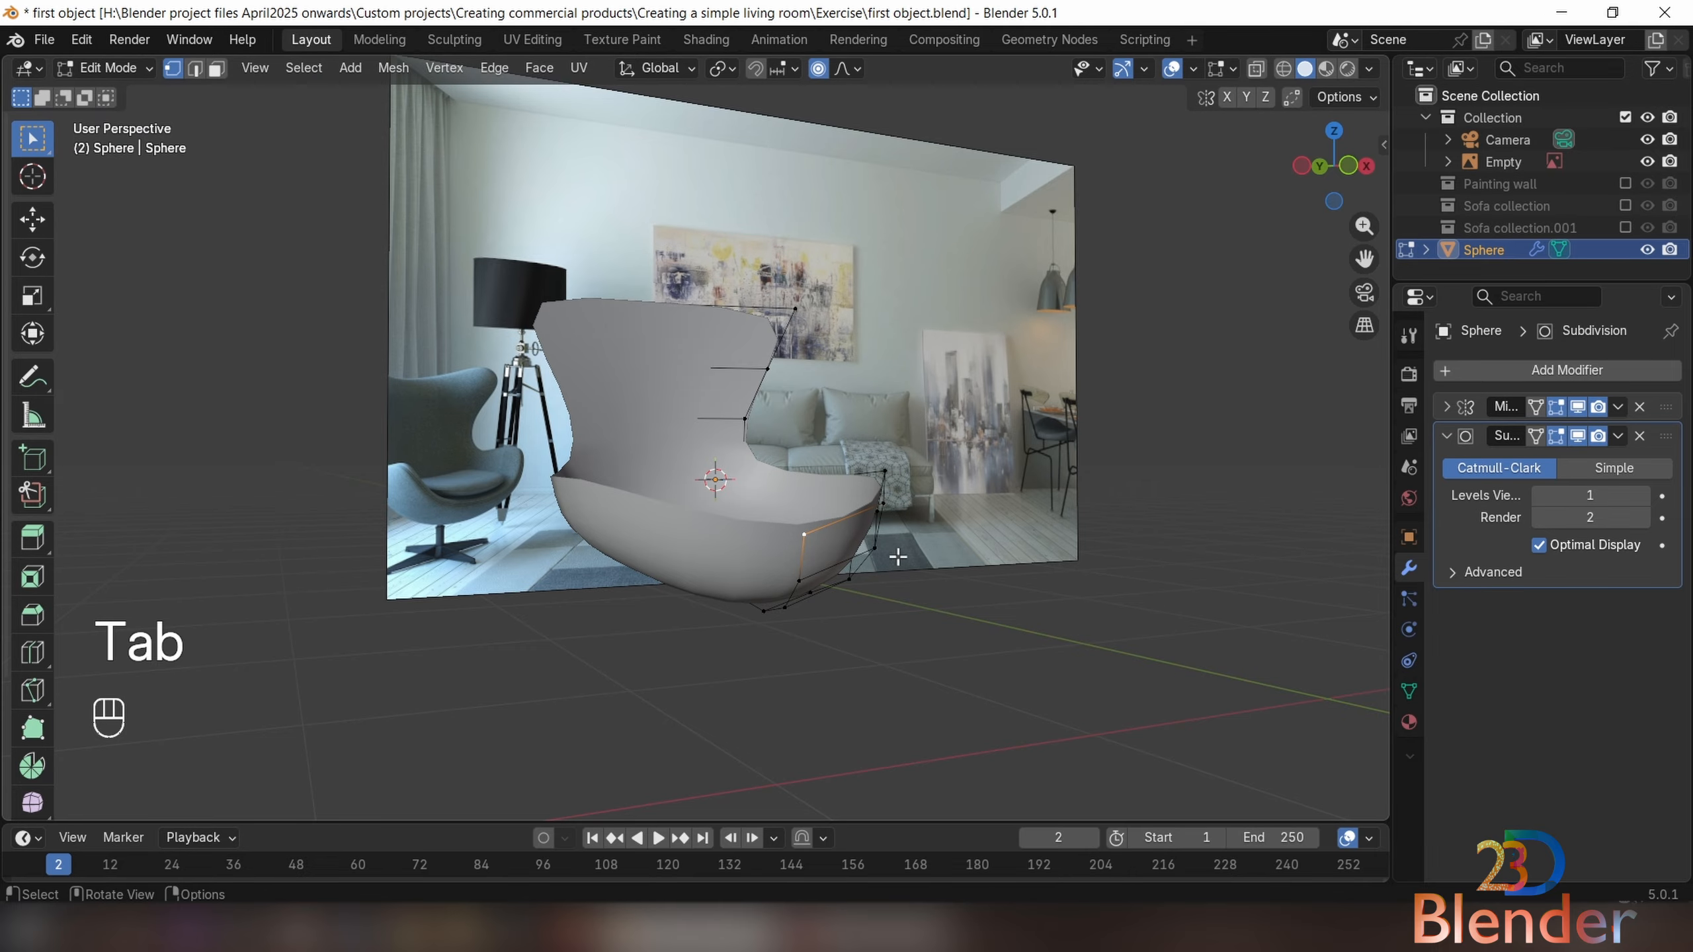
middle_click_drag(810, 583, 953, 585)
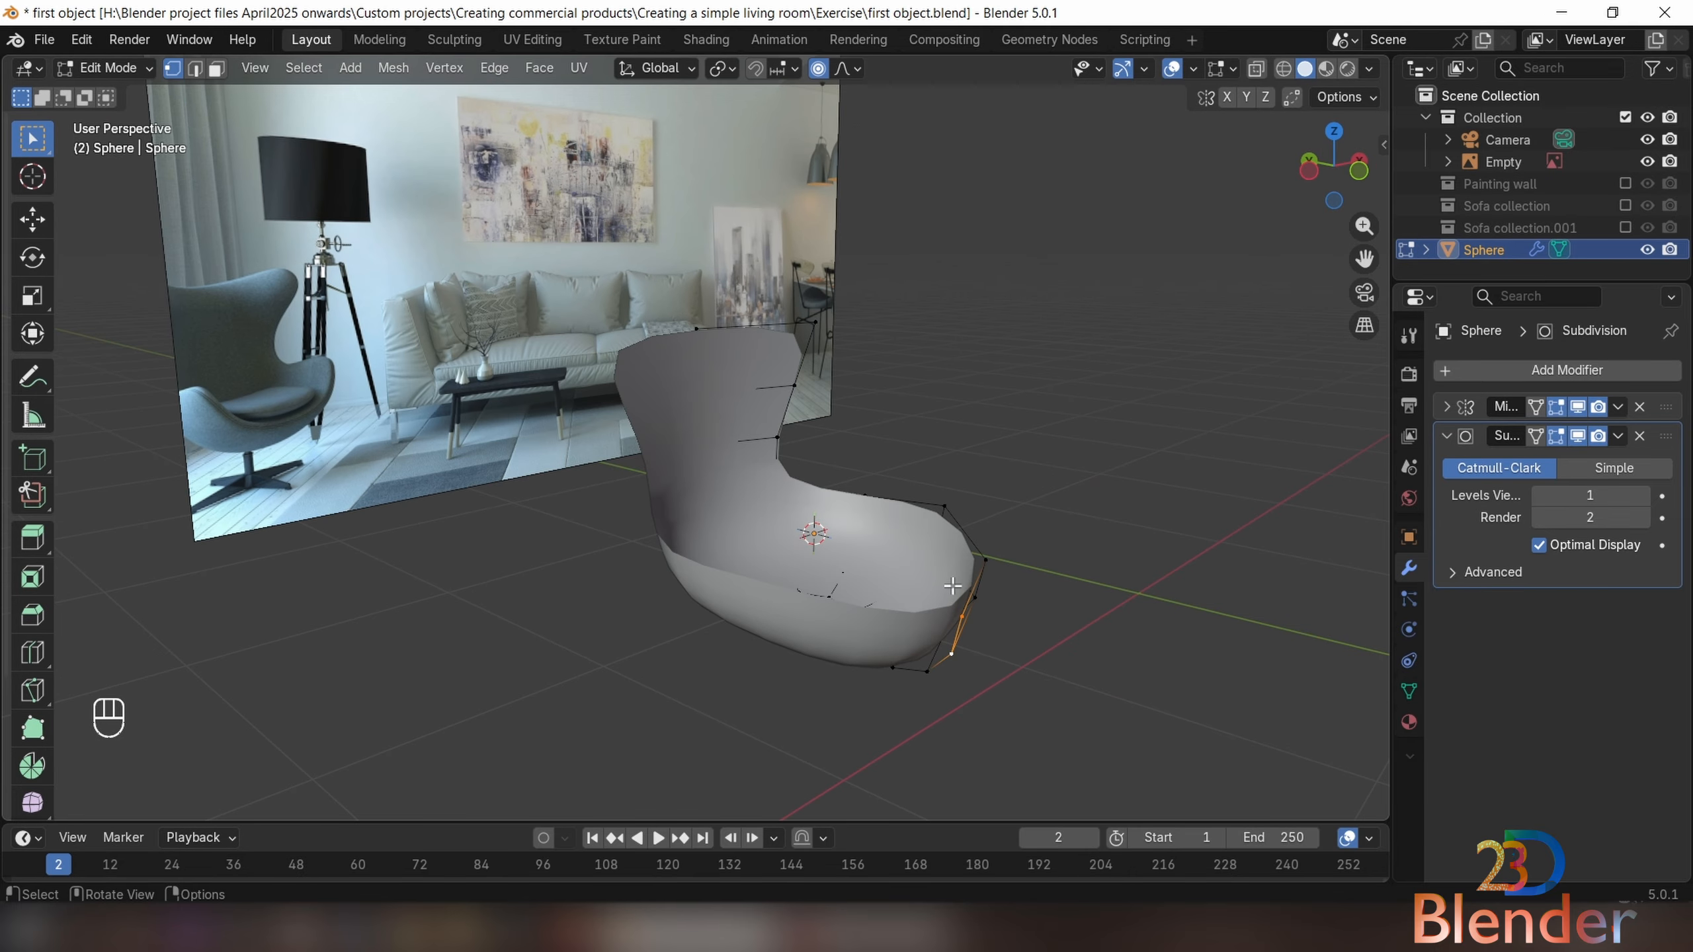
middle_click_drag(985, 492, 1080, 517)
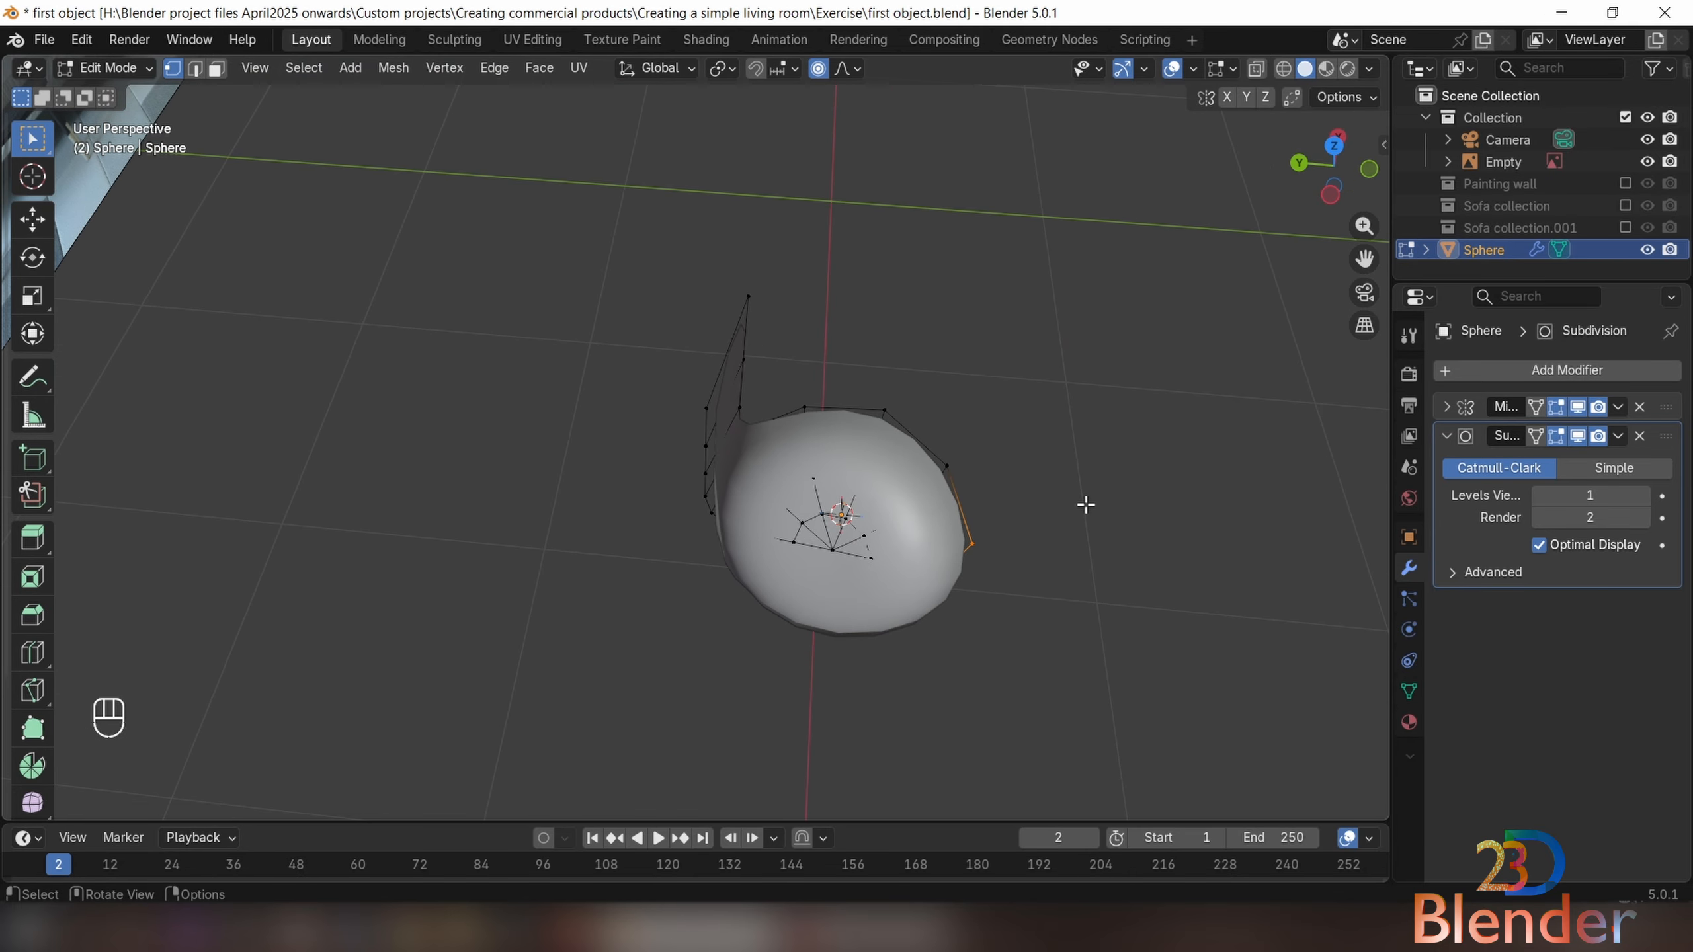
key("g")
key("y")
scroll(1080, 496, "down", 6)
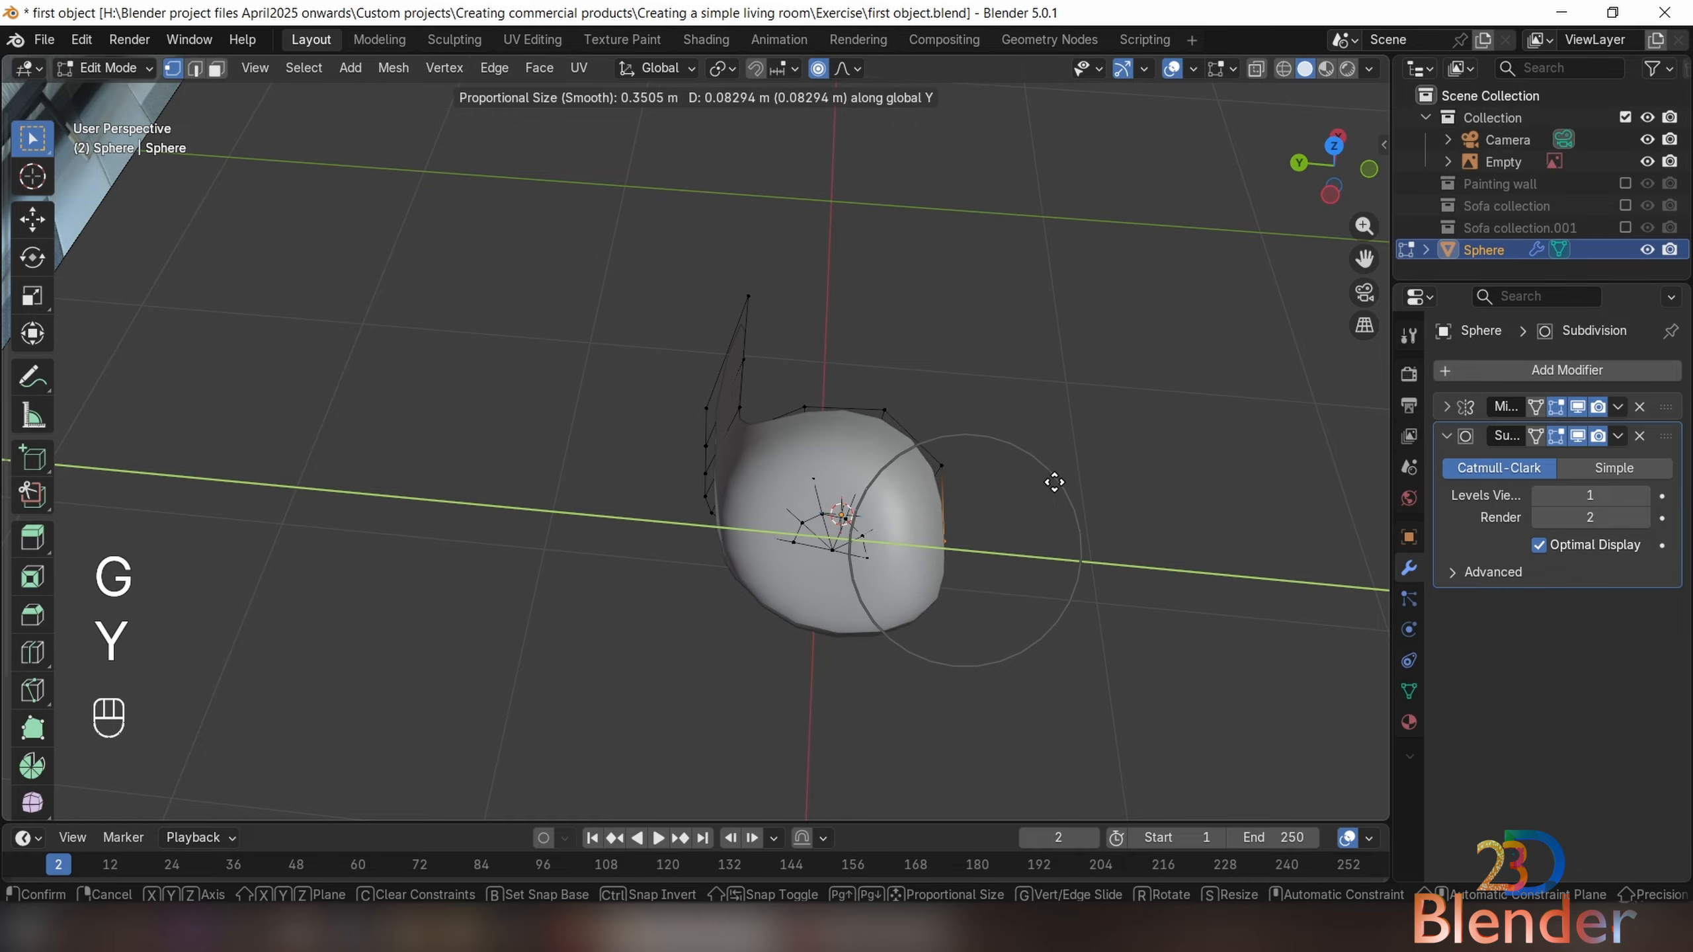
scroll(1057, 471, "down", 1)
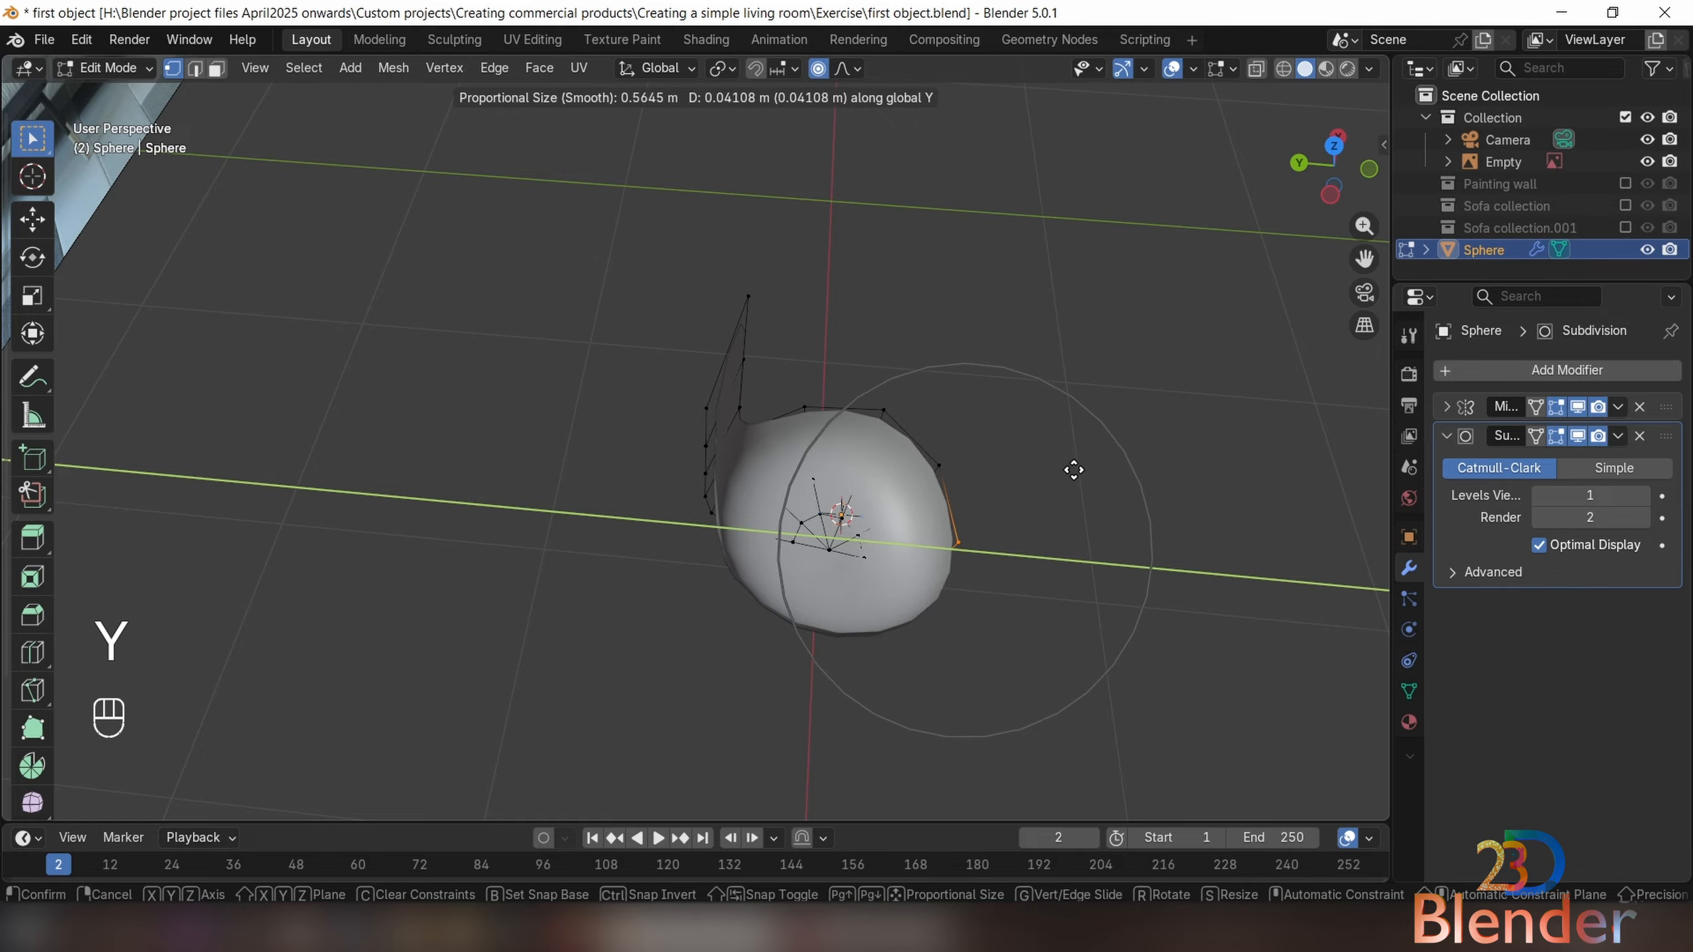
scroll(1065, 456, "down", 1)
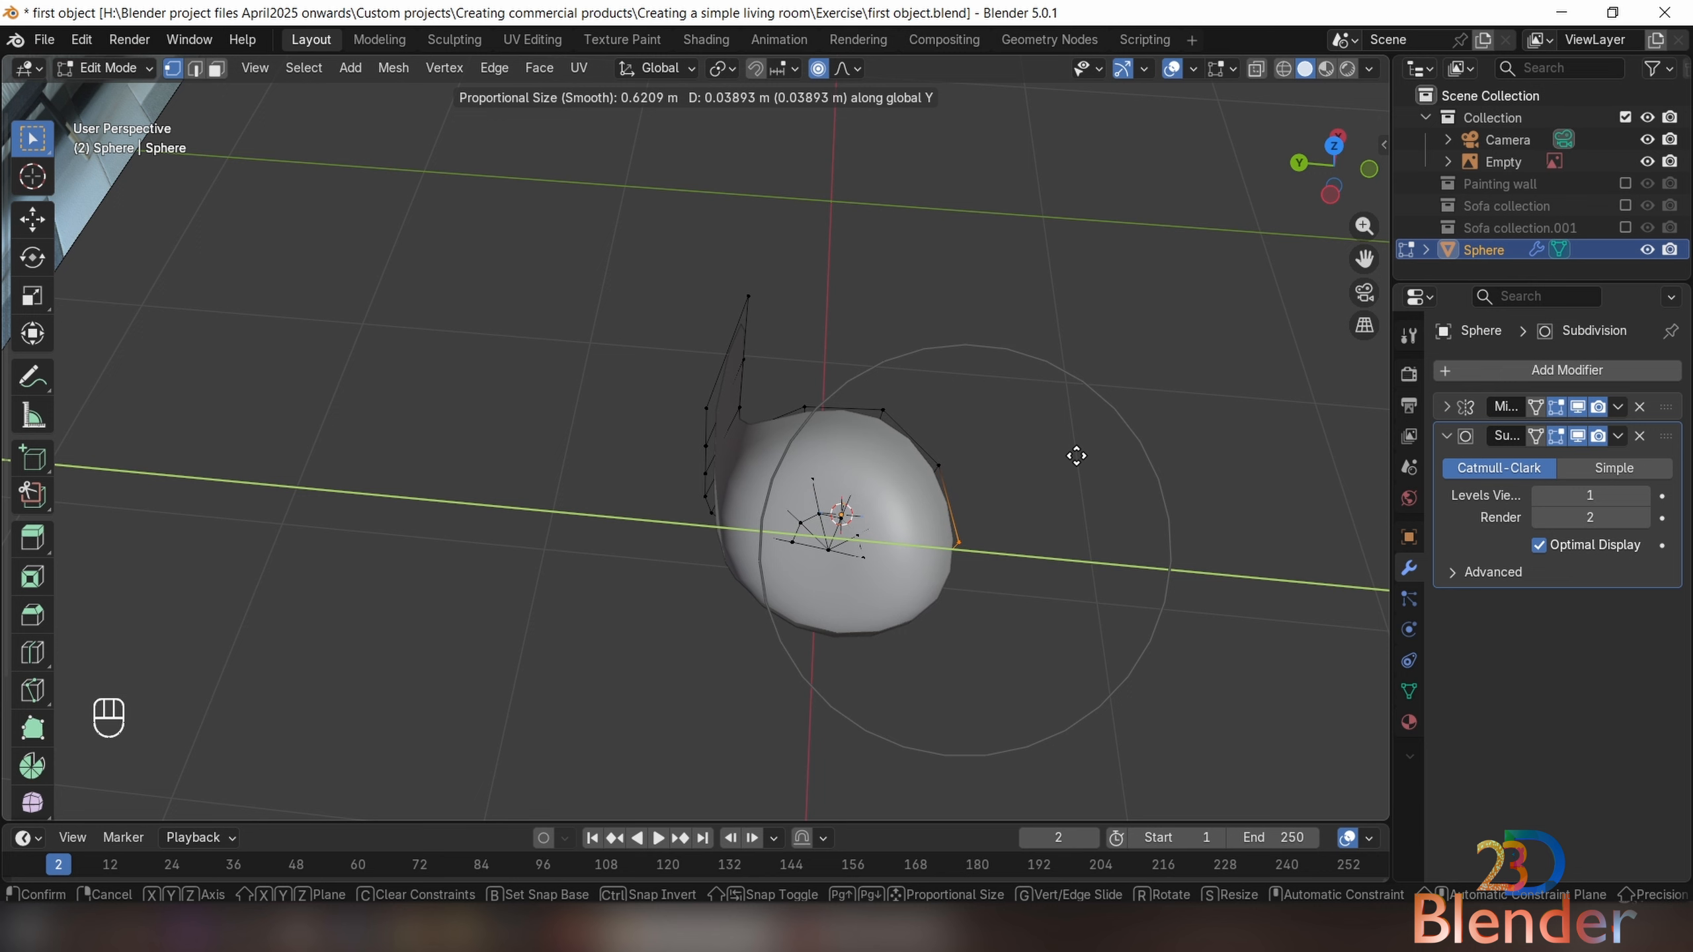
left_click(1086, 463)
middle_click_drag(1092, 469, 862, 332)
In Object Mode, raise the Subdivision modifier's viewport level by one and collapse its settings
key("Tab")
scroll(797, 481, "down", 3)
middle_click_drag(798, 482, 900, 480)
left_click(1646, 496)
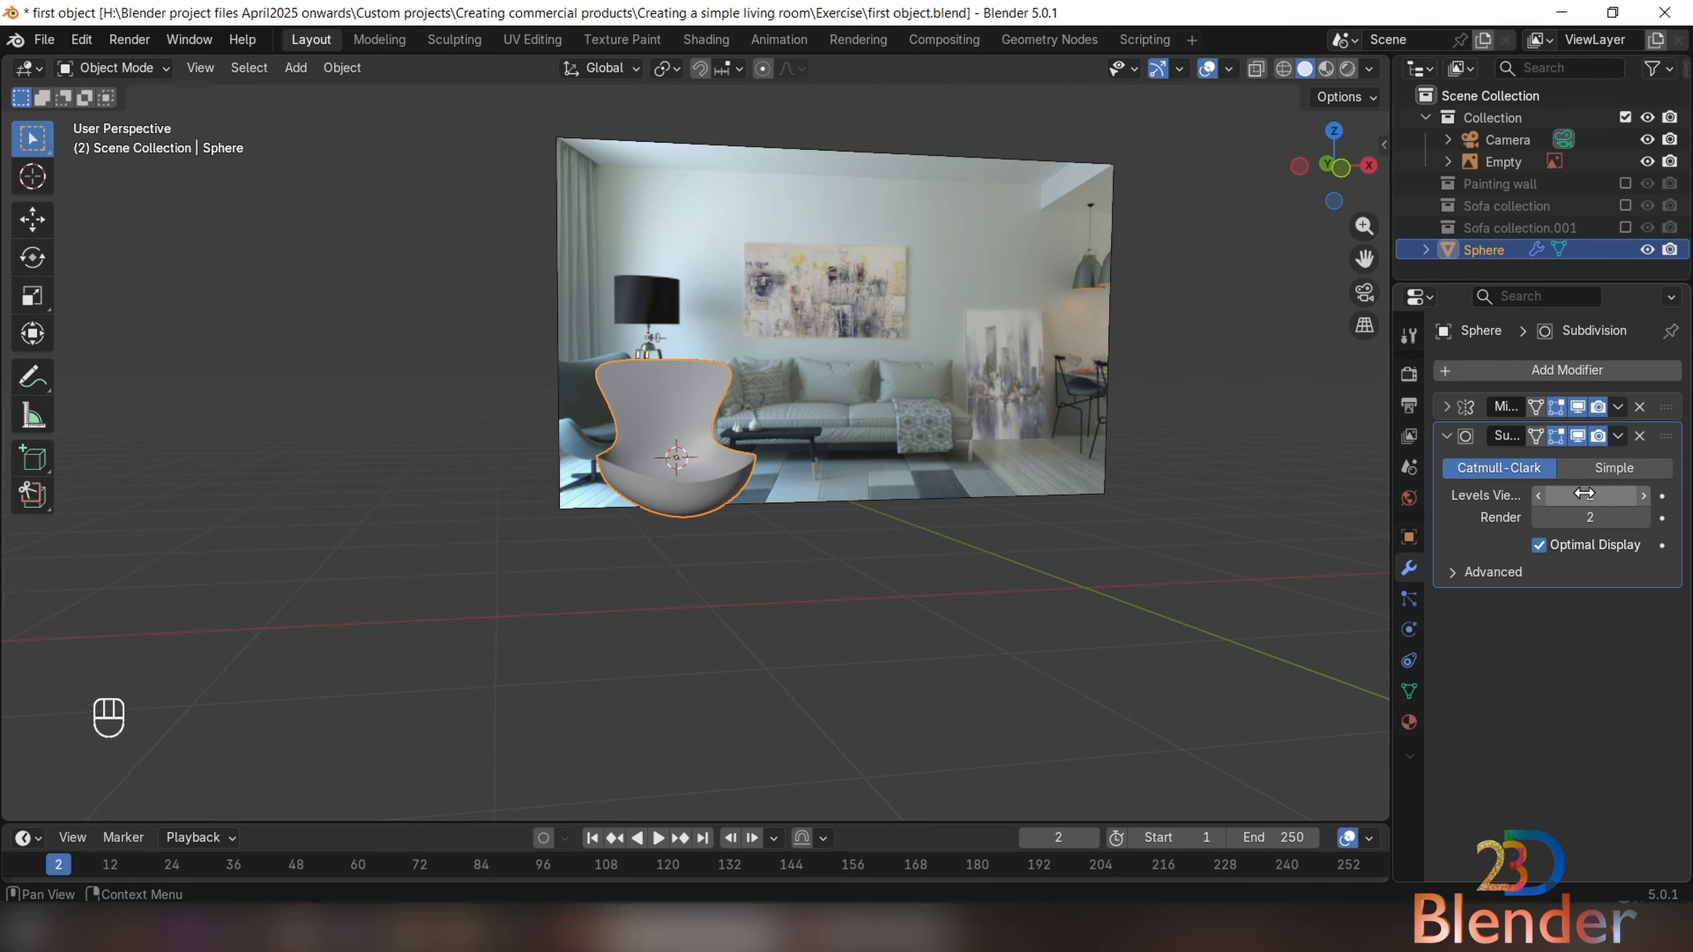
left_click(1446, 436)
Add a Solidify modifier to the chair and place it between the Mirror and Subdivision modifiers
middle_click_drag(811, 492, 686, 508)
left_click(1489, 377)
left_click(1274, 450)
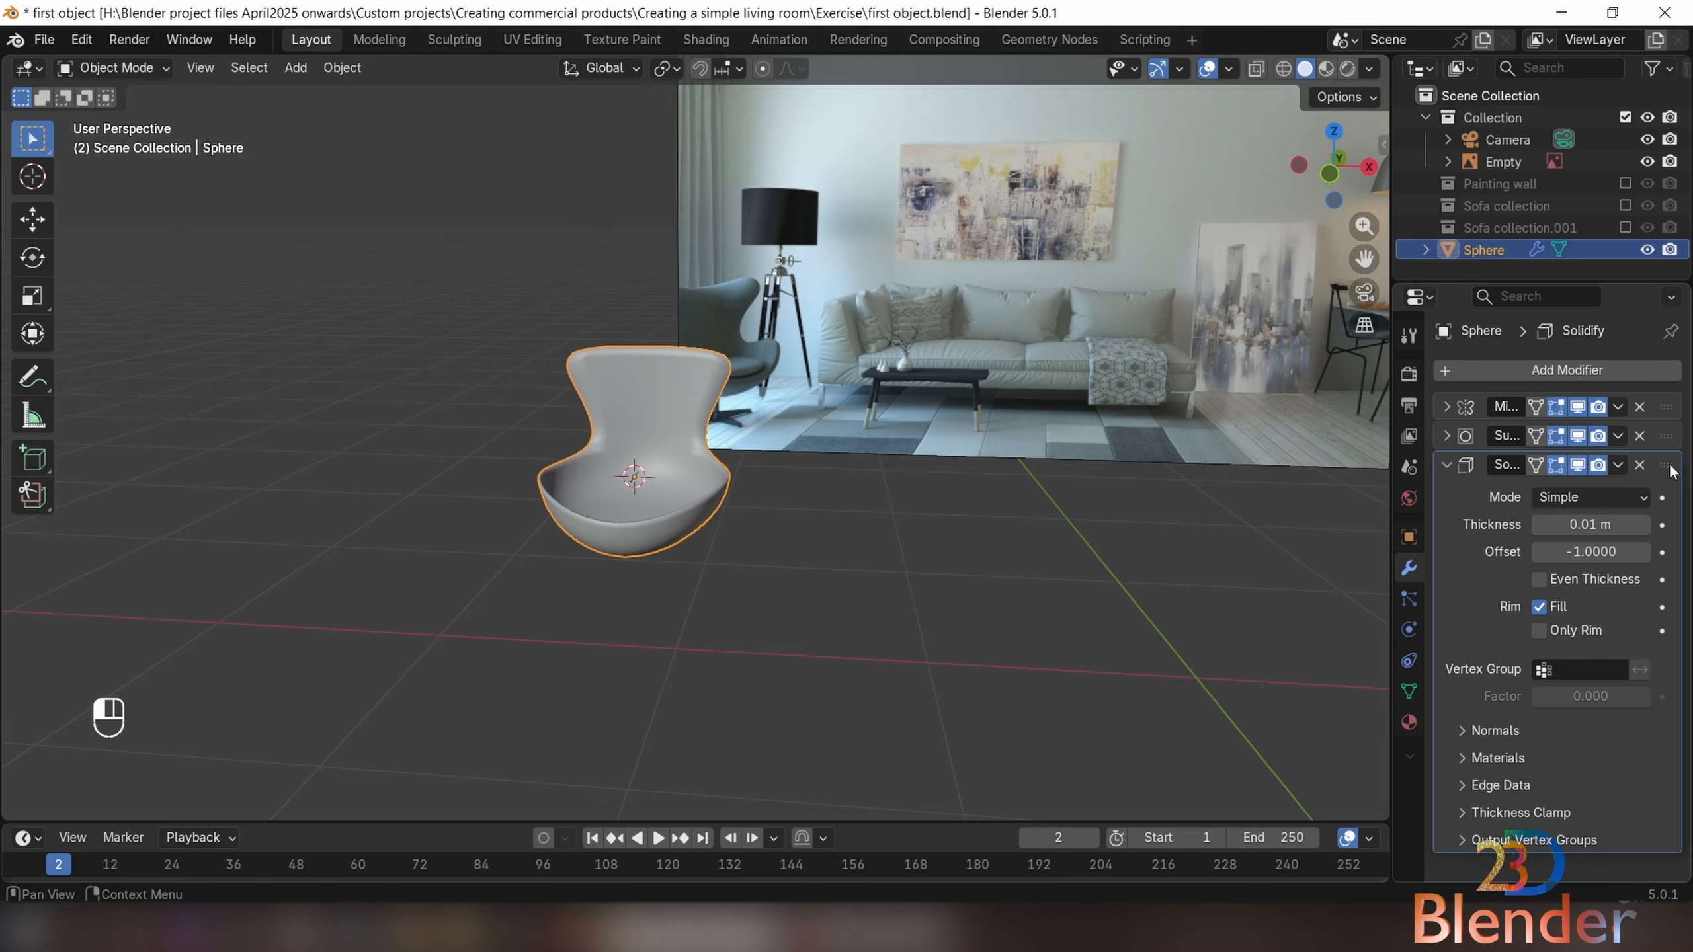
left_click_drag(1670, 471, 1666, 433)
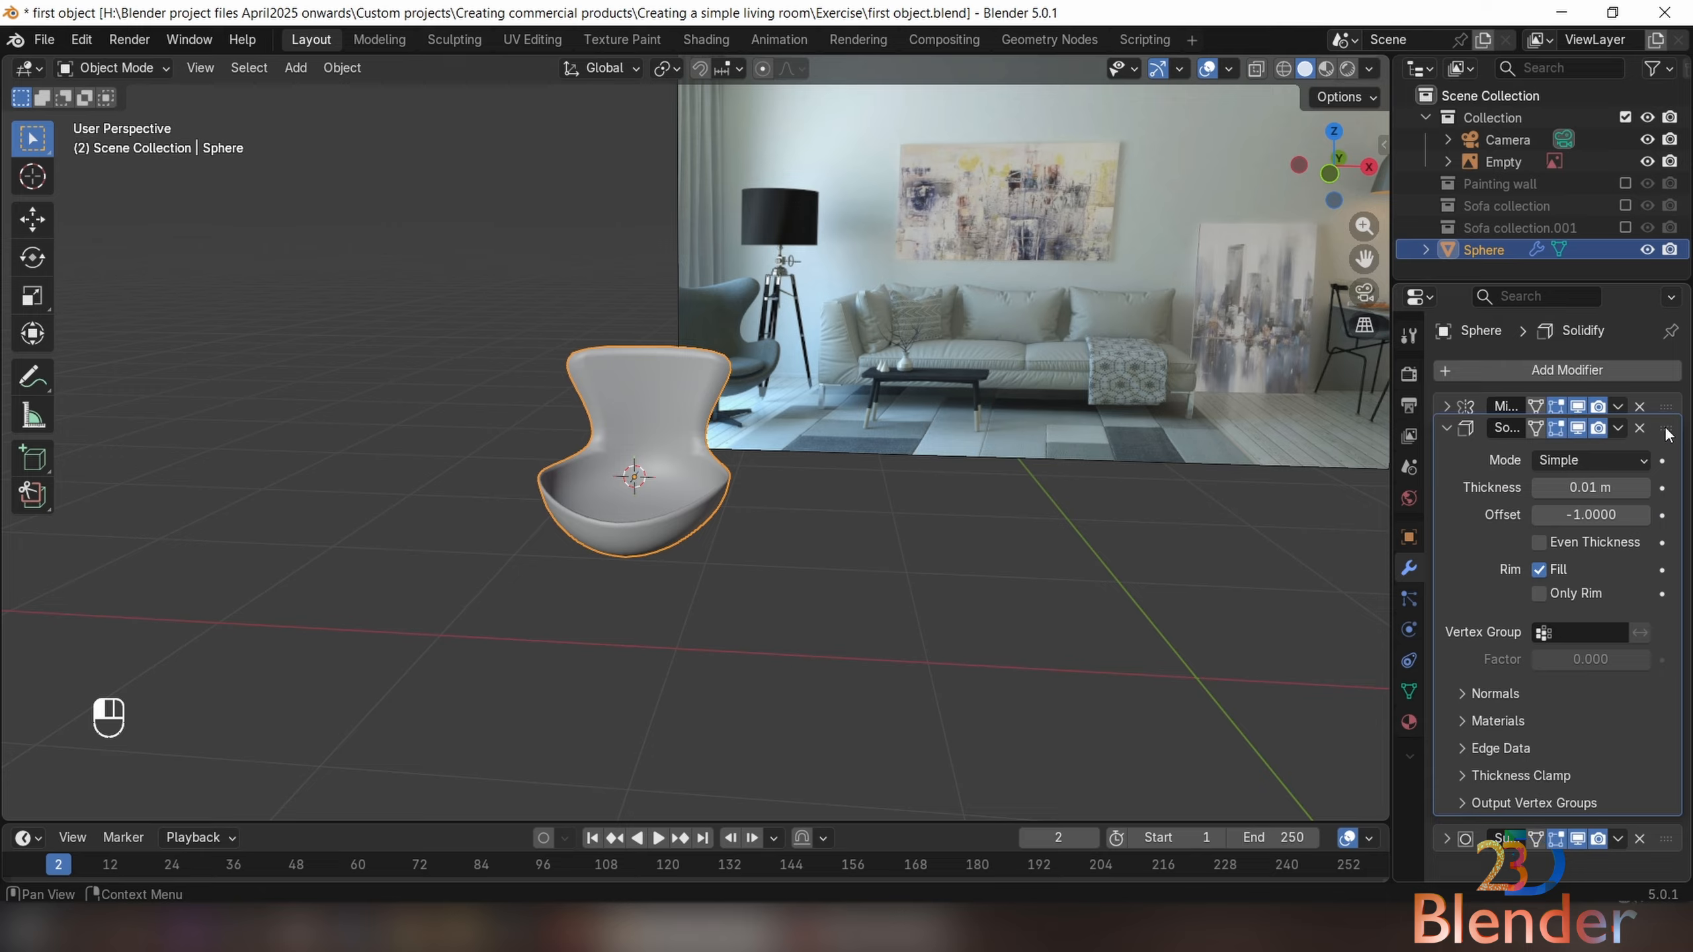
Set the Solidify thickness to 0.04 m and enable Even Thickness
left_click(1643, 495)
left_click(1643, 495)
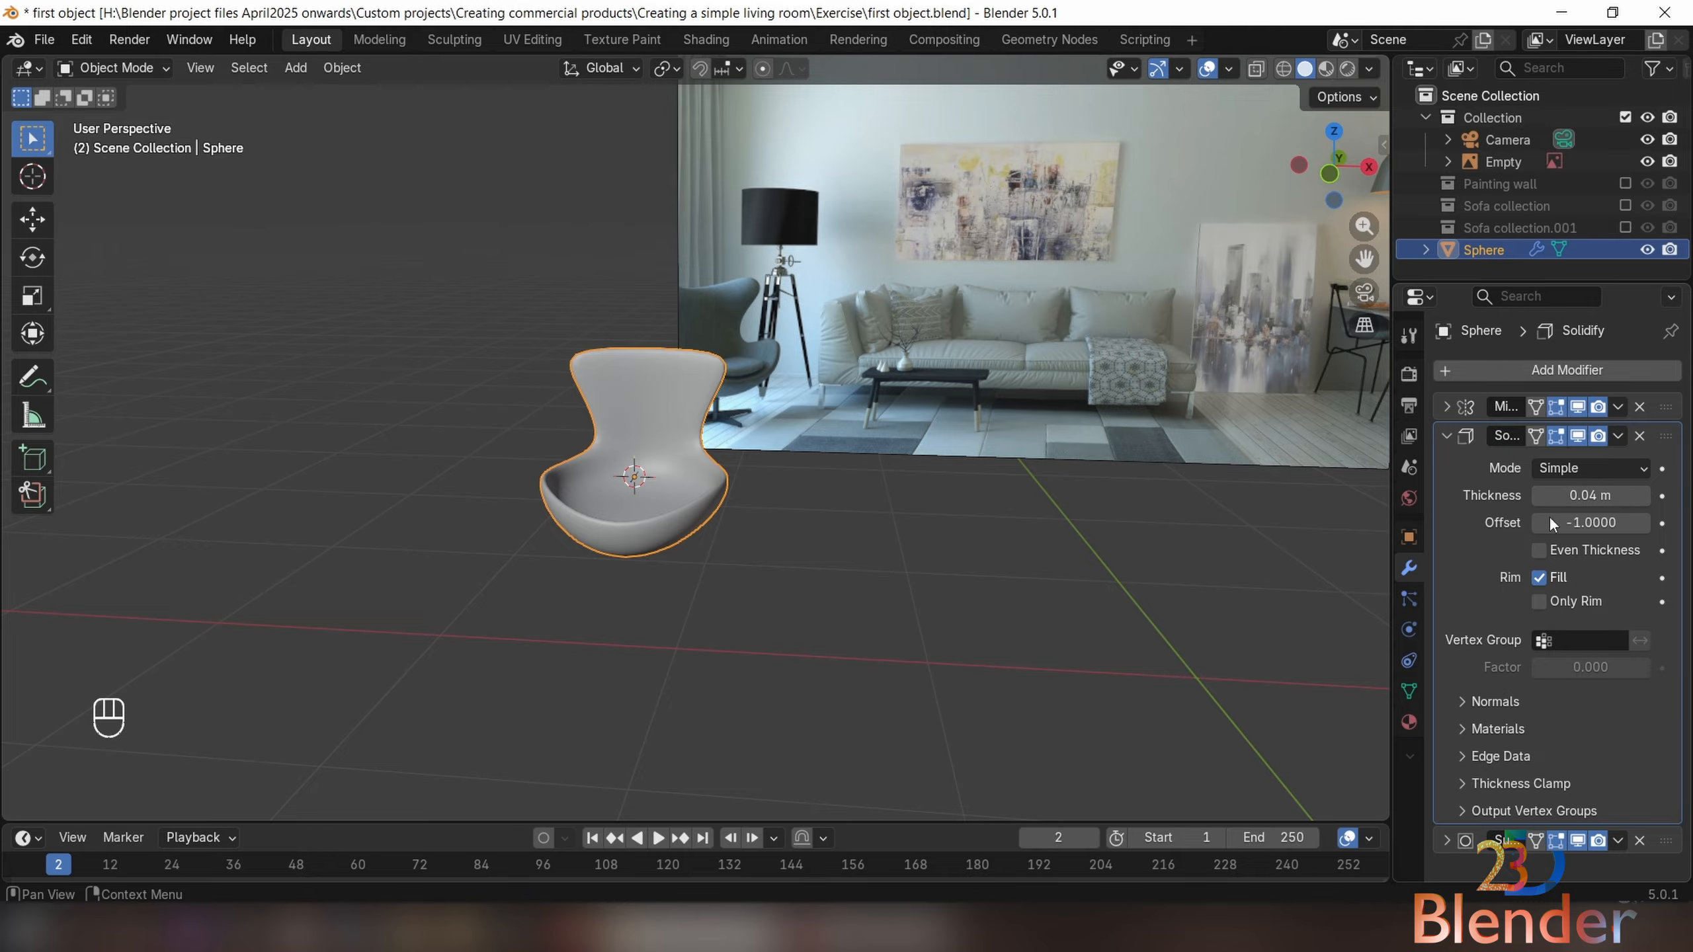
left_click(1538, 550)
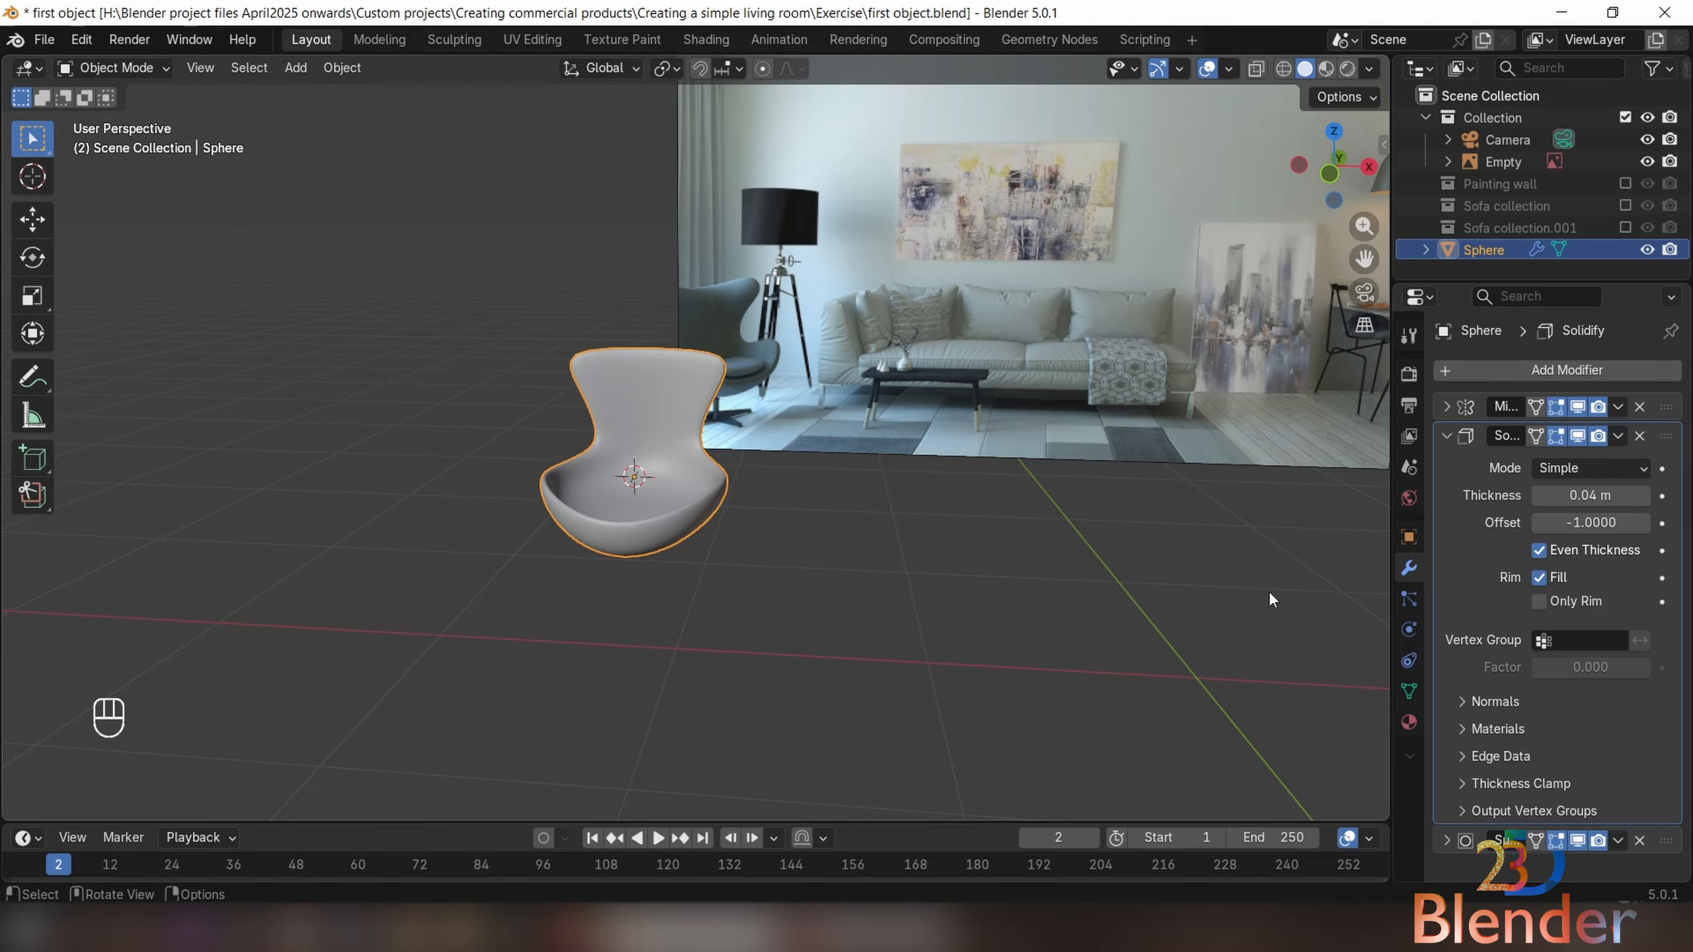
Try applying the Solidify modifier to the chair shell, inspect the centre seam, and undo the application
scroll(682, 551, "up", 2)
middle_click_drag(683, 551, 766, 554)
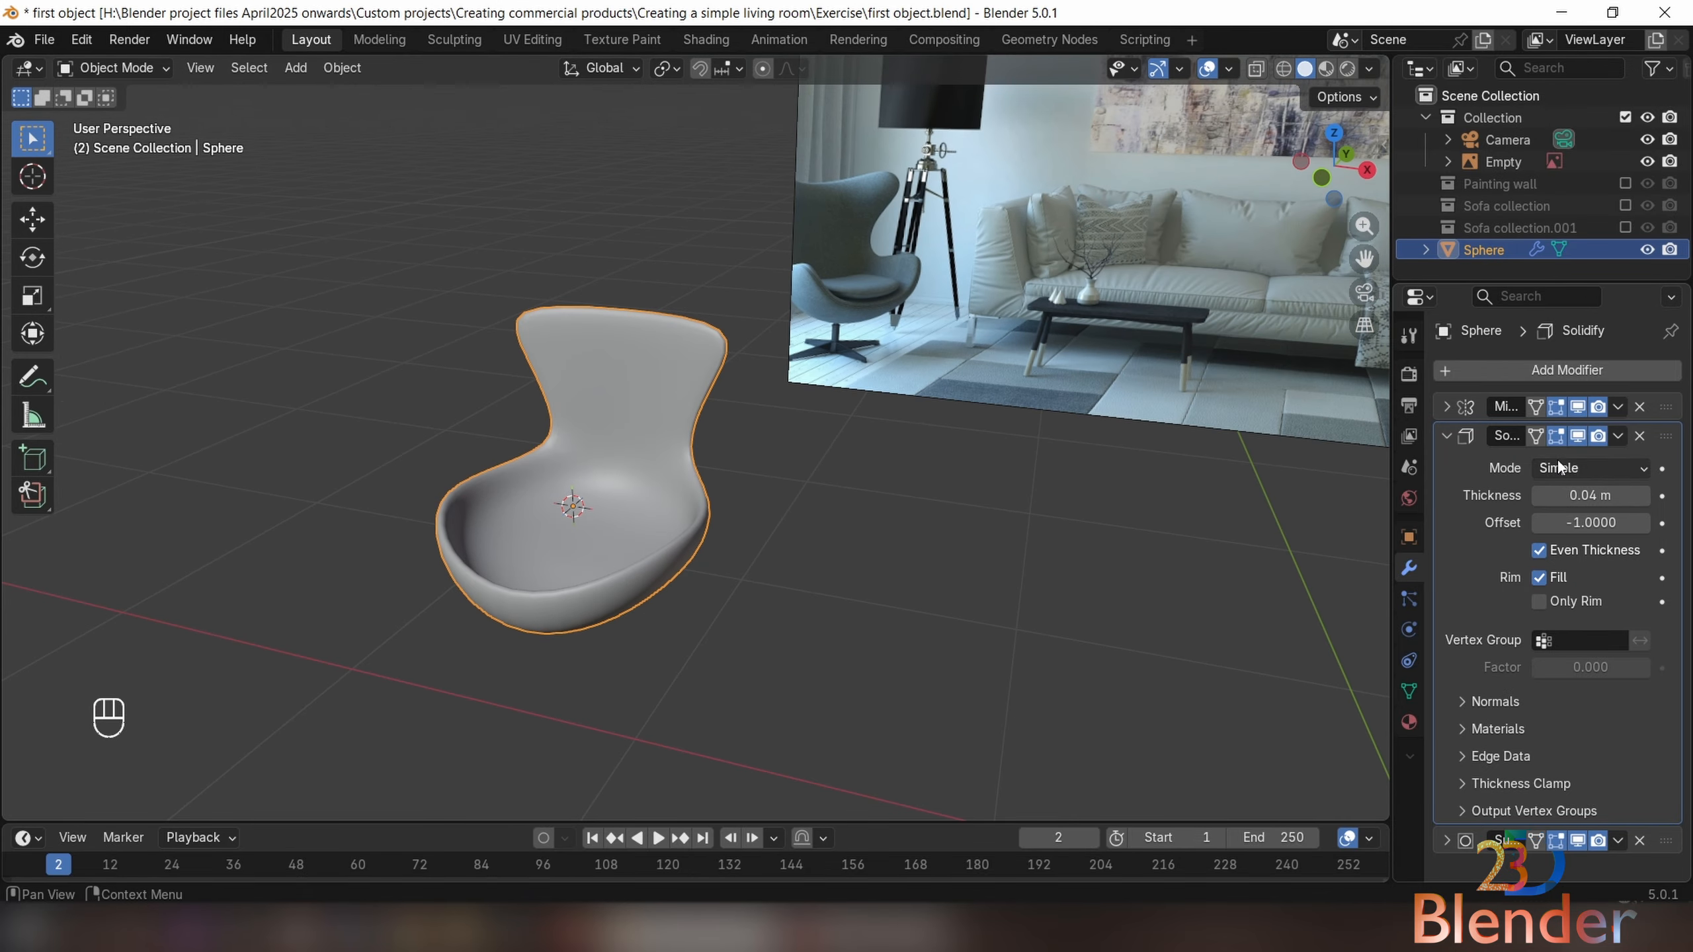
left_click(1617, 437)
left_click(1571, 464)
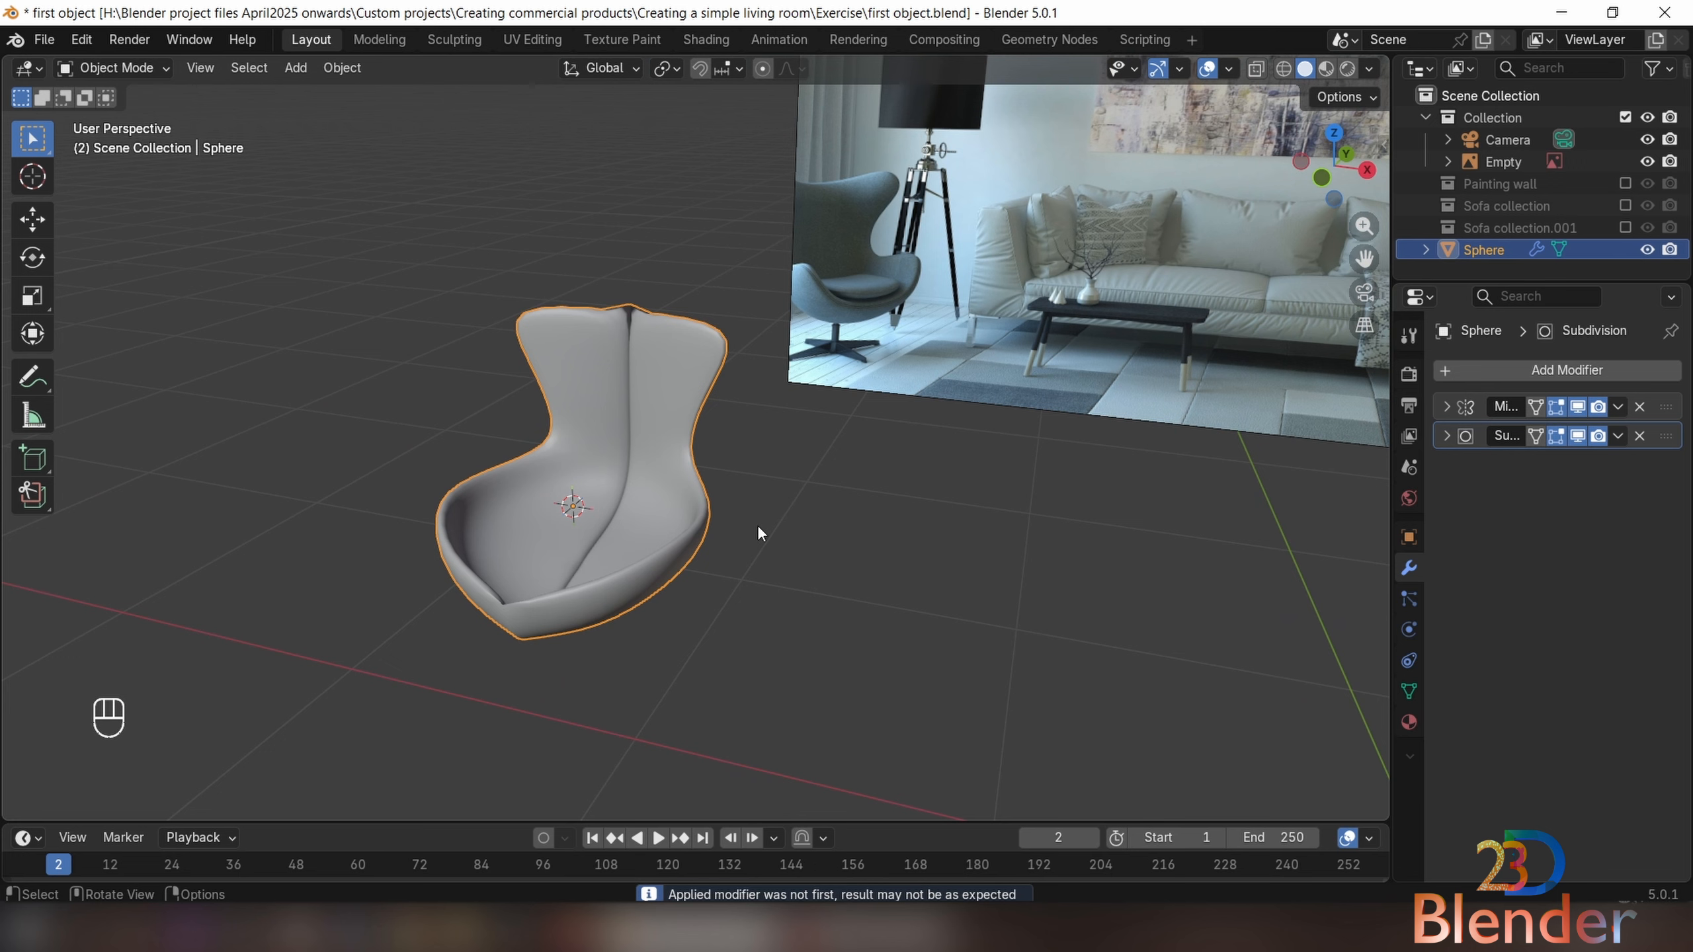
middle_click_drag(667, 437, 570, 460)
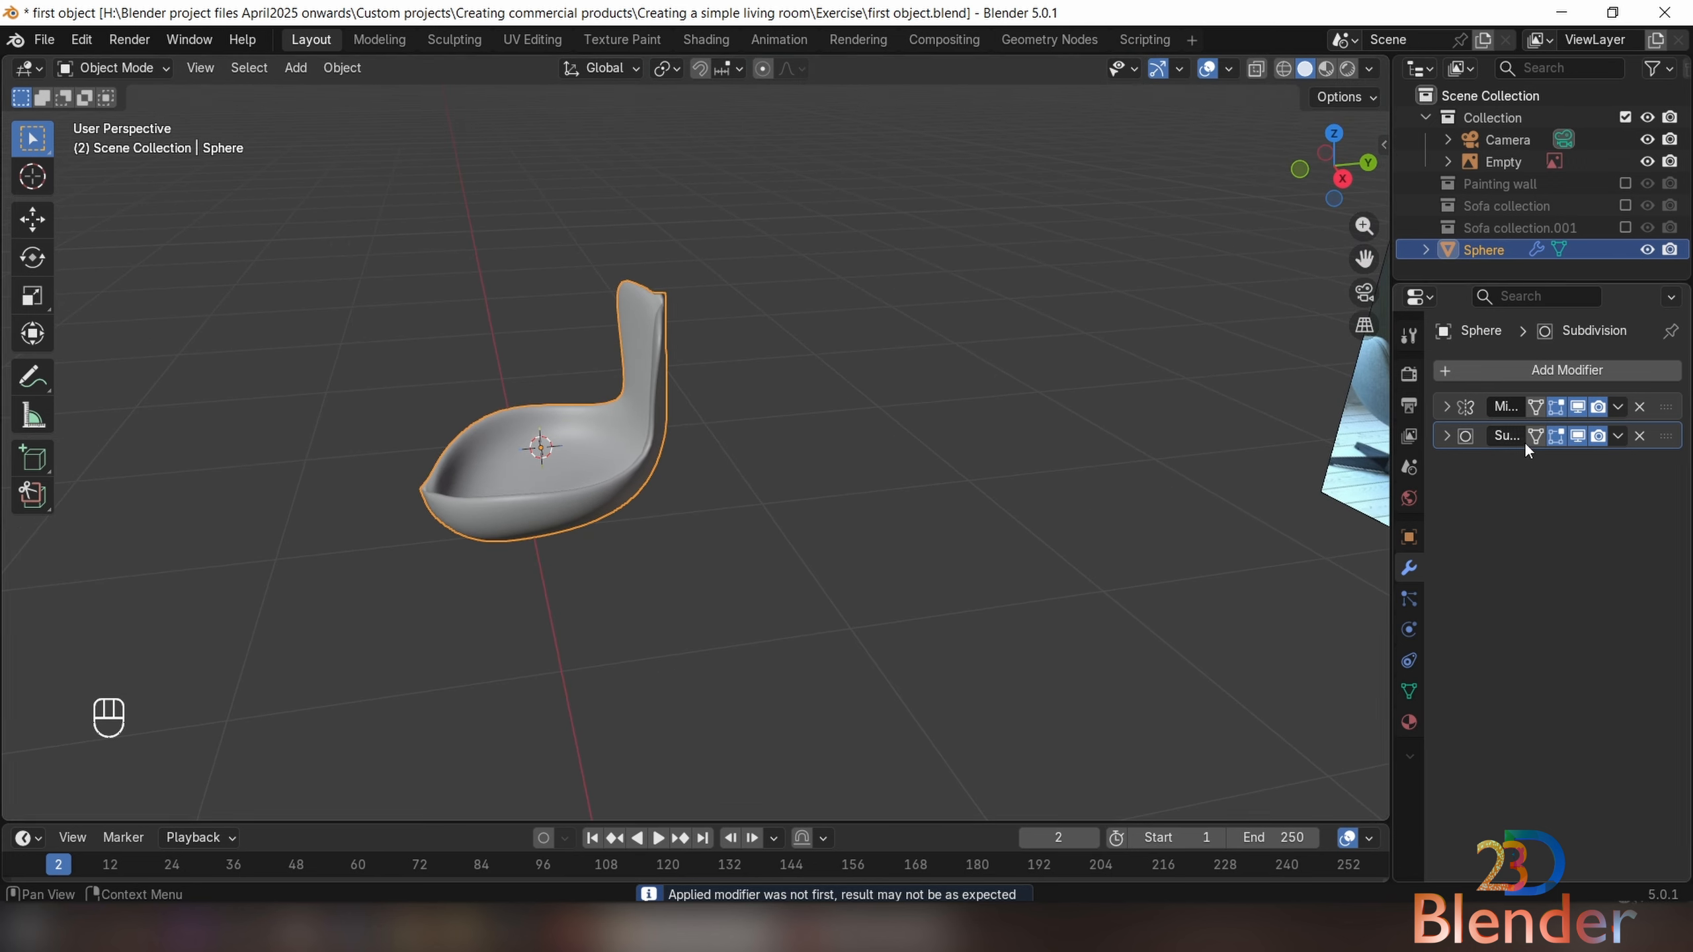
key("ctrl+z")
Inspect the half mesh in Edit Mode and apply the Solidify modifier in Object Mode
mouse_move(731, 495)
middle_mouse_down()
mouse_move(814, 516)
mouse_move(751, 533)
mouse_move(759, 564)
mouse_move(666, 541)
mouse_move(688, 318)
mouse_move(657, 294)
mouse_move(537, 502)
mouse_move(698, 501)
middle_mouse_up()
key("Tab")
scroll(772, 332, "down", 3)
middle_click_drag(772, 332, 637, 319)
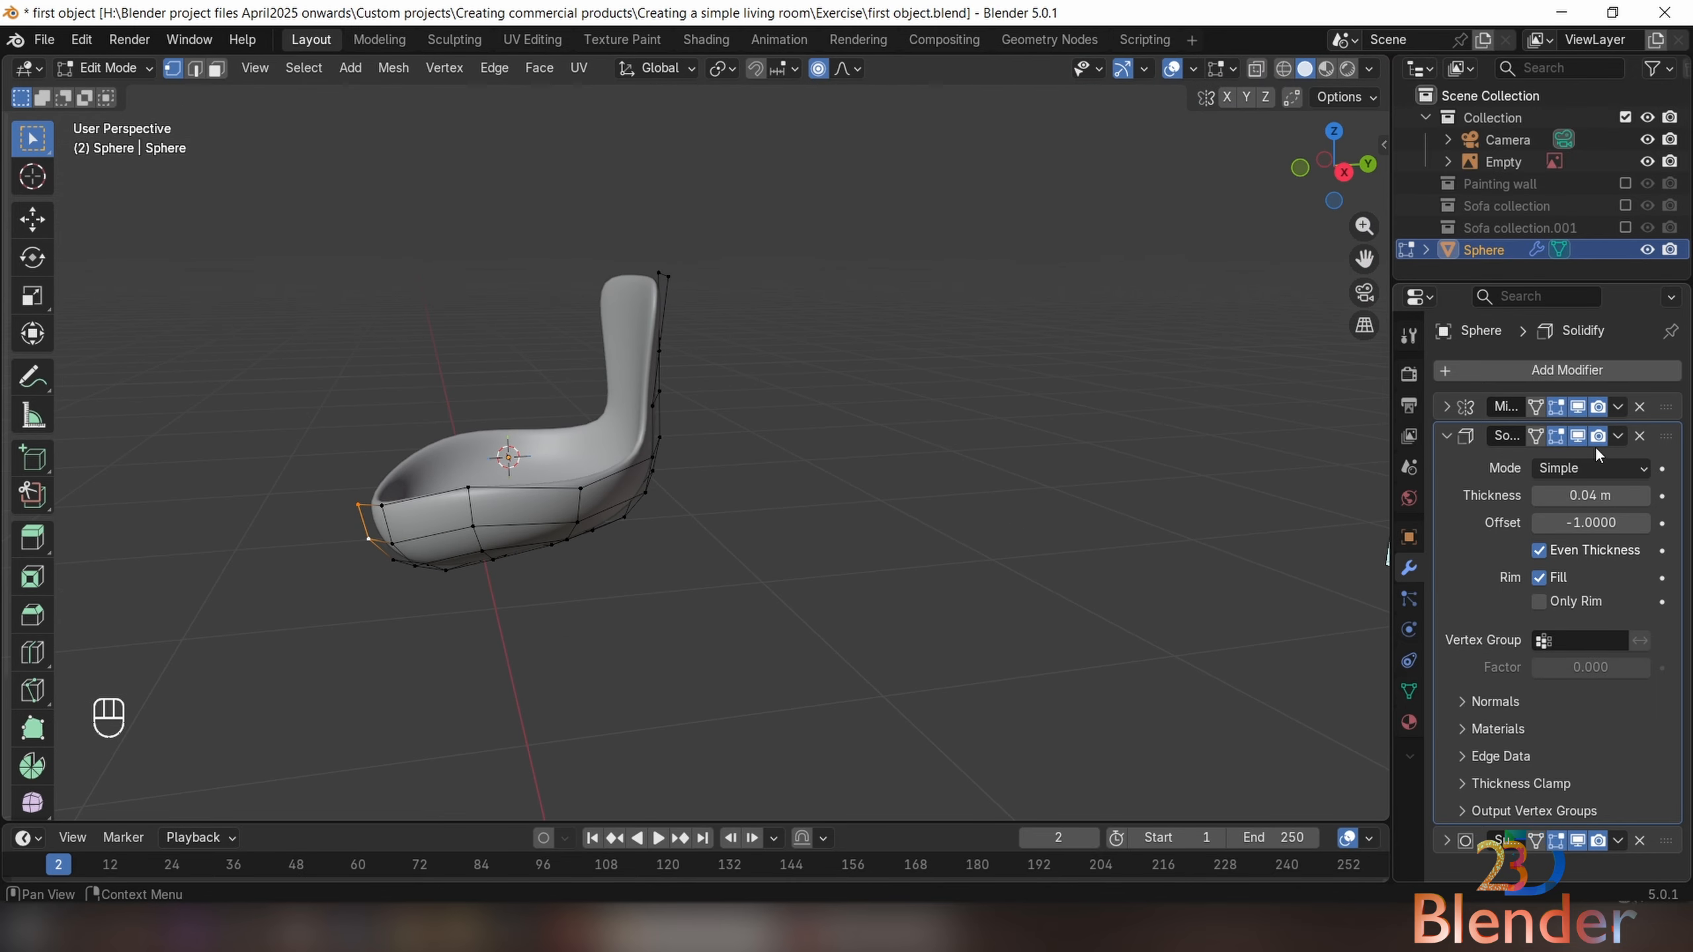
left_click(1618, 436)
key("Tab")
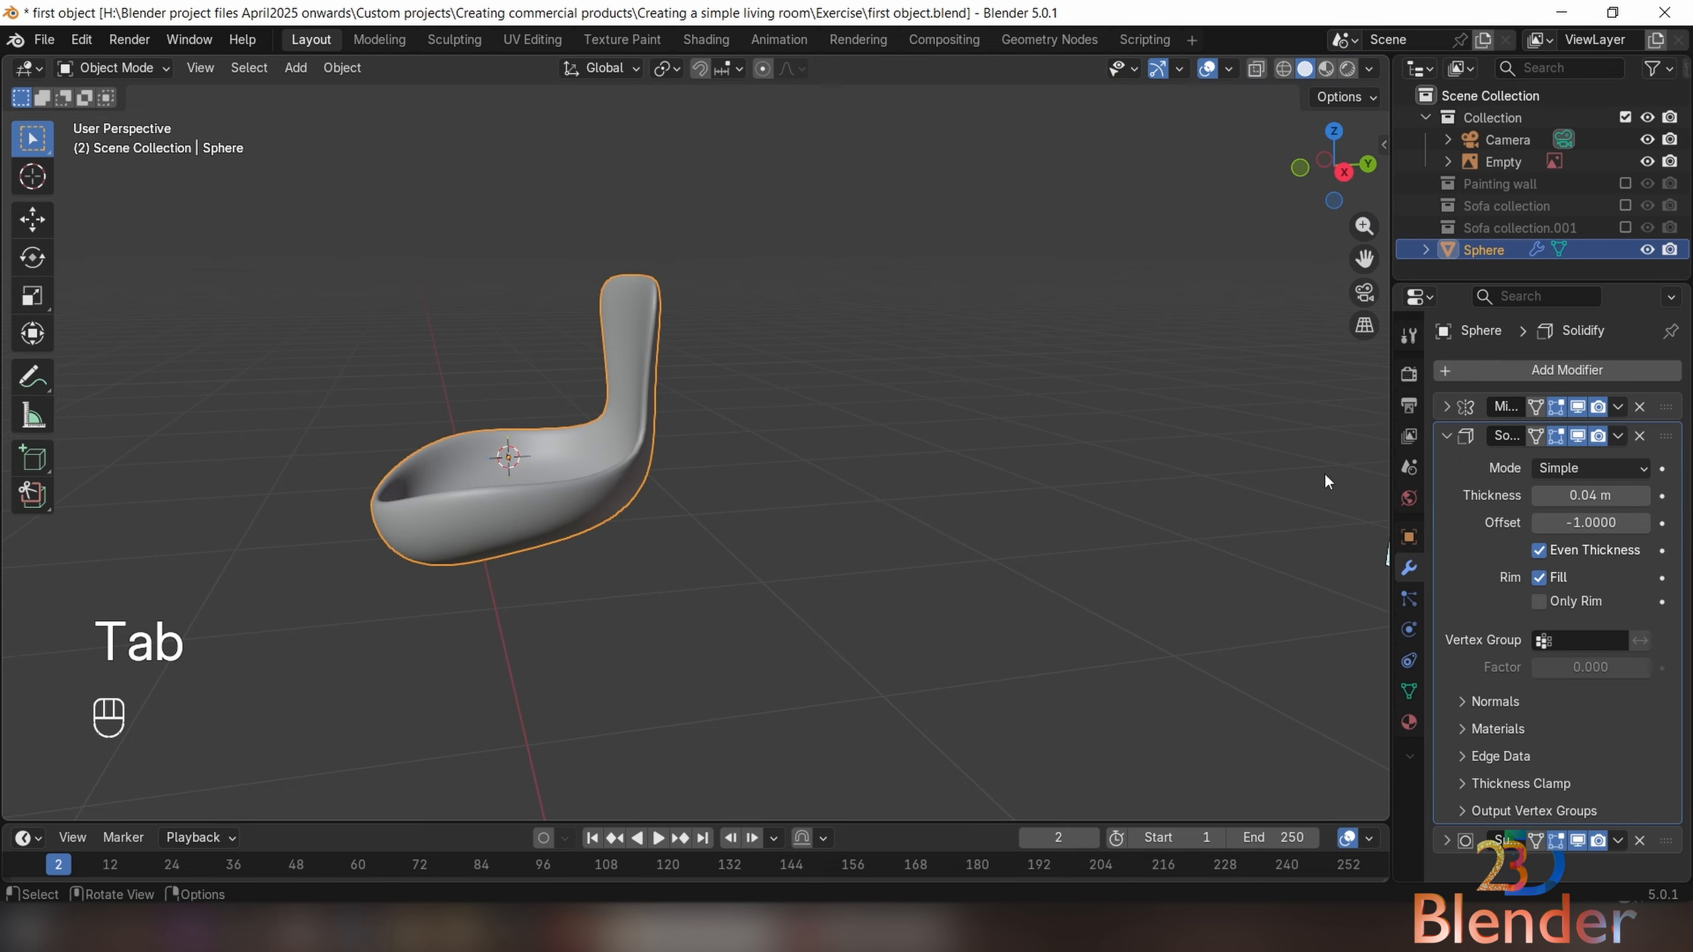
left_click(1590, 462)
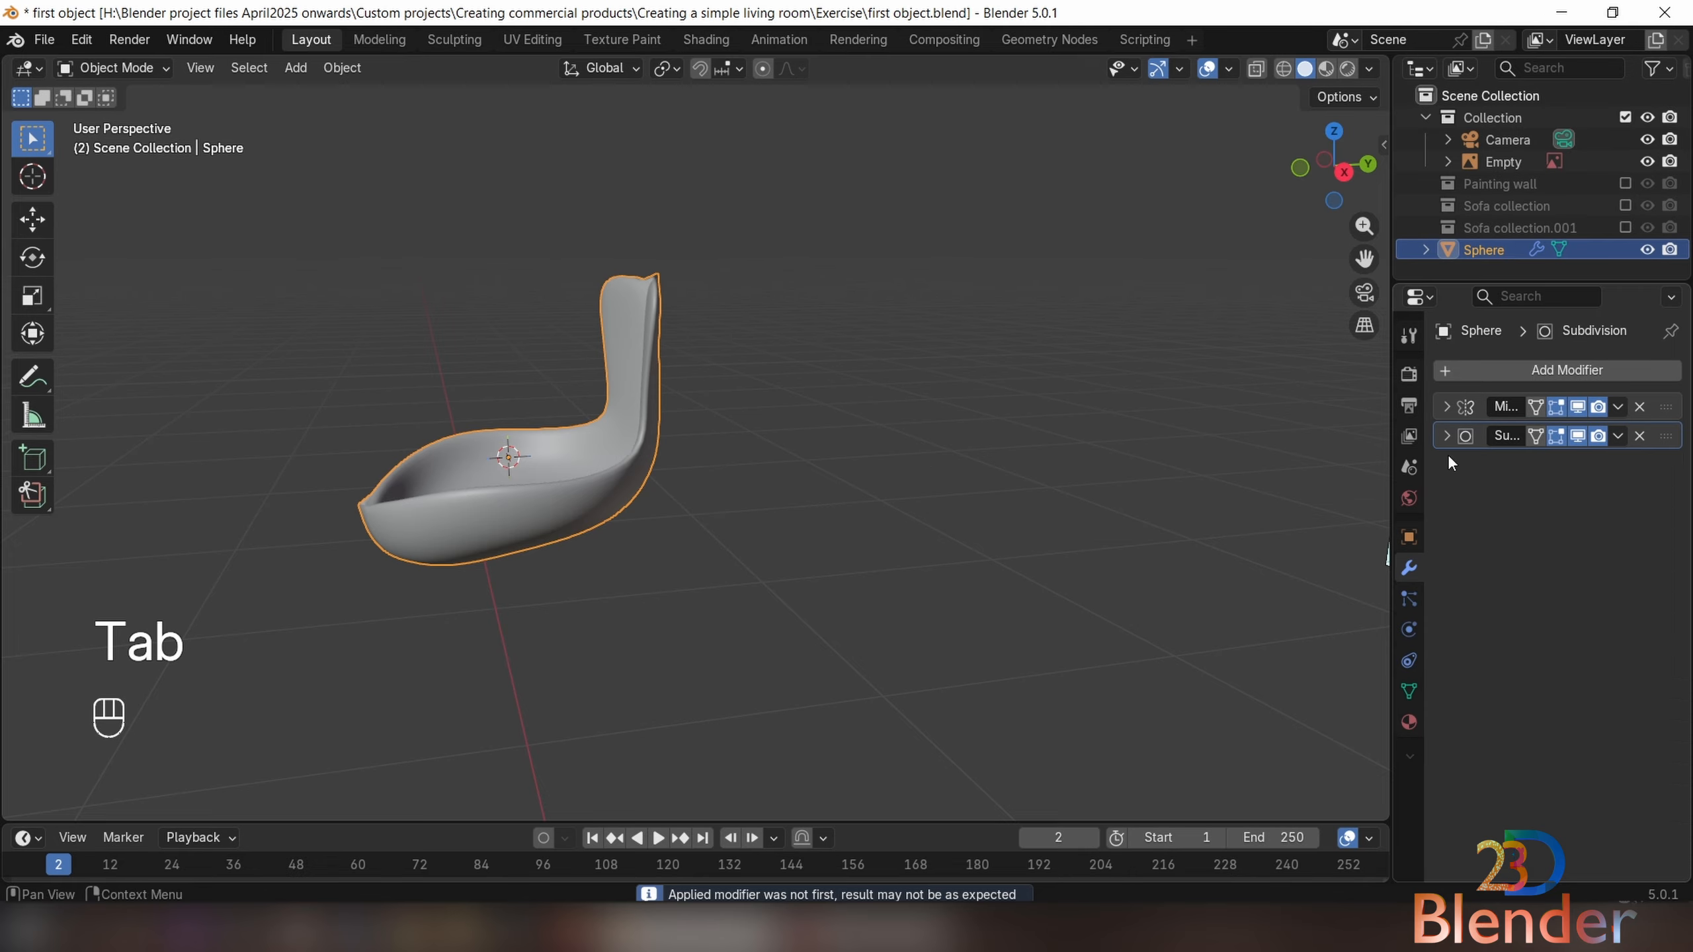
Mark the centre seam along the backrest and seat with an annotation stroke and remove the annotation layer
key("Tab")
mouse_move(809, 446)
middle_mouse_down()
mouse_move(842, 465)
mouse_move(797, 472)
middle_mouse_up()
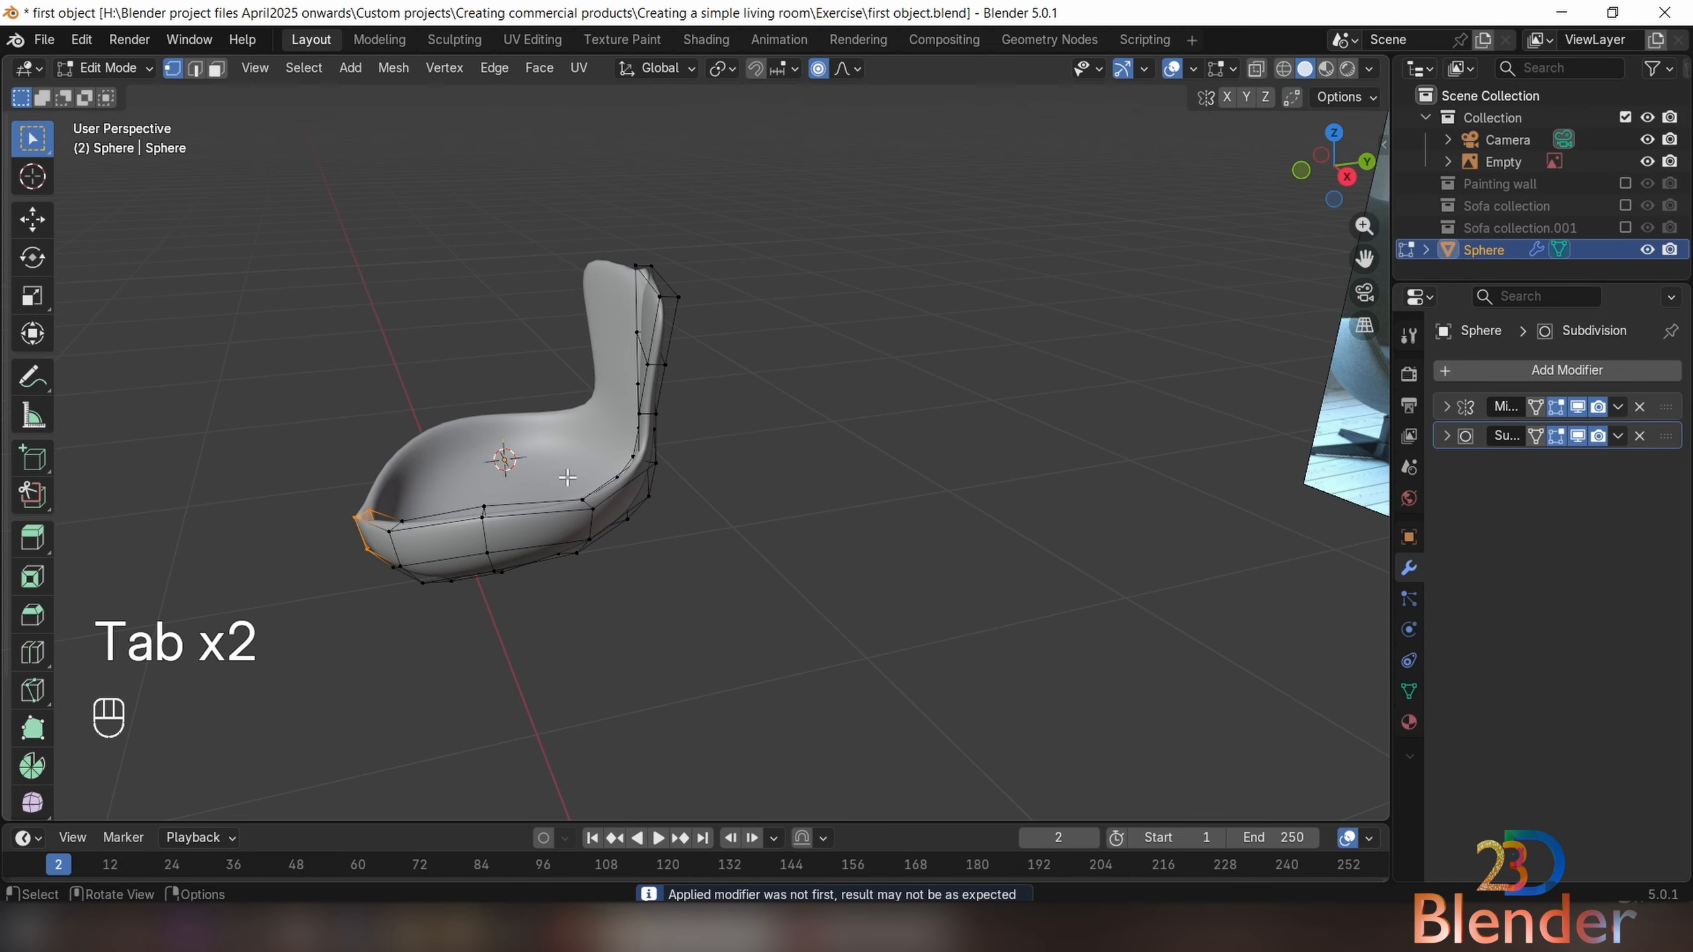
middle_click_drag(489, 560, 567, 598)
middle_click_drag(721, 354, 686, 320)
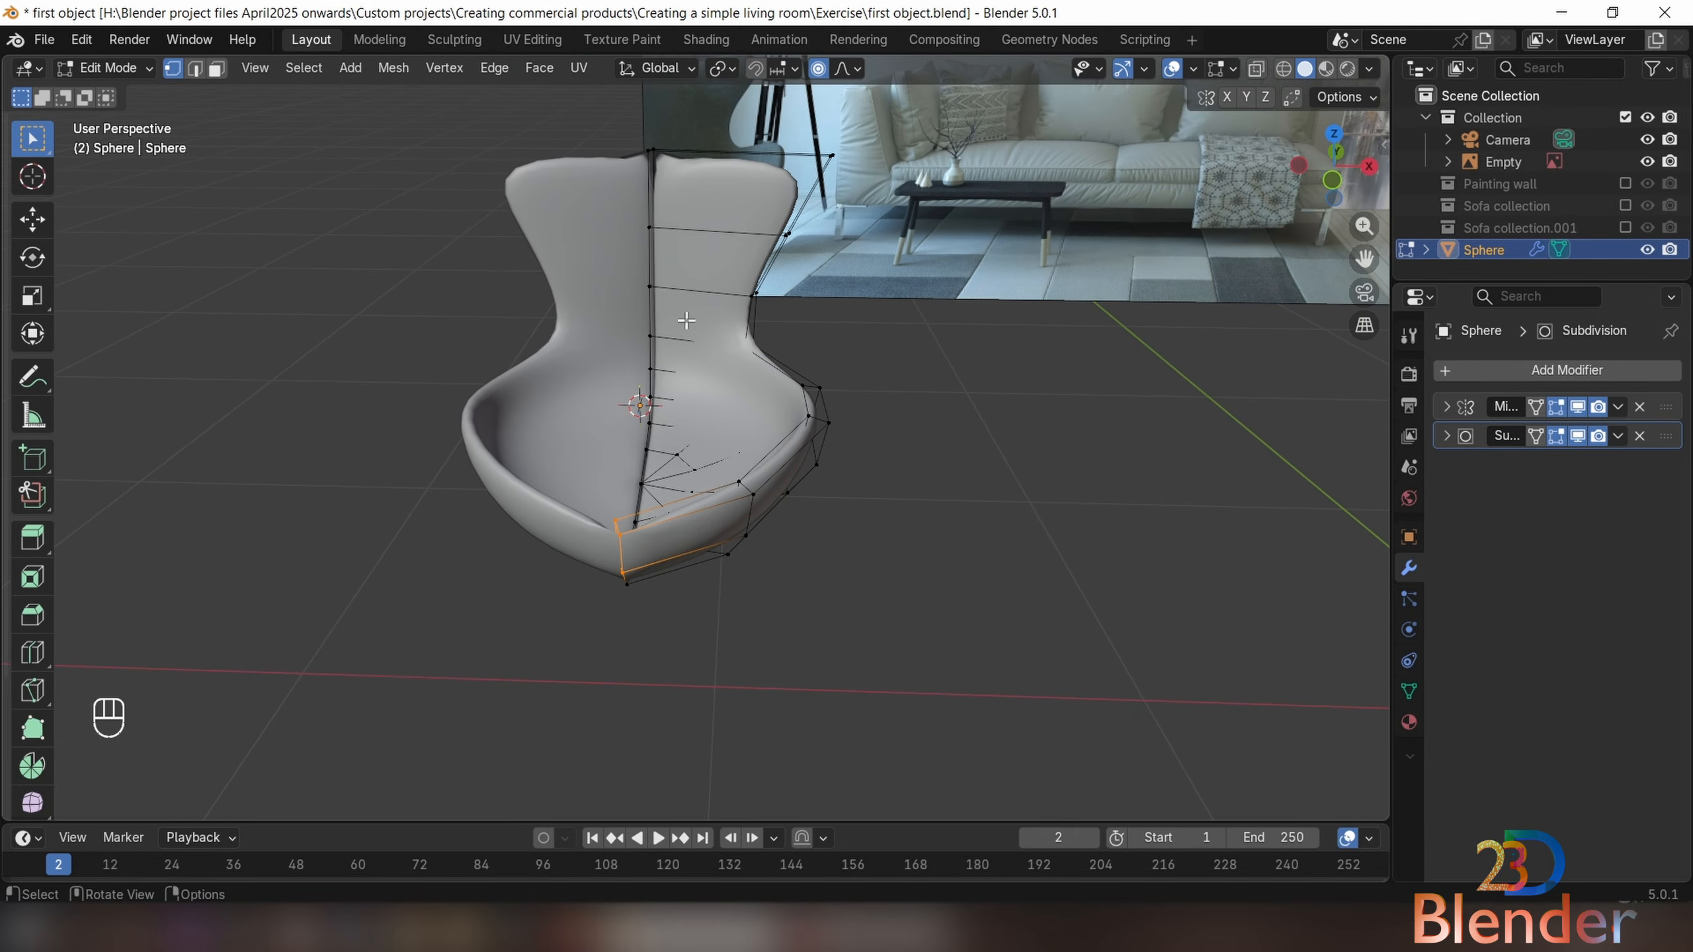
left_click(32, 377)
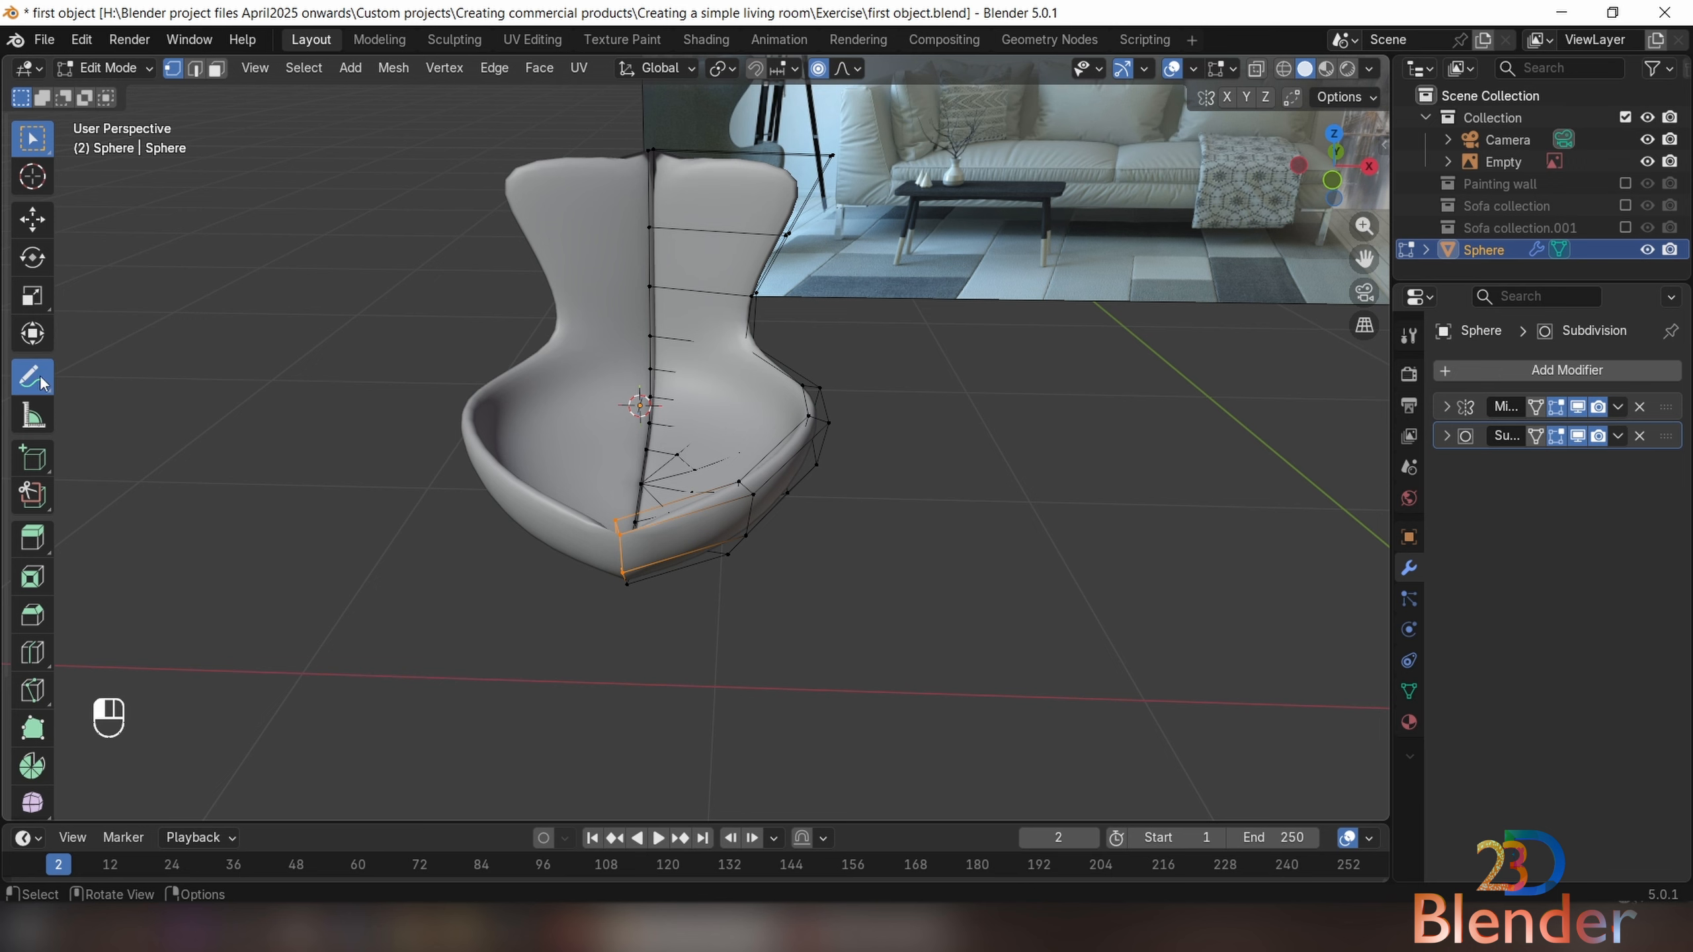
mouse_move(660, 188)
left_mouse_down()
mouse_move(641, 534)
mouse_move(641, 195)
left_mouse_up()
left_click(221, 98)
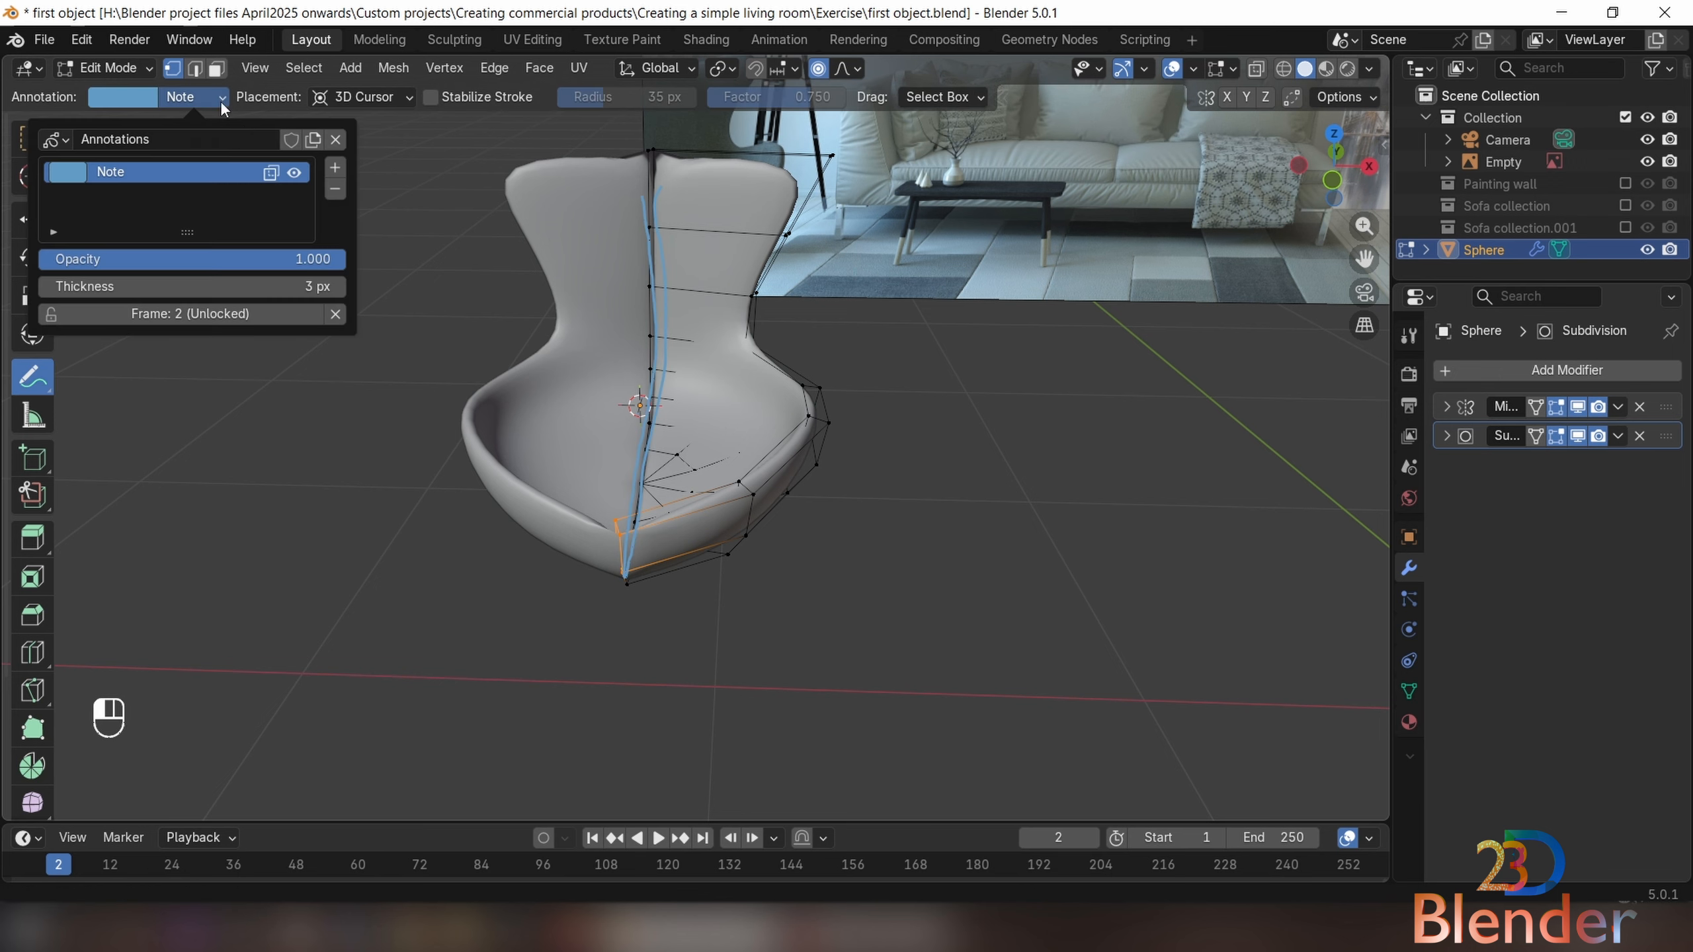
left_click(335, 188)
left_click(33, 138)
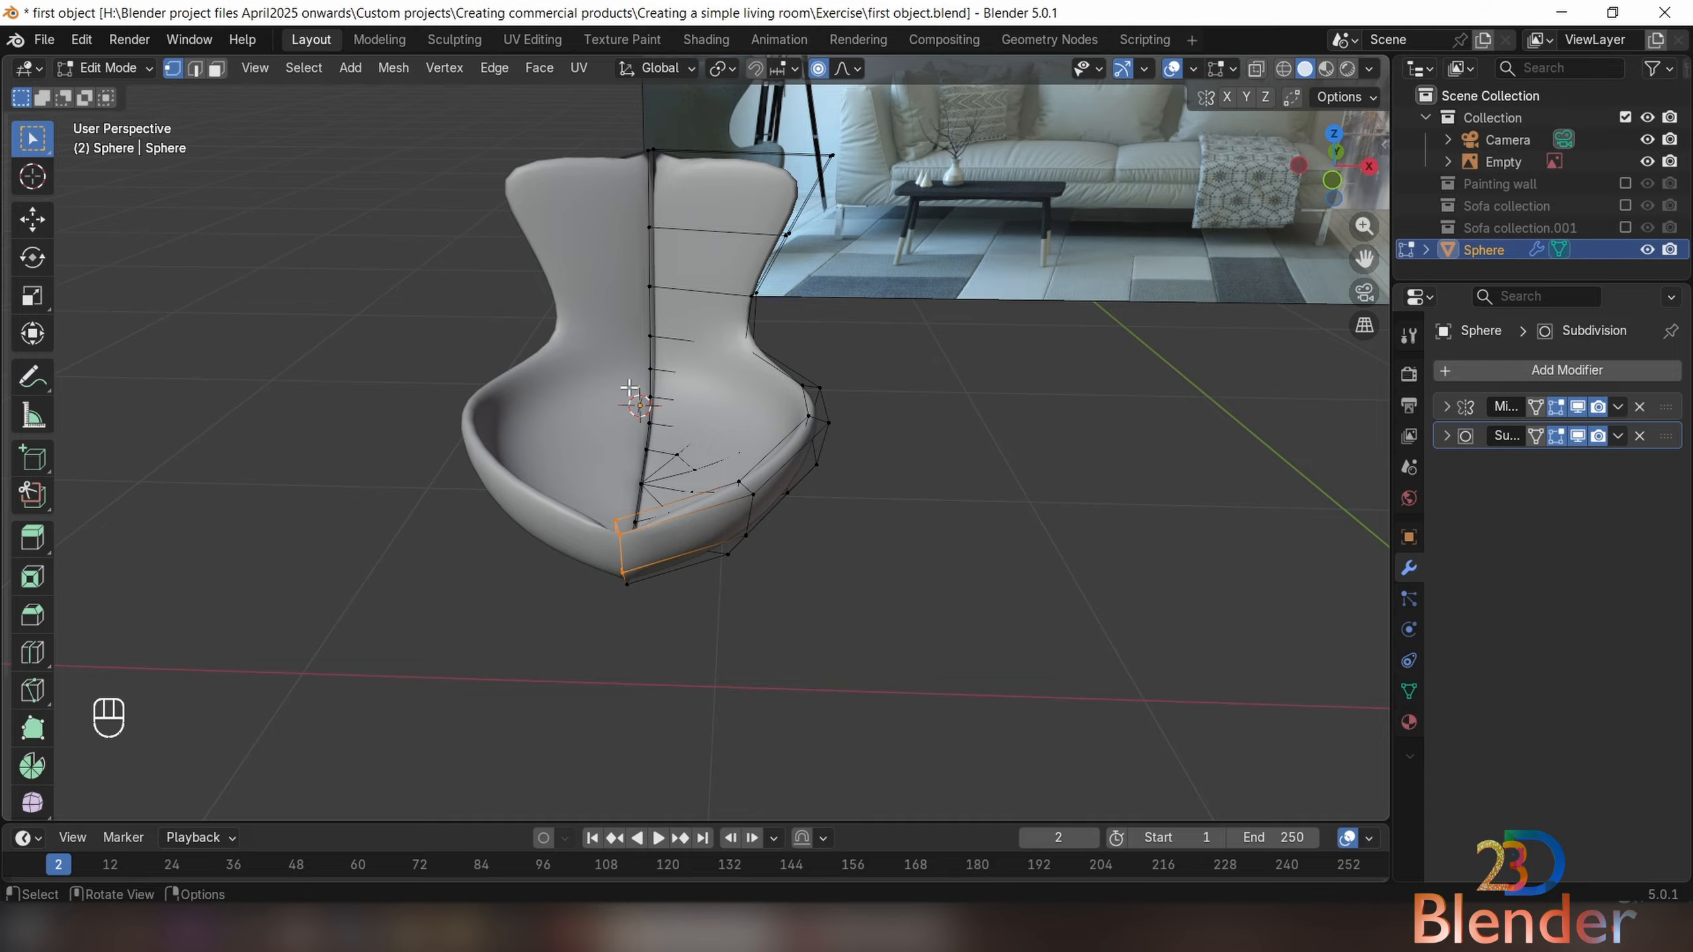
Set up face selection on the chair mesh with X-ray on and proportional editing off
middle_click_drag(629, 388, 660, 379)
middle_click_drag(510, 570, 521, 495)
key("alt+z")
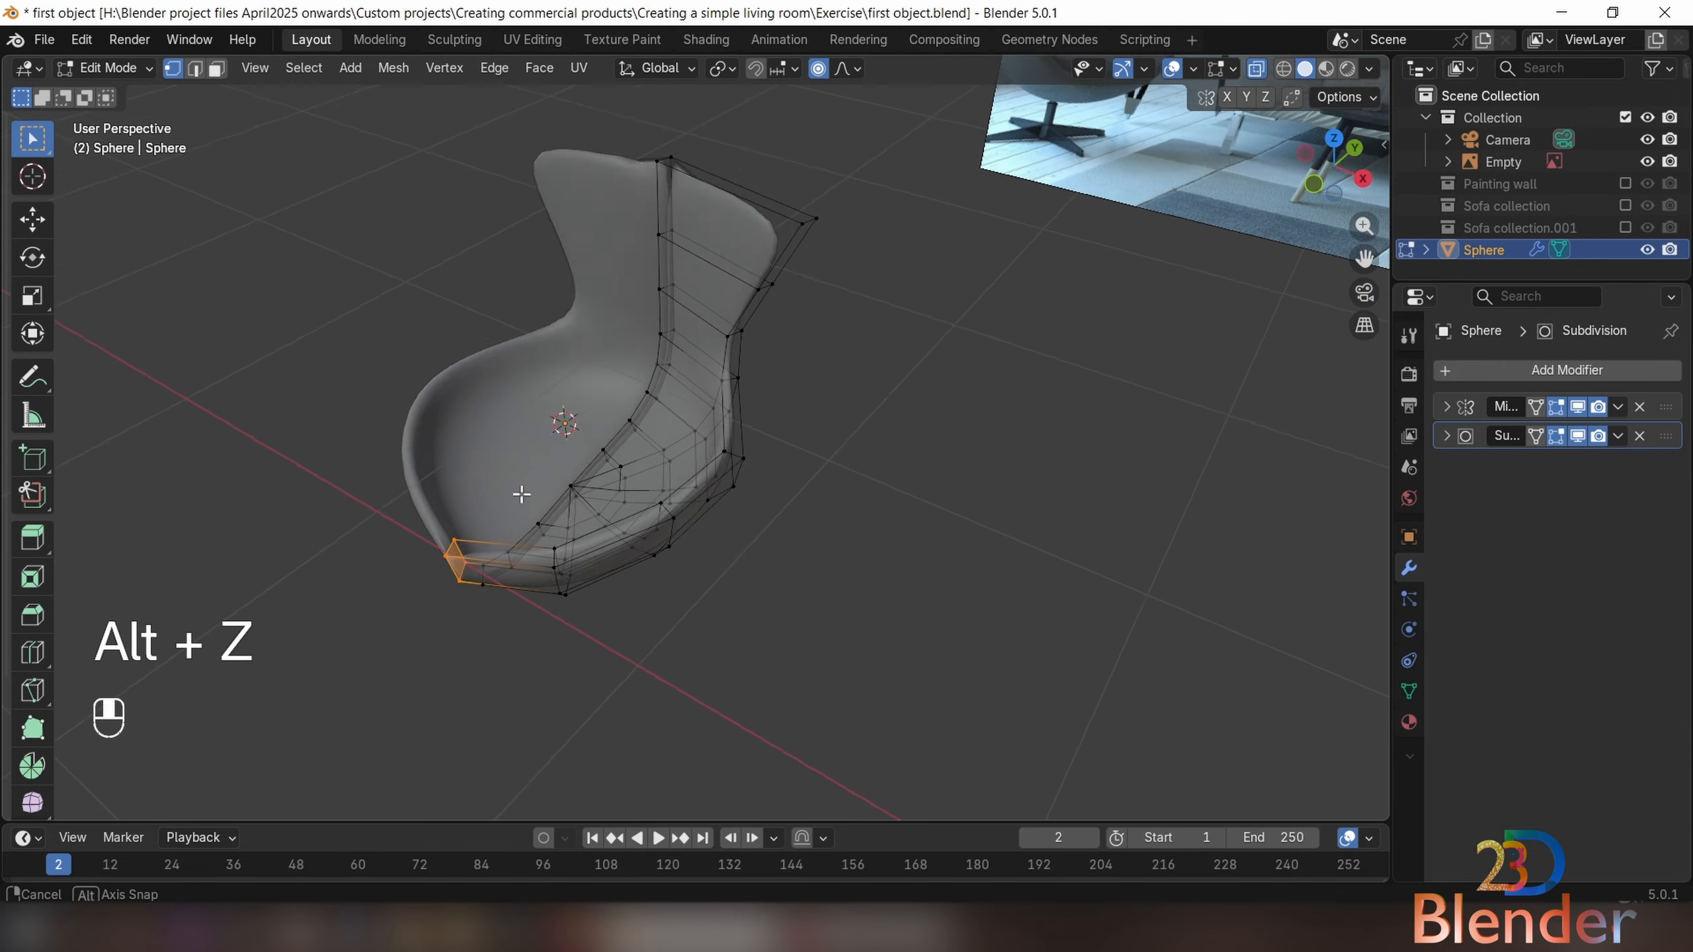
scroll(589, 468, "up", 6)
scroll(799, 419, "down", 2)
middle_click_drag(800, 420, 830, 397)
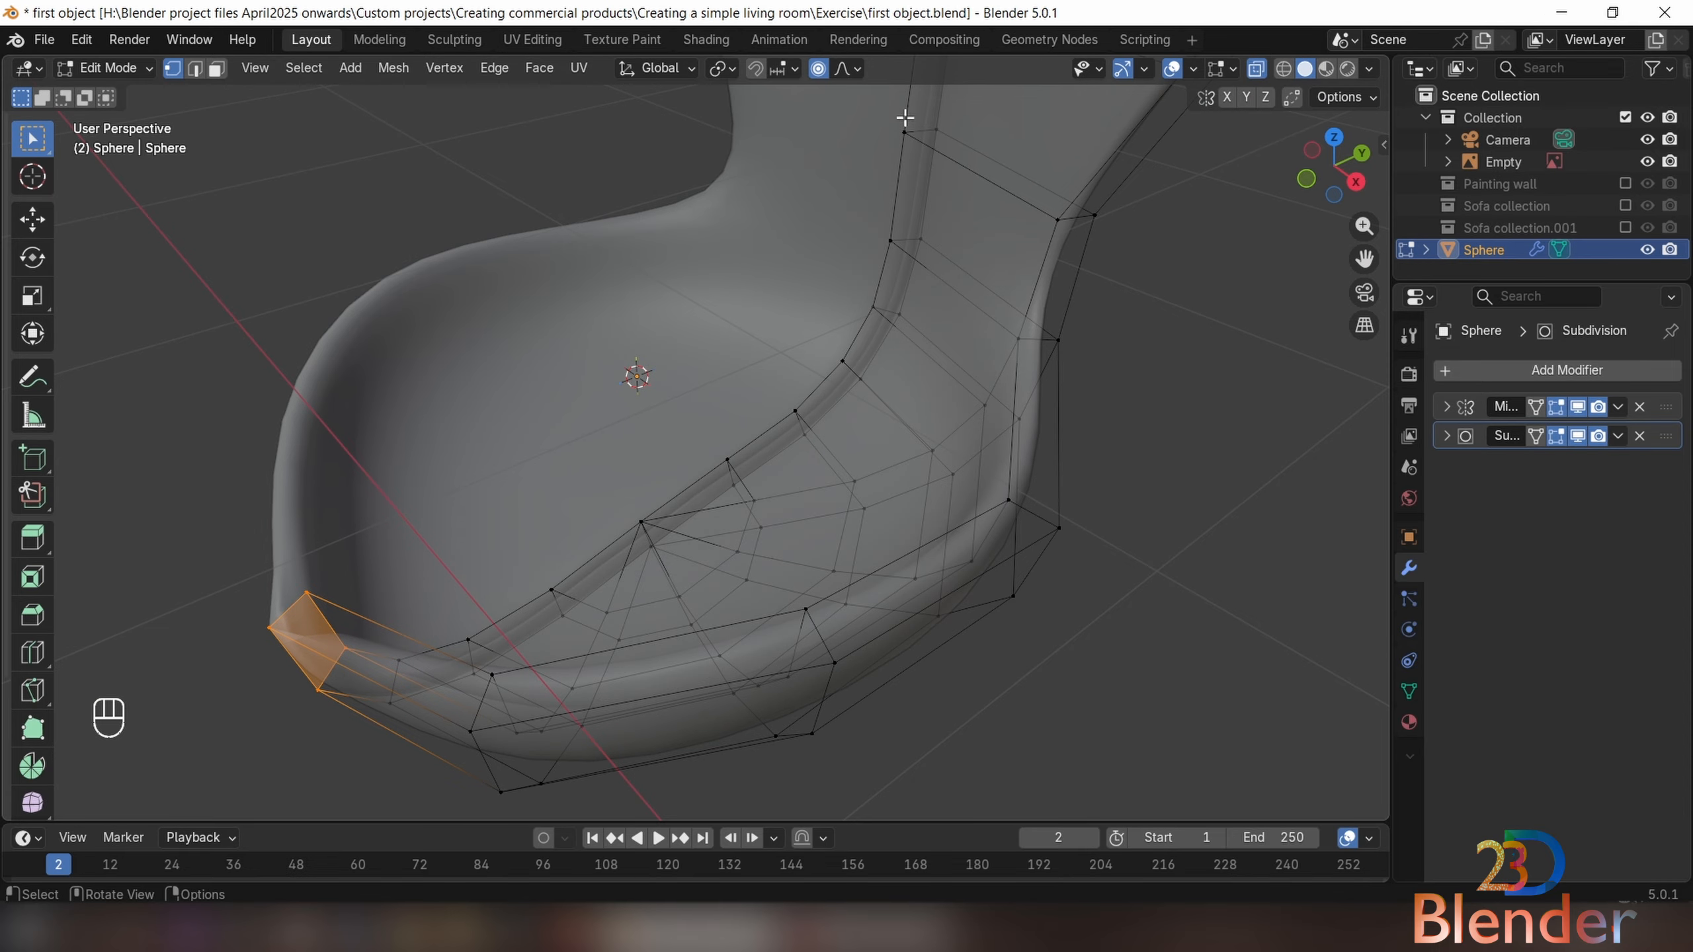
scroll(904, 118, "down", 2)
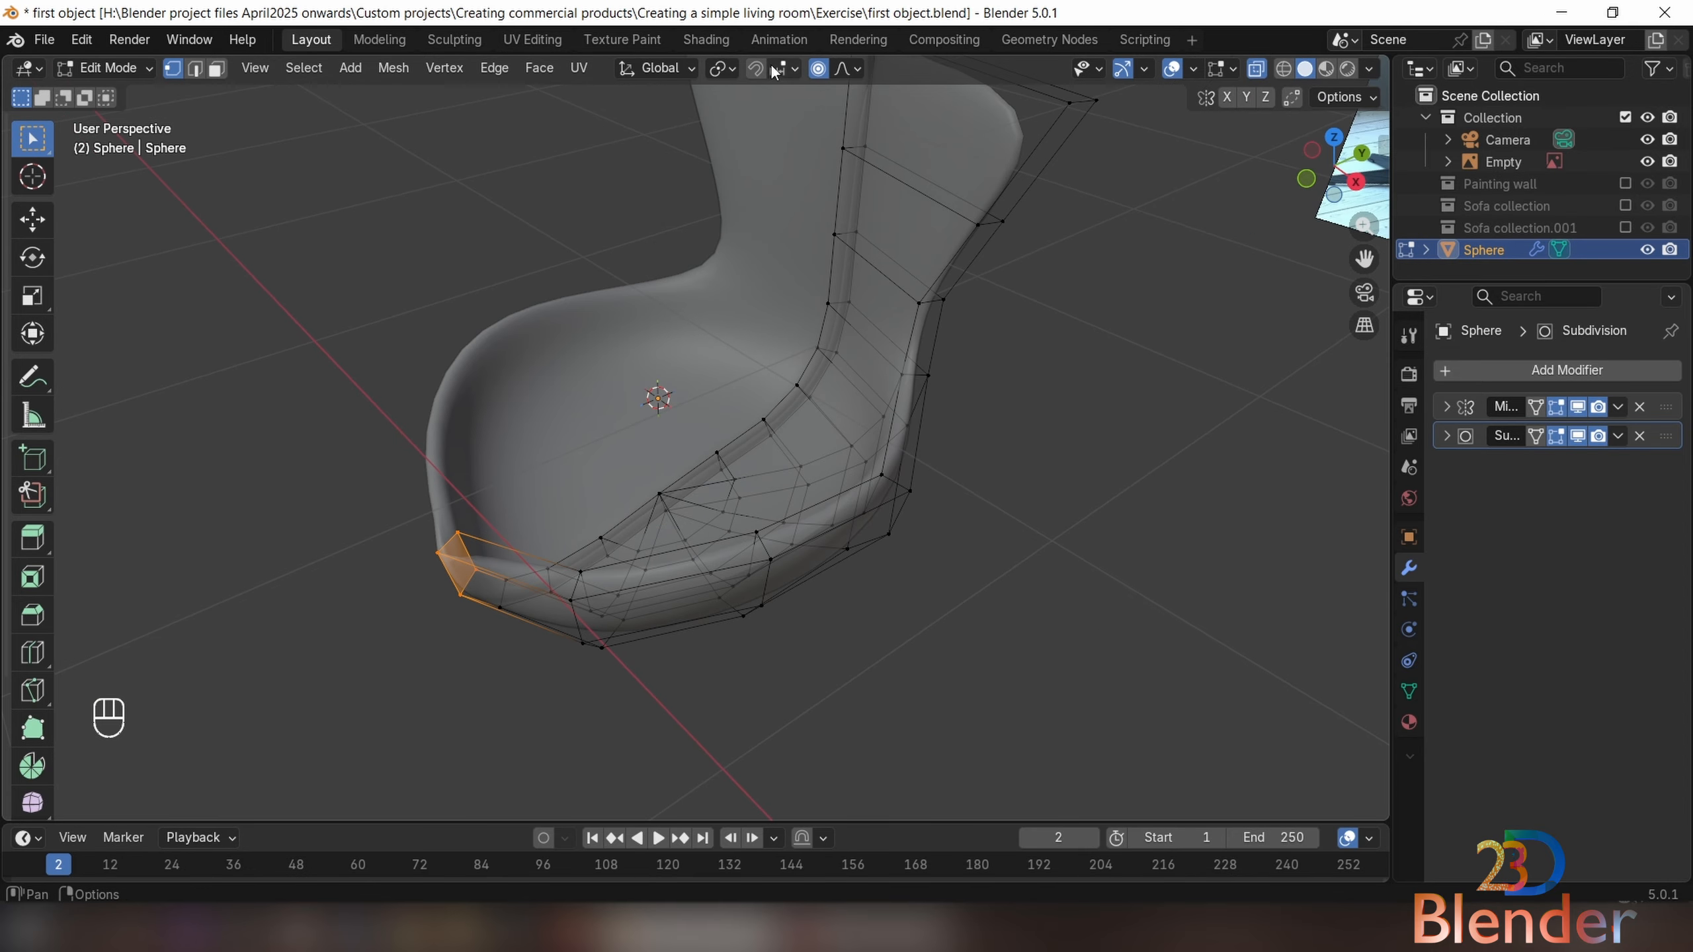
left_click(216, 69)
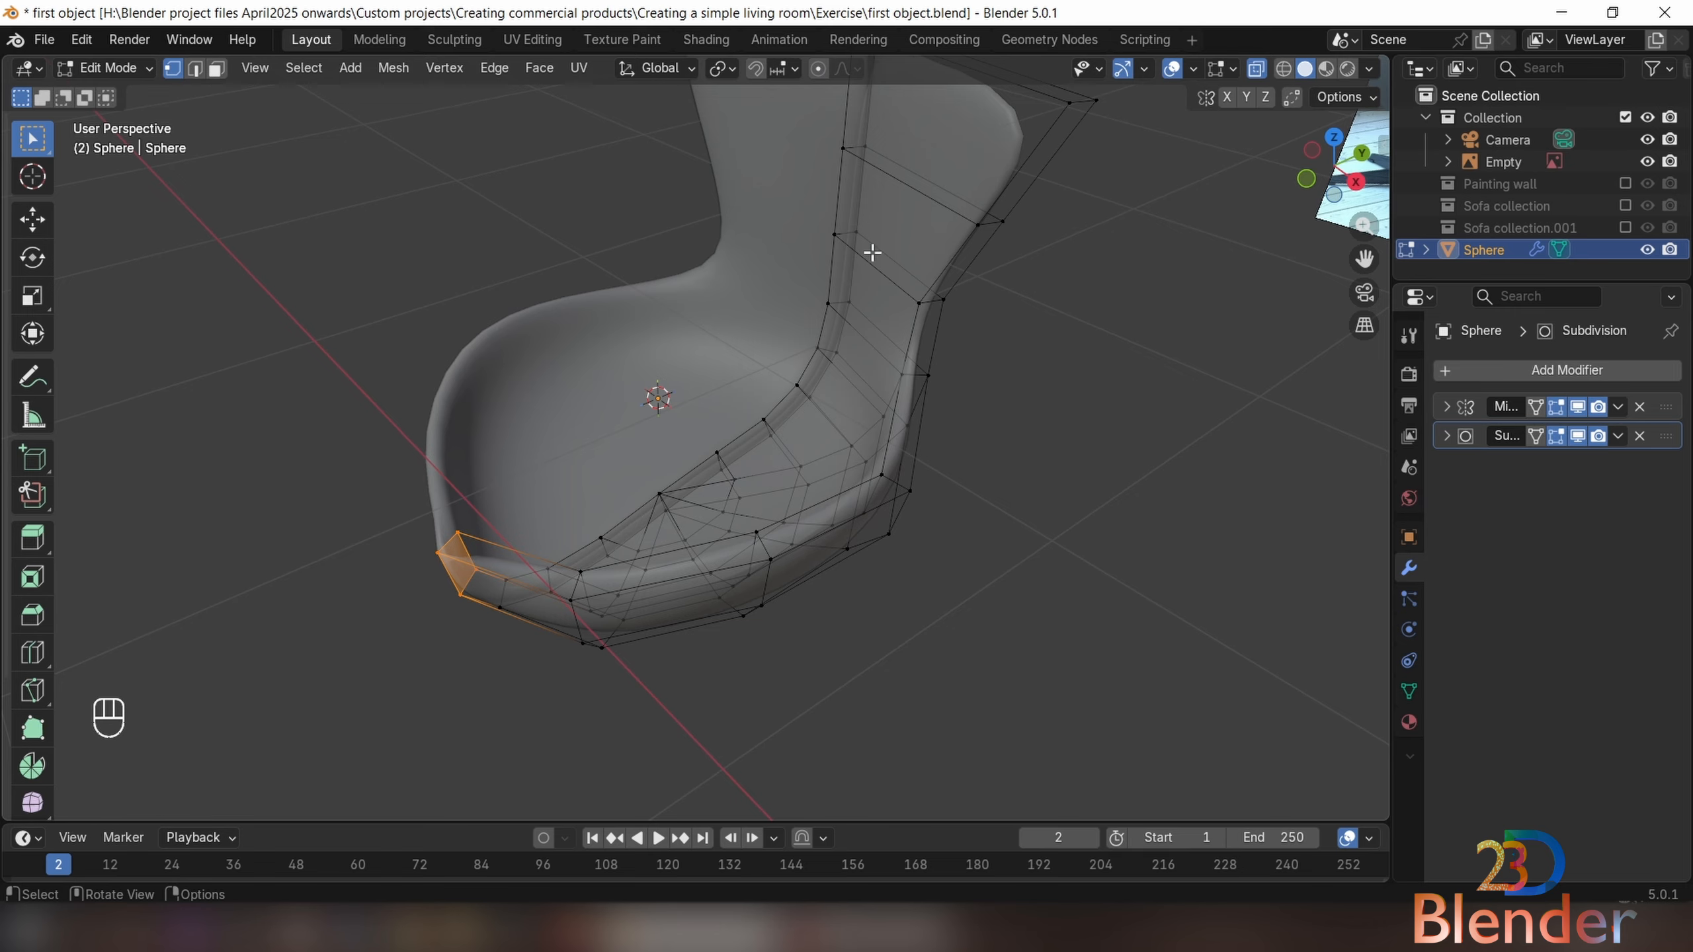
middle_click_drag(705, 227, 851, 181)
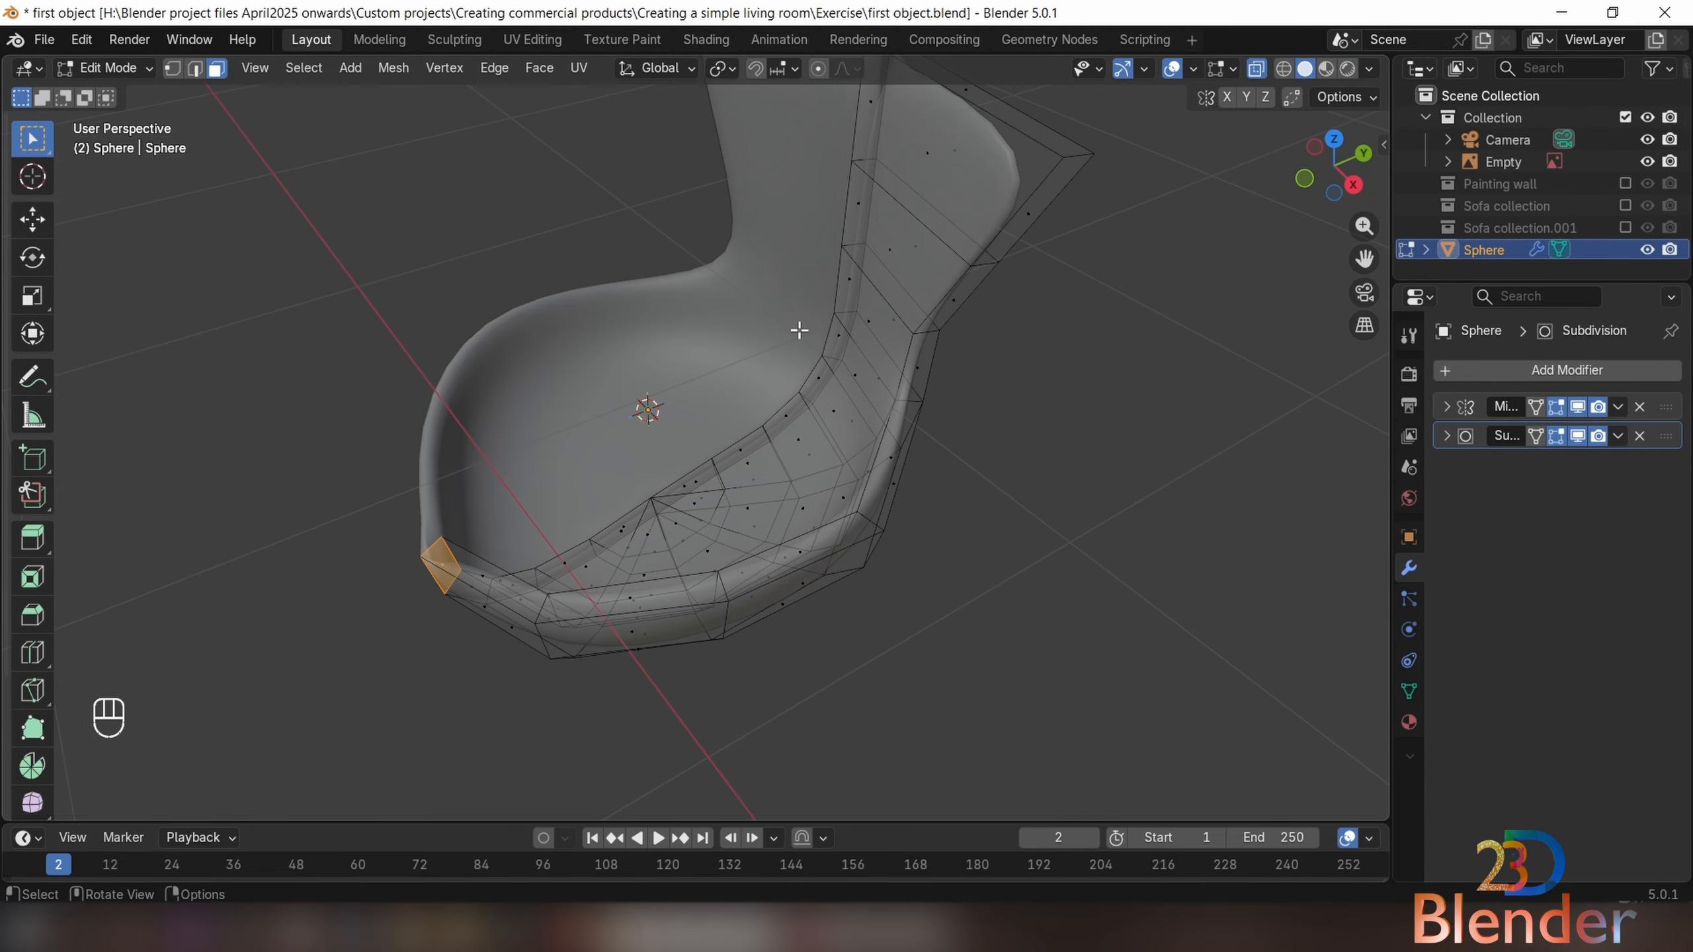
Select the strip of inner faces running along the centre seam of the backrest and seat, and delete those faces
middle_click_drag(775, 356, 853, 250)
middle_click_drag(853, 250, 841, 476, "shift")
middle_click_drag(841, 453, 753, 375)
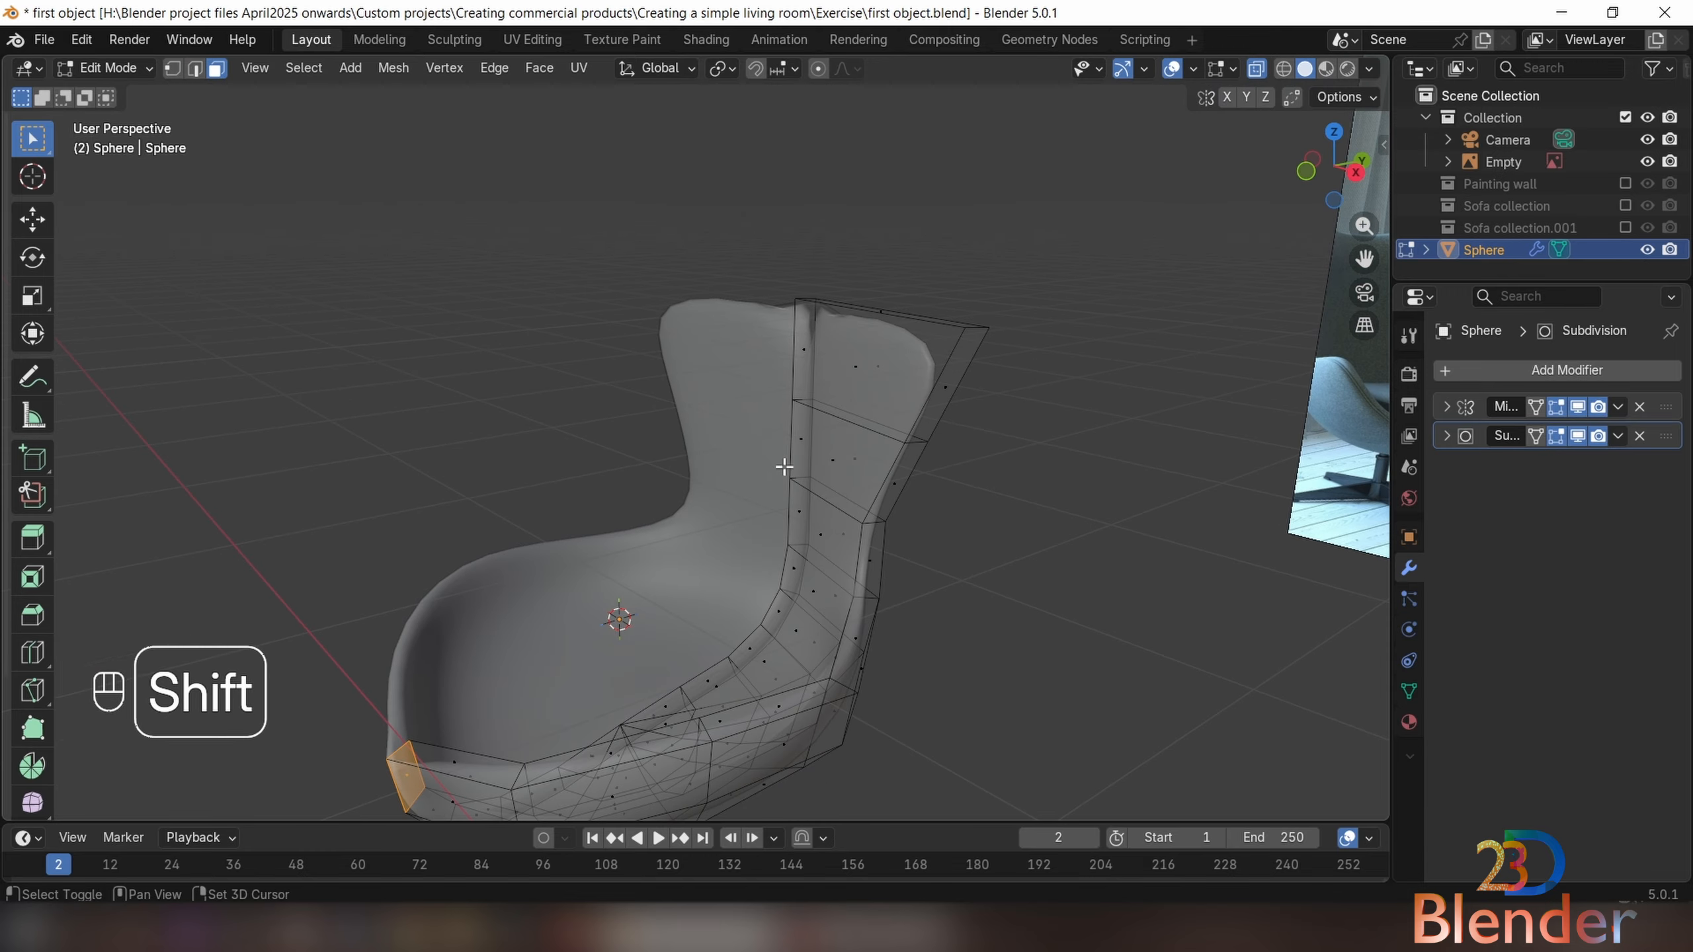
middle_click_drag(784, 467, 863, 300, "shift")
left_click(861, 289, "alt")
scroll(912, 373, "up", 2)
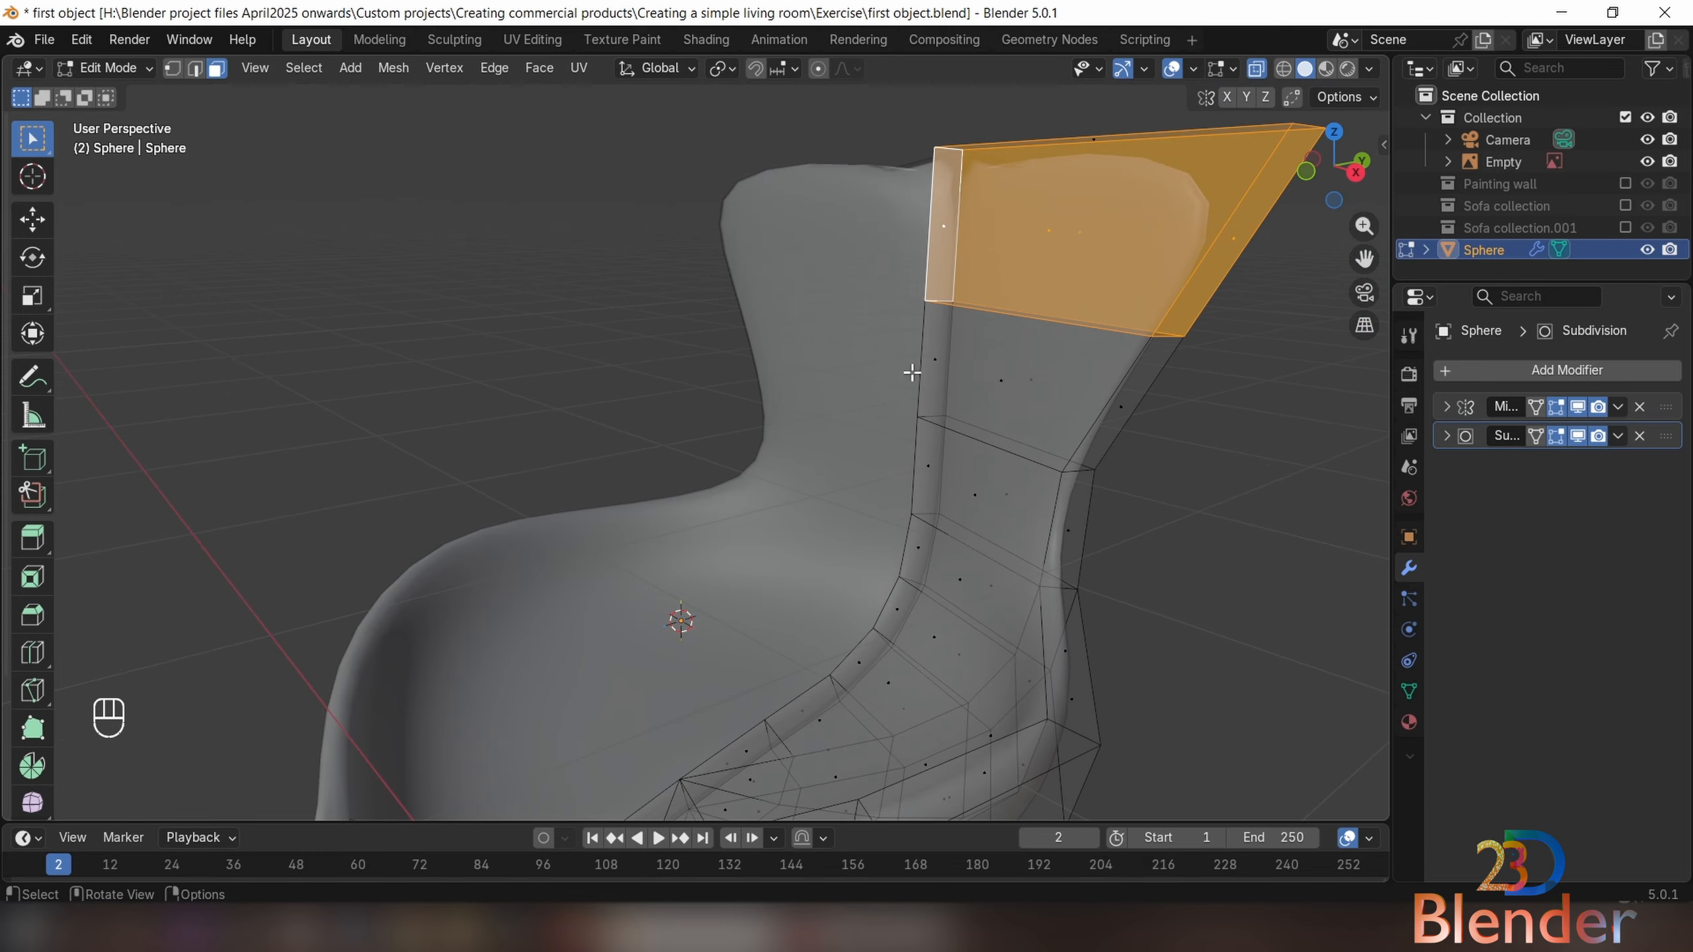
left_click(941, 295, "alt+shift")
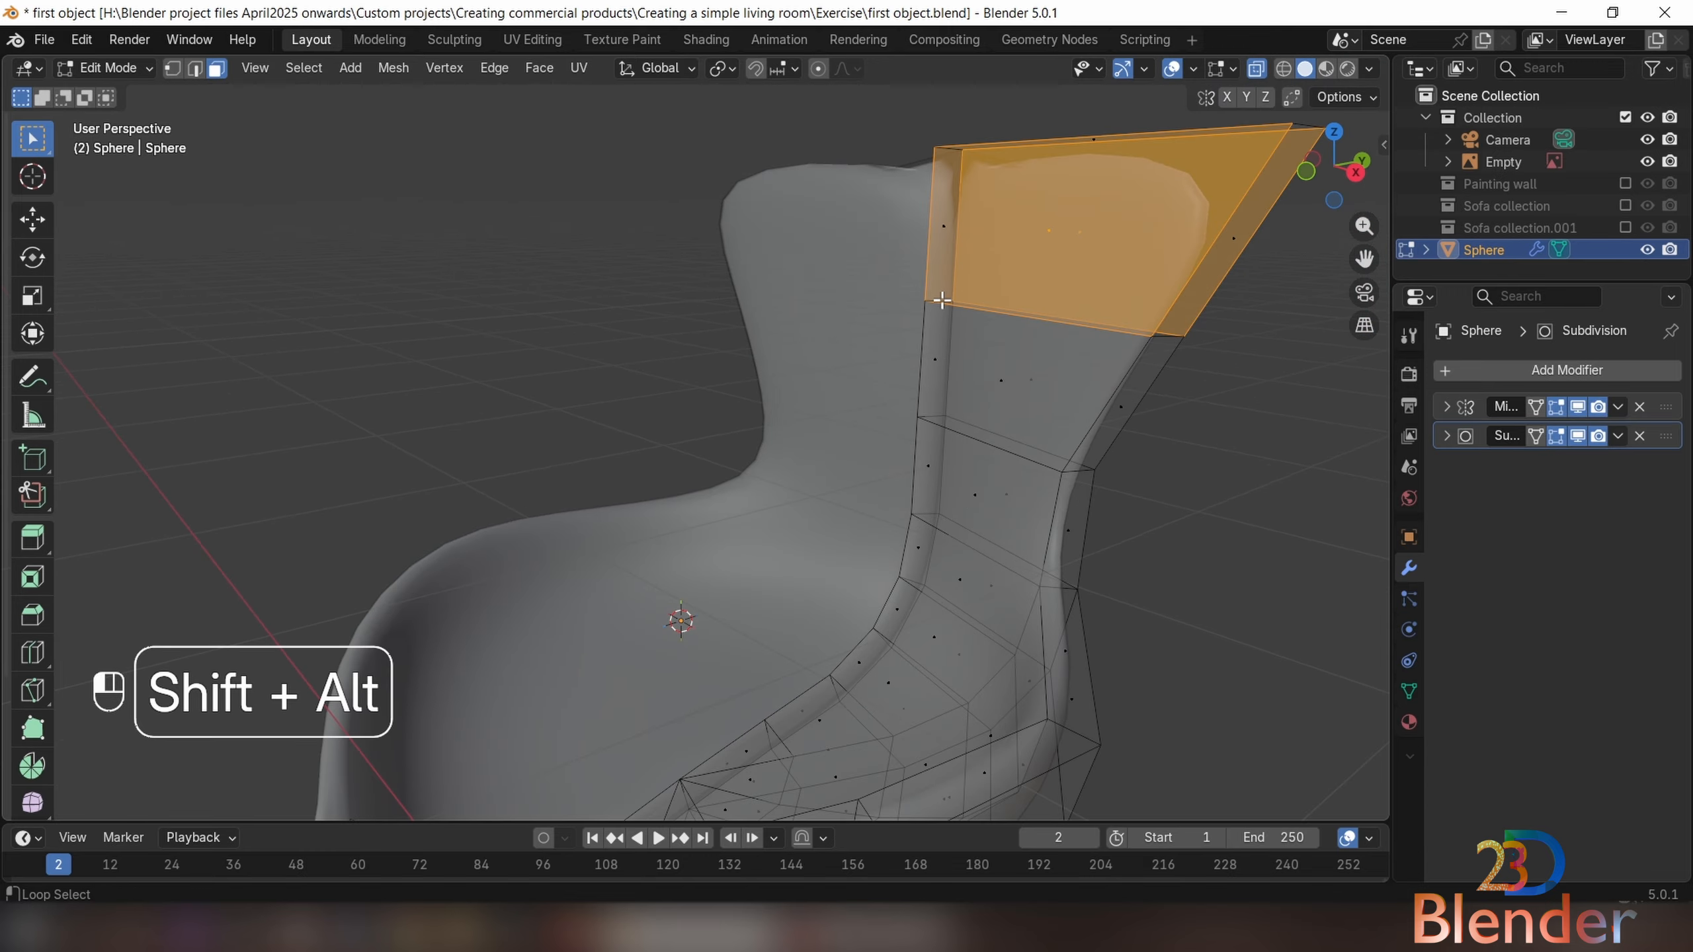
left_click(941, 300, "alt+shift")
scroll(920, 400, "down", 5)
middle_click_drag(839, 461, 847, 408)
left_click_drag(763, 242, 945, 654, "ctrl")
middle_click_drag(944, 654, 607, 604)
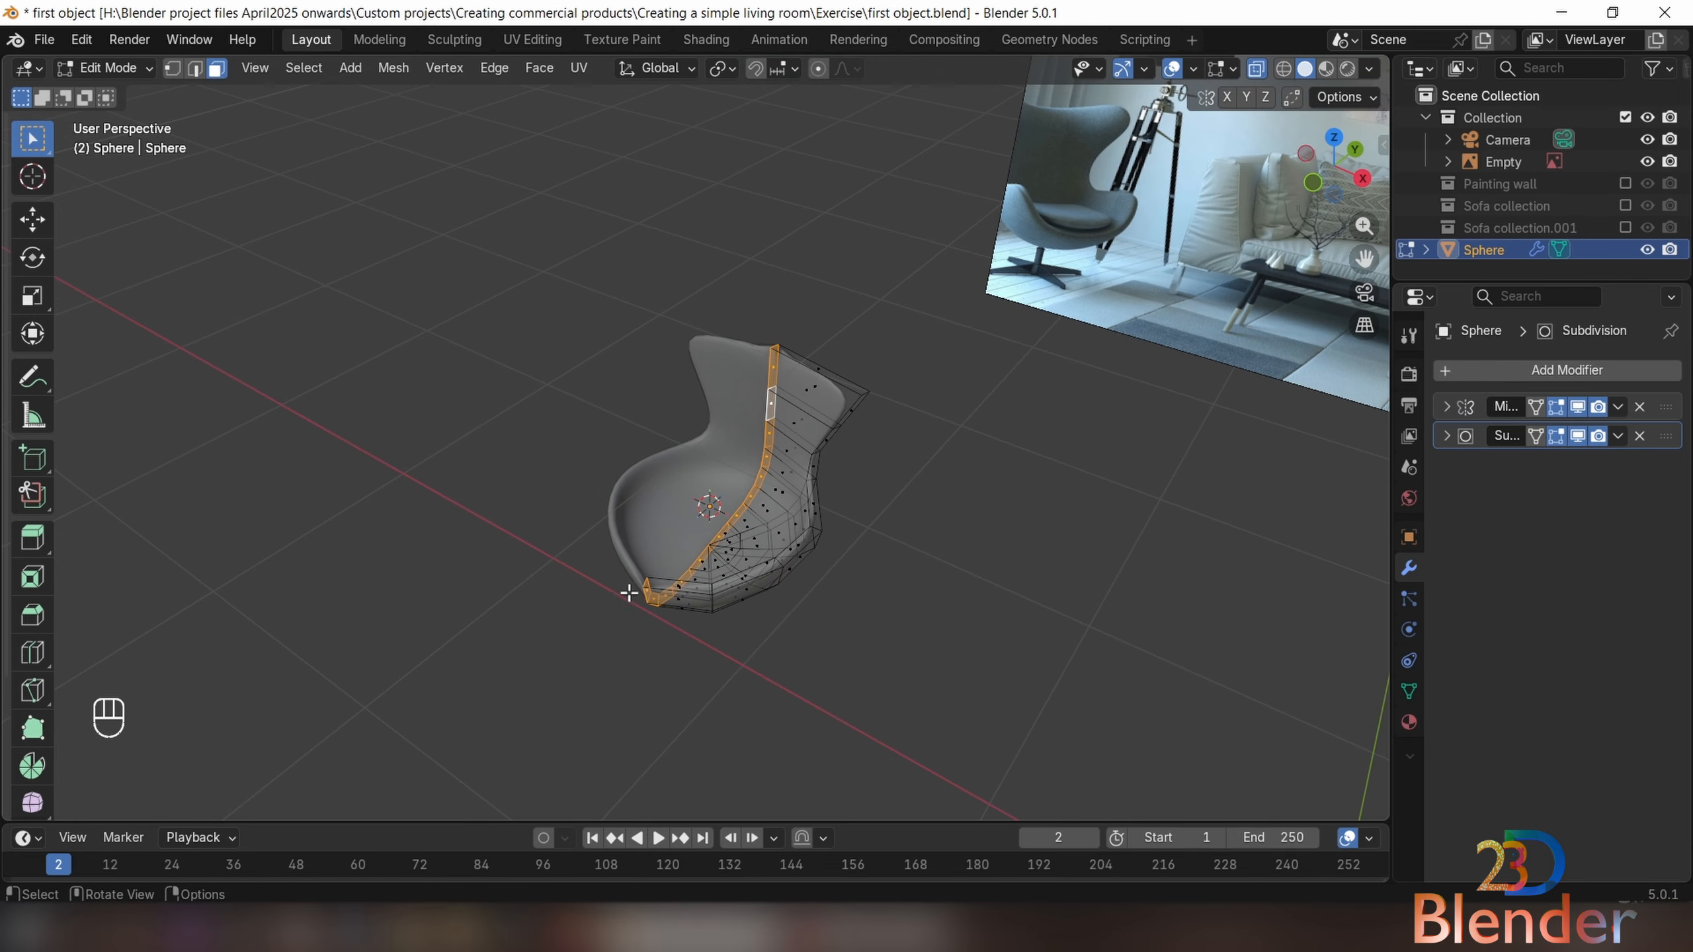
middle_click_drag(787, 465, 775, 480)
key("x")
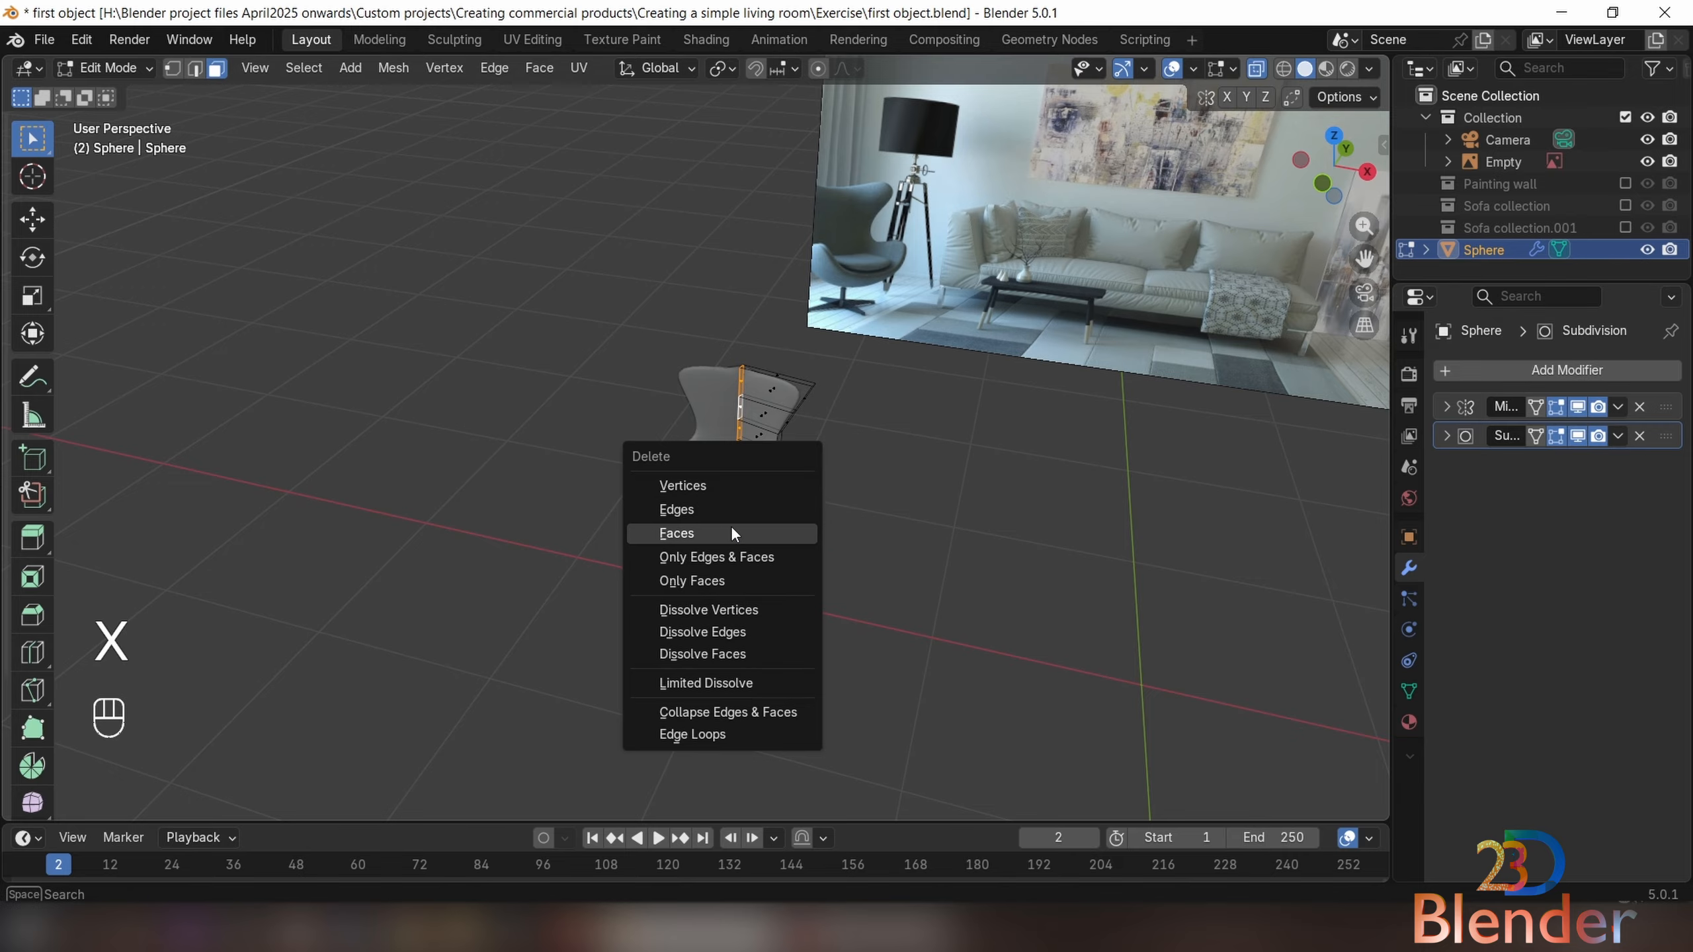
left_click(731, 532)
scroll(802, 526, "up", 6)
key("alt+z")
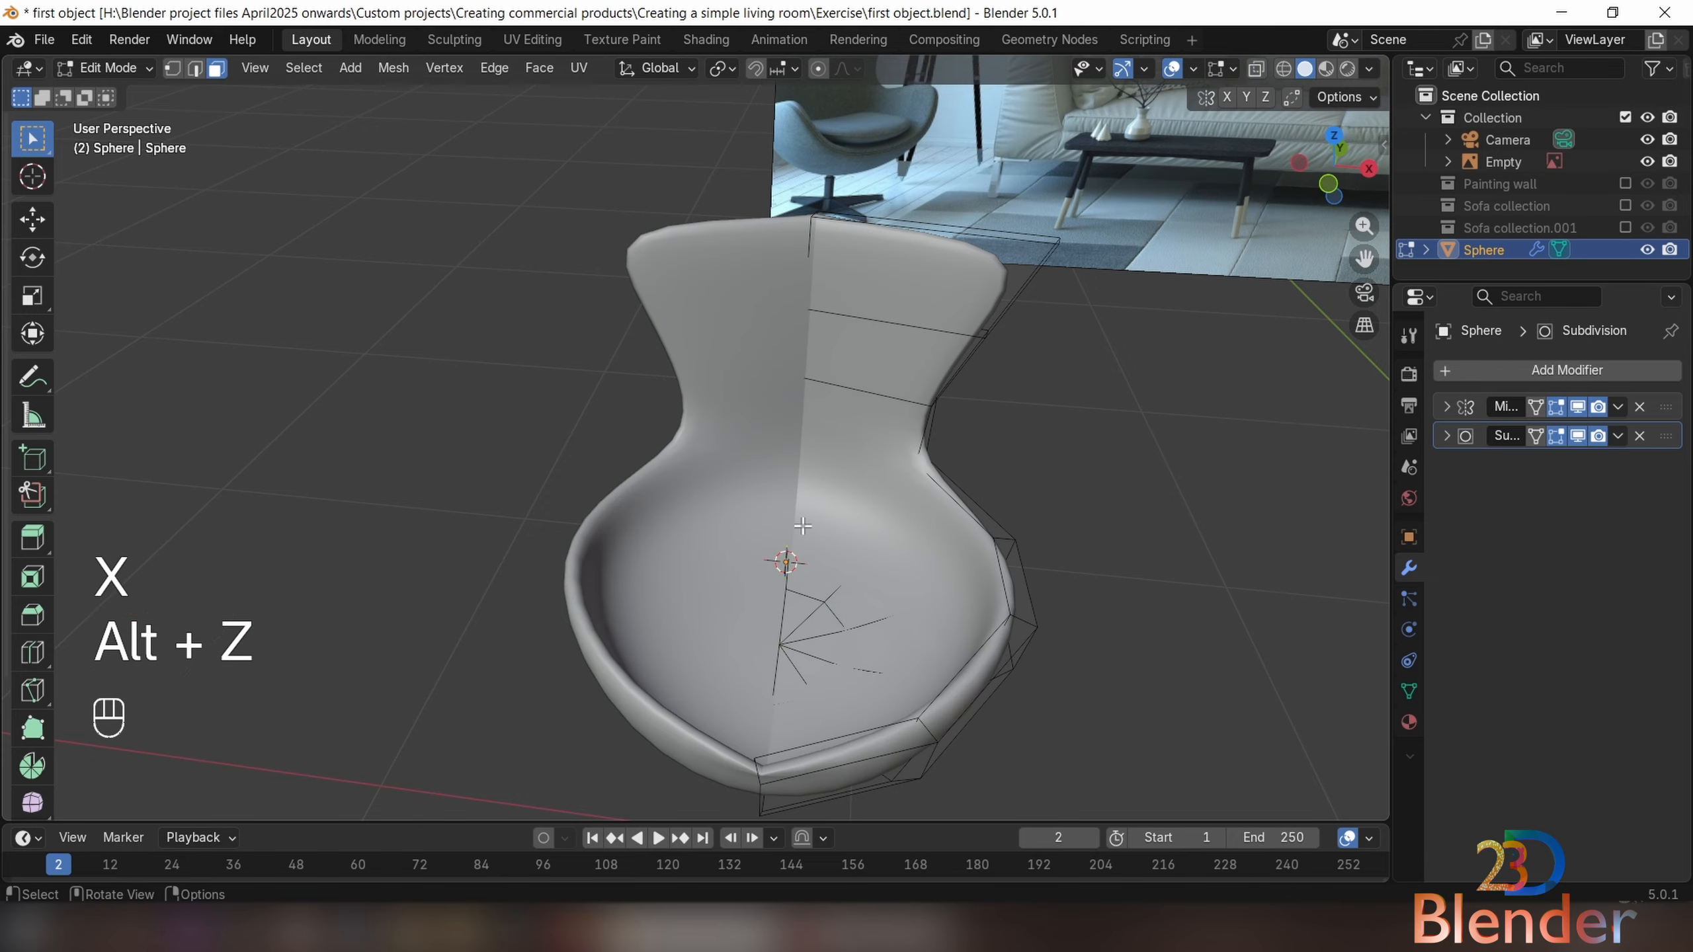
Select the open edge loop along the chair's centre seam and move it along the X axis
scroll(802, 526, "down", 4)
middle_click_drag(802, 527, 782, 493)
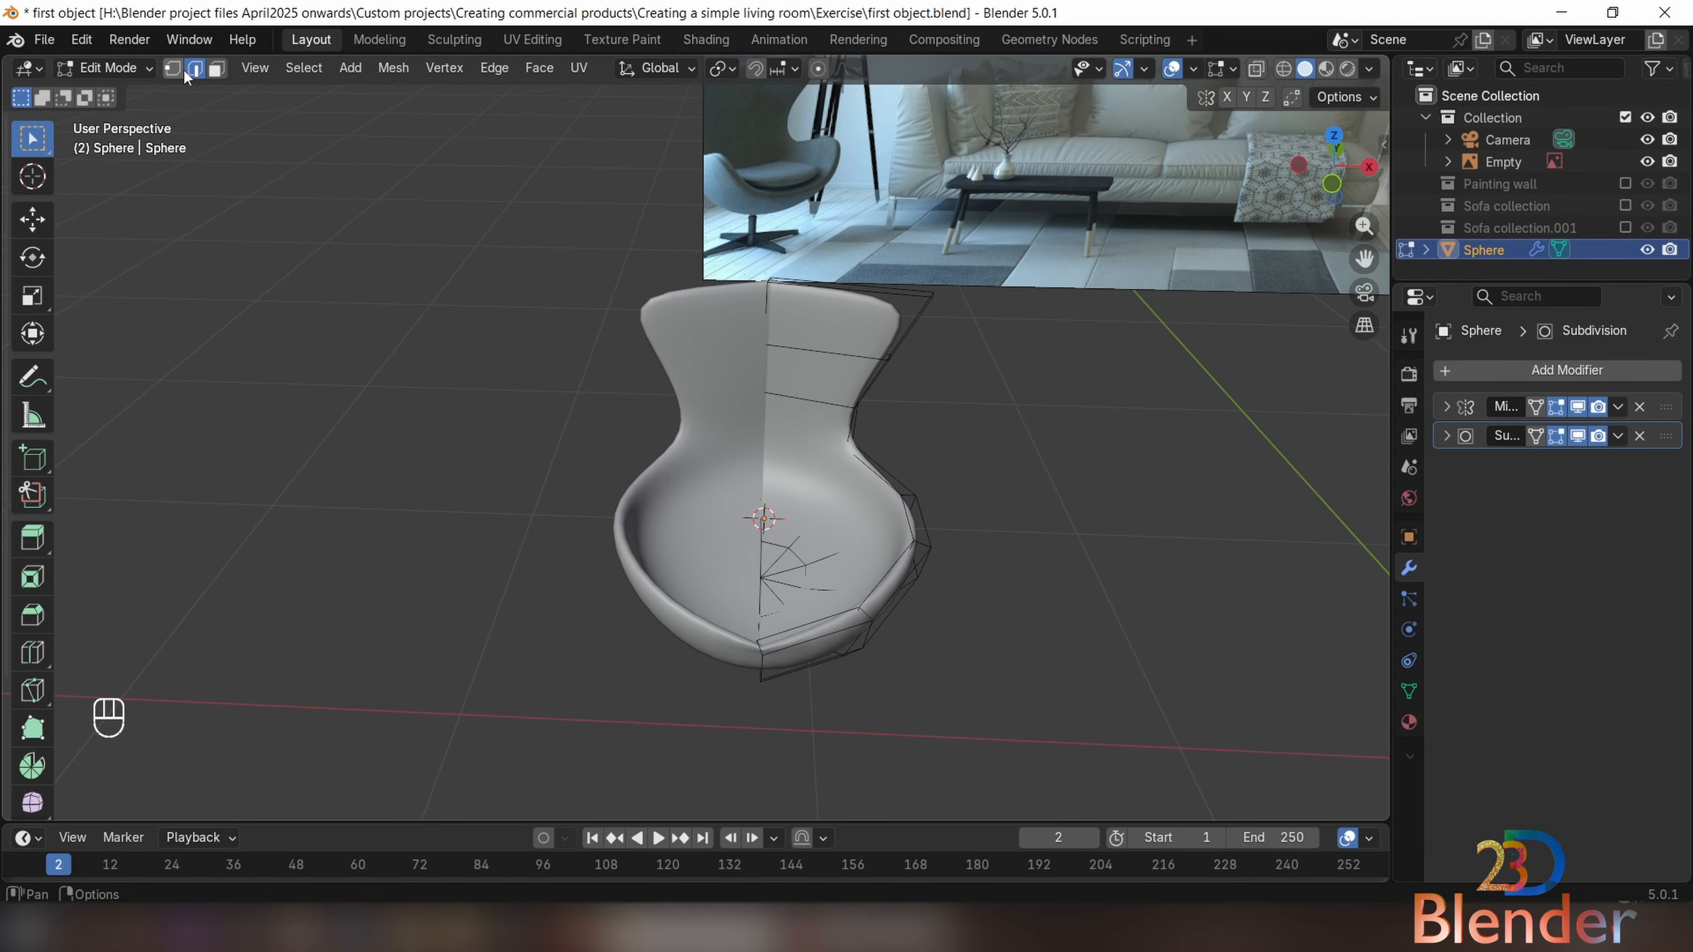
left_click(758, 644, "alt")
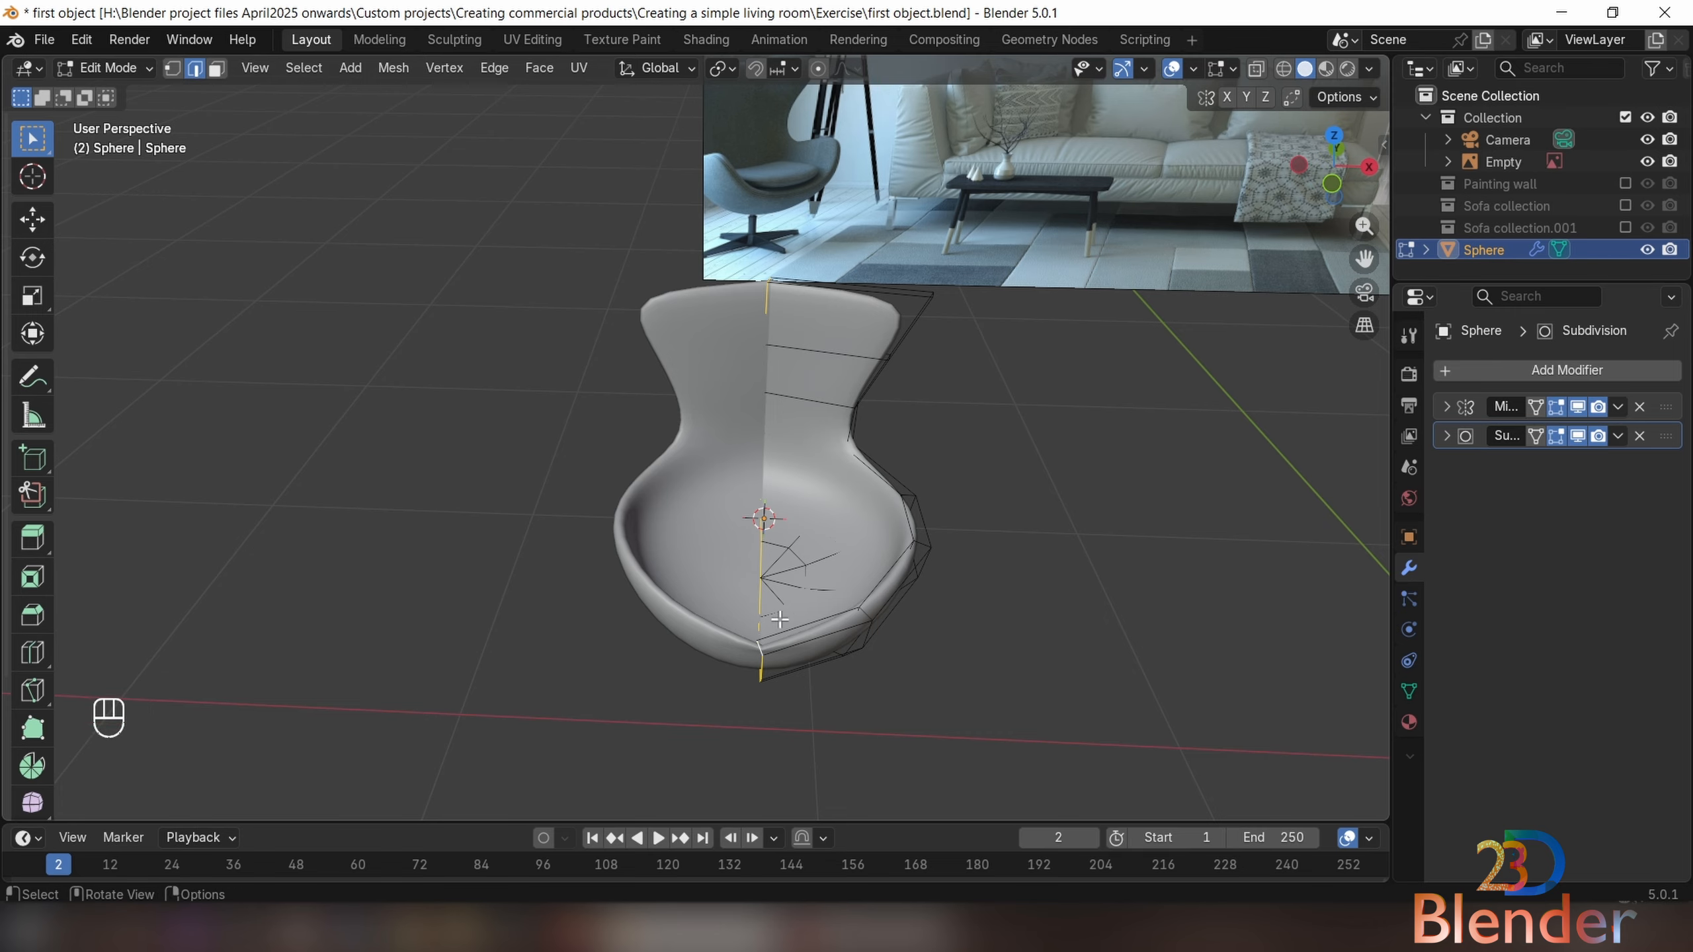
key("alt+z")
middle_click_drag(763, 539, 755, 496)
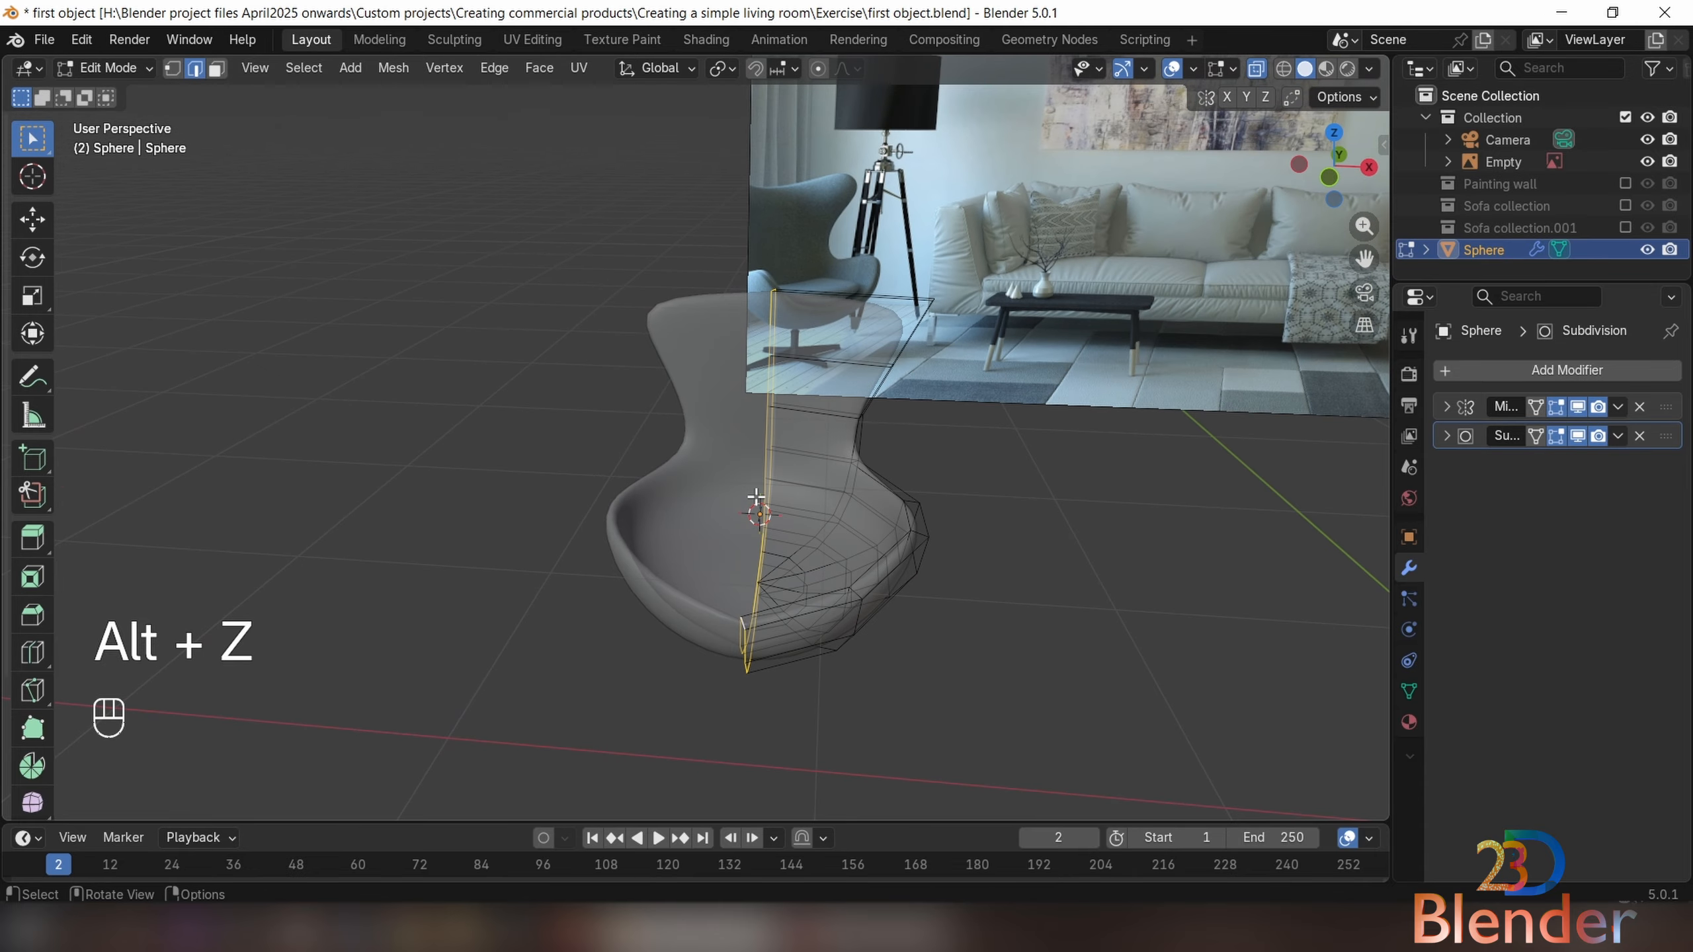
key("alt+z")
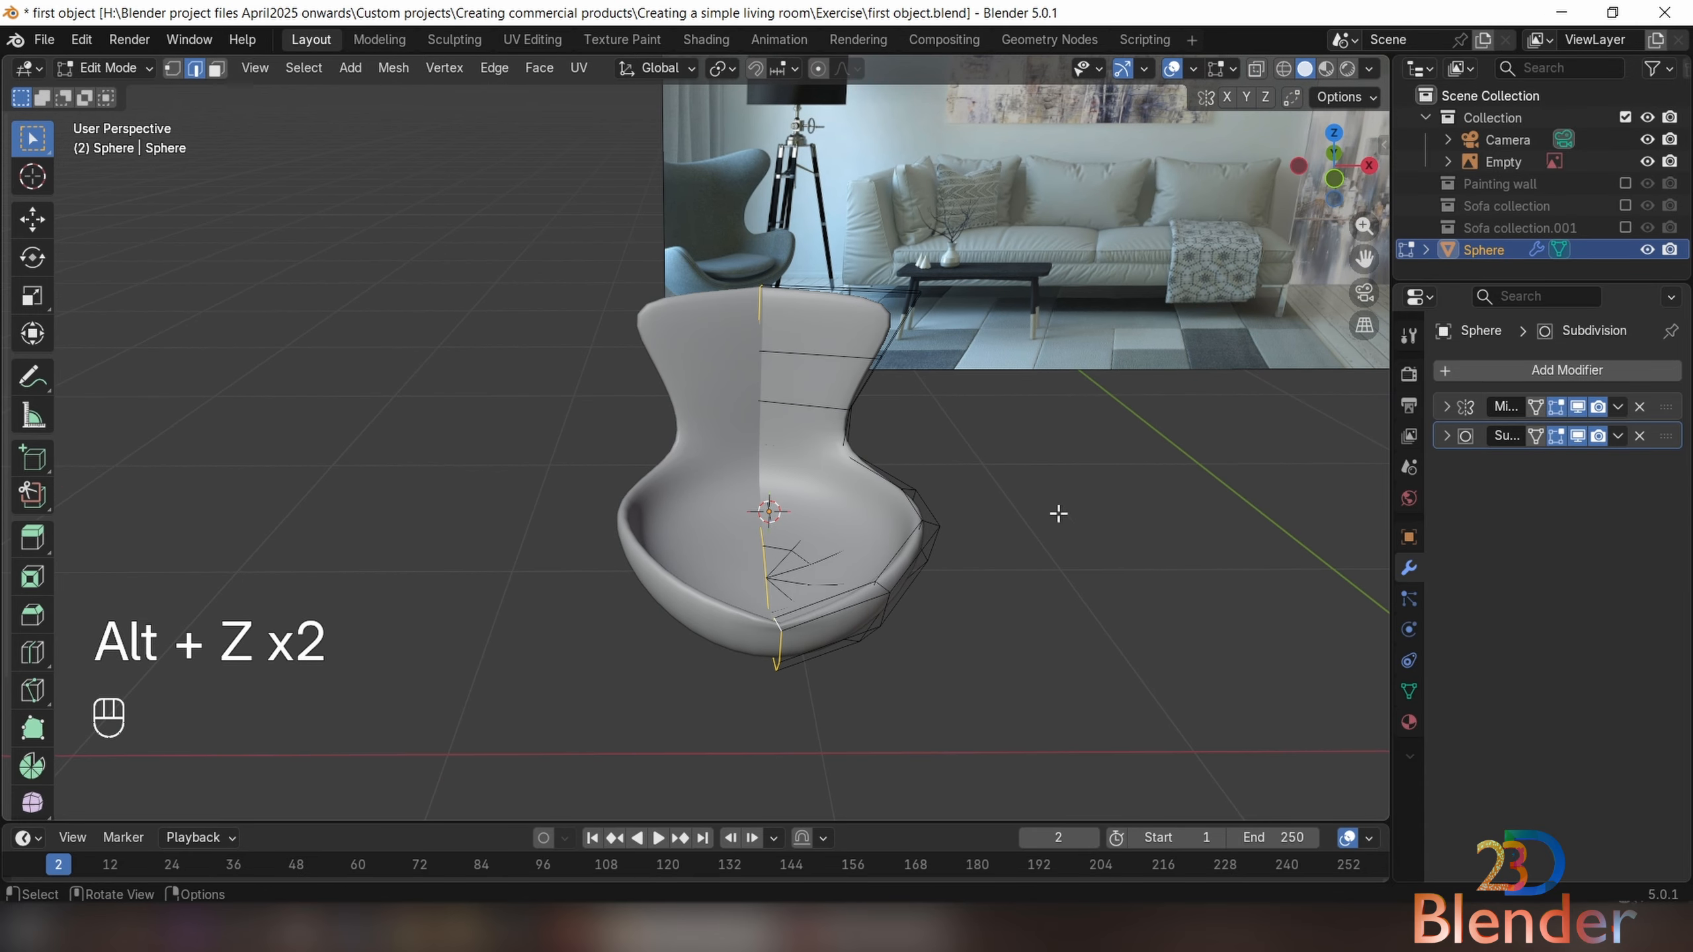
key("g")
key("x")
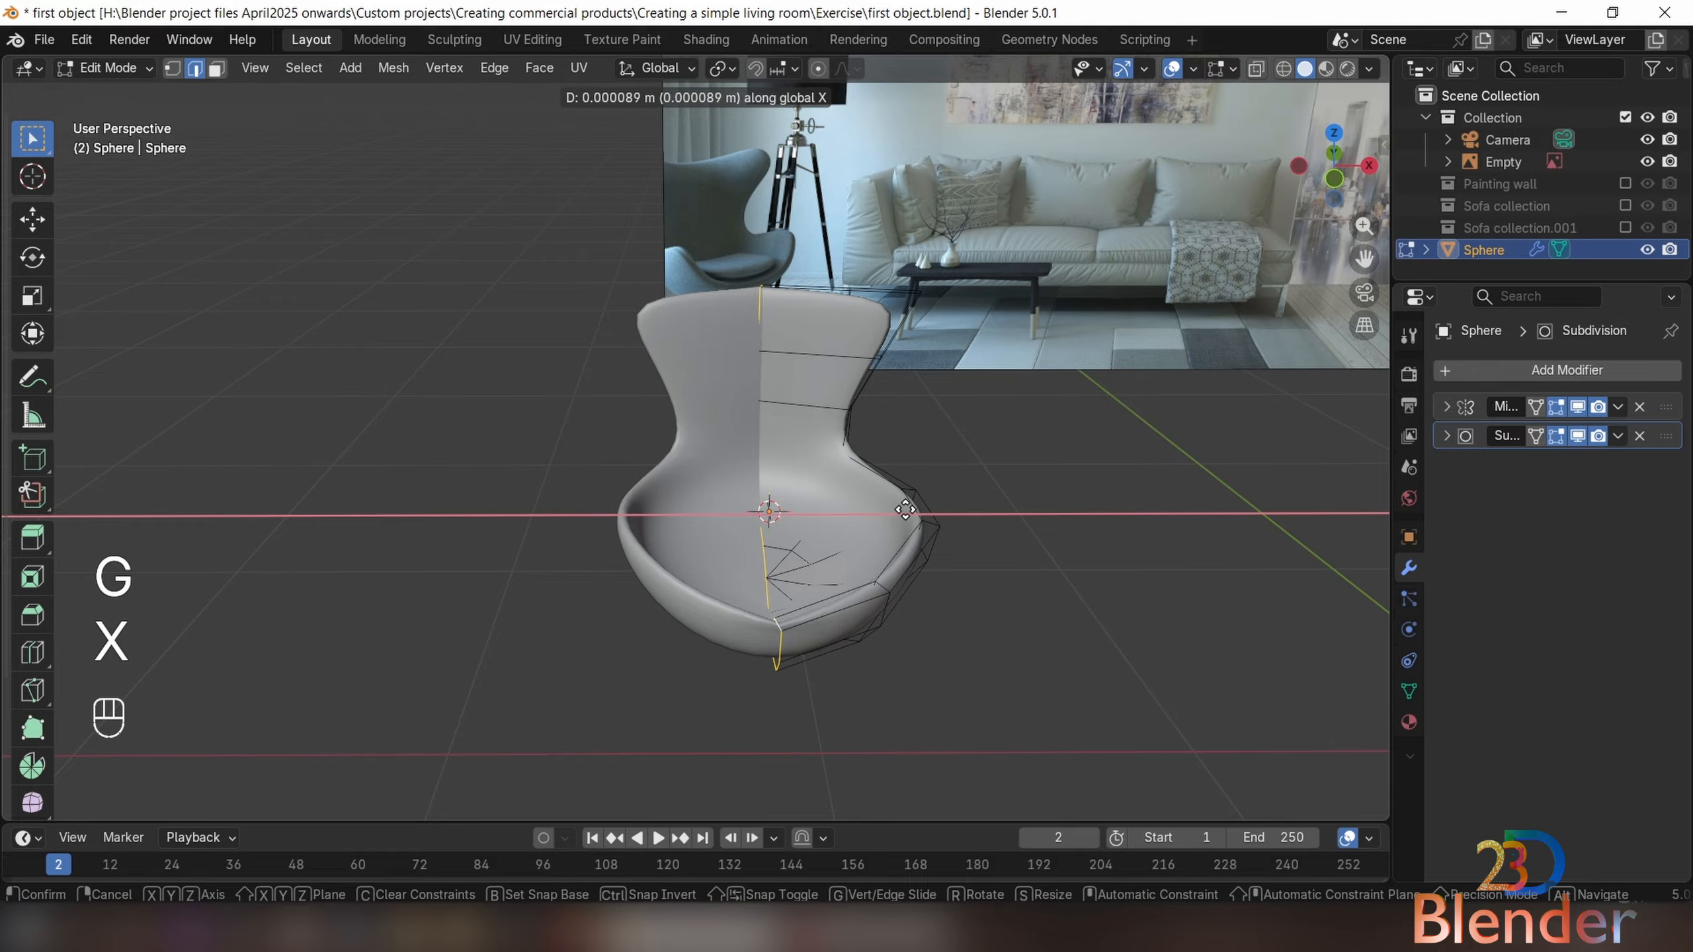
left_click(978, 461)
Lower the underside vertex on the centre seam by about 0.05 m along Z with proportional editing, working in front view
middle_click_drag(978, 461, 907, 480)
key("Tab")
middle_click_drag(1009, 527, 953, 525)
key("Tab")
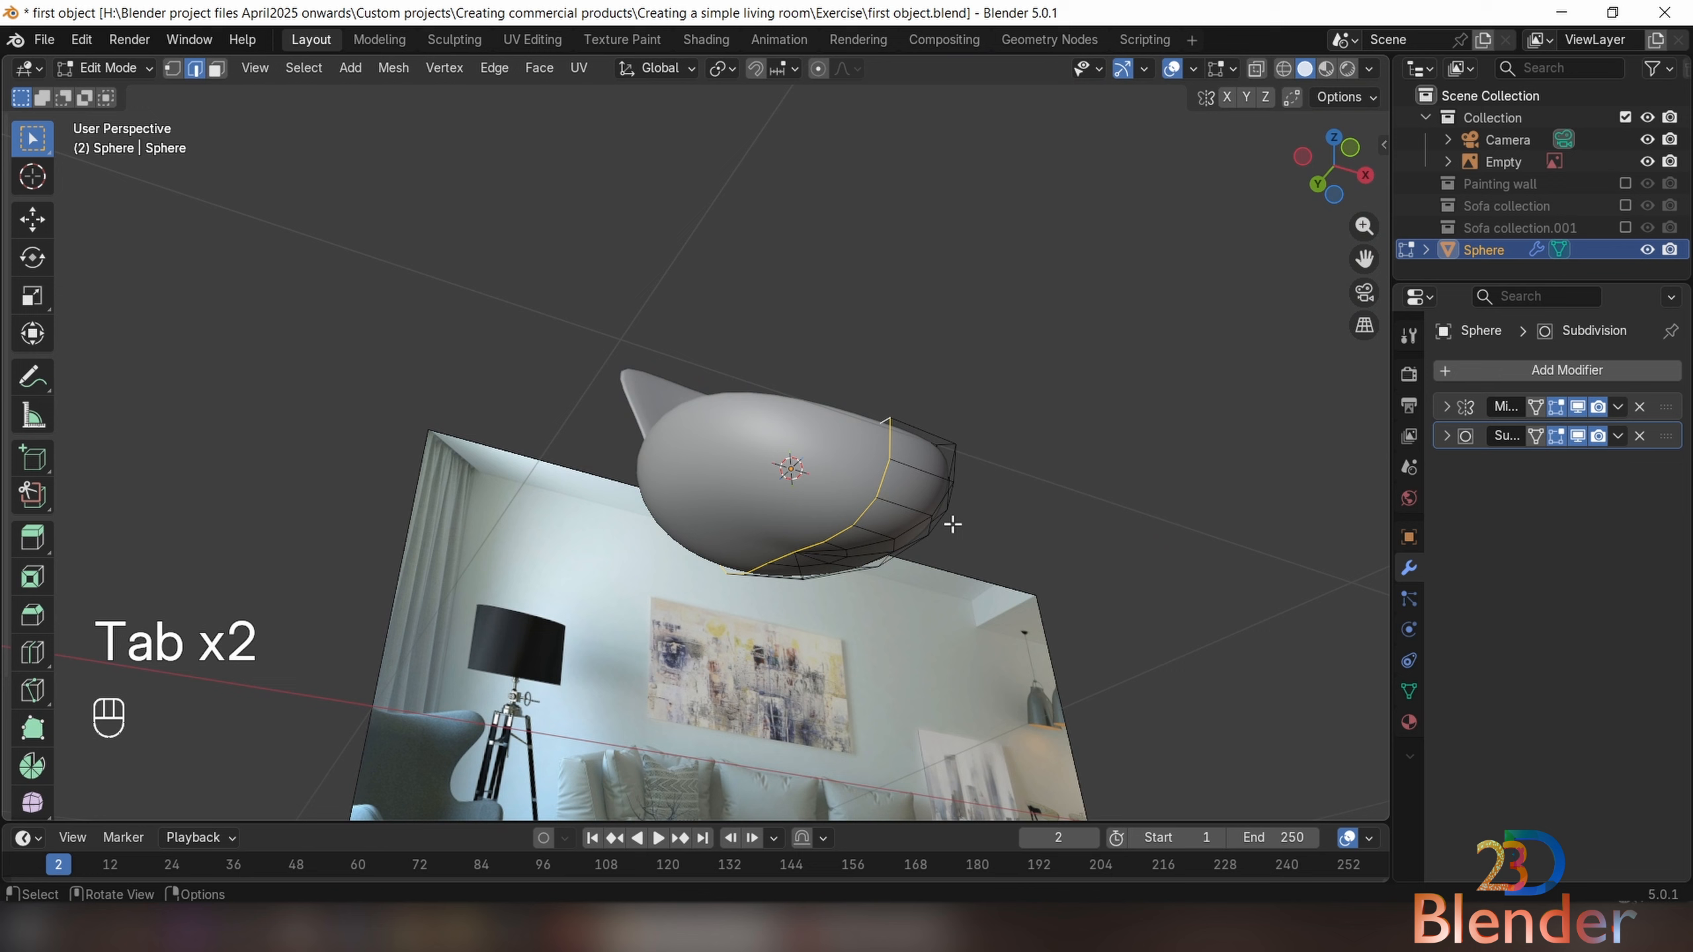
key("1")
left_click(790, 554)
middle_click_drag(790, 553, 915, 461)
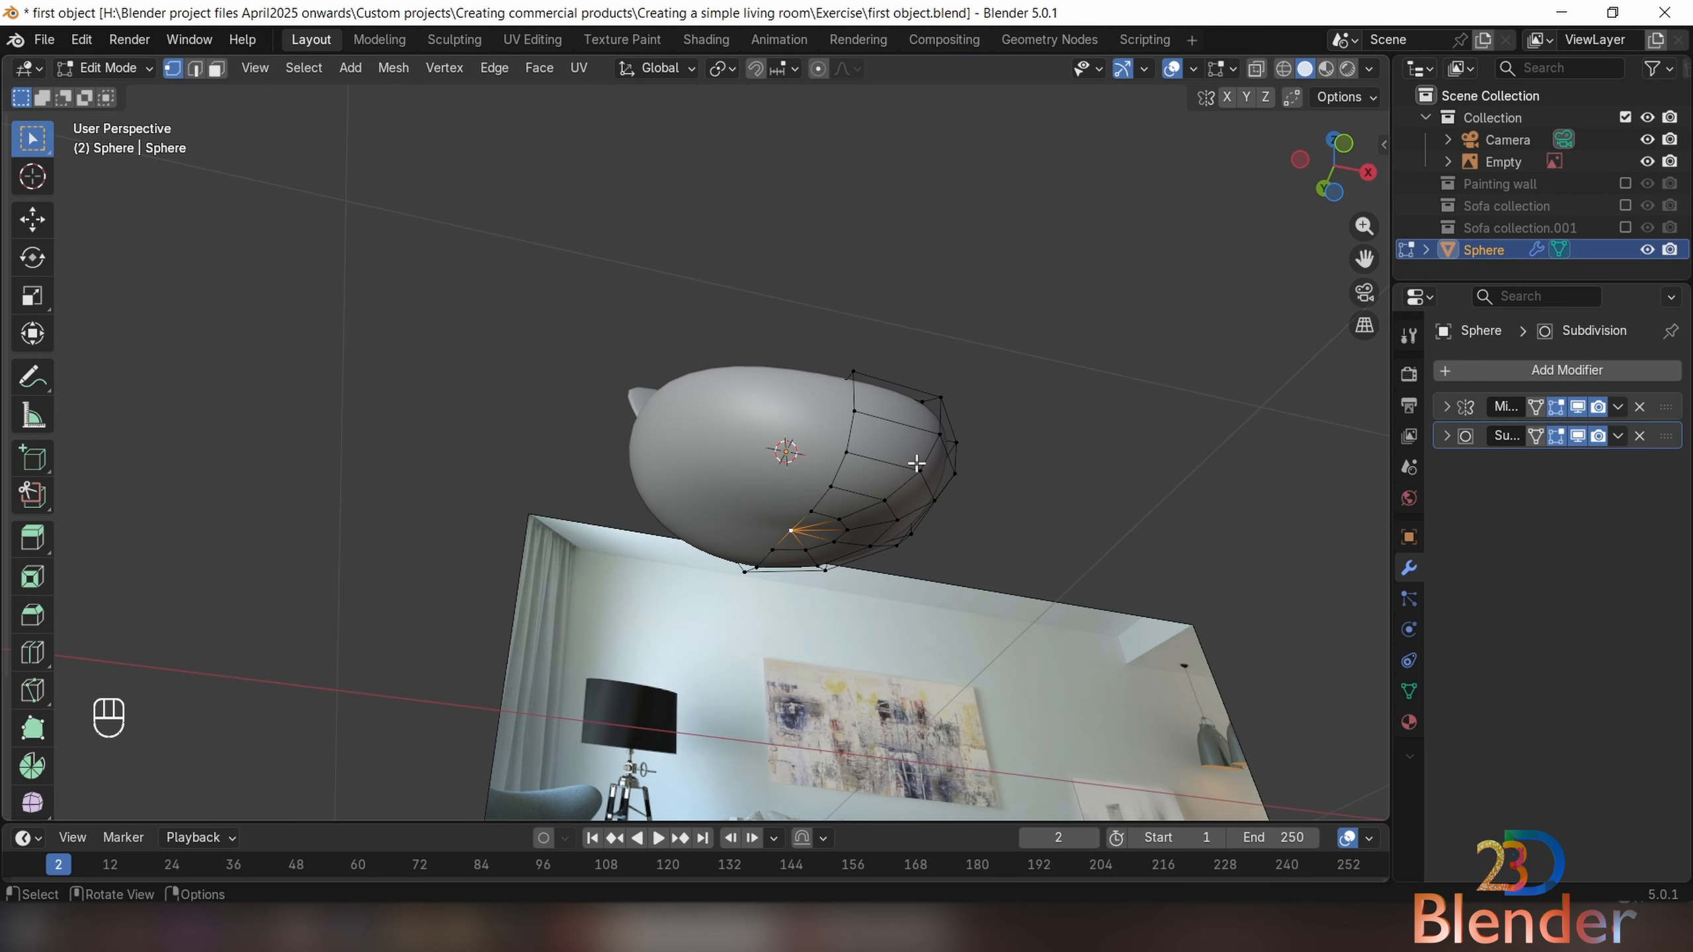
key("KP_1")
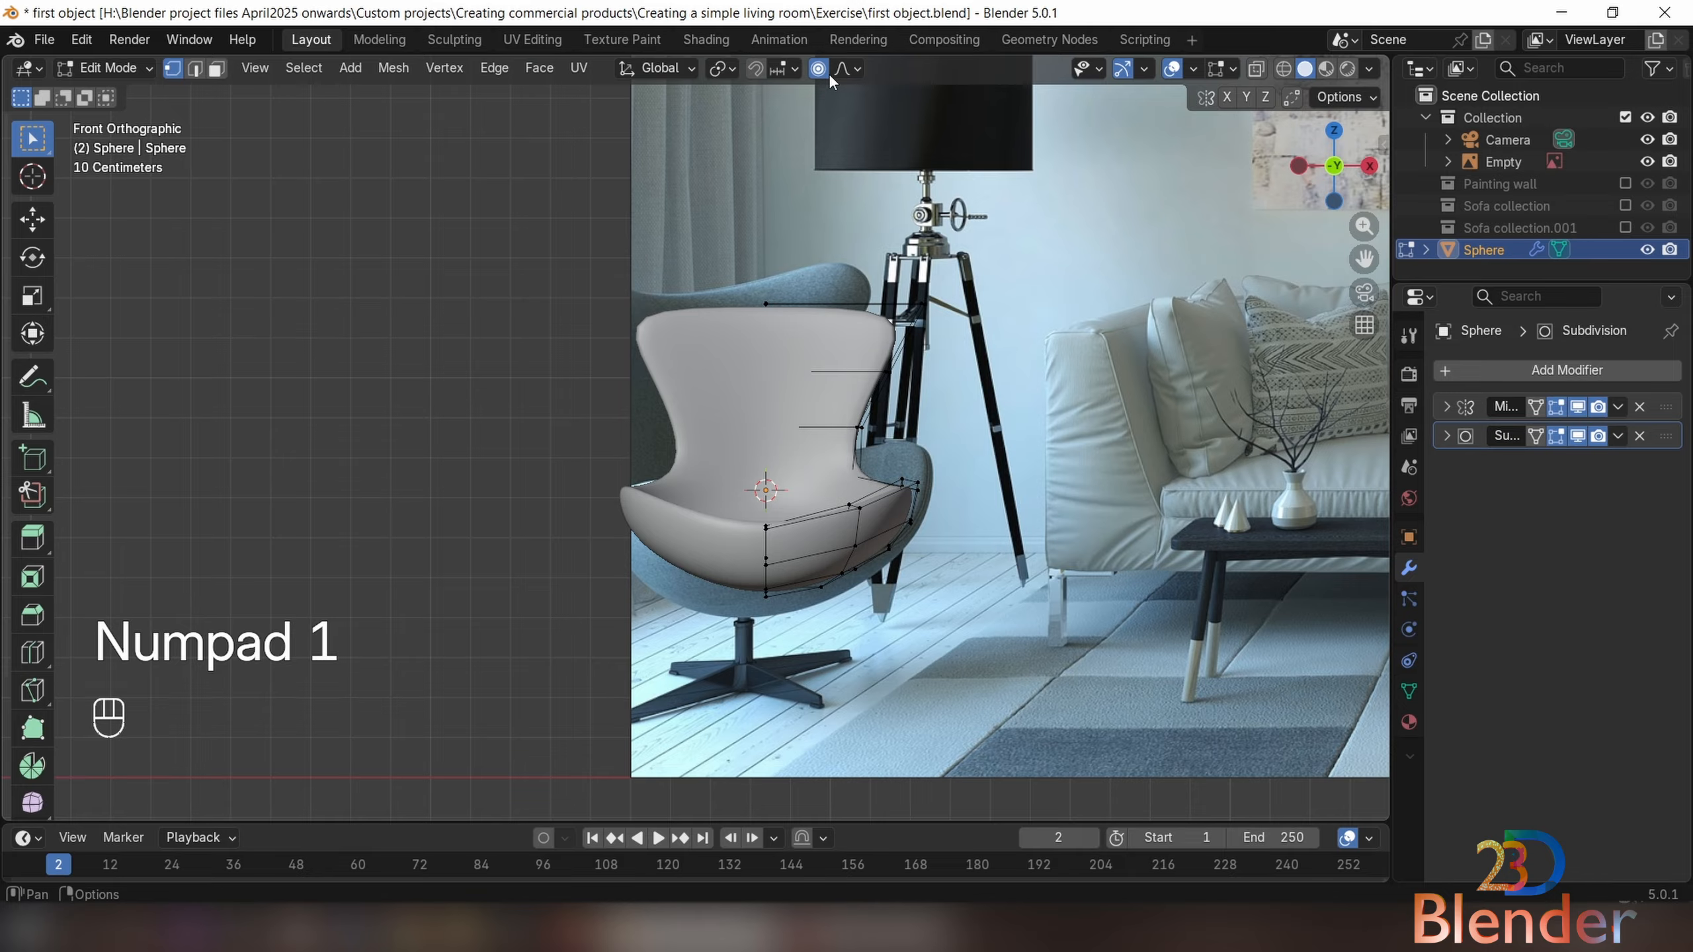
key("g")
key("z")
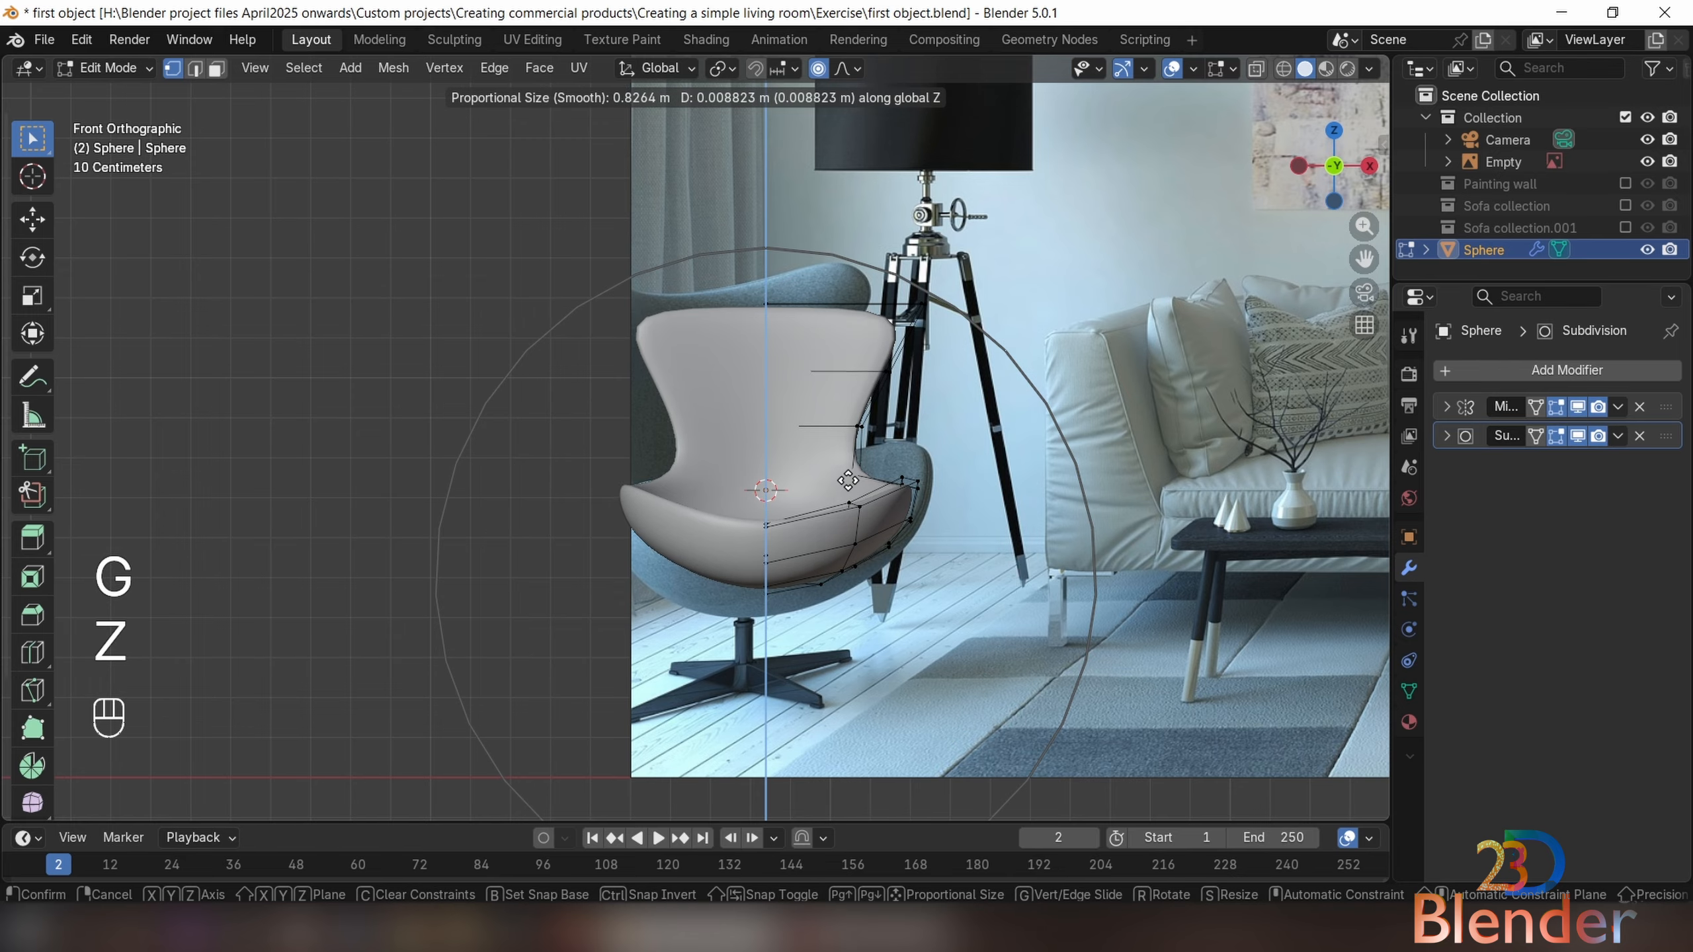
scroll(845, 507, "up", 4)
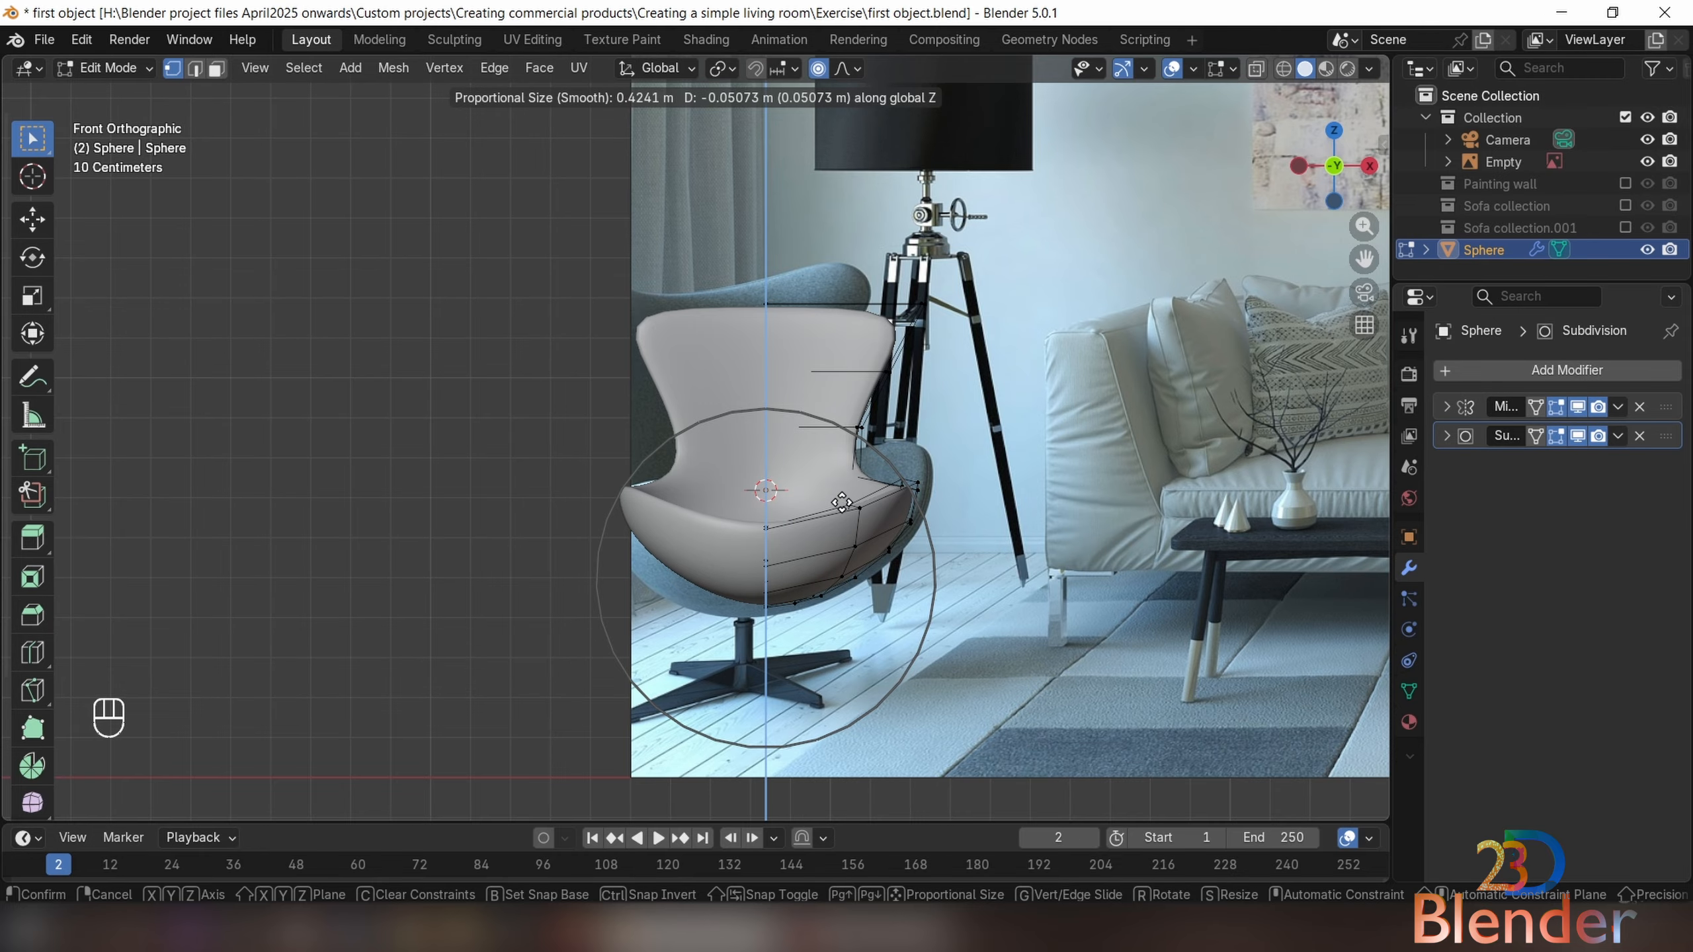
left_click(842, 505)
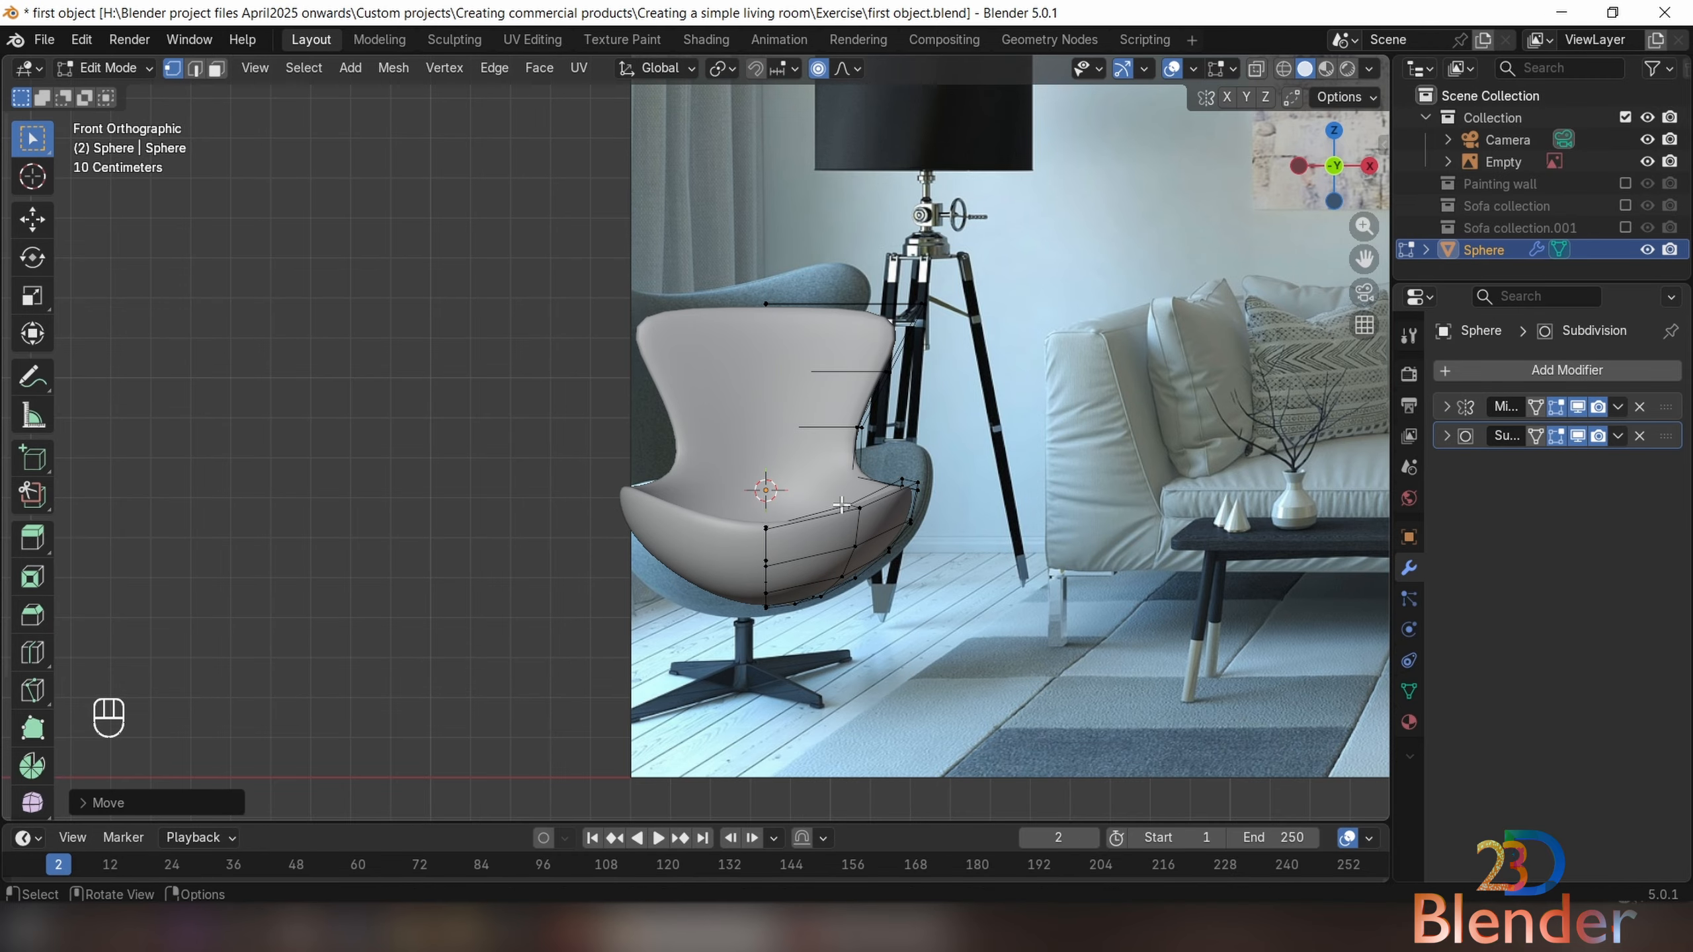
Select the outer rim vertices along the upper side of the backrest
middle_click_drag(827, 523, 704, 572)
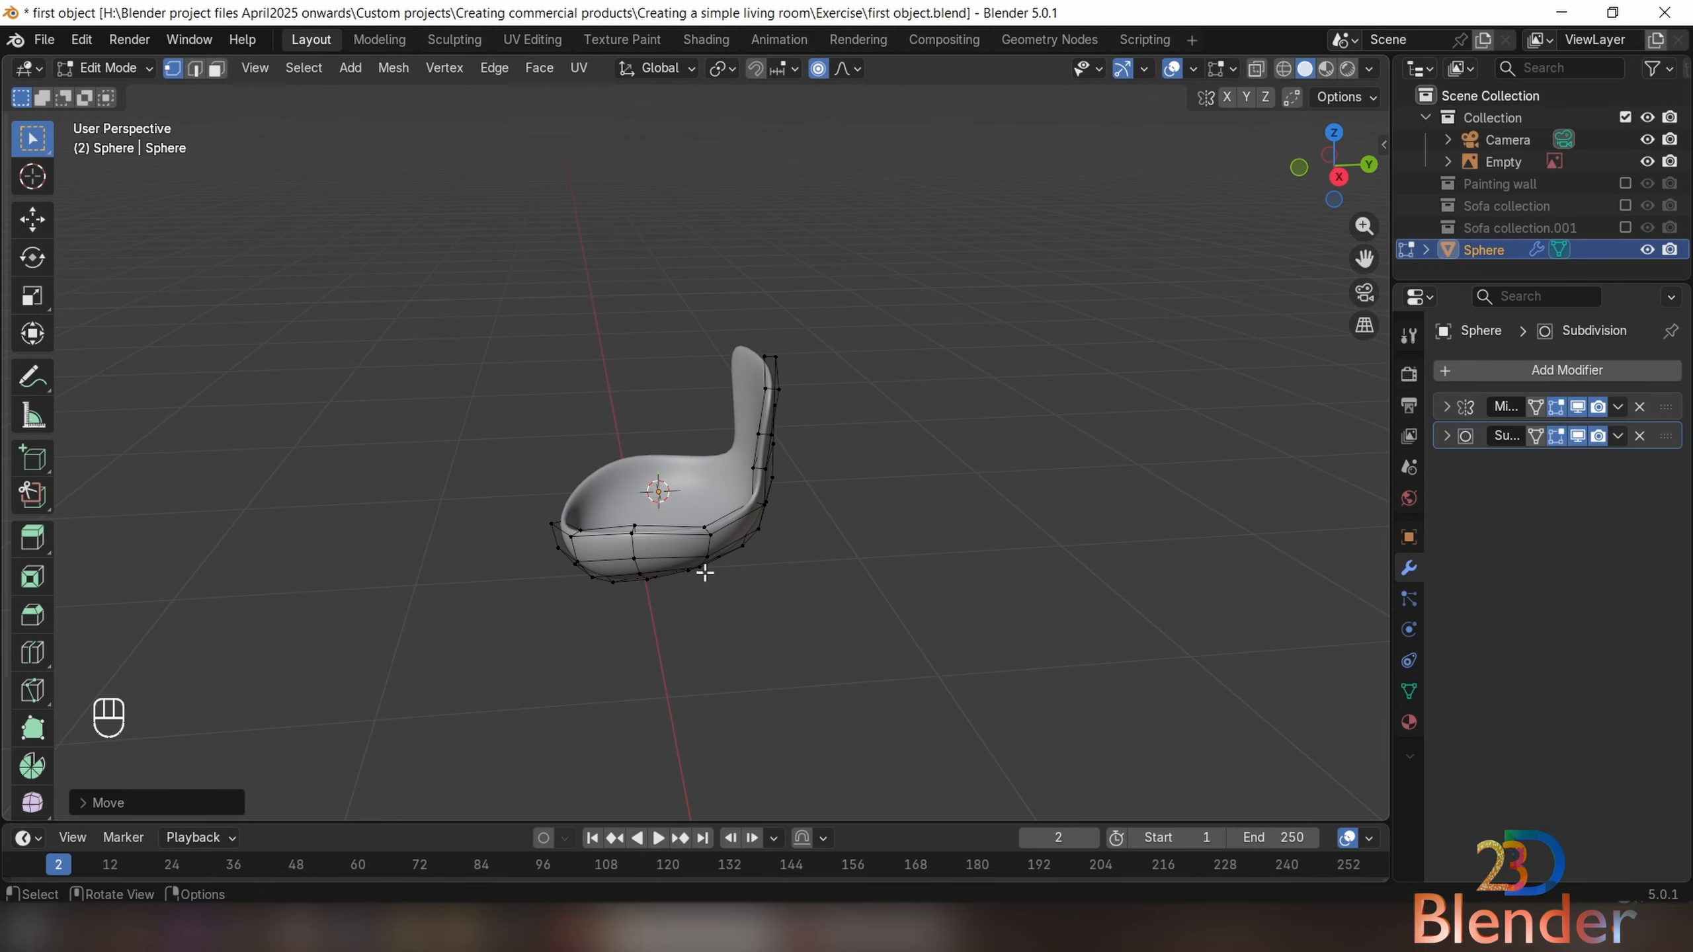
scroll(745, 469, "up", 4)
middle_click_drag(854, 447, 1026, 440)
scroll(896, 485, "down", 7)
scroll(1026, 440, "up", 4)
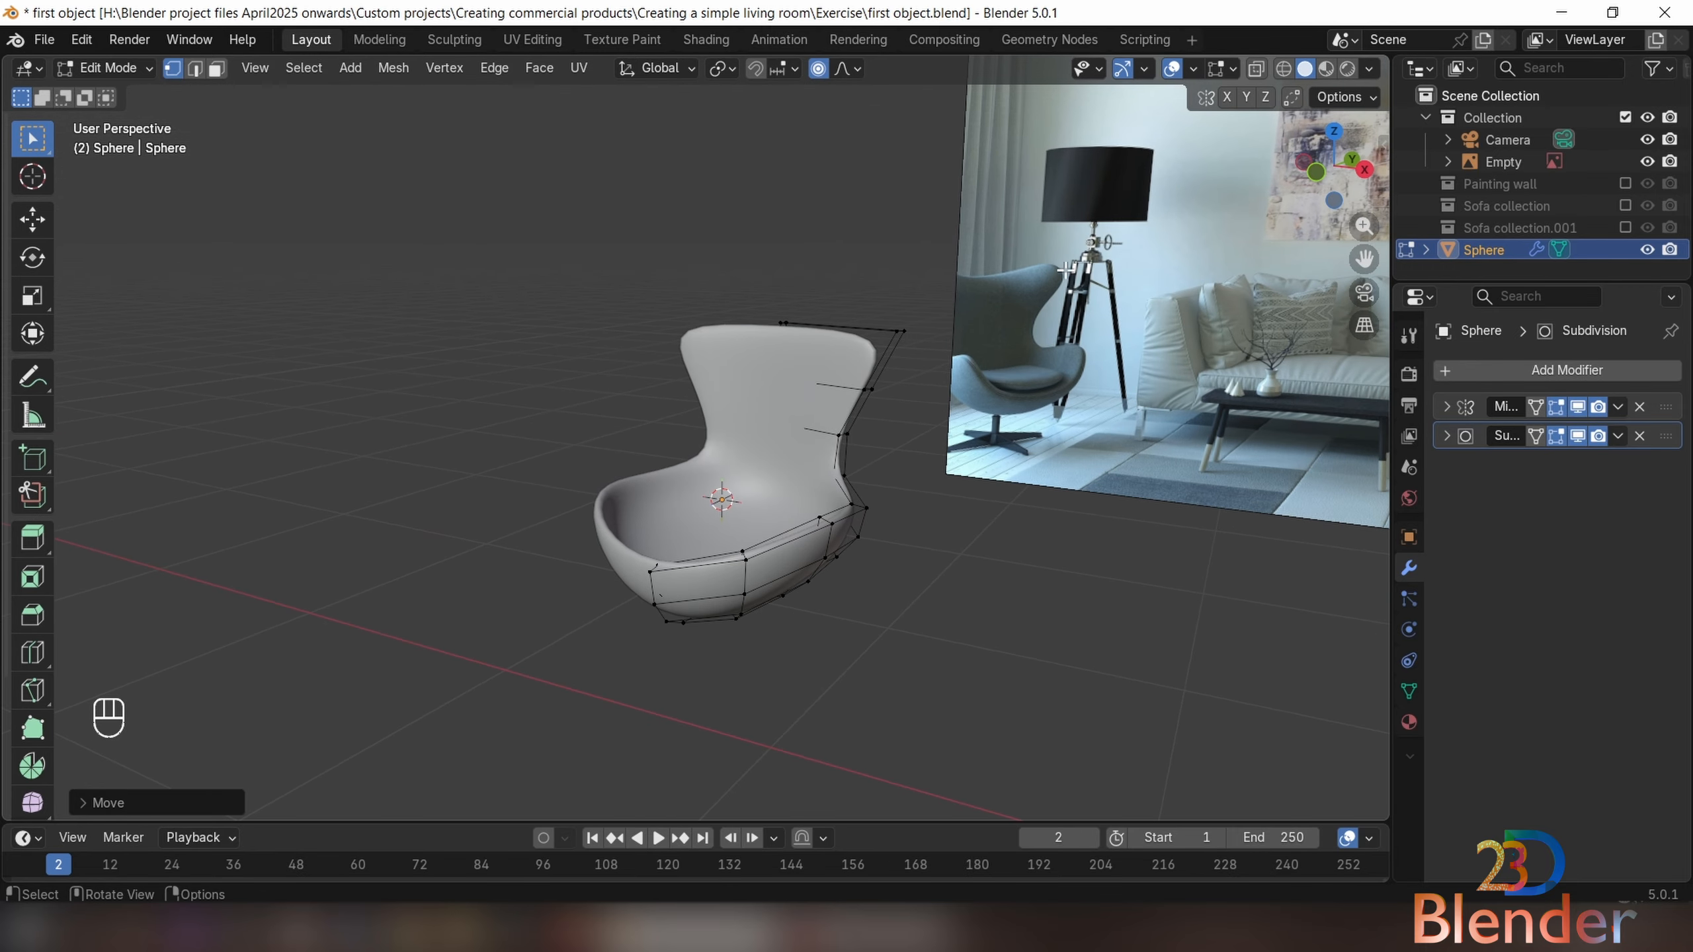
middle_click_drag(970, 361, 781, 343)
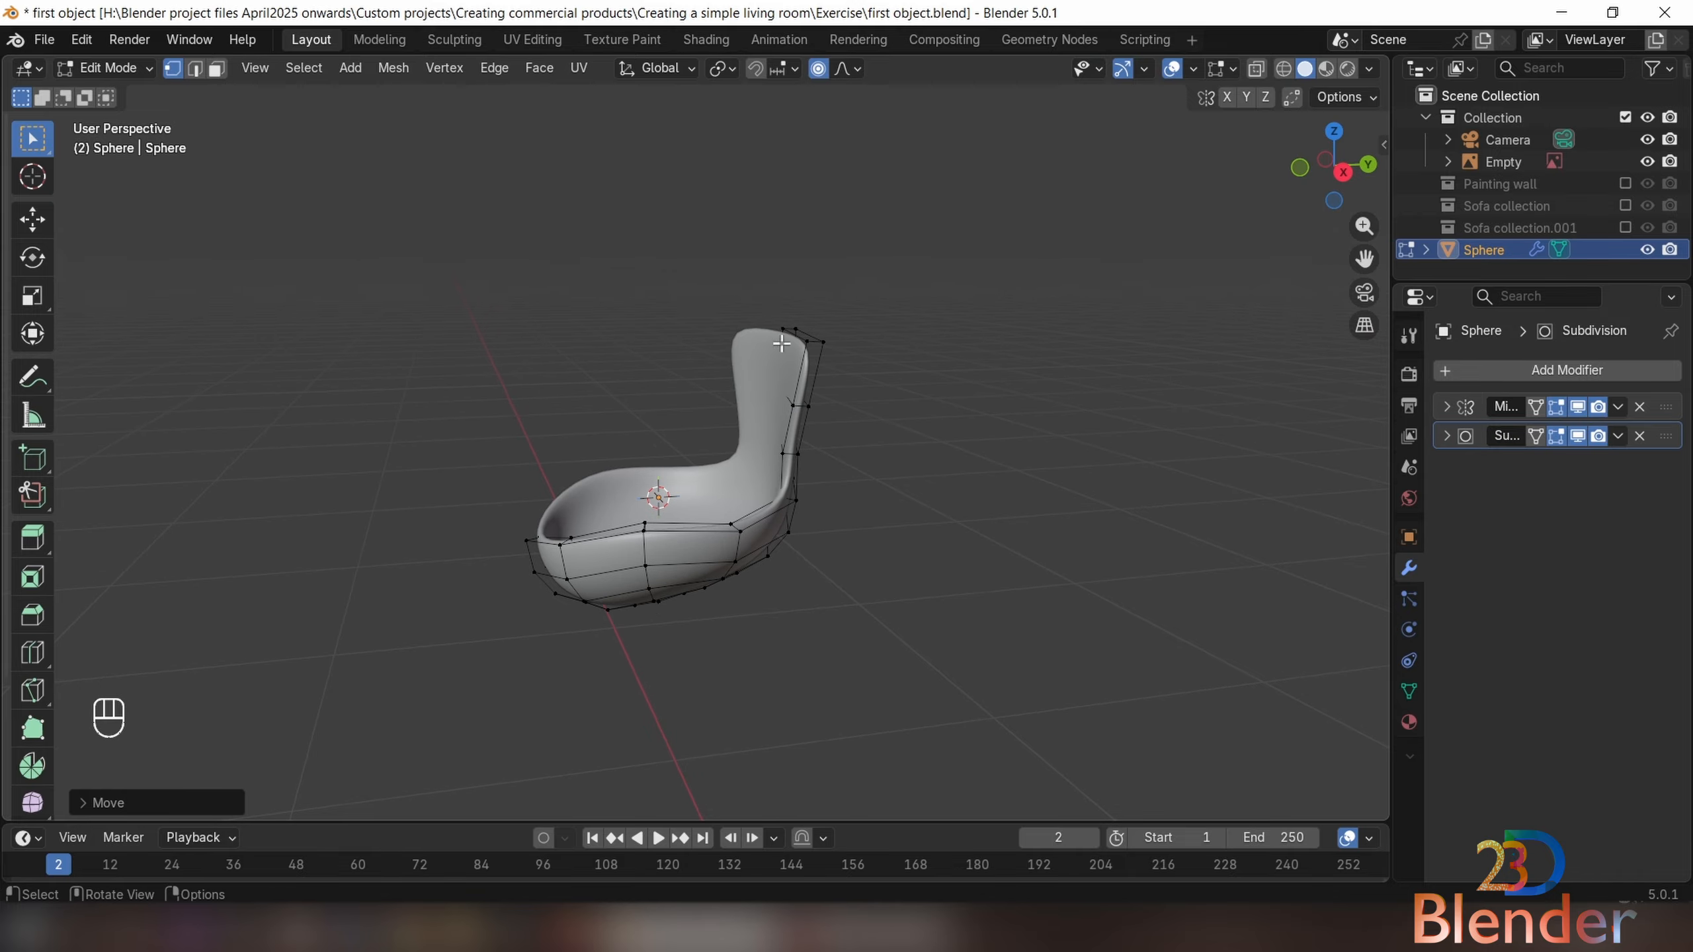
left_click_drag(784, 333, 847, 387)
scroll(847, 386, "up", 1)
middle_click_drag(847, 387, 824, 382)
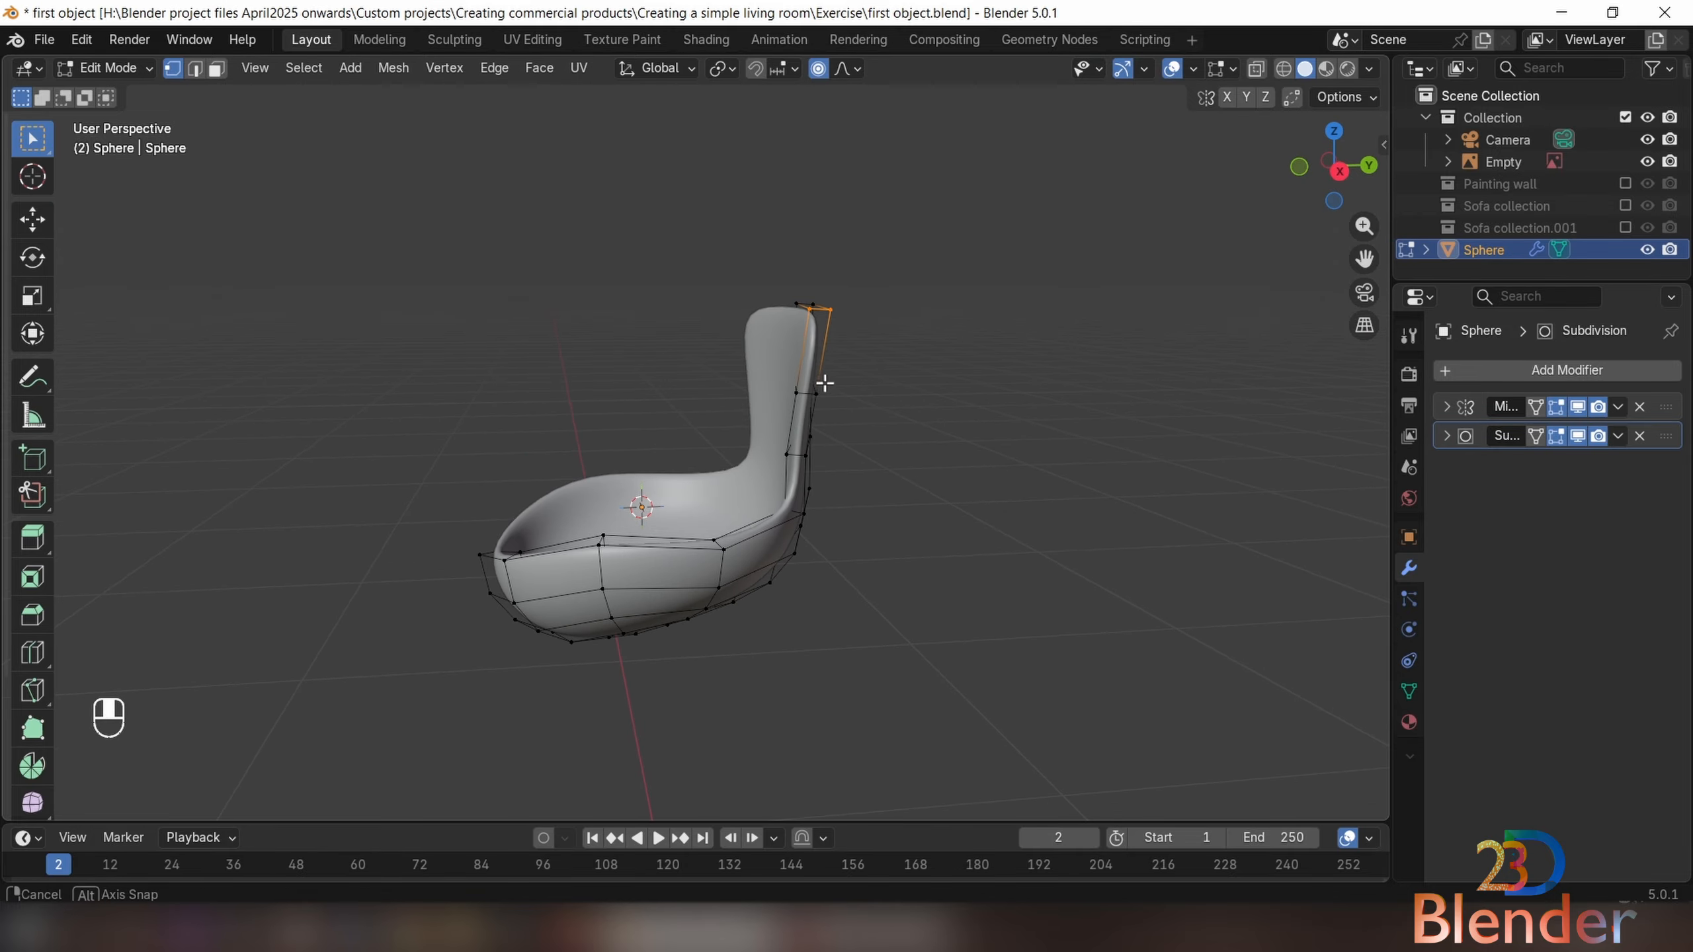
left_click_drag(783, 377, 857, 404, "shift")
middle_click_drag(856, 404, 916, 417)
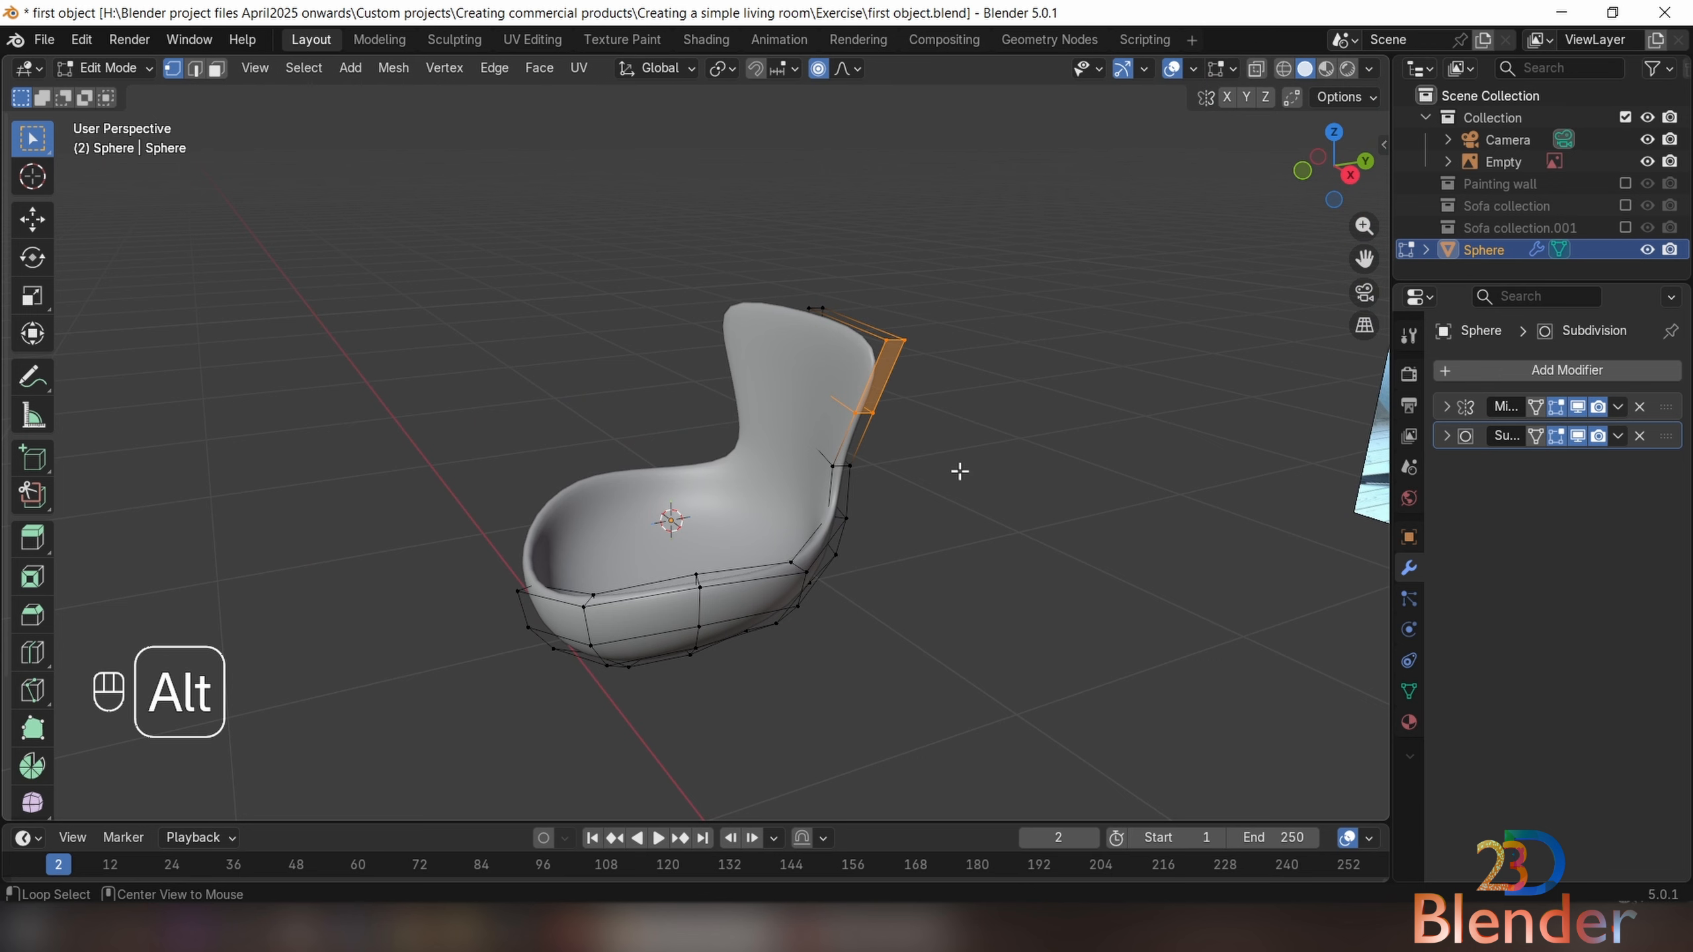
key("alt+s")
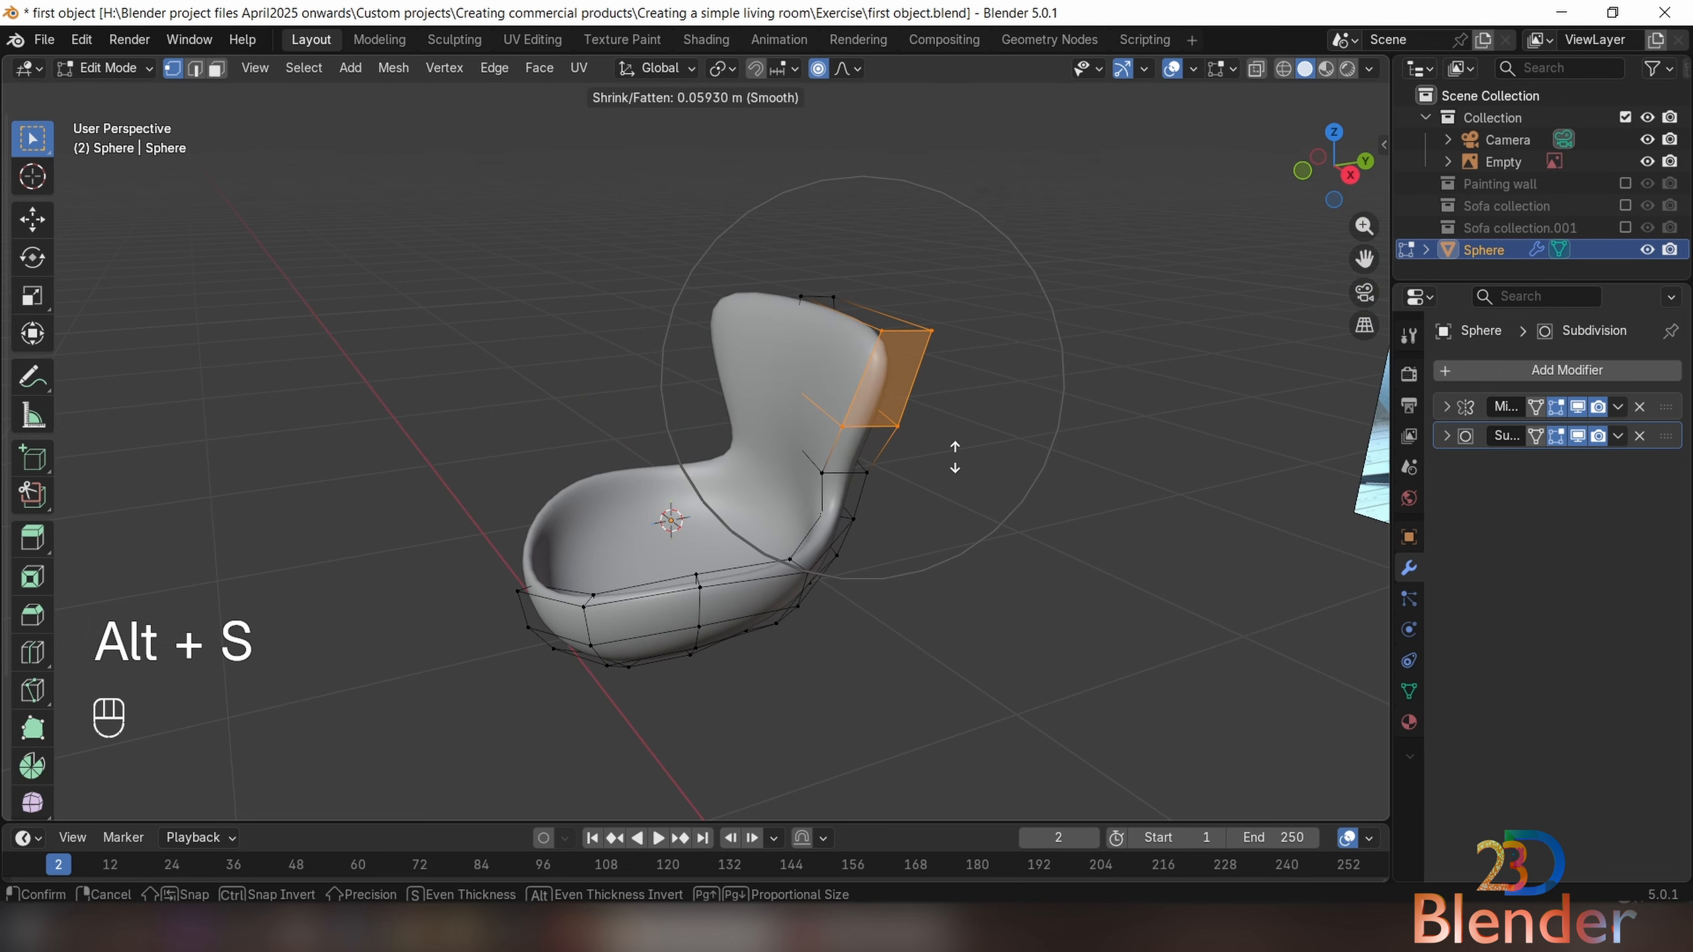
right_click(953, 458)
key("alt+s")
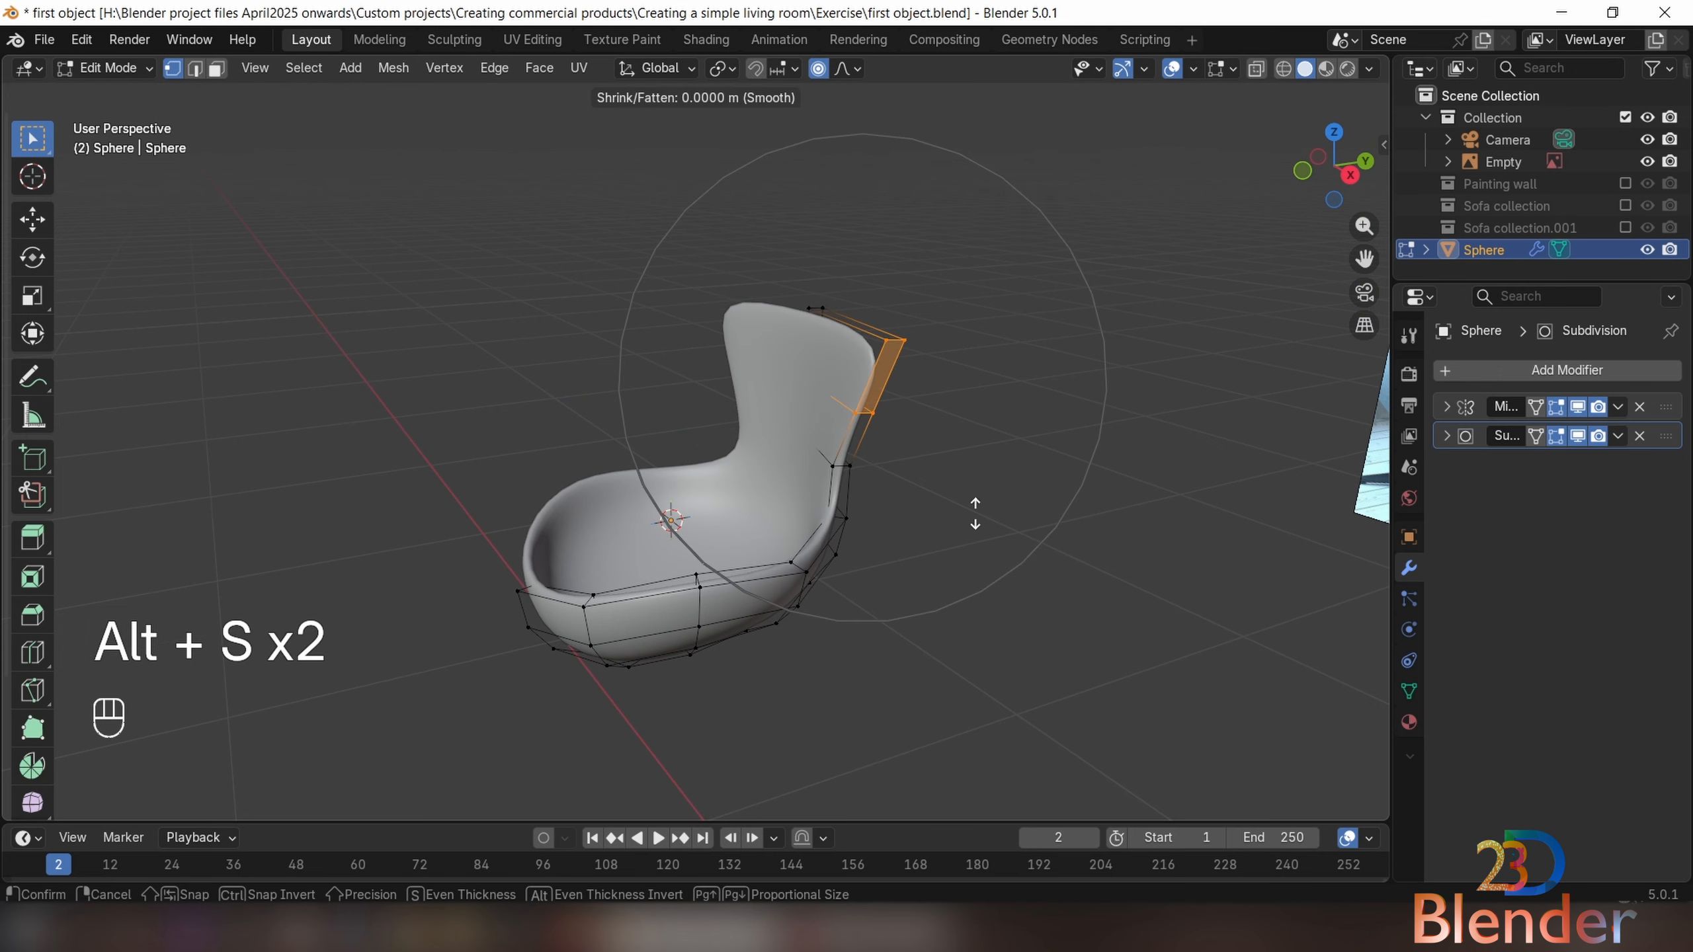
right_click(989, 511)
Fatten the selected upper backrest rim by about 0.05 m using Shrink/Fatten with a smaller proportional radius
middle_click_drag(1005, 510, 779, 453)
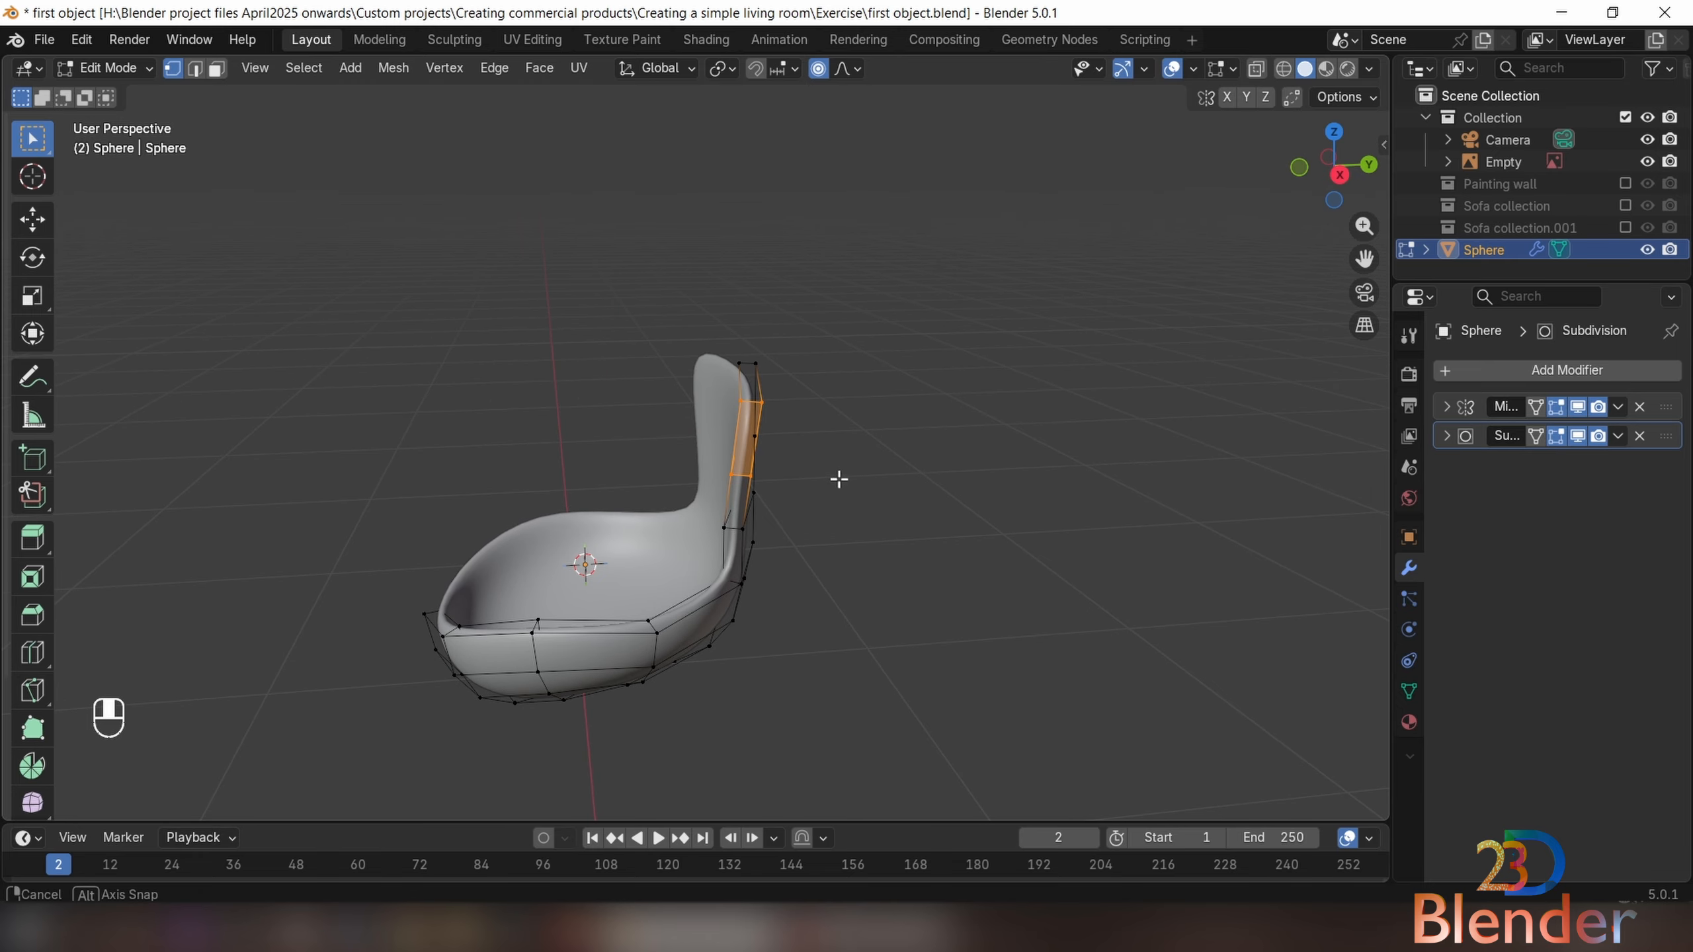
key("alt+s")
scroll(797, 504, "up", 9)
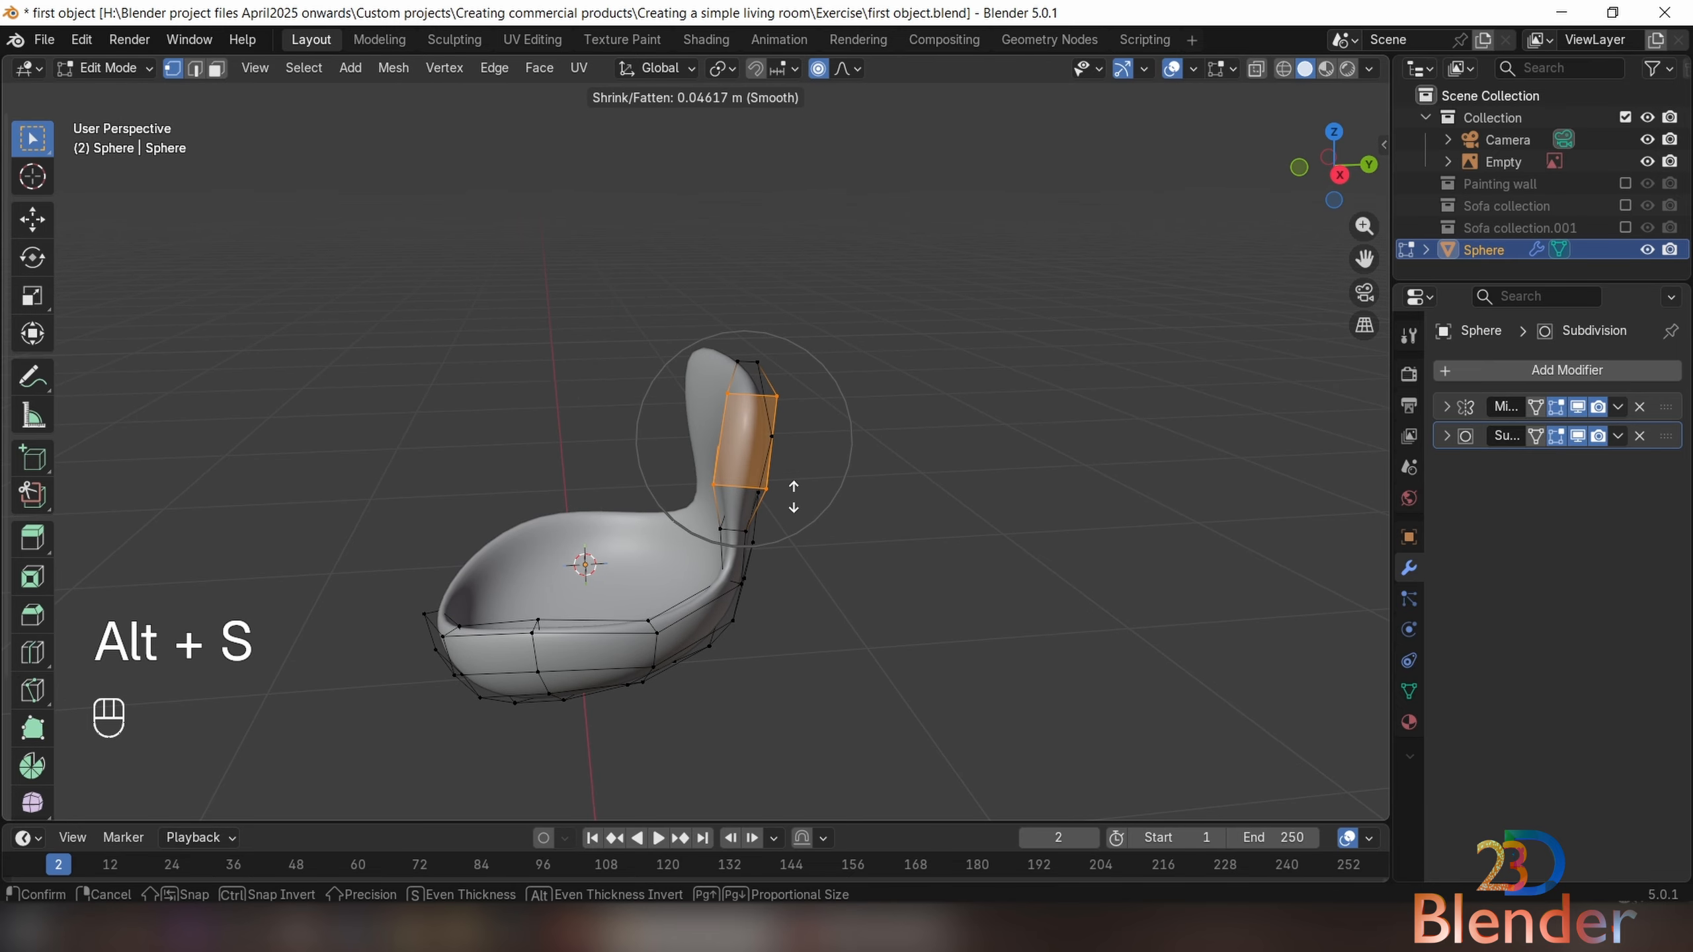
left_click(787, 493)
Select the two front-edge vertices of the upper backrest wing and move them about -0.035 m along Y with a proportional radius of about 0.18 m
middle_click_drag(766, 493, 801, 519)
left_click(739, 500)
left_click(759, 422, "shift")
key("g")
key("y")
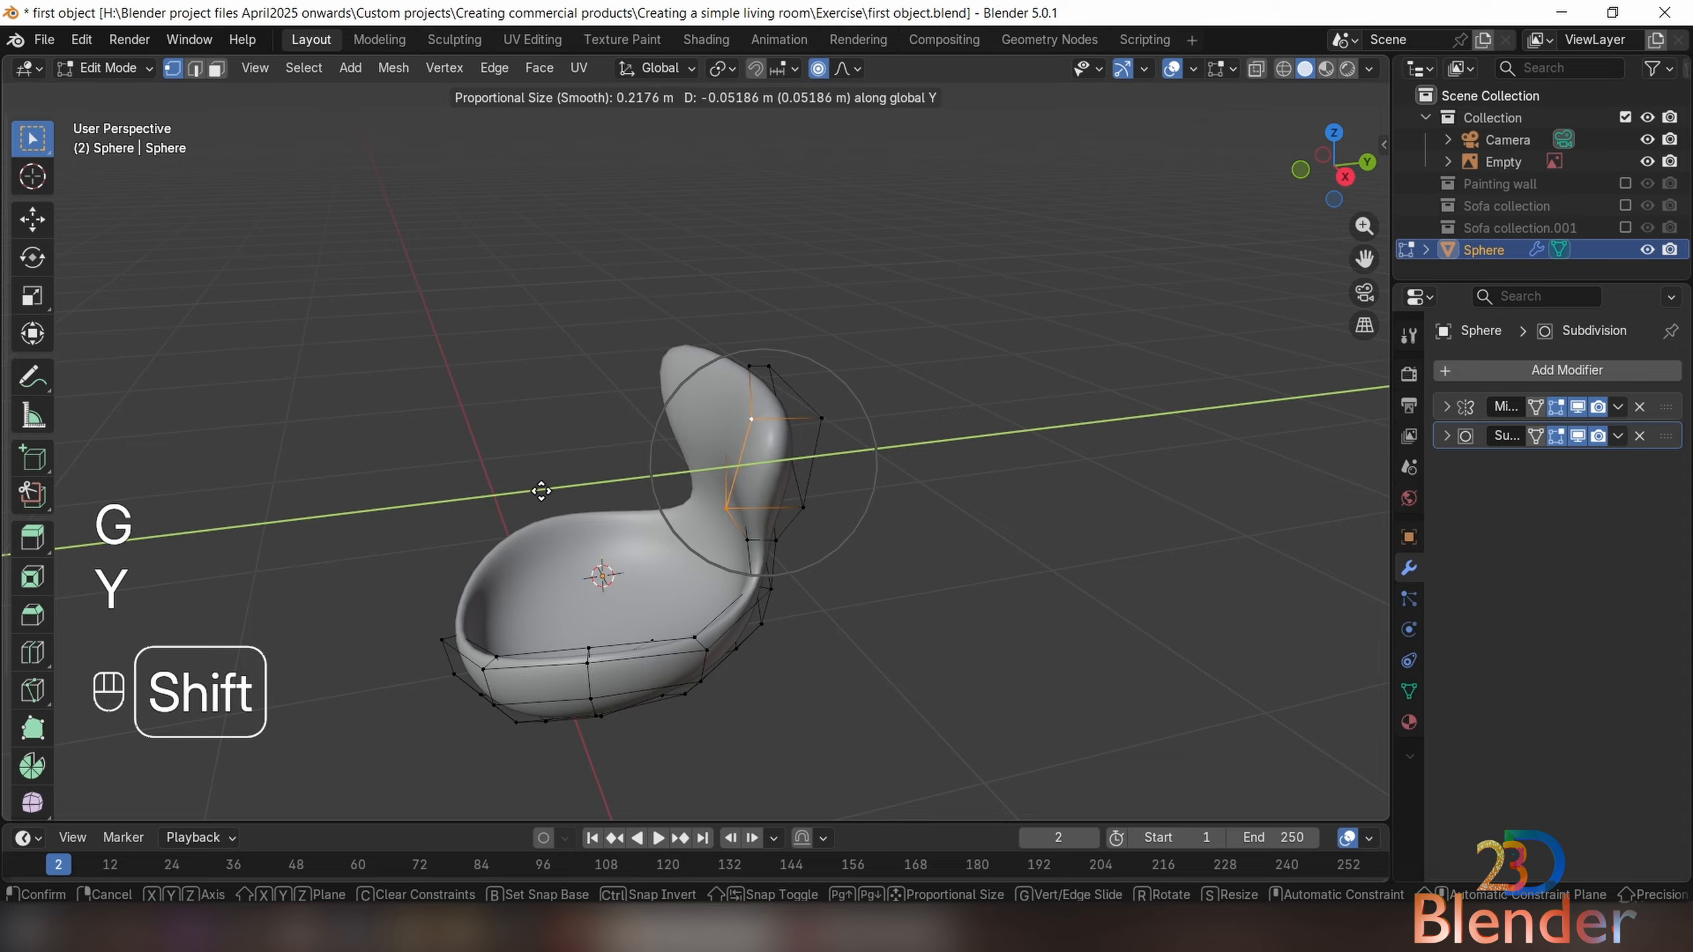
scroll(544, 476, "up", 2)
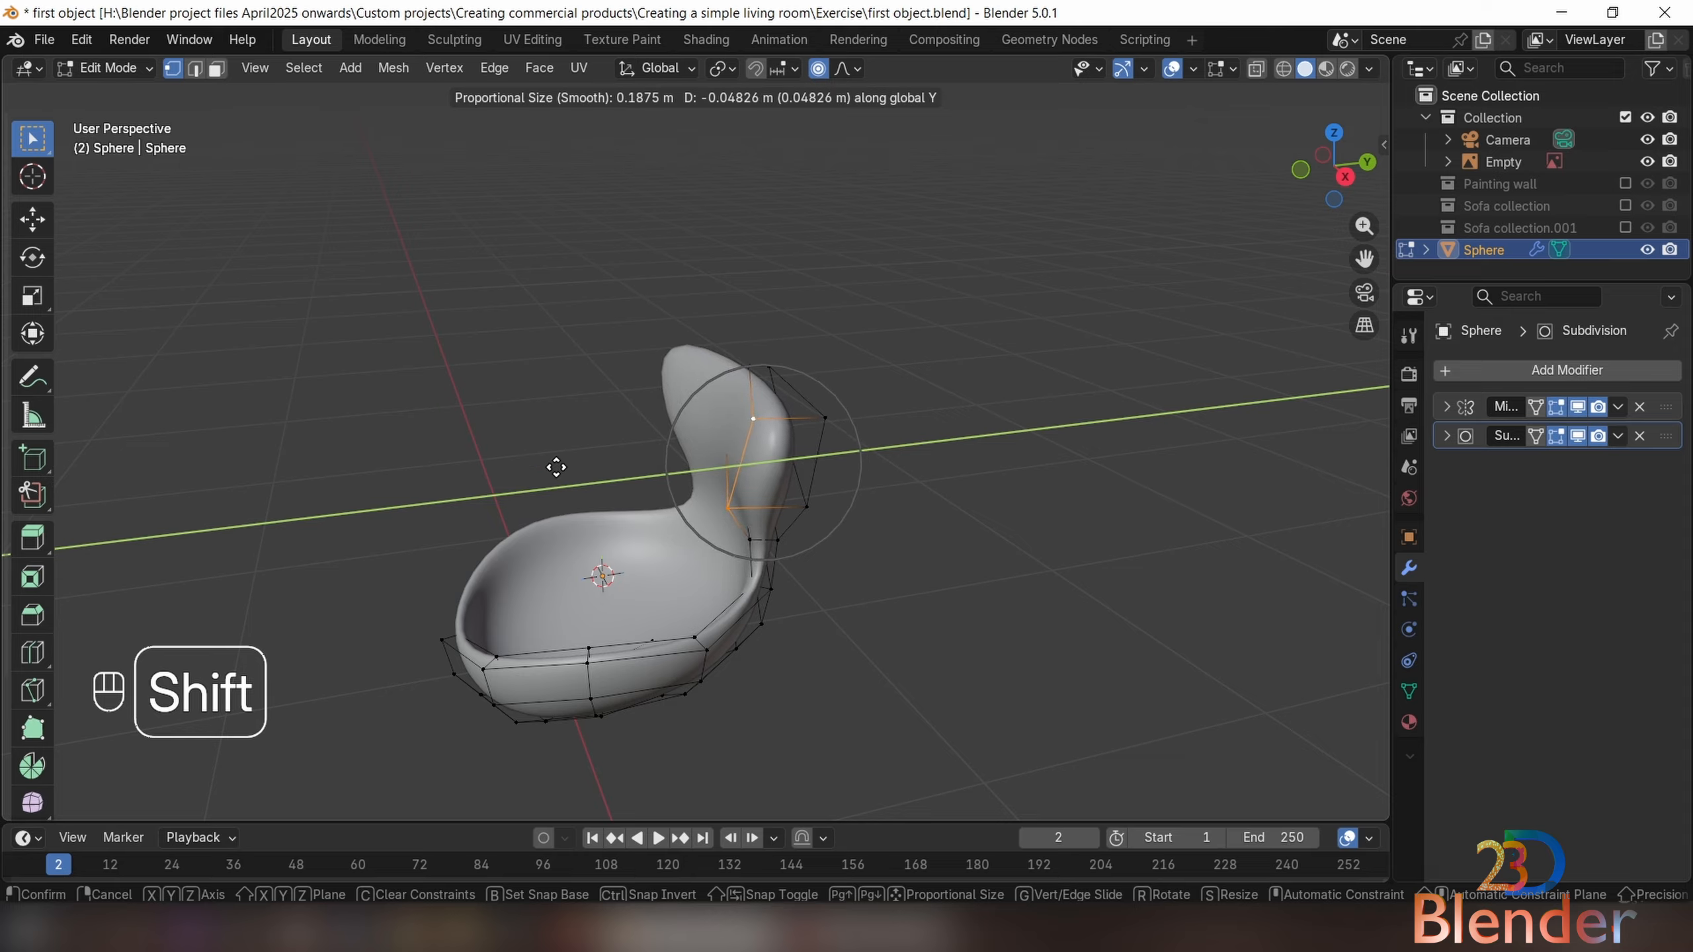
left_click(587, 452)
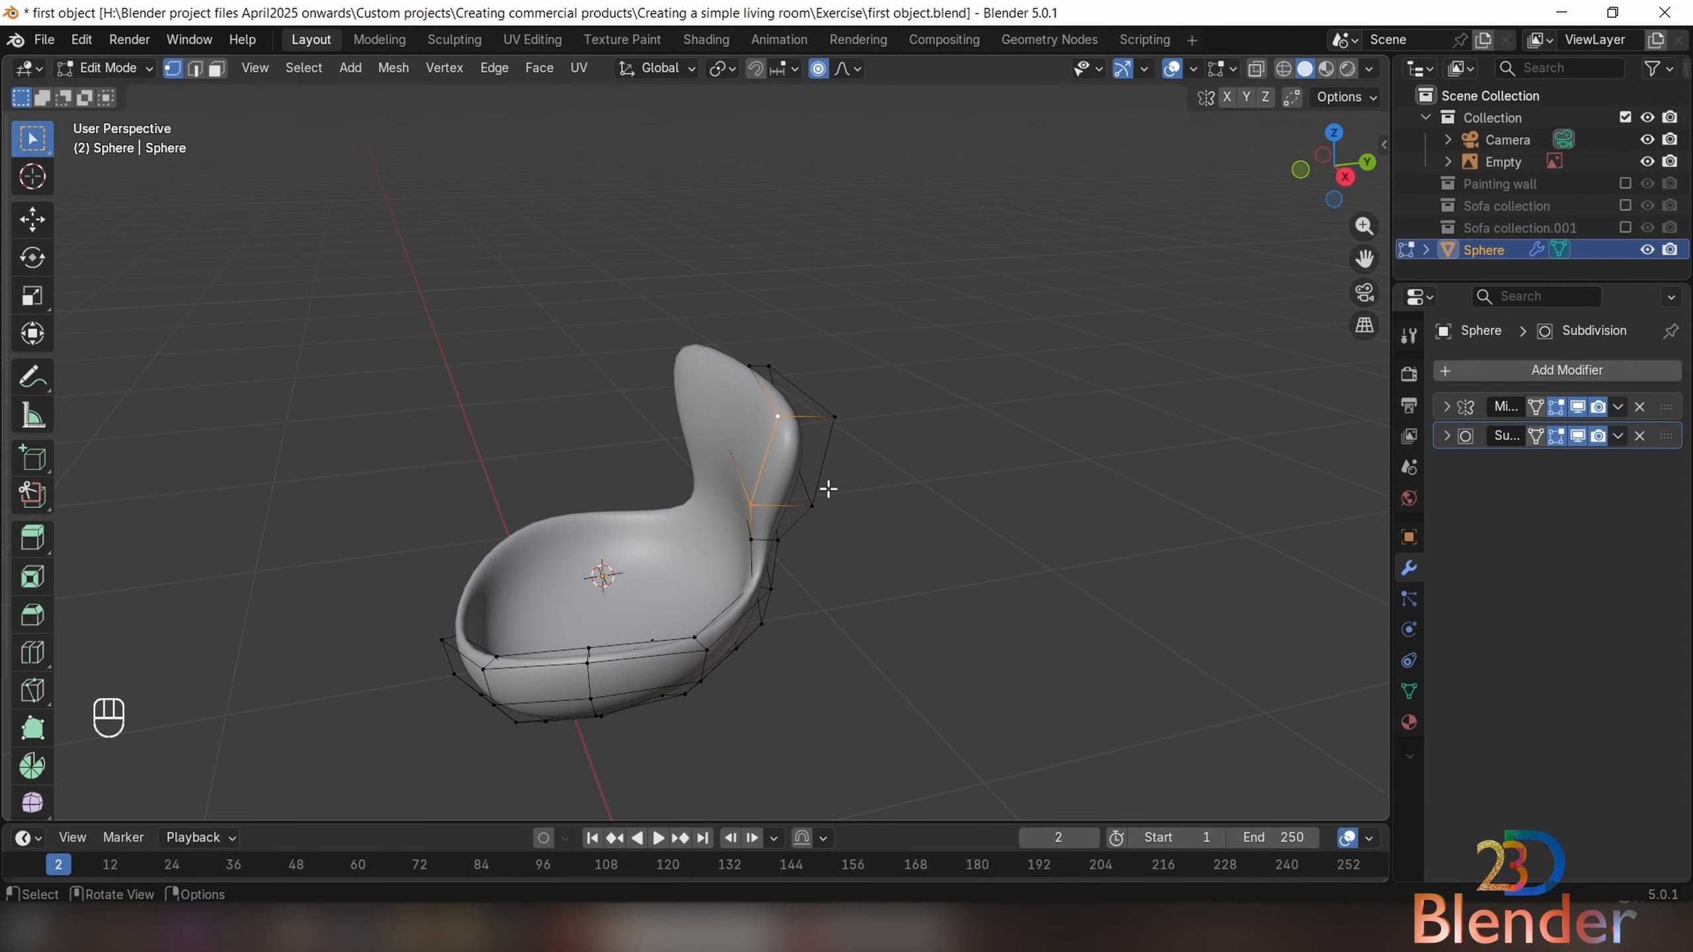
key("g")
key("y")
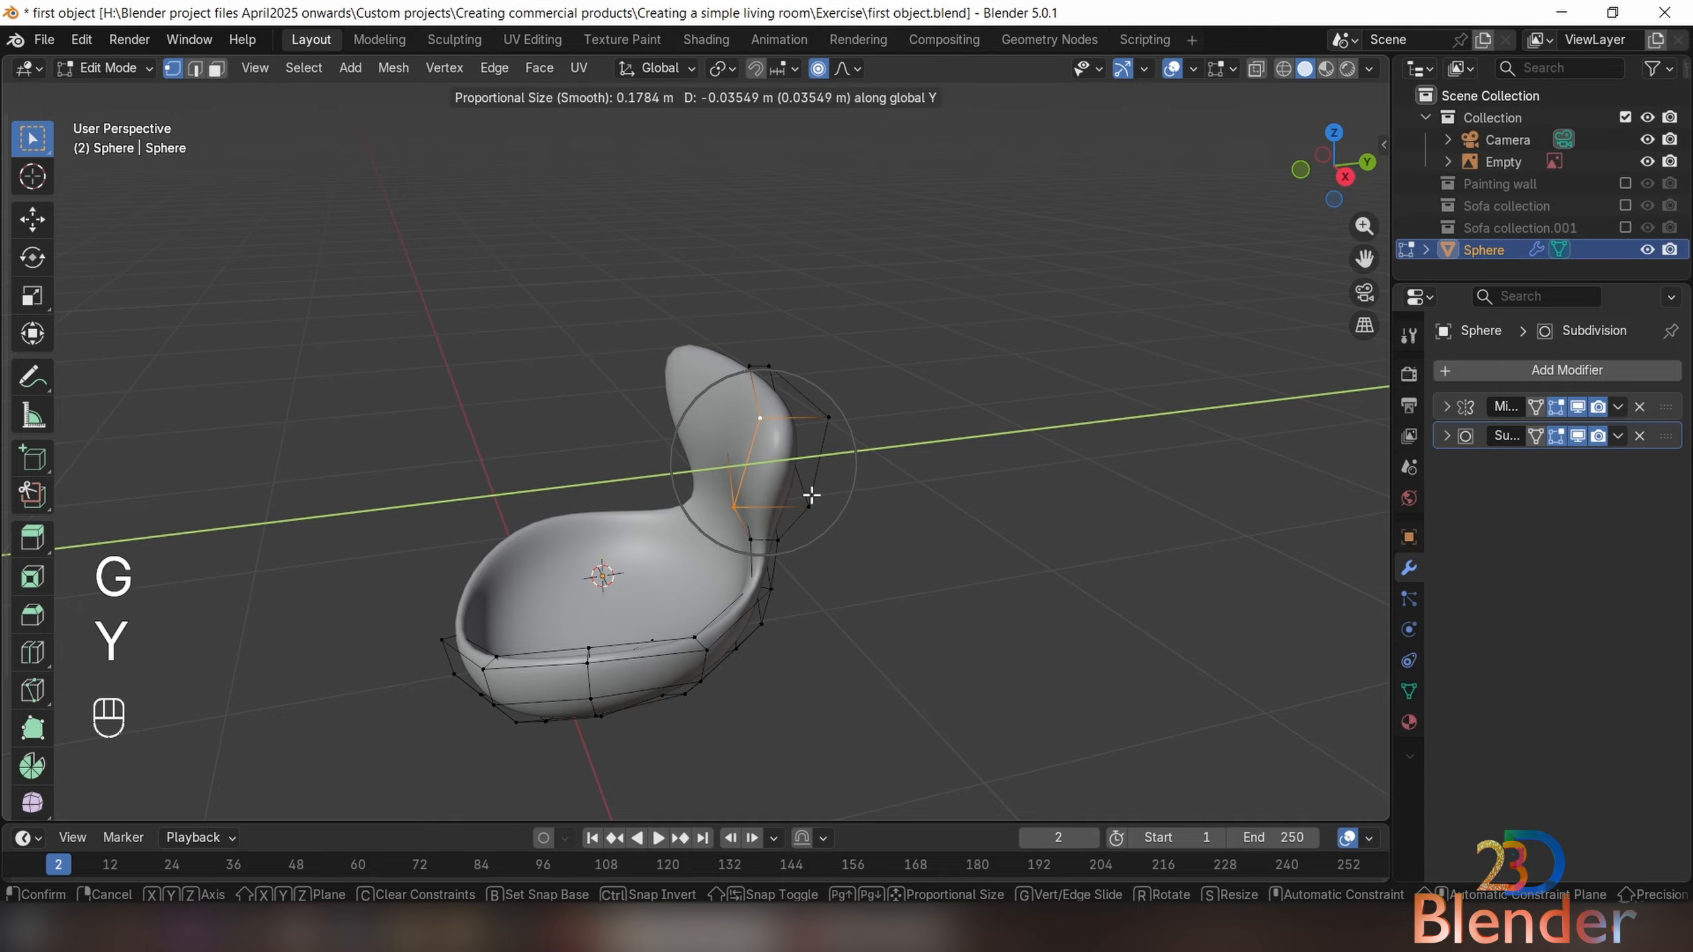
left_click(811, 494)
middle_click_drag(812, 494, 744, 307)
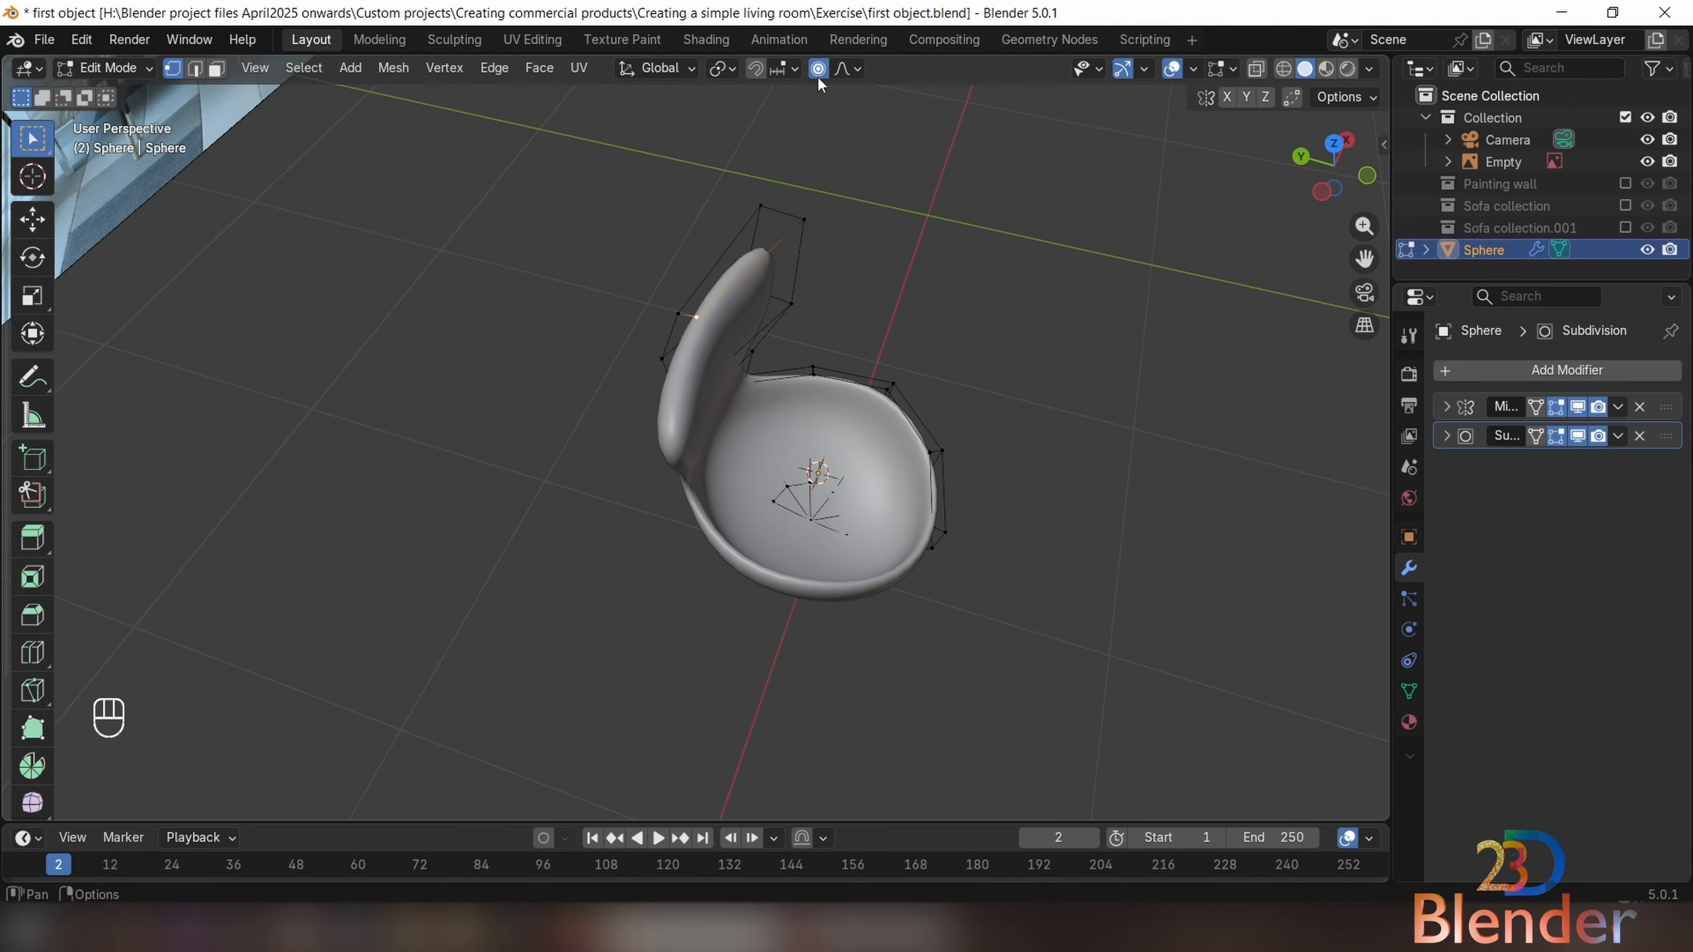
key("g")
key("g")
right_click(938, 546)
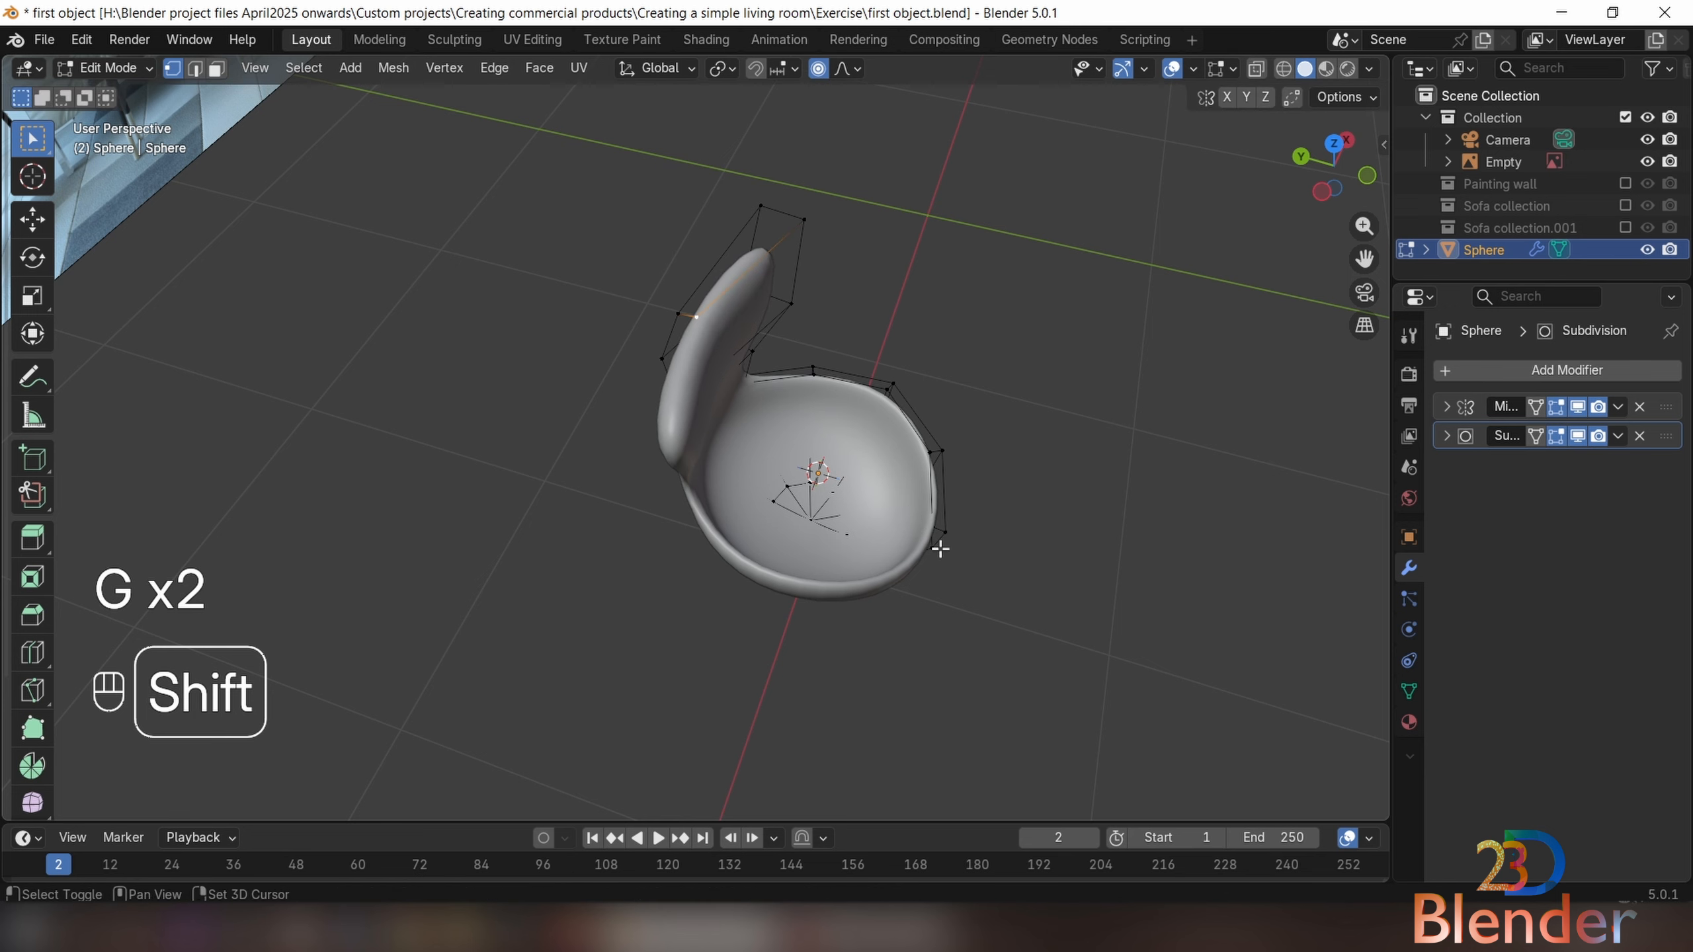
With X-ray display on, slide the selected vertex of the backrest wing down along its edge using Vertex Slide
key("alt+z")
middle_click_drag(743, 399, 720, 375)
scroll(707, 331, "up", 4)
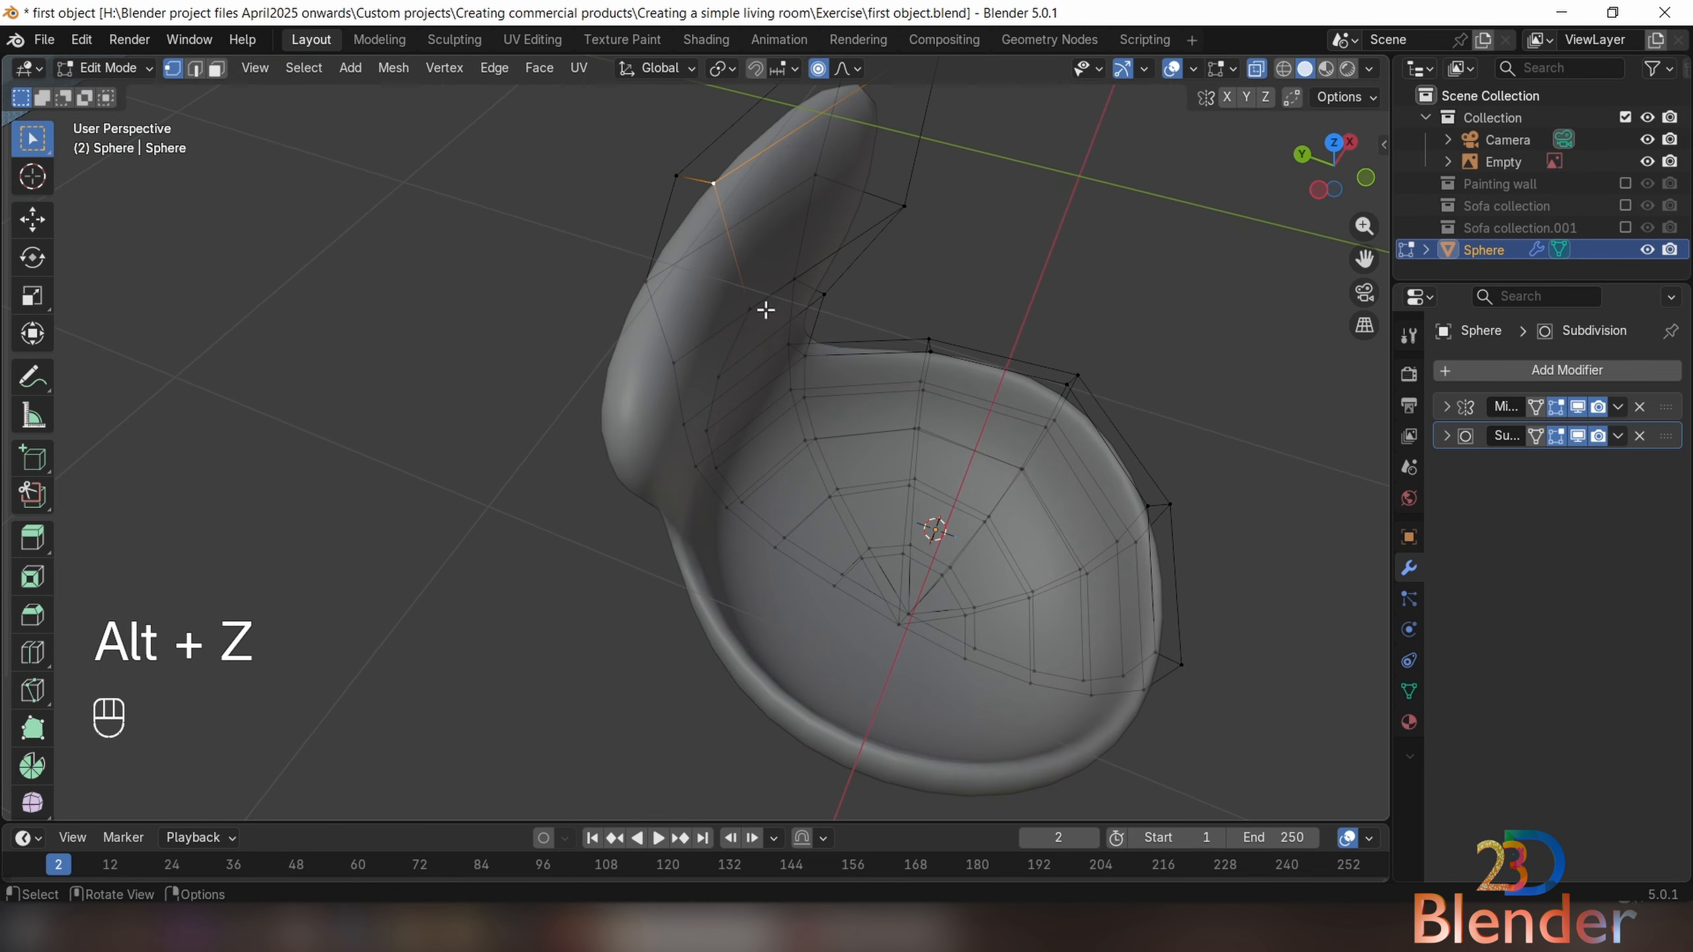
middle_click_drag(763, 310, 797, 382, "shift")
scroll(763, 450, "up", 2)
key("g")
key("g")
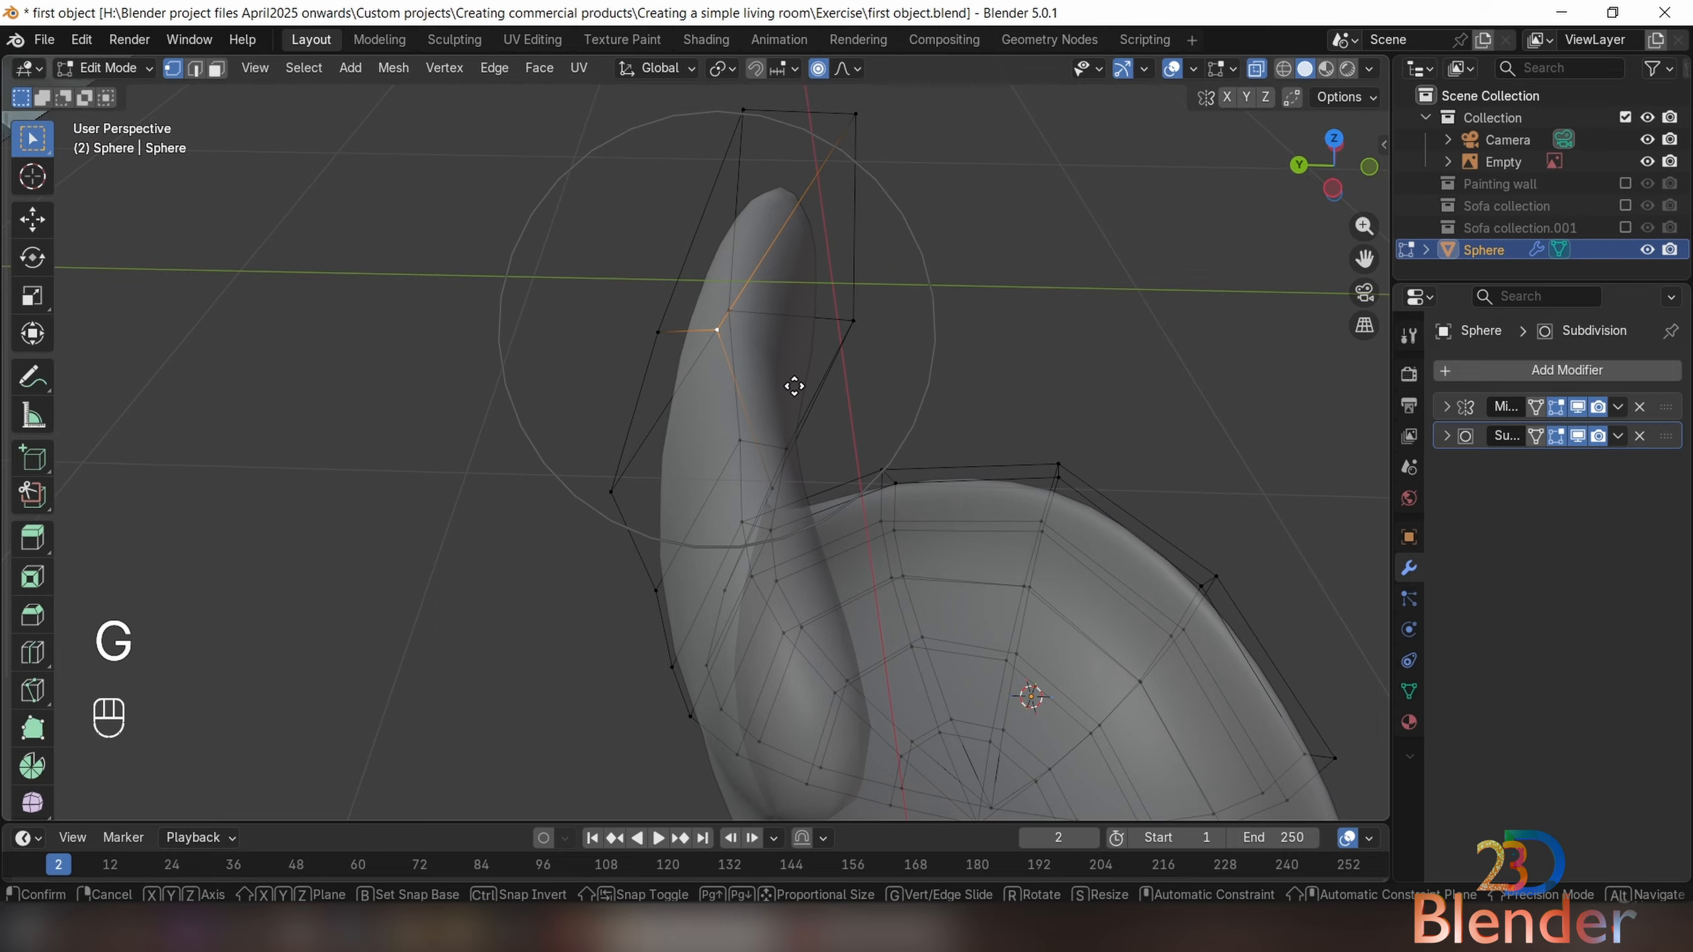
left_click(841, 413)
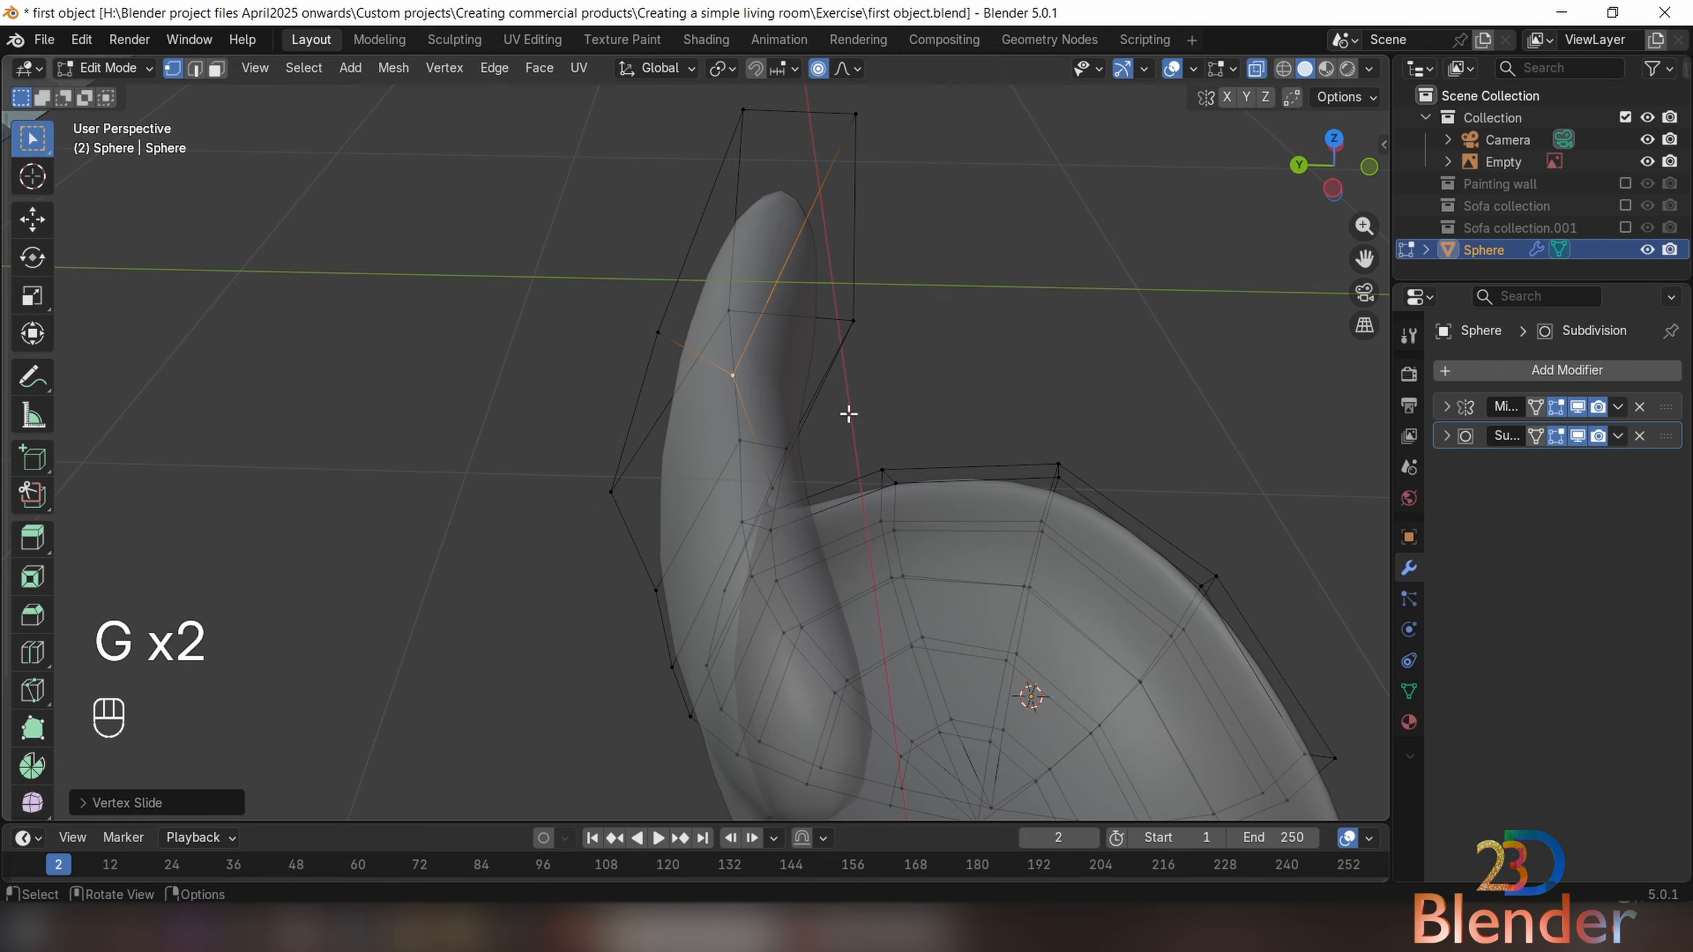
In solid display, slide the wing vertex again along its edge and fine-tune its position along the Y axis
mouse_move(846, 408)
middle_mouse_down()
mouse_move(793, 427)
mouse_move(865, 493)
mouse_move(824, 430)
mouse_move(796, 426)
mouse_move(748, 430)
mouse_move(702, 502)
mouse_move(797, 484)
mouse_move(776, 452)
mouse_move(827, 476)
middle_mouse_up()
key("alt+z")
key("g")
key("g")
left_click(819, 469)
scroll(702, 502, "down", 3)
key("g")
key("y")
key("h")
left_click(995, 512, "shift")
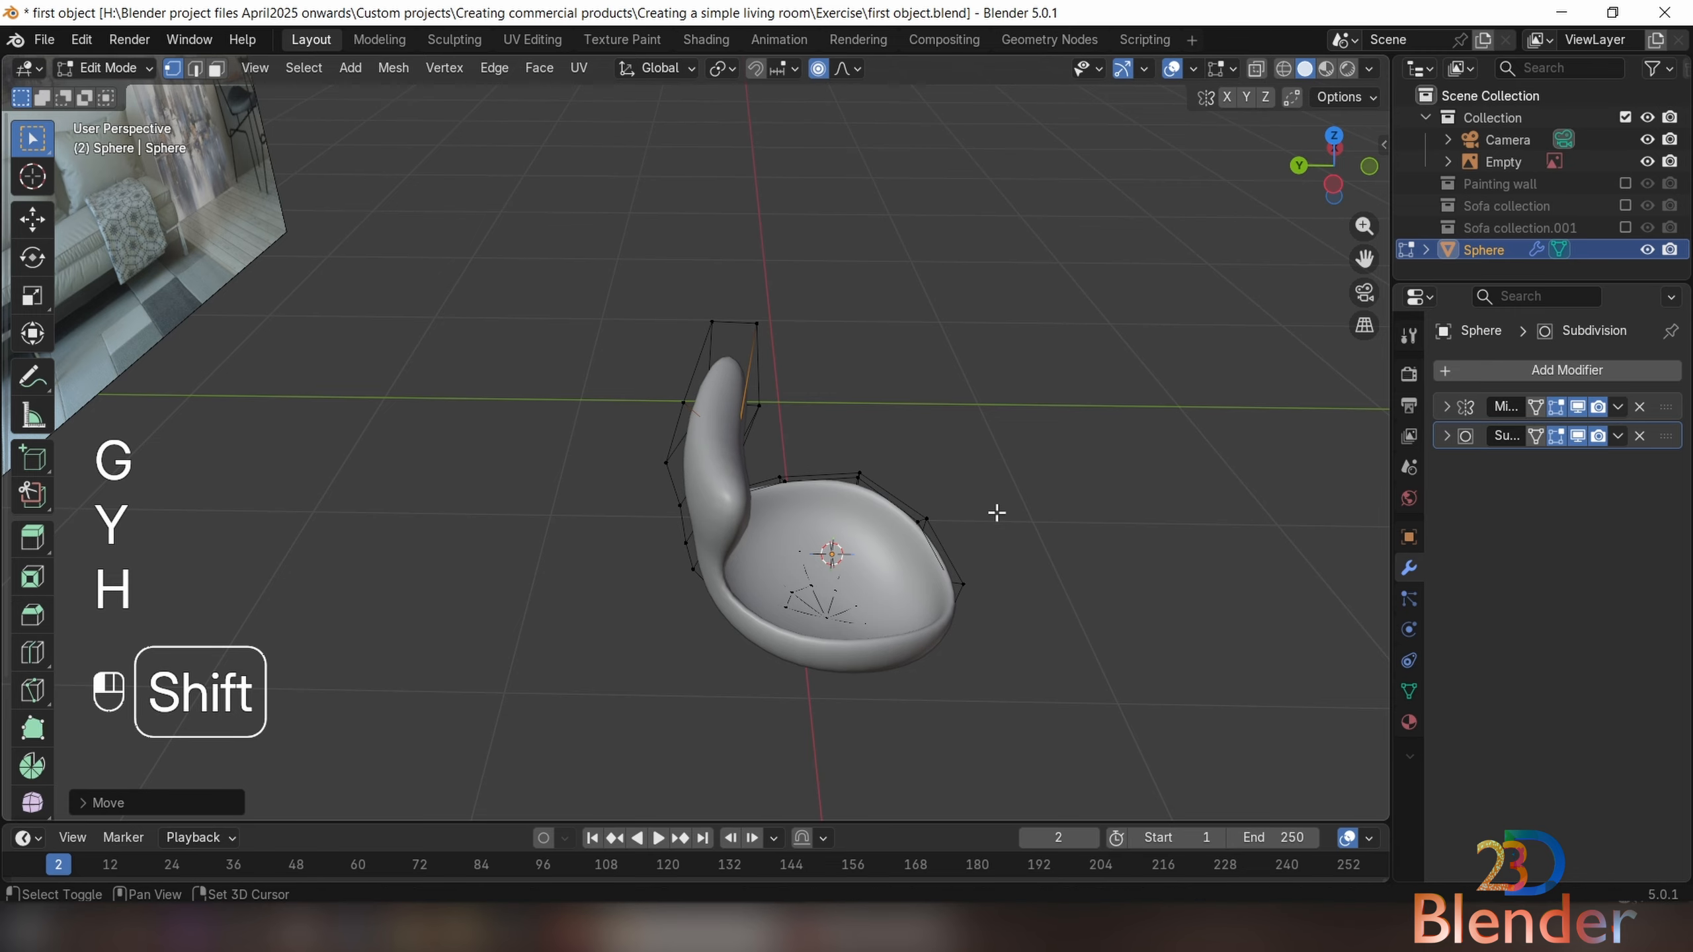
Check the whole chair in Object Mode and select the front rim's vertices at the centre seam, working in front view
middle_click_drag(996, 512, 390, 293)
key("Tab")
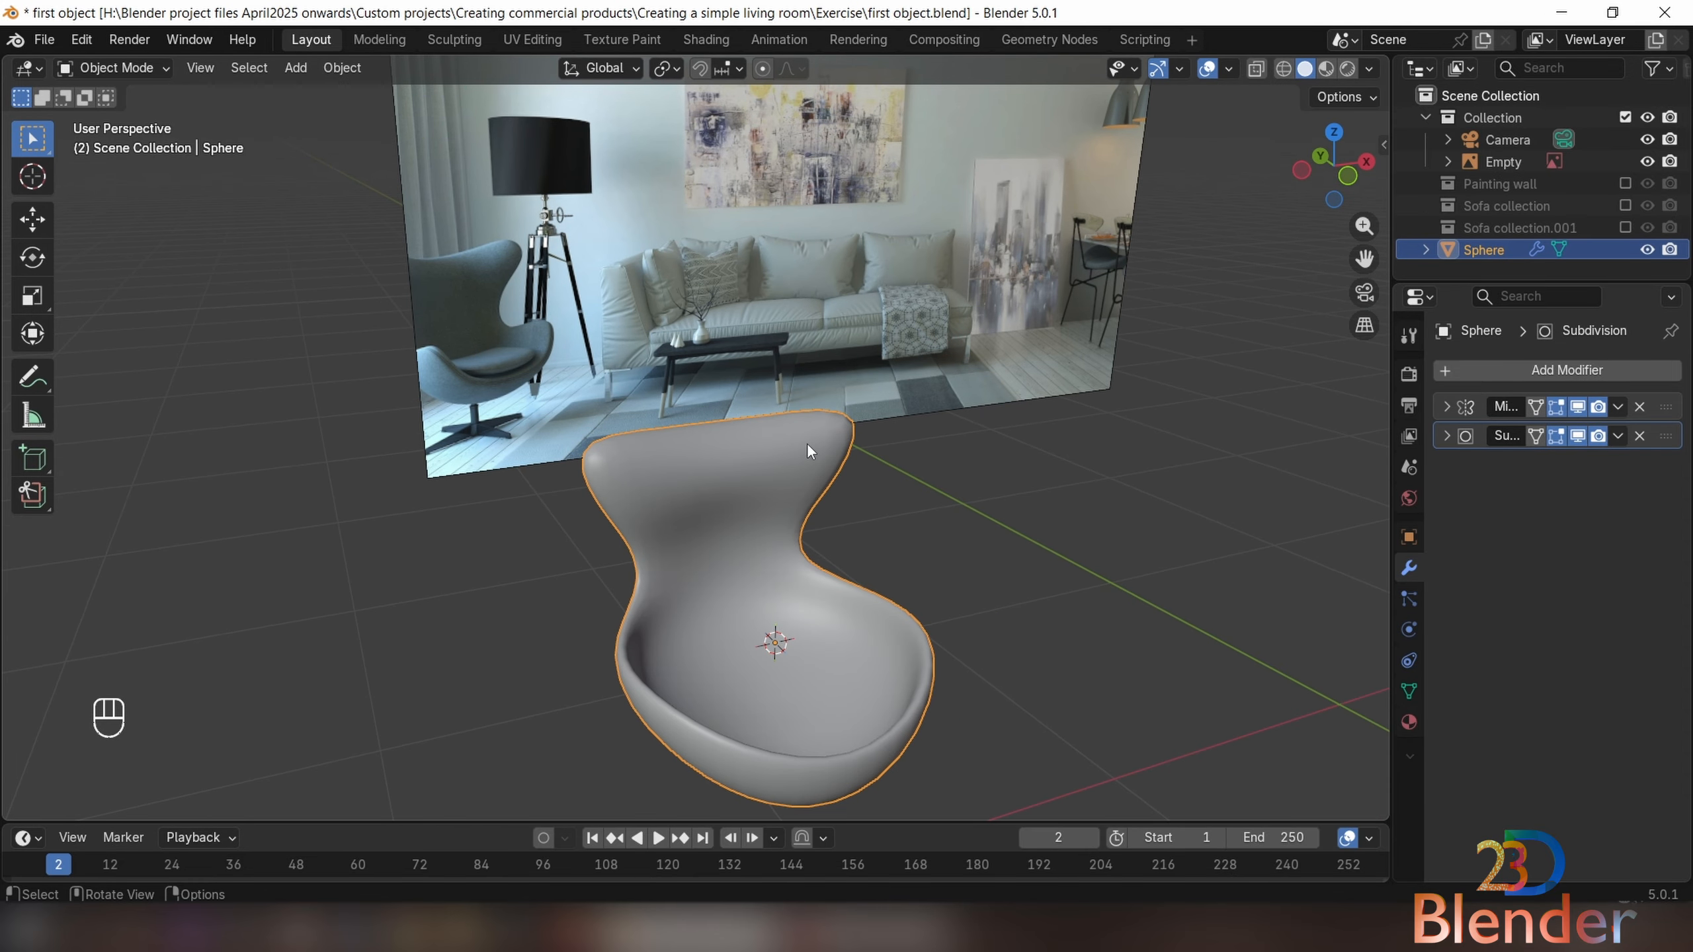
middle_click_drag(806, 442, 918, 461)
middle_click_drag(924, 560, 703, 395)
key("Tab")
mouse_move(805, 438)
middle_mouse_down()
mouse_move(744, 480)
mouse_move(853, 502)
mouse_move(829, 429)
middle_mouse_up()
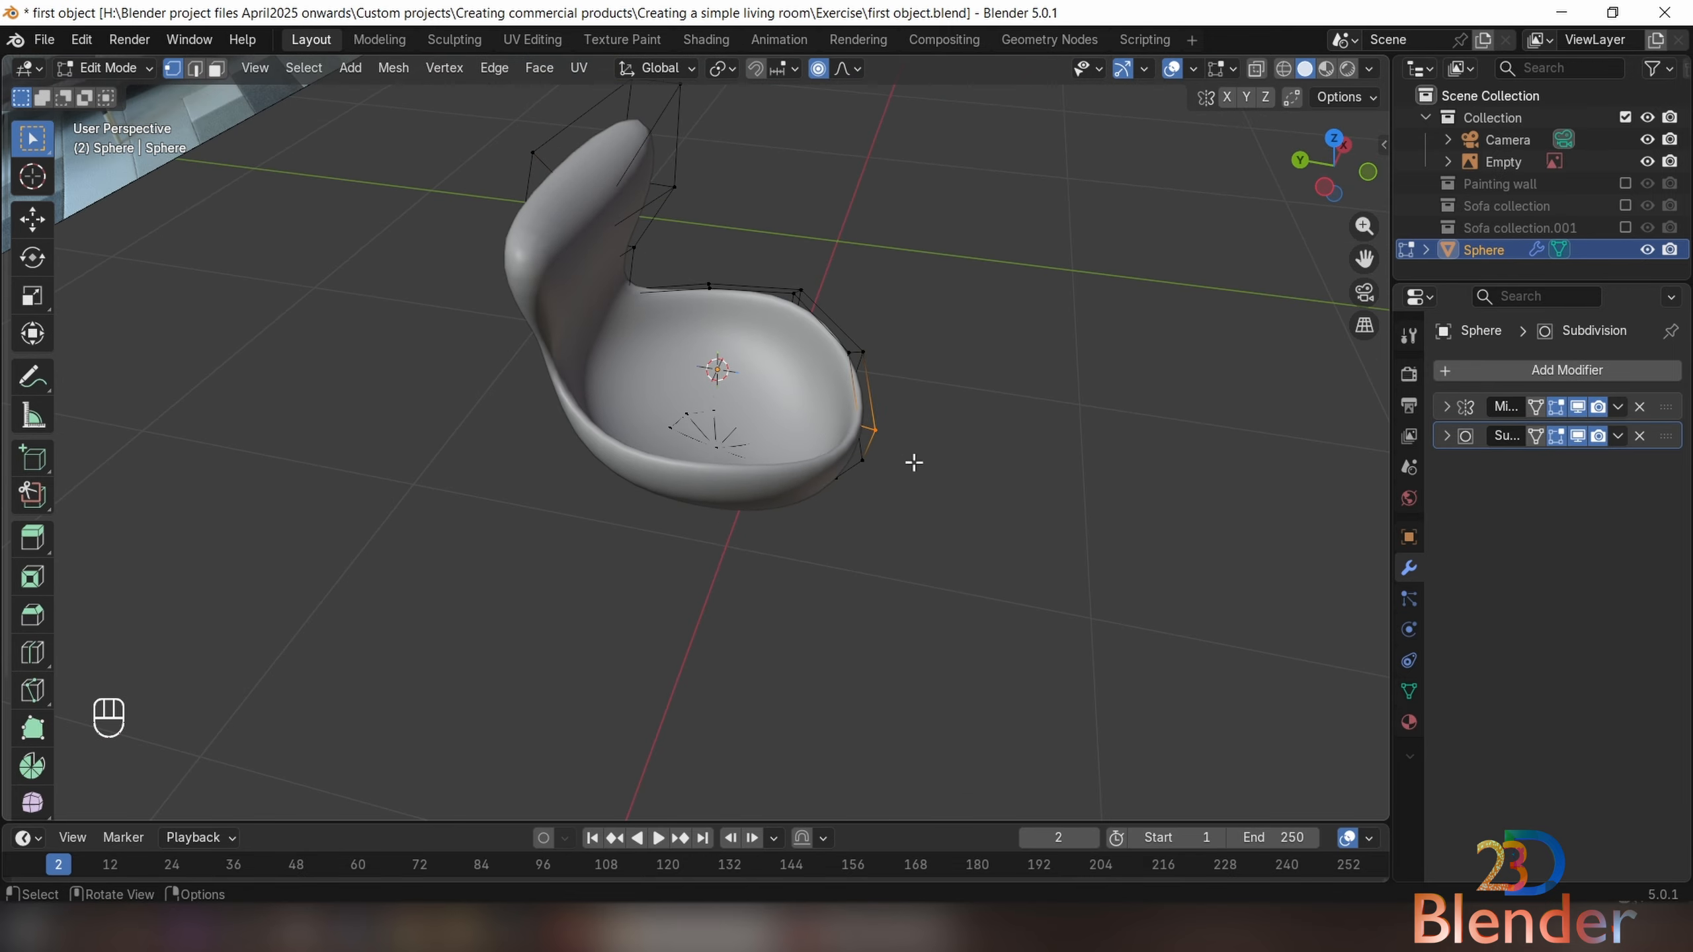
middle_click_drag(914, 462, 749, 402)
key("KP_1")
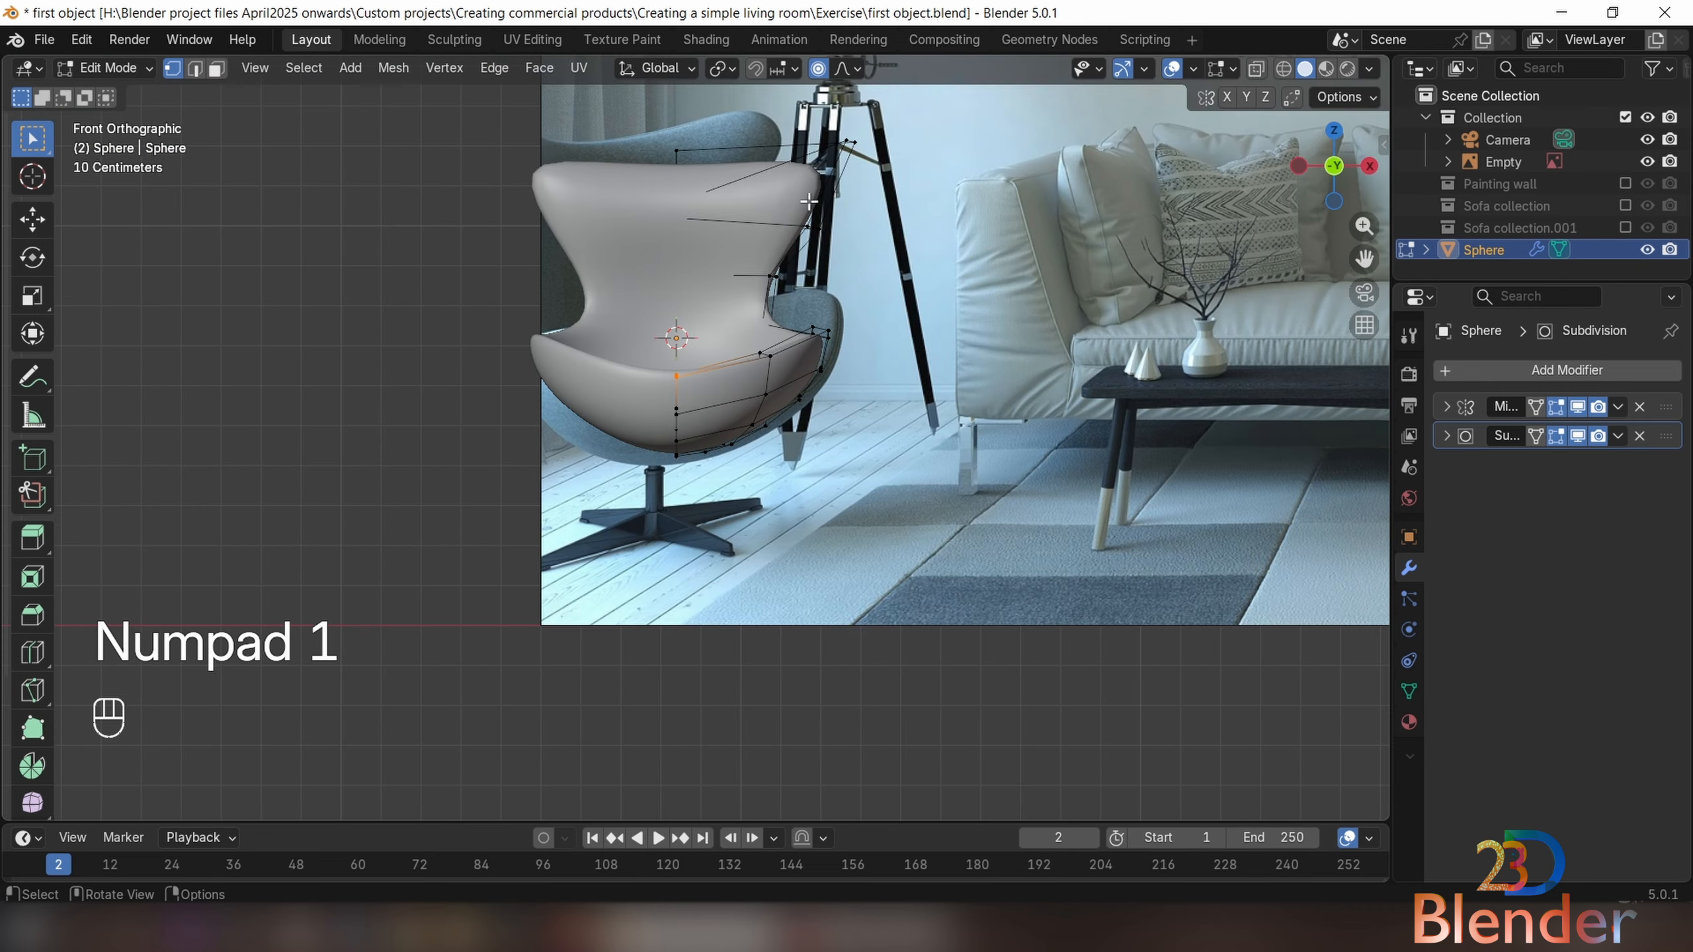
key("g")
scroll(763, 201, "down", 7)
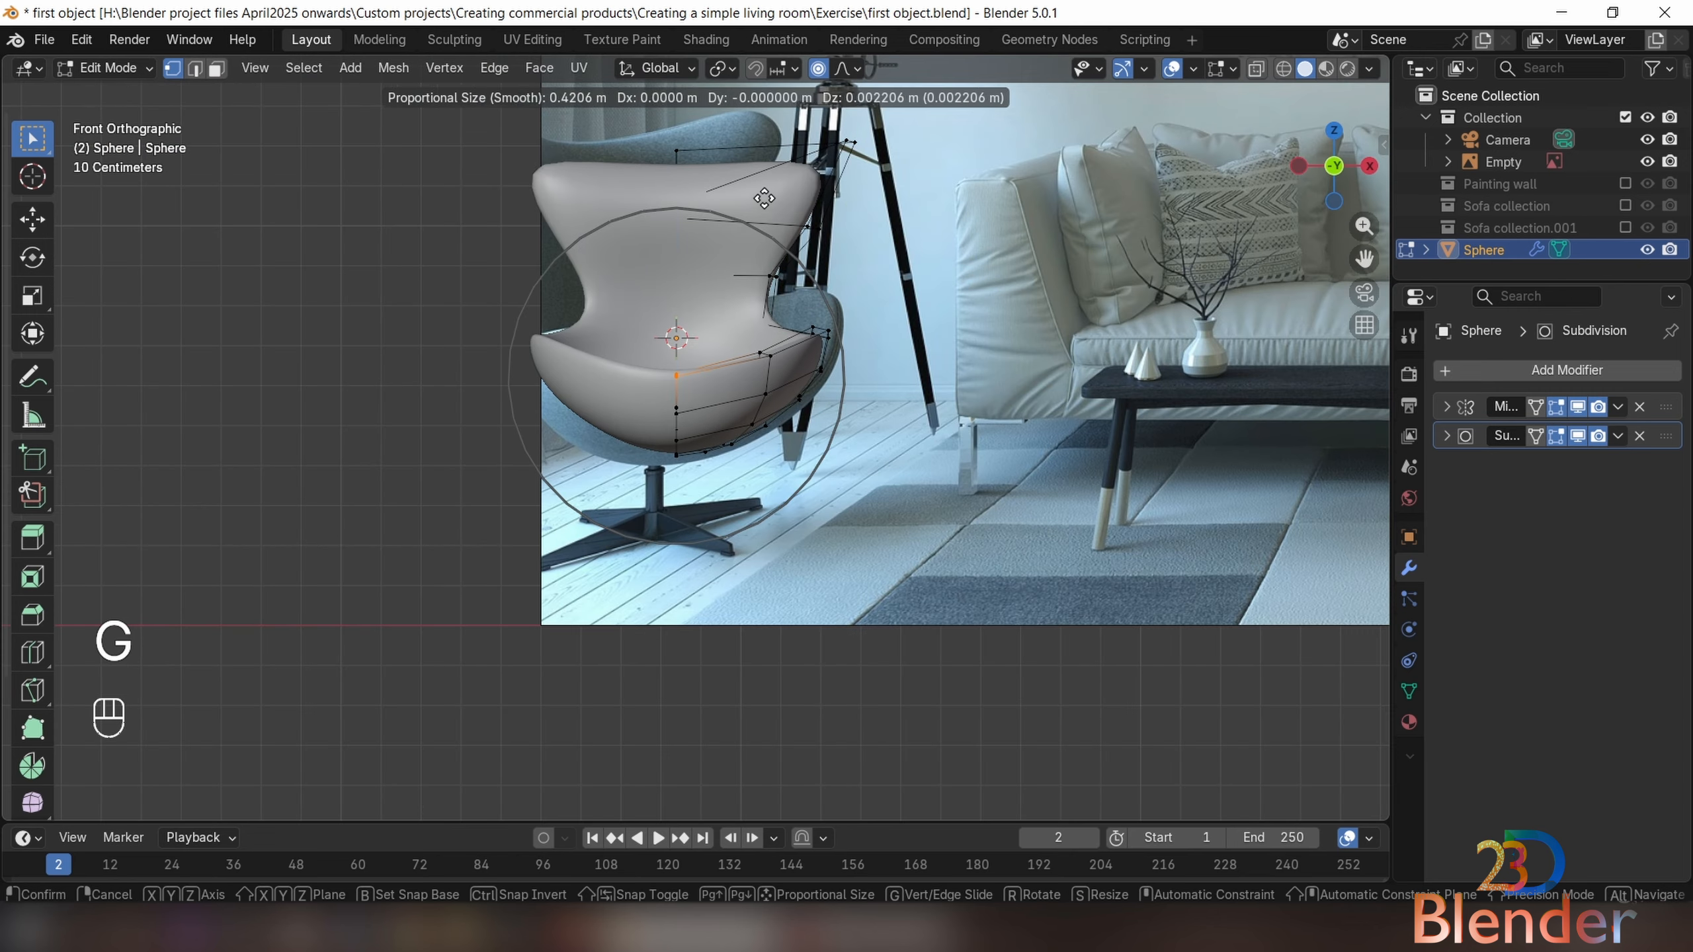
key("z")
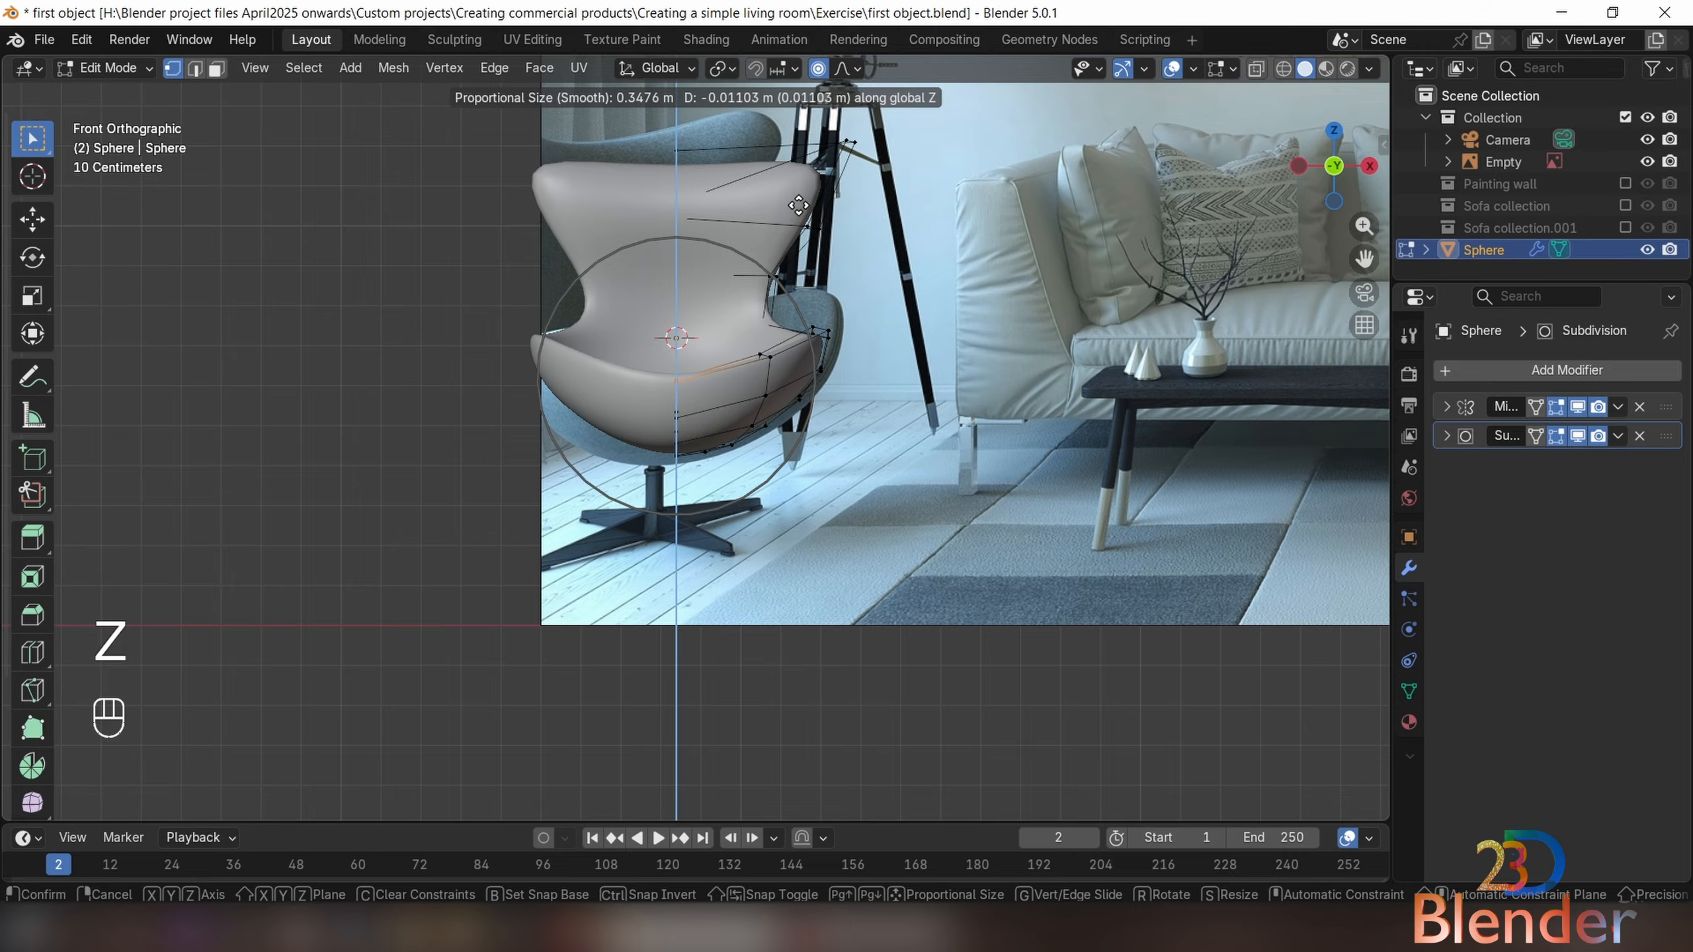
scroll(773, 253, "down", 3)
left_click(797, 274)
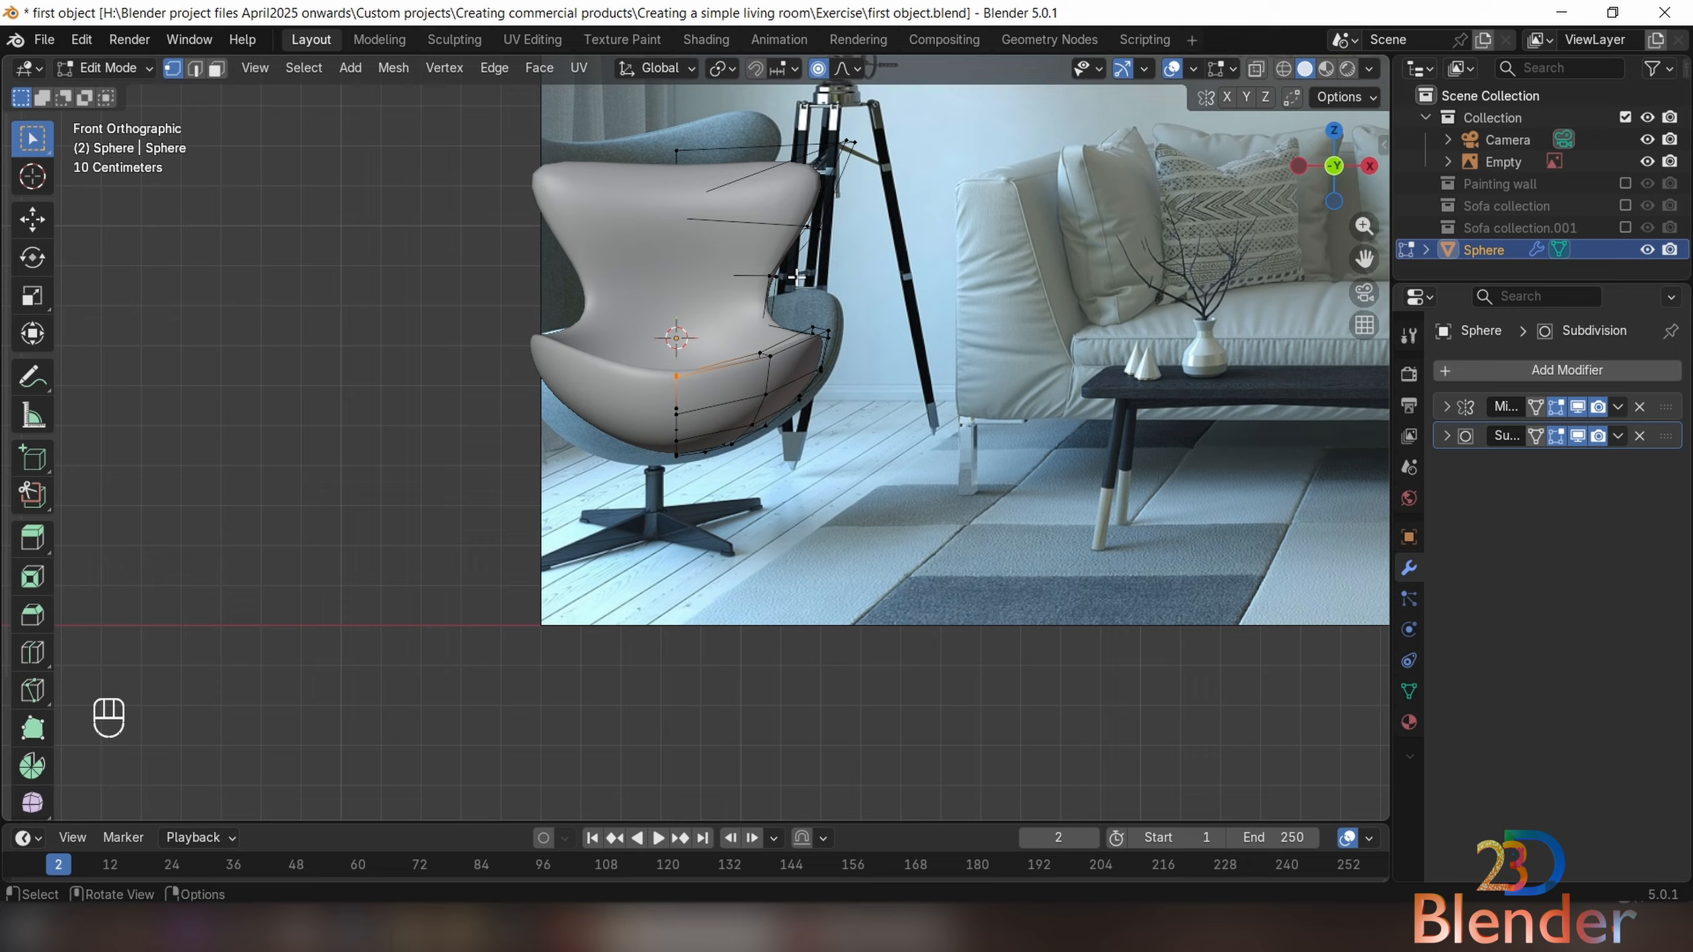
key("g")
key("g")
right_click(727, 385)
key("g")
key("g")
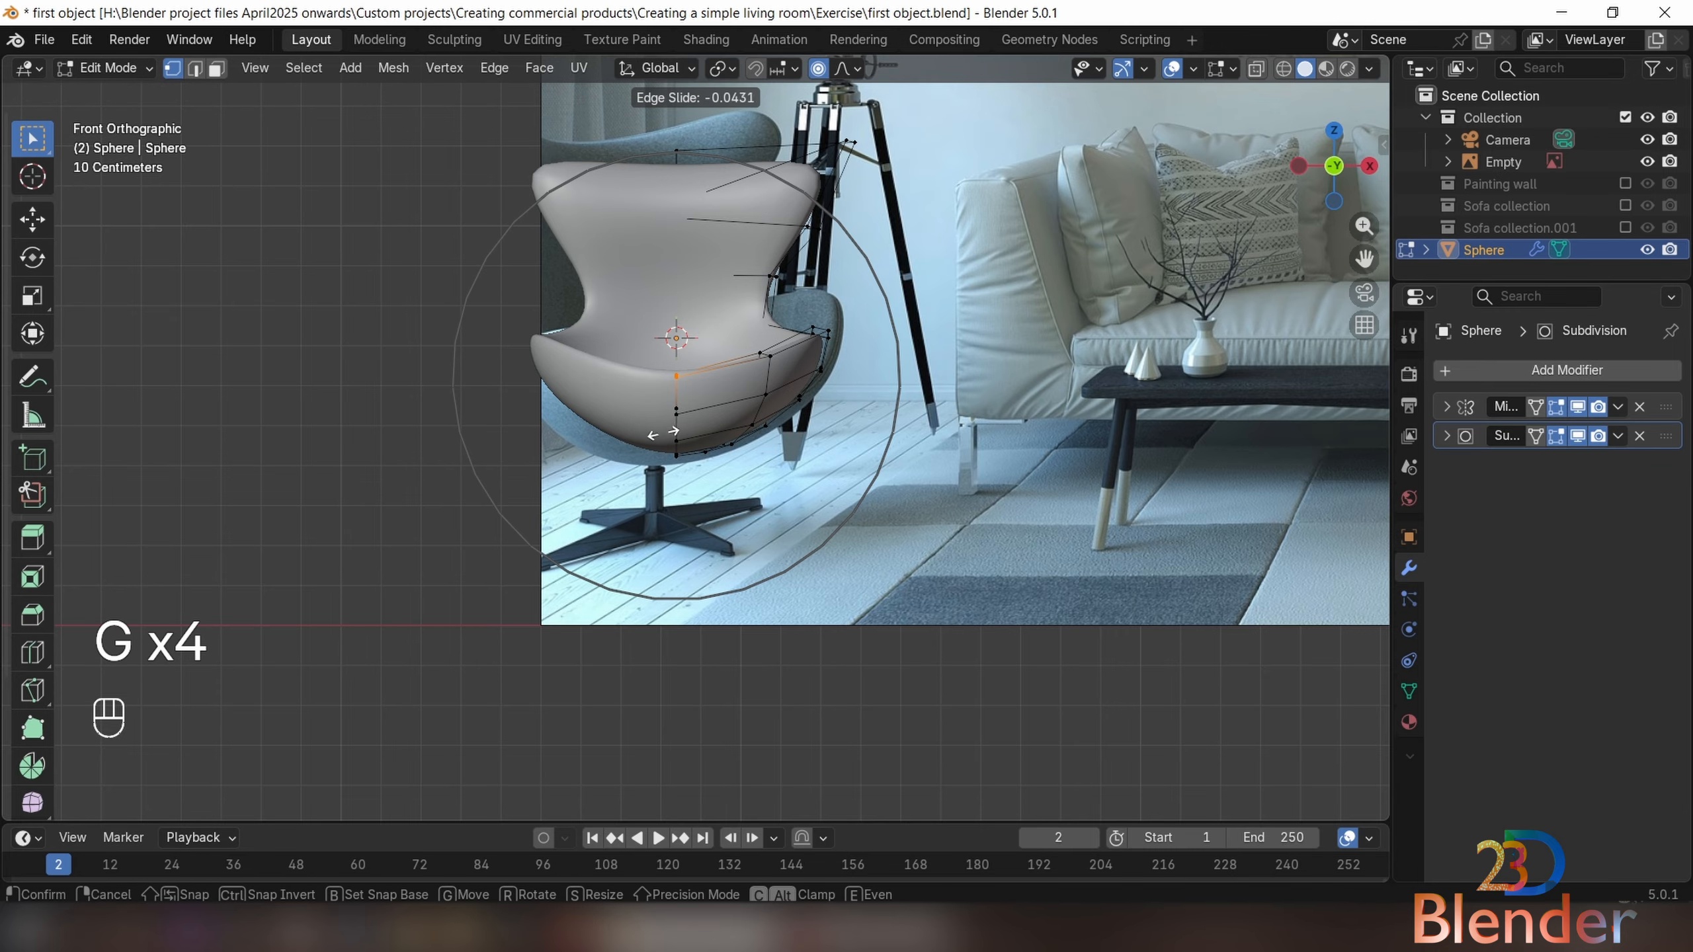
right_click(670, 434)
scroll(689, 436, "up", 4)
middle_click_drag(712, 392, 774, 424, "shift")
key("g")
key("g")
right_click(768, 426)
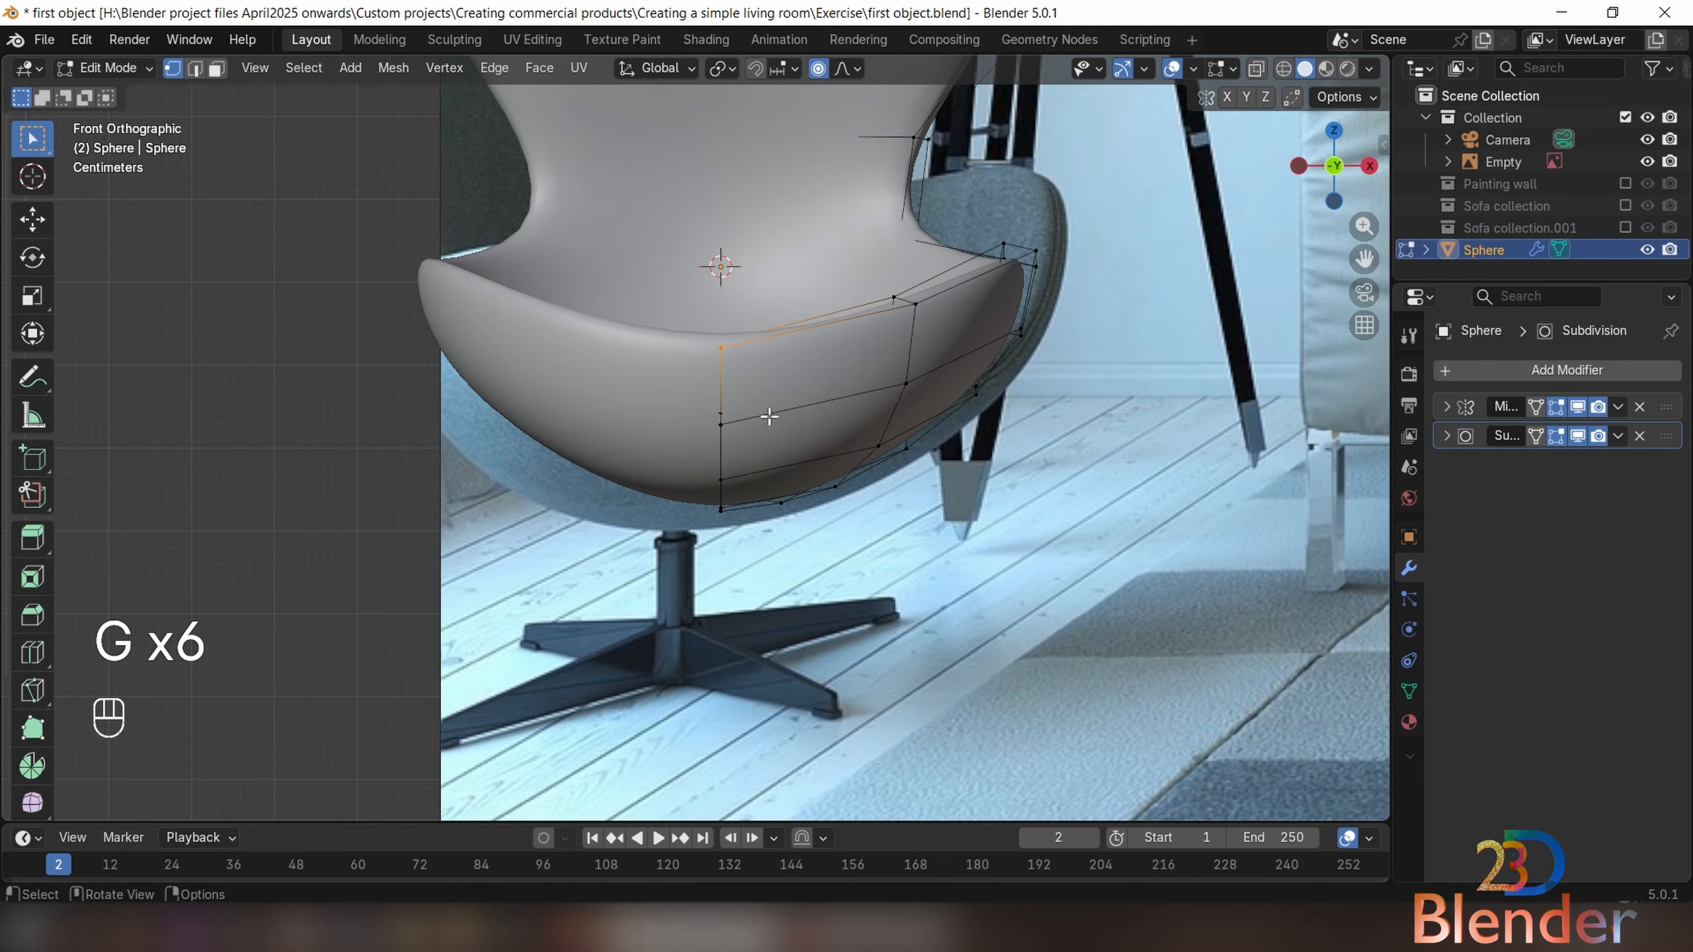
Lower the front rim at the centre seam along Z with a proportional radius of about 0.16 m
key("g")
key("z")
scroll(773, 453, "up", 15)
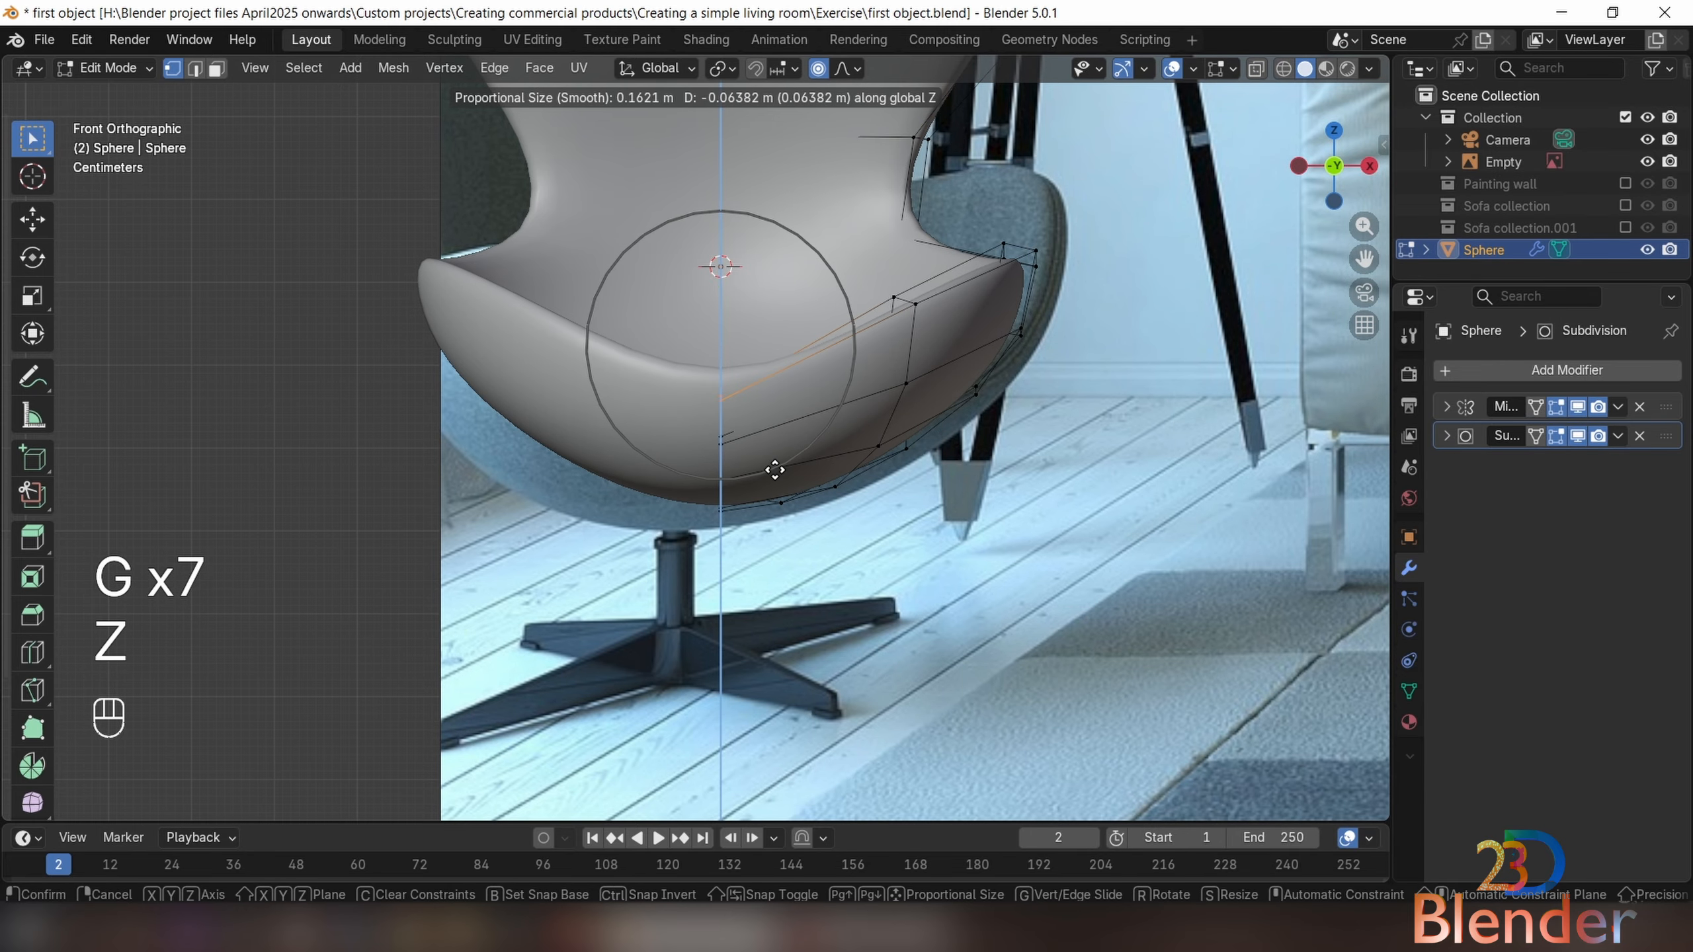
left_click(773, 495)
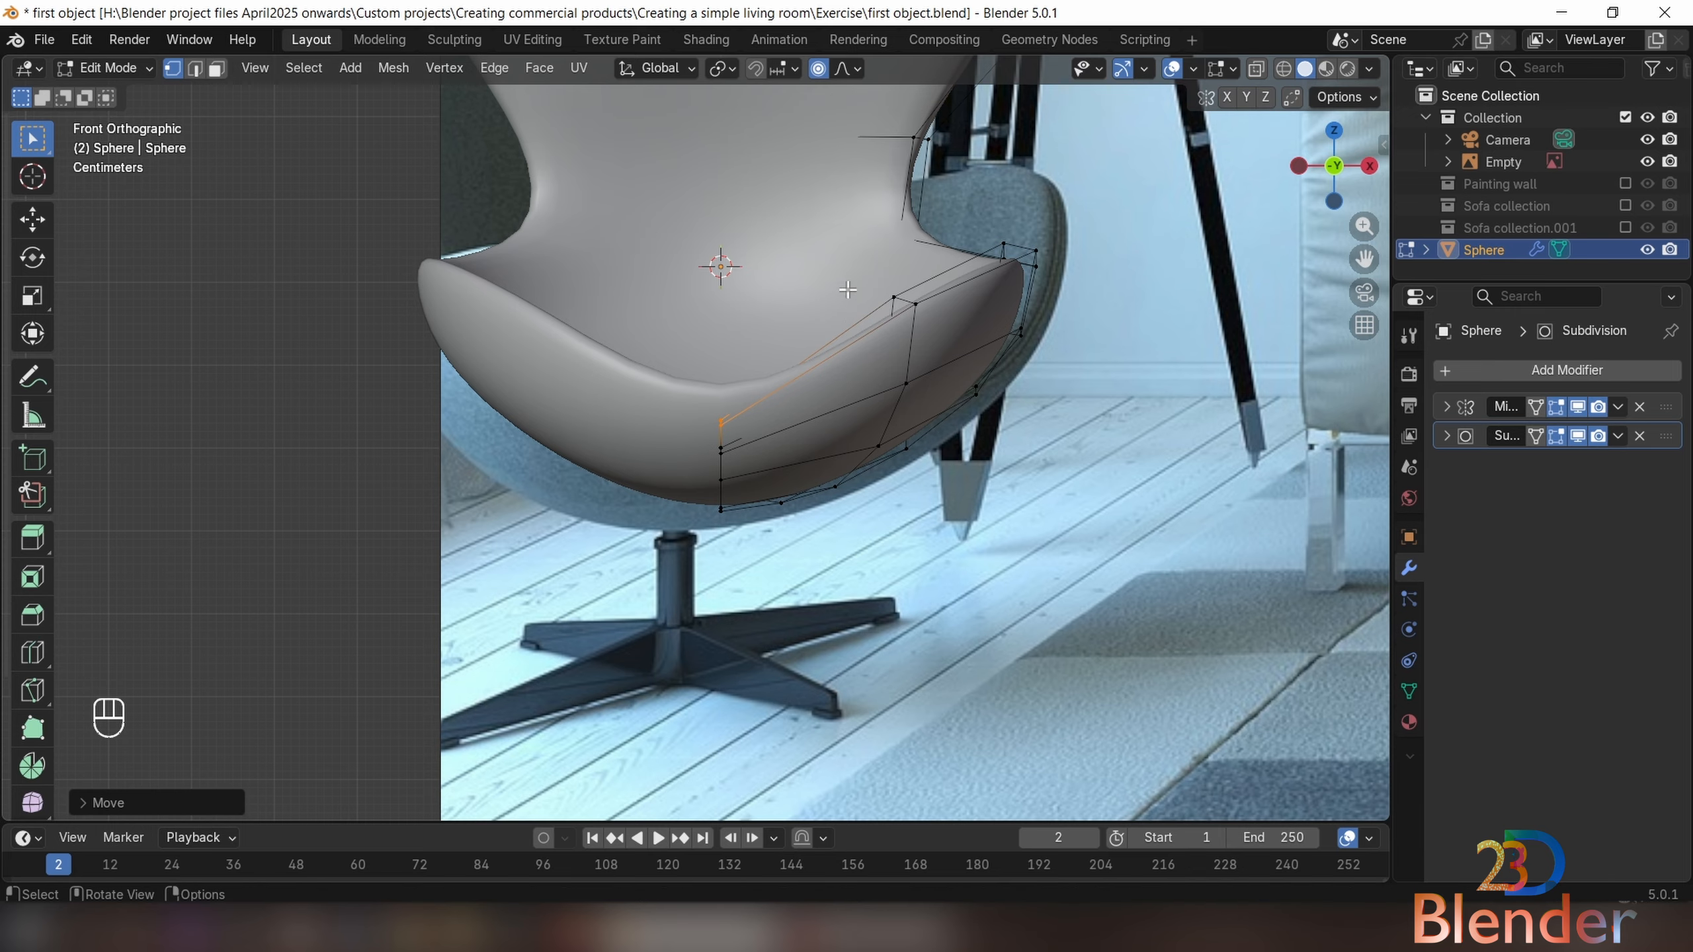
Select the rim vertices beside the centre of the seat front and lower them about 0.08 m along Z
left_click_drag(930, 340, 931, 340)
key("g")
key("z")
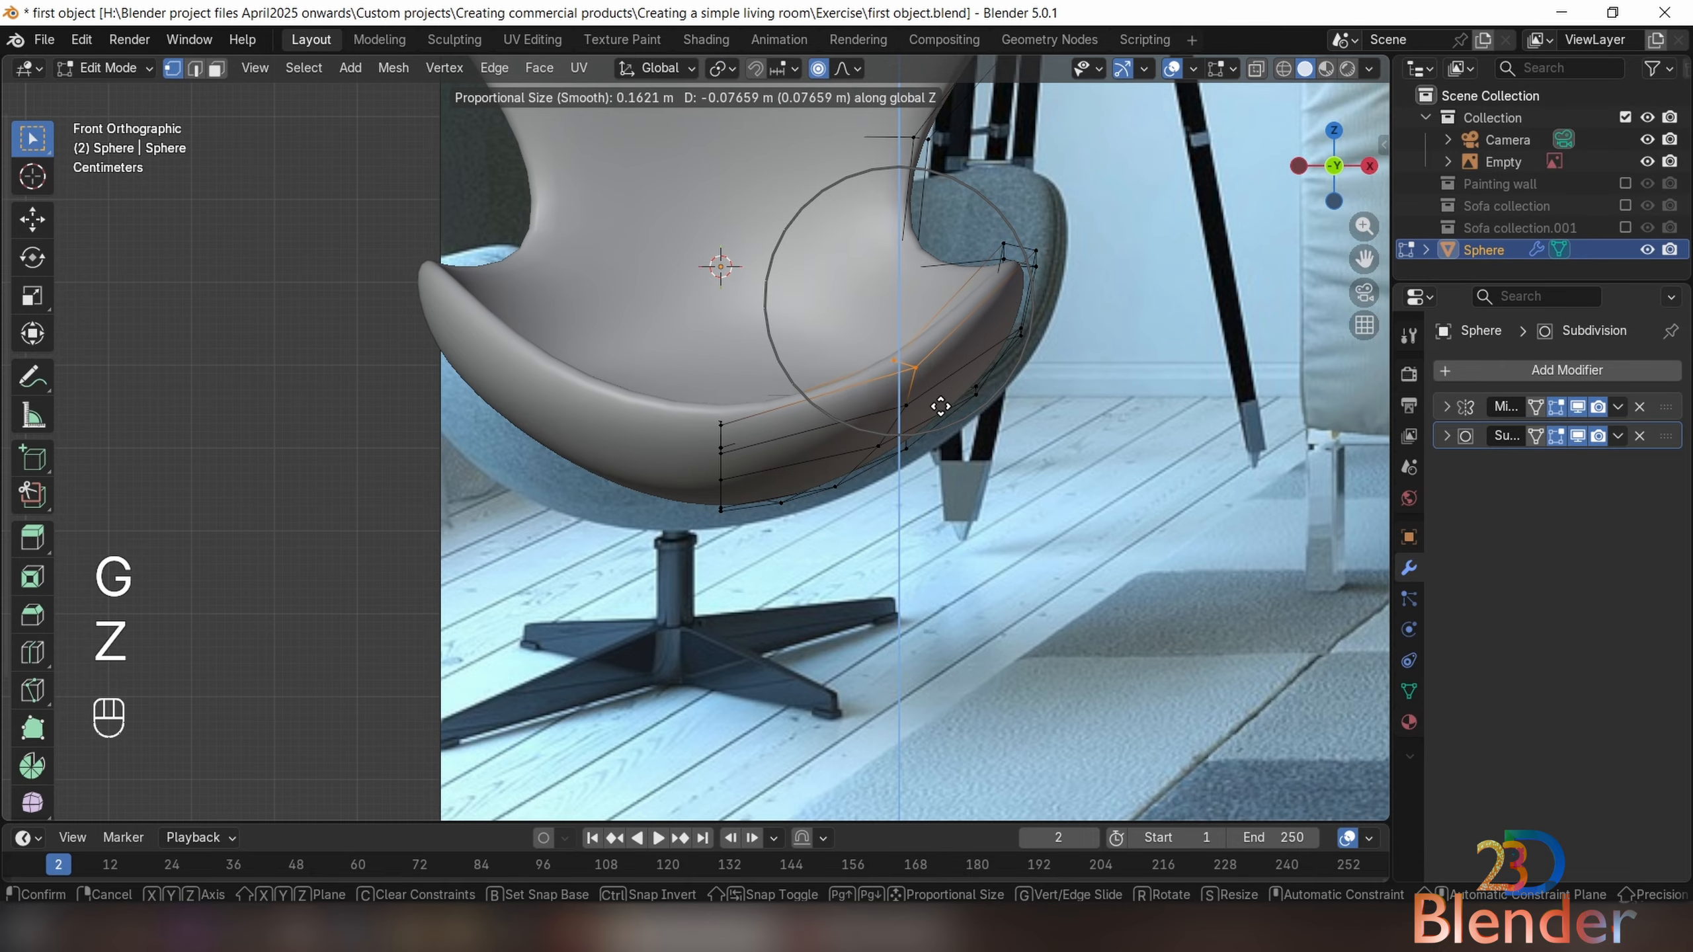
left_click(939, 409)
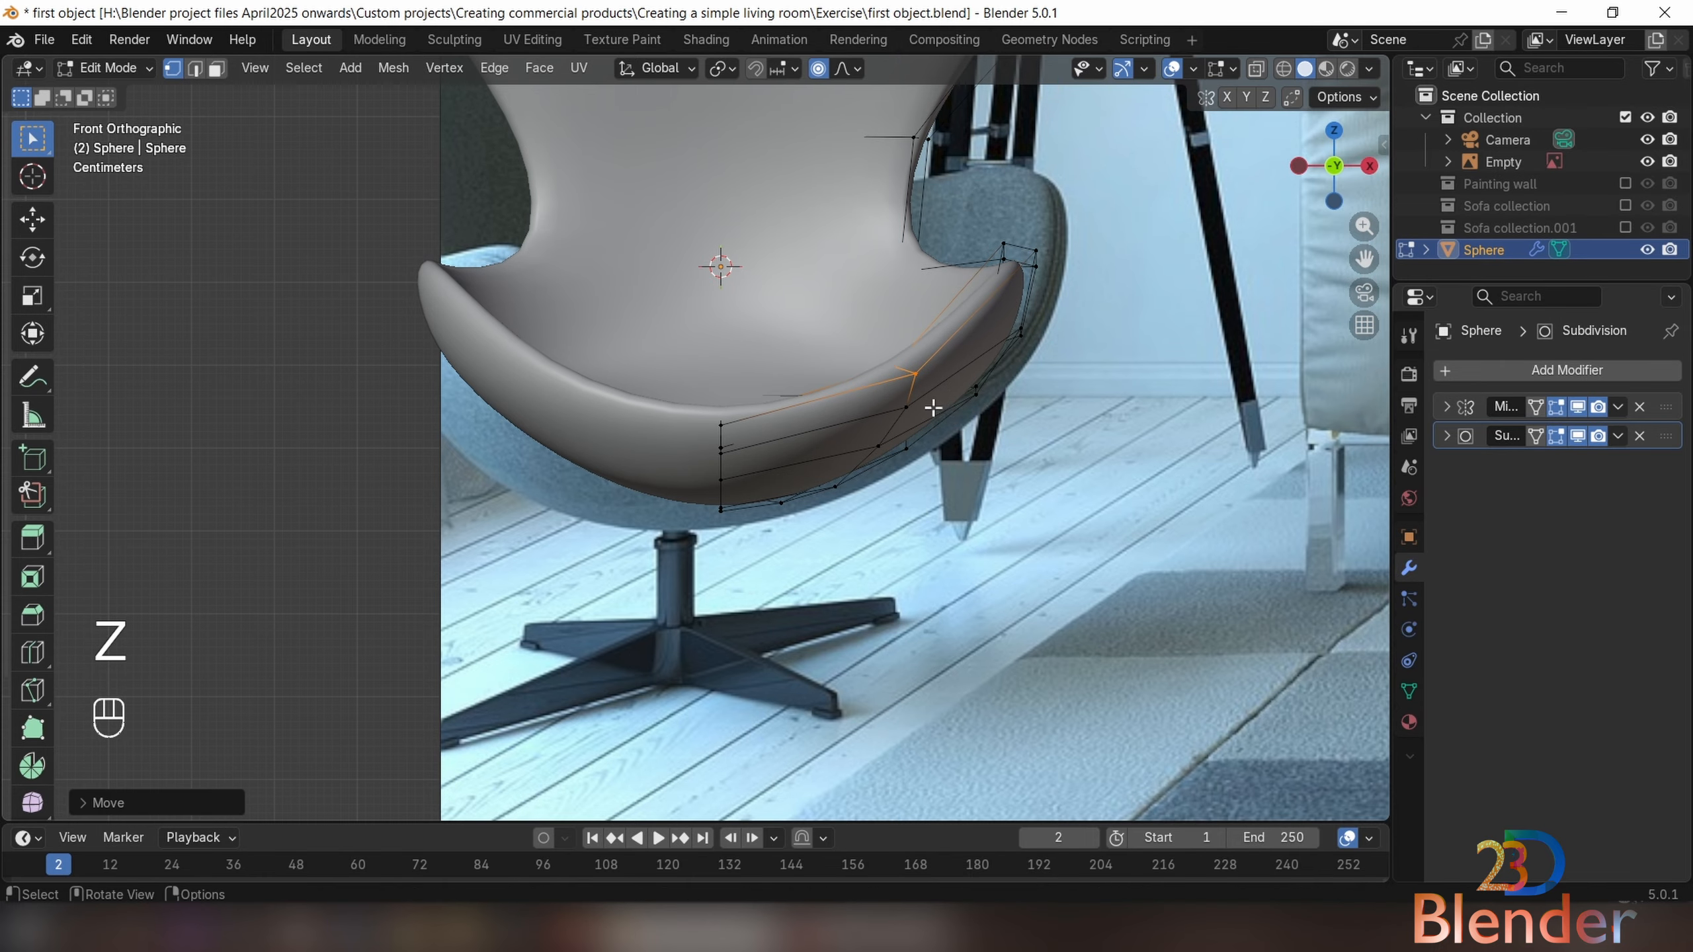
Add one centred loop cut through the rim's thickness, running around the whole edge of the chair shell
middle_click_drag(940, 409, 756, 548)
key("Tab")
key("Tab")
middle_click_drag(994, 447, 899, 381)
key("ctrl+r")
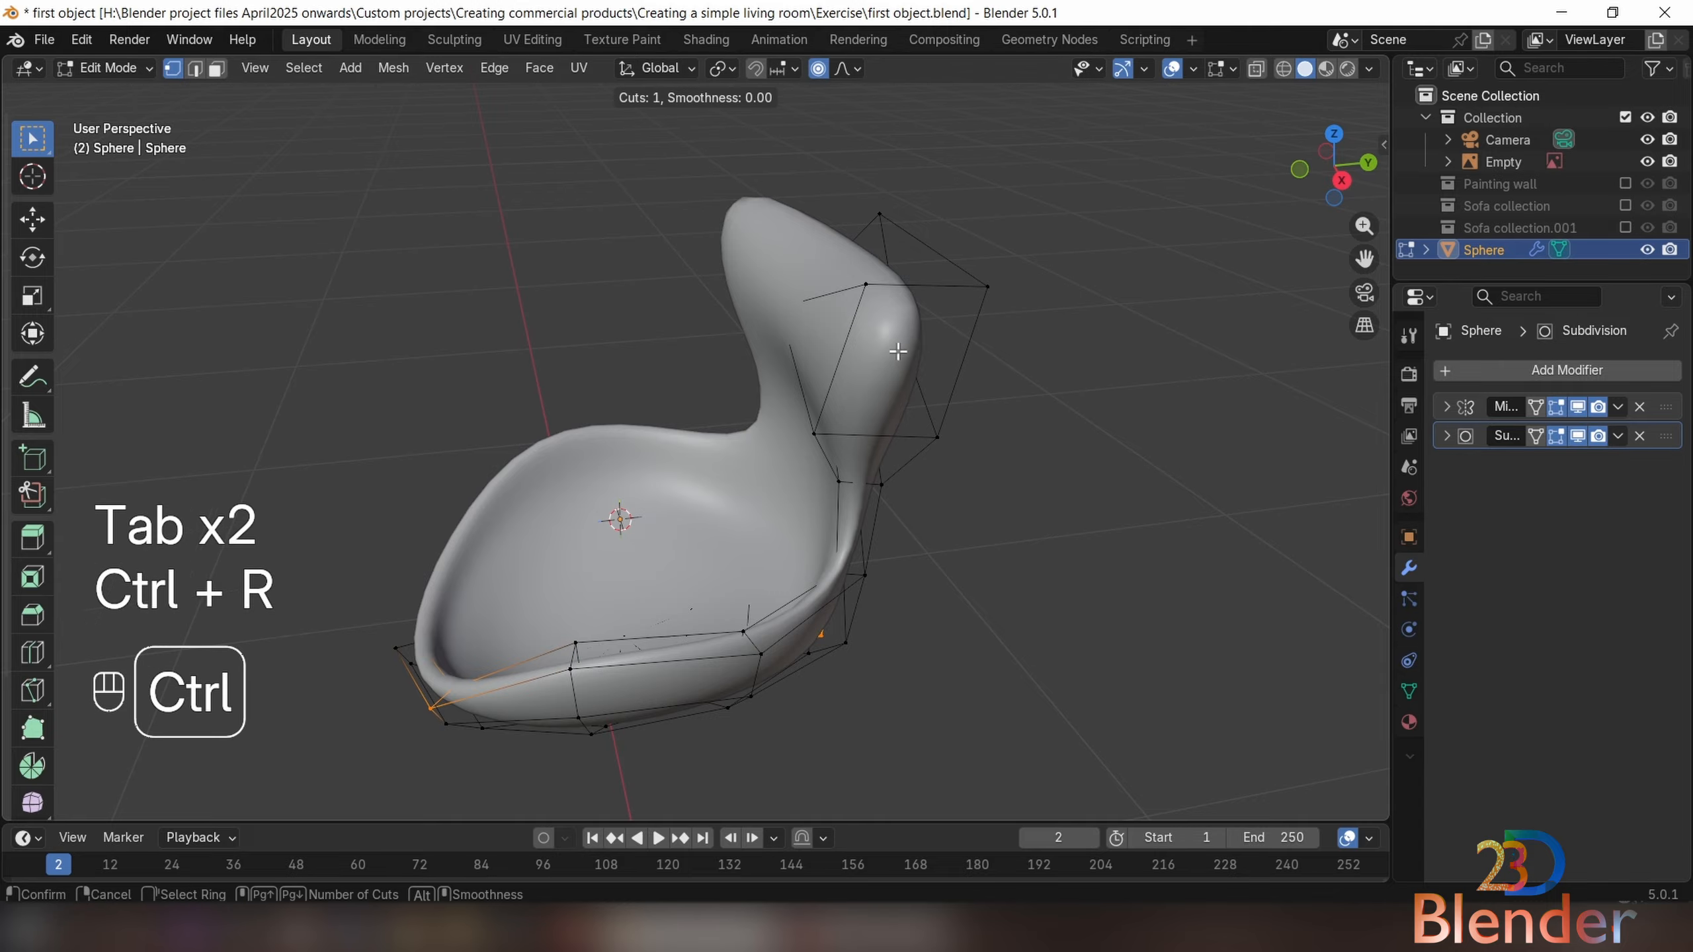
left_click(904, 298)
right_click(903, 298)
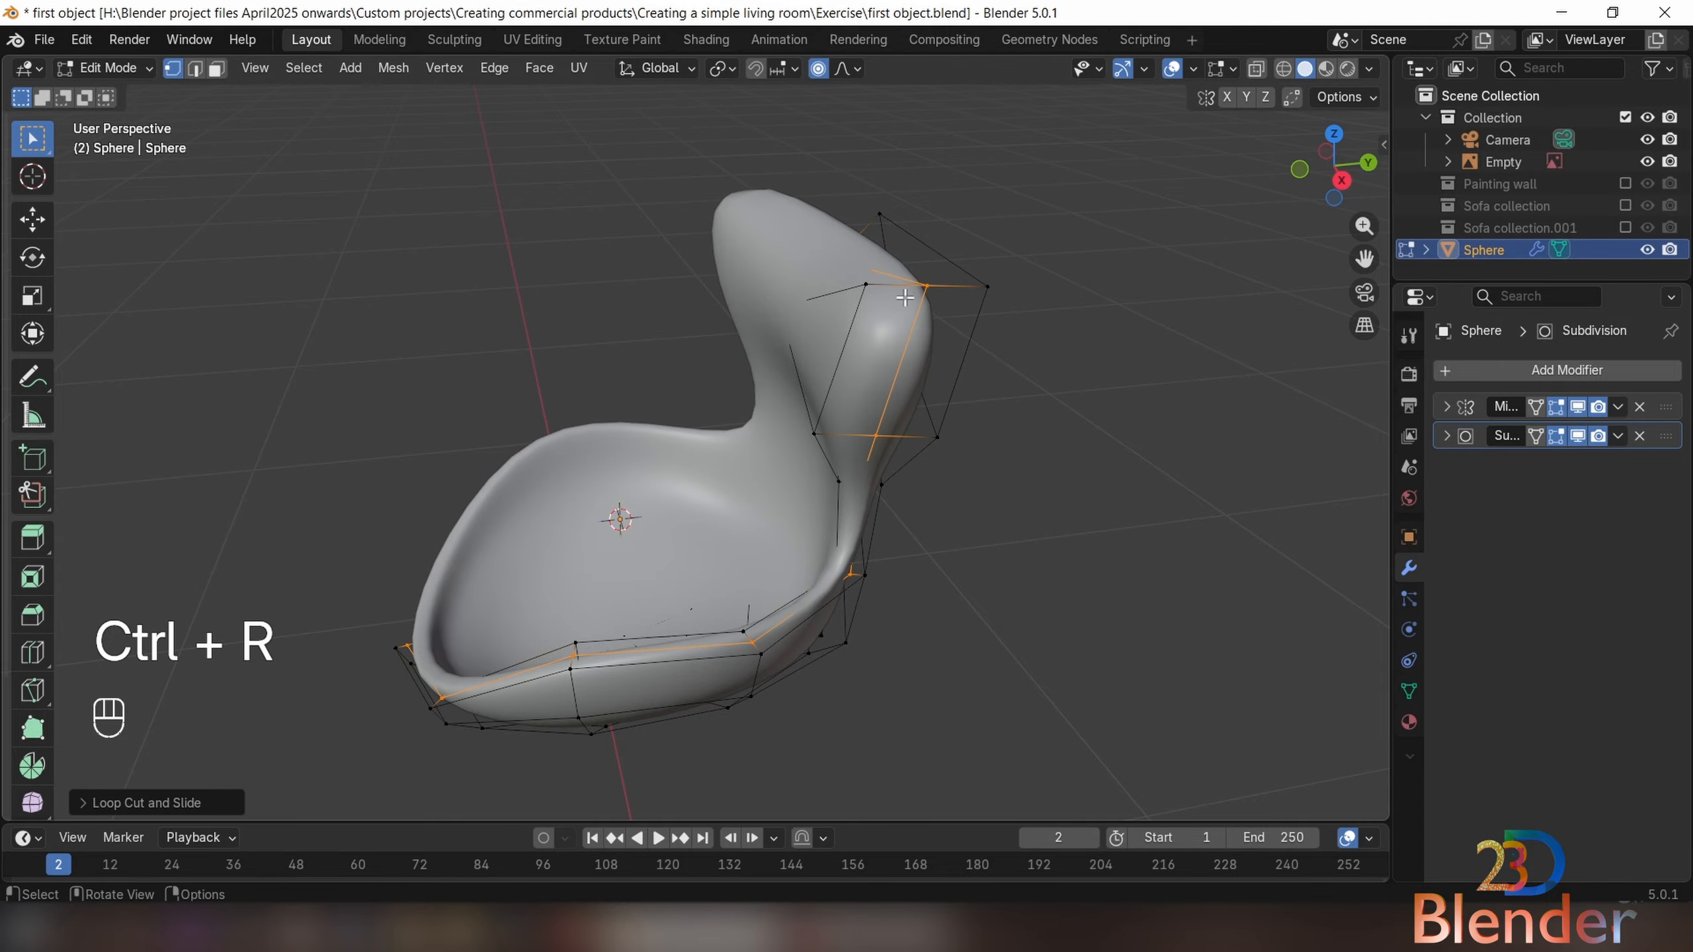
Select the inner backrest vertices using X-ray display and push them back about 0.14 m along Y with proportional editing
mouse_move(935, 371)
middle_mouse_down()
mouse_move(1096, 367)
mouse_move(923, 394)
middle_mouse_up()
key("alt+z")
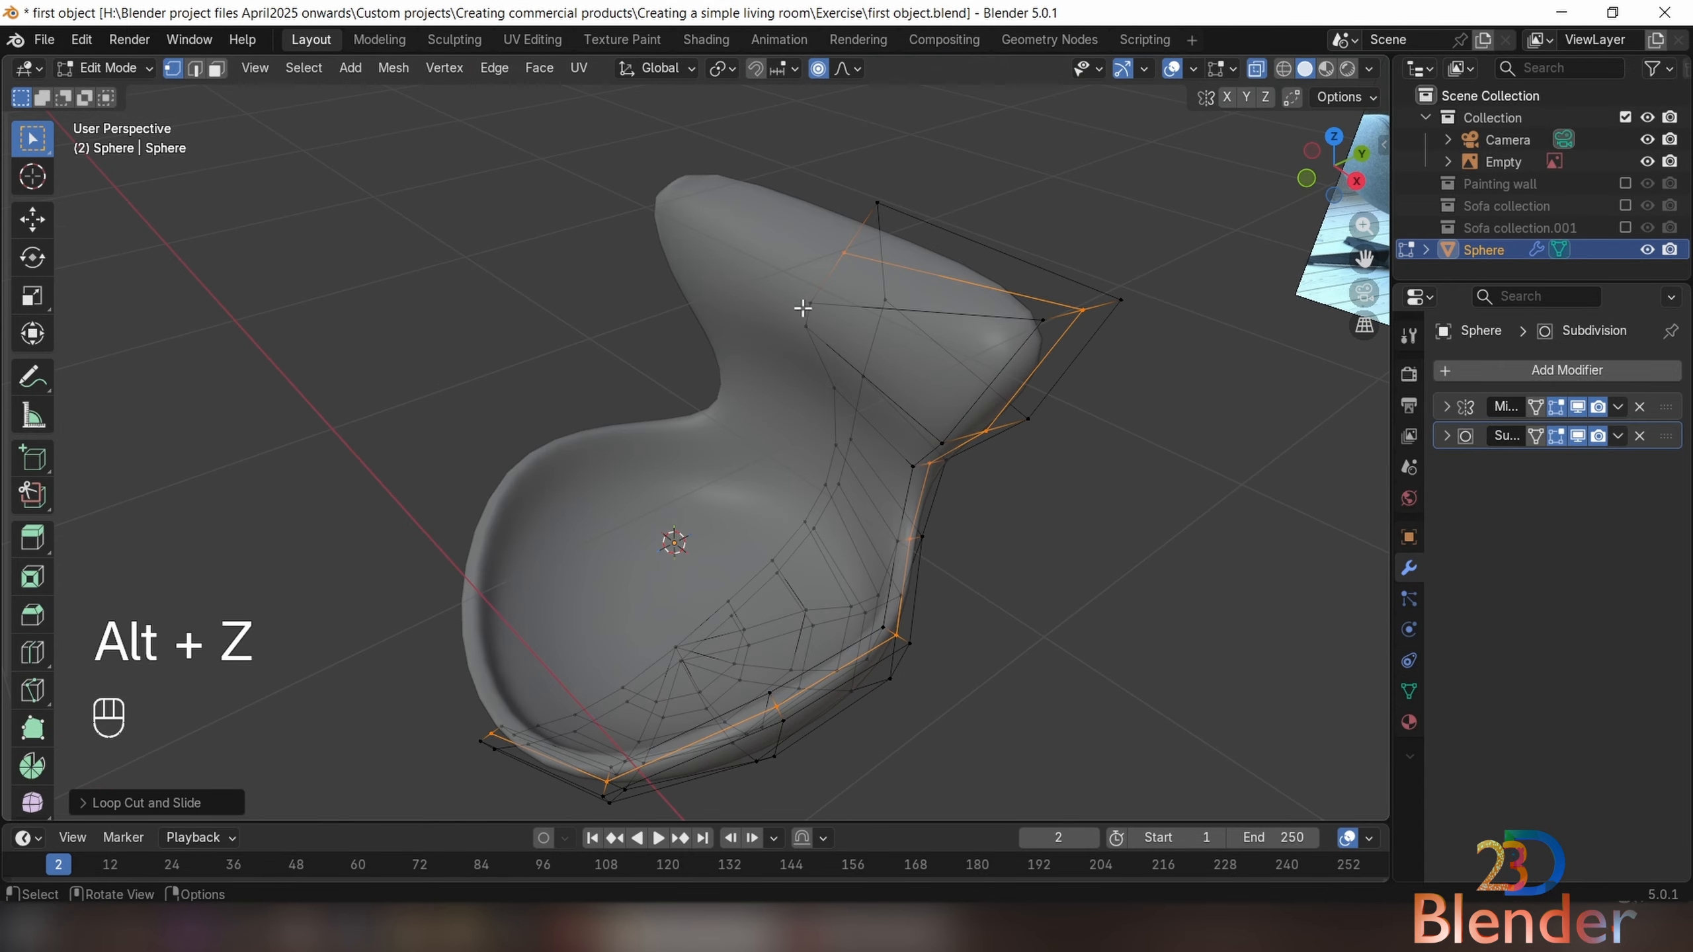
middle_click_drag(853, 344, 746, 341)
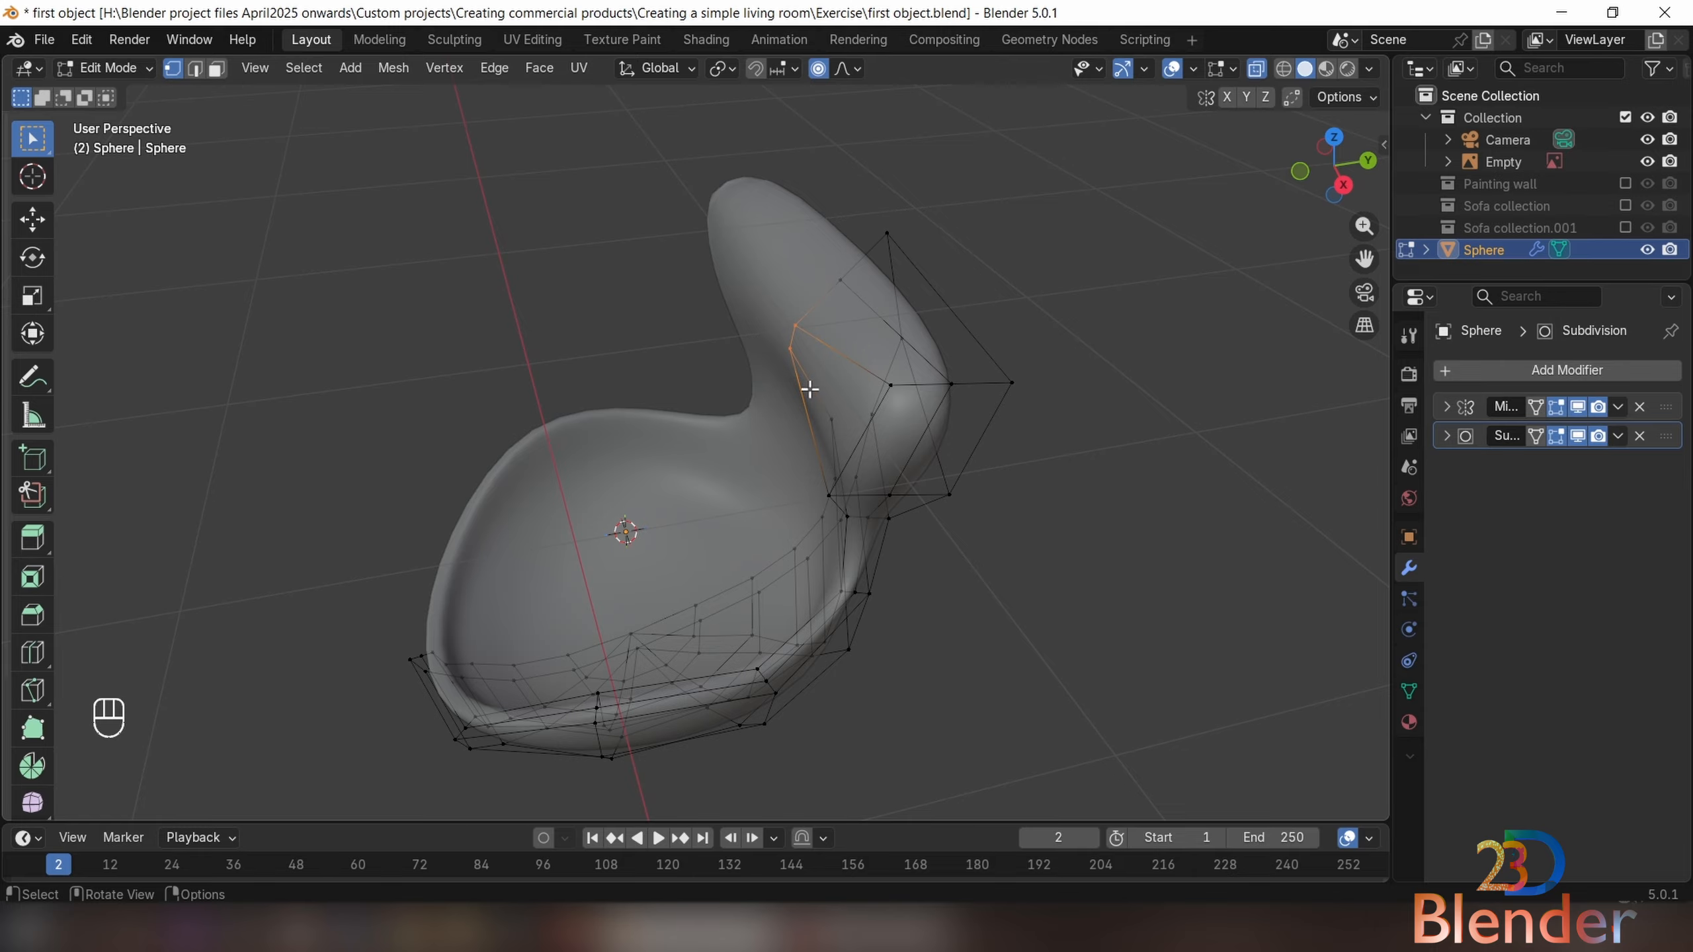
key("alt+z")
key("g")
key("y")
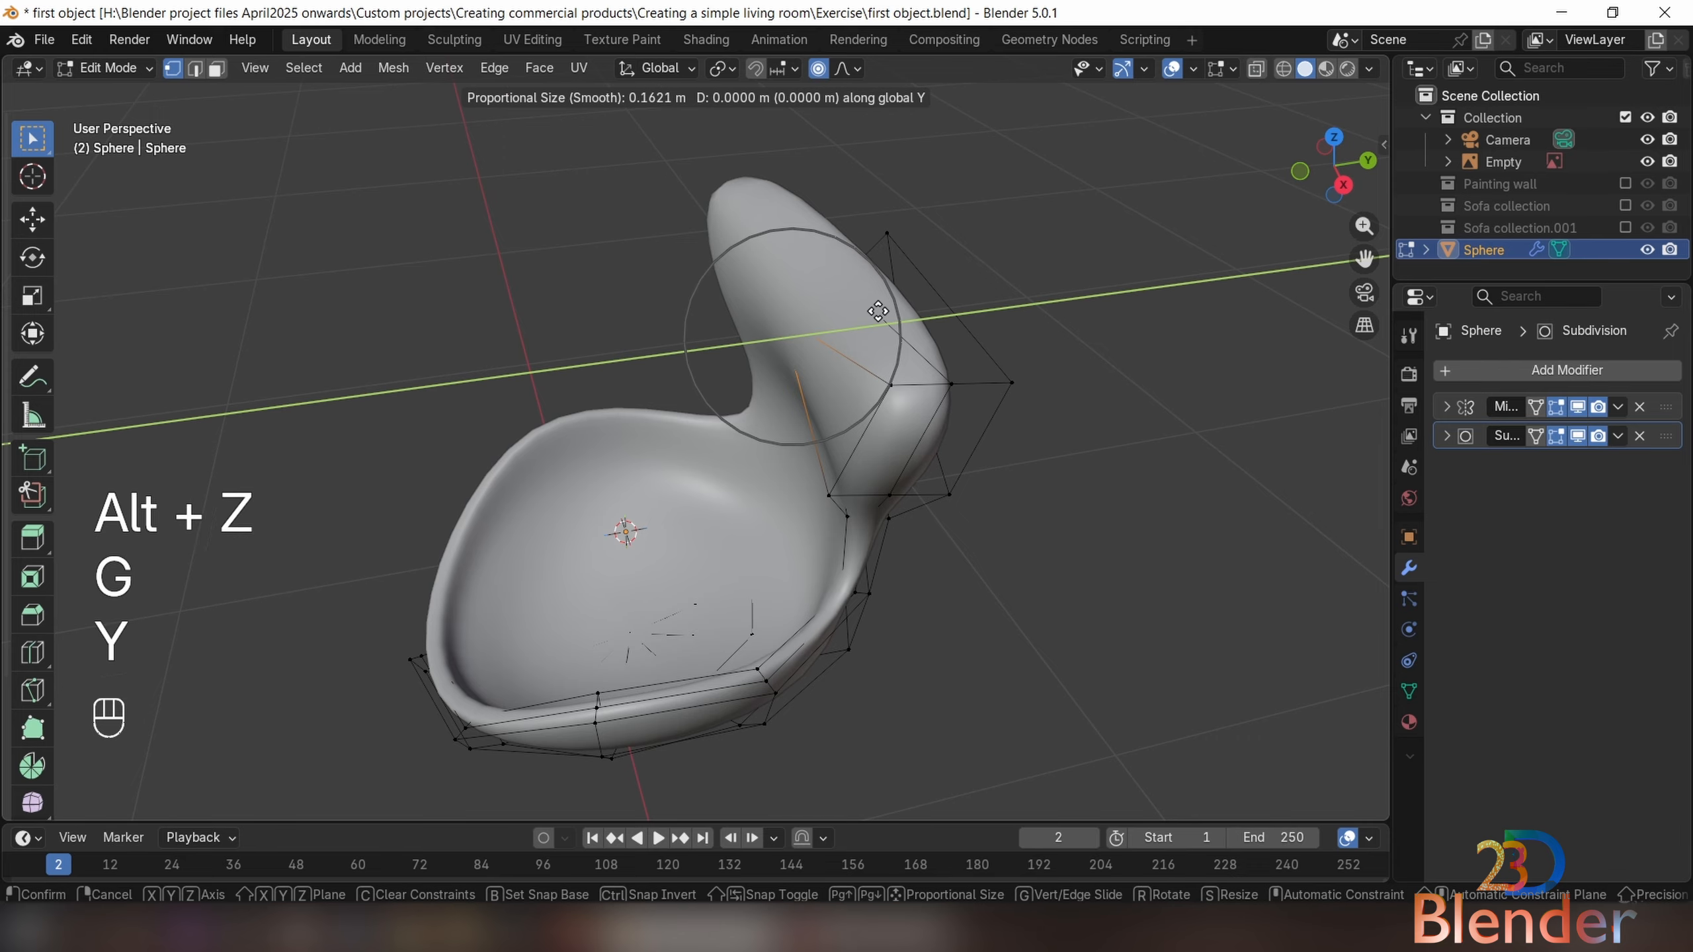
scroll(1277, 353, "down", 1)
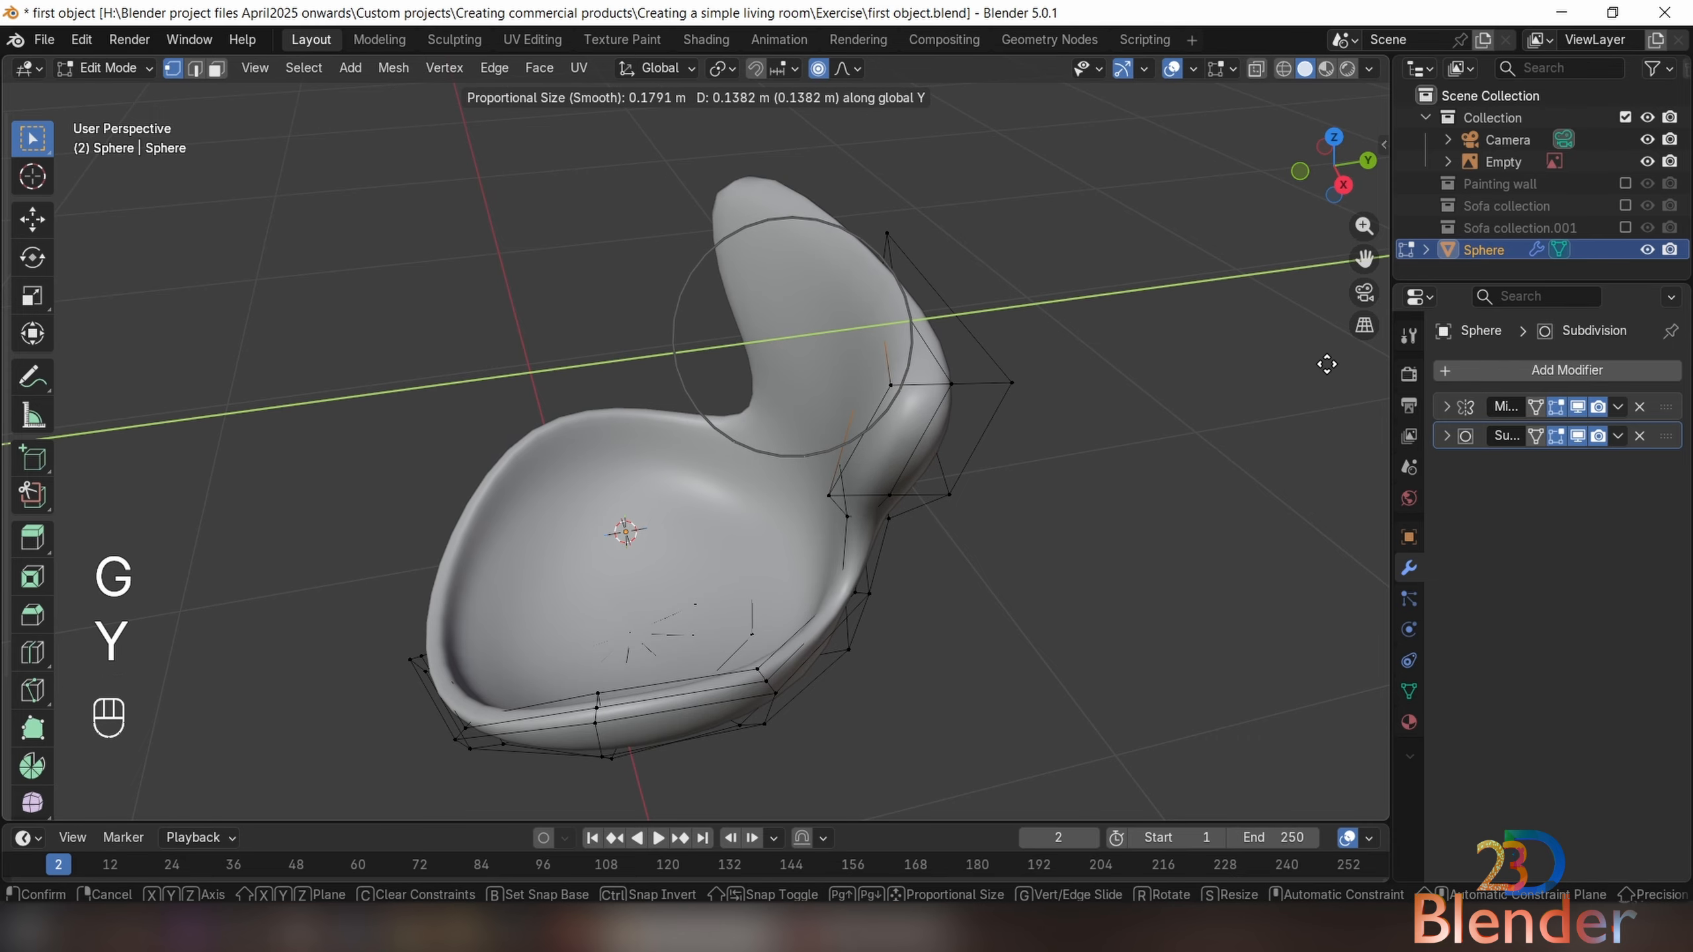
left_click(1301, 368)
Select the pole vertex under the seat, snap the 3D cursor to it, and frame the reference chair's base in front view
scroll(1039, 476, "down", 4)
middle_click_drag(813, 464, 974, 521)
key("Tab")
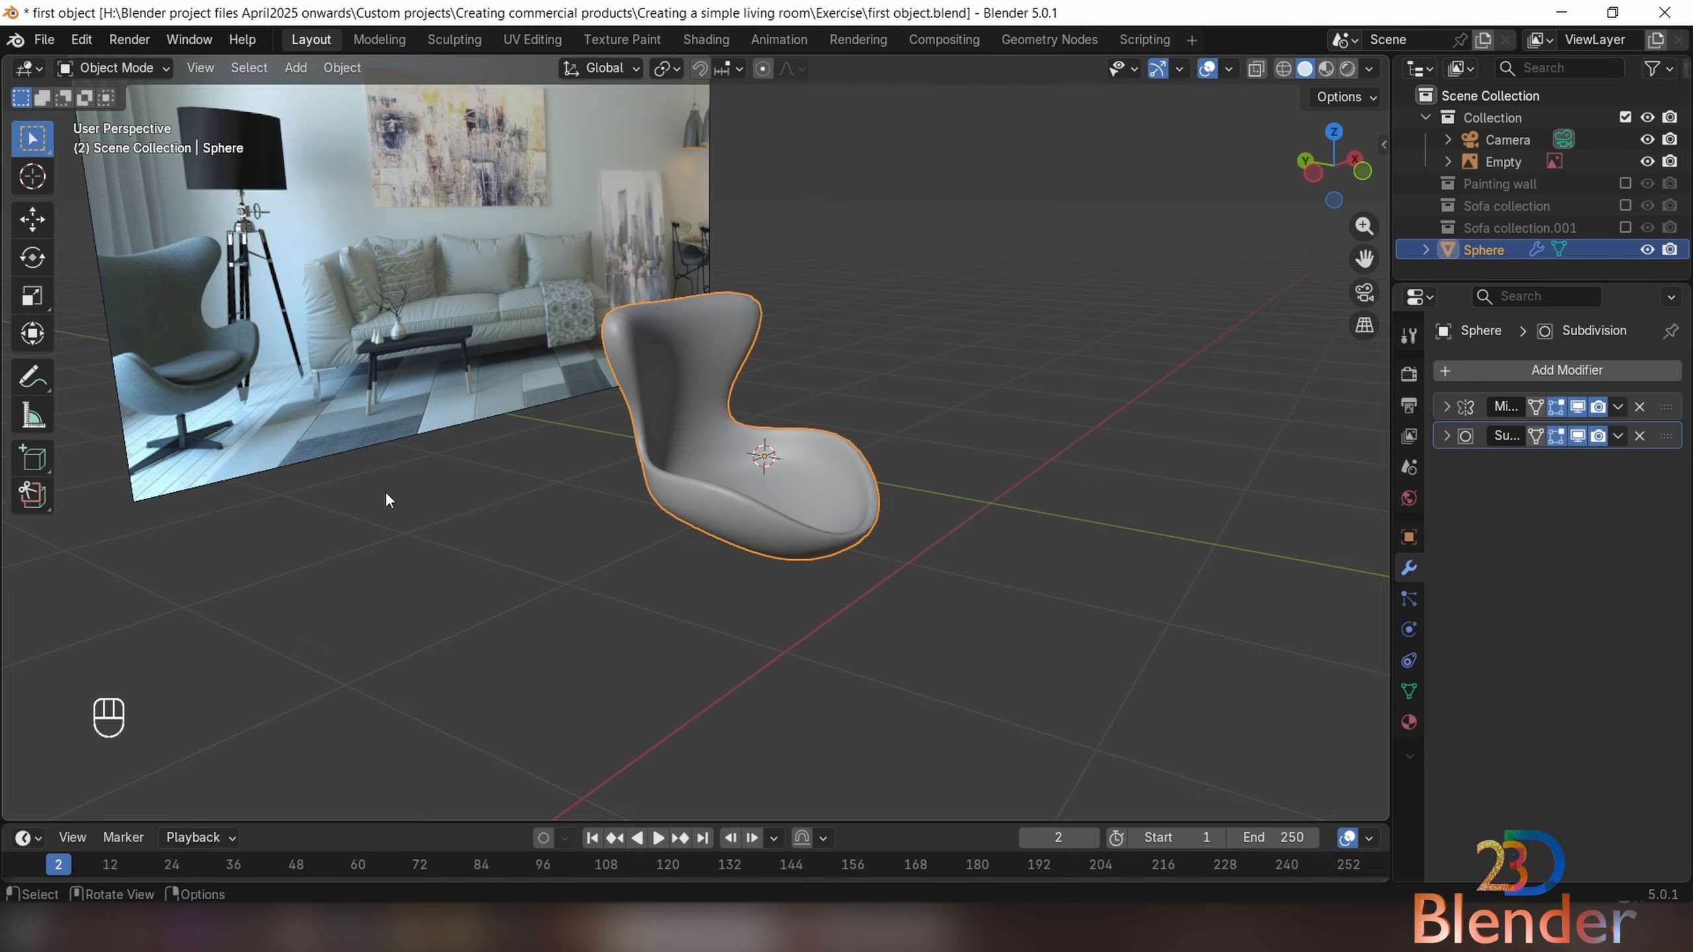
middle_click_drag(820, 470, 868, 452)
key("KP_1")
key("Tab")
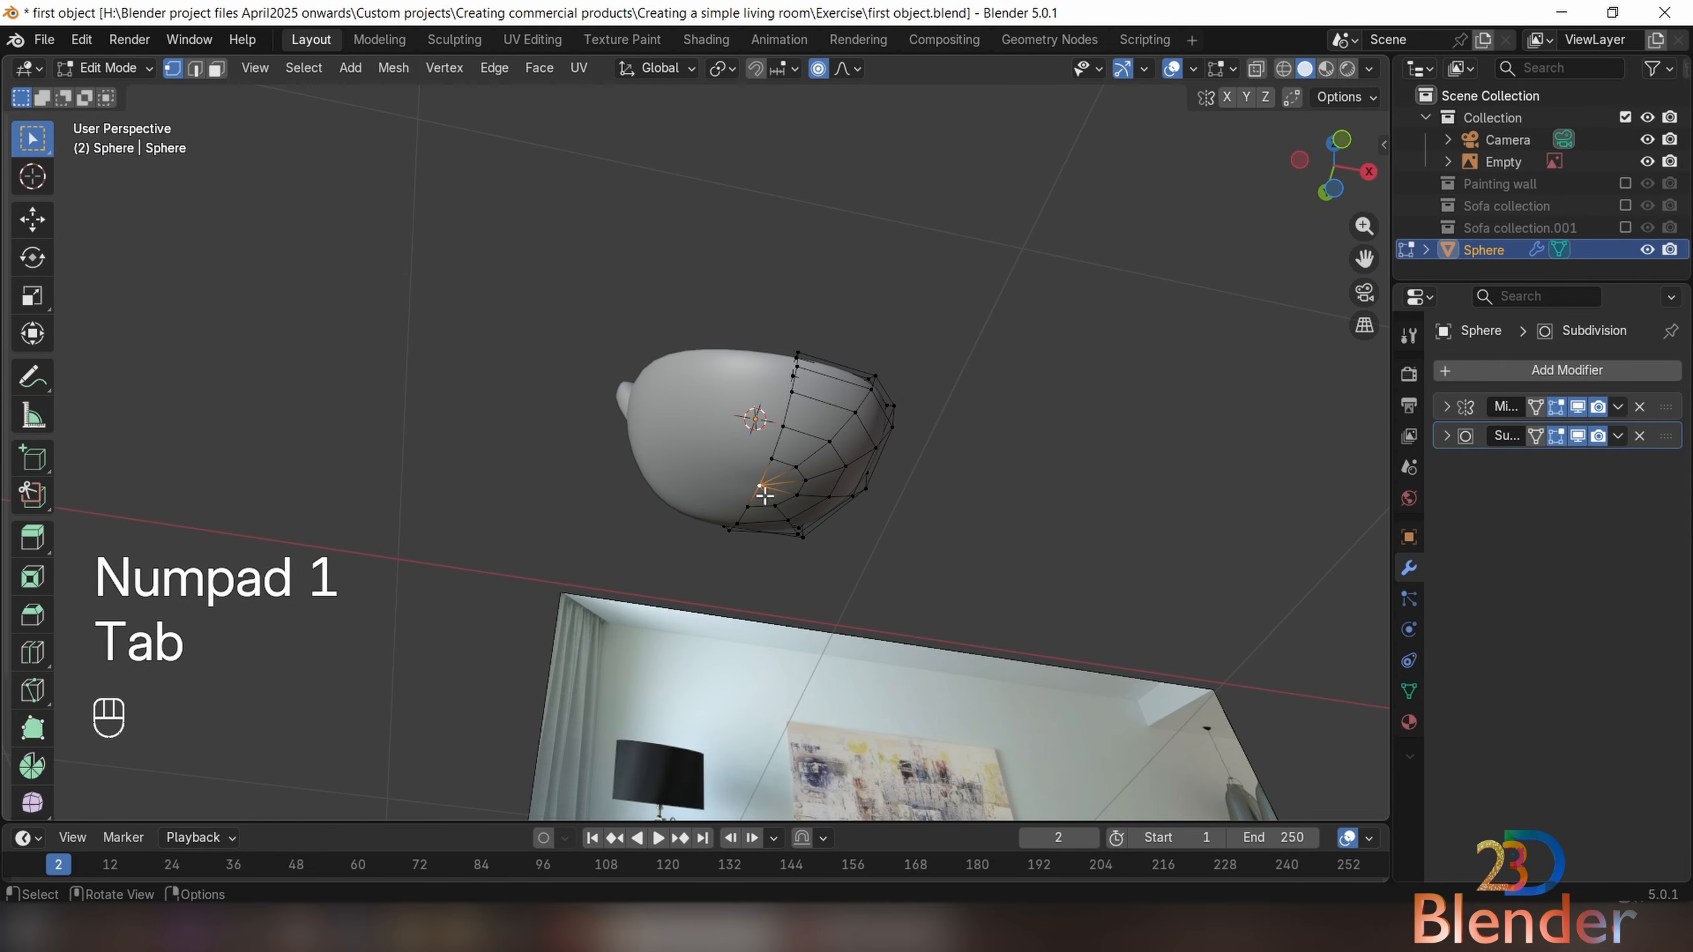
middle_click_drag(765, 495, 732, 403)
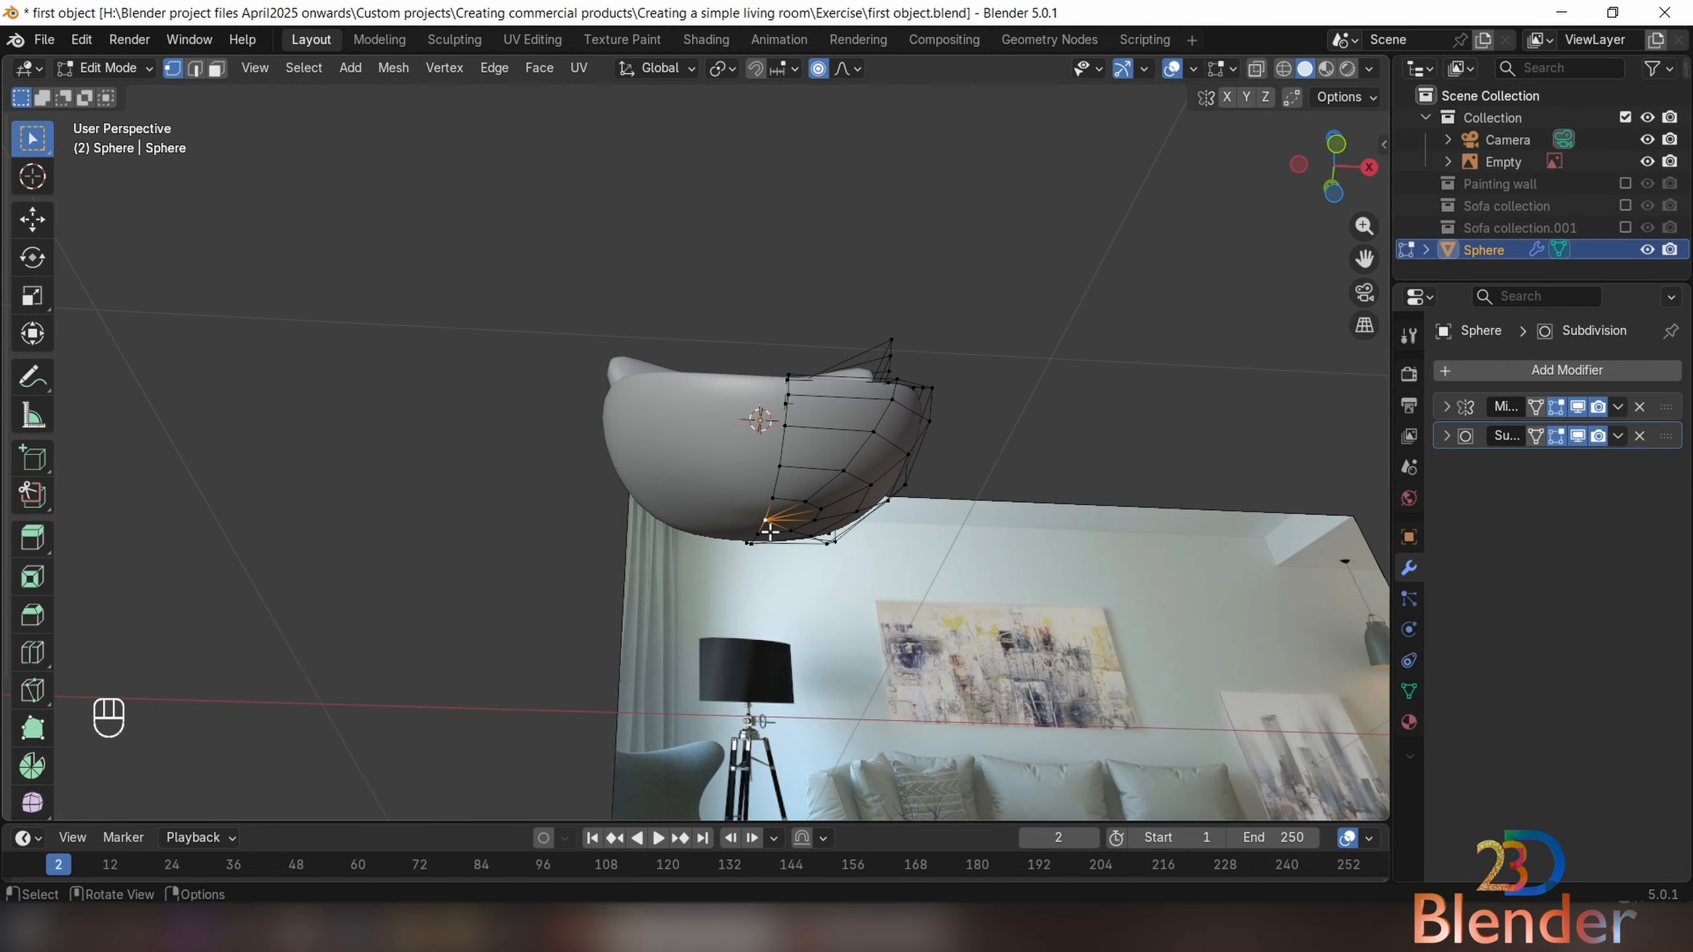
middle_click_drag(769, 531, 768, 494)
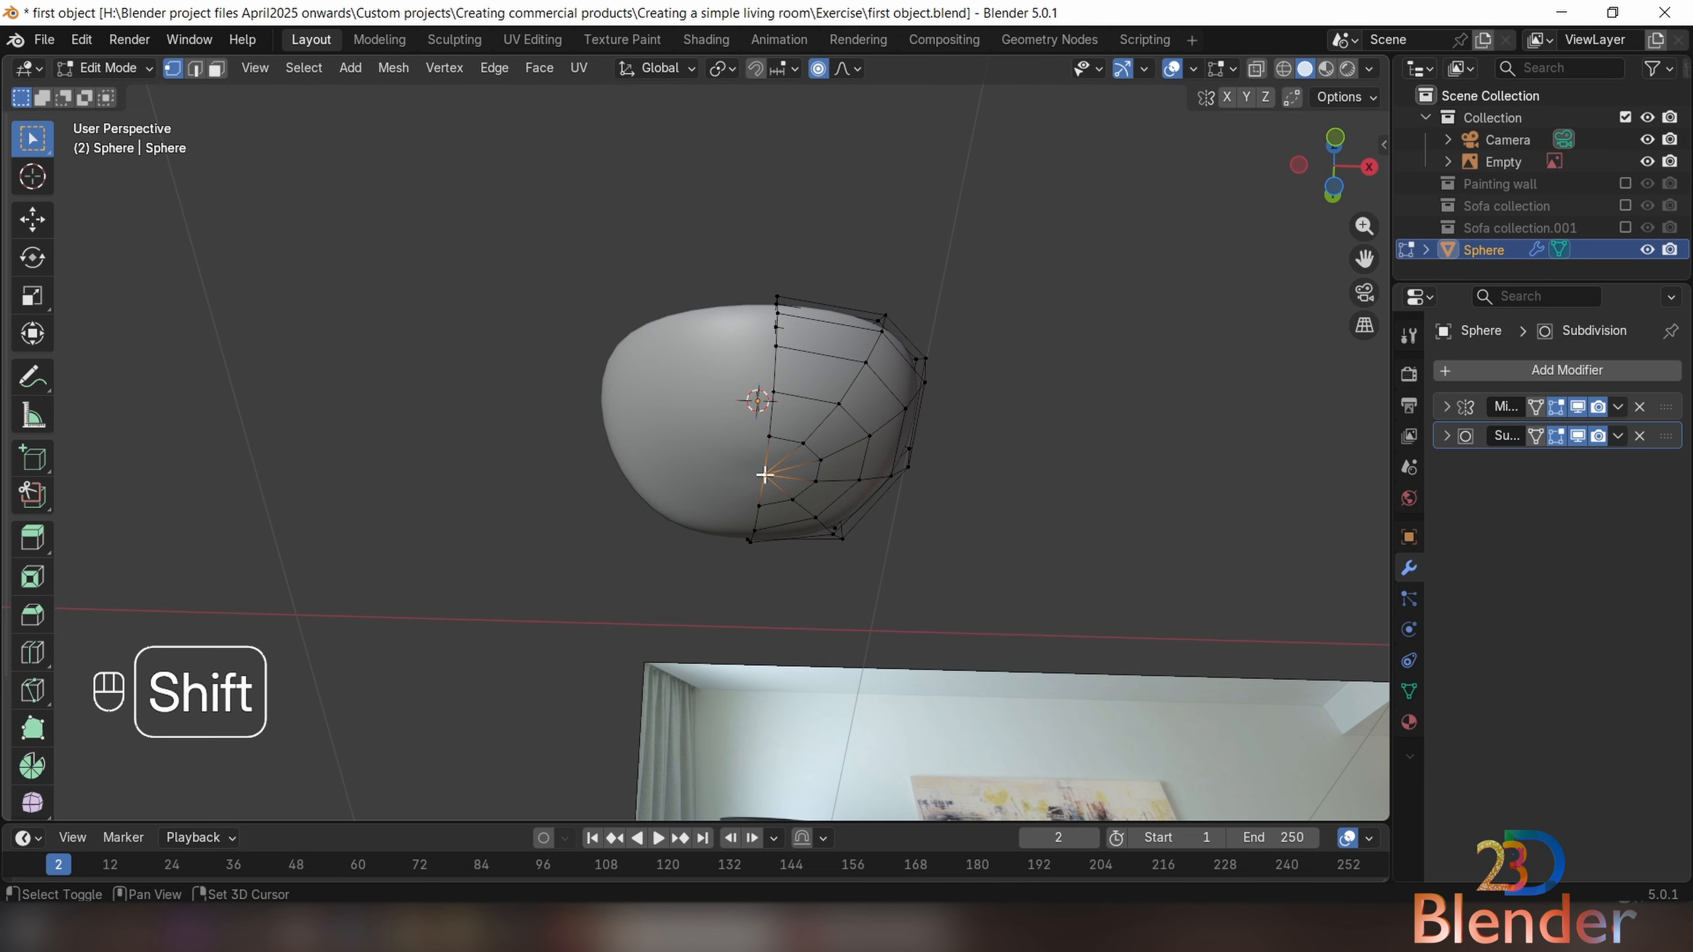
key("shift+s")
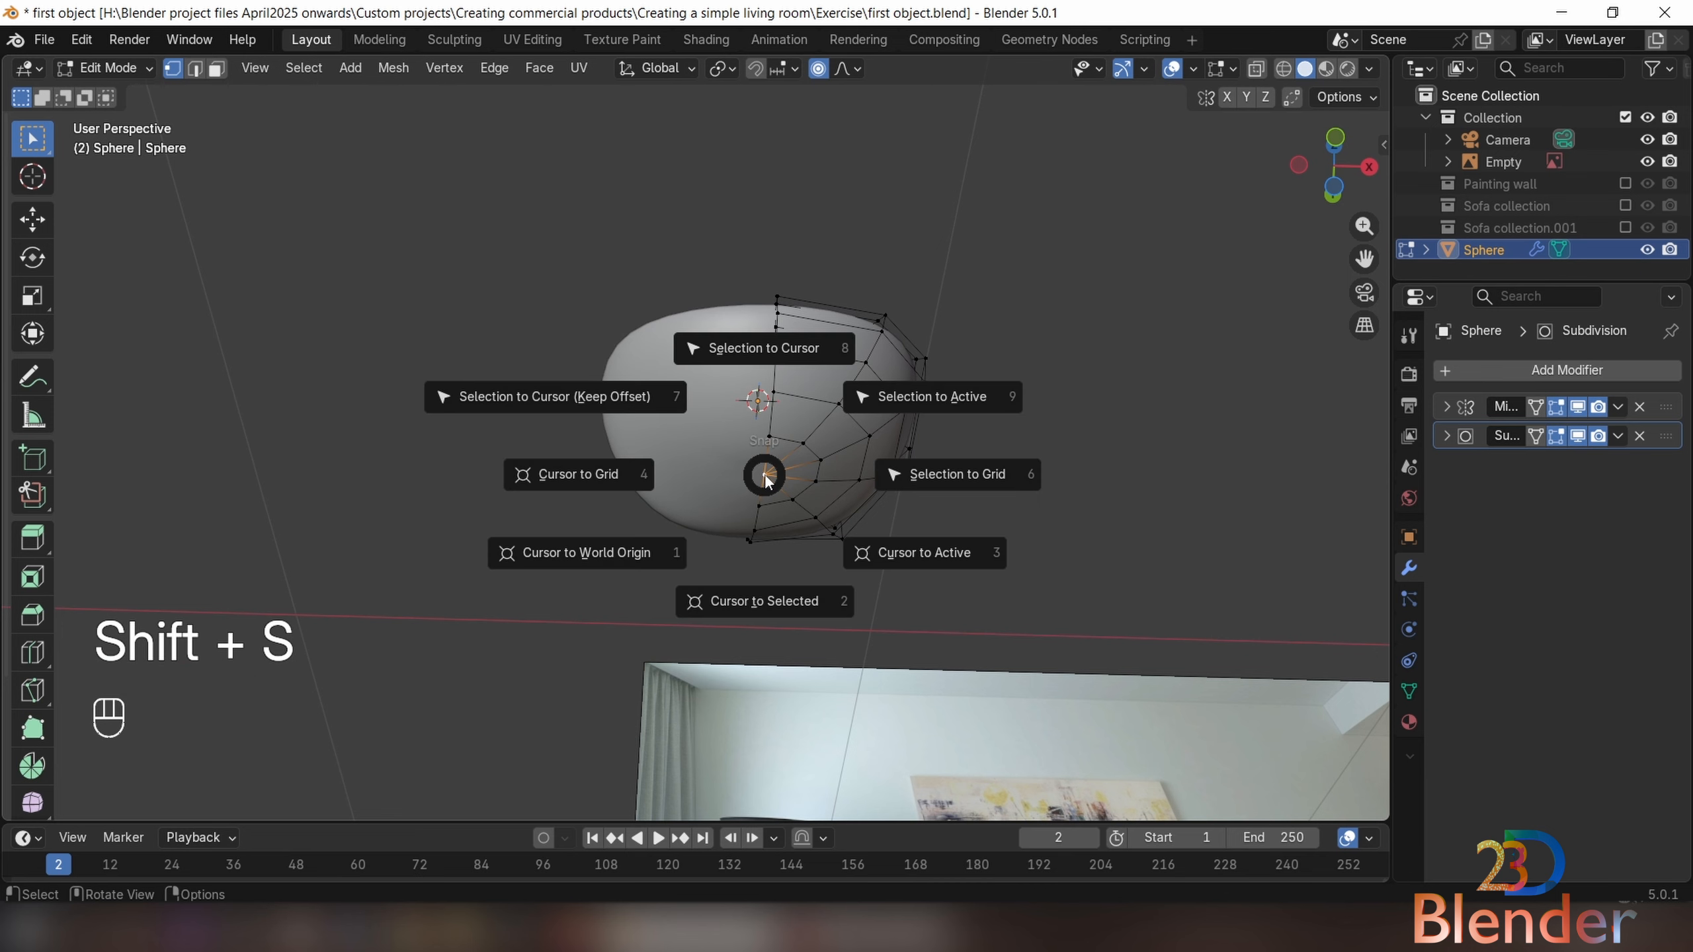
left_click(775, 590)
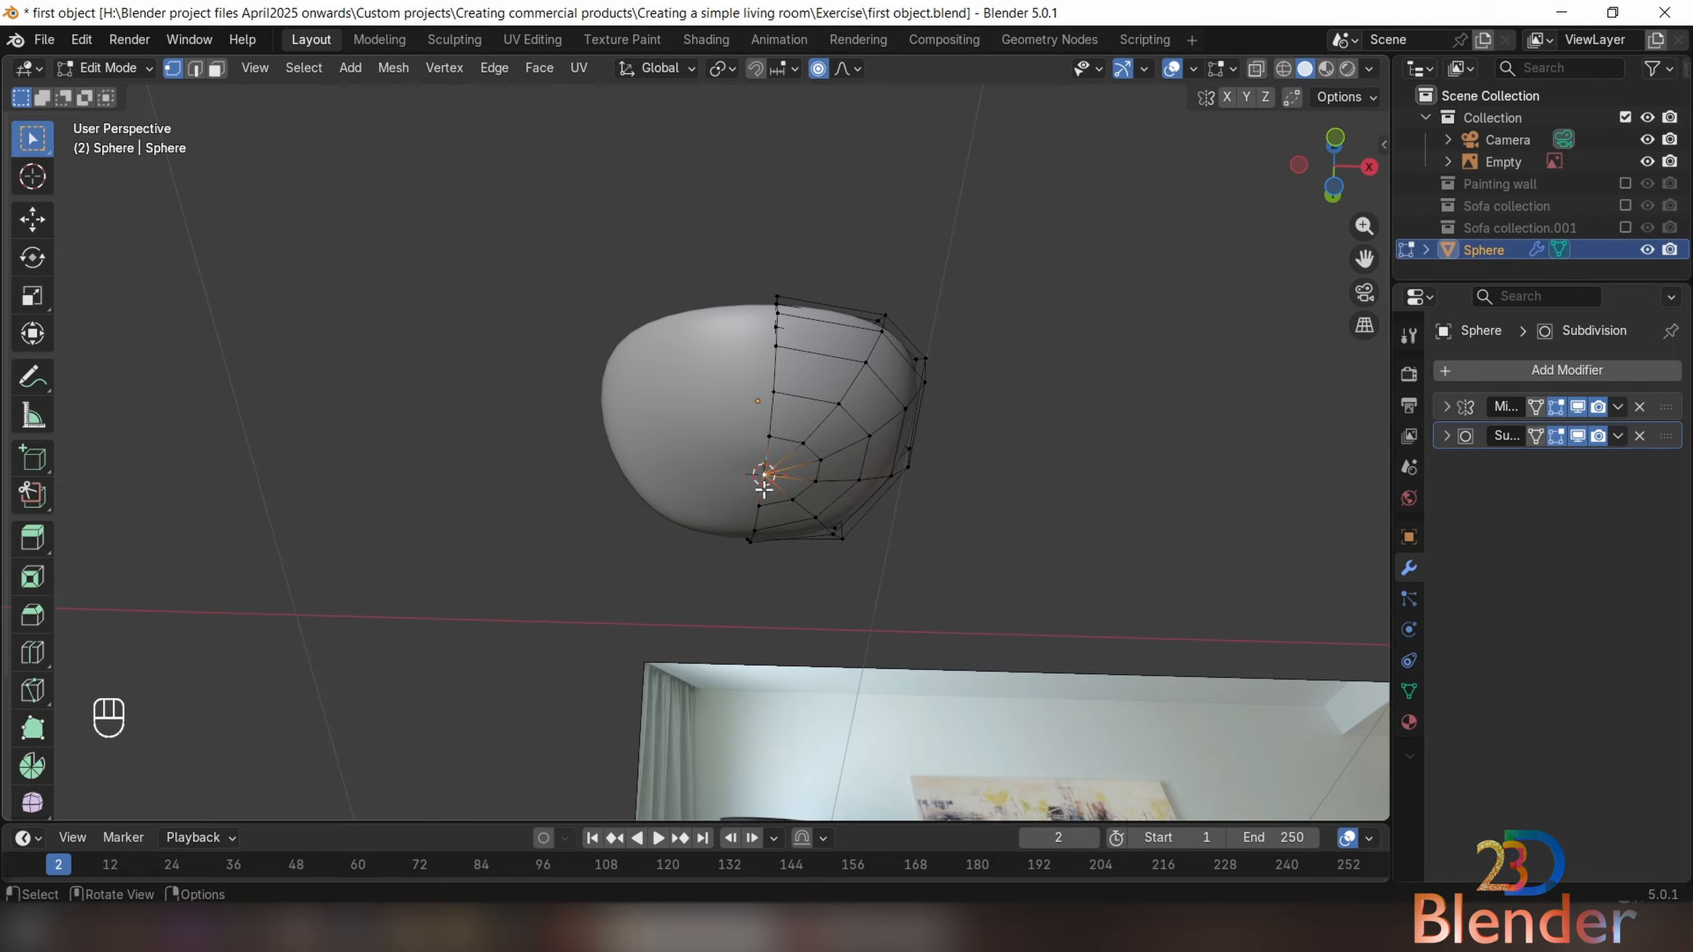
key("KP_1")
middle_click_drag(725, 681, 761, 392, "shift")
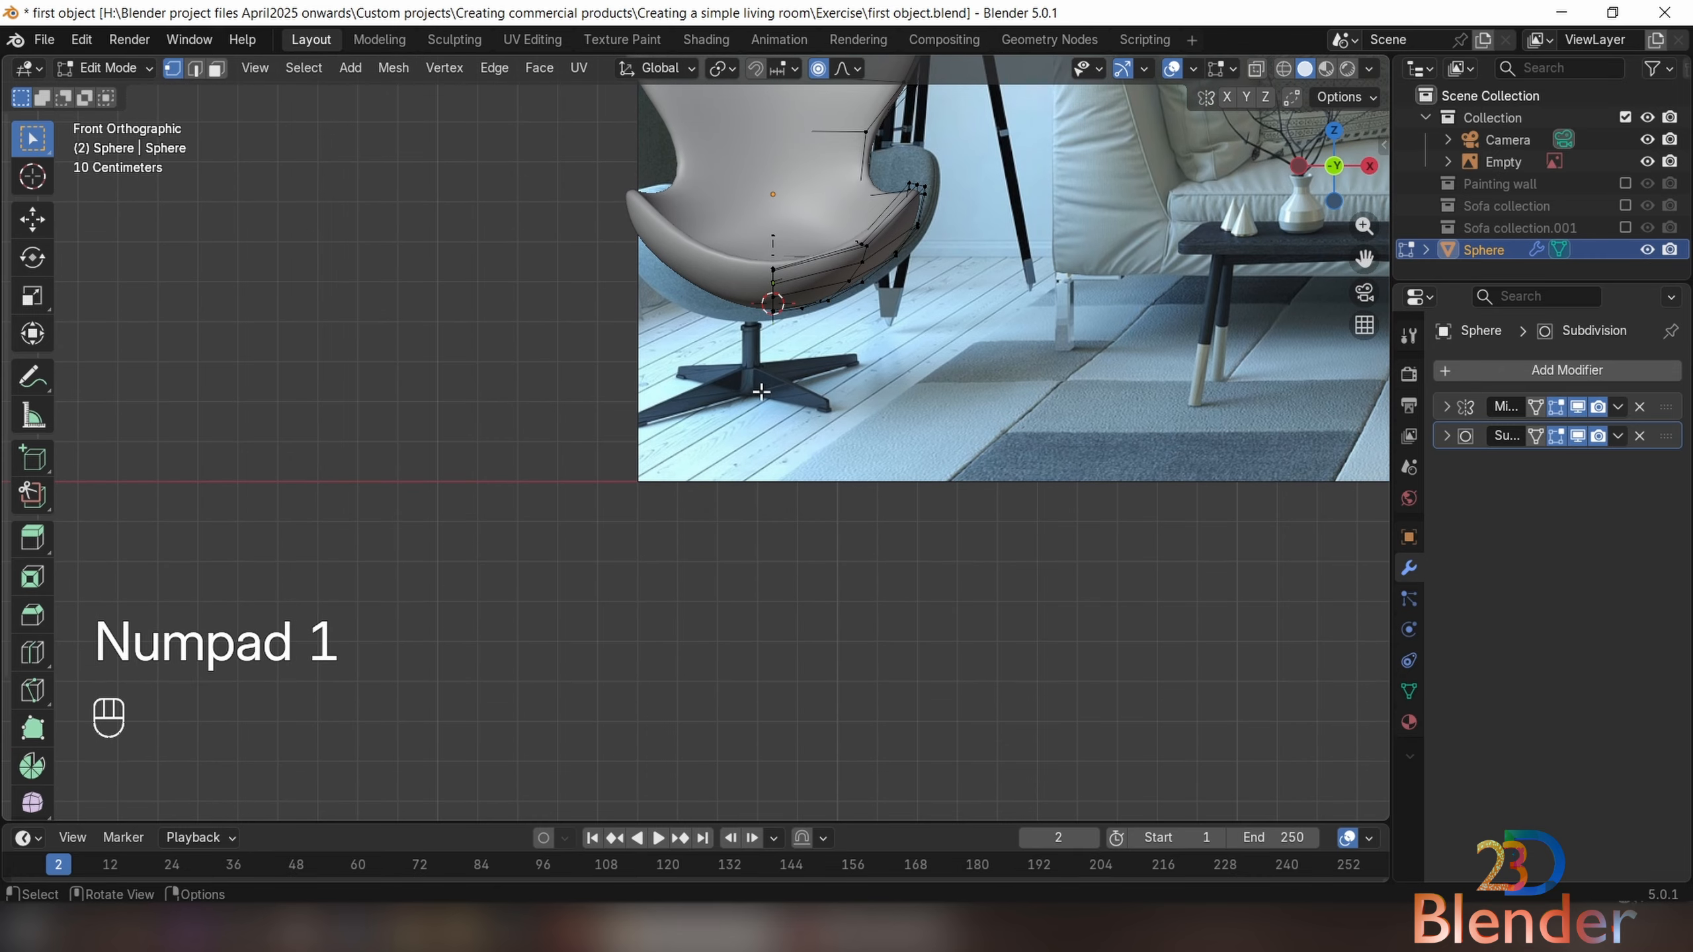
Add a mesh circle at the 3D cursor under the seat with 10 vertices and a 0.02 m radius
scroll(773, 304, "up", 5)
middle_click_drag(861, 216, 703, 420, "shift")
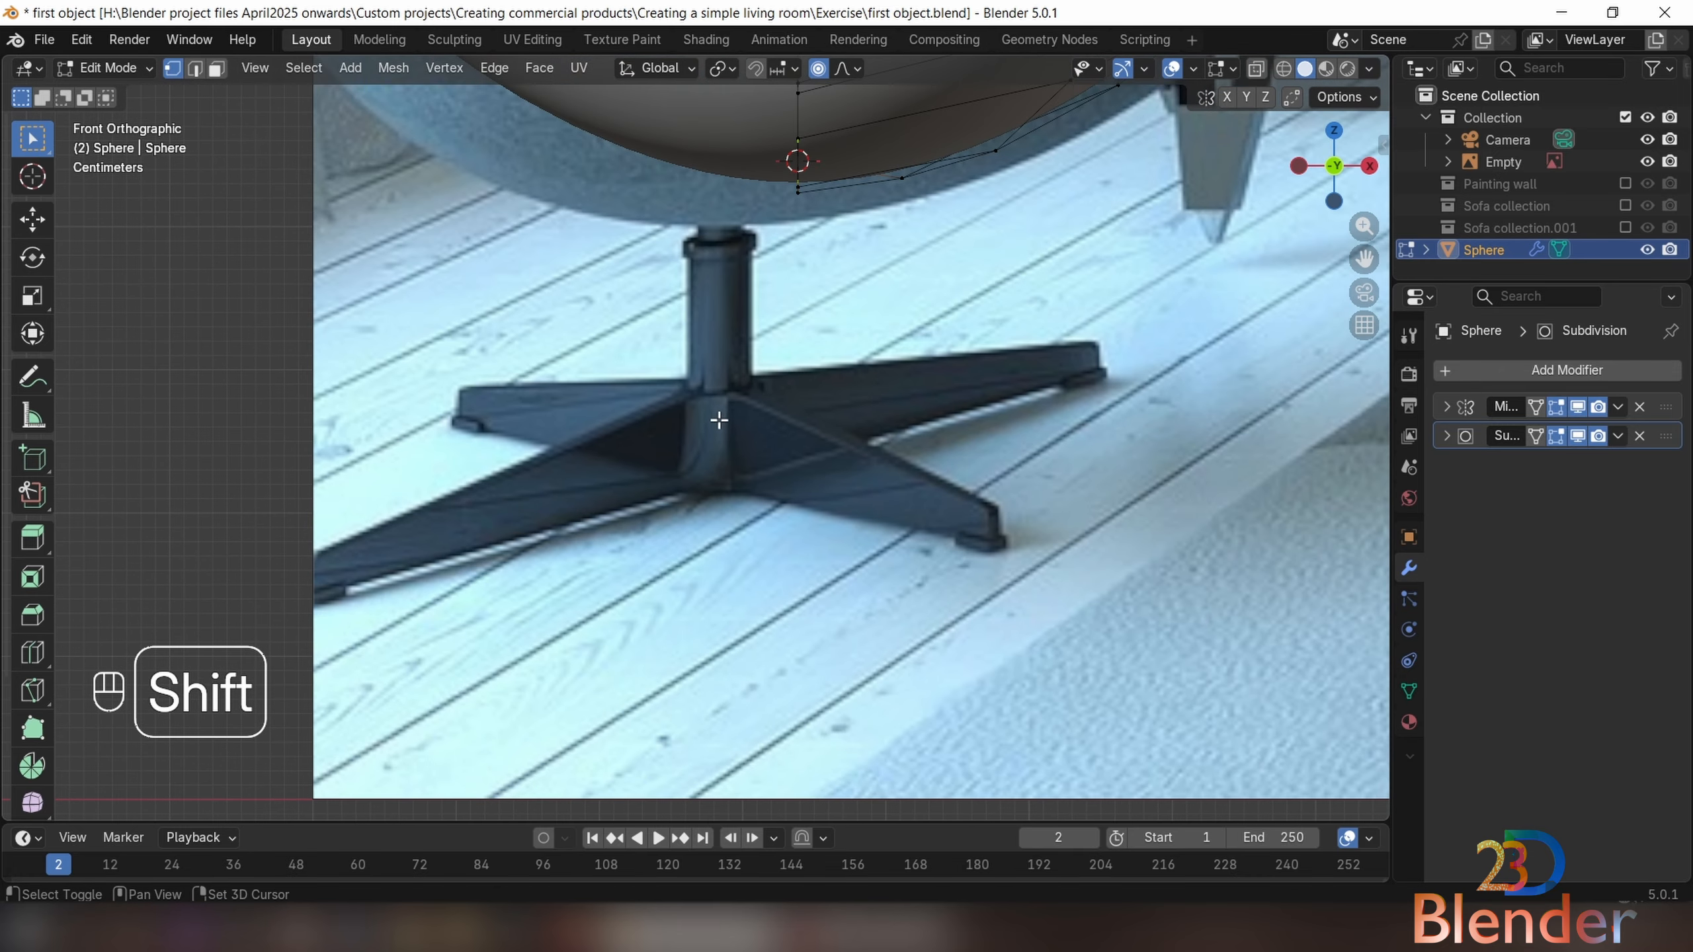
scroll(727, 261, "down", 3)
middle_click_drag(822, 271, 835, 368, "shift")
key("Tab")
key("shift+a")
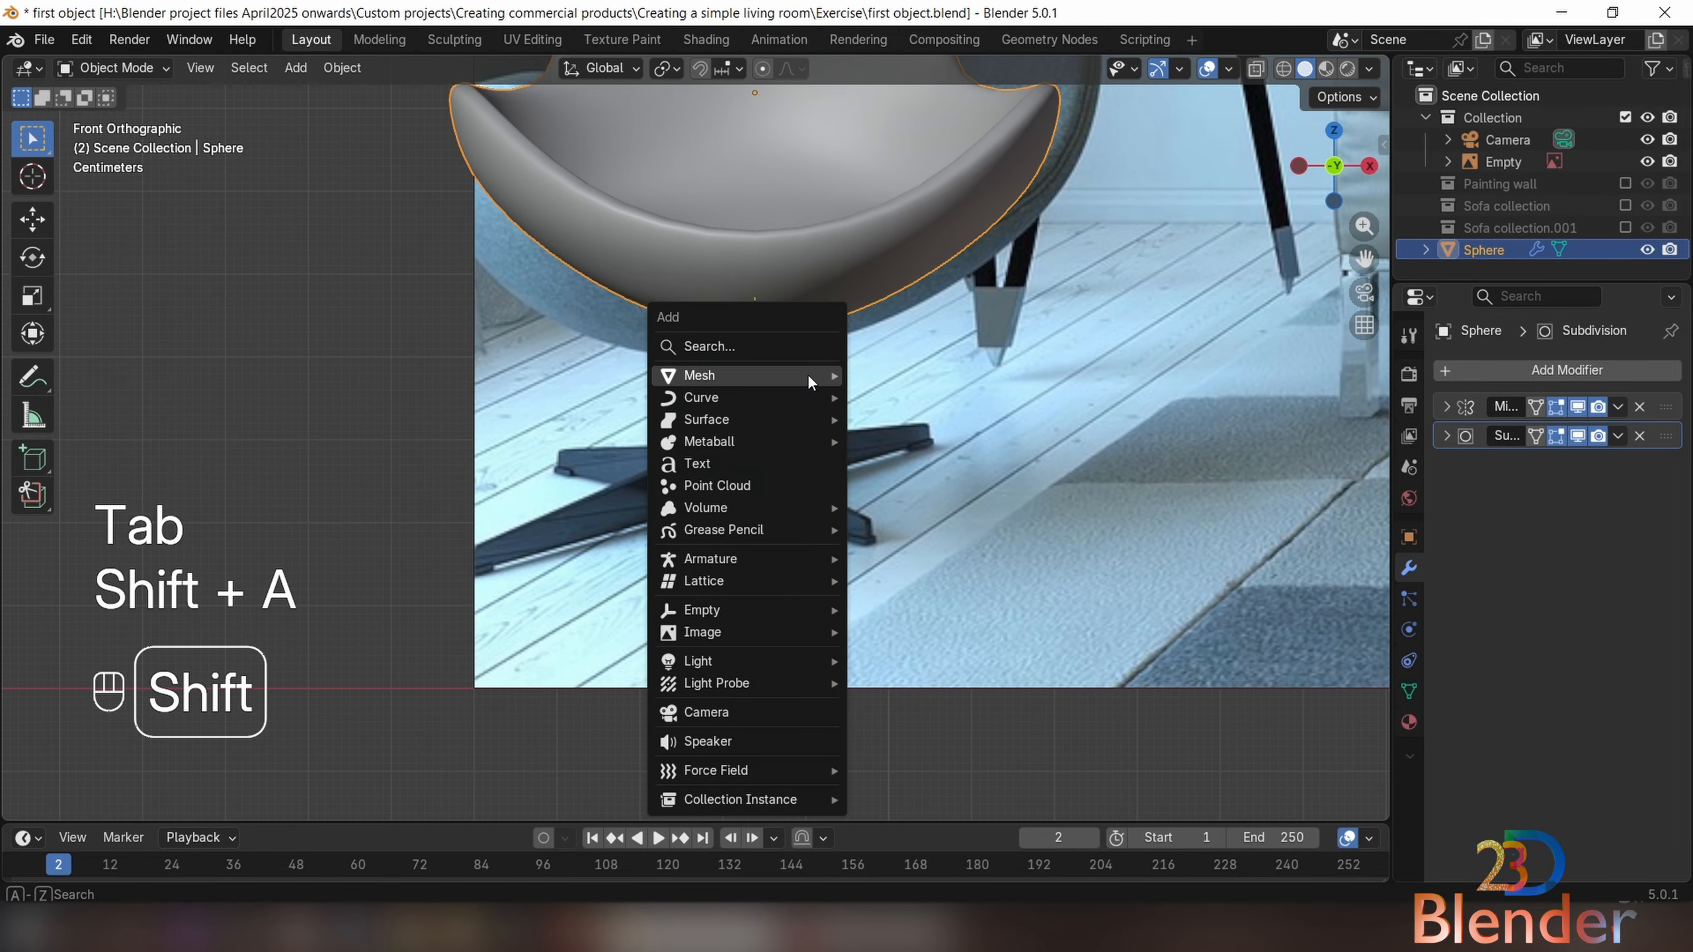
mouse_move(758, 382)
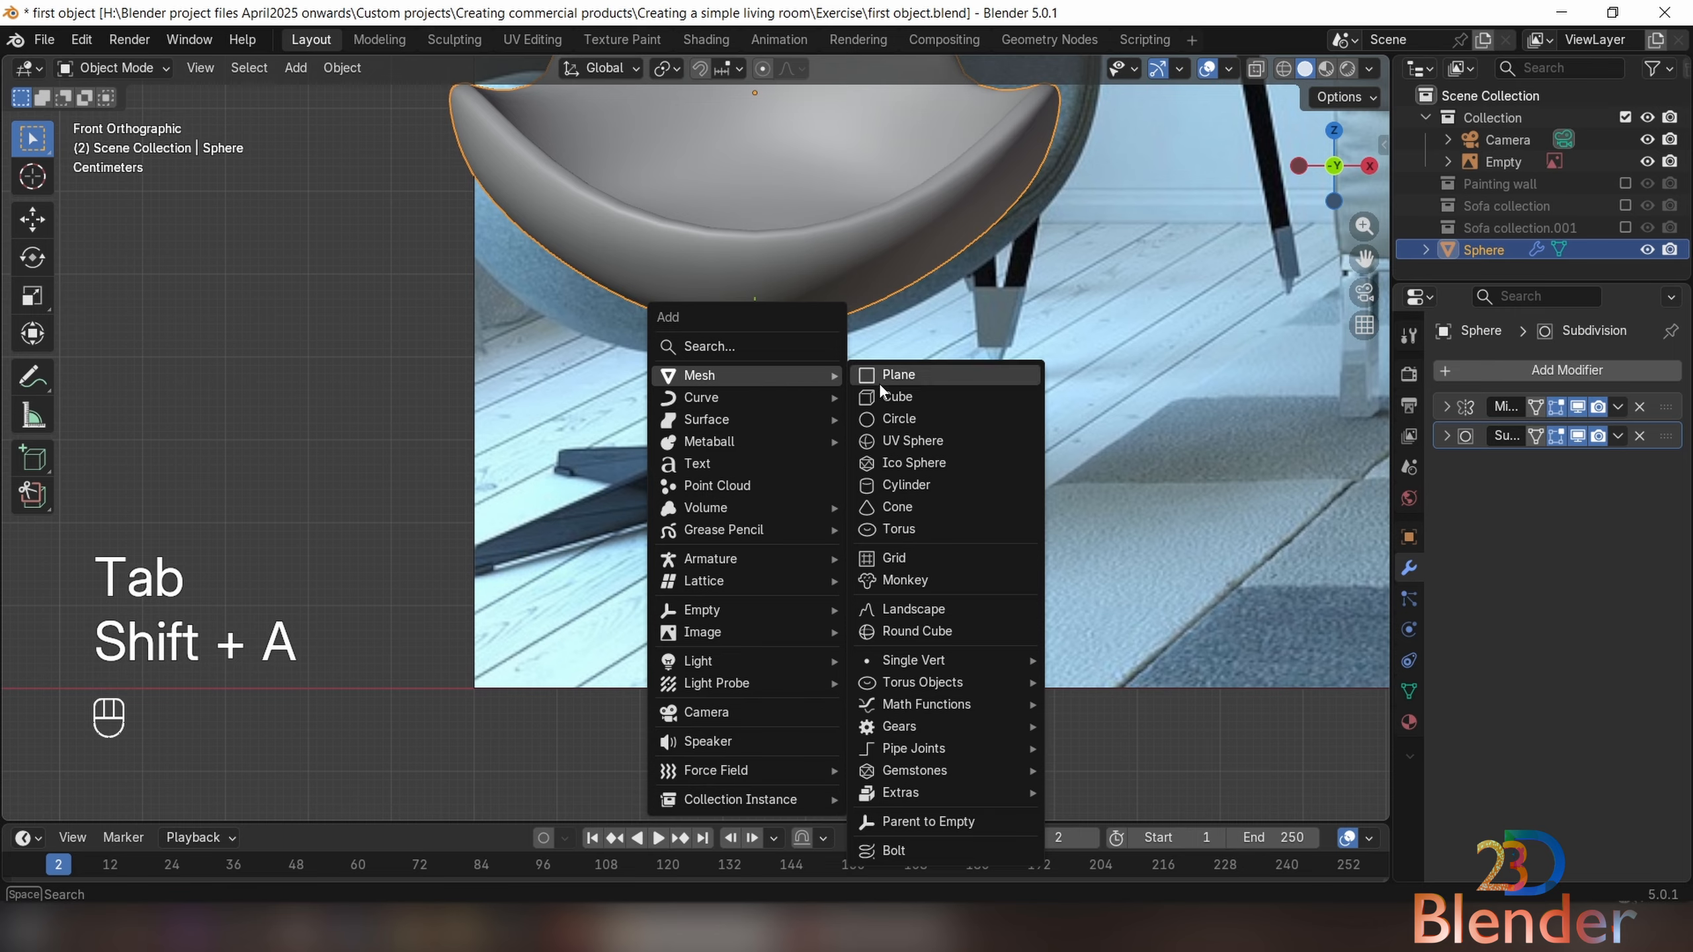
left_click(936, 419)
left_click(83, 803)
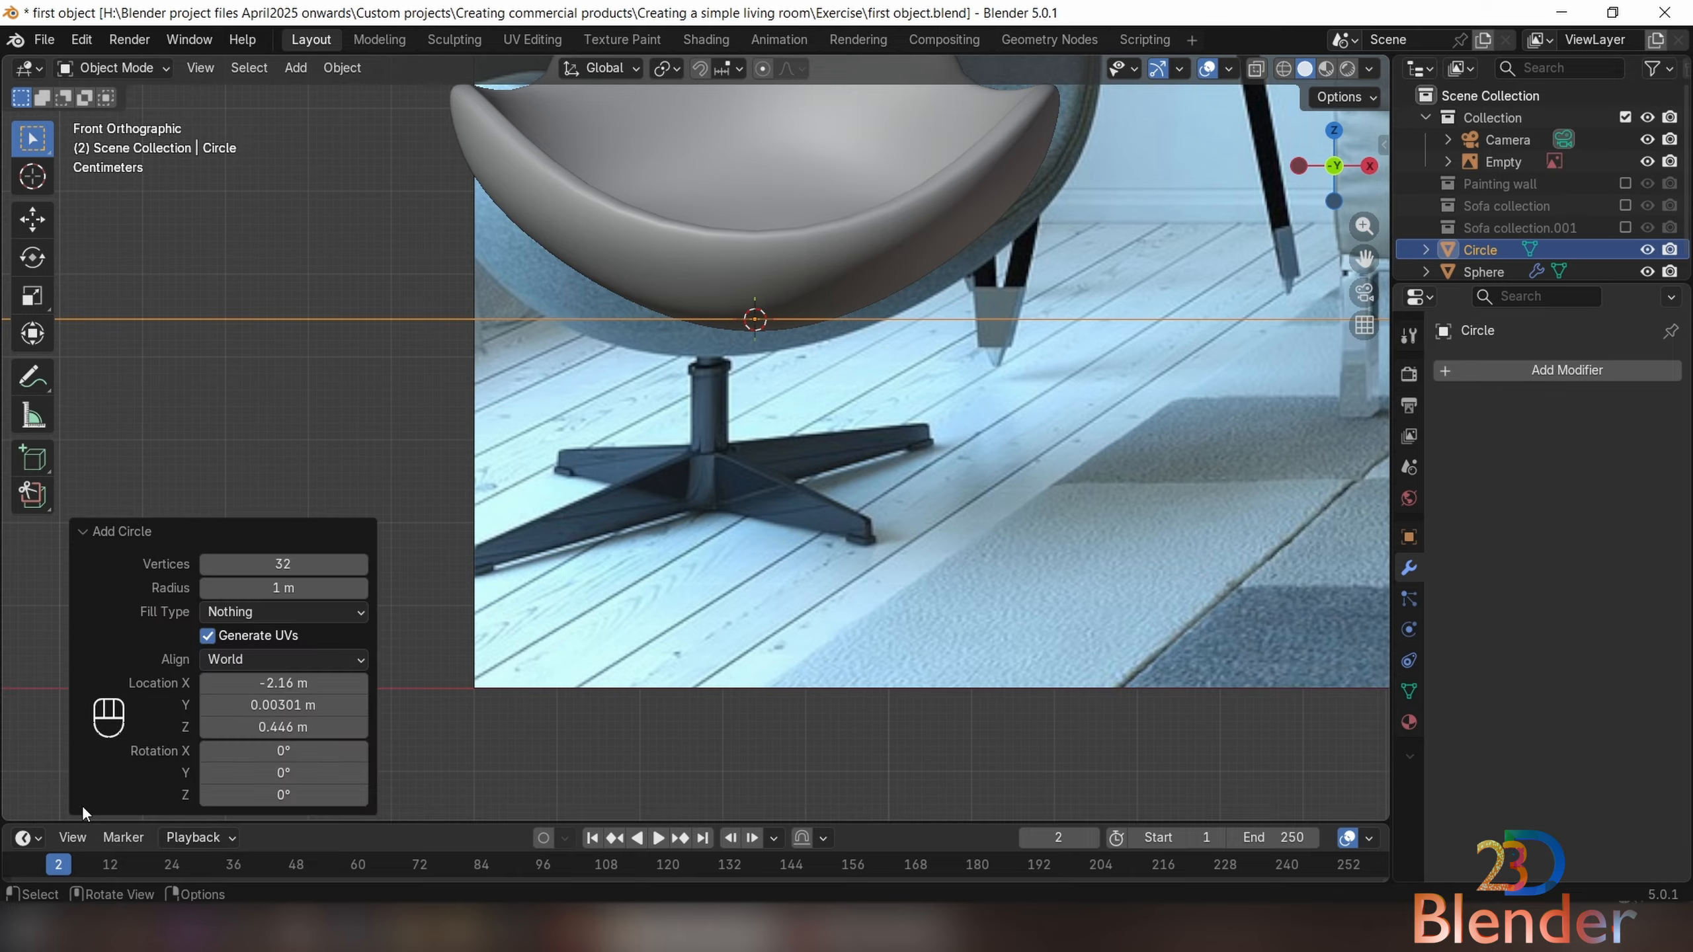
left_click(283, 563)
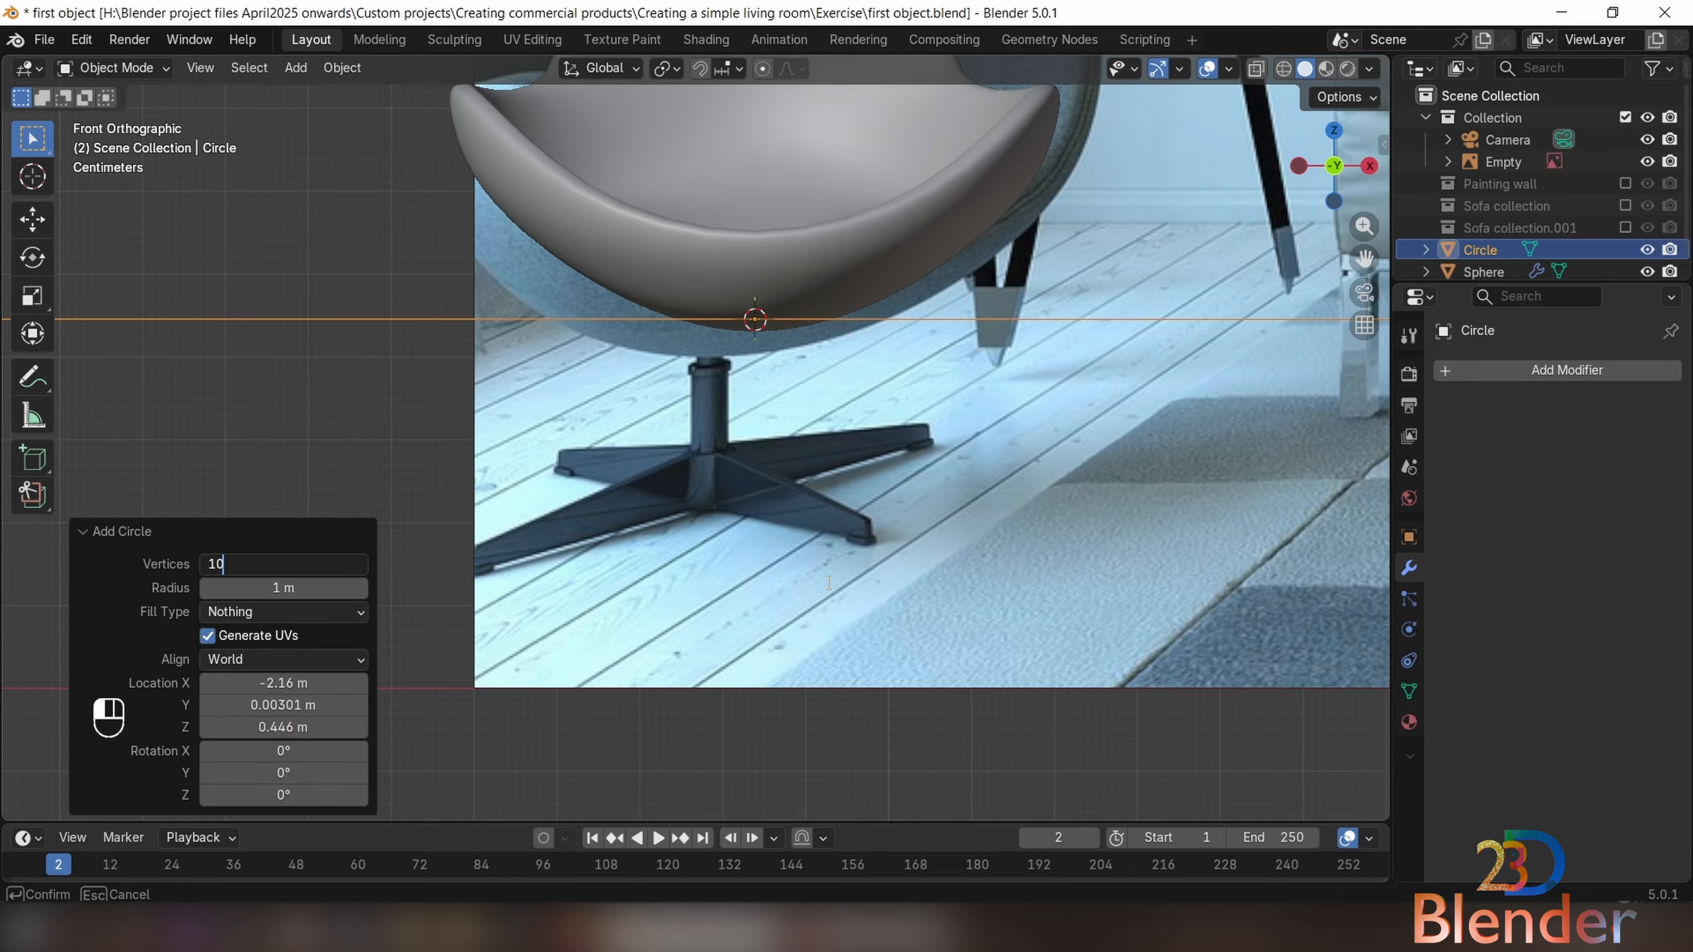
key("Return")
left_click_drag(283, 587, 231, 588)
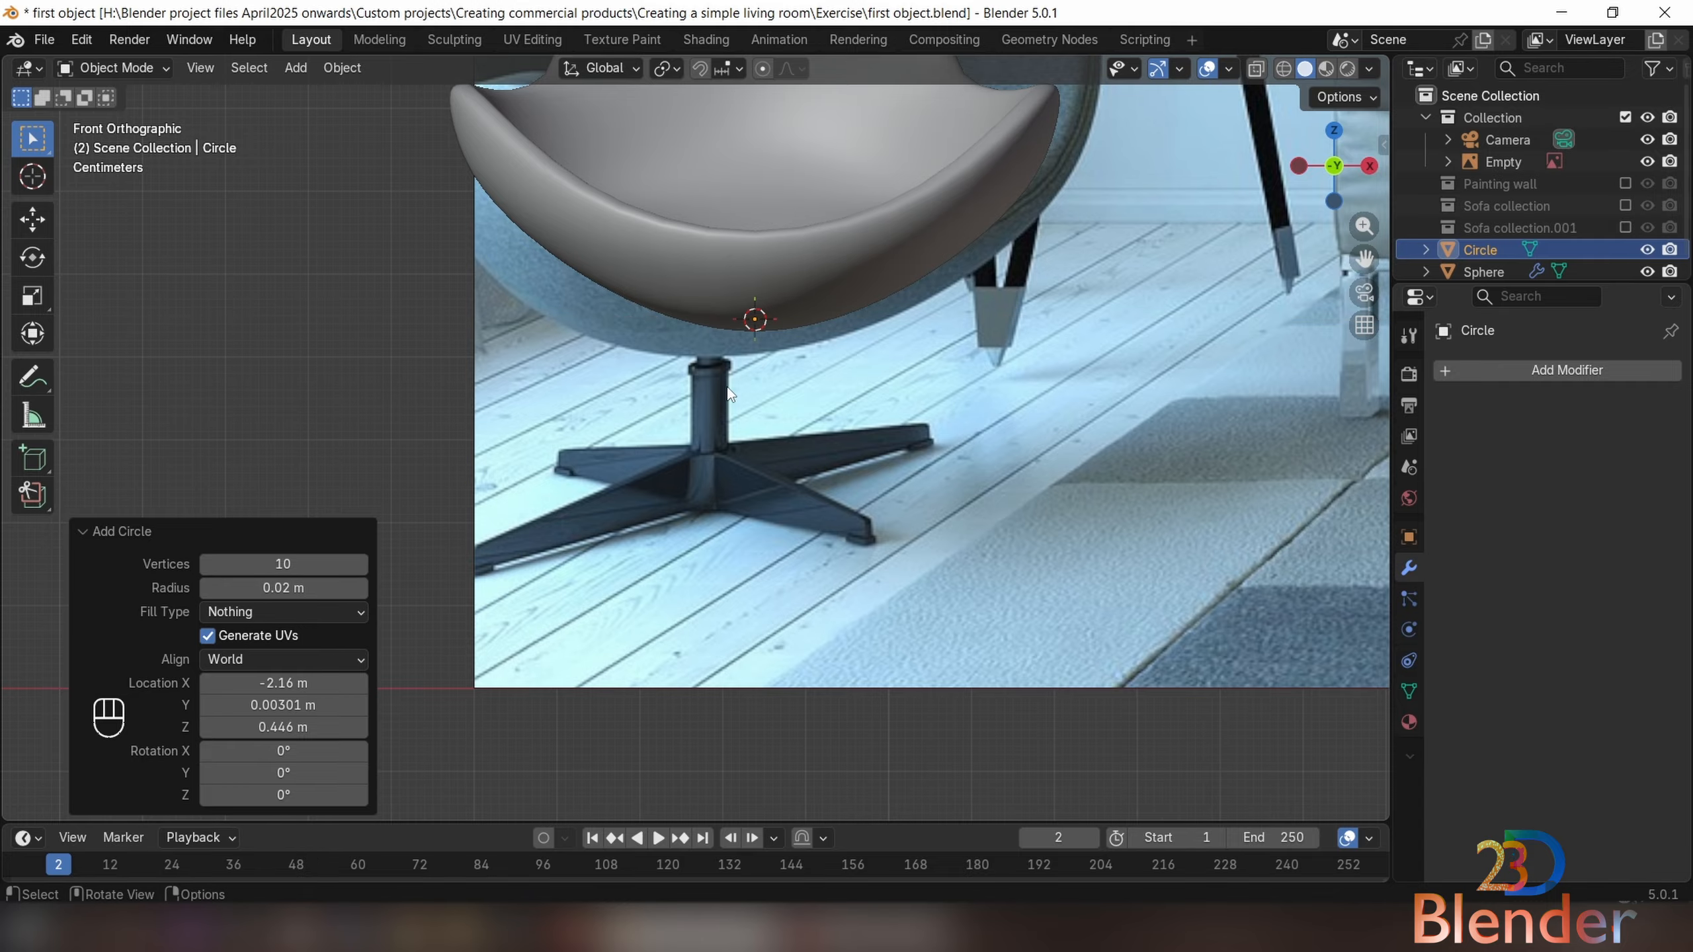
Extrude the circle downward about 0.054 m along Z to start the chair's central column
key("Tab")
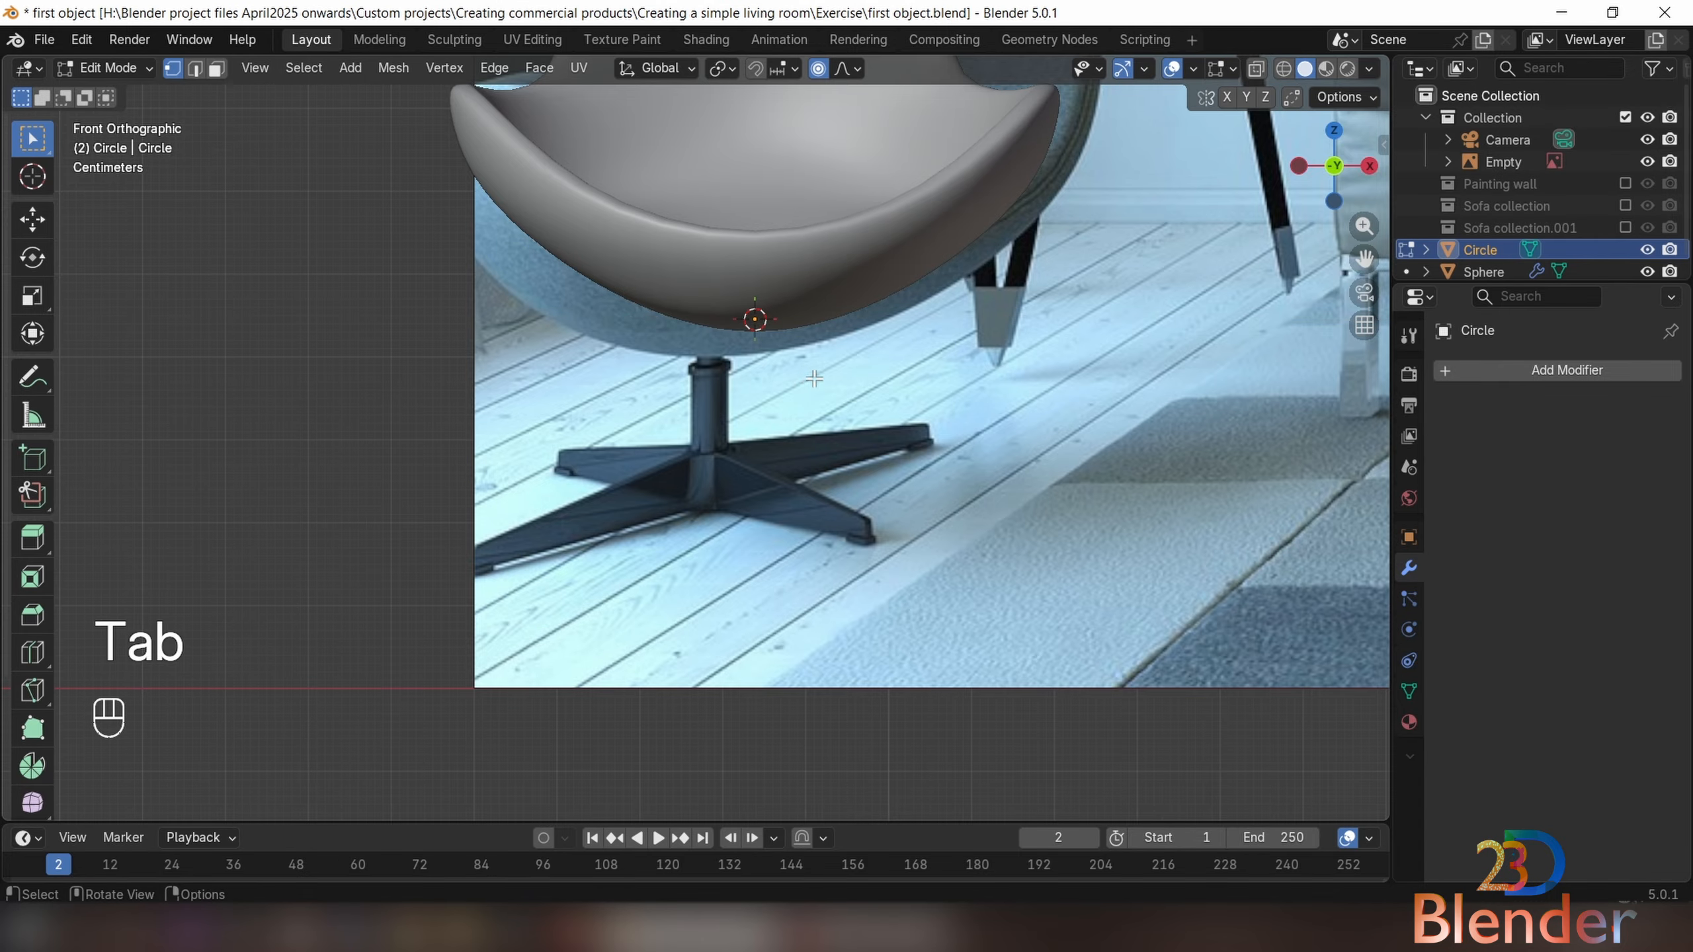
scroll(814, 379, "up", 1)
middle_click_drag(814, 379, 824, 309)
key("KP_1")
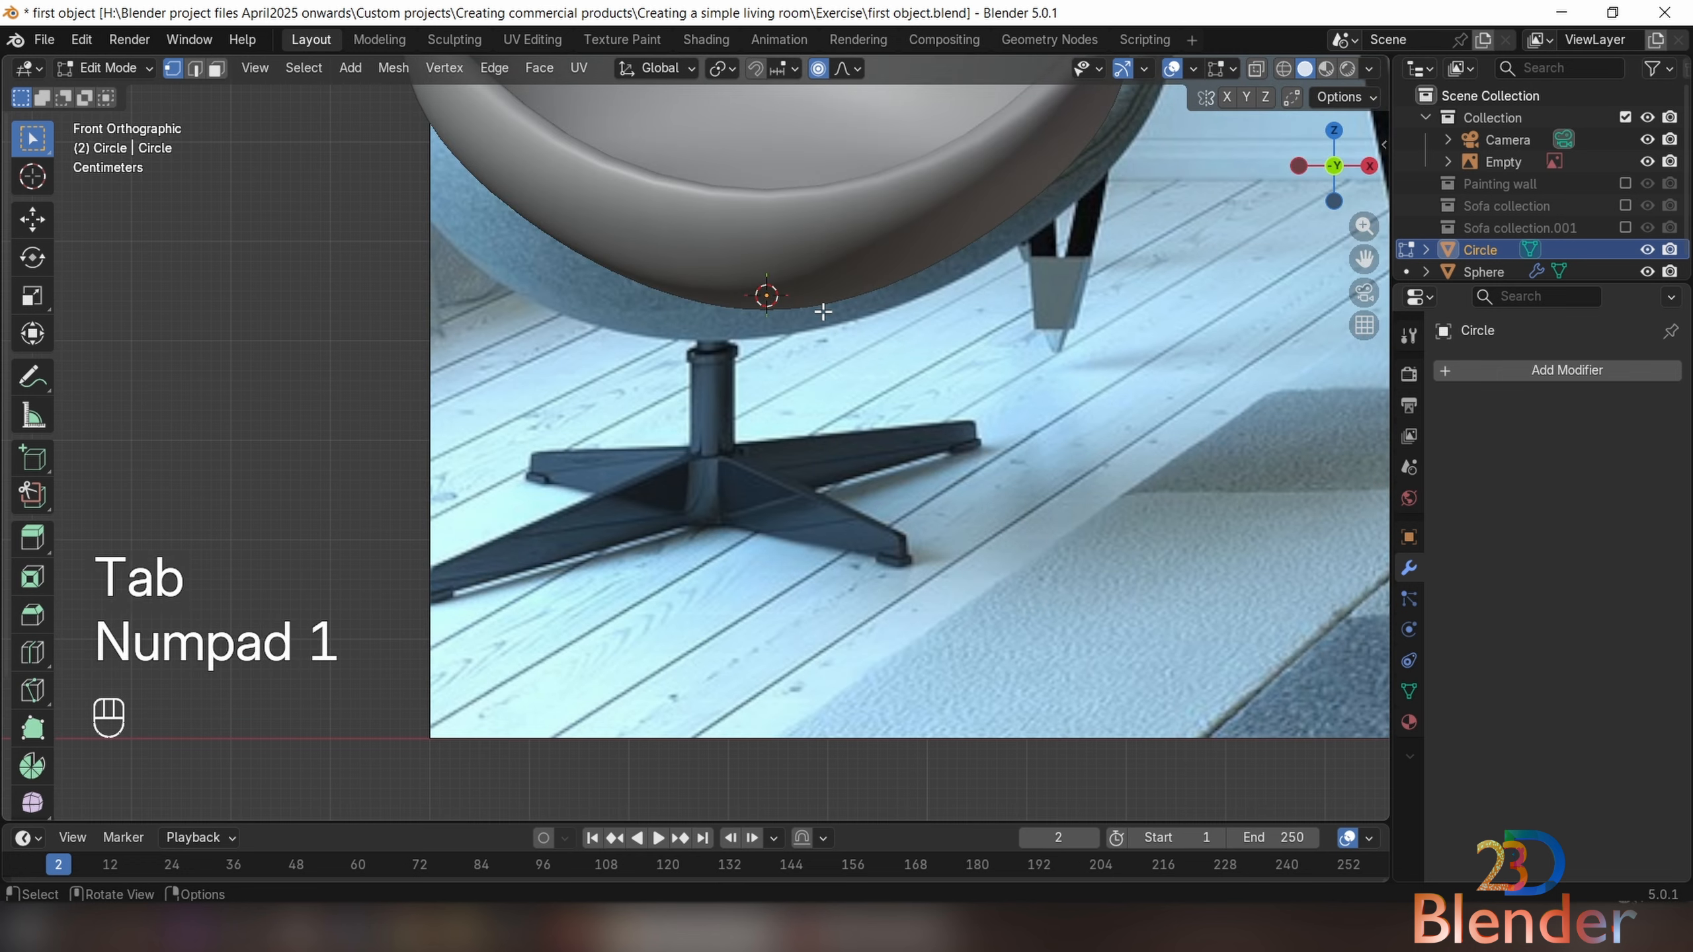
key("e")
key("z")
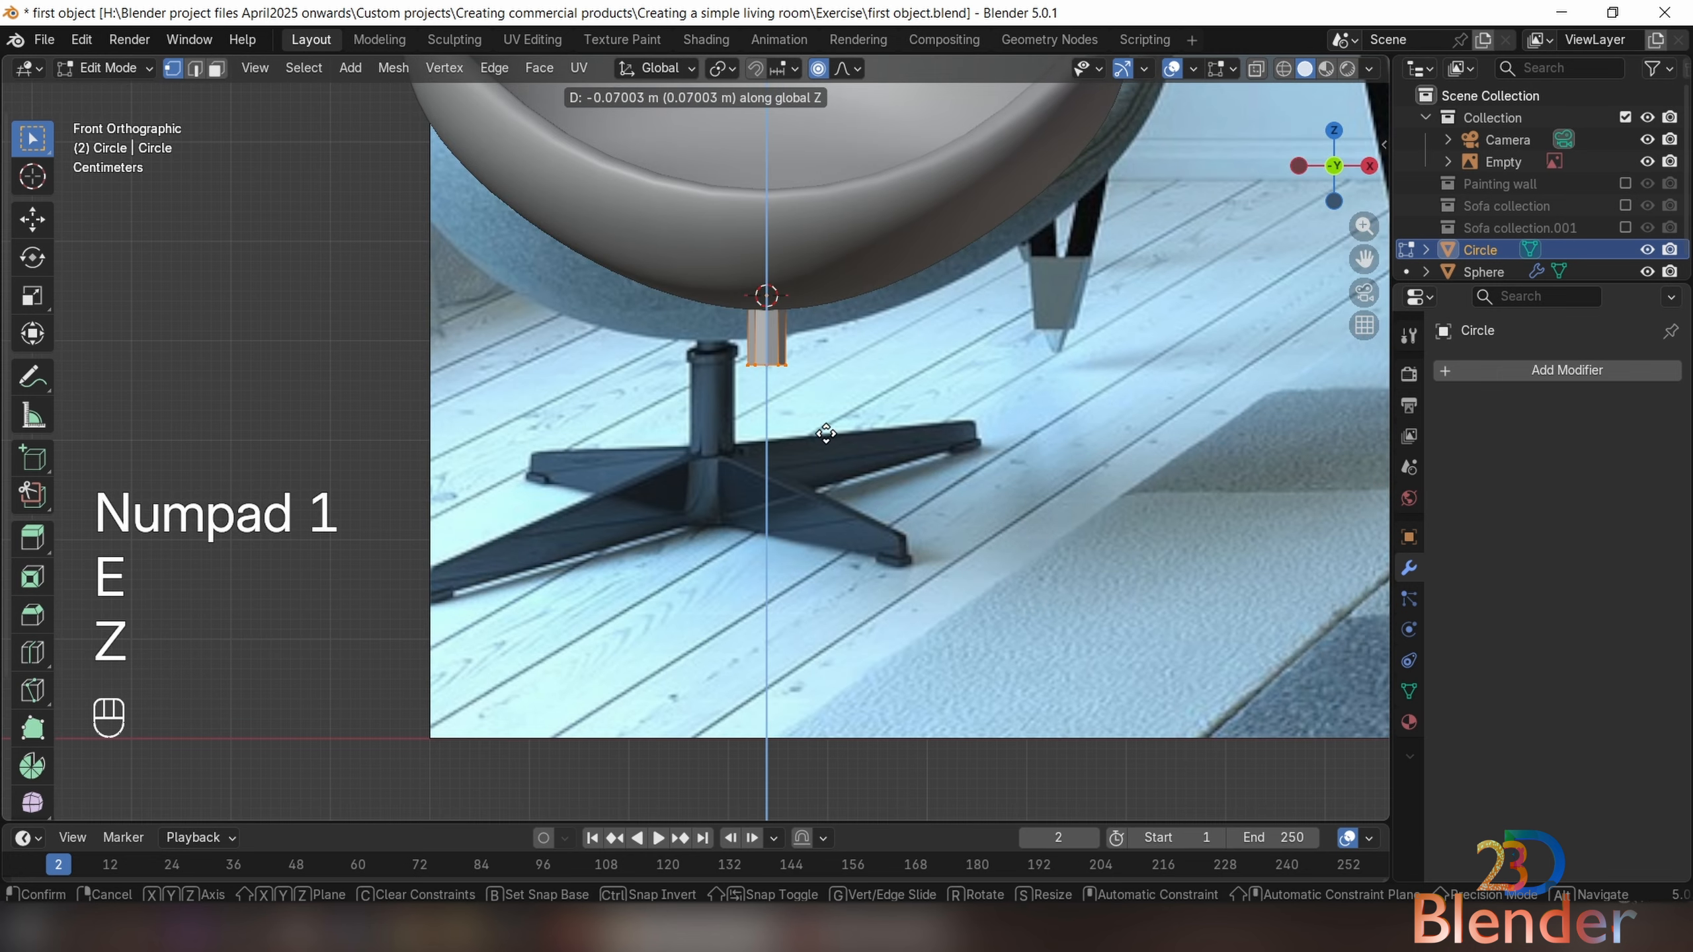
left_click(827, 414)
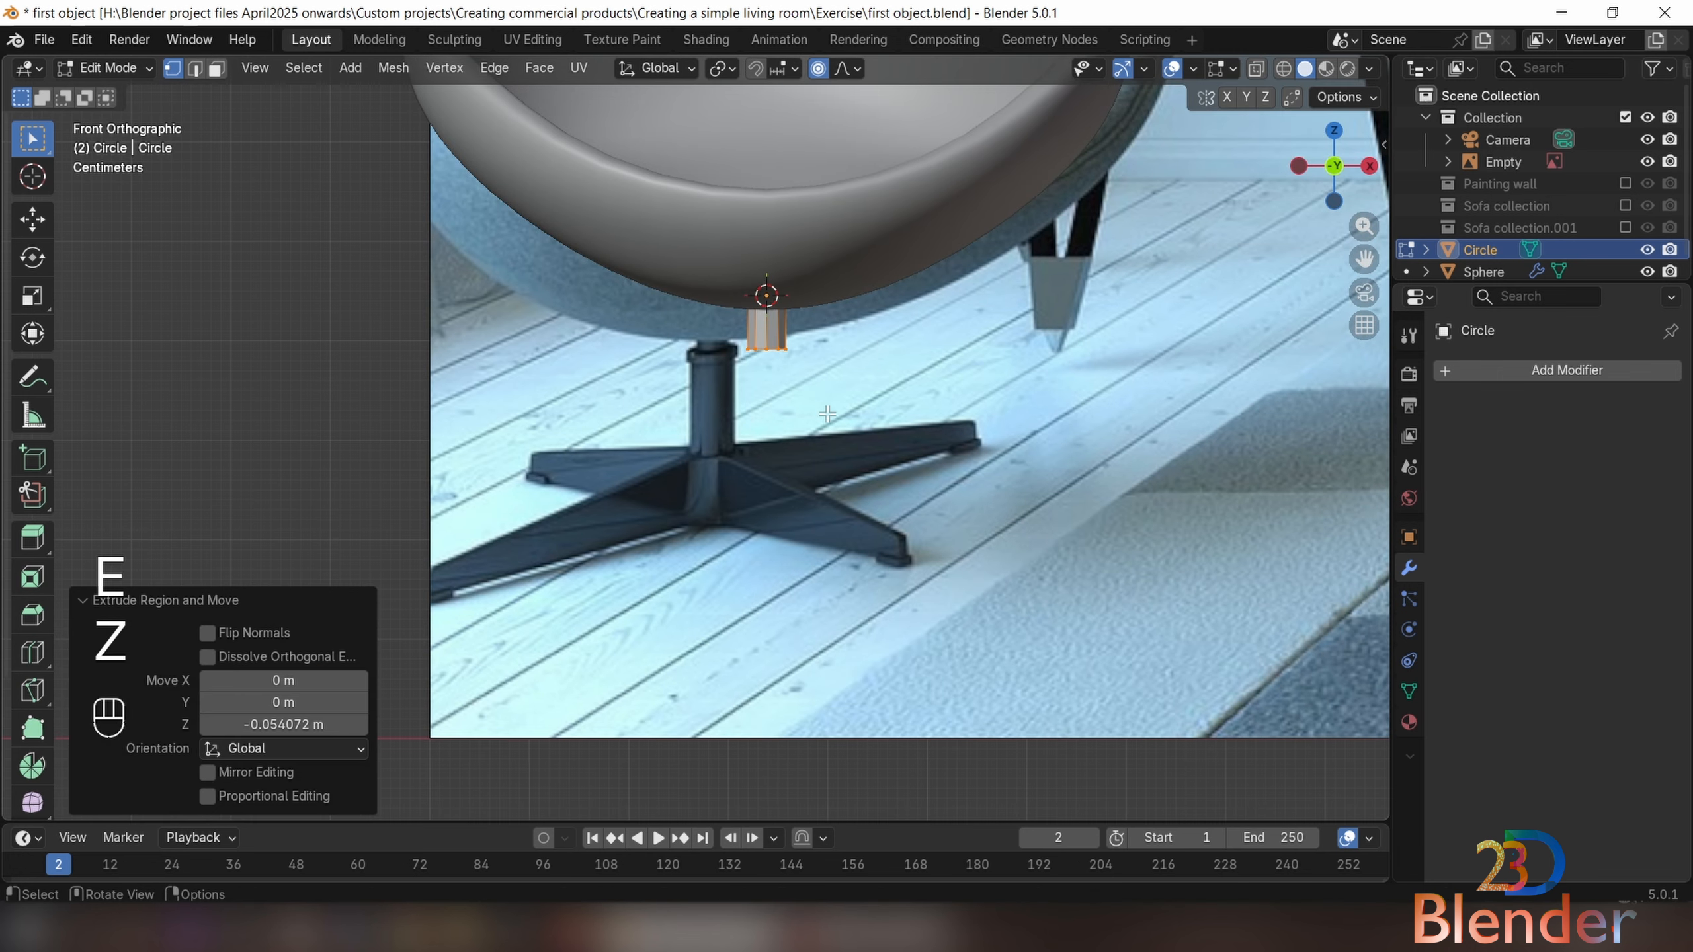
Duplicate the column's bottom edge ring in place and separate the copy into its own object, using X-ray display
scroll(827, 414, "up", 3)
scroll(761, 401, "up", 4)
key("shift+d")
key("alt+z")
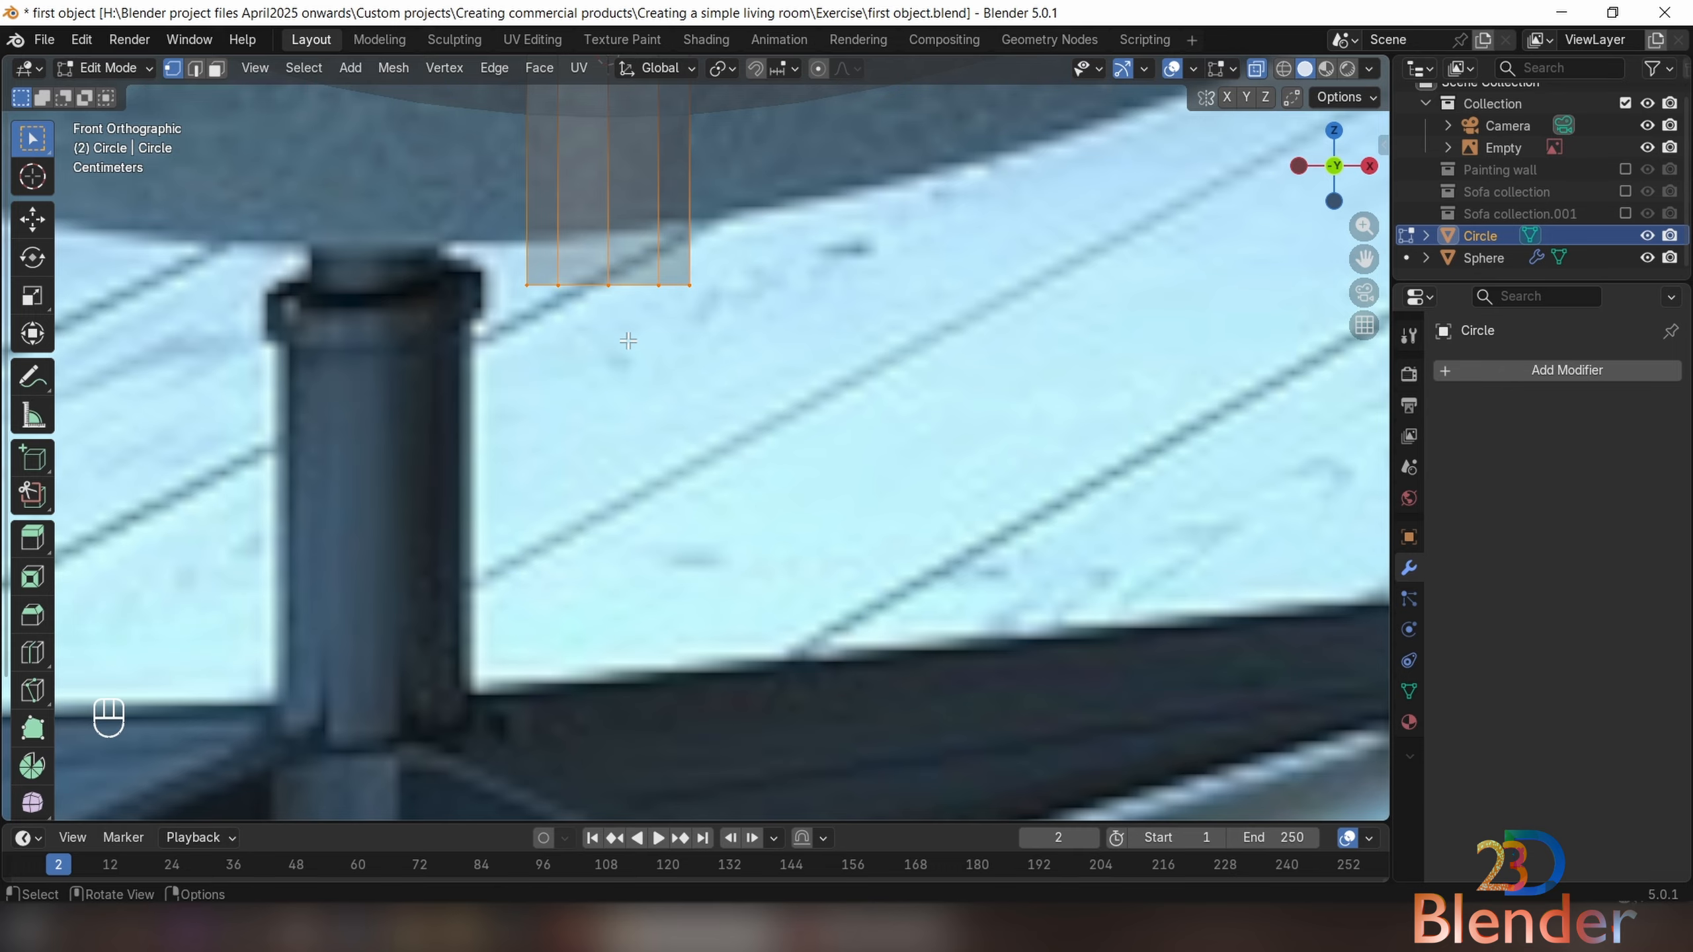
key("shift+d")
right_click(786, 399)
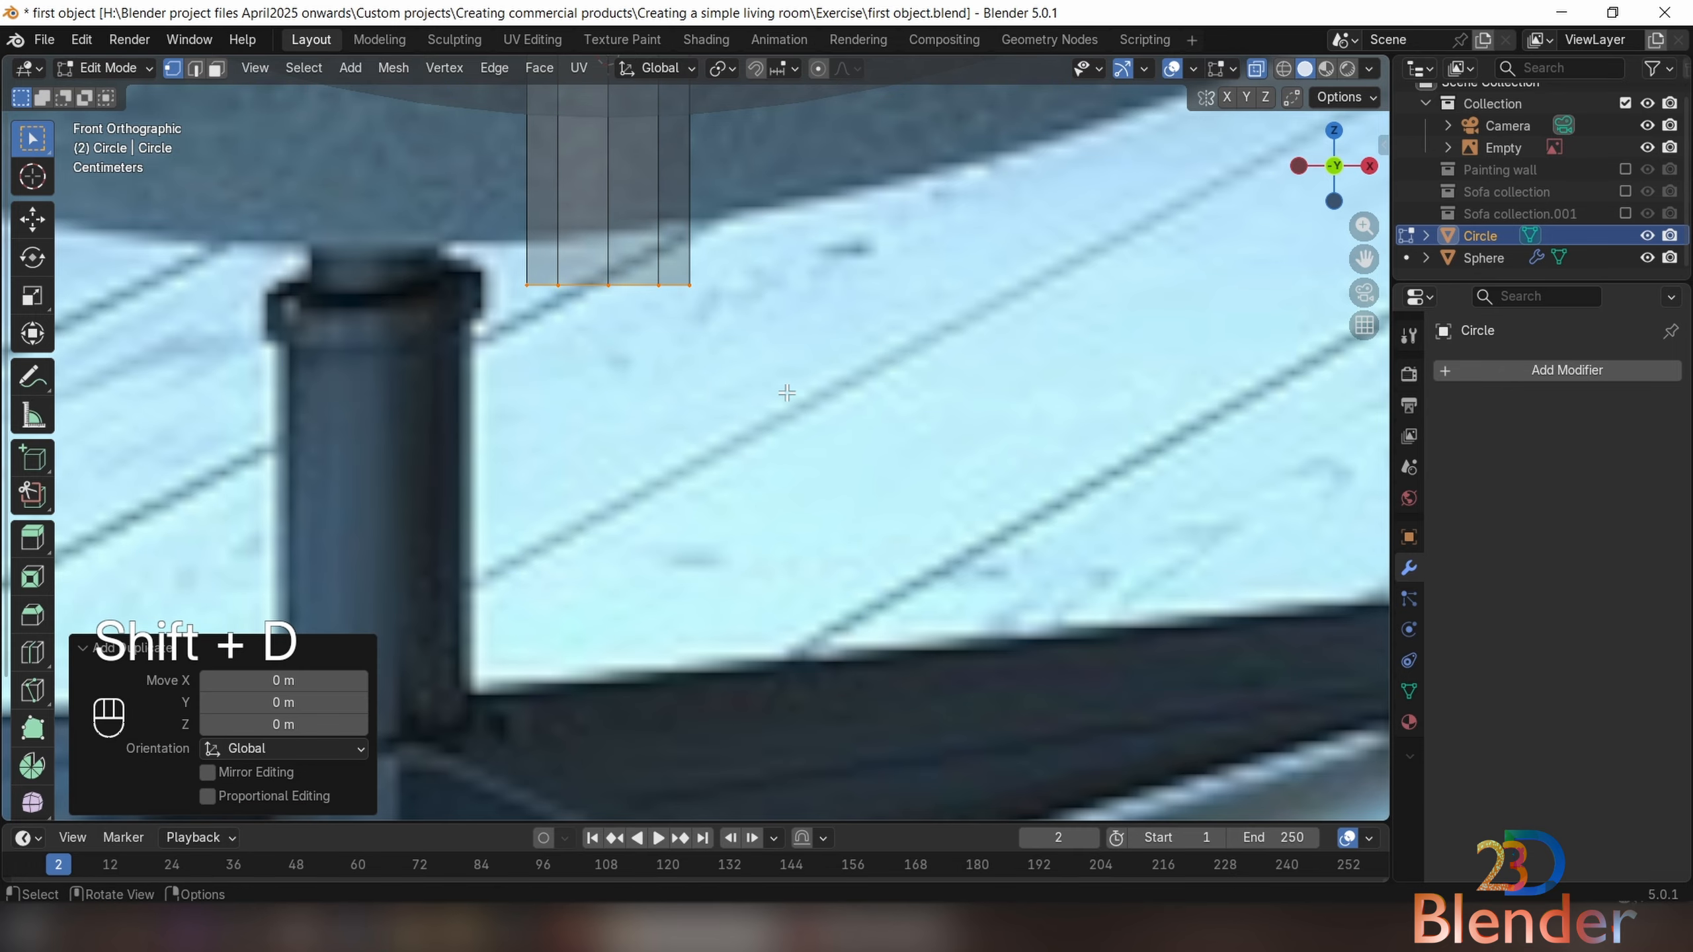
key("p")
key("Tab")
Select all vertices of the separated ring object and scale it up to about 1.41 so it surrounds the column
left_click(1489, 269)
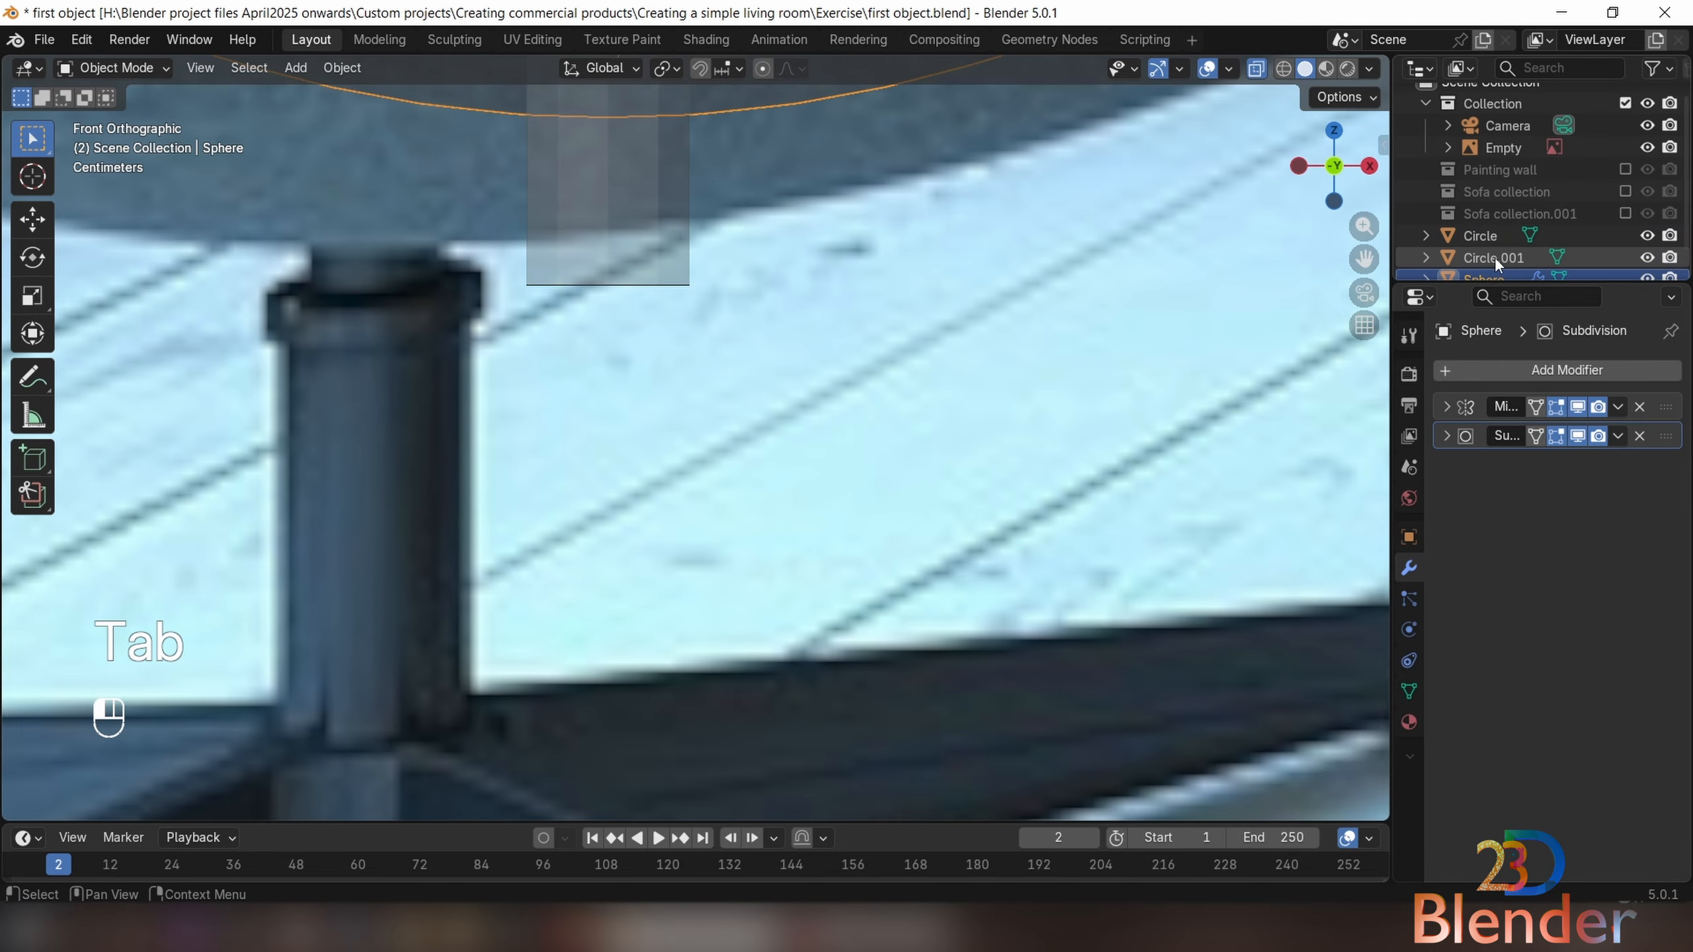
left_click(1494, 257)
scroll(624, 267, "up", 1)
key("Tab")
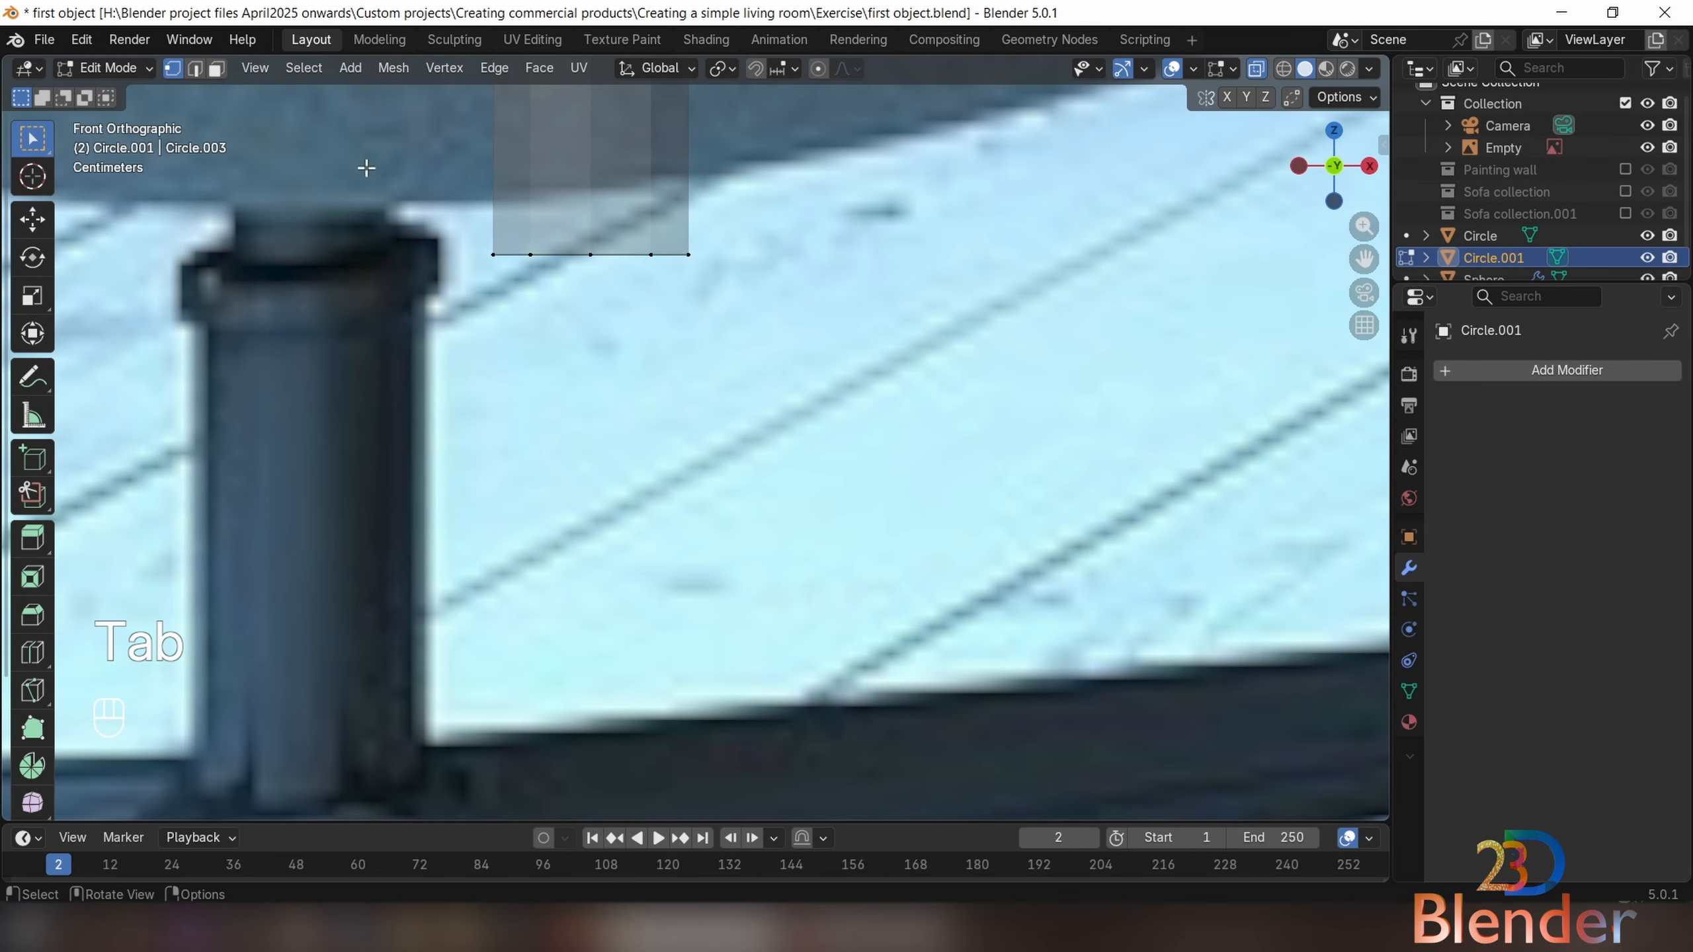
left_click_drag(365, 168, 760, 337)
middle_click_drag(746, 336, 778, 362, "shift")
scroll(741, 343, "up", 1)
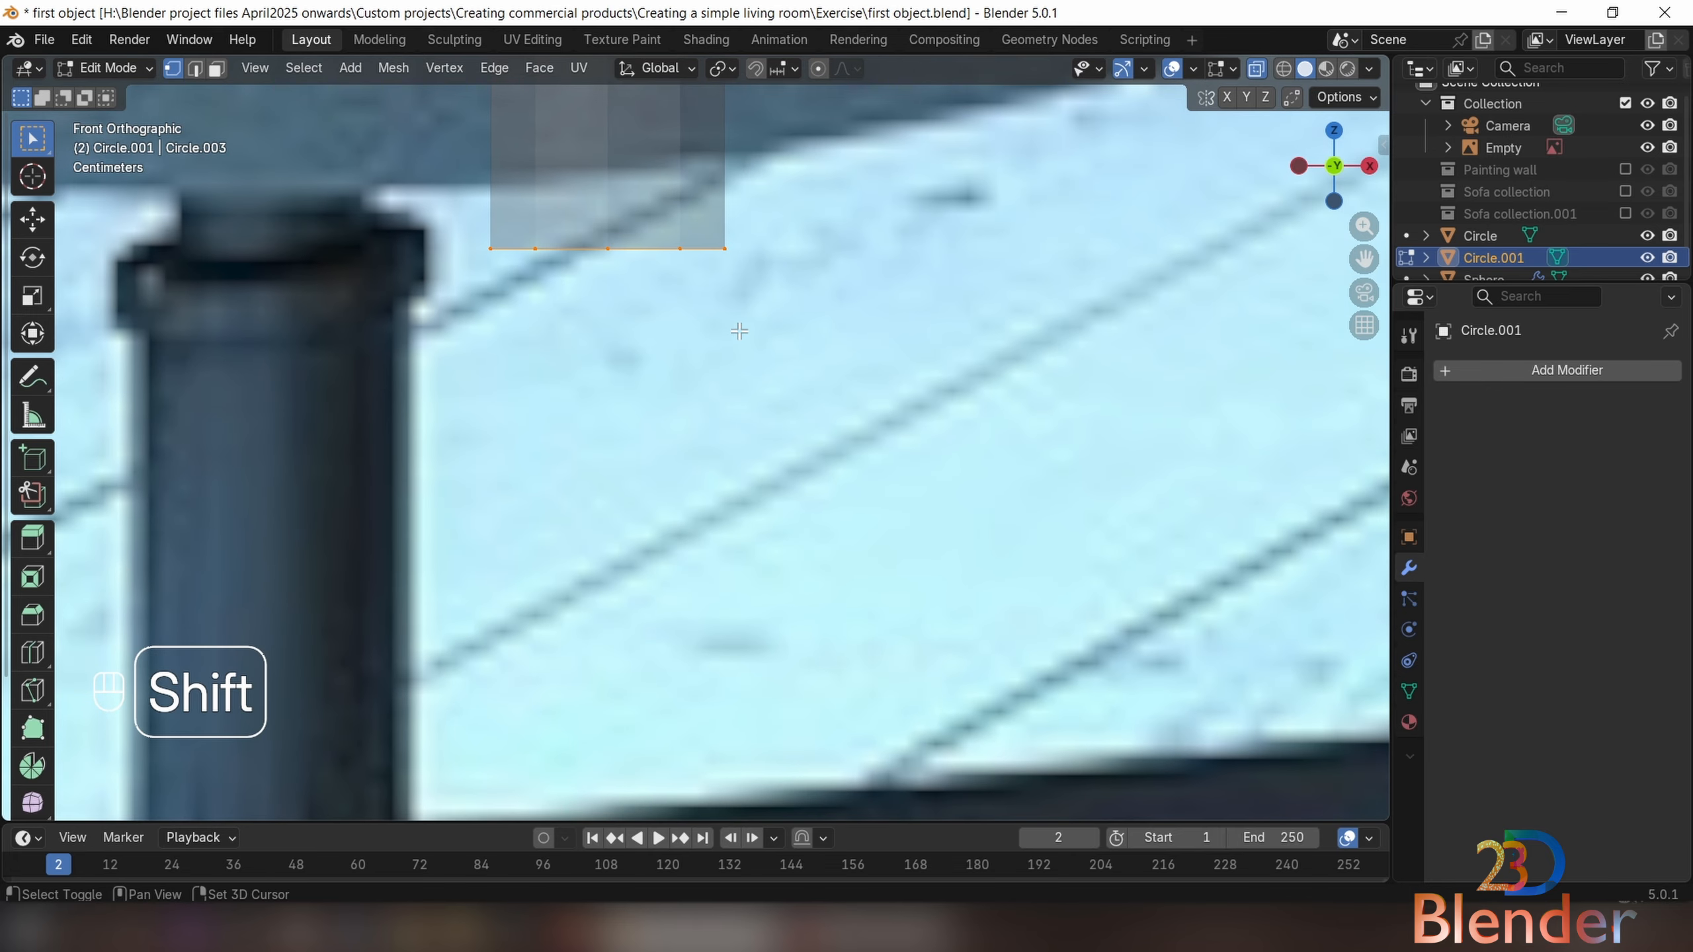
key("s")
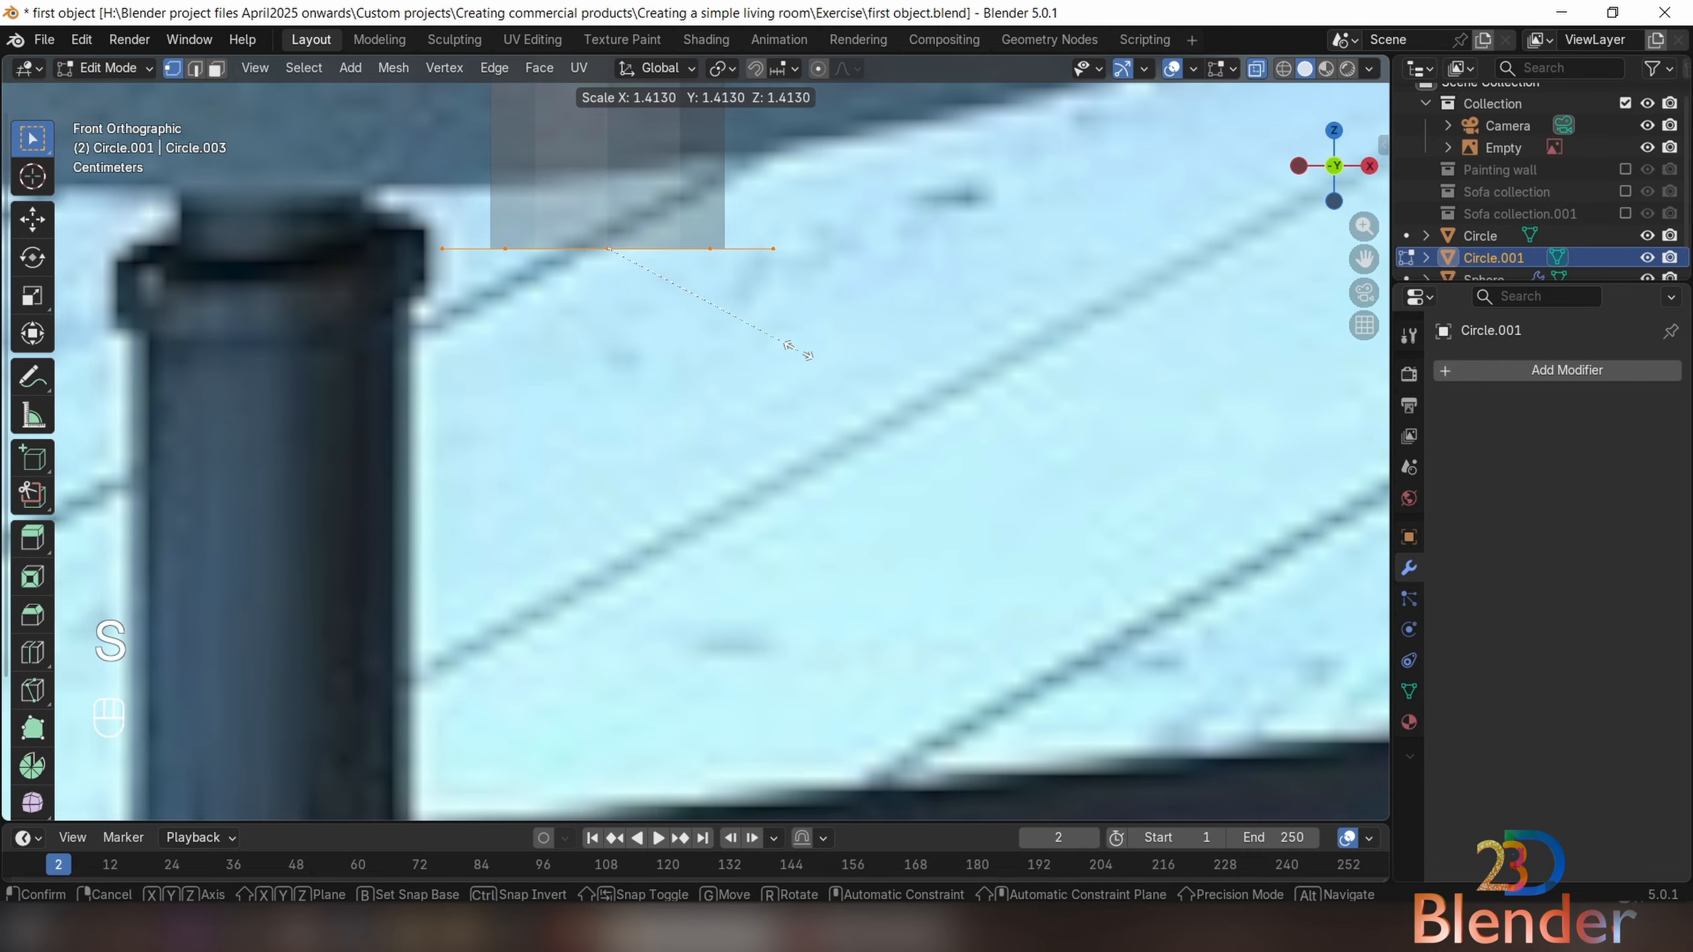
left_click(798, 351)
Extrude the enlarged ring downward about 0.013 m along Z to form the collar's outer wall
middle_click_drag(798, 351, 813, 379)
scroll(1009, 480, "down", 2)
middle_click_drag(1009, 480, 851, 456, "shift")
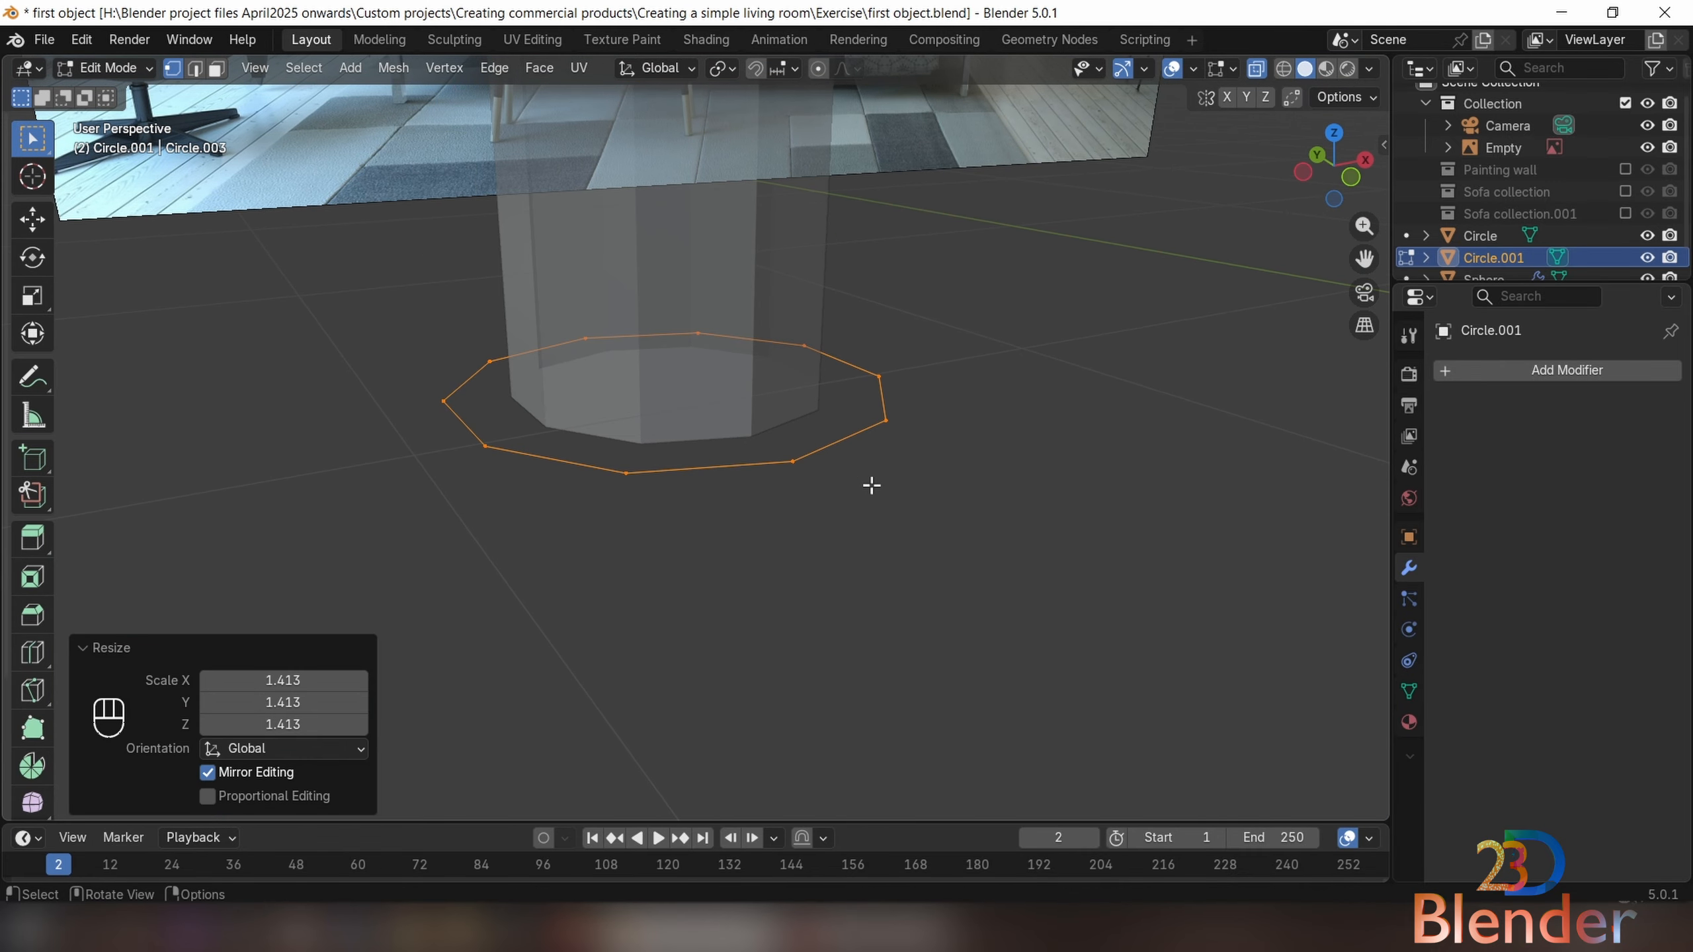
key("e")
key("z")
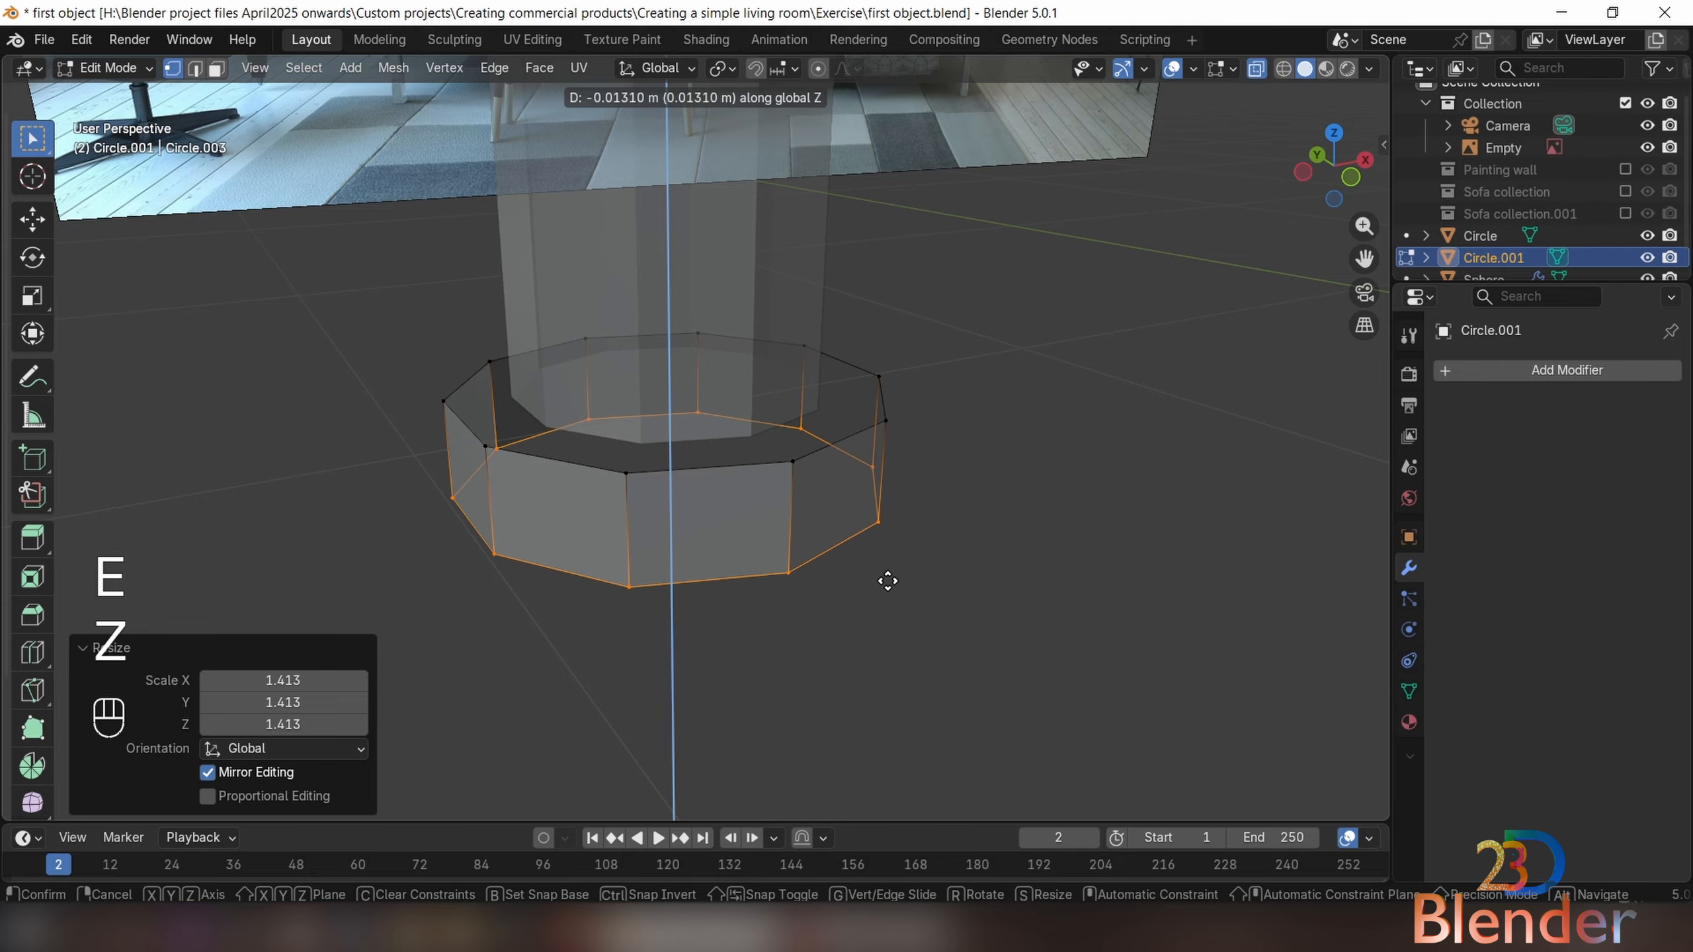
left_click(887, 578)
Extrude the collar's upper edge loop in place and scale it inward to about 0.68 to form the top face ring
left_click(802, 457, "alt")
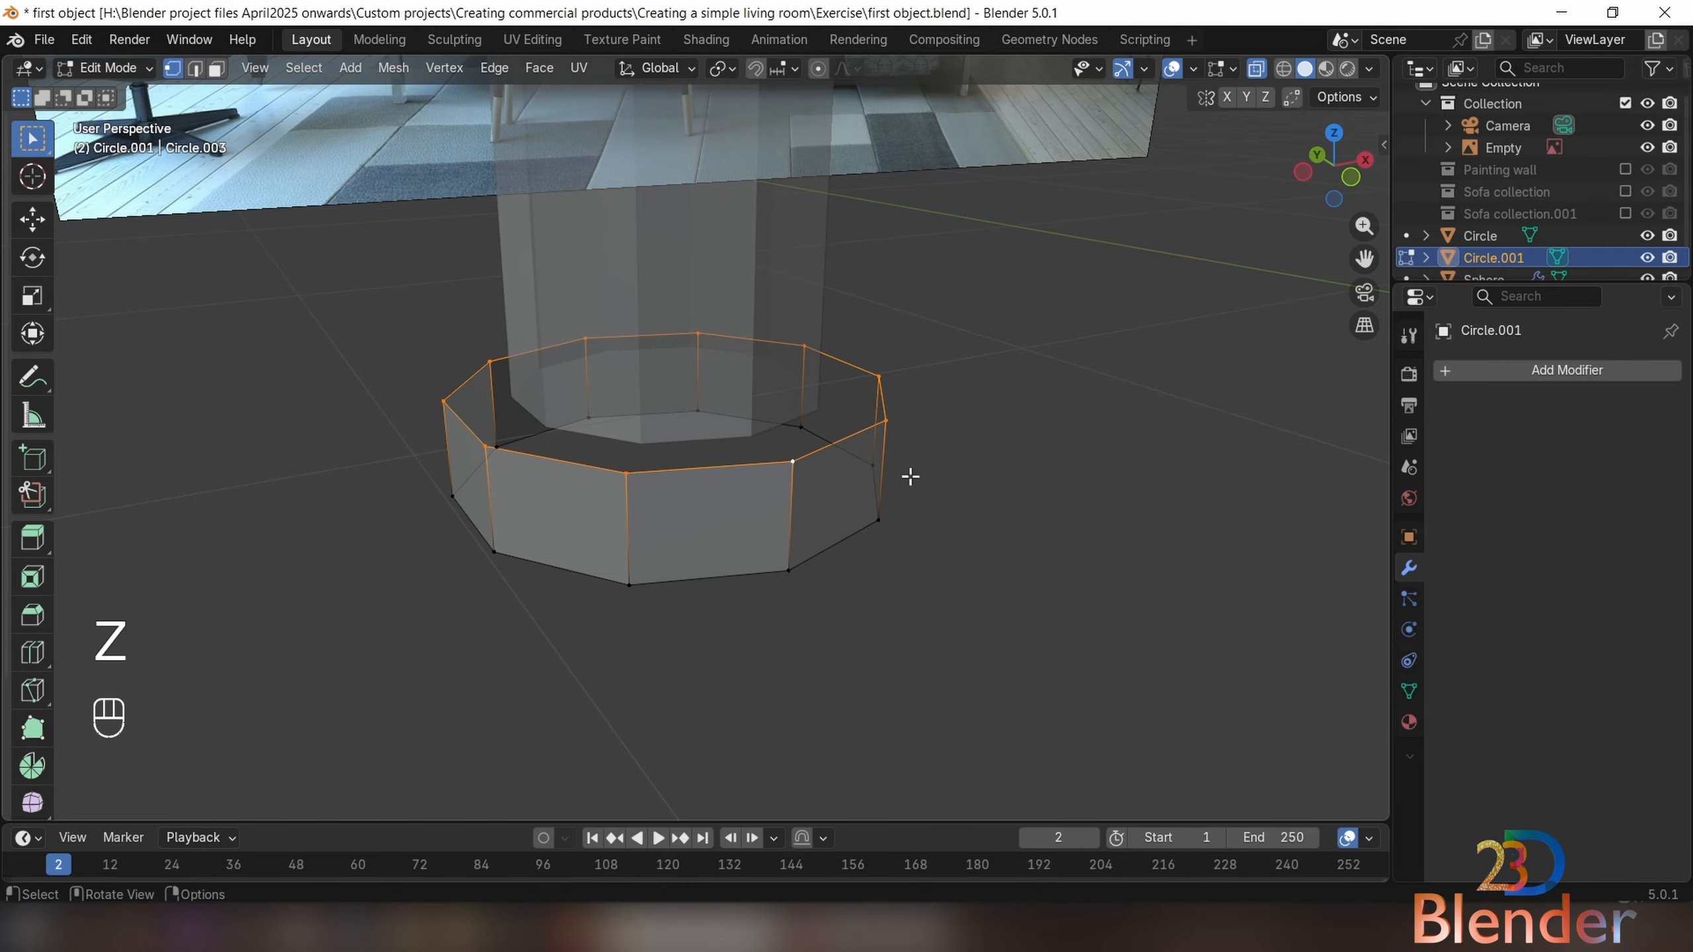
key("e")
right_click(1111, 514)
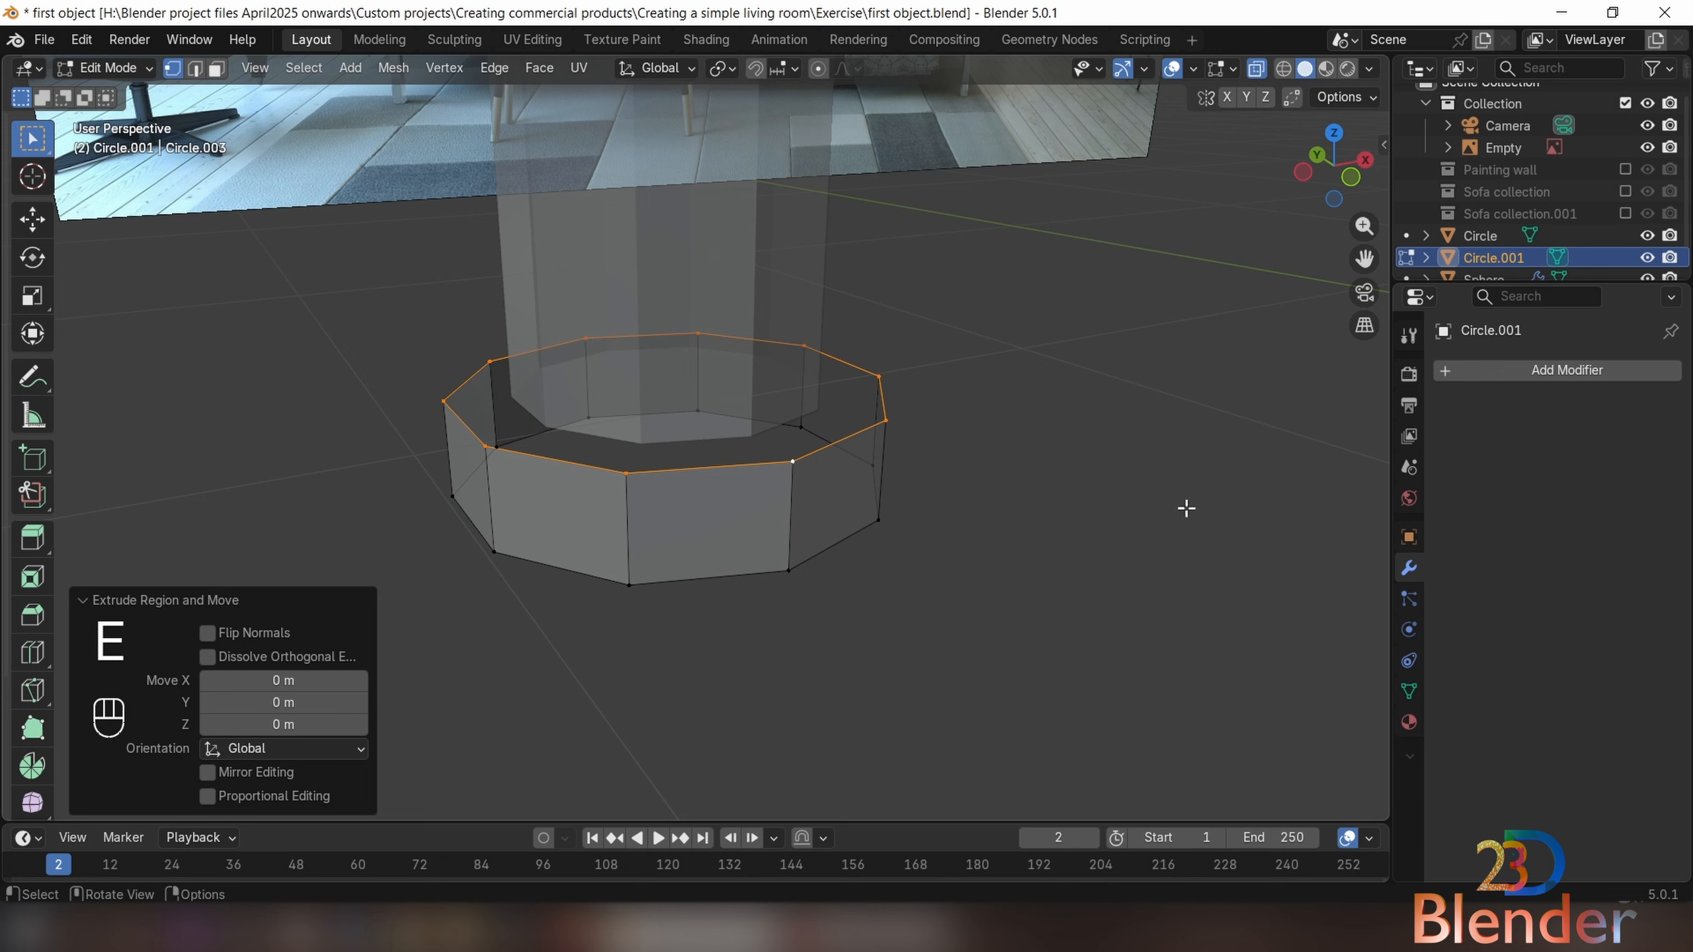
key("s")
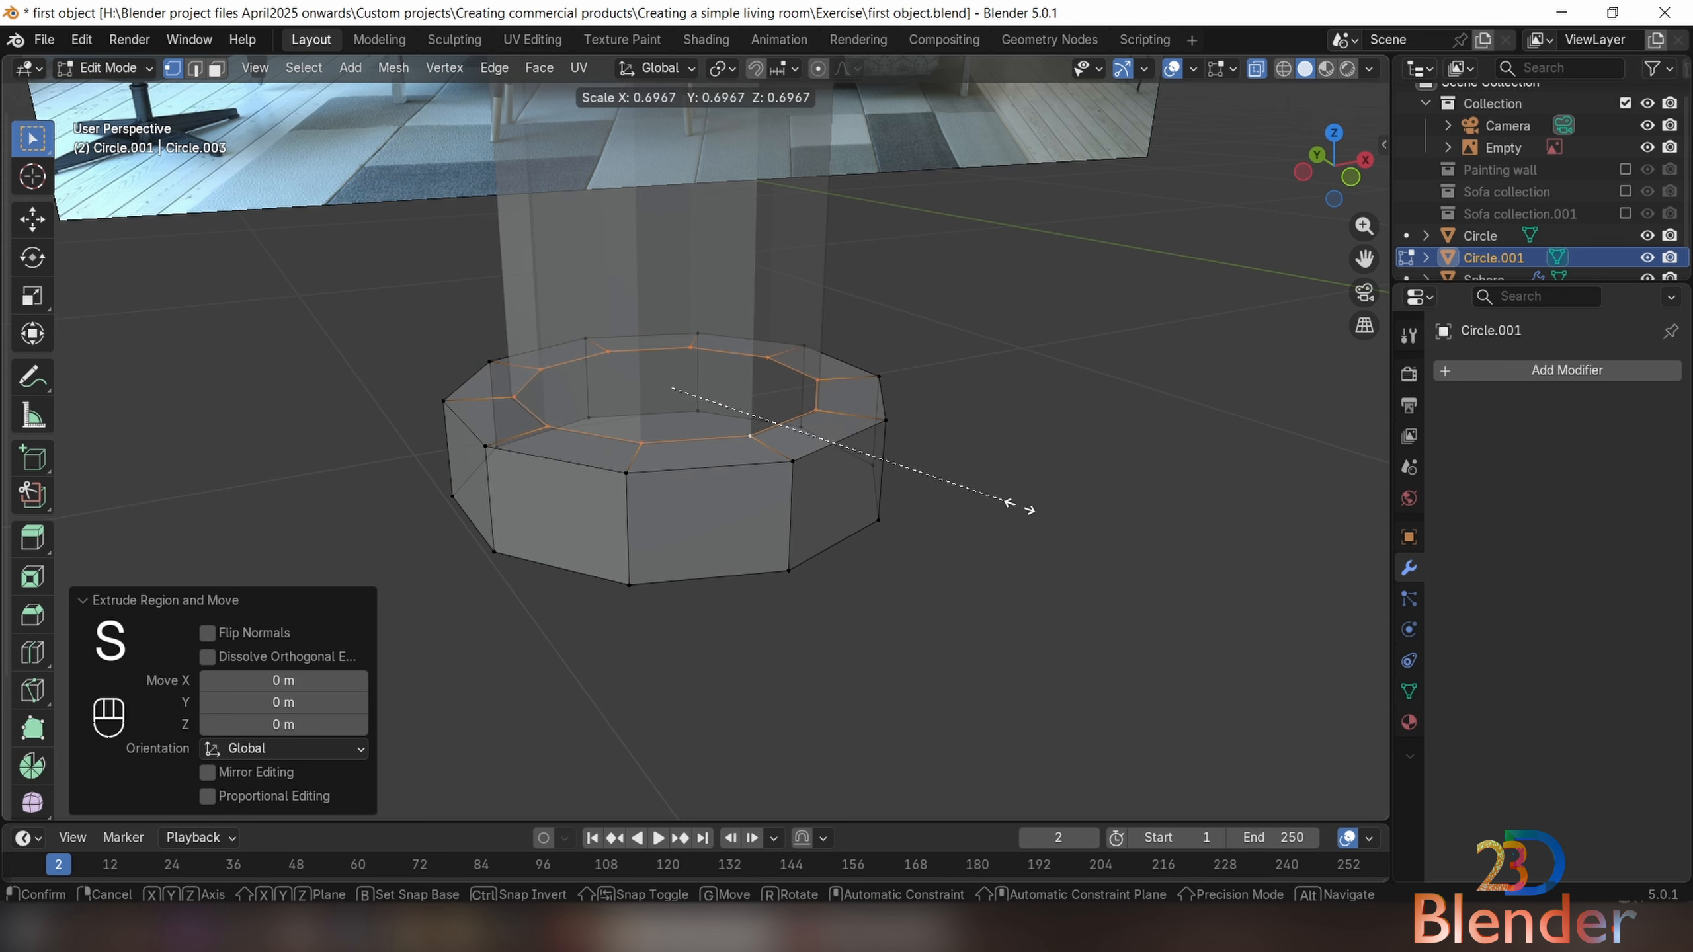
left_click(1012, 497)
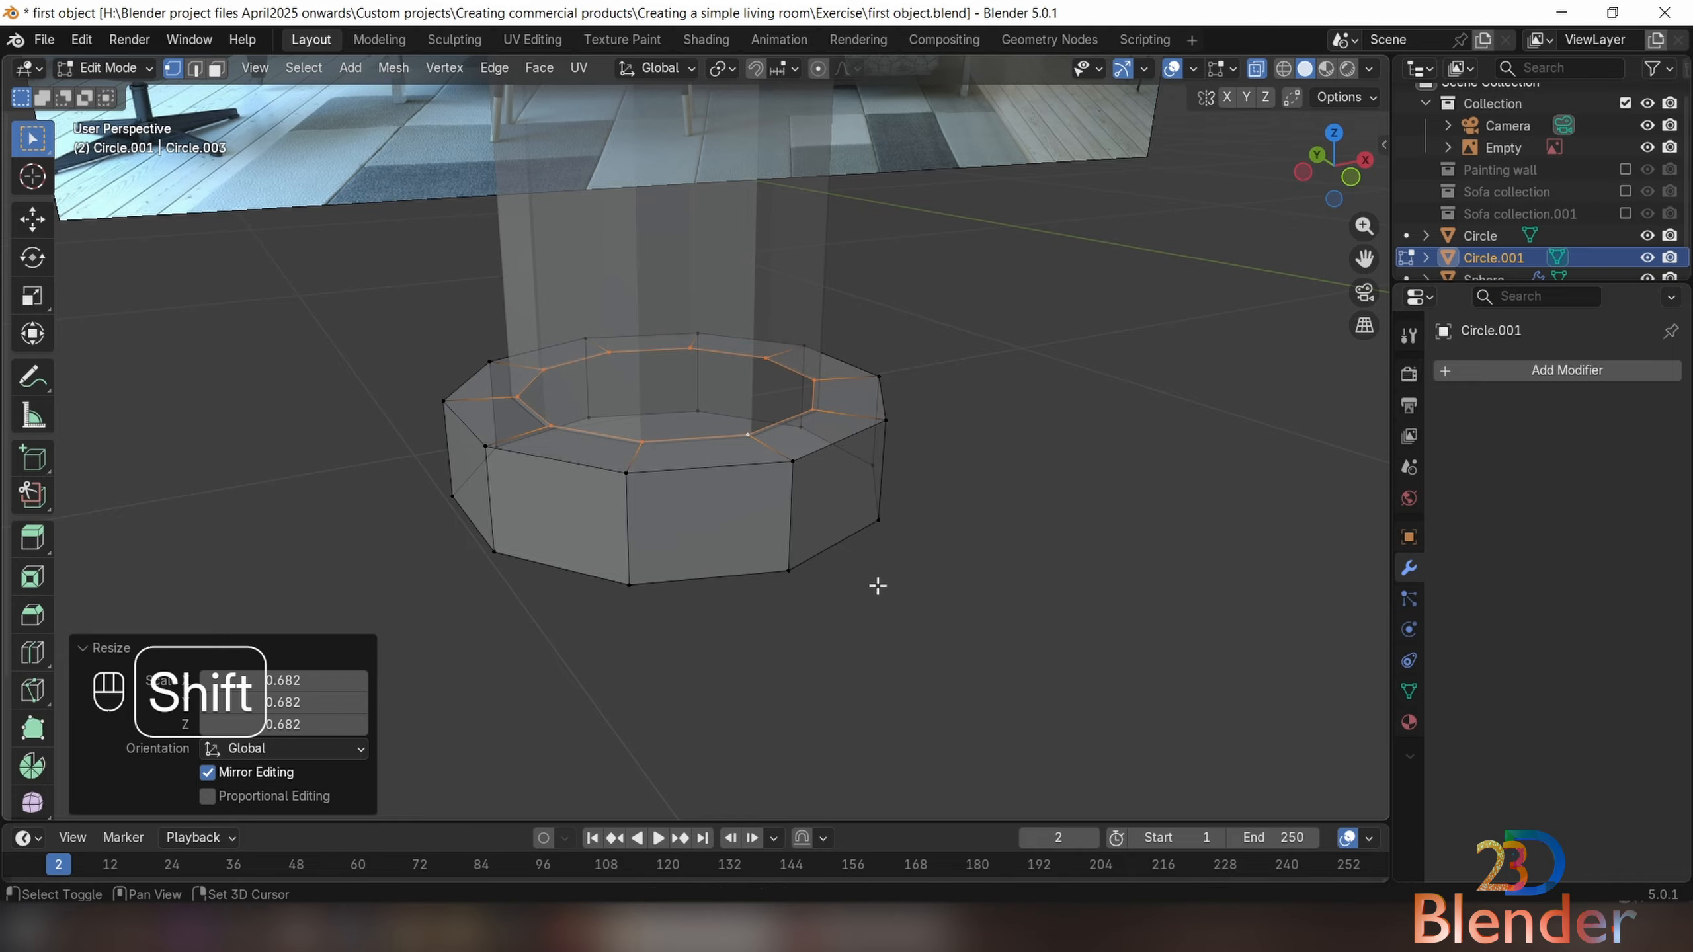
Extrude the collar's lower edge loop in place and scale it inward toward the column to form the bottom face ring
mouse_move(876, 586)
middle_mouse_down()
mouse_move(872, 500)
mouse_move(863, 610)
middle_mouse_up()
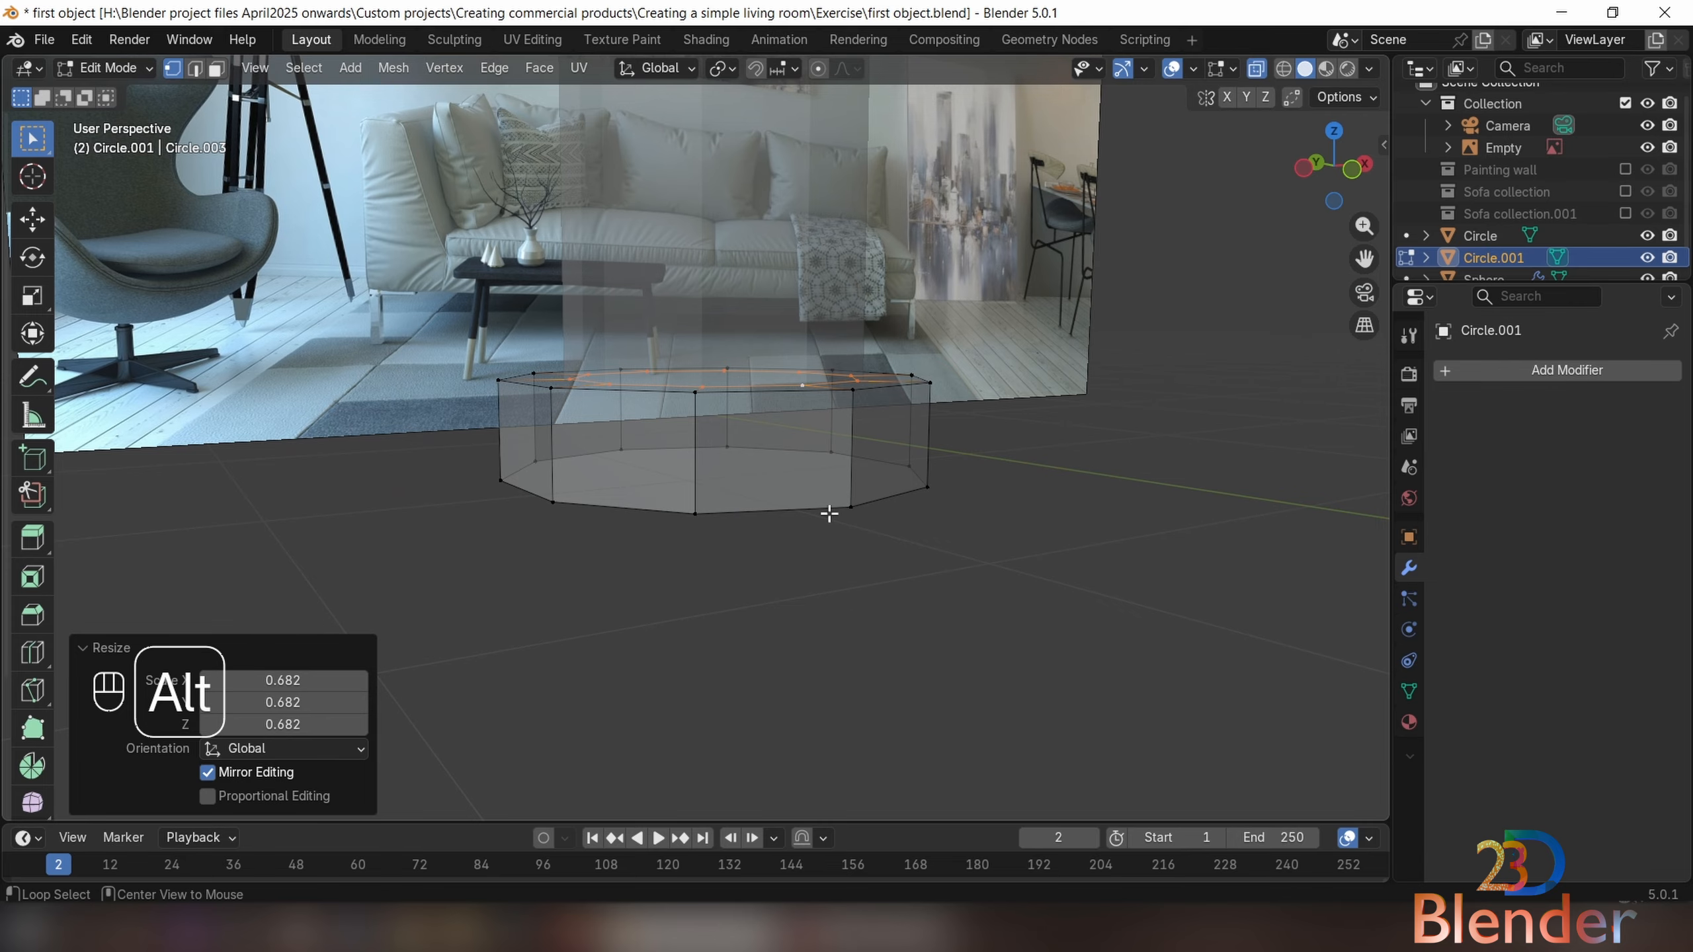
left_click(833, 509, "alt")
middle_click_drag(851, 522, 880, 605)
key("e")
right_click(1056, 734)
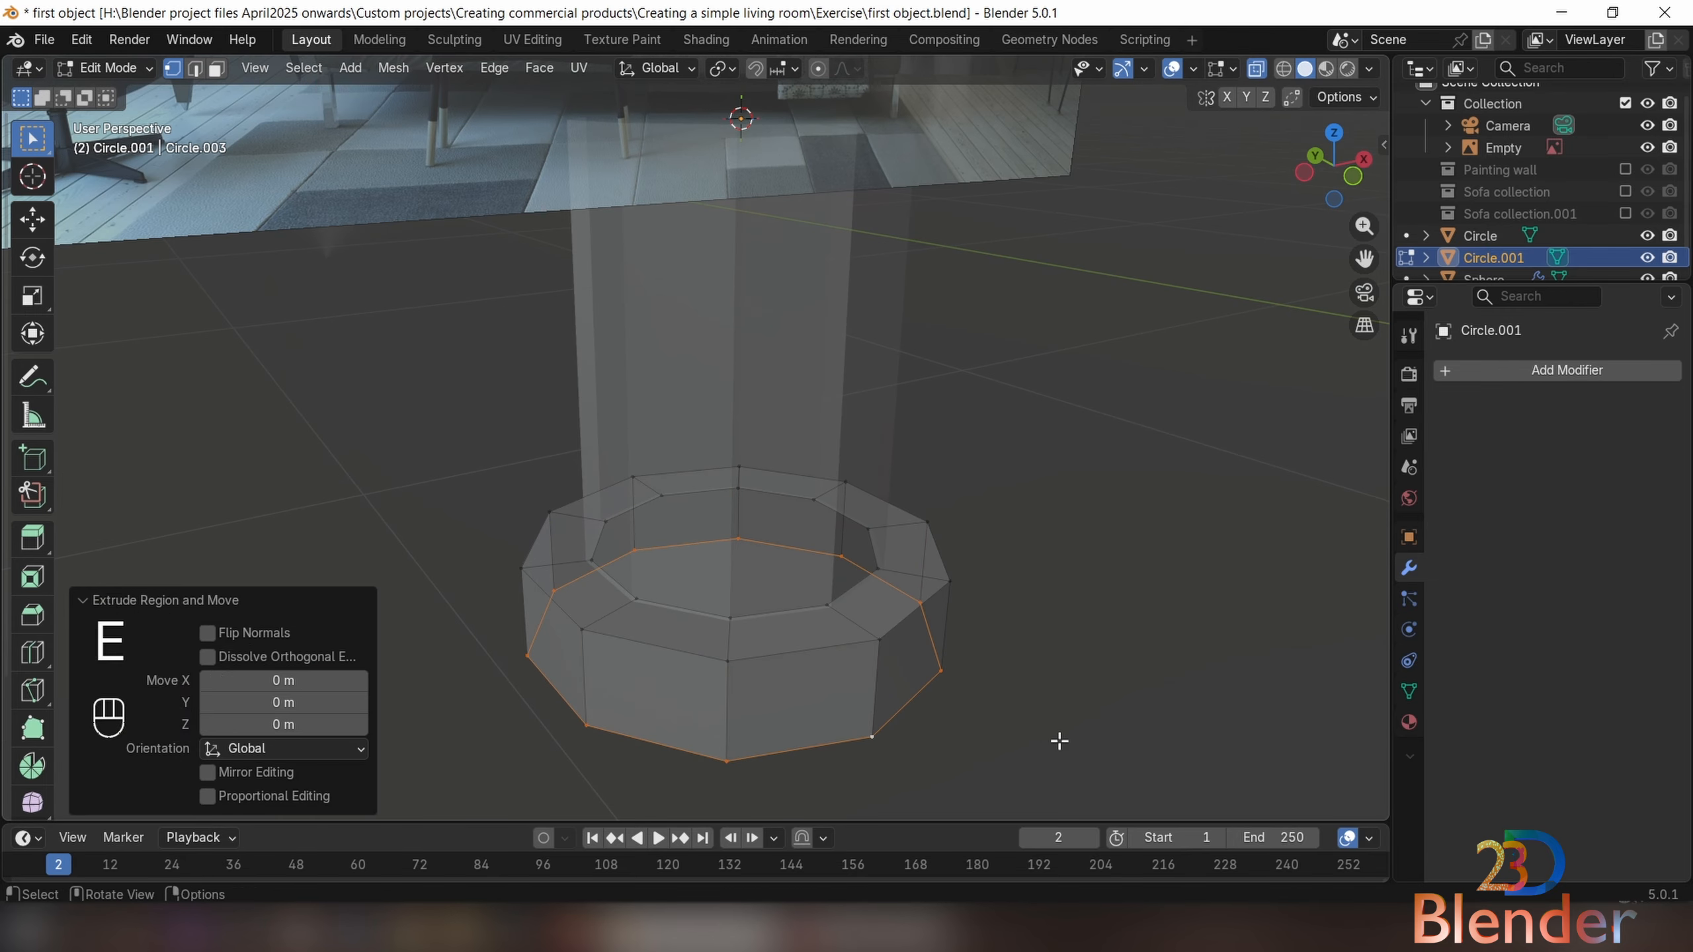
middle_click_drag(1059, 737, 1045, 666)
key("s")
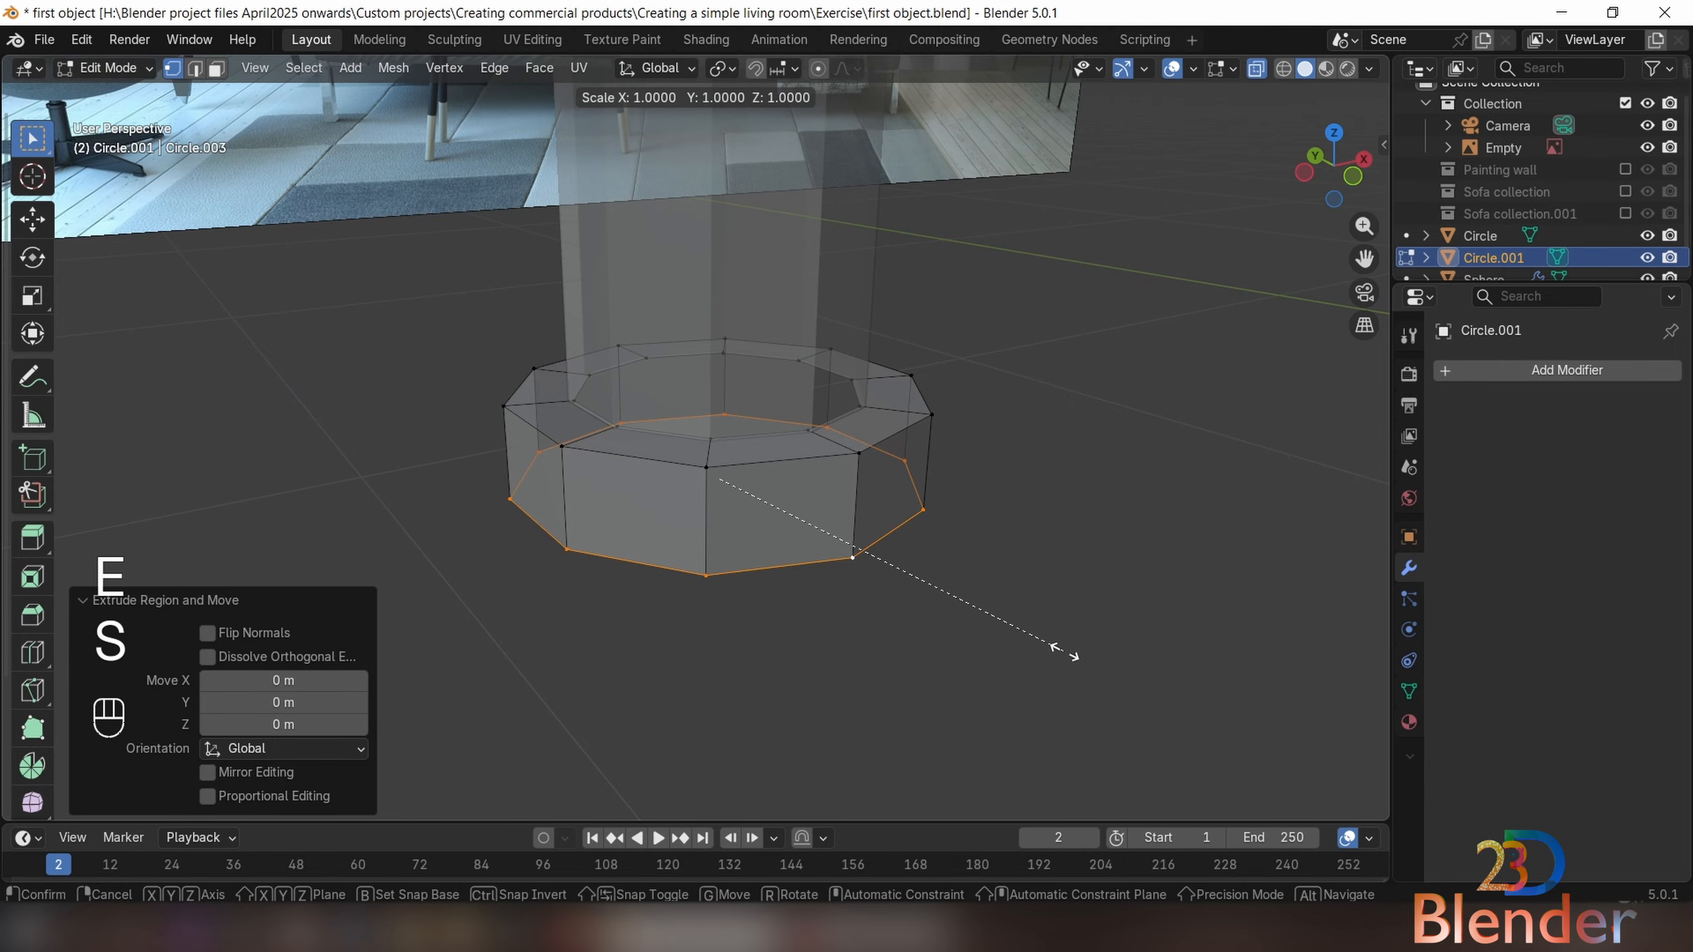
left_click(948, 614)
middle_click_drag(930, 603, 913, 499)
key("Tab")
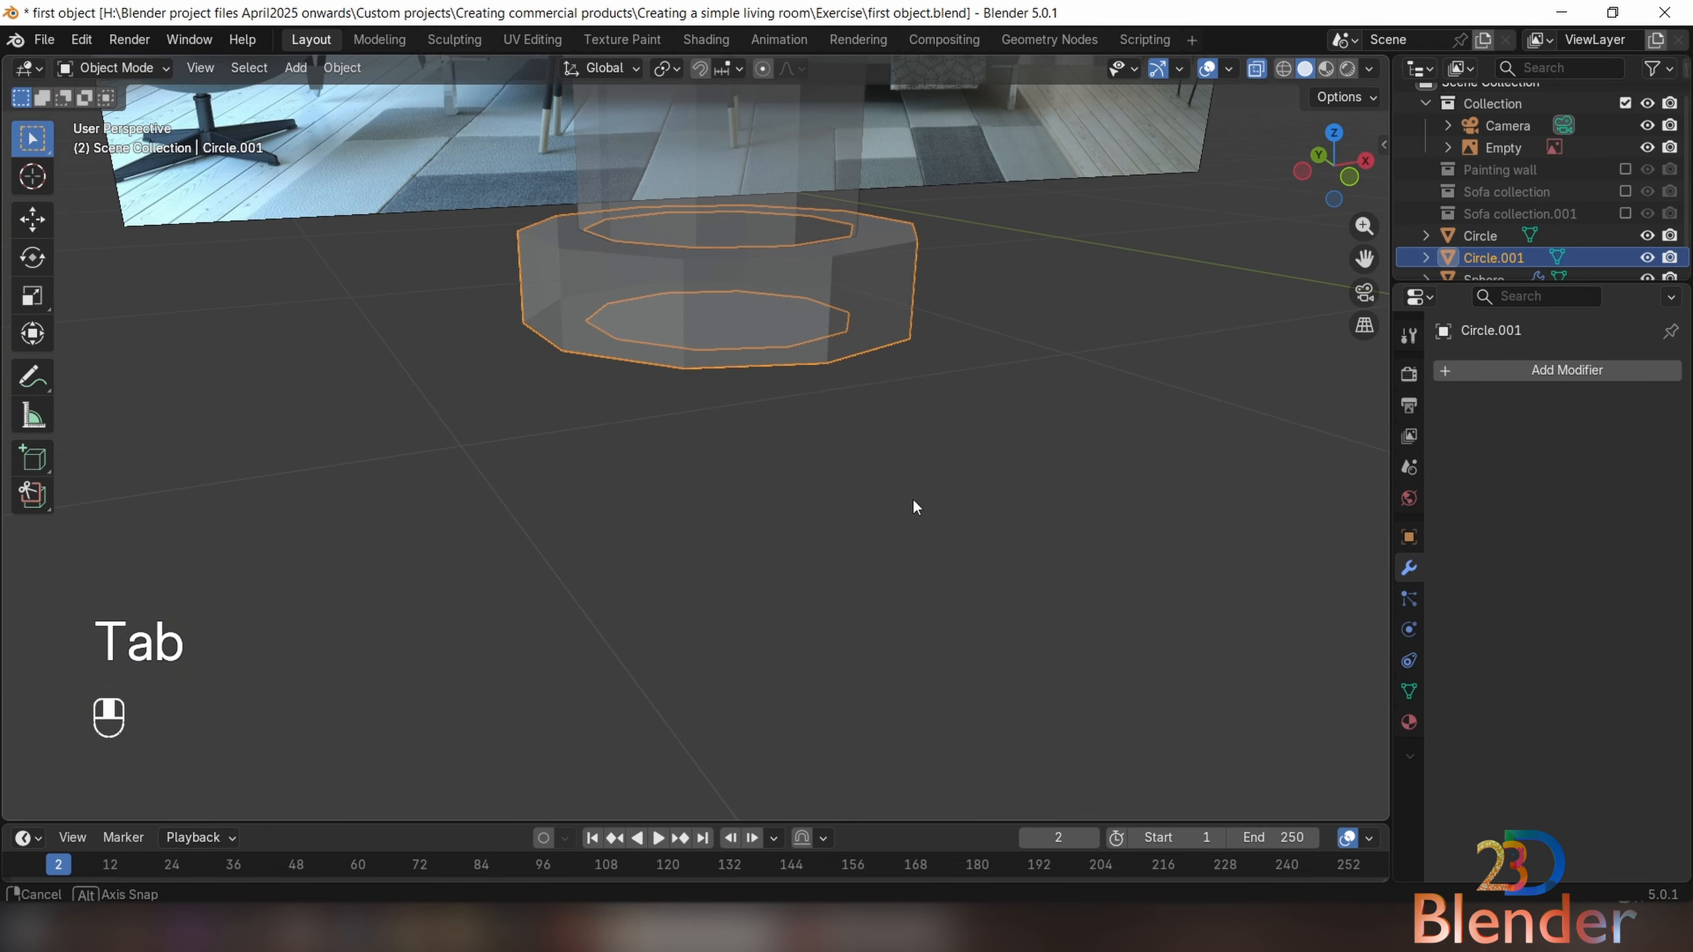
Select the column's bottom edge loop in front view and extrude it downward about 0.104 m along Z through the collar
key("KP_1")
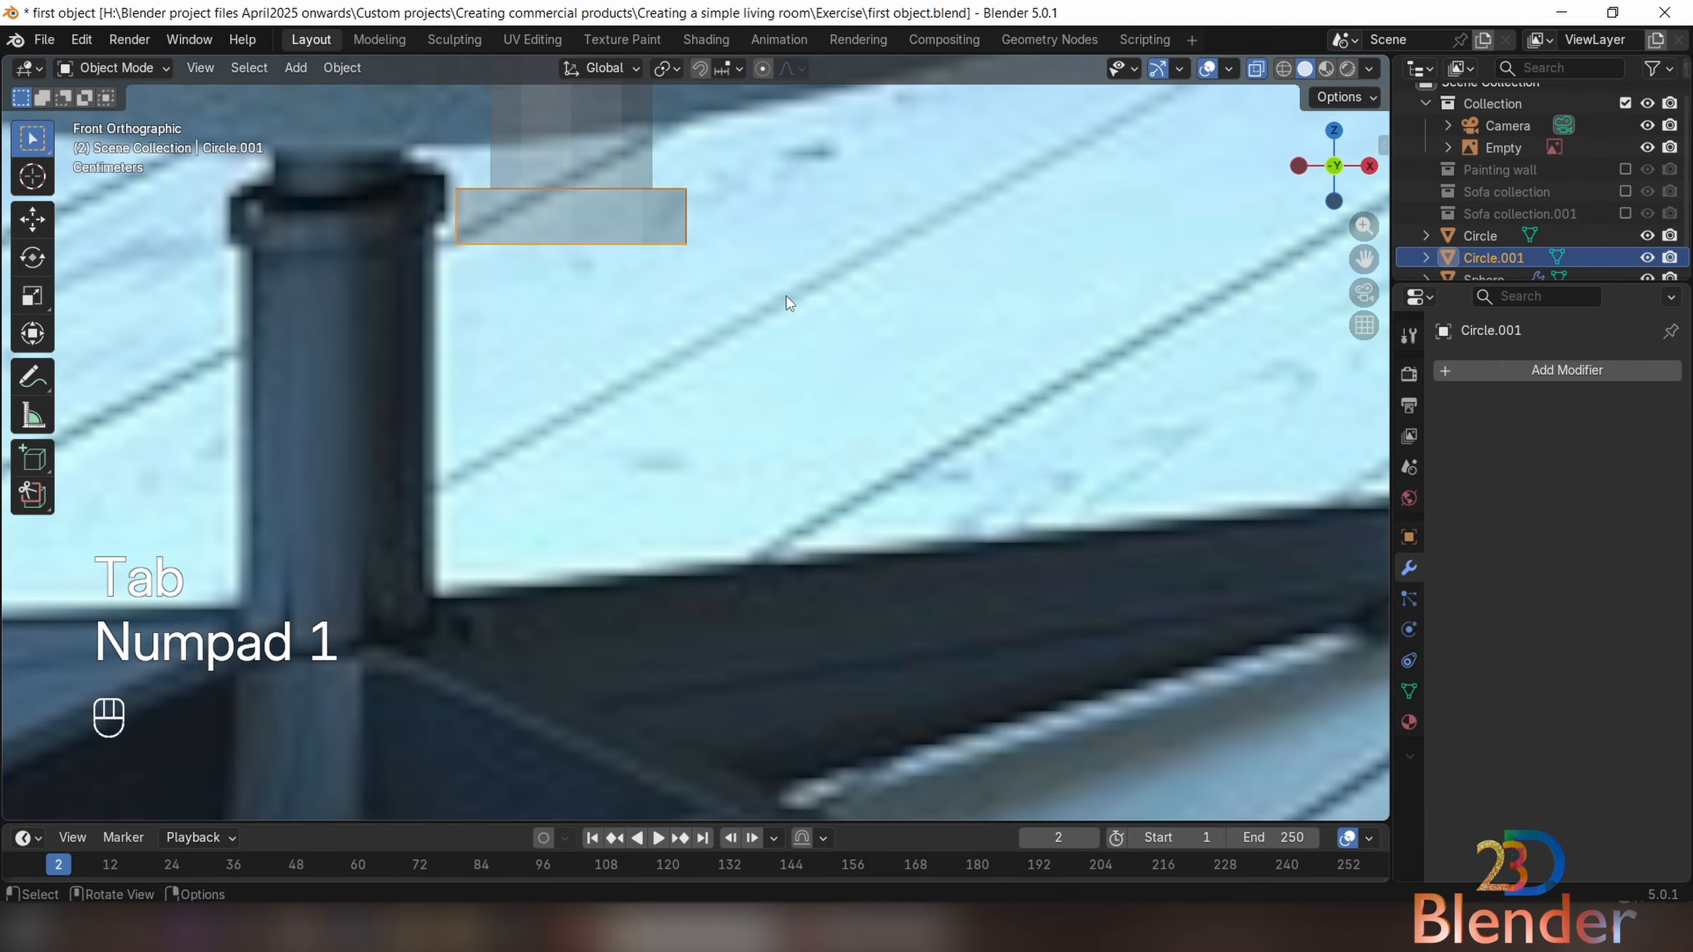
middle_click_drag(868, 331, 937, 427, "shift")
key("alt+z")
key("alt+z")
key("Tab")
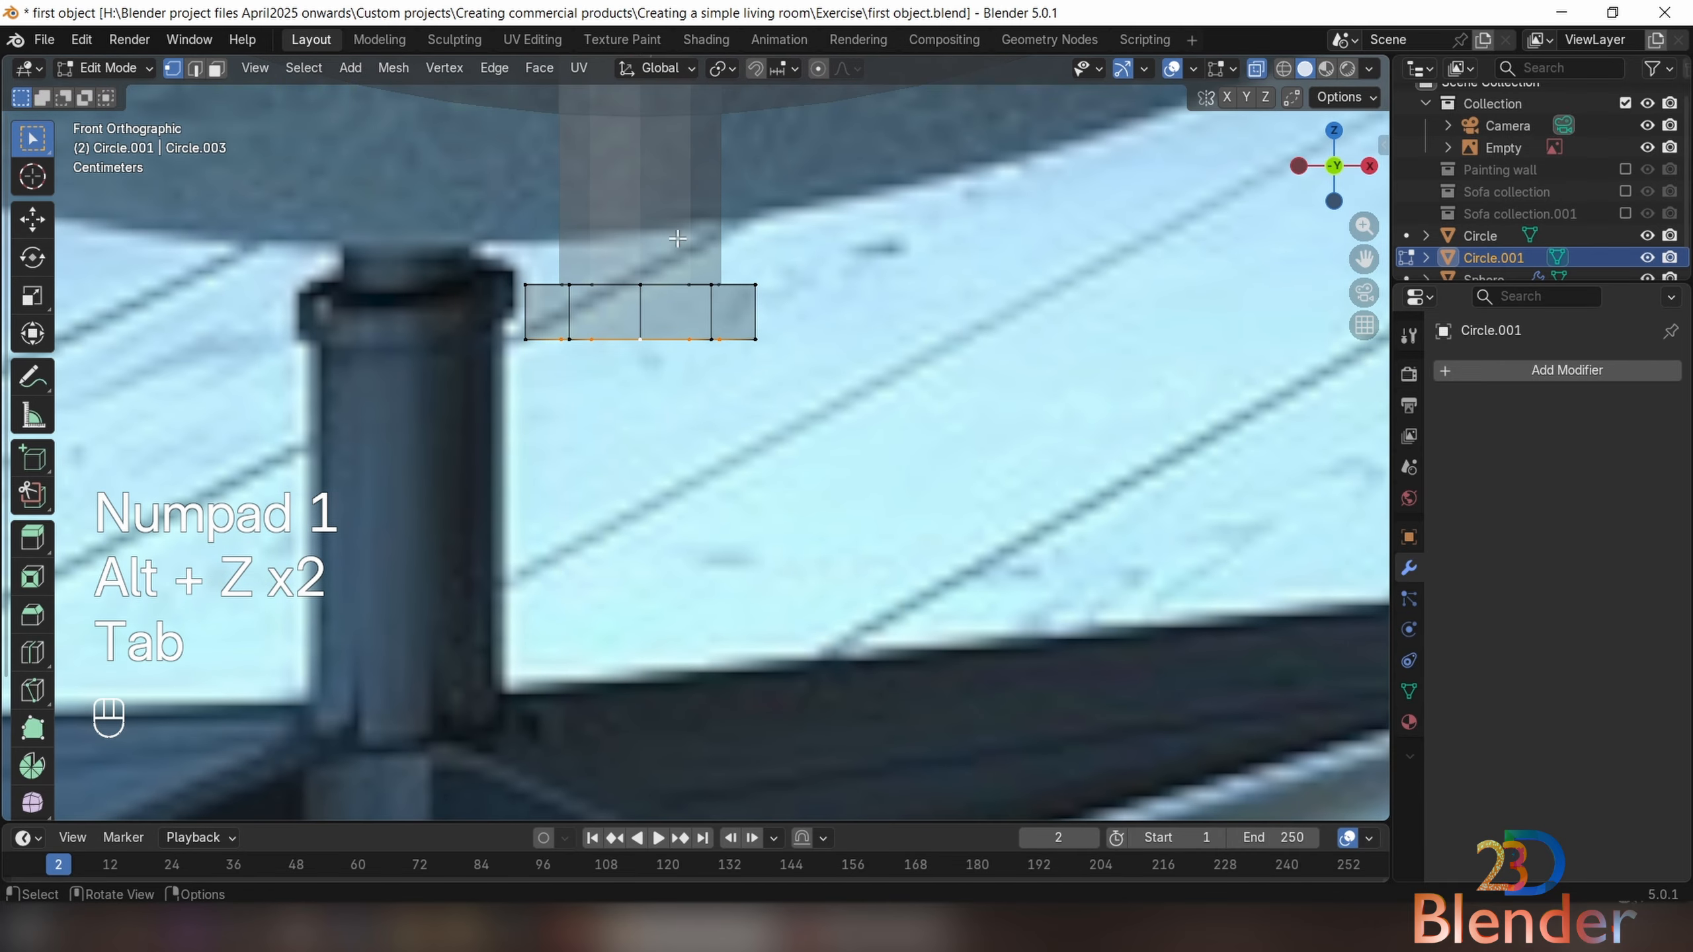
key("Tab")
left_click(669, 225)
key("Tab")
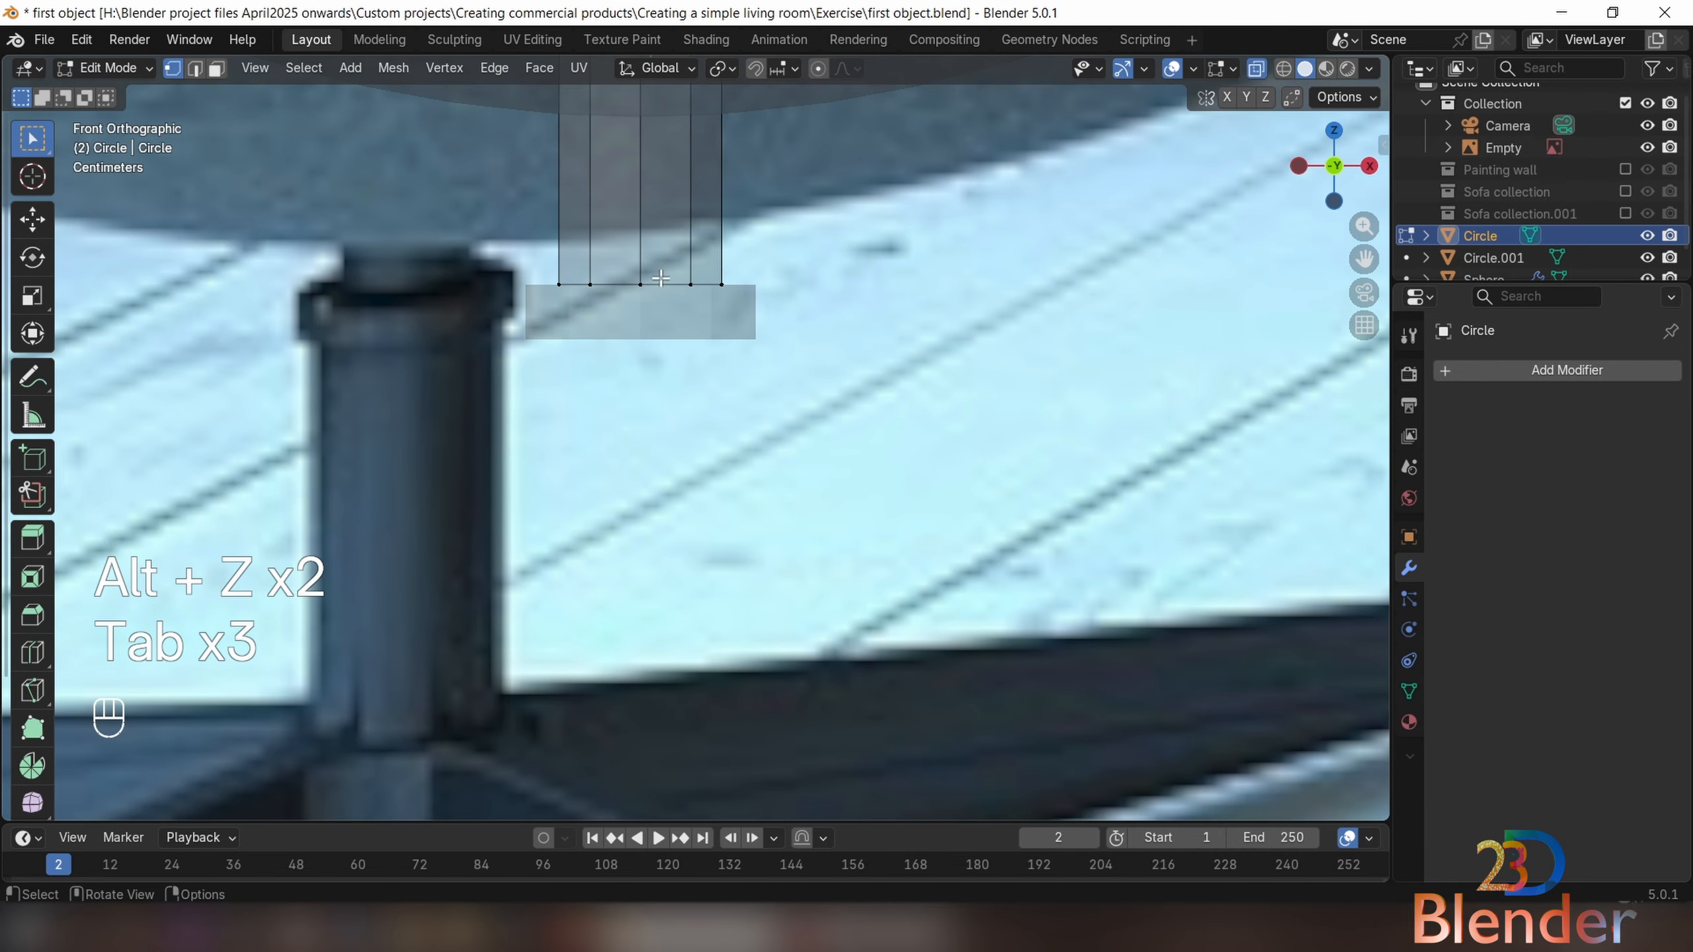
left_click(661, 278, "alt")
scroll(663, 279, "down", 1)
middle_click_drag(663, 279, 708, 384, "shift")
middle_click_drag(785, 322, 779, 235, "shift")
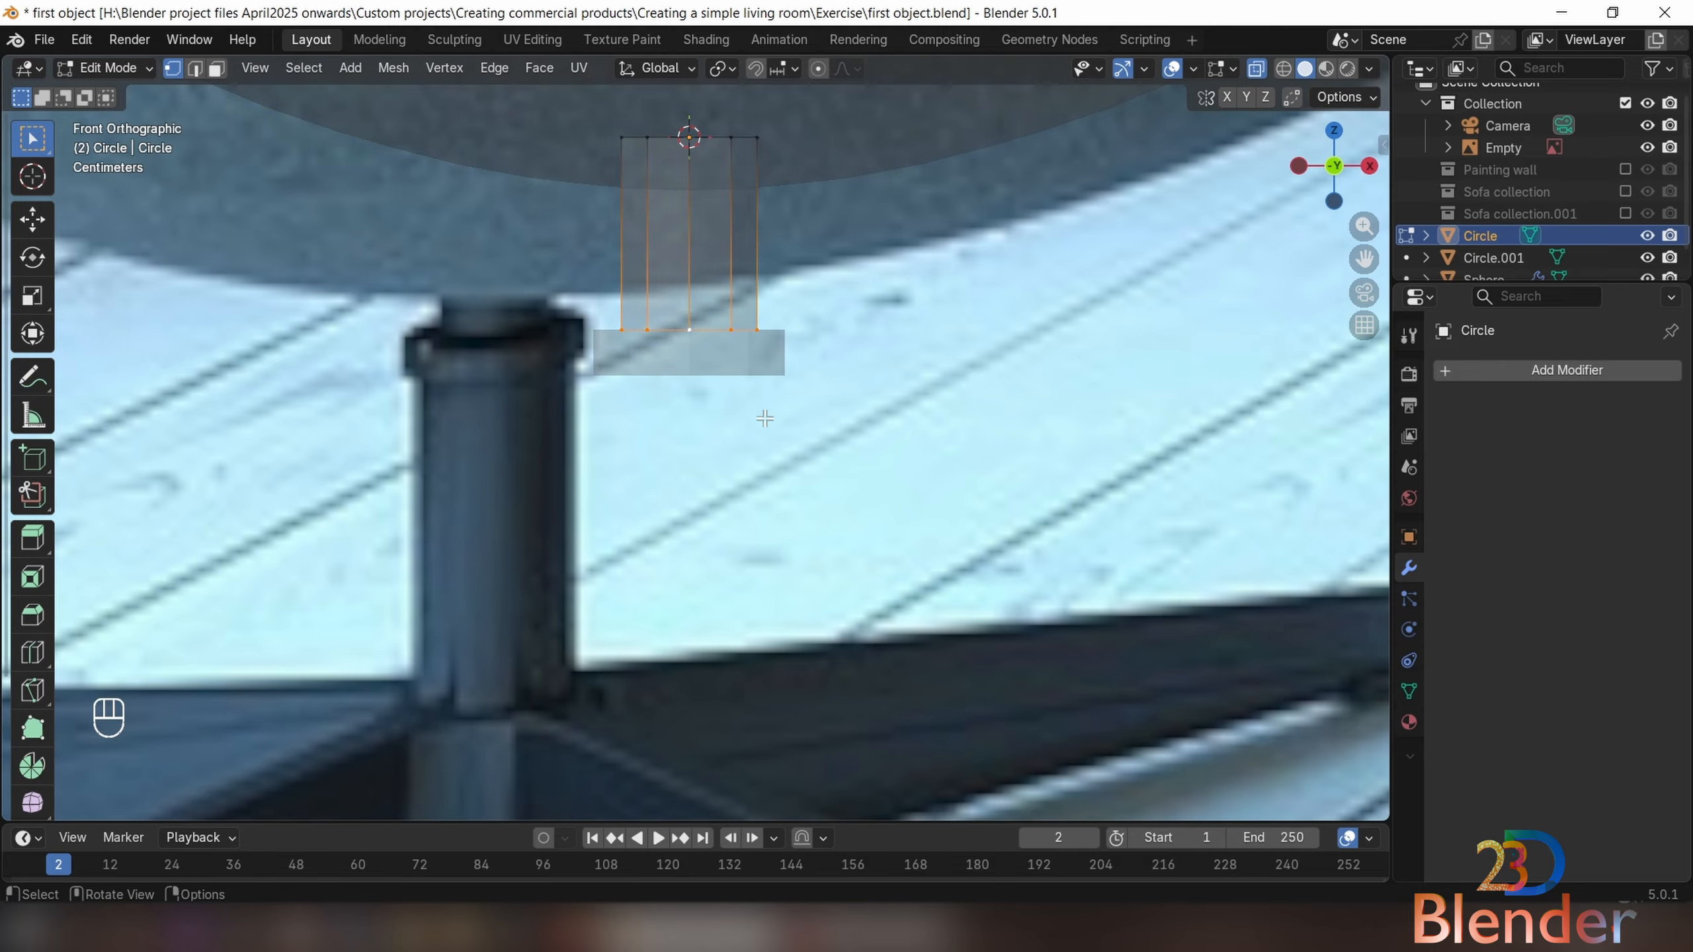
middle_click_drag(764, 418, 760, 260, "shift")
key("e")
key("z")
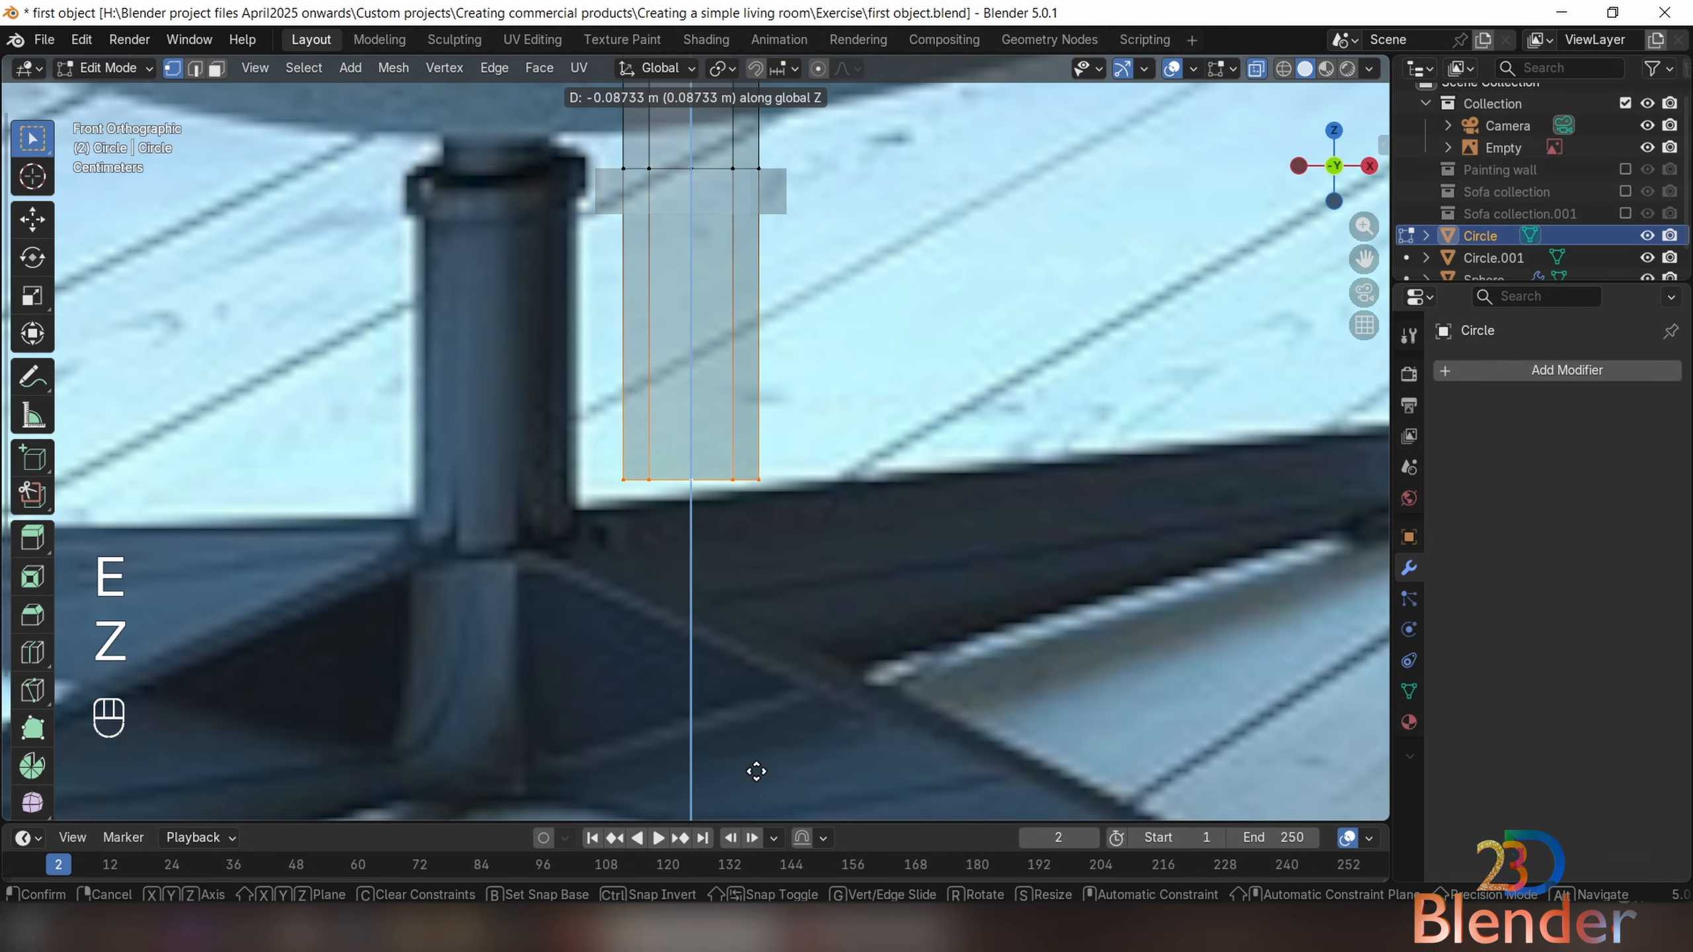
left_click(750, 806)
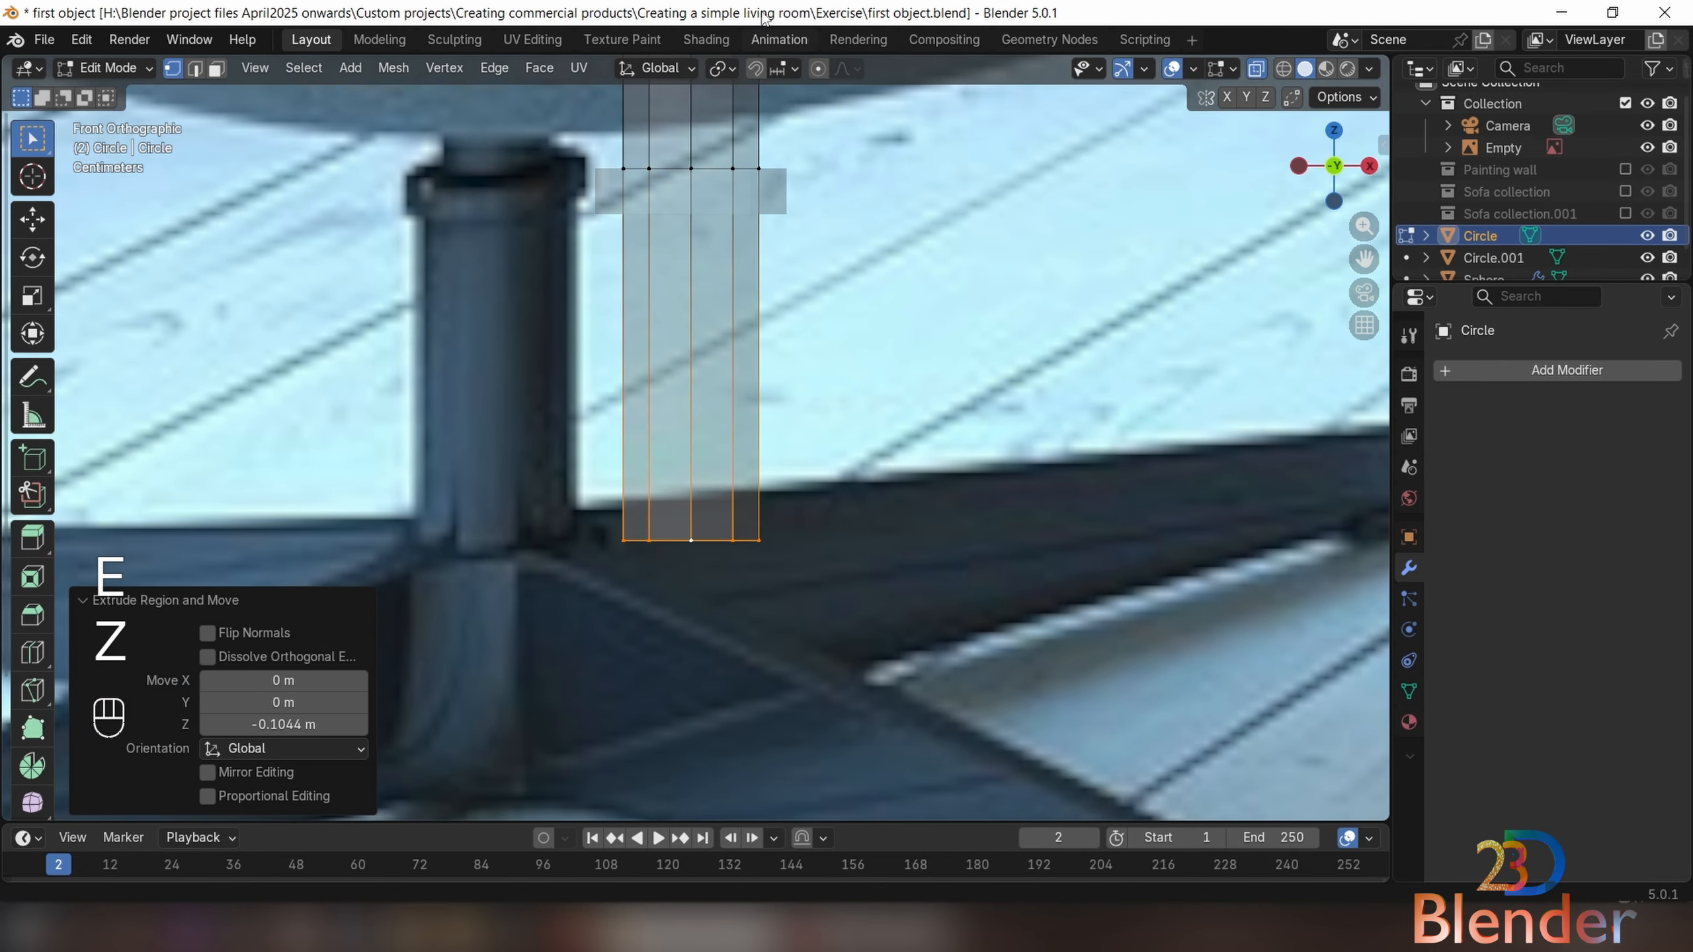
Turn off X-ray display and apply Shade Smooth to both the central column and the collar around it
key("Tab")
scroll(852, 356, "down", 2)
key("alt+z")
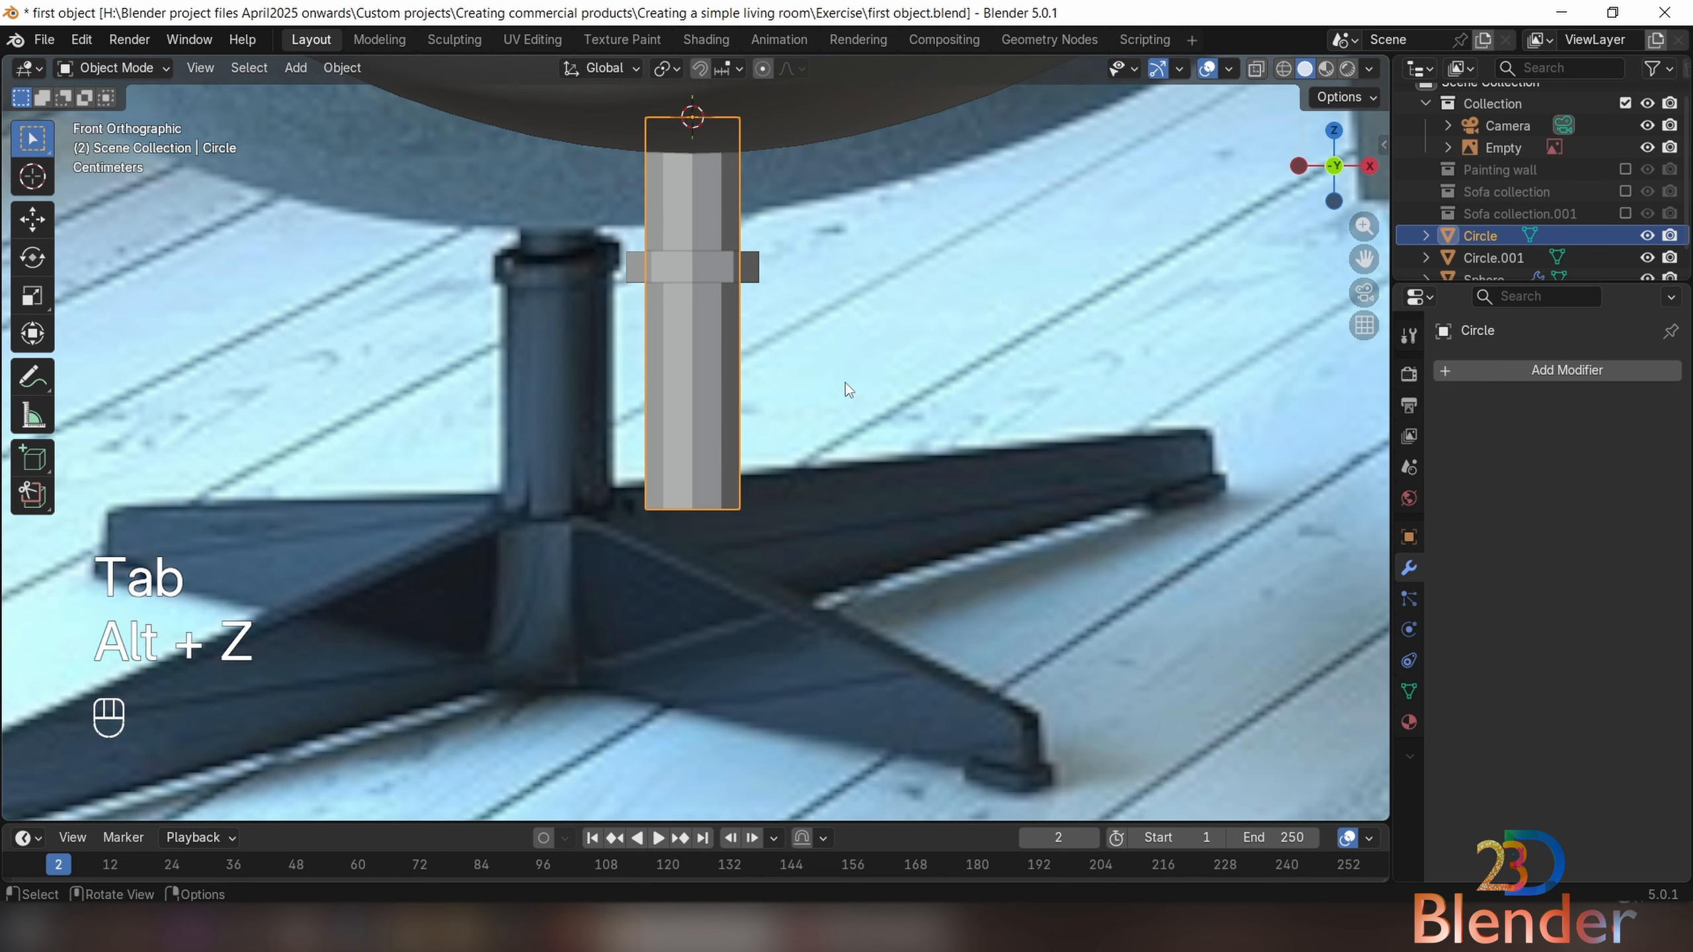
key("alt+z")
key("alt+z")
right_click(716, 402)
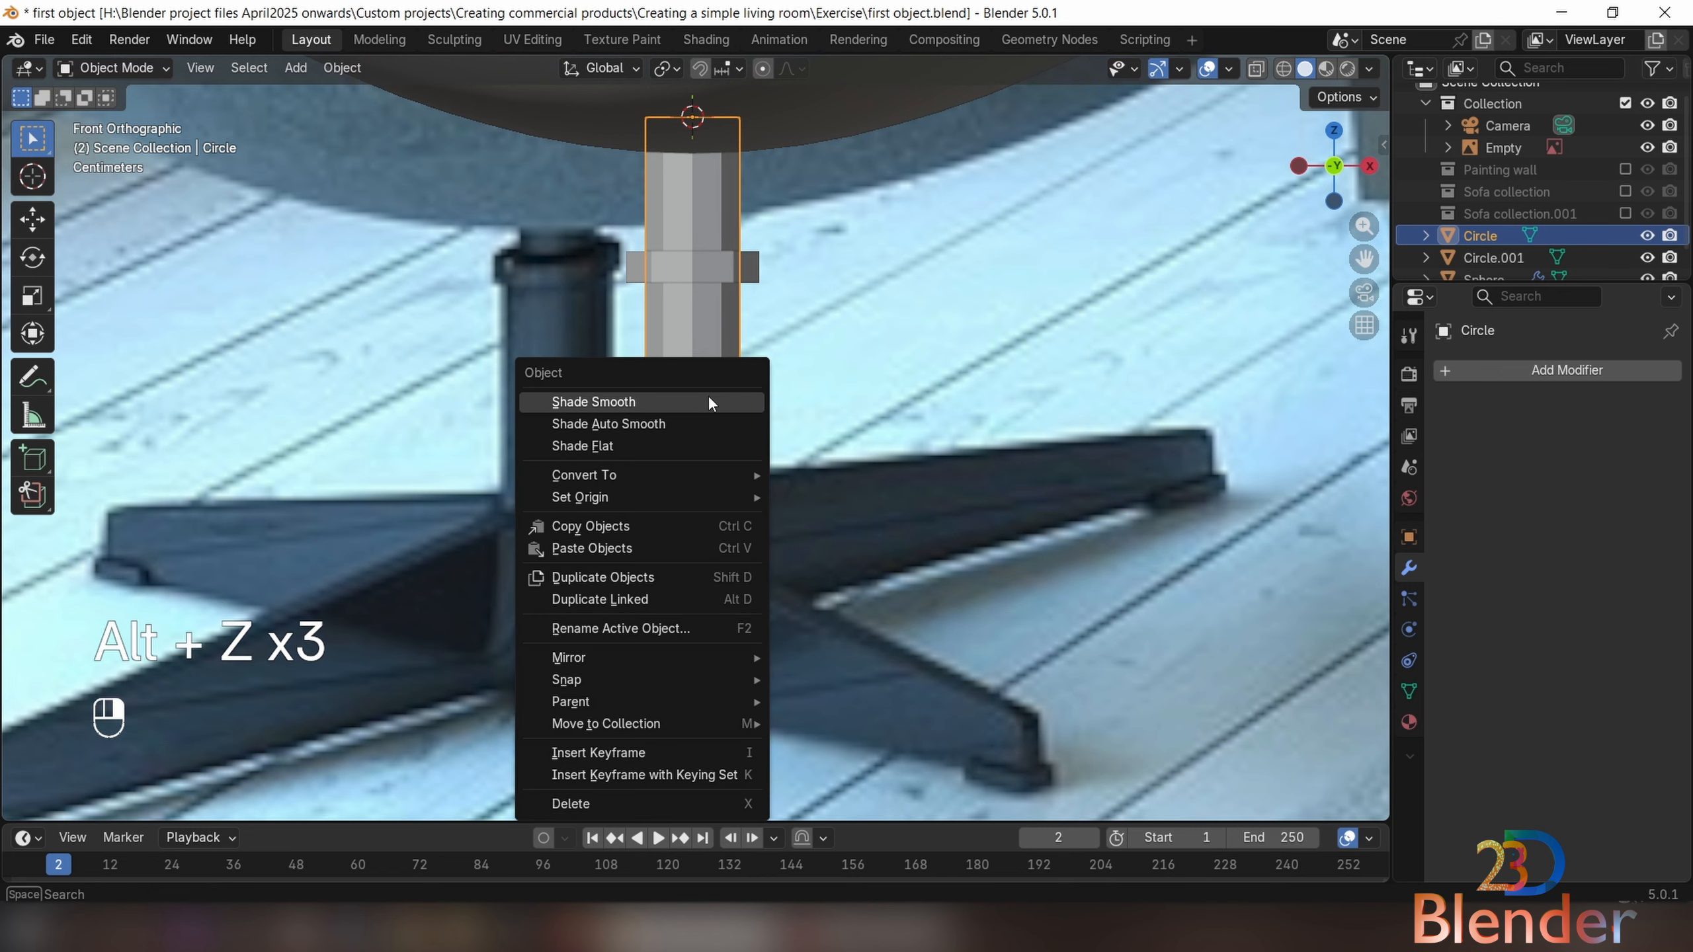
left_click(707, 399)
left_click(712, 273)
right_click(711, 272)
left_click(711, 272)
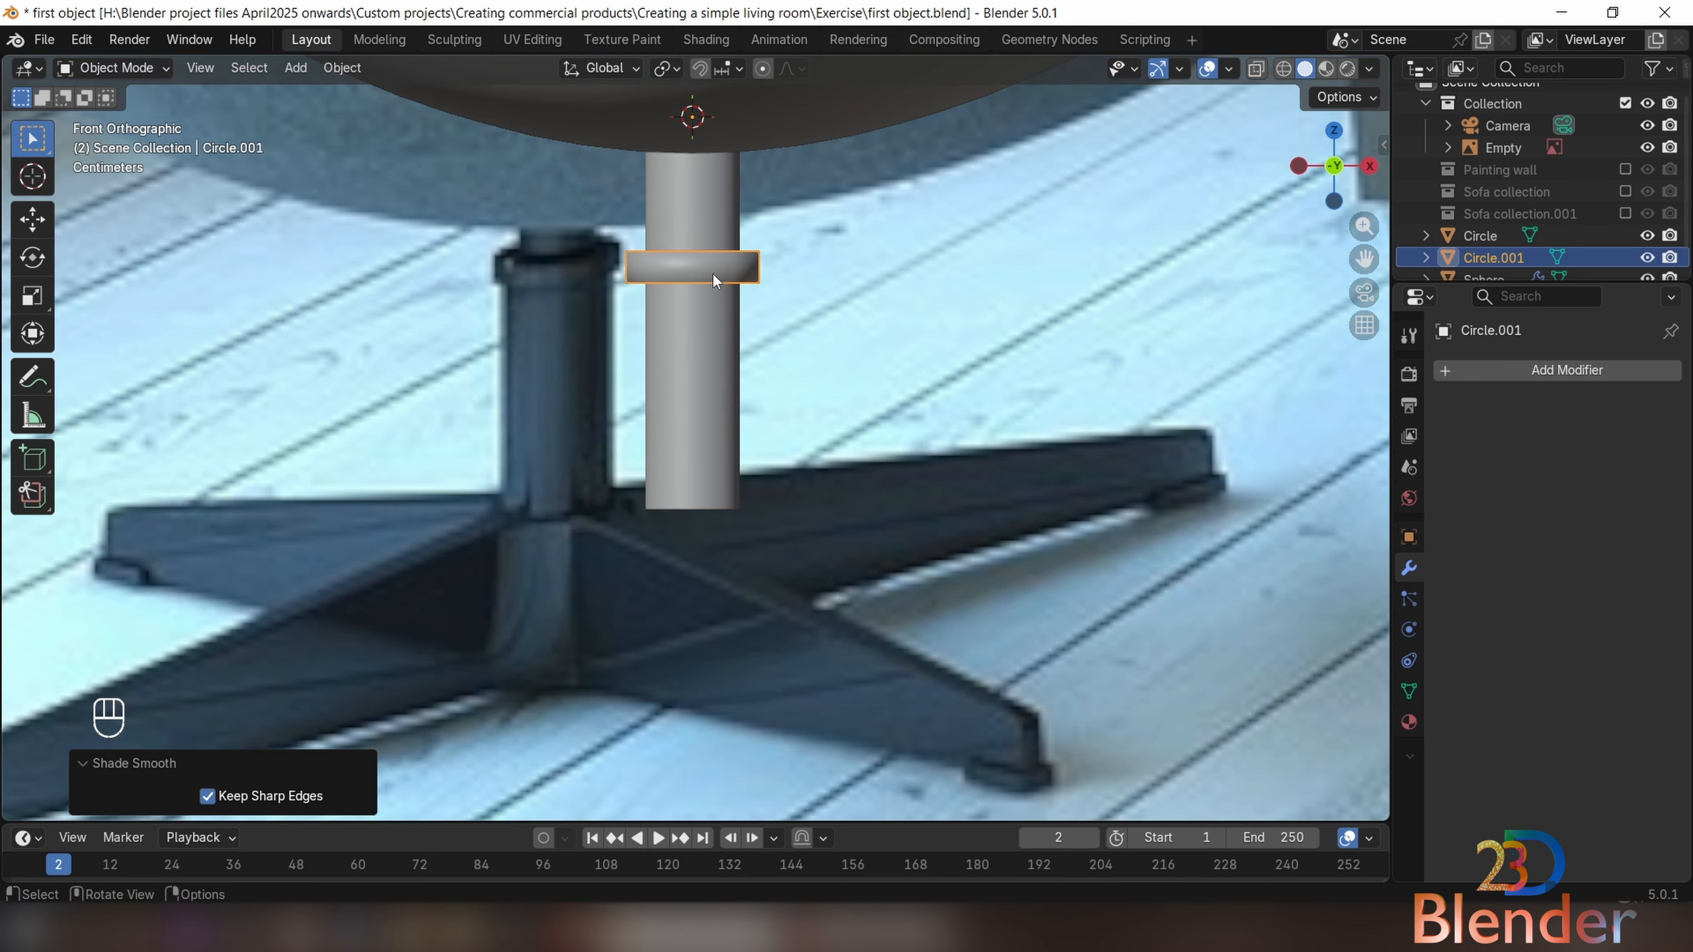
Open the collar's mesh for editing and select its upper outer edge loop in edge select mode
key("Tab")
middle_click_drag(720, 279, 773, 361)
scroll(746, 343, "up", 3)
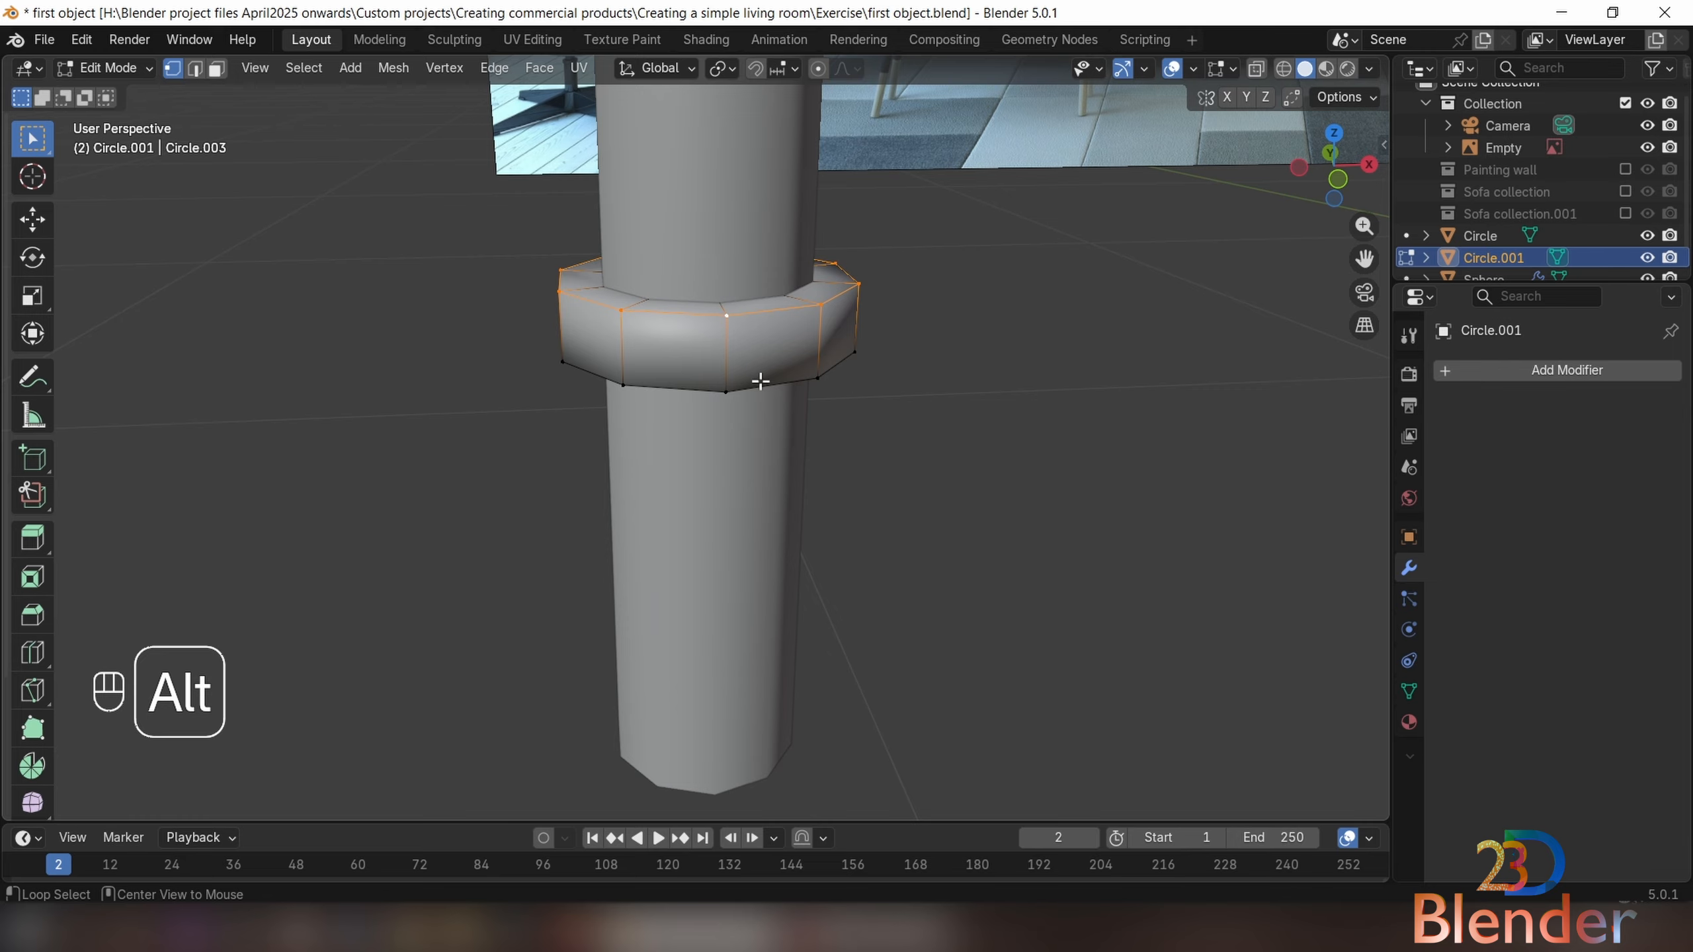
left_click(761, 382, "alt")
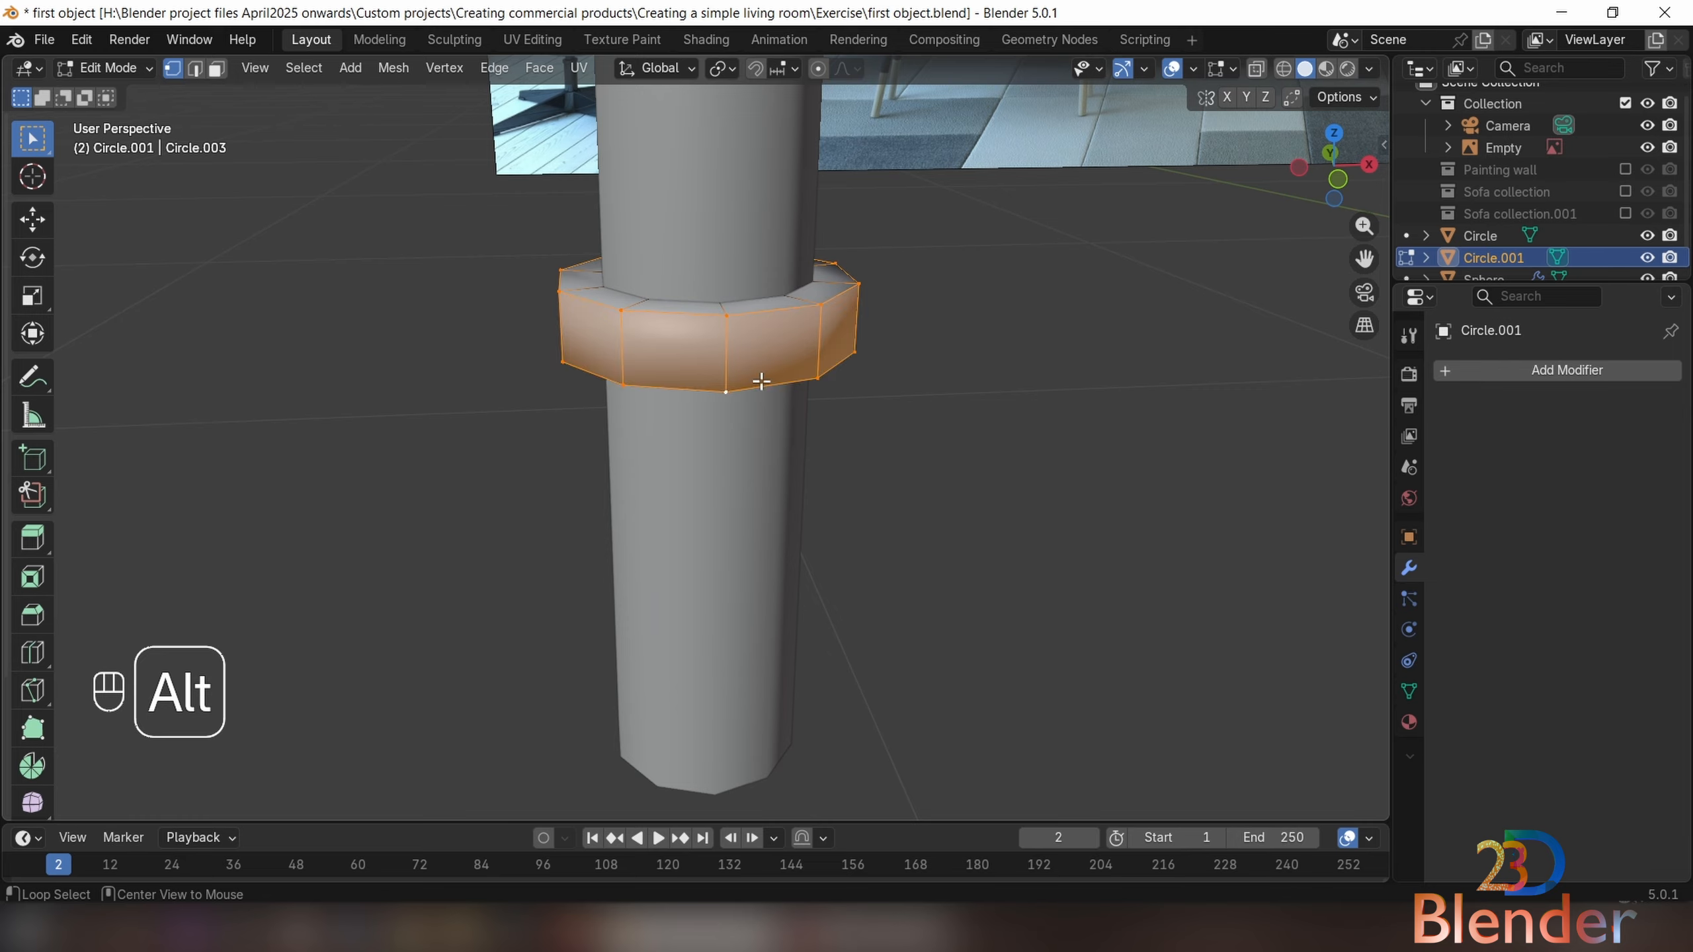
key("2")
left_click(758, 310, "alt")
Try single-segment bevels on the collar's upper and lower outer edge loops and undo both
key("ctrl+b")
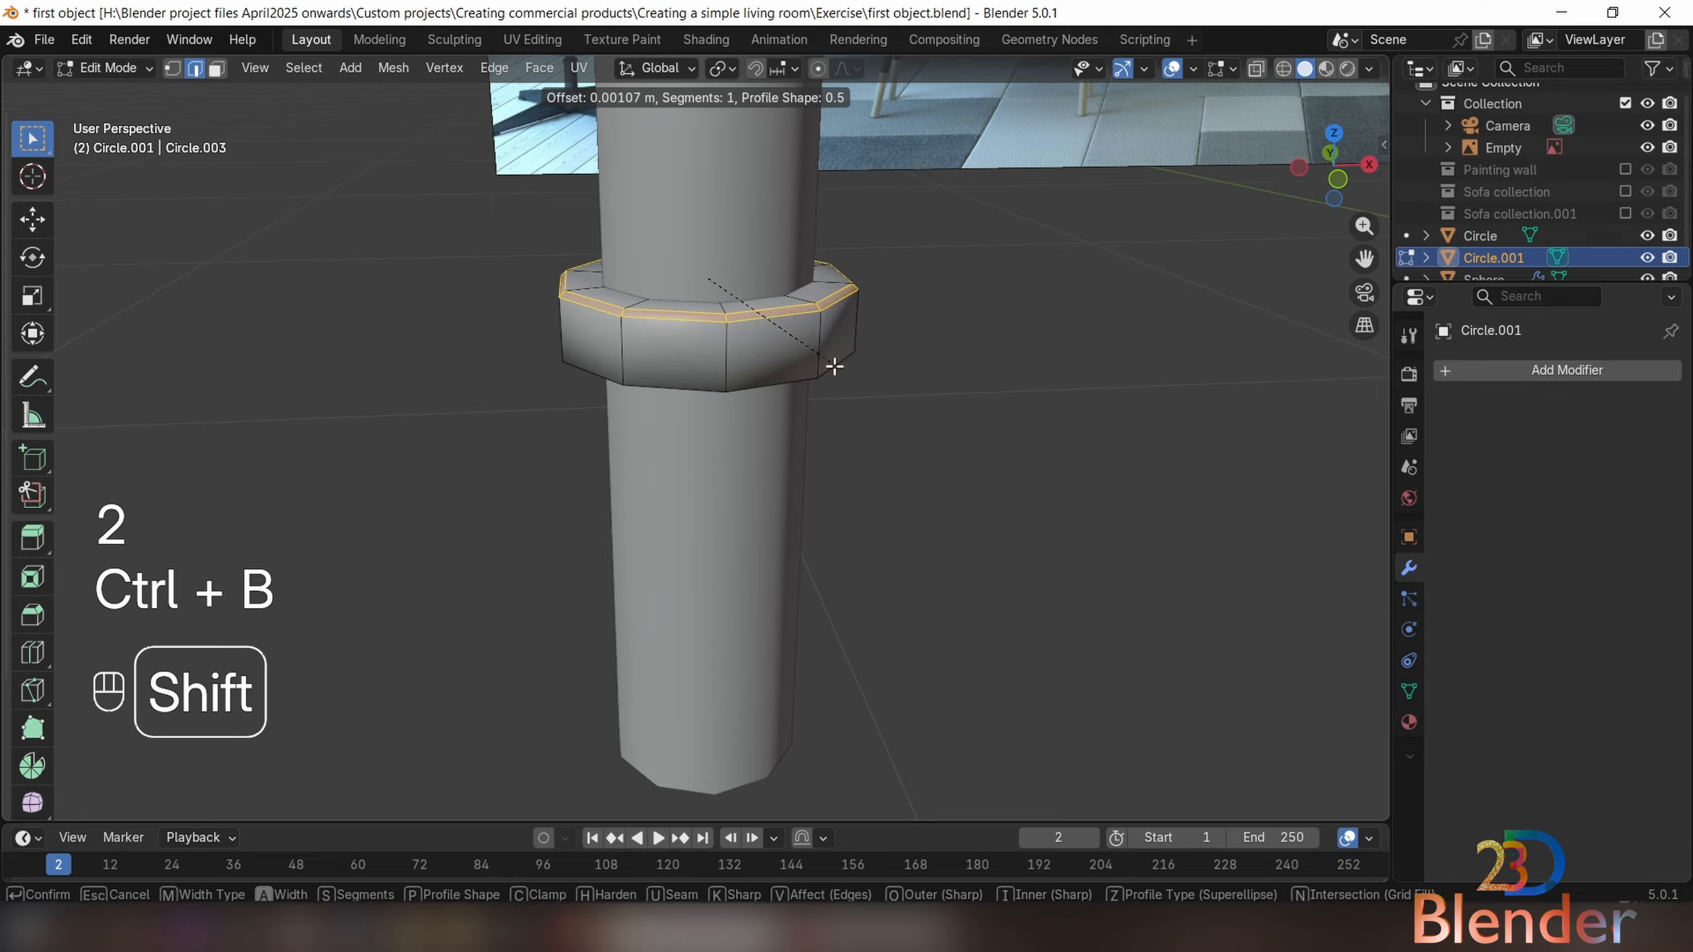
left_click(827, 359)
left_click(761, 382, "alt")
key("ctrl+b")
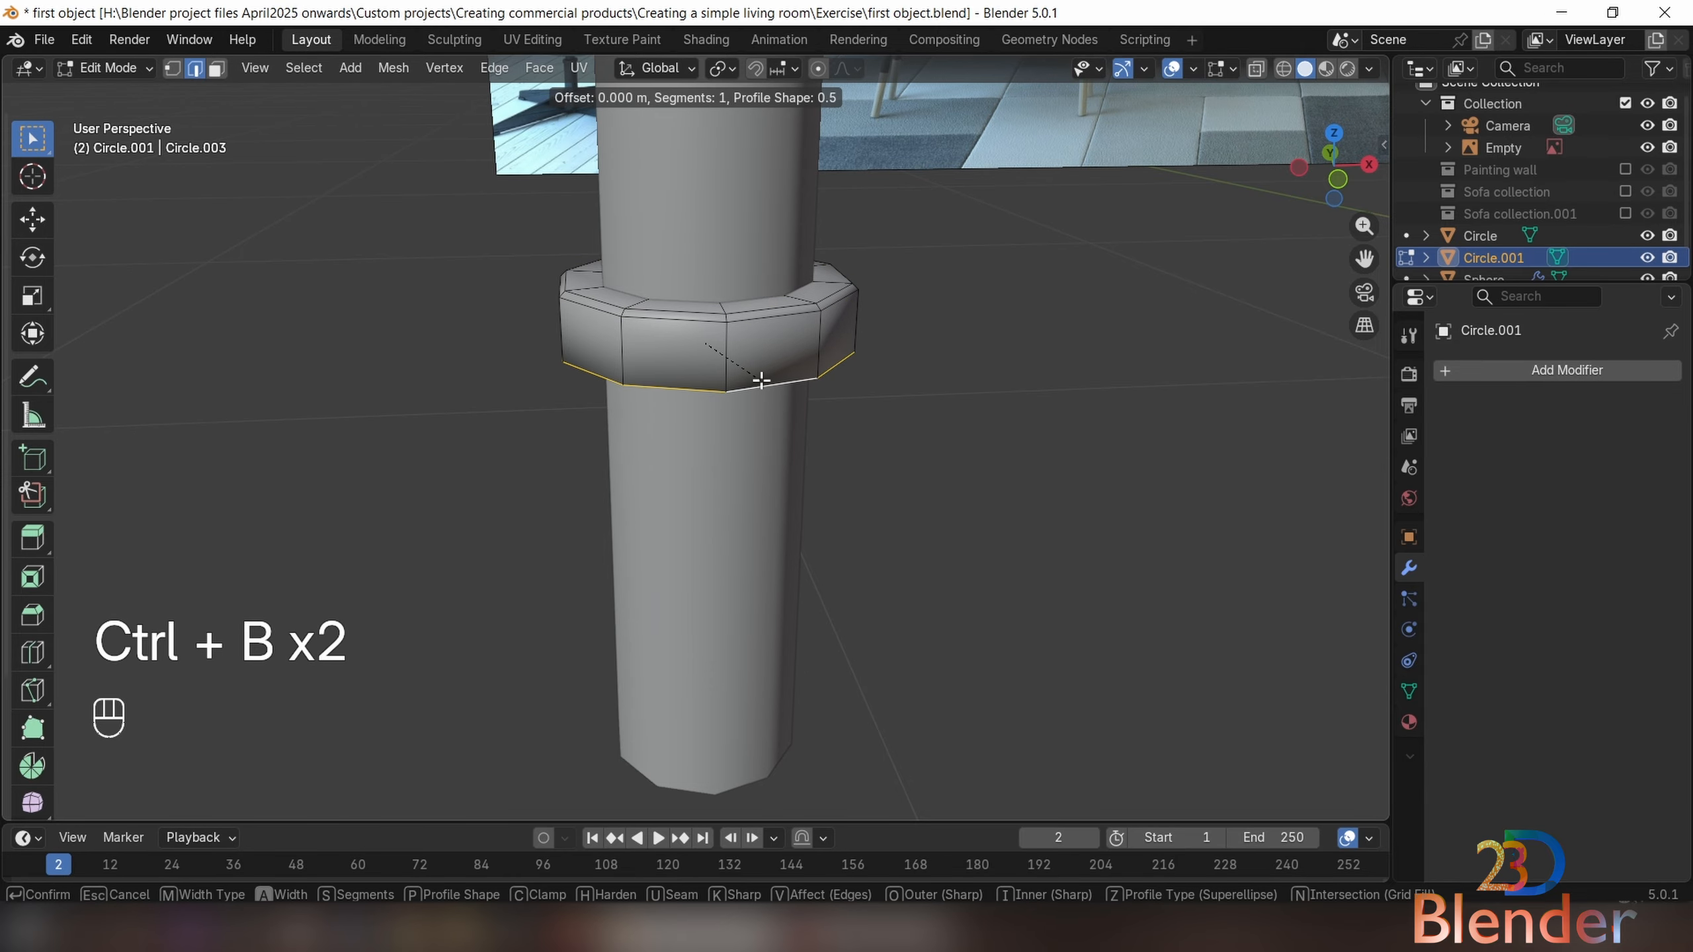
left_click(843, 447)
key("alt+z")
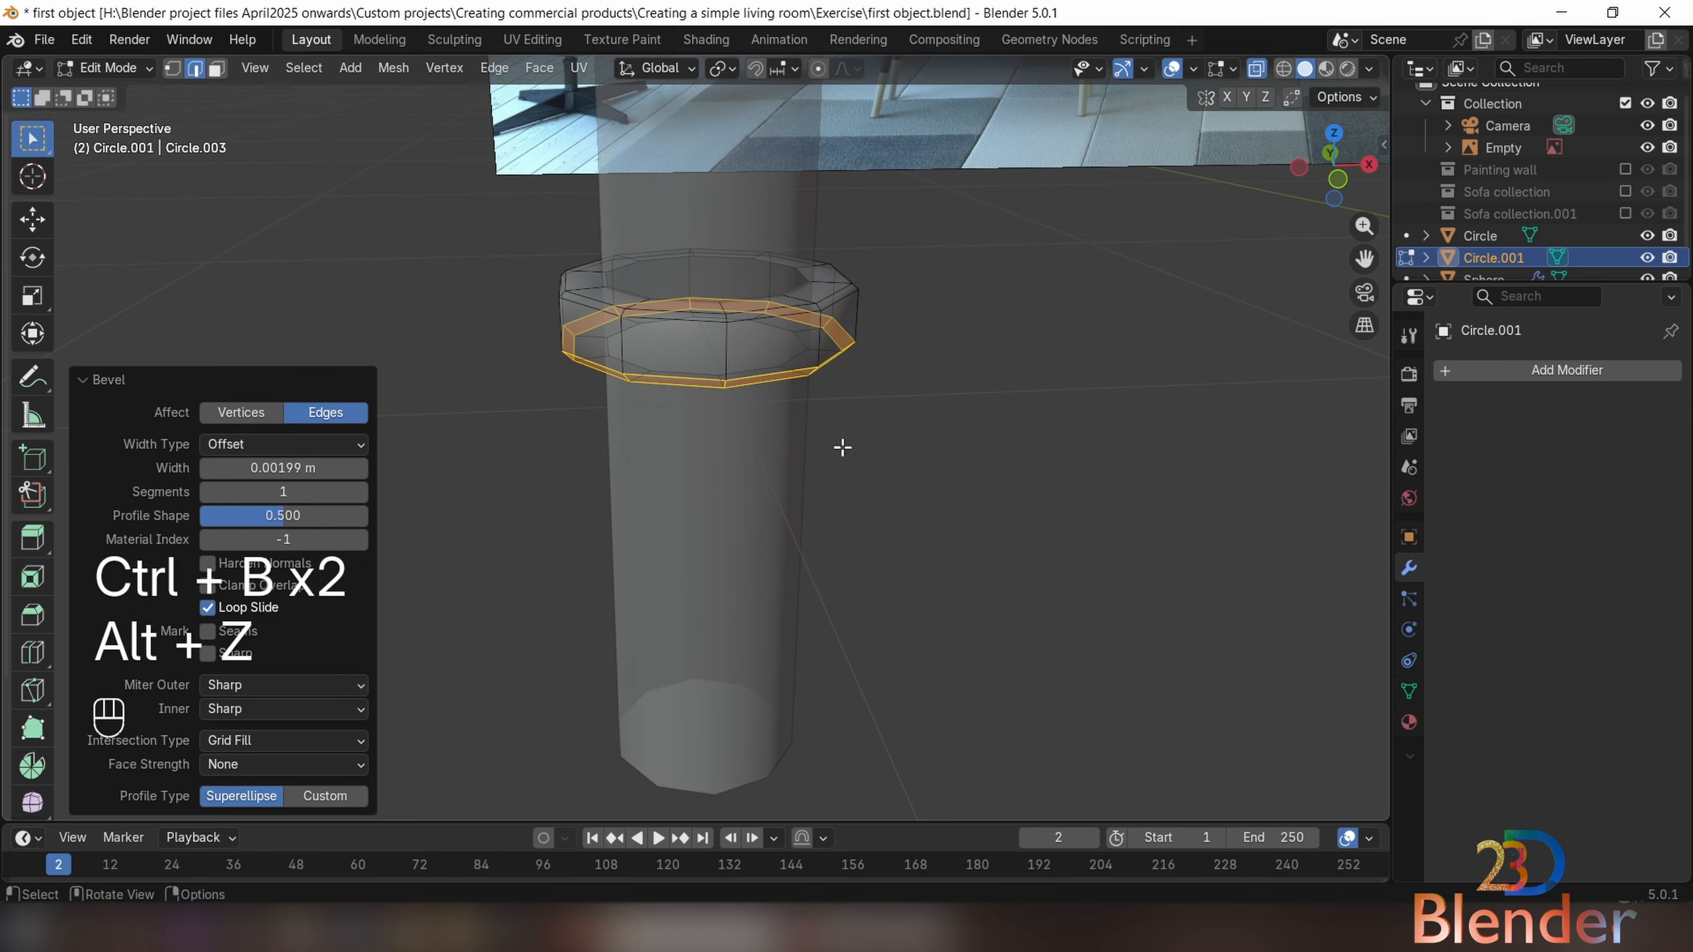
key("alt+z")
key("ctrl+z")
key("ctrl+z")
key("ctrl+z")
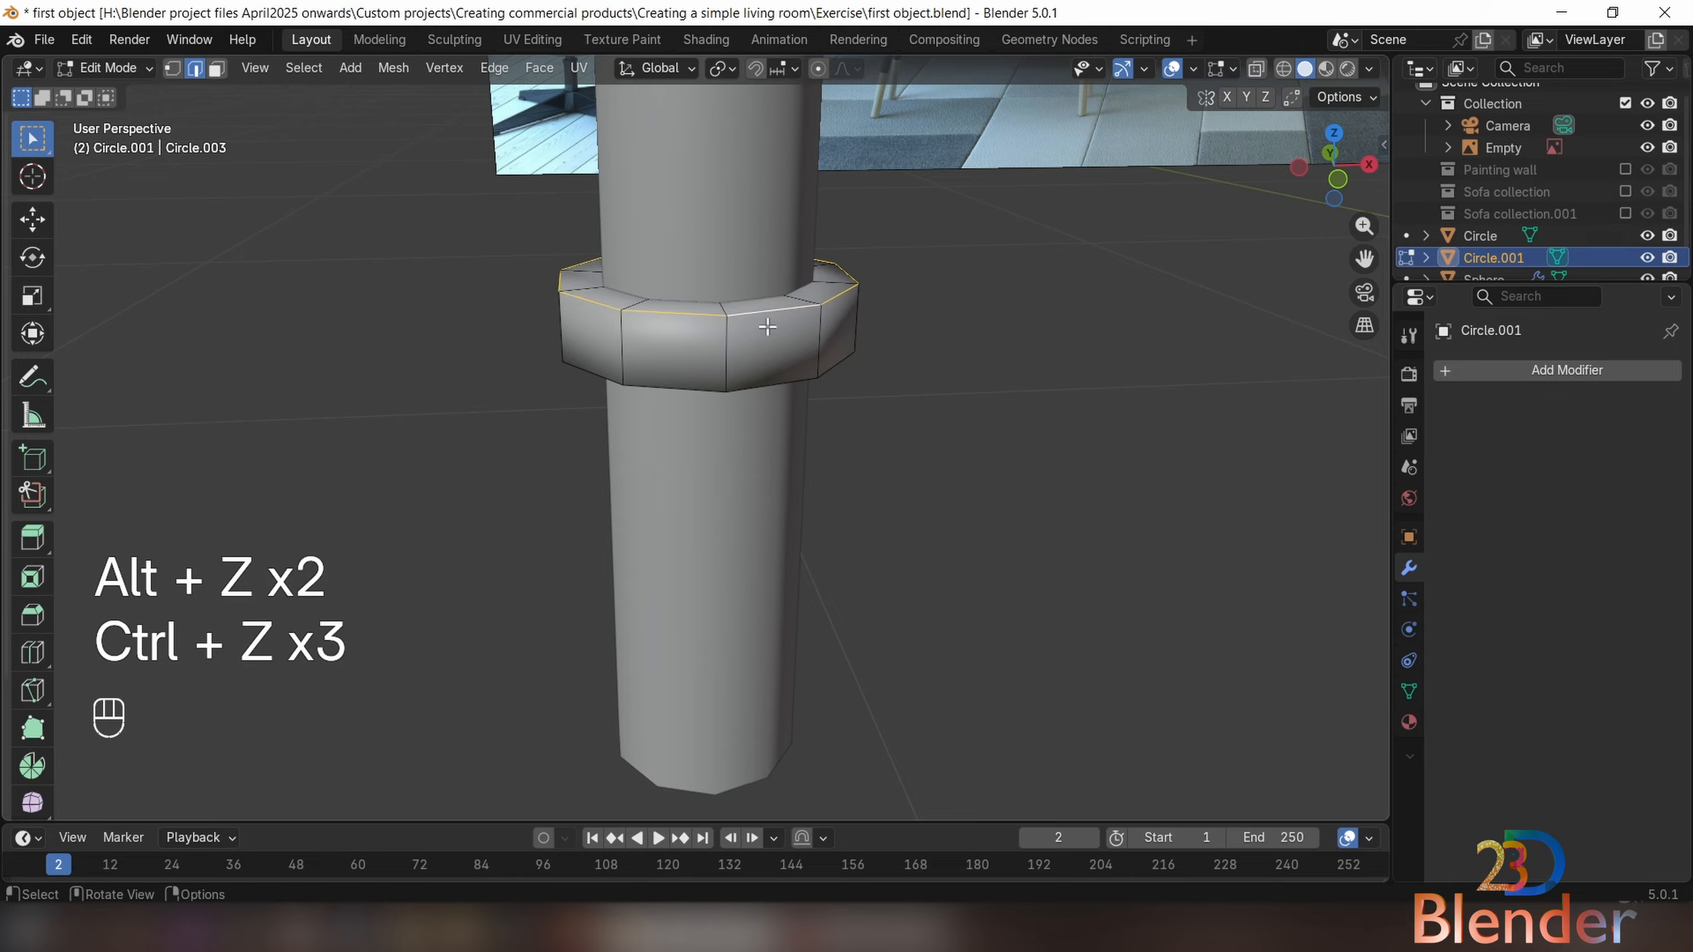
Bevel the collar's upper outer edge loop by about 0.0011 m and the lower one by about 0.002 m, with two segments each
key("ctrl+b")
scroll(809, 376, "up", 1)
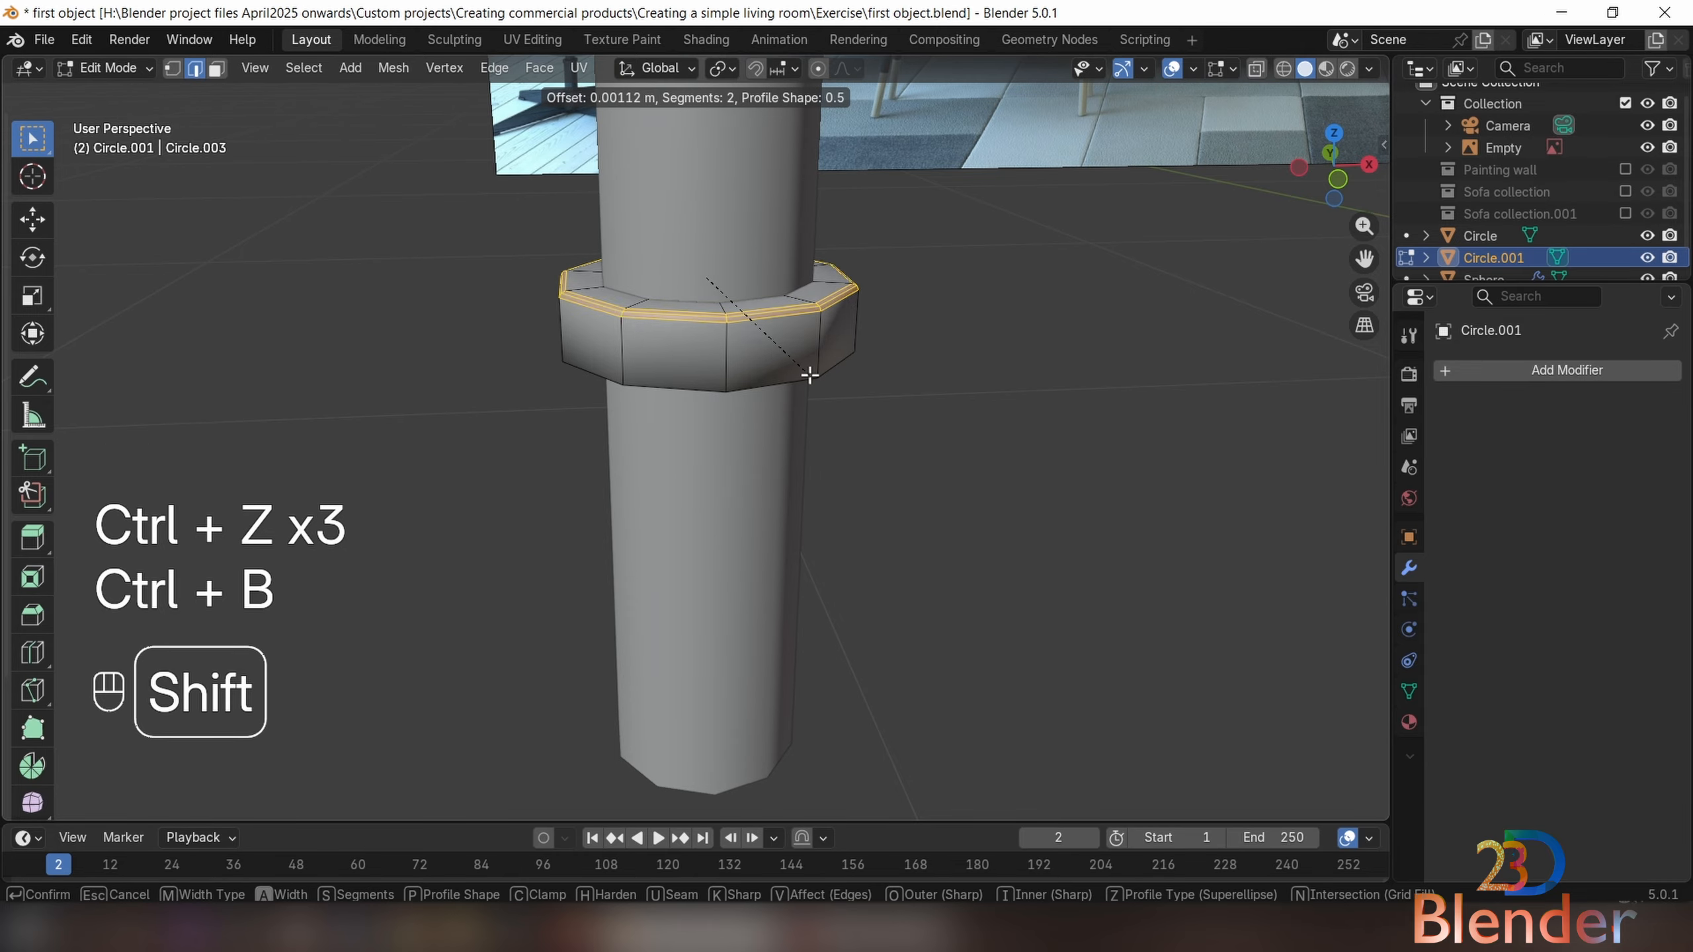
left_click(808, 371)
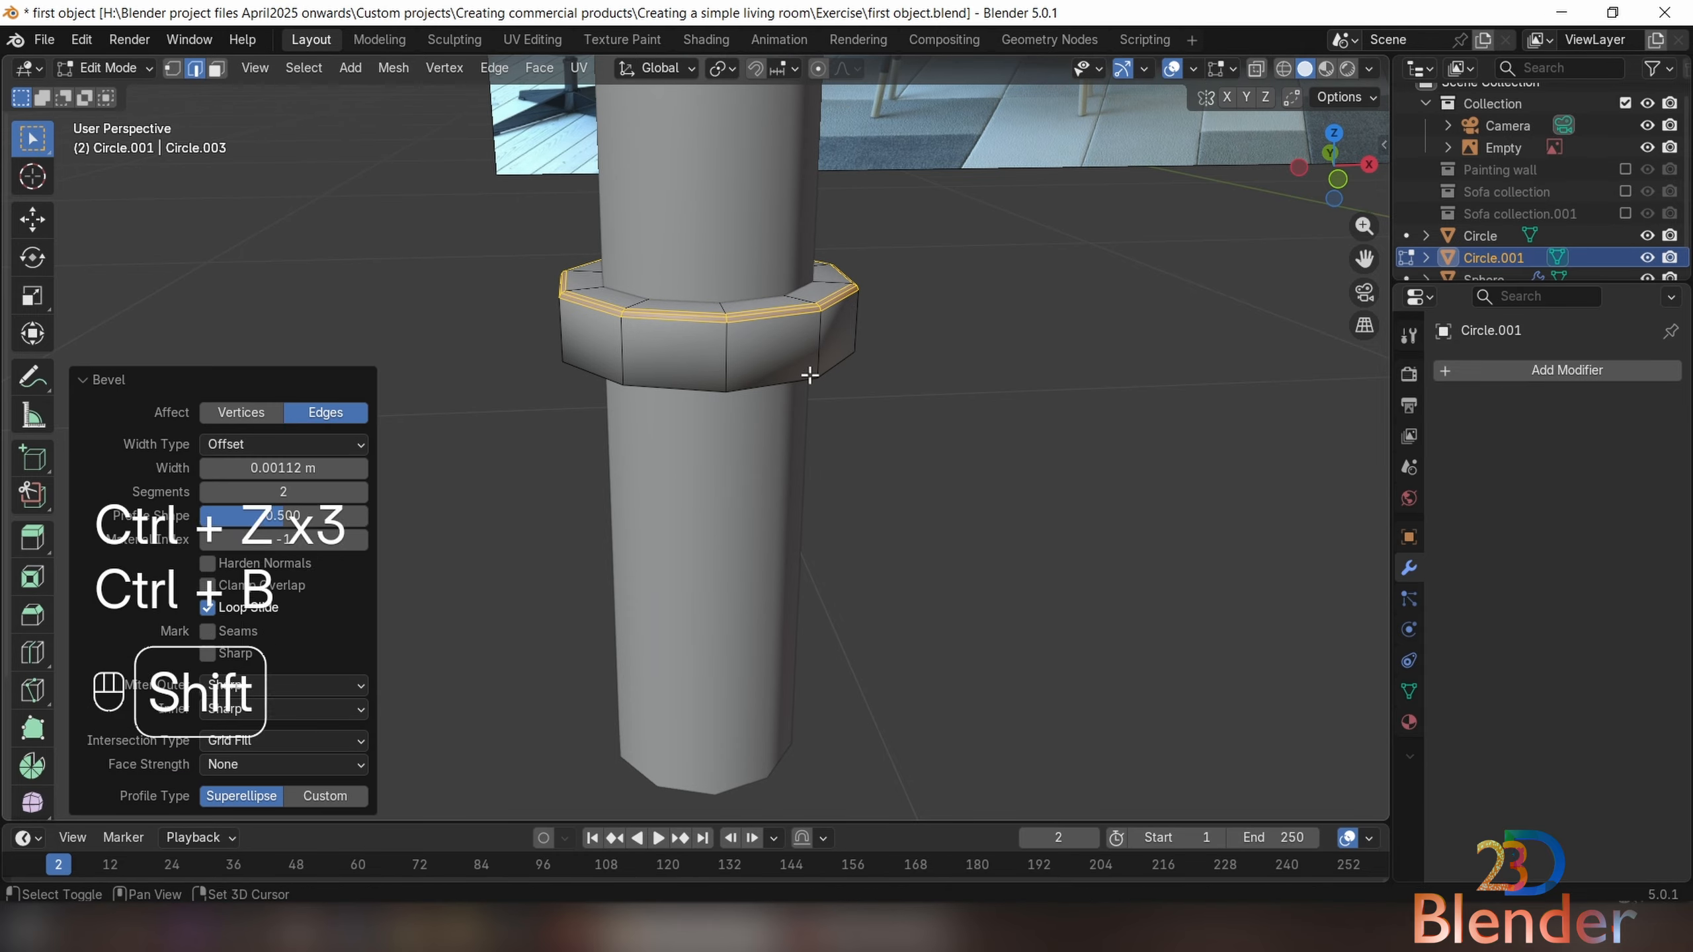
left_click(759, 384, "alt")
key("ctrl+b")
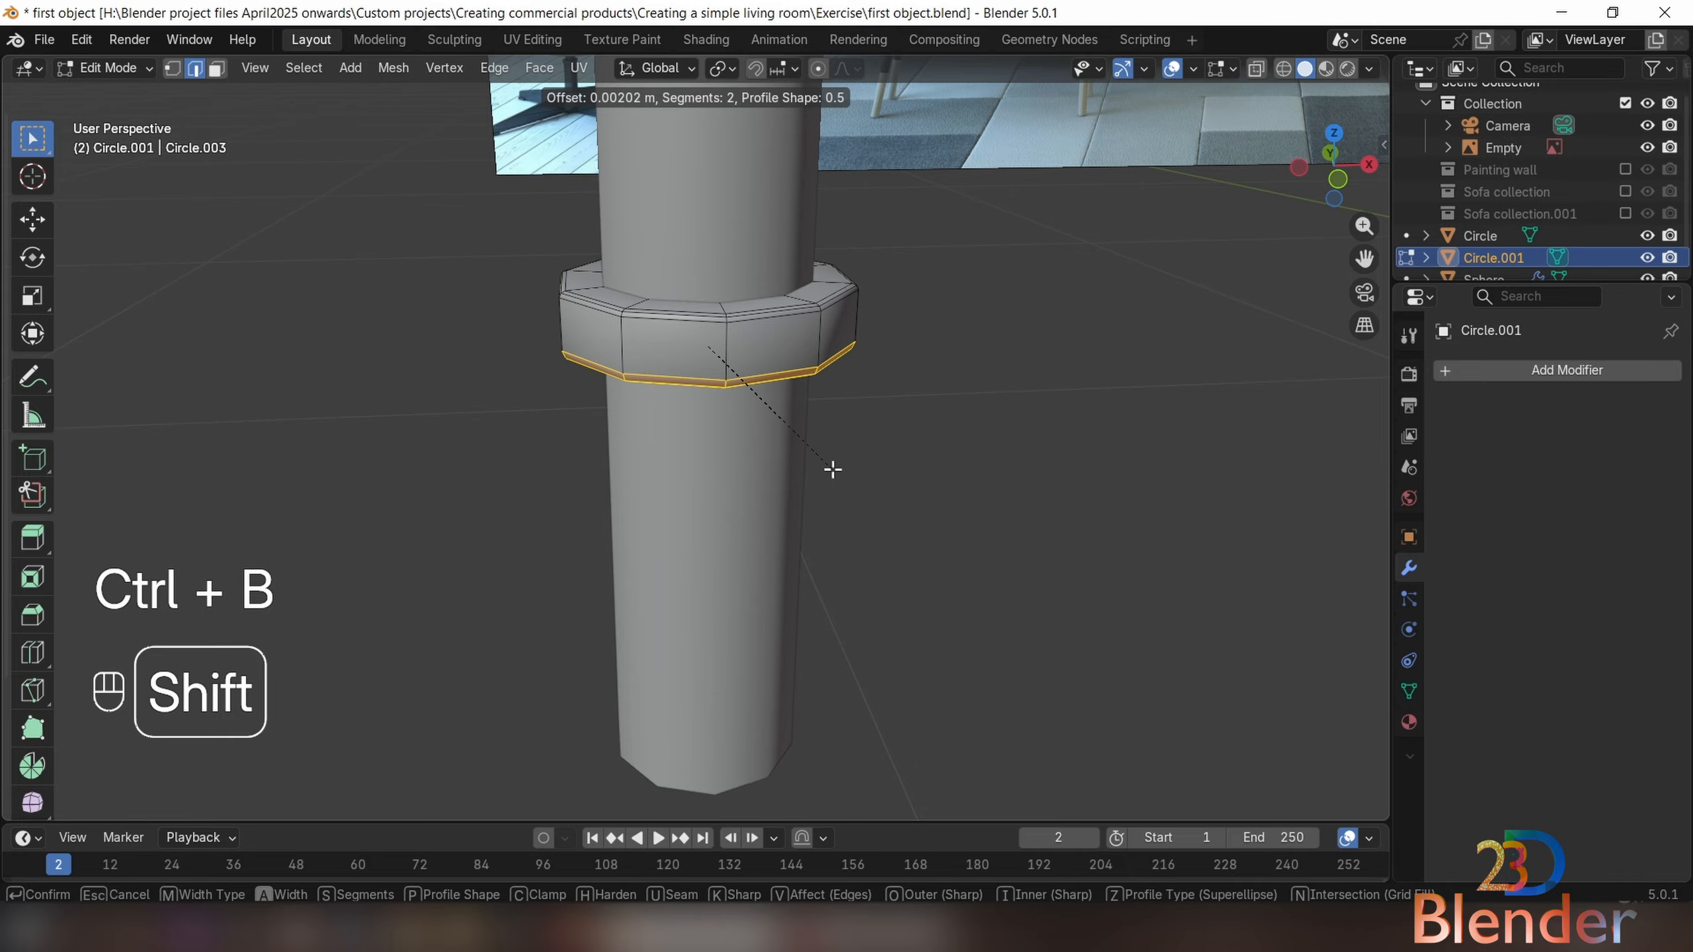
left_click(832, 470)
key("Tab")
middle_click_drag(850, 430, 678, 236)
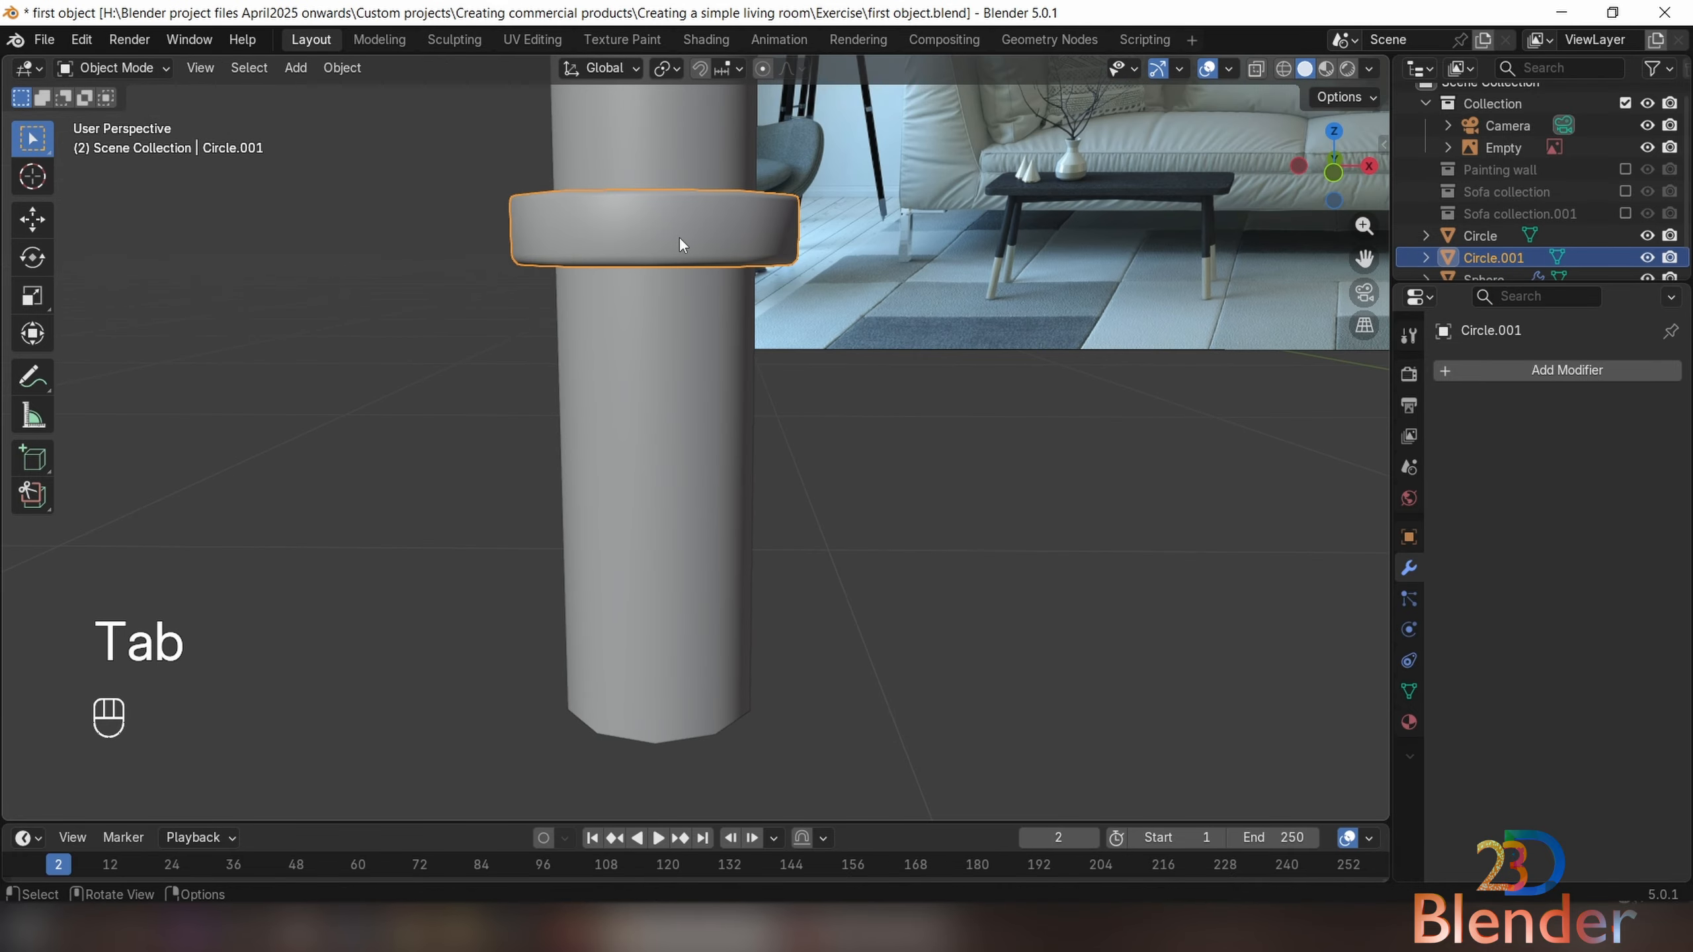
Add two supporting loop cuts around the collar's outer wall, one close to its upper rim and one close to its lower rim
key("KP_1")
scroll(675, 276, "down", 2)
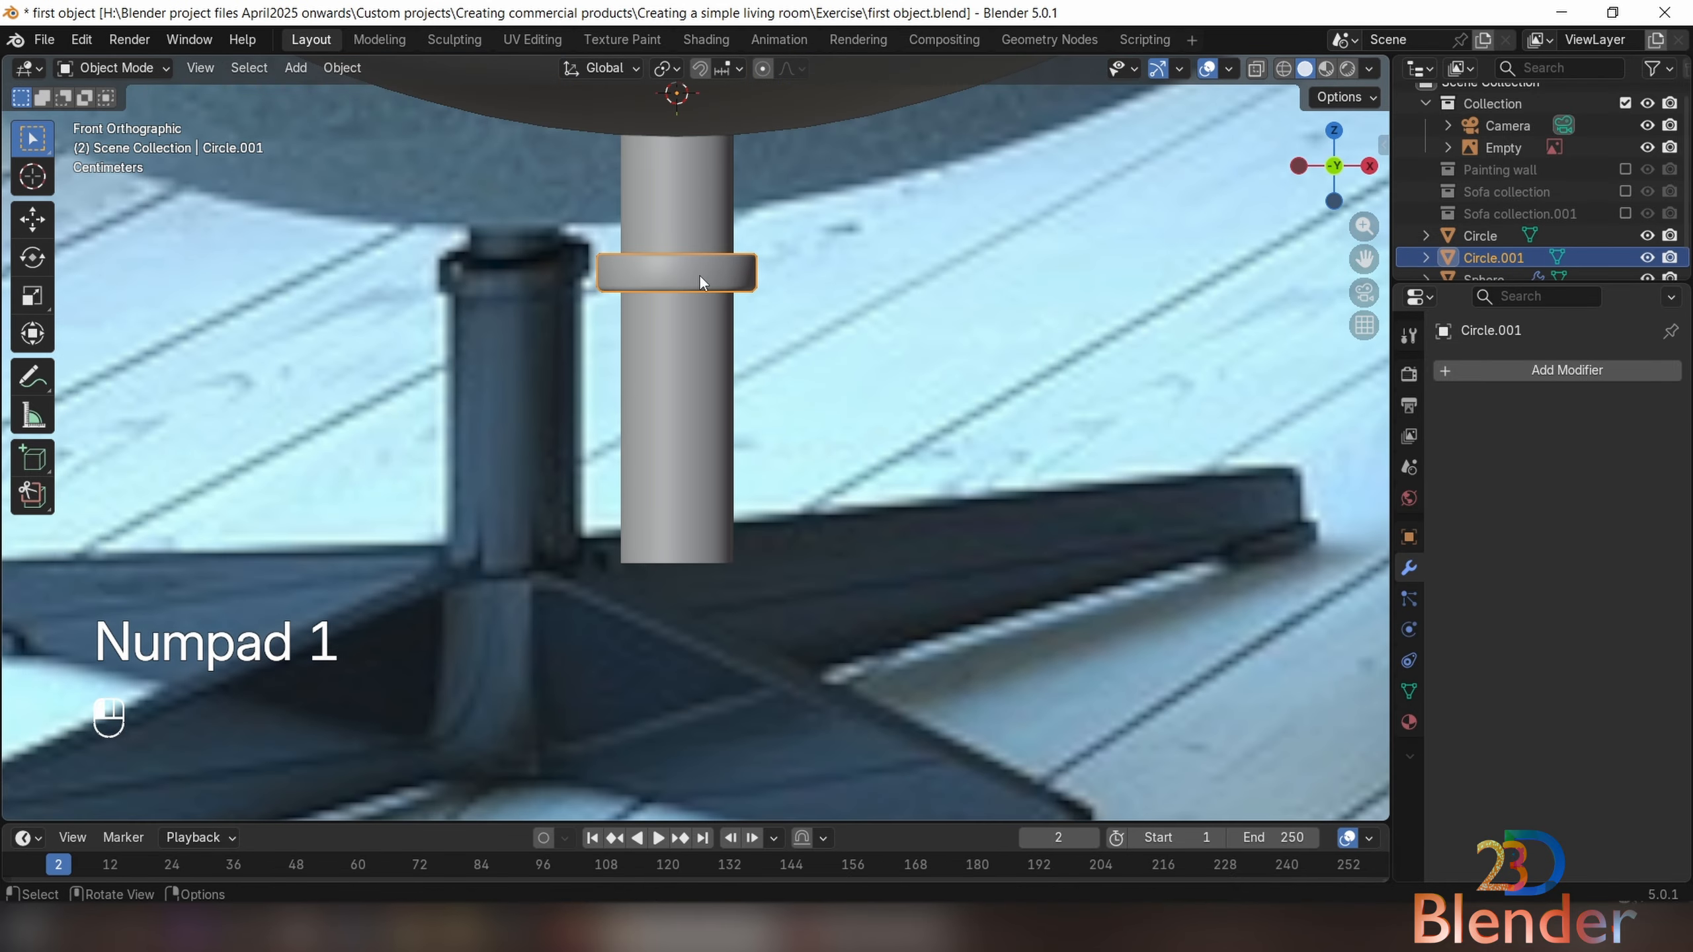
key("Tab")
key("ctrl+r")
left_click(766, 280)
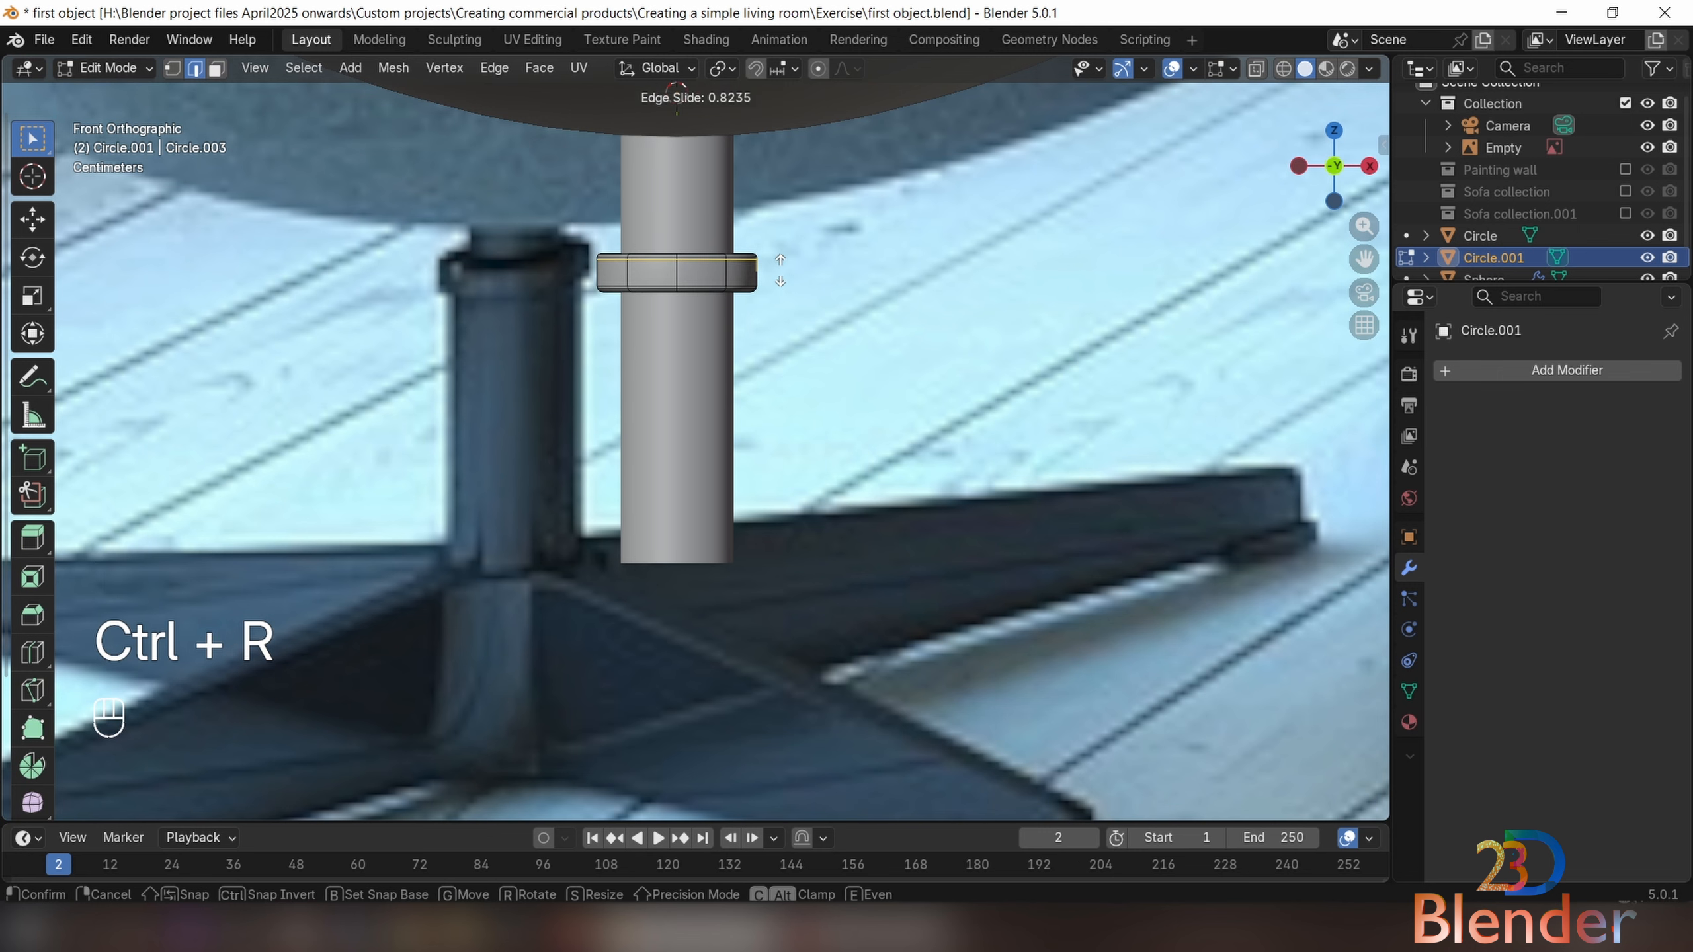
left_click(780, 270)
scroll(766, 276, "up", 3)
middle_click_drag(741, 288, 771, 423, "shift")
key("ctrl+r")
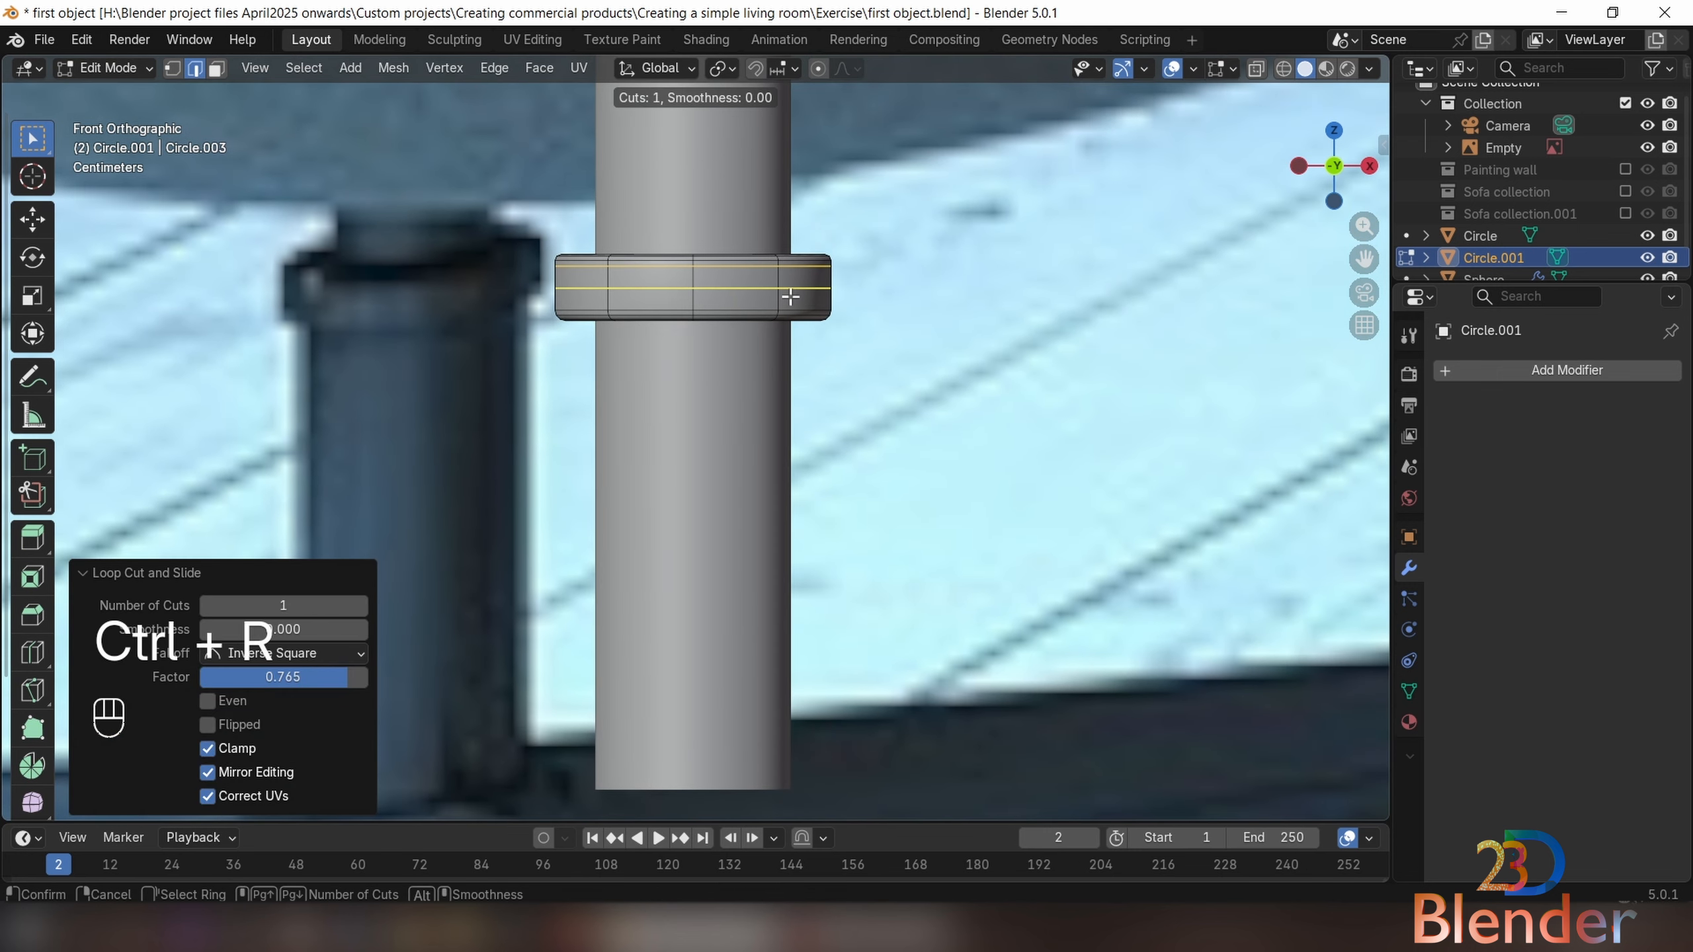
left_click(789, 296)
left_click(790, 313)
key("Tab")
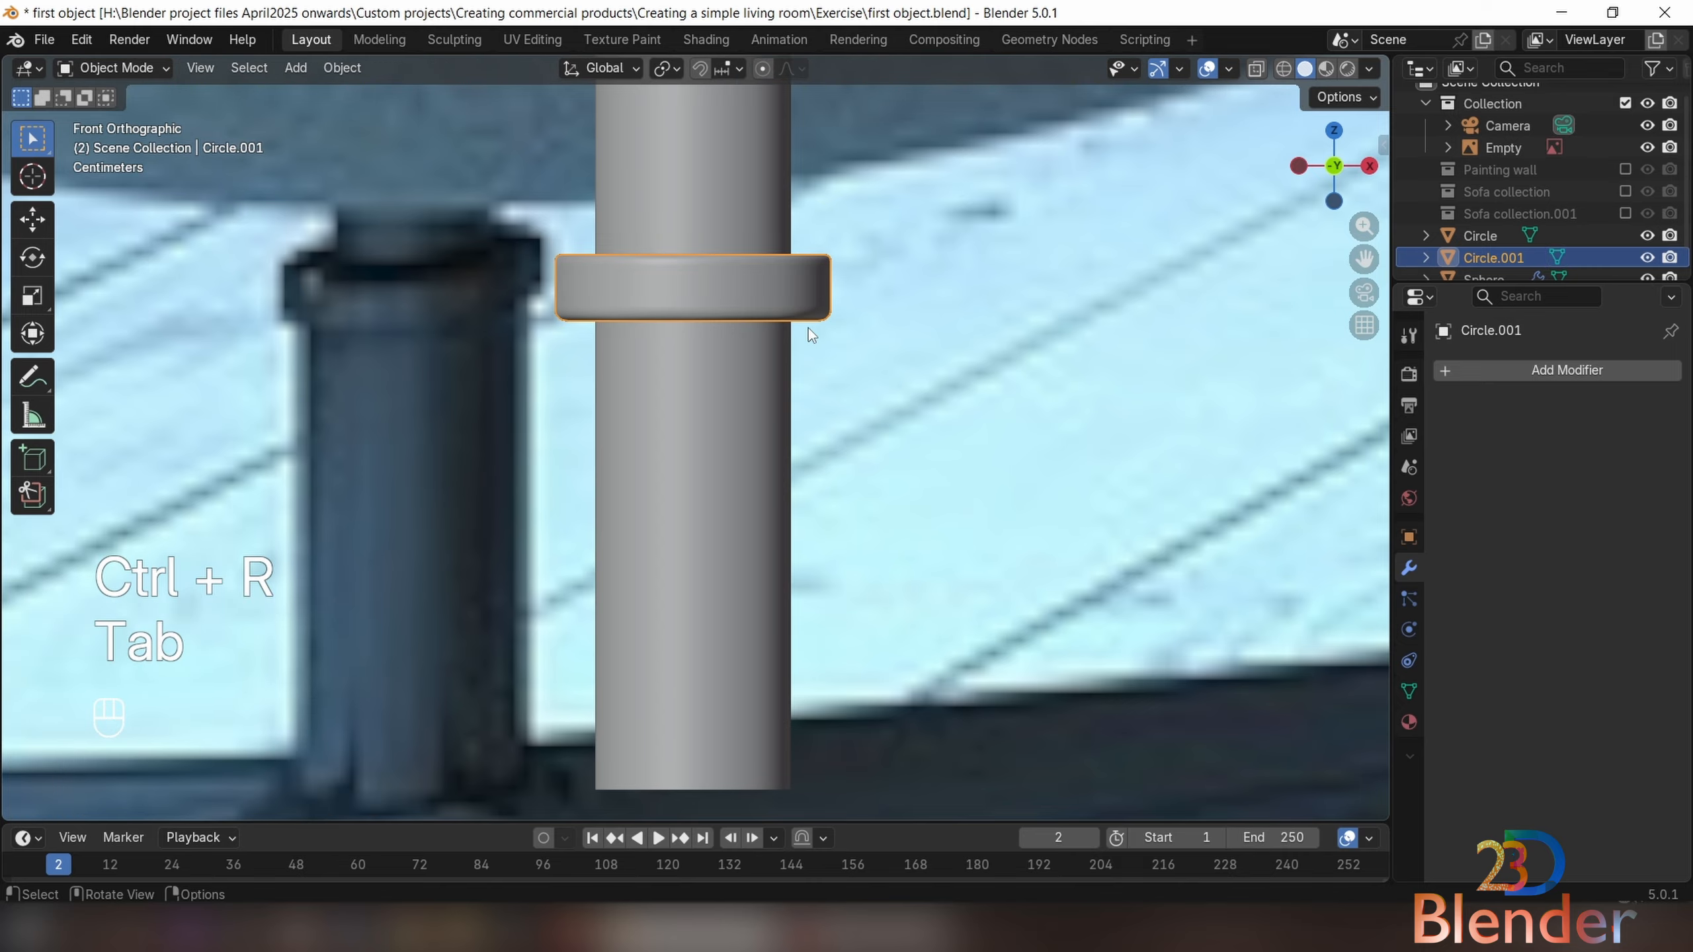
Add a Subdivision Surface modifier to the collar
left_click(1547, 371)
left_click(1402, 442)
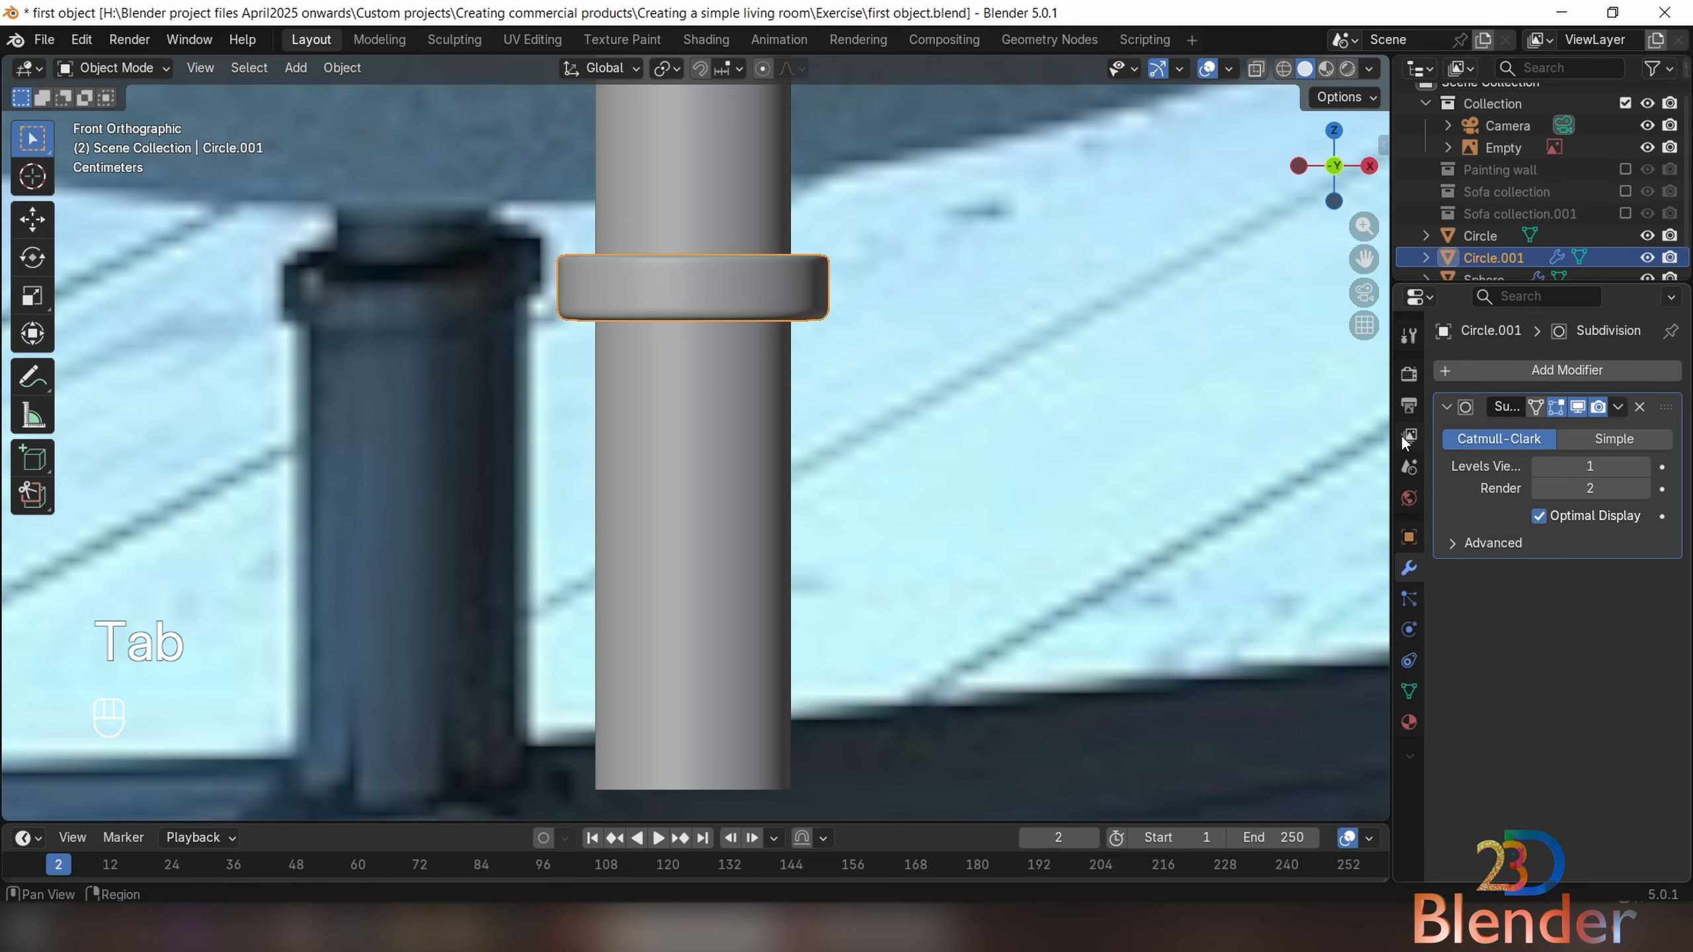
left_click(1662, 468)
left_click(1663, 467)
key("Tab")
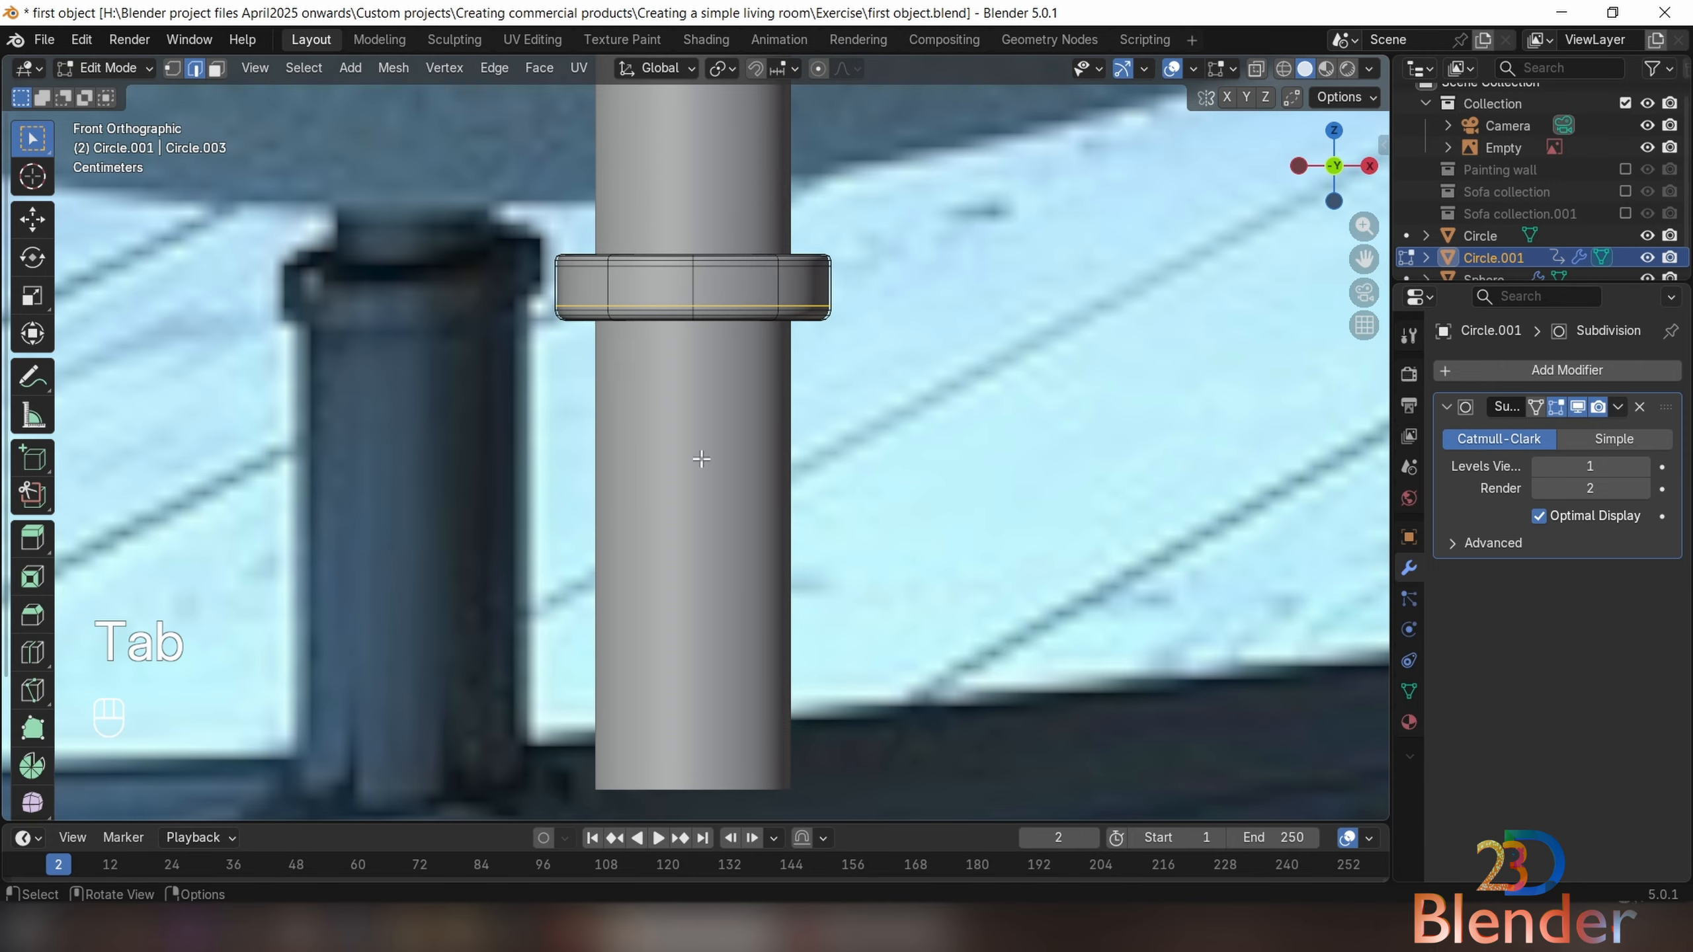
key("Tab")
Add a Subdivision Surface modifier to the central column
left_click(704, 468)
left_click(1511, 369)
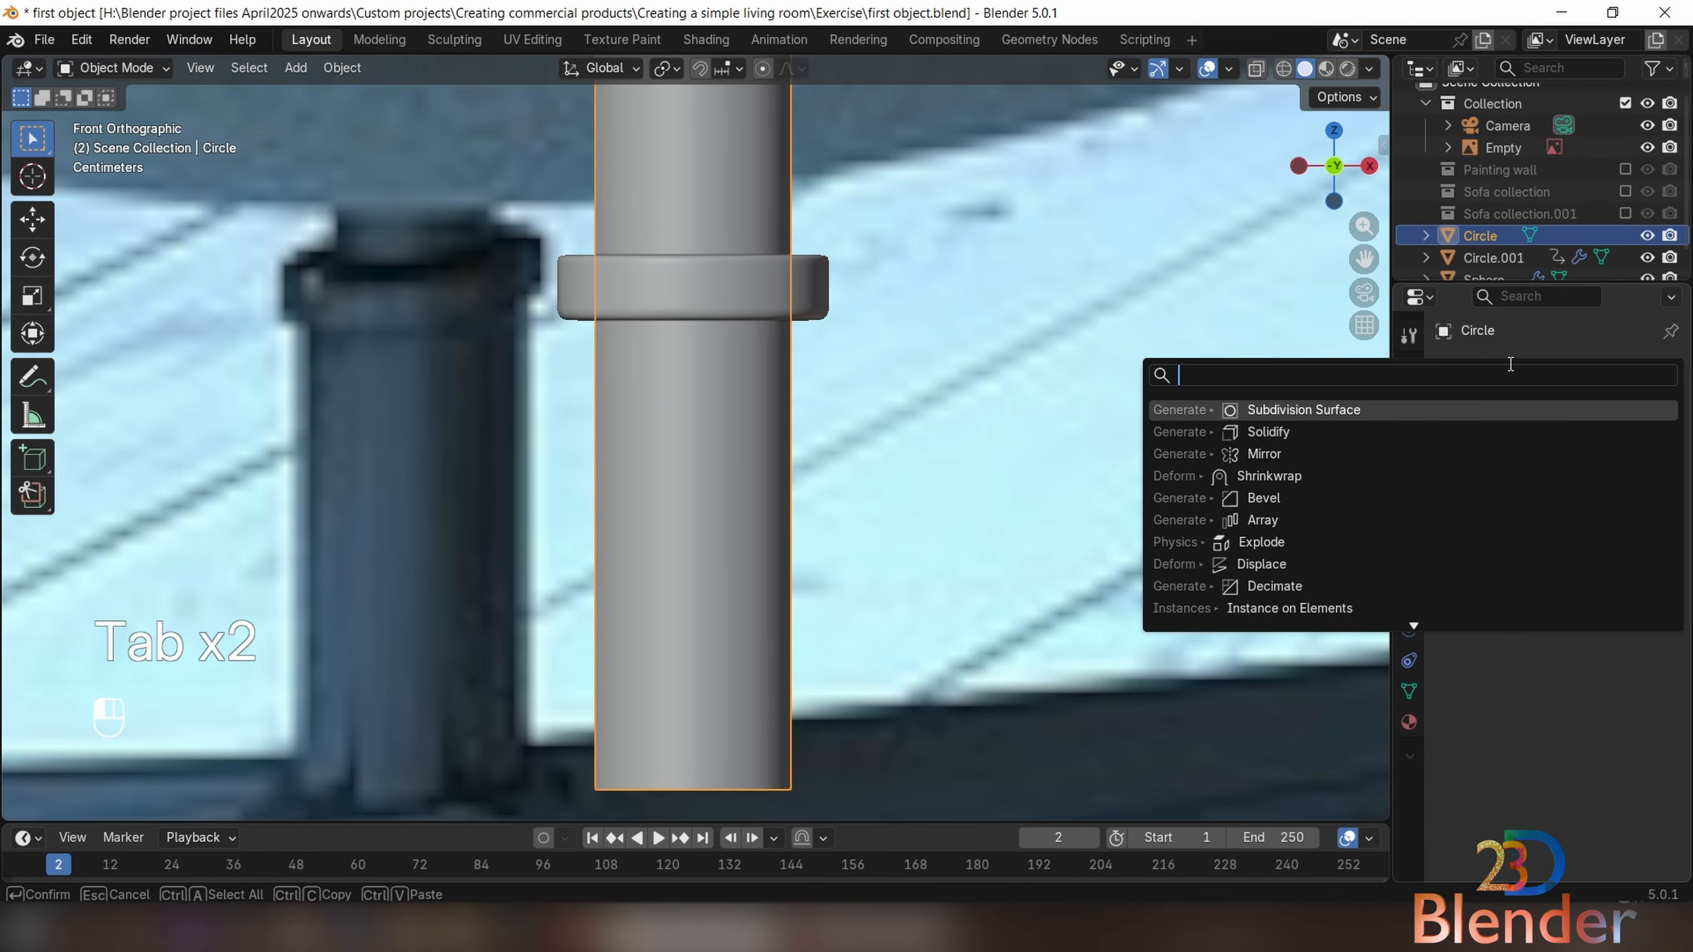
left_click(1396, 408)
scroll(902, 372, "down", 2)
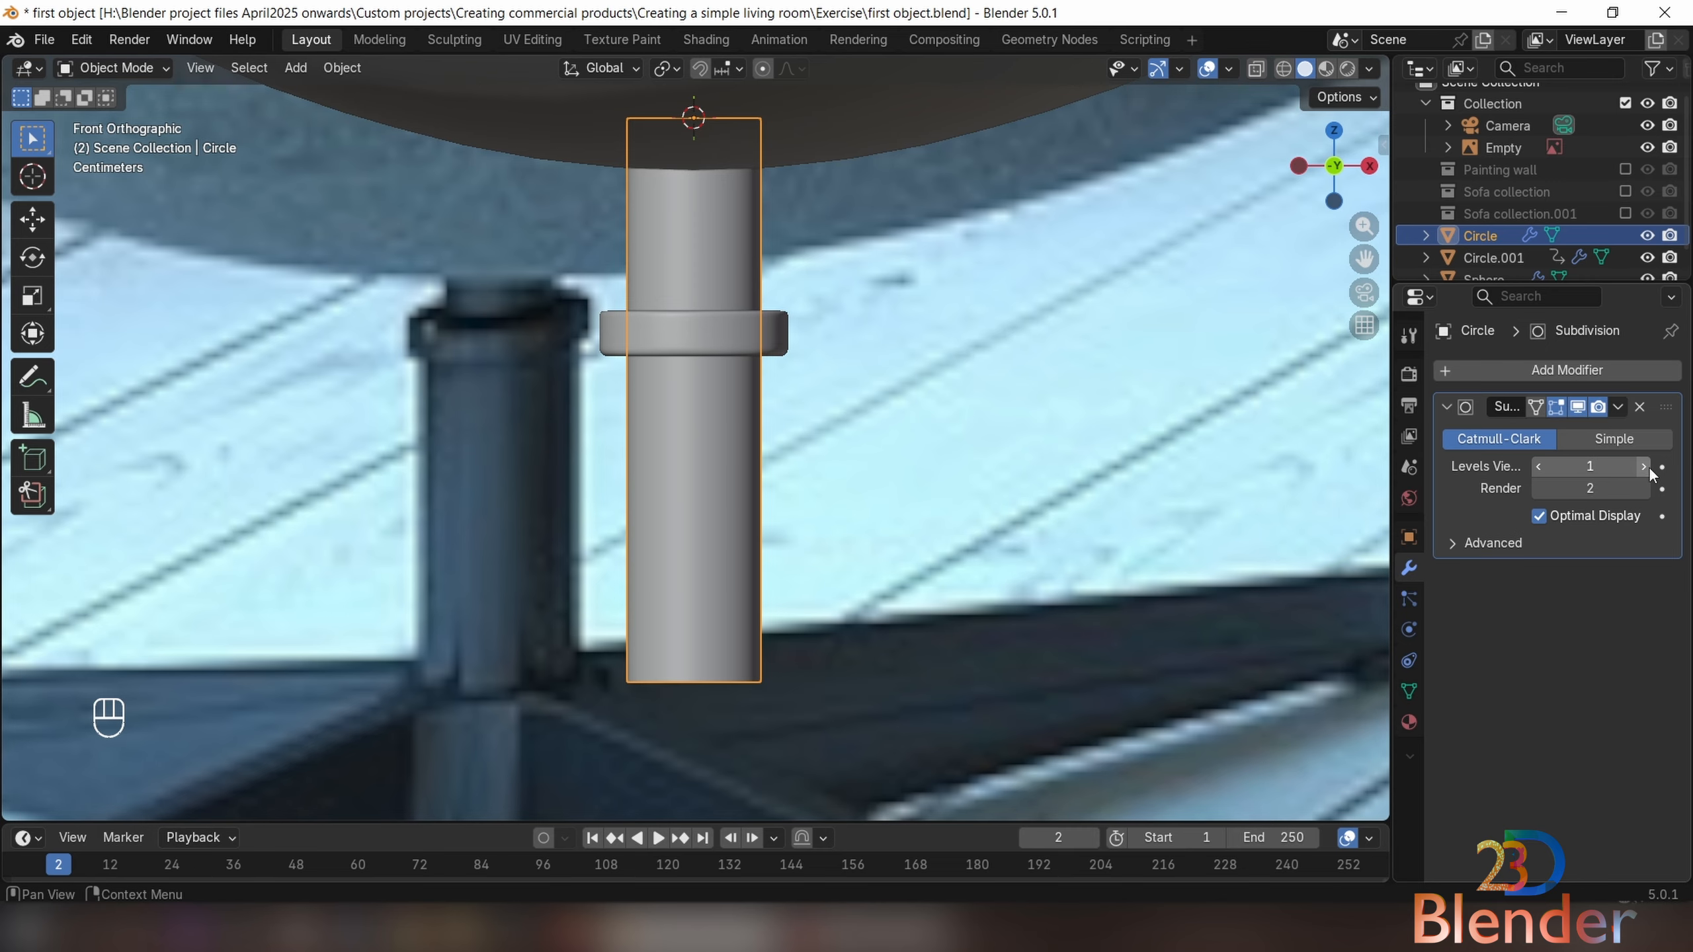
Examine the reference chair's star base and hub below the modeled column
left_click(730, 346)
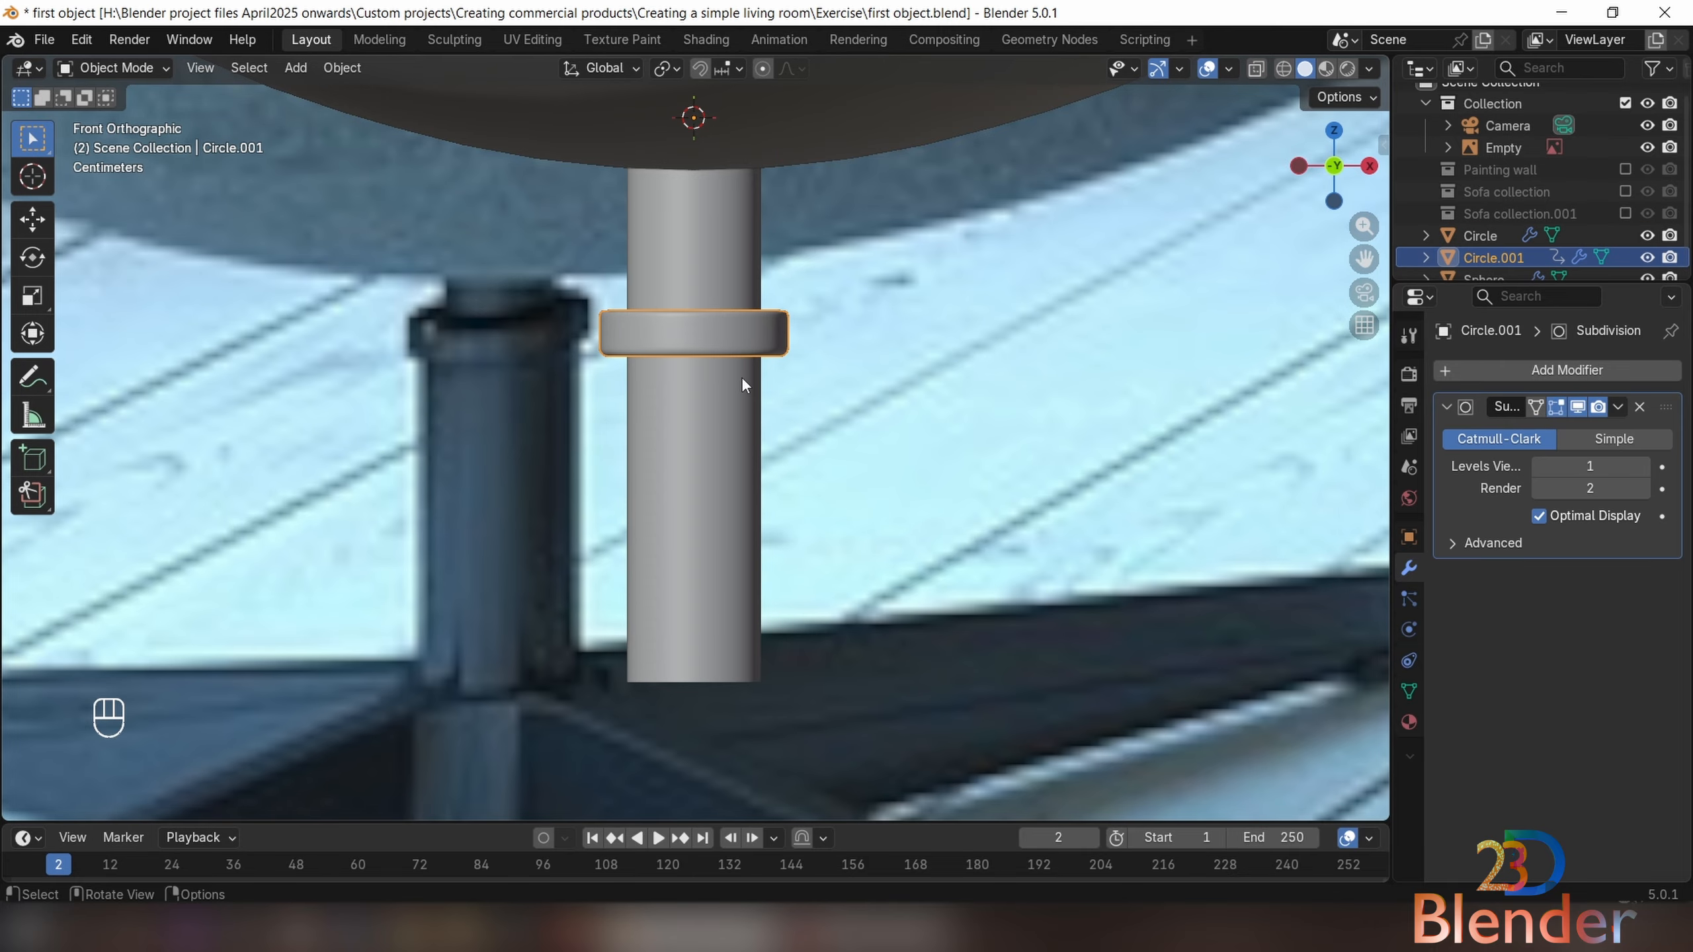
middle_click_drag(727, 479, 776, 370, "shift")
middle_click_drag(532, 477, 532, 341, "shift")
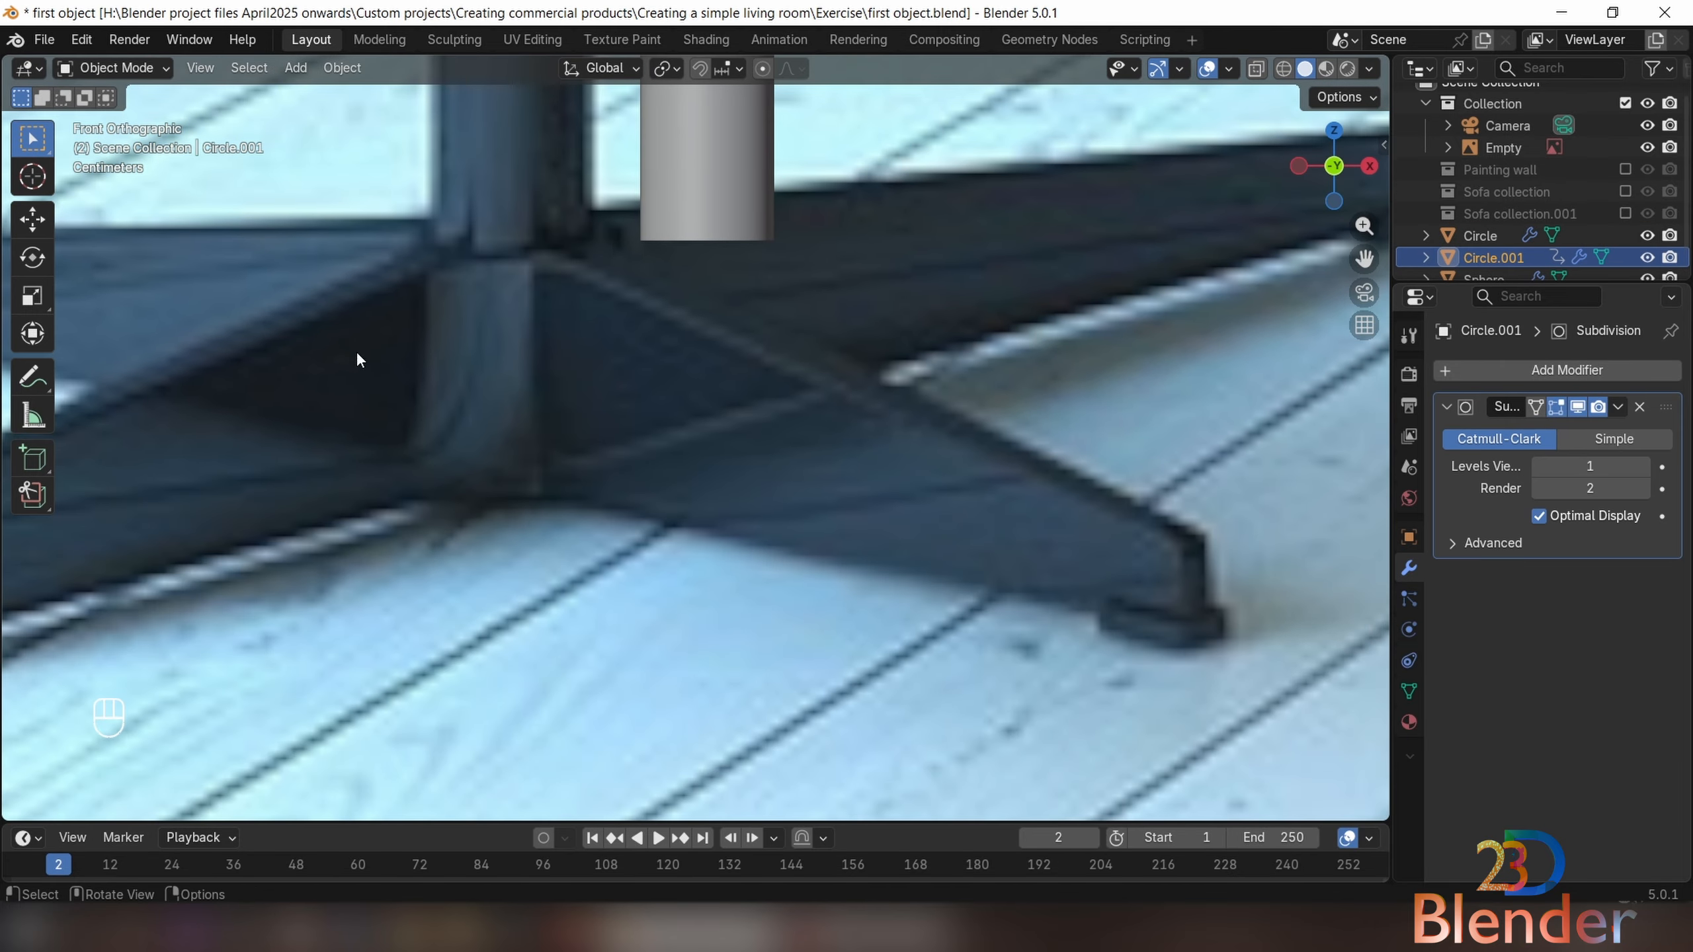
scroll(762, 487, "down", 4)
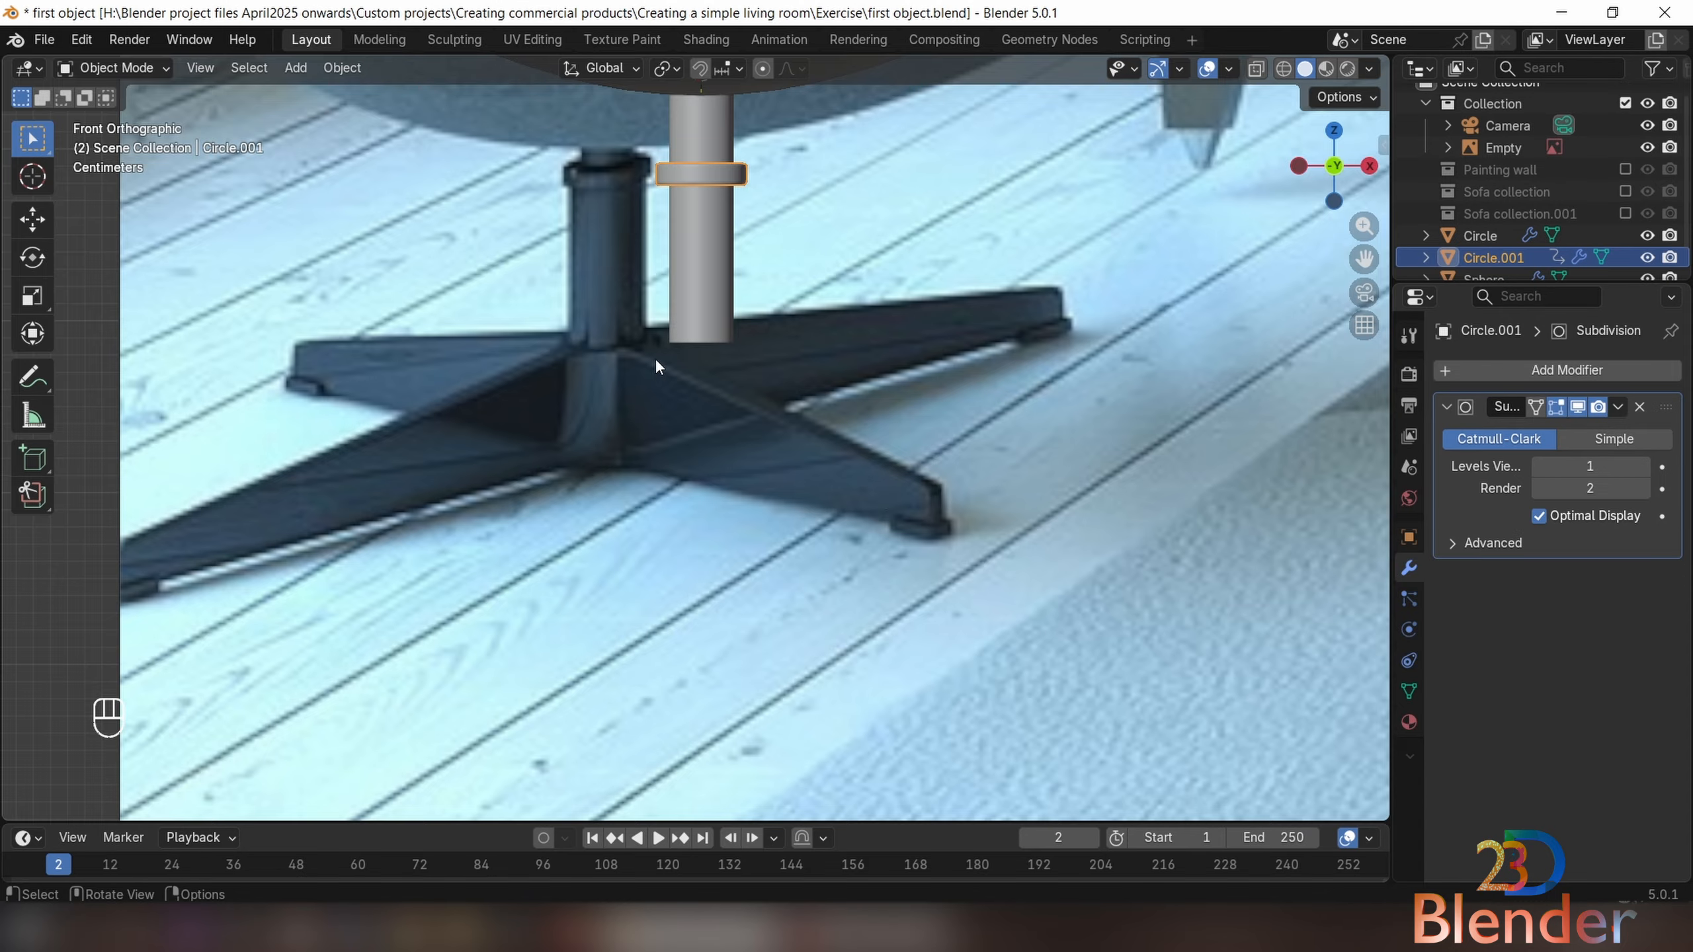
scroll(654, 353, "up", 2)
middle_click_drag(650, 340, 446, 453, "shift")
key("Tab")
key("Tab")
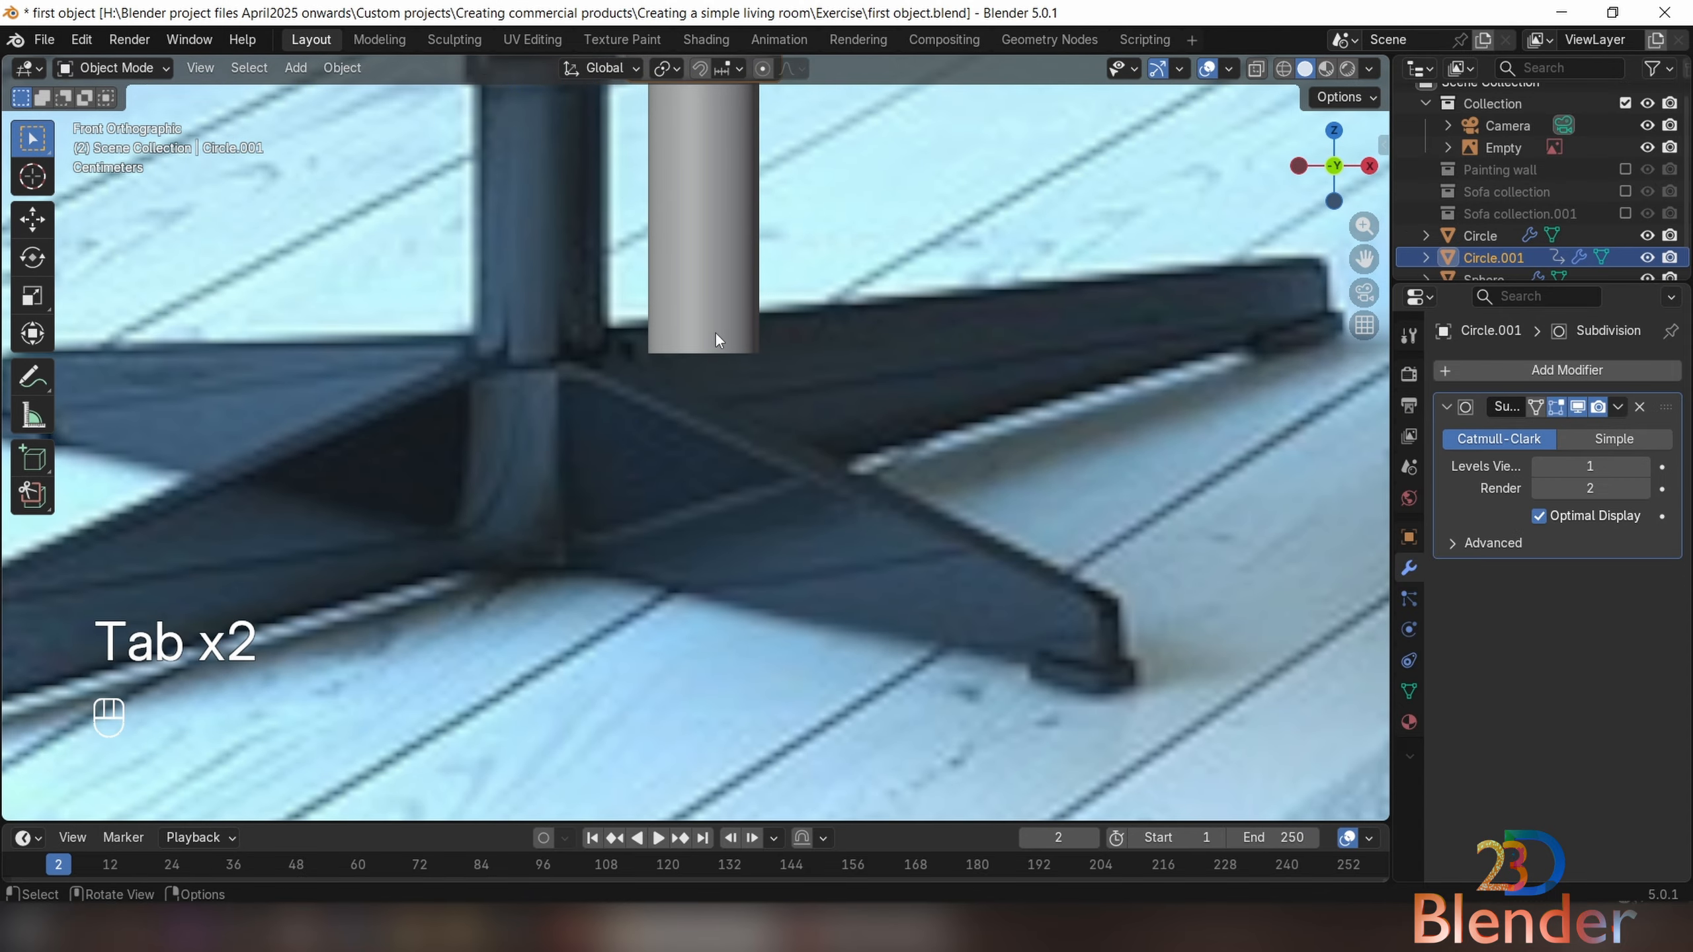
Duplicate the column's bottom edge loop and scale the copy outward to about 1.49 as the hub's outline
left_click(714, 339)
key("Tab")
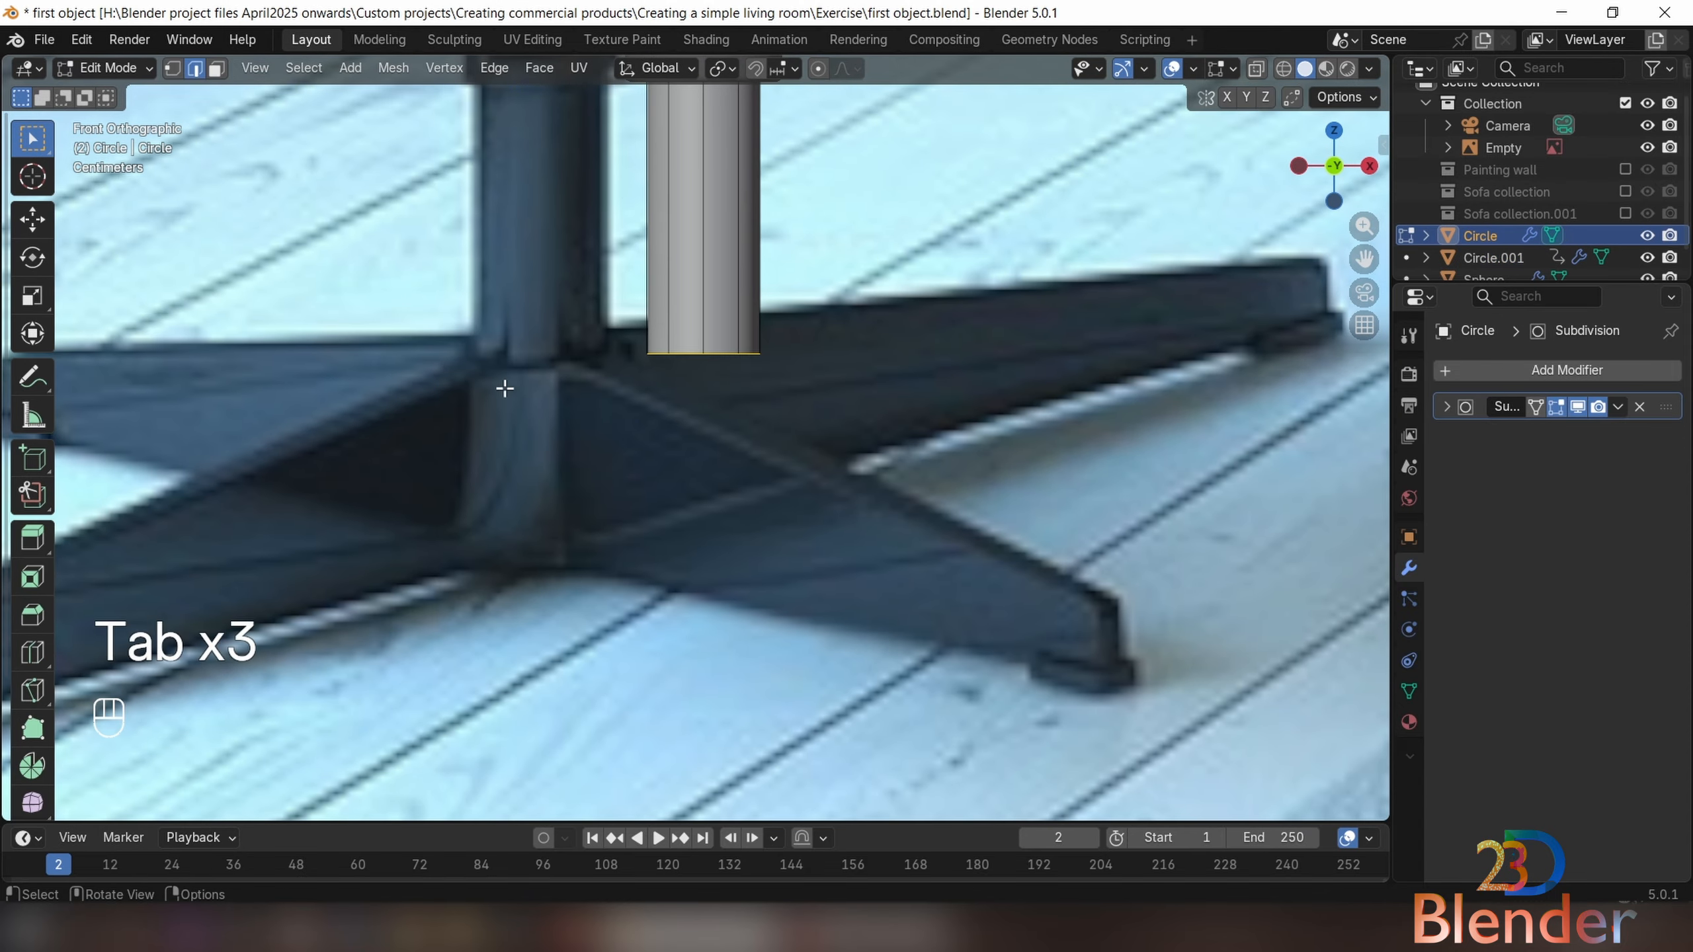
middle_click_drag(743, 407, 853, 519)
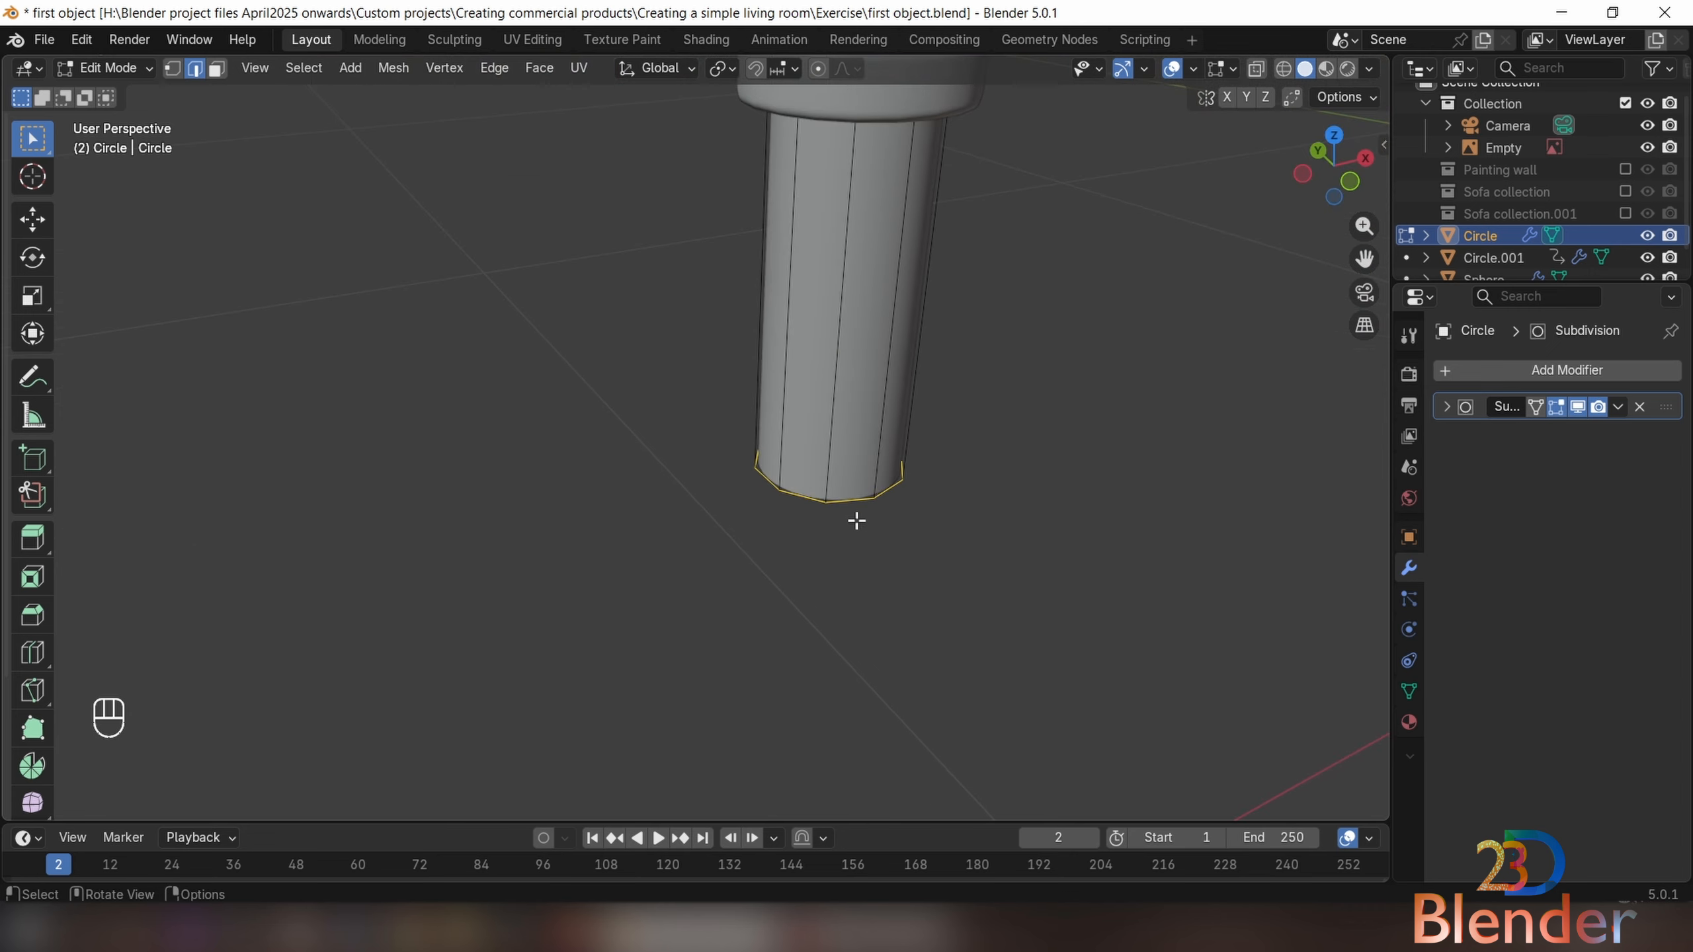
key("shift+d")
key("s")
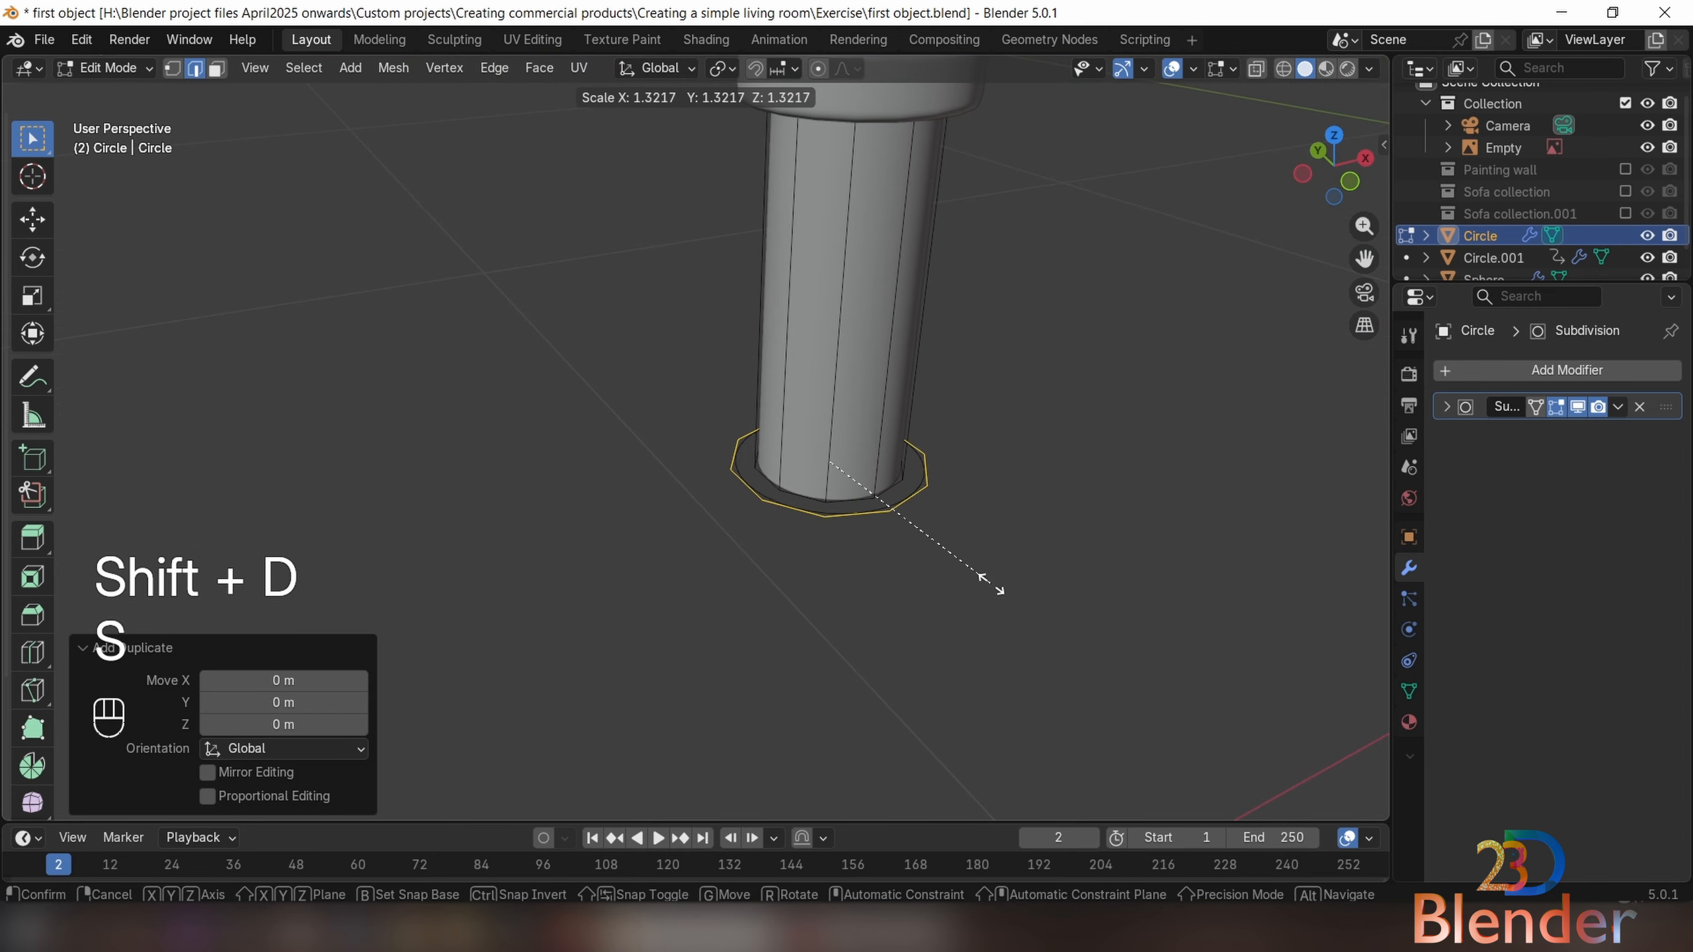
left_click(1007, 592)
Extrude the enlarged edge loop downward about 0.026 m along Z to form the hub's wall
middle_click_drag(987, 552, 896, 463)
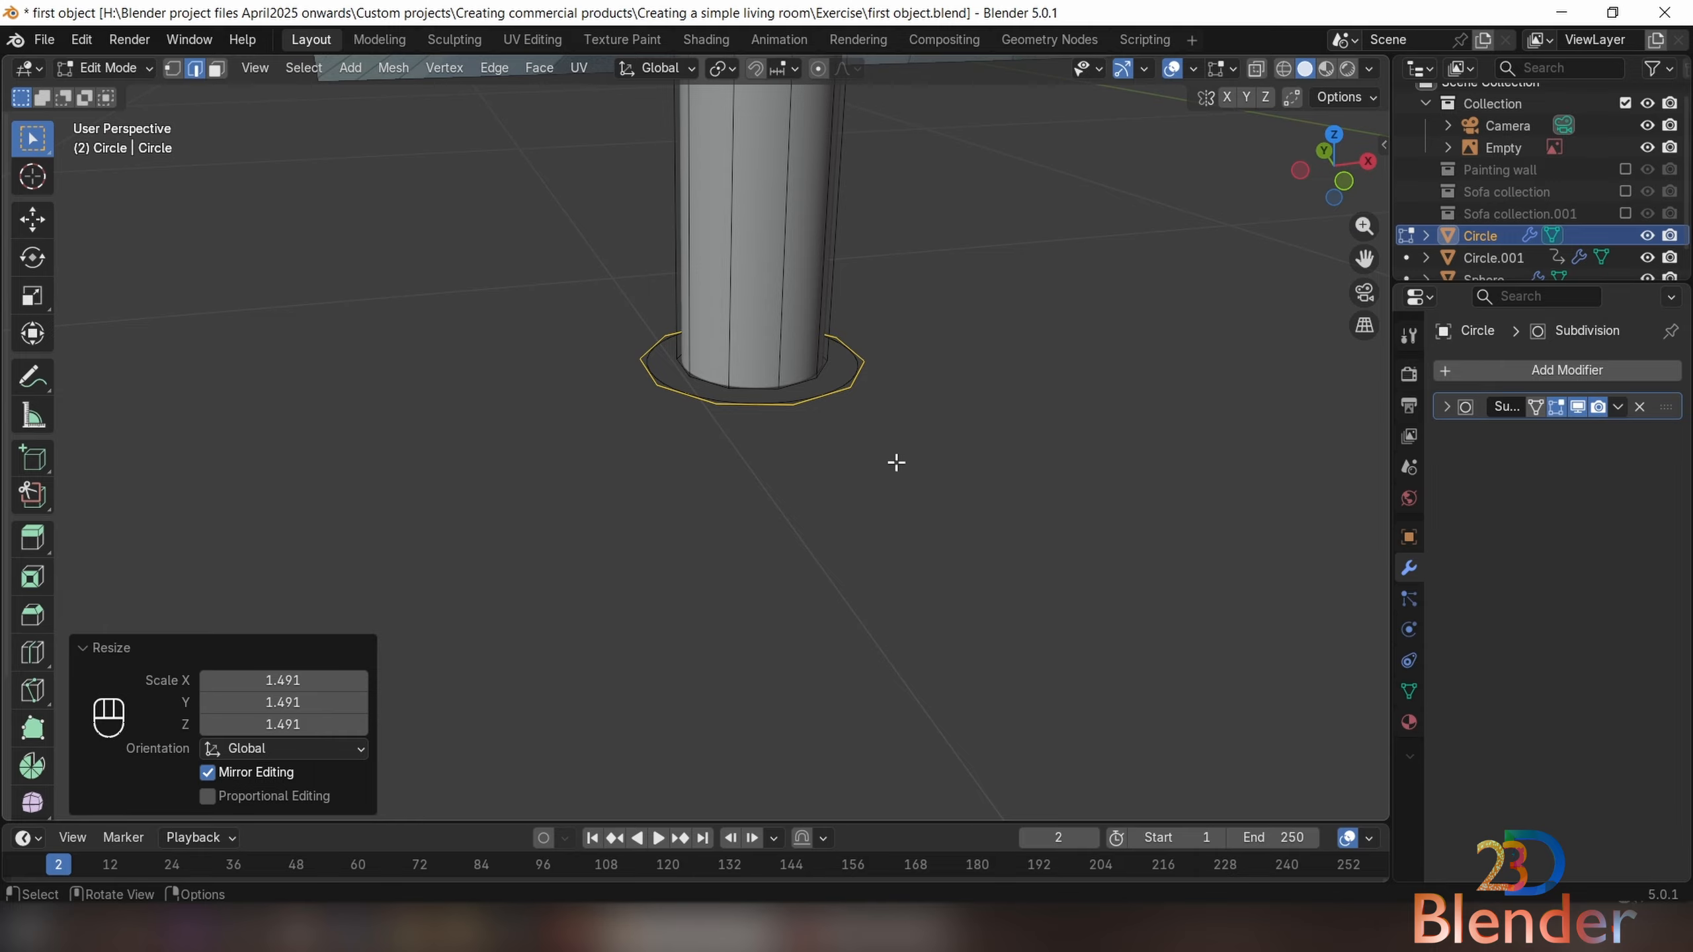
key("e")
key("z")
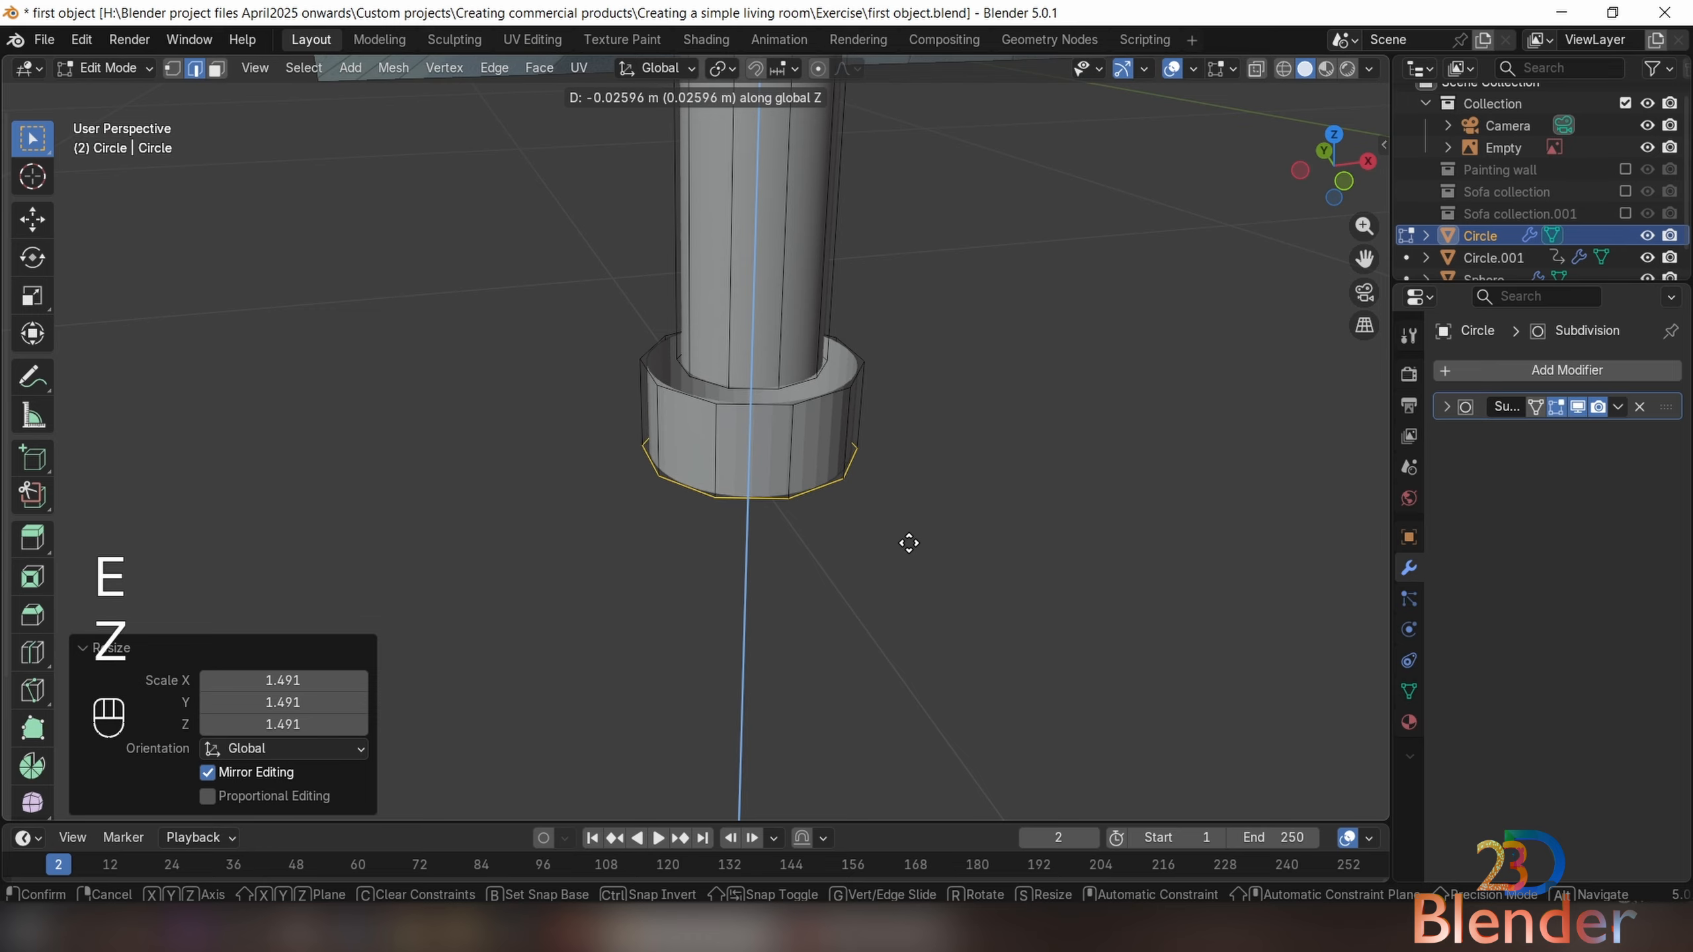
left_click(895, 482)
Extrude the hub's upper edge loop in place and scale it inward to the column to form the top face ring
left_click(910, 419, "alt")
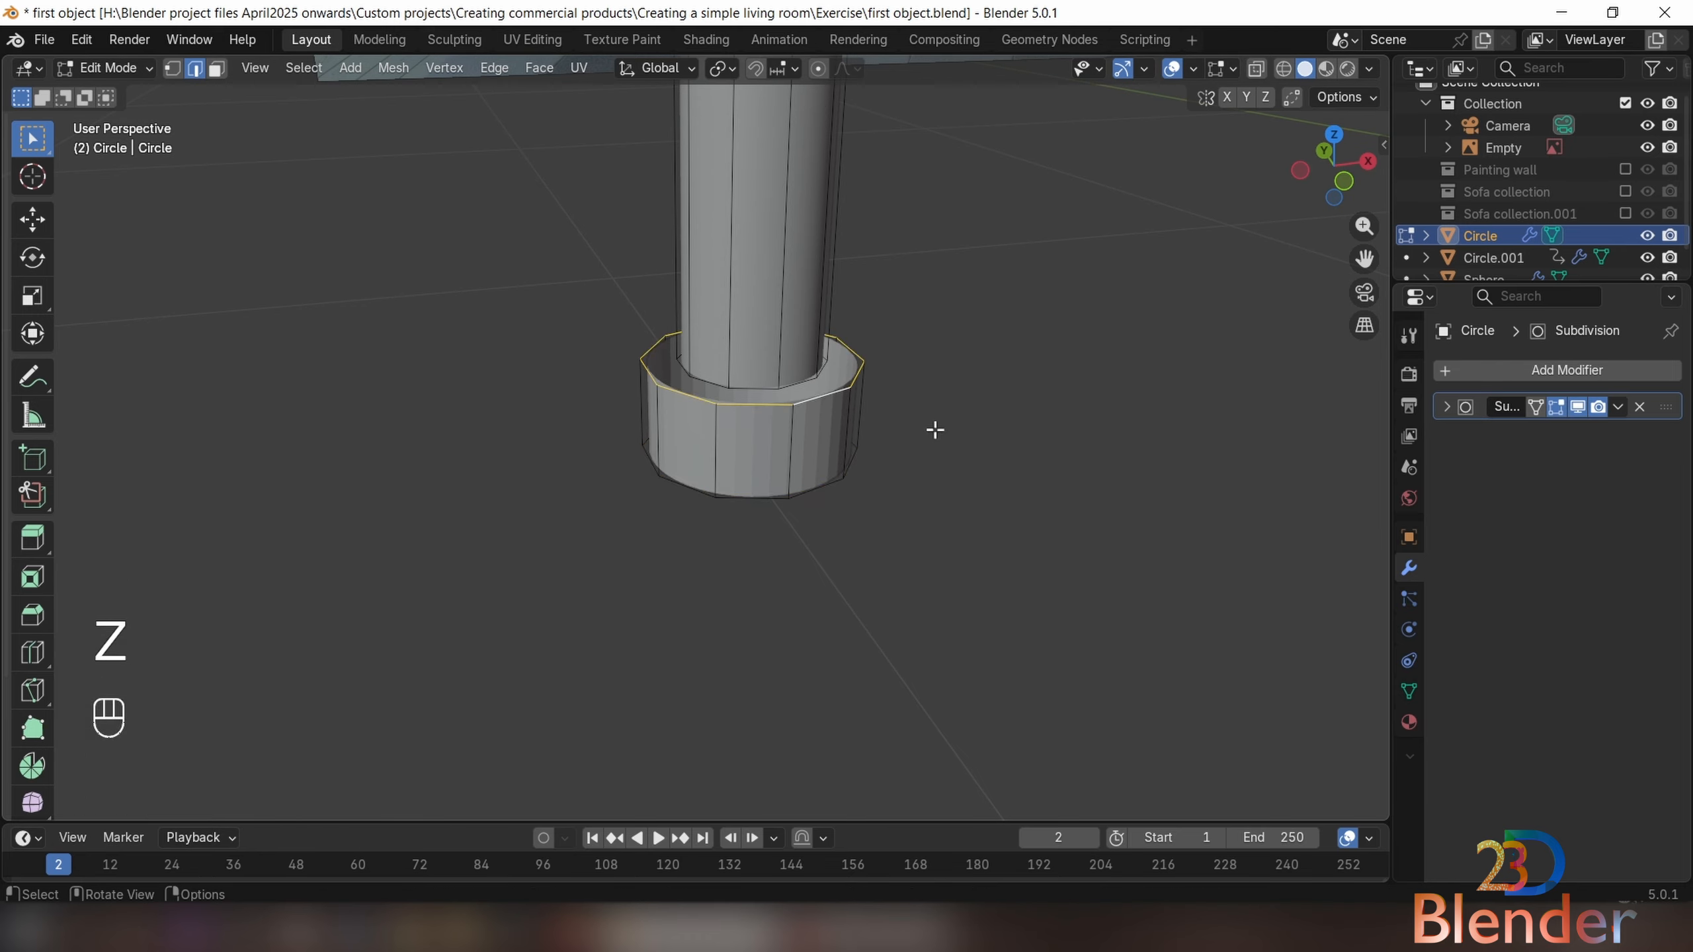
key("e")
right_click(934, 431)
key("s")
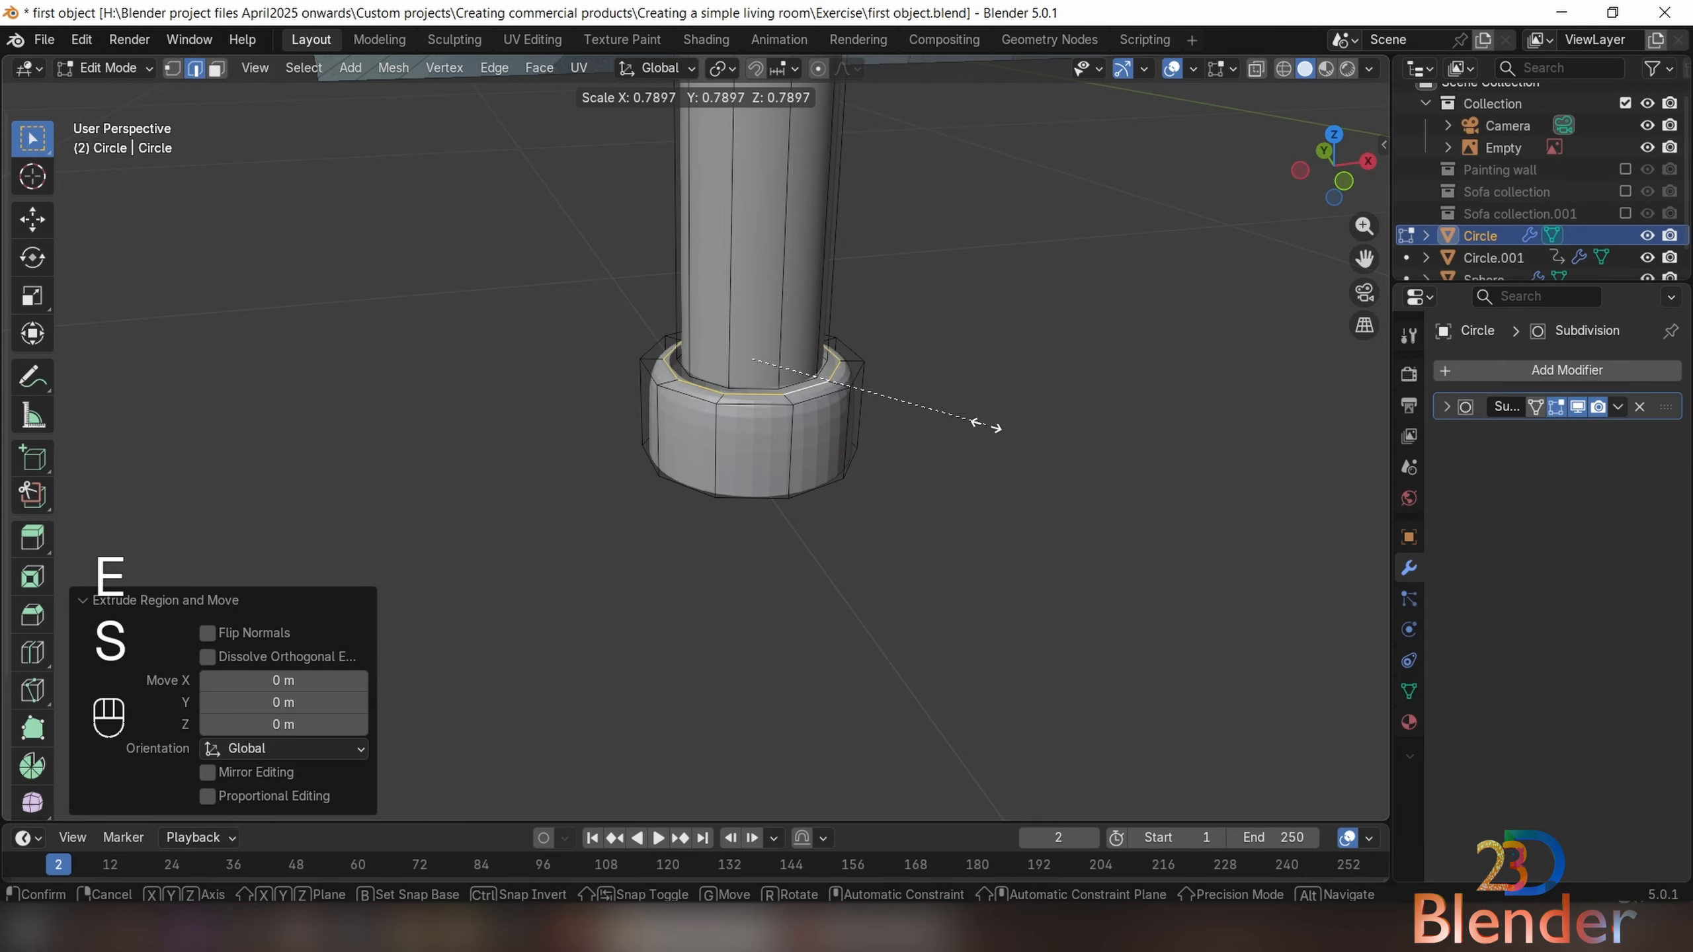
left_click(953, 428)
Bevel the hub's upper outer edge loop by about 0.0029 m with two segments
left_click(833, 418, "alt")
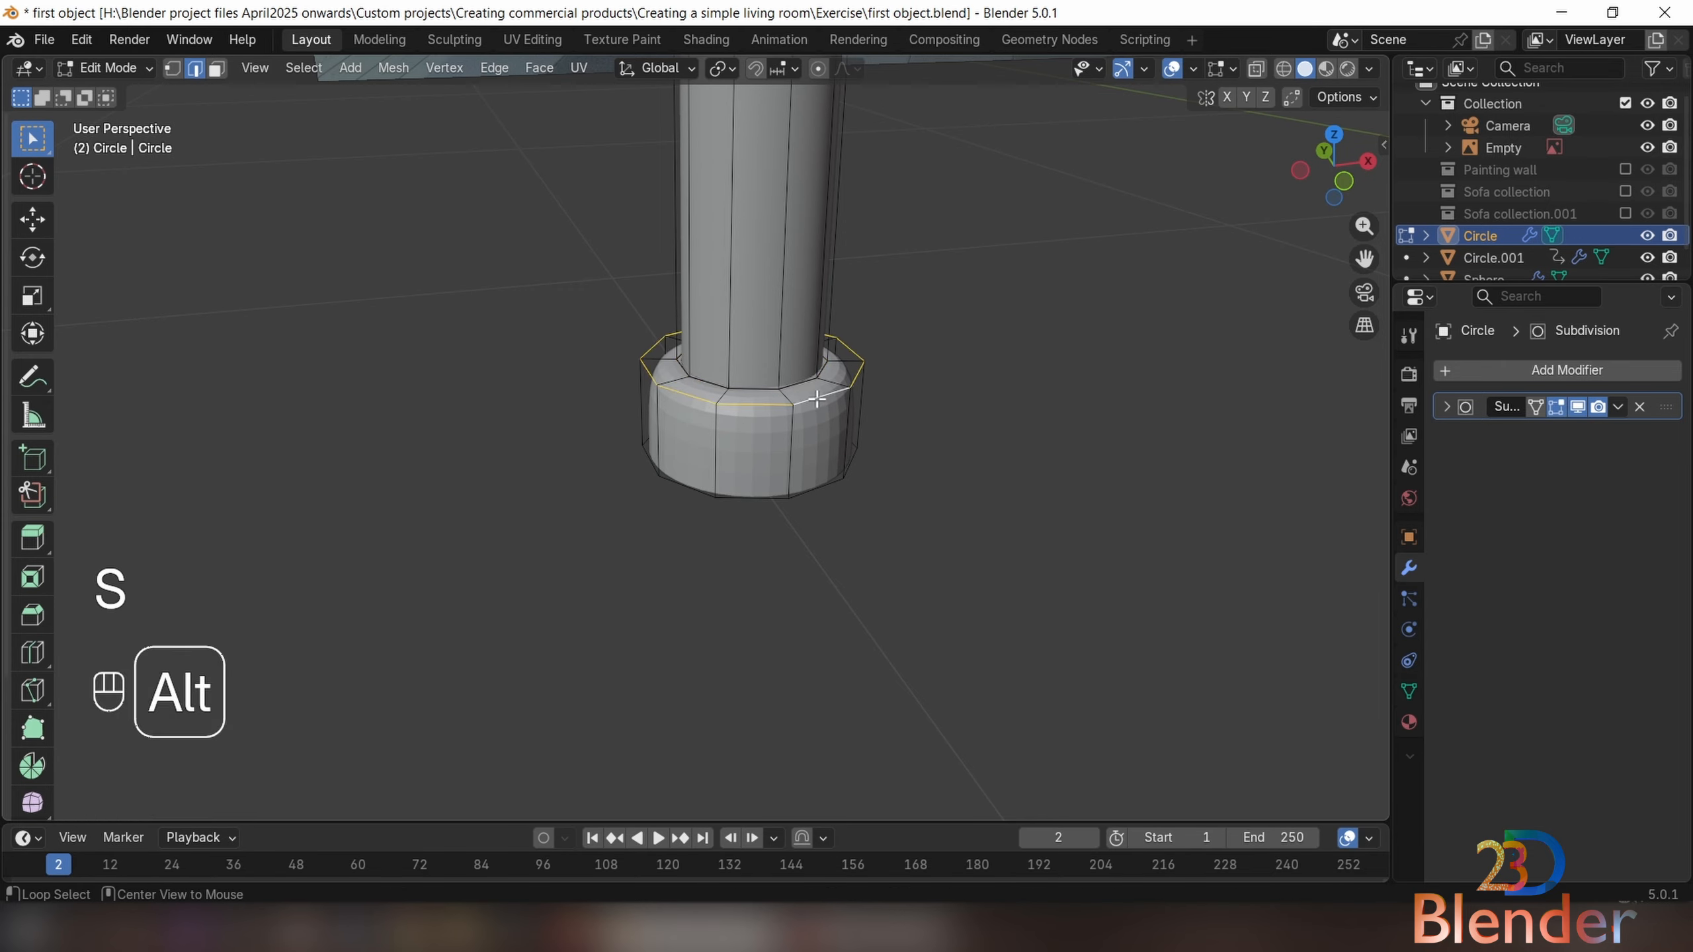
key("ctrl+b")
left_click(890, 486)
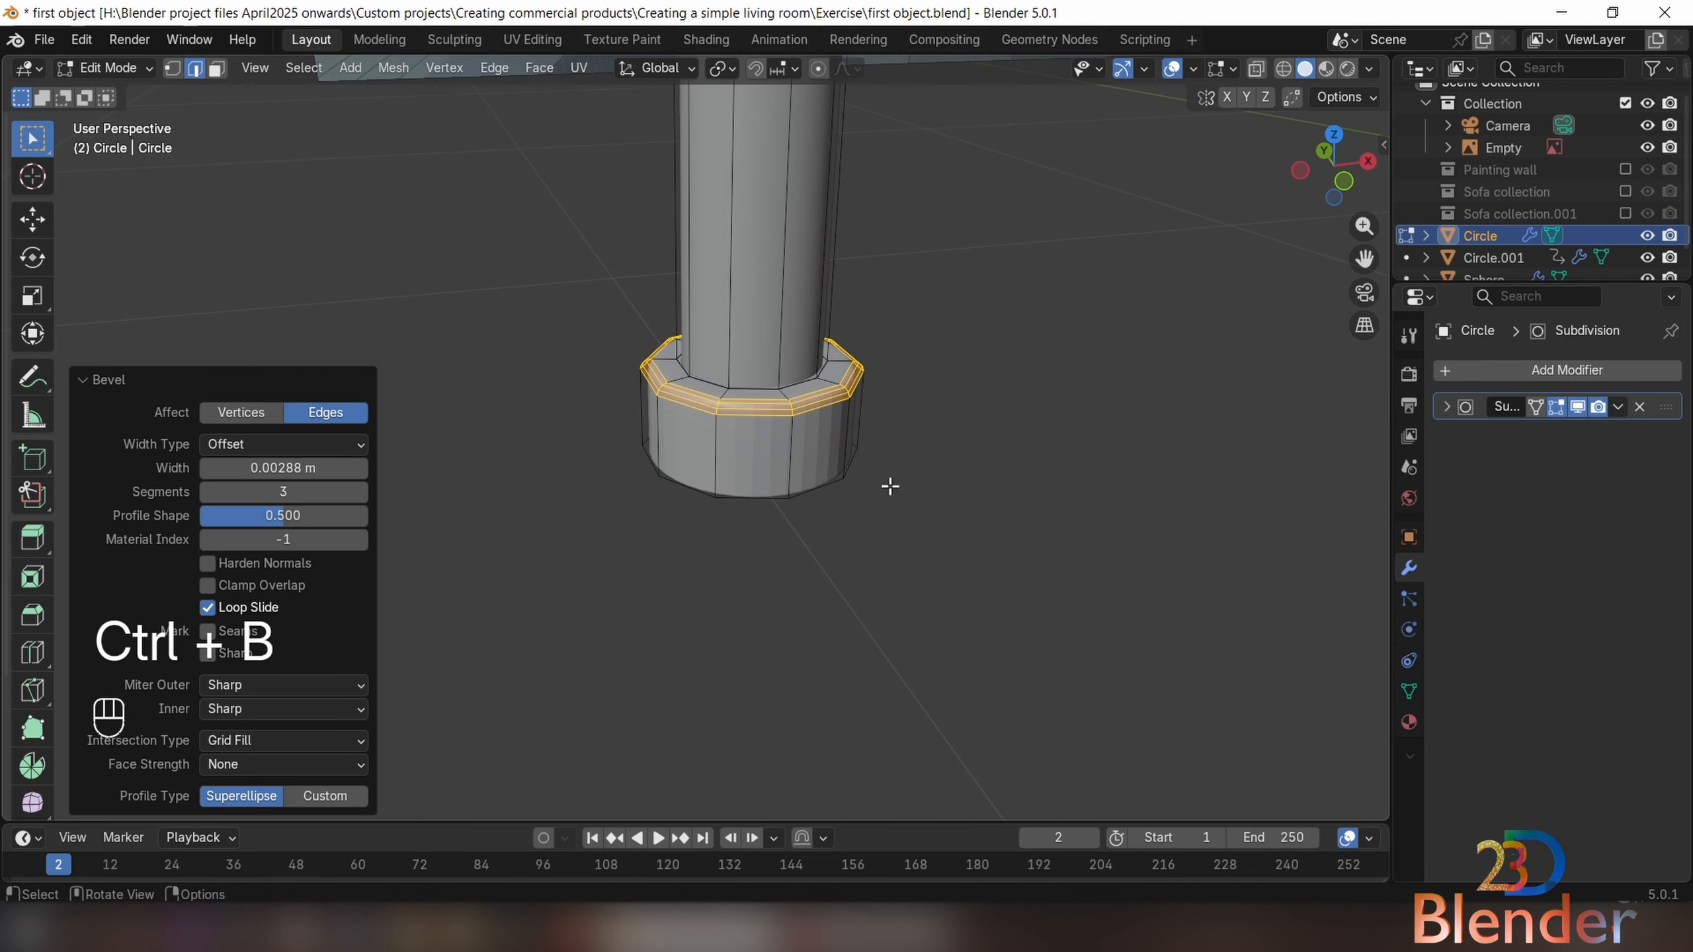
left_click(201, 494)
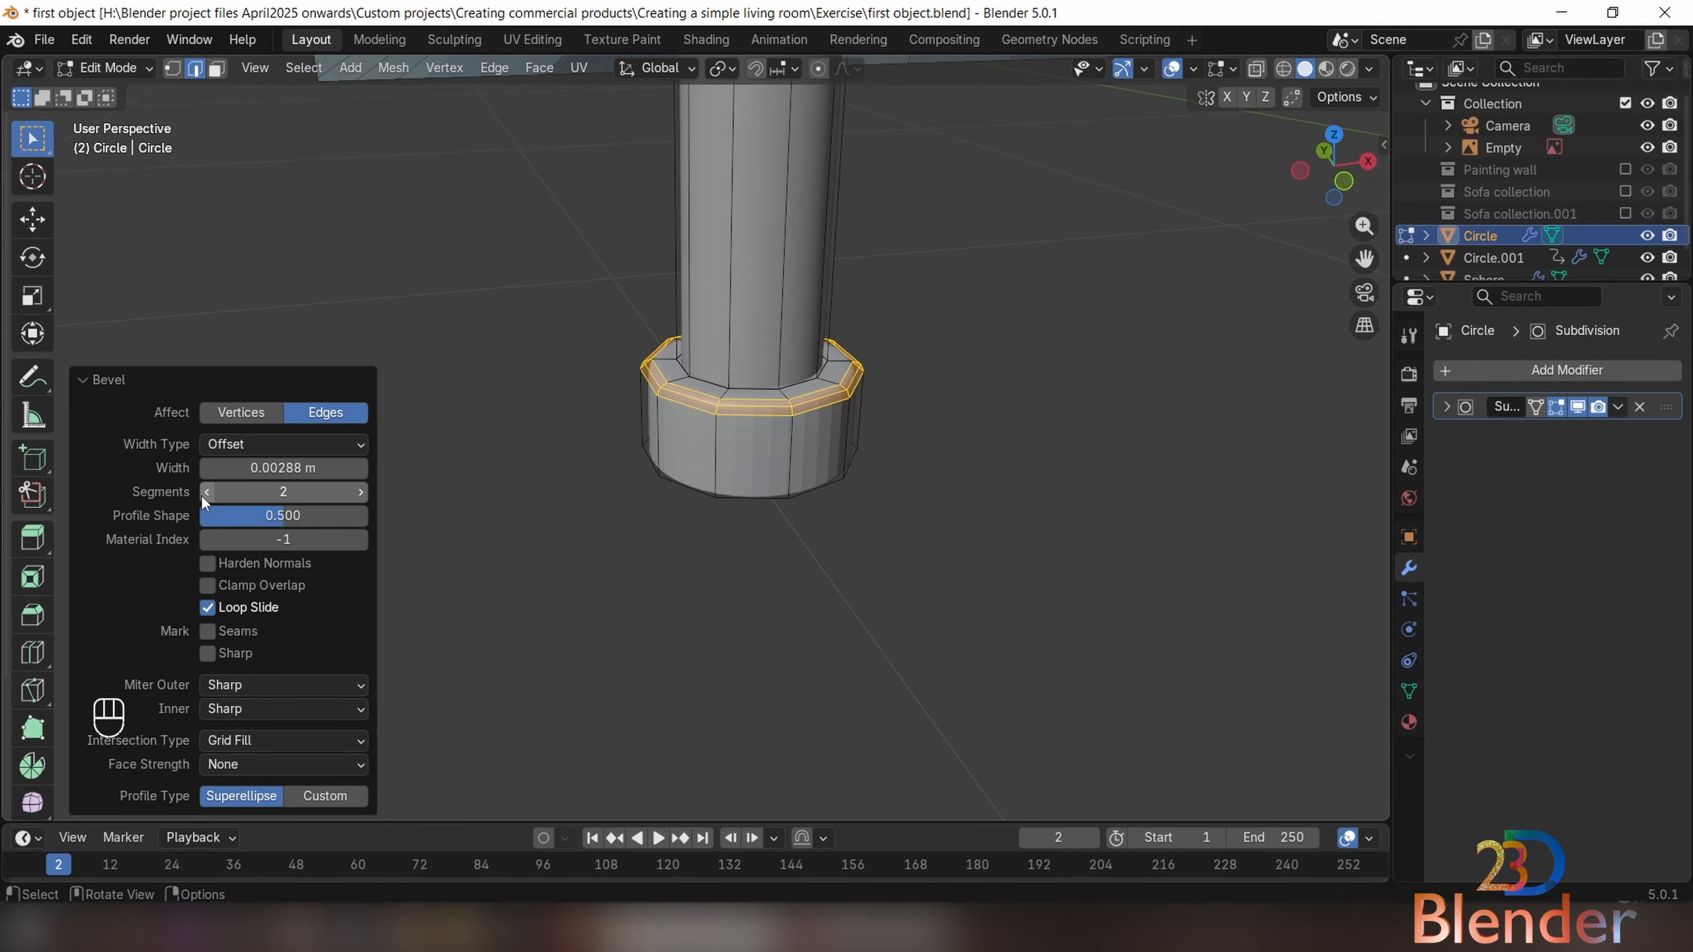
key("Tab")
Try extruding the hub's open bottom edge loop in place, undo it, and return to Object Mode in front view
middle_click_drag(904, 470, 785, 361)
key("Tab")
left_click(750, 420, "alt")
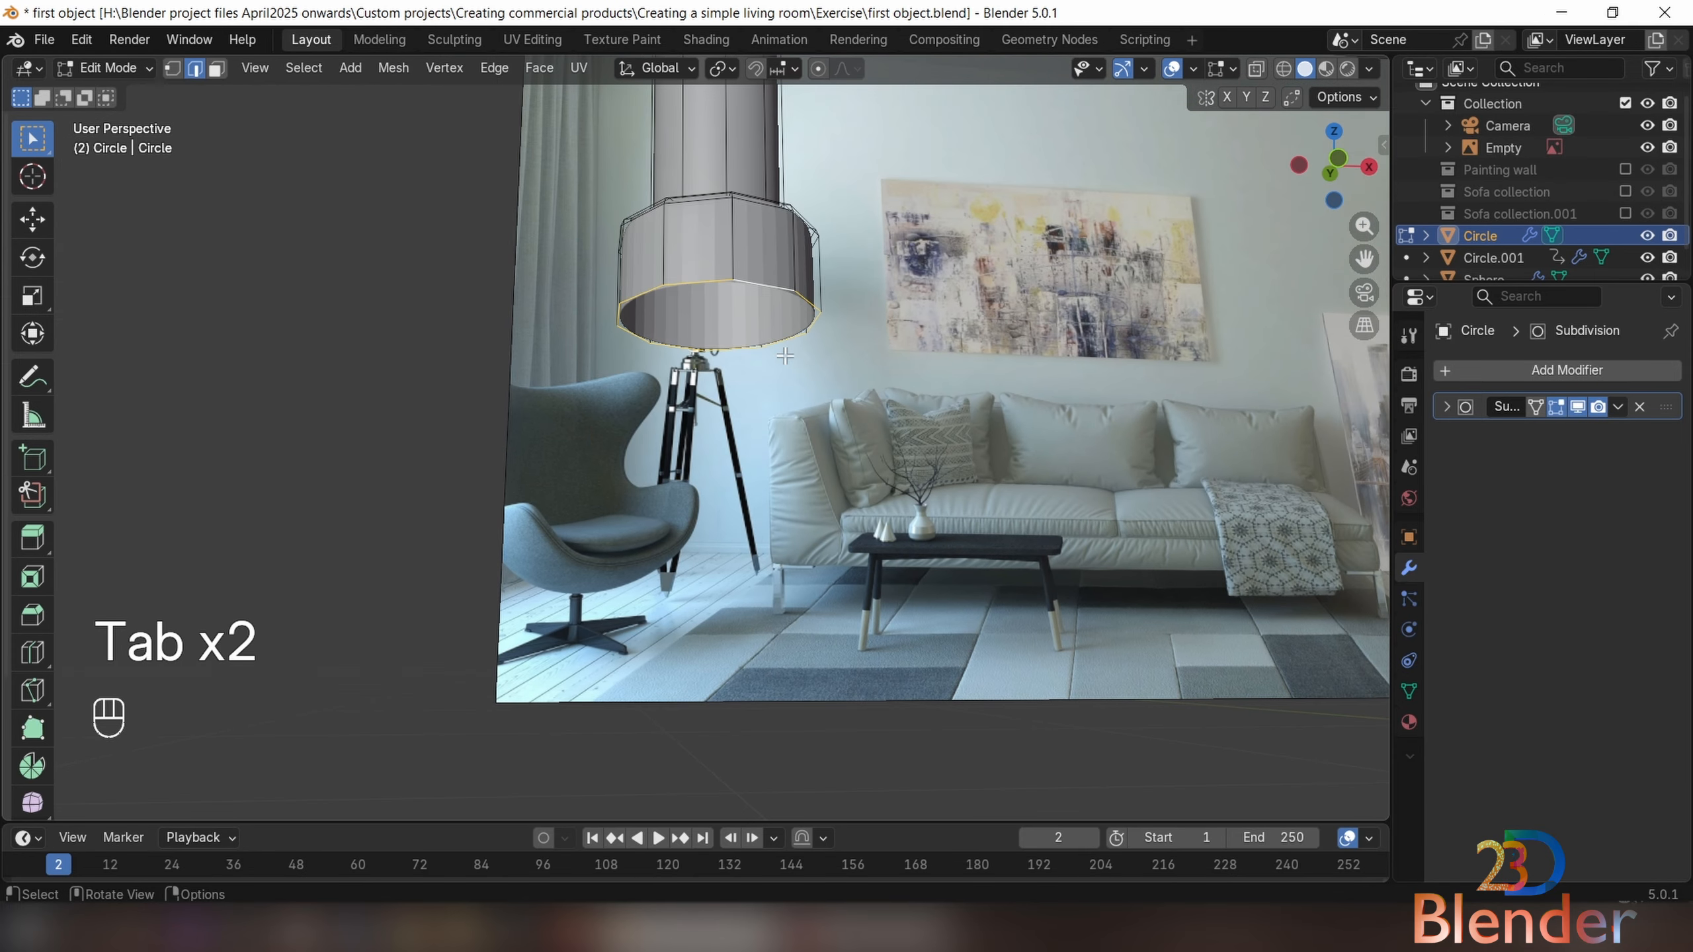
key("e")
right_click(774, 360)
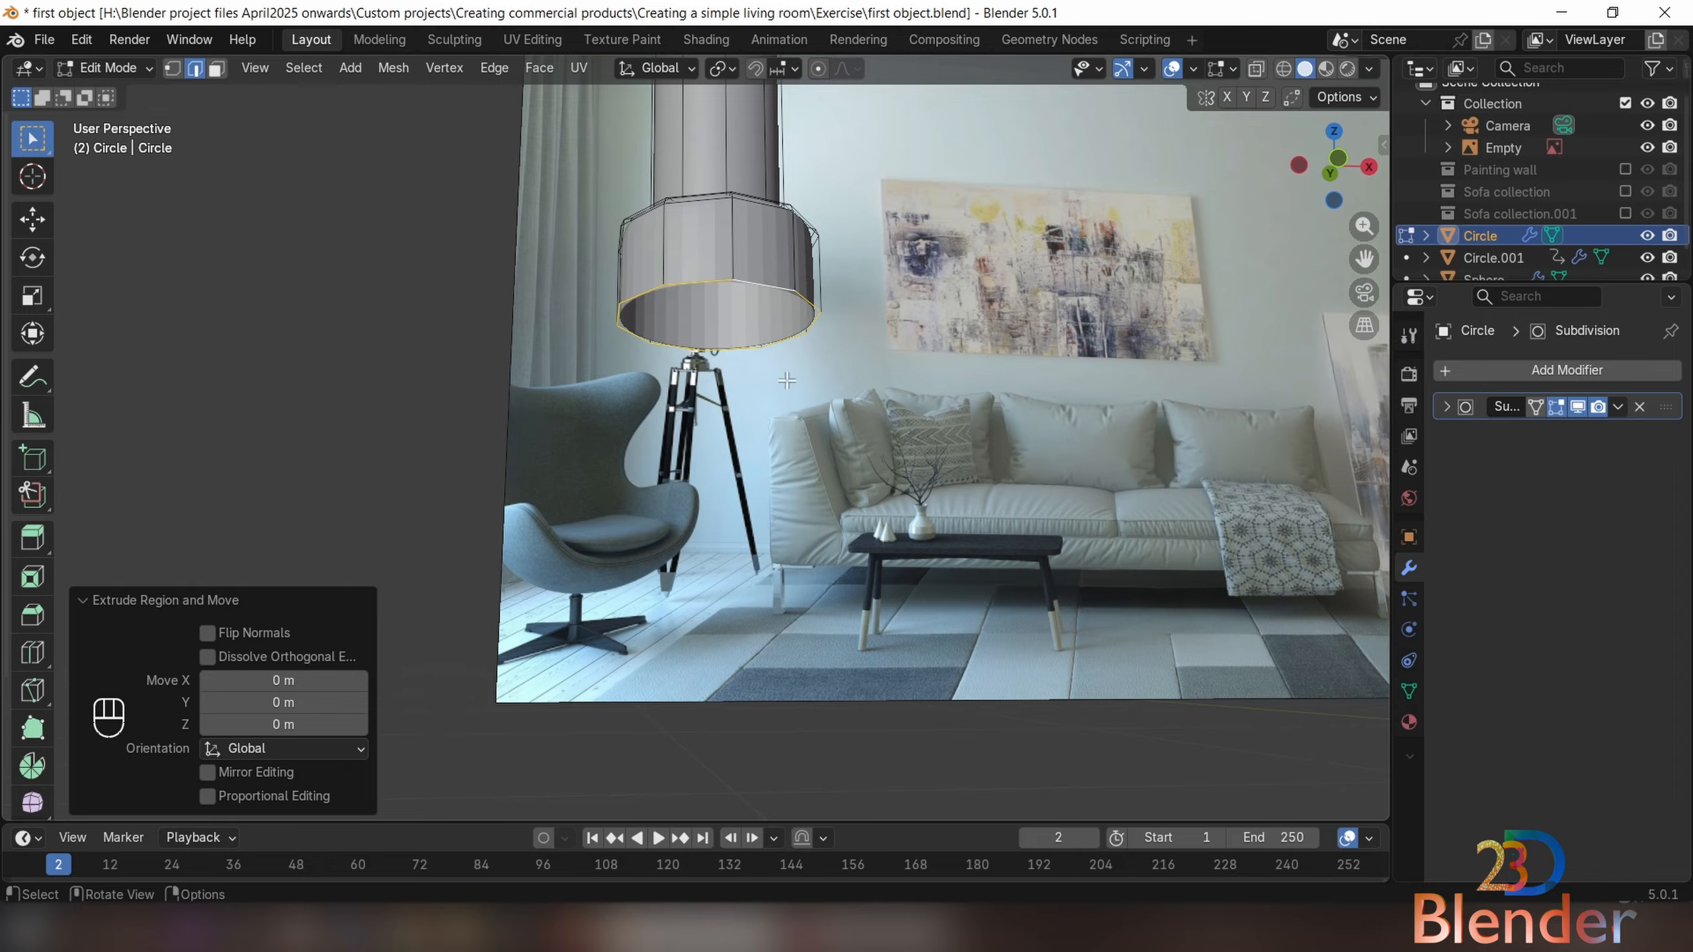
key("ctrl+z")
key("ctrl+z")
key("Tab")
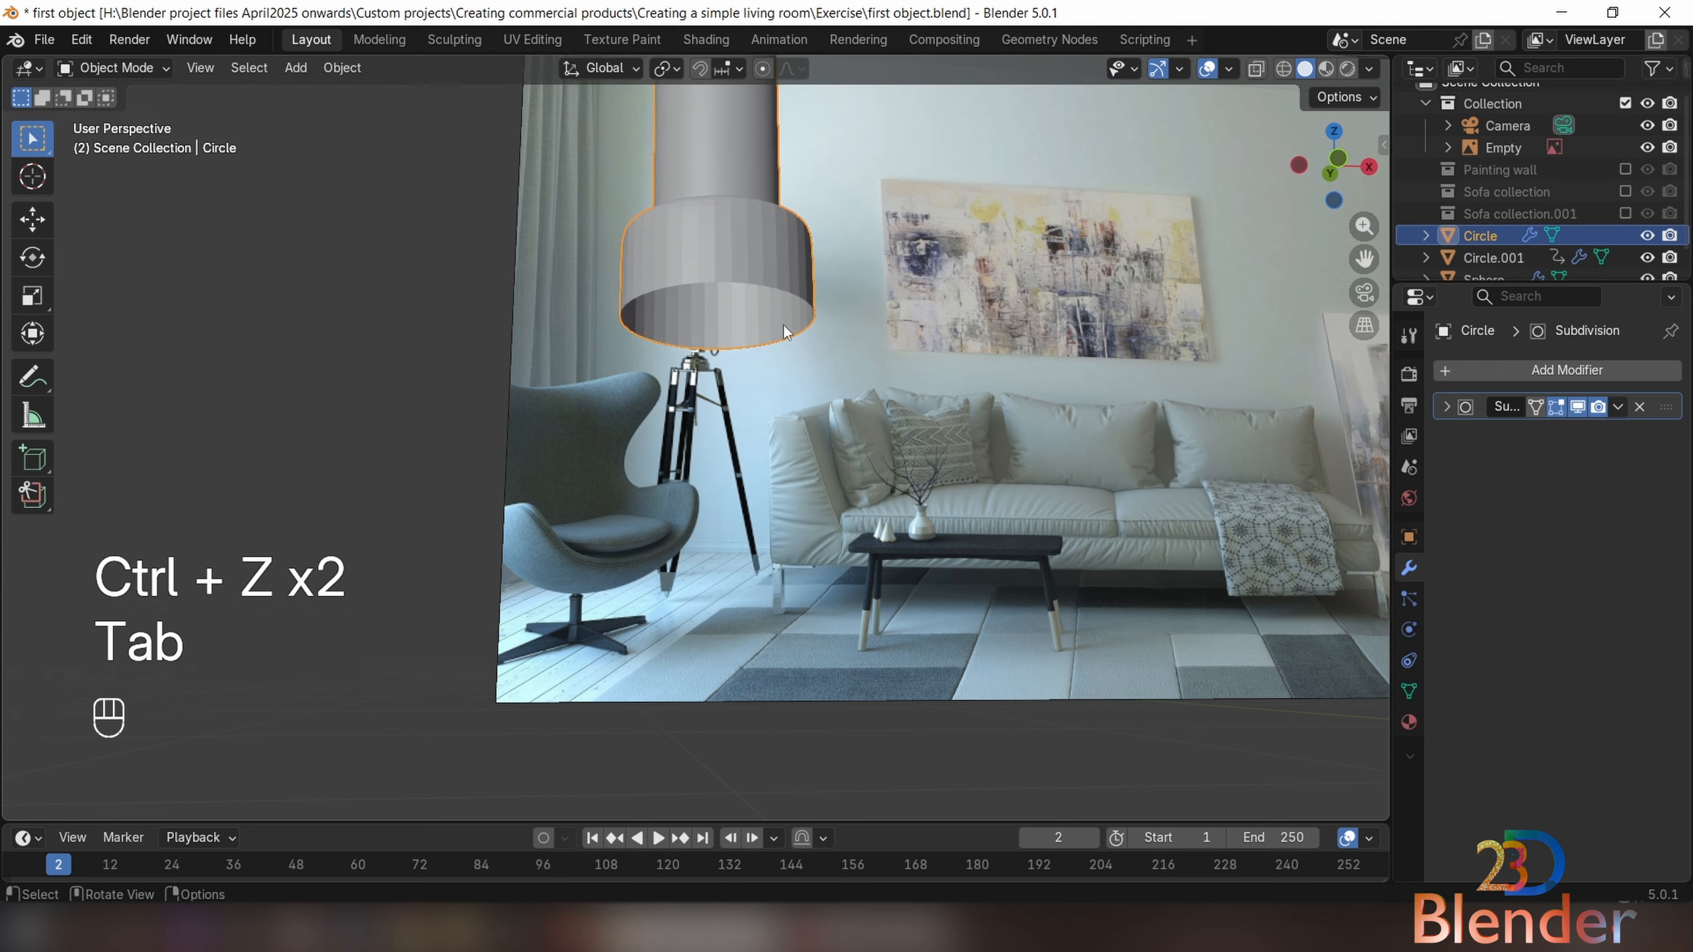
key("KP_1")
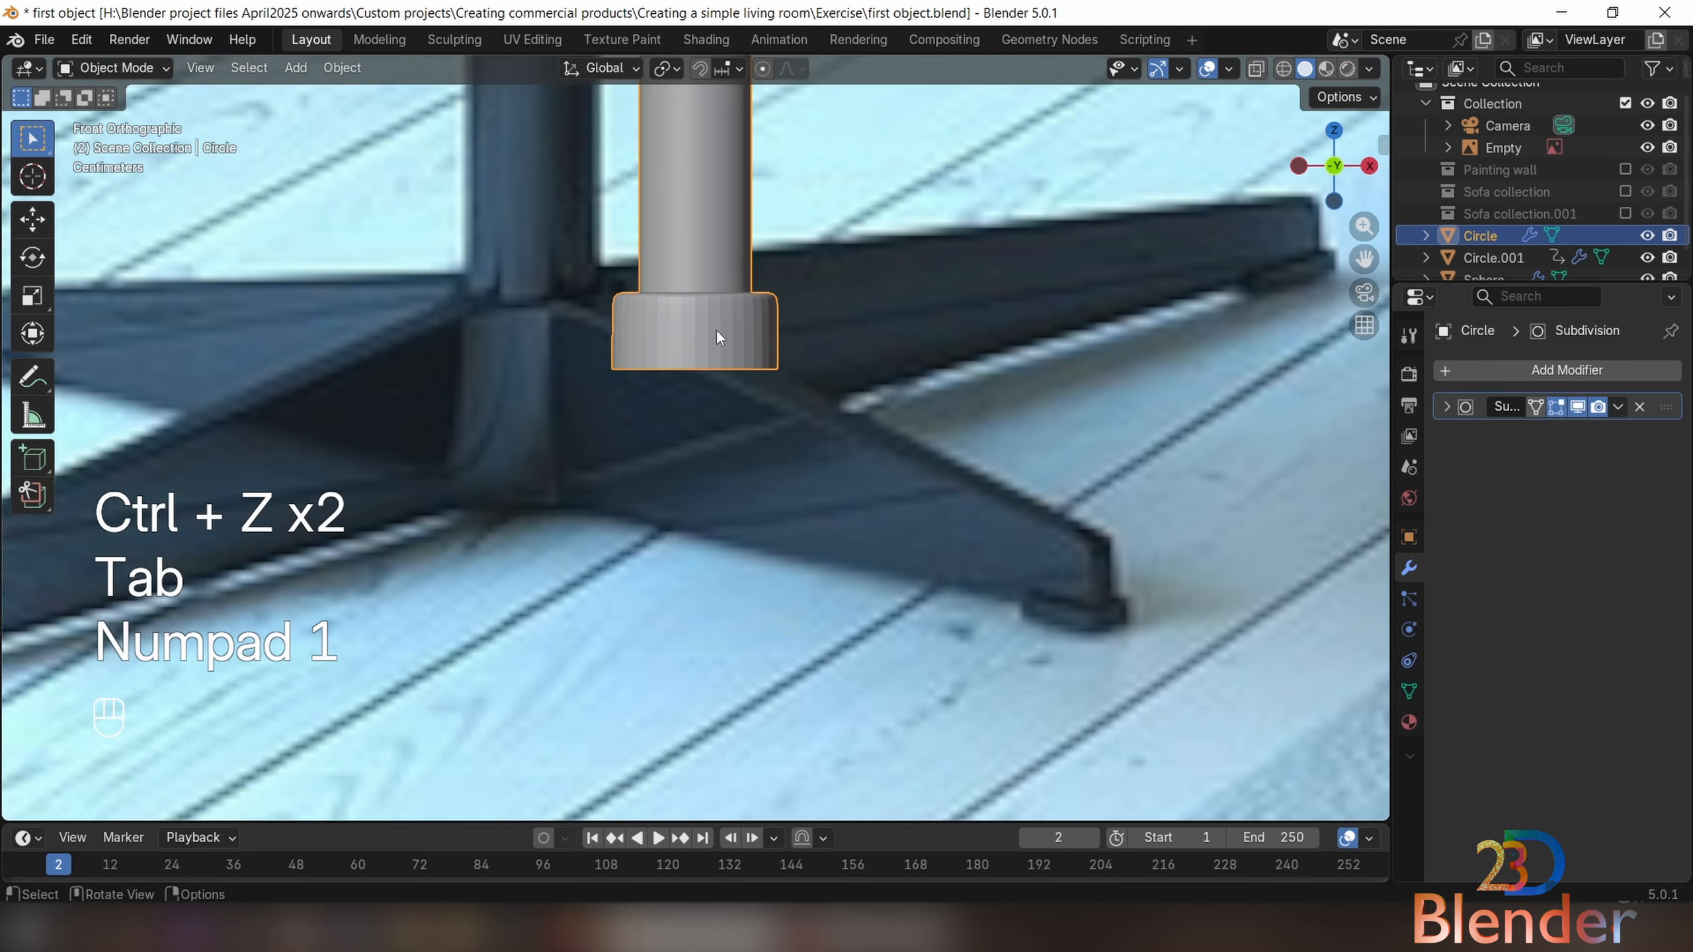
Shade the chair's support column smooth, with sharp edges kept
right_click(620, 333)
left_click(617, 333)
scroll(733, 344, "down", 4)
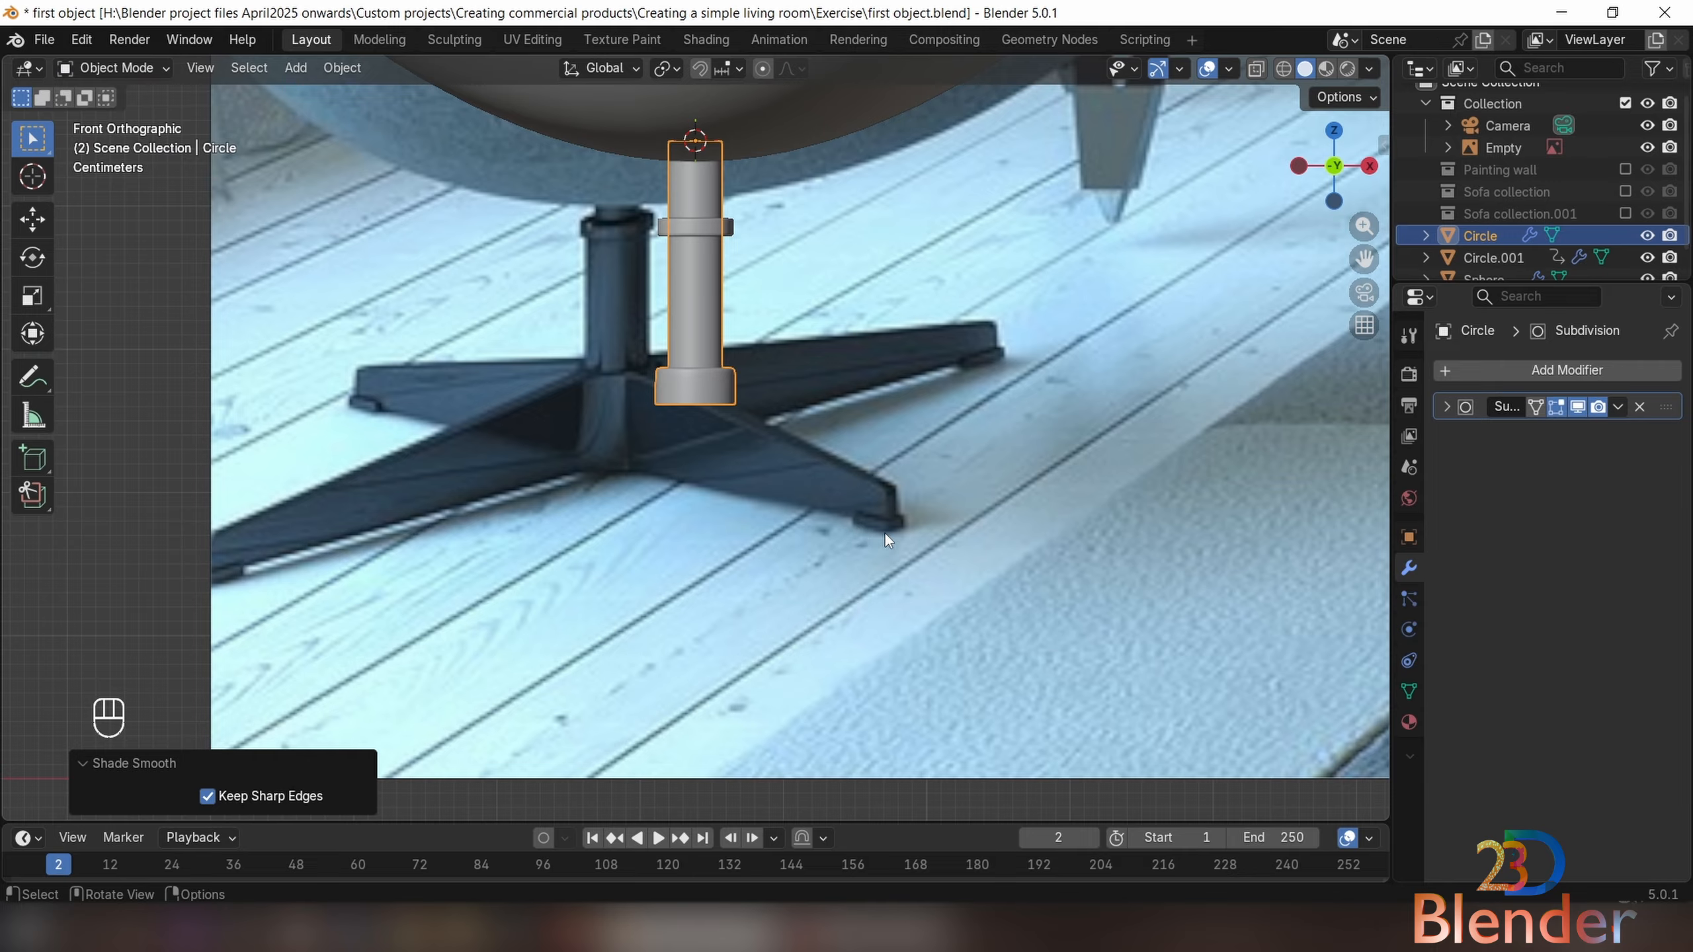
Add a cube mesh with a size of 0.05 m below the chair seat
middle_click_drag(836, 495, 781, 538, "shift")
middle_click_drag(809, 437, 861, 464)
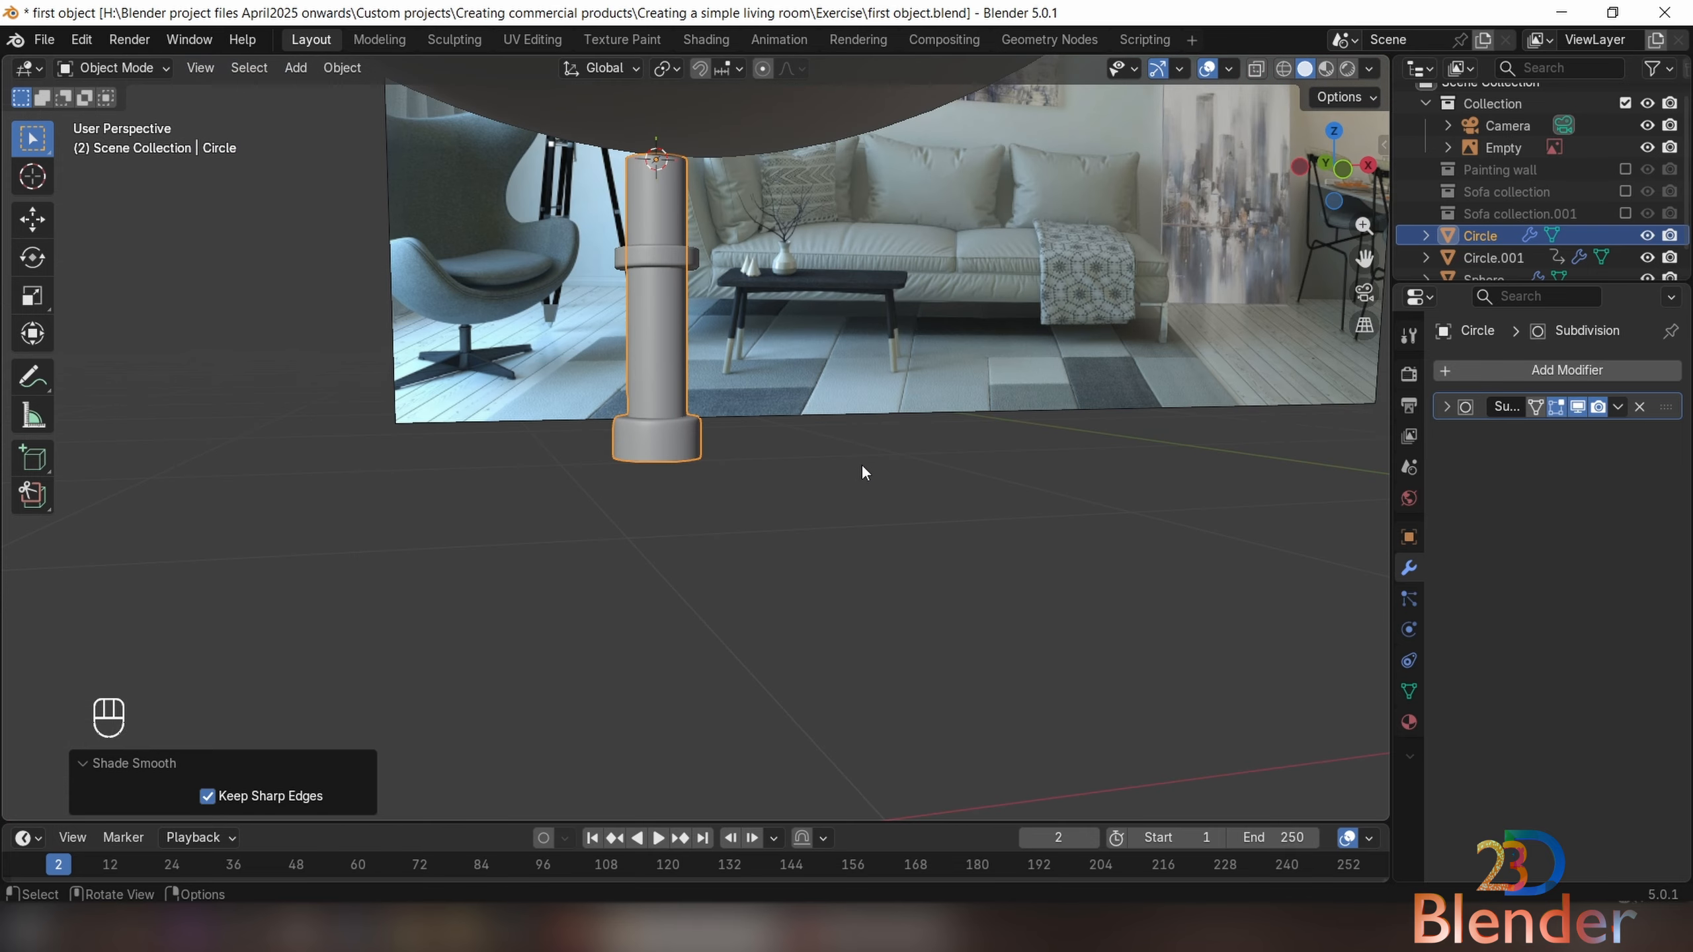
key("shift+a")
mouse_move(818, 449)
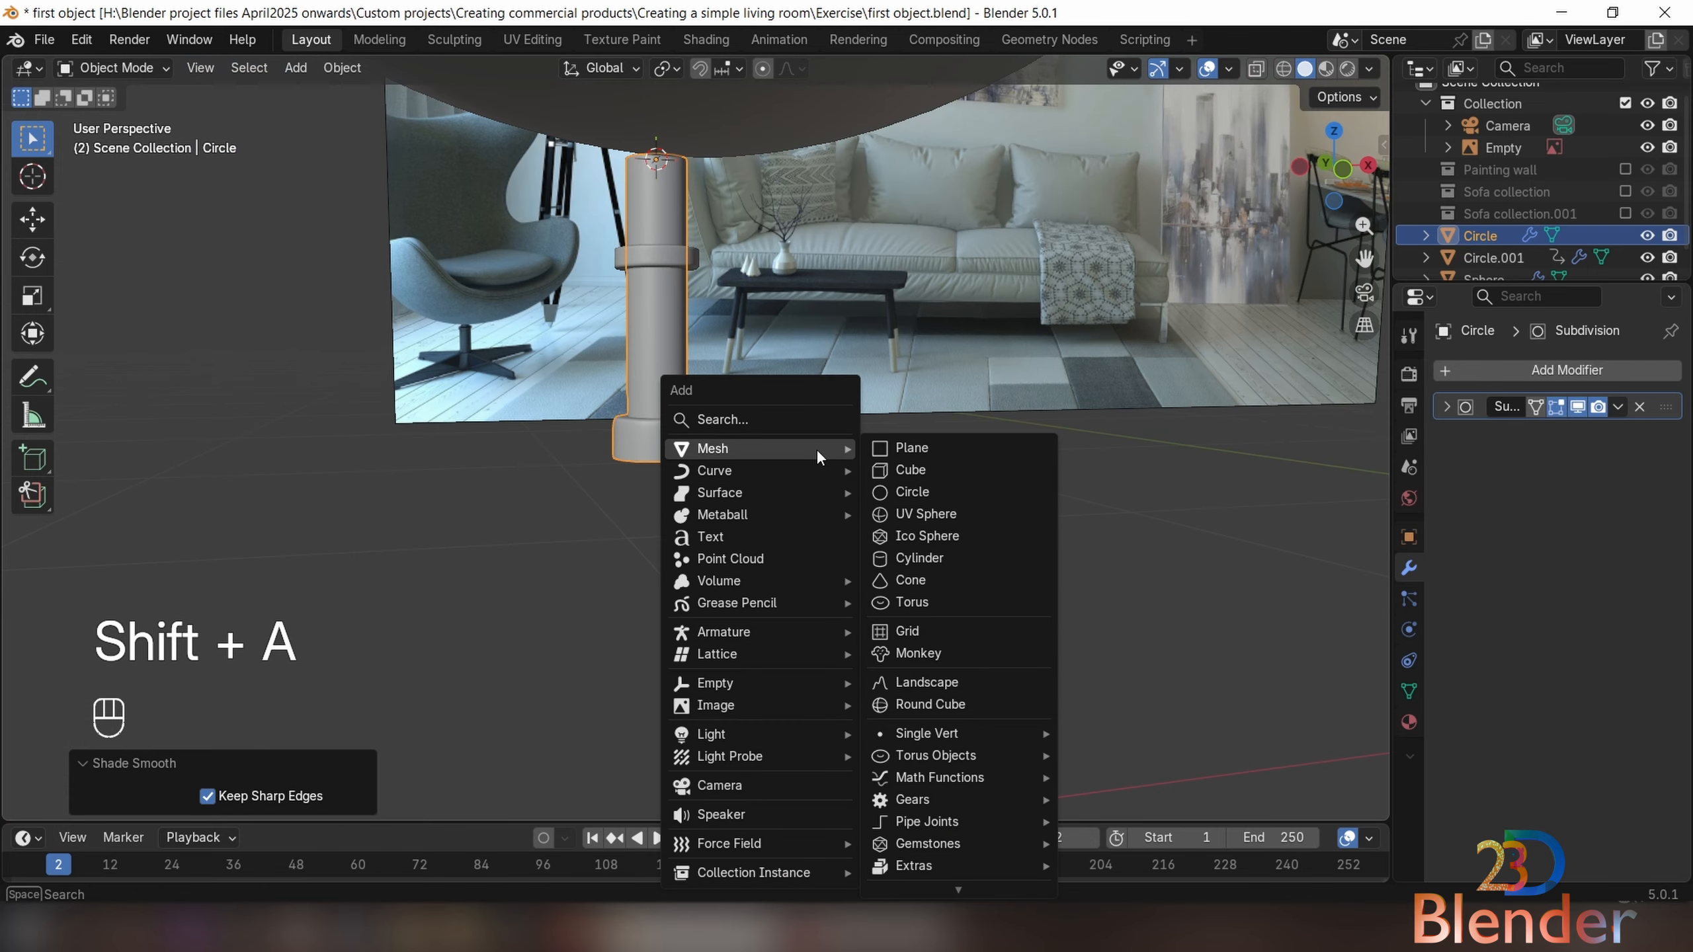
left_click(940, 471)
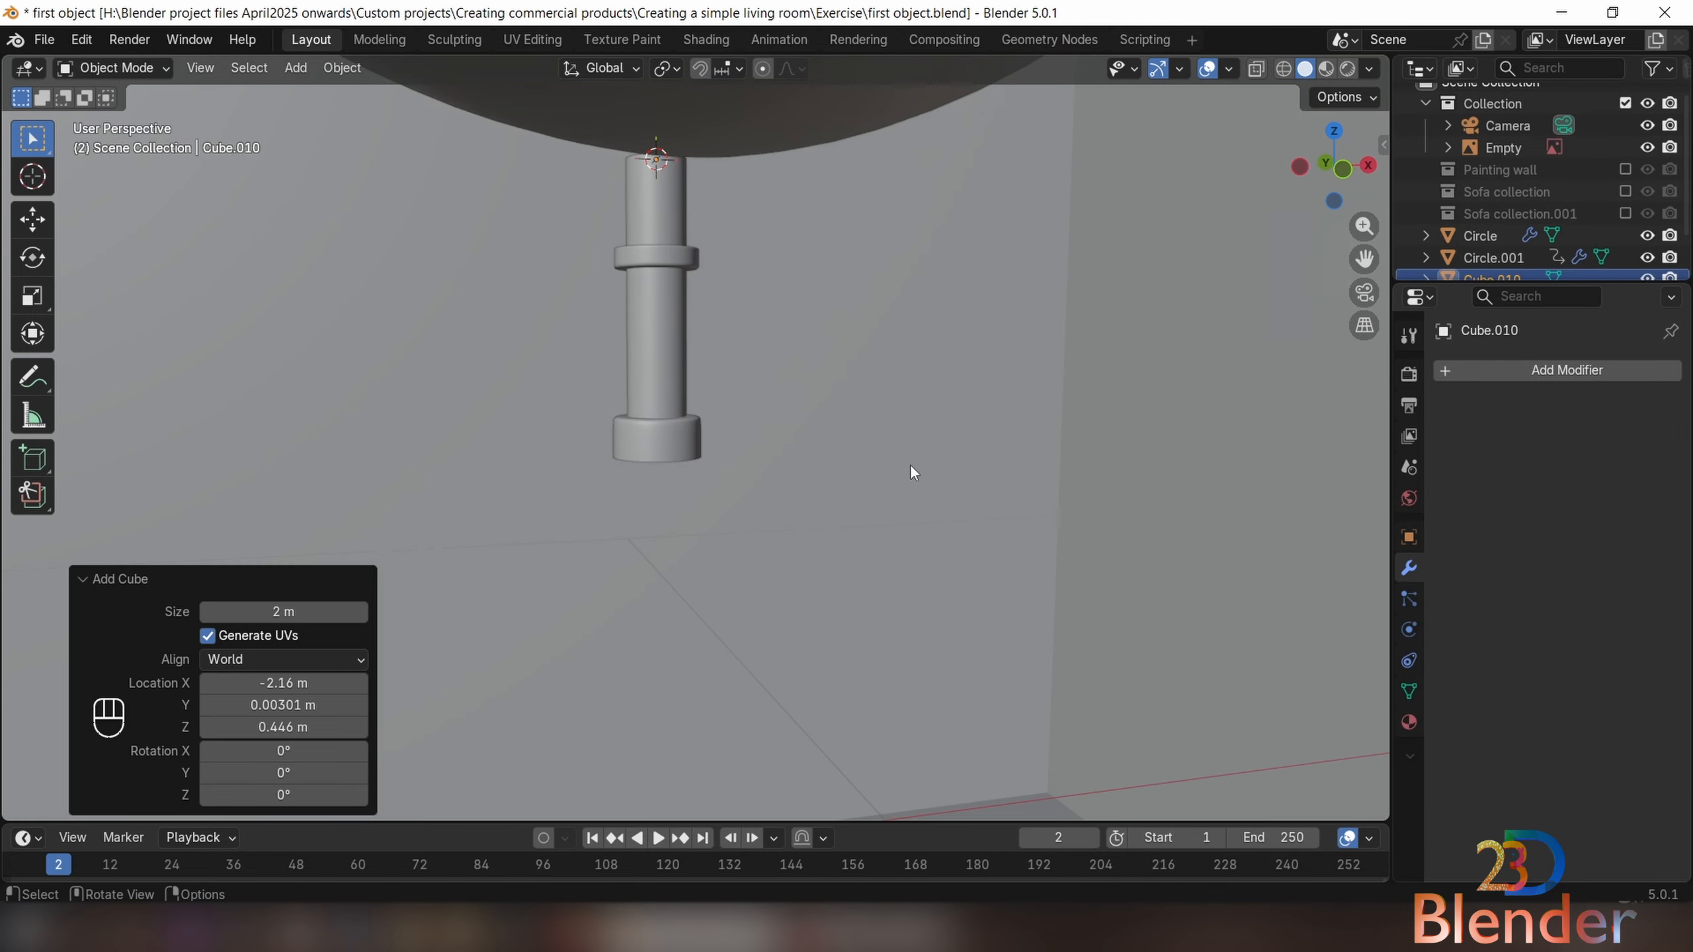
scroll(886, 460, "down", 5)
left_click_drag(303, 614, 345, 602)
Move the cube down about 0.18 m to the column's foot and about 0.15 m along X, clear of the column
key("z")
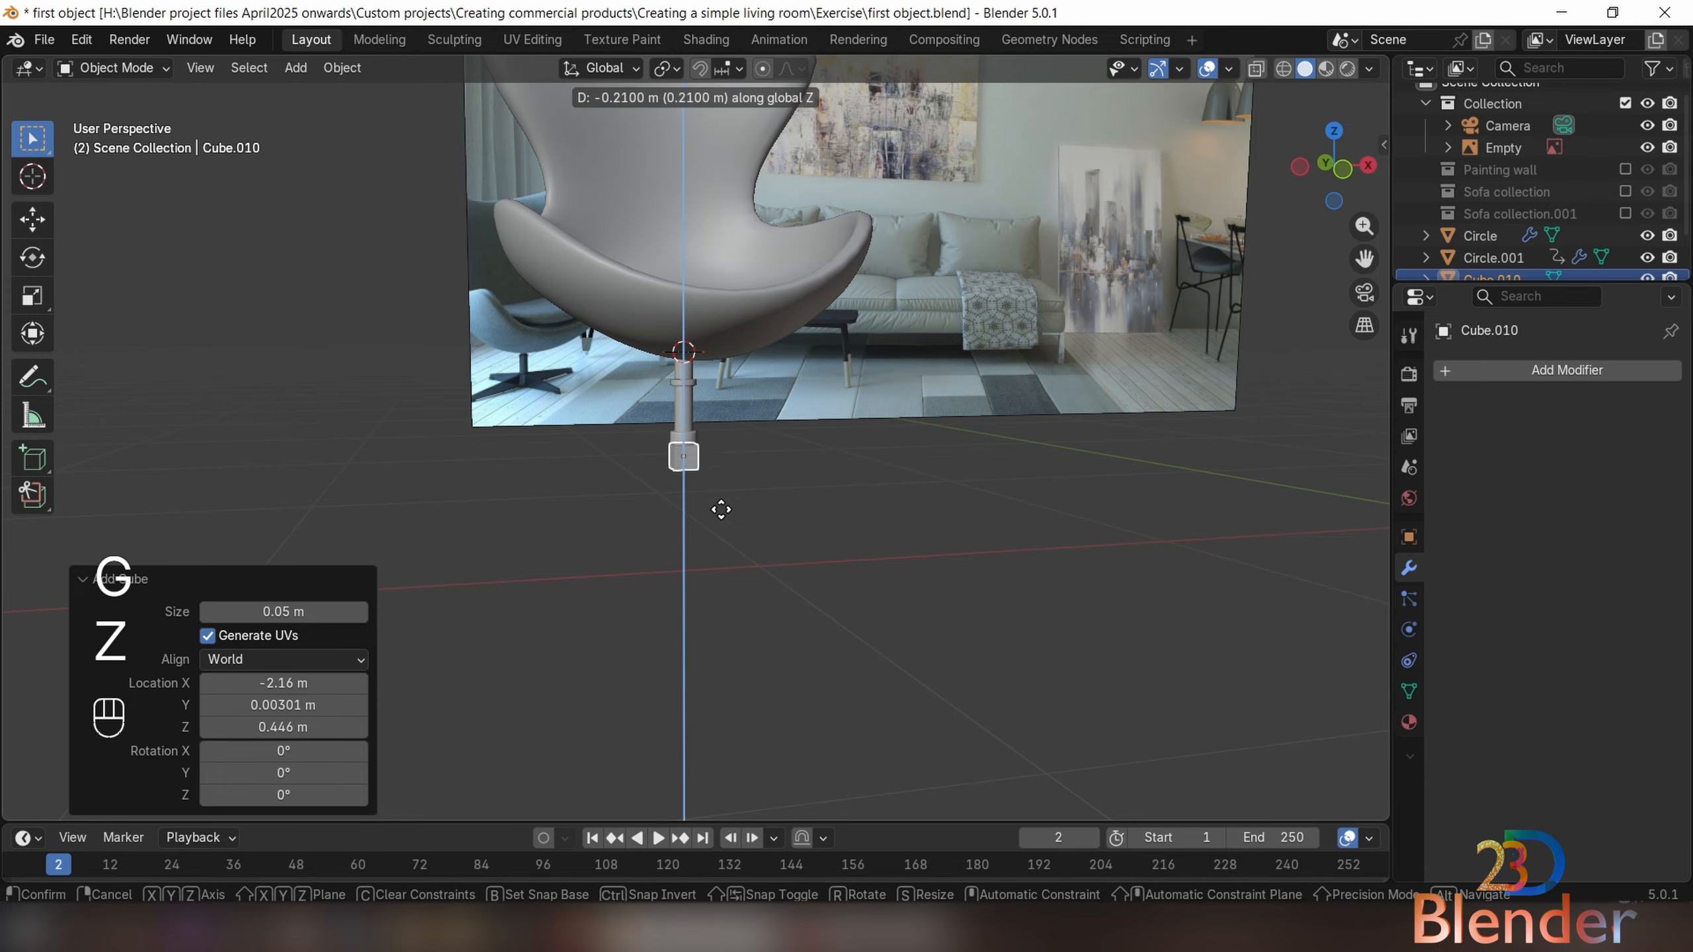
left_click(708, 466)
scroll(706, 464, "up", 2)
key("g")
key("x")
left_click(742, 447)
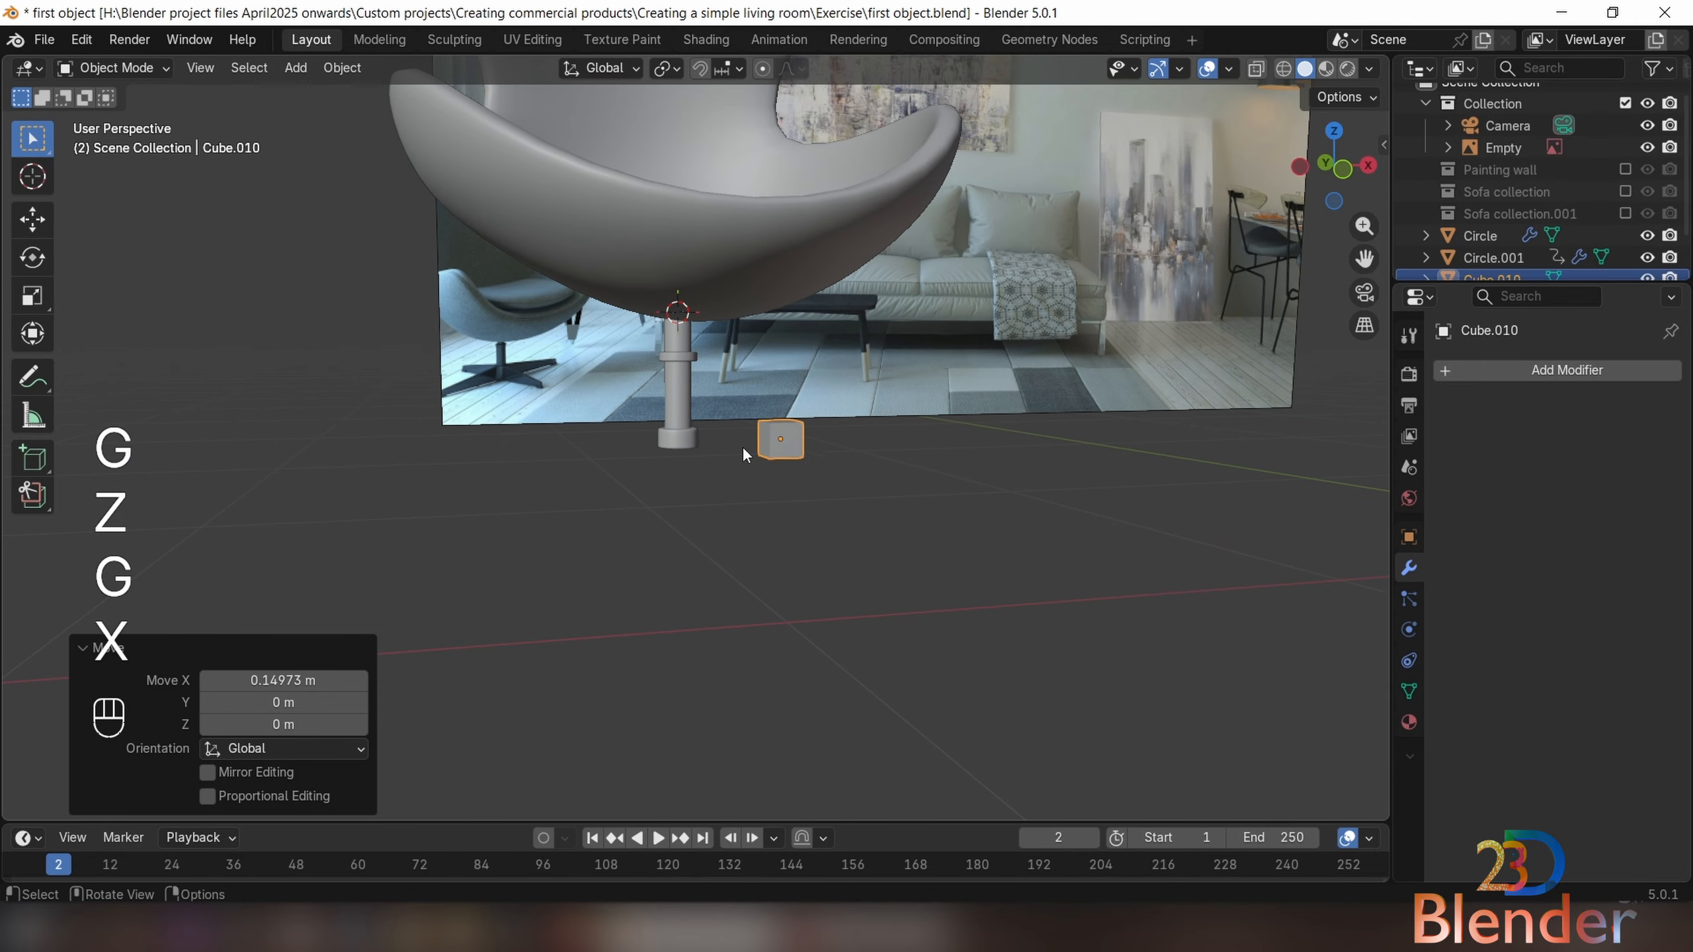
Show the transform properties and check the dimensions of the support column, its collar and the chair seat
scroll(699, 433, "up", 2)
left_click(664, 420)
key("n")
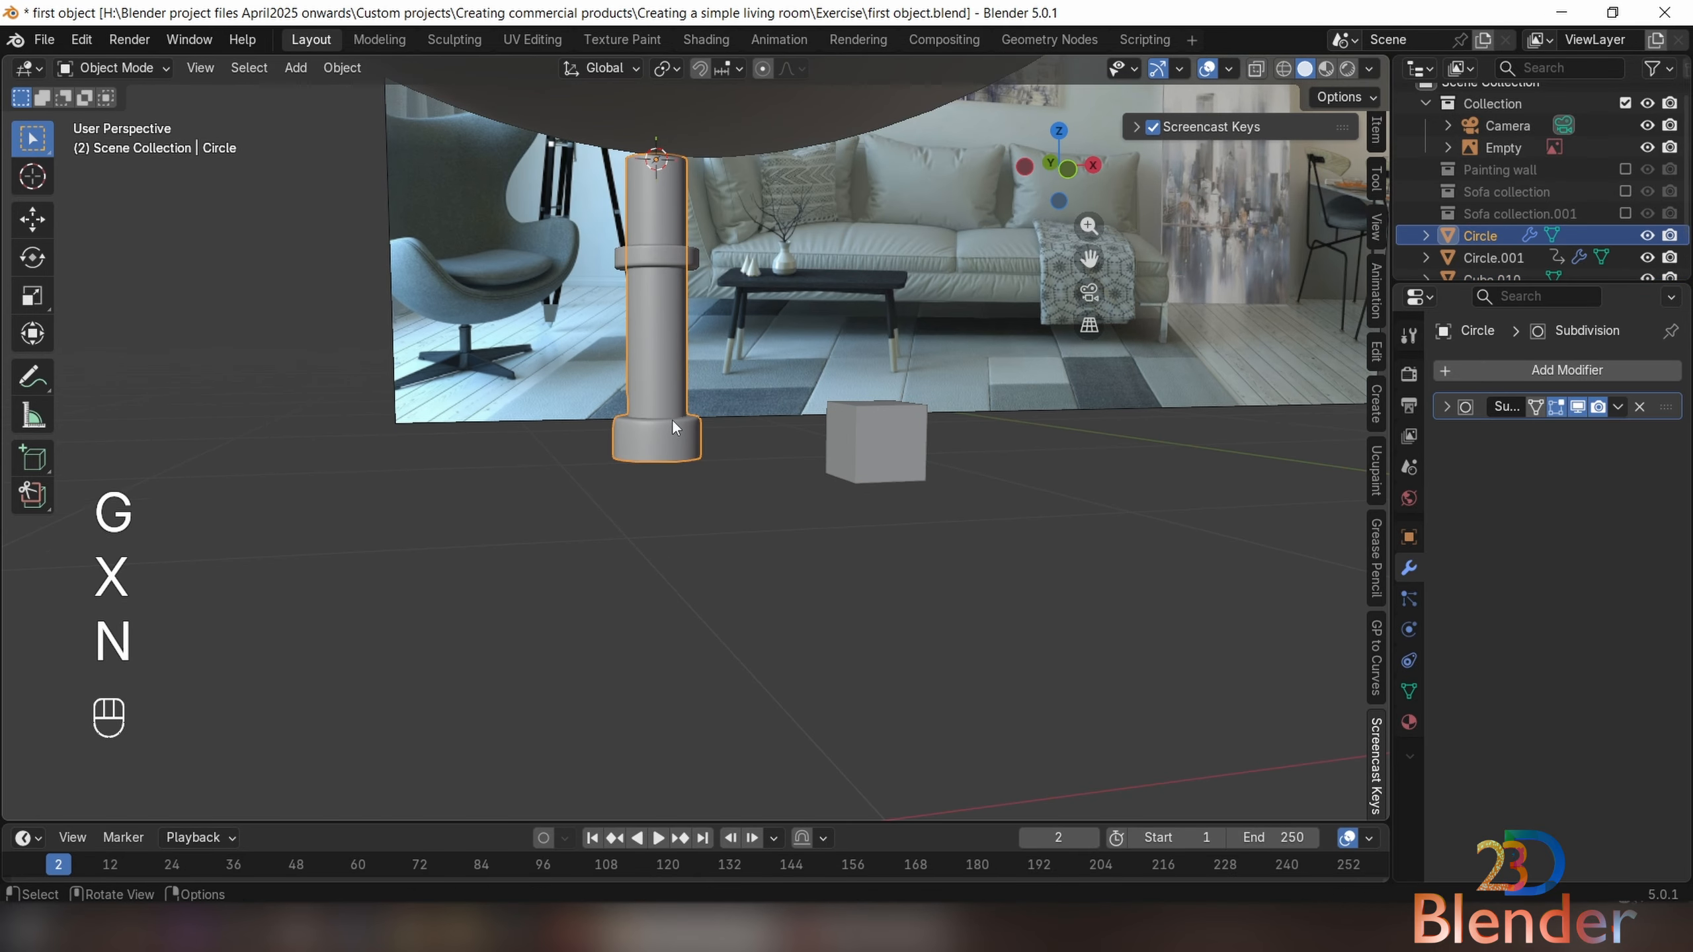
left_click(1375, 130)
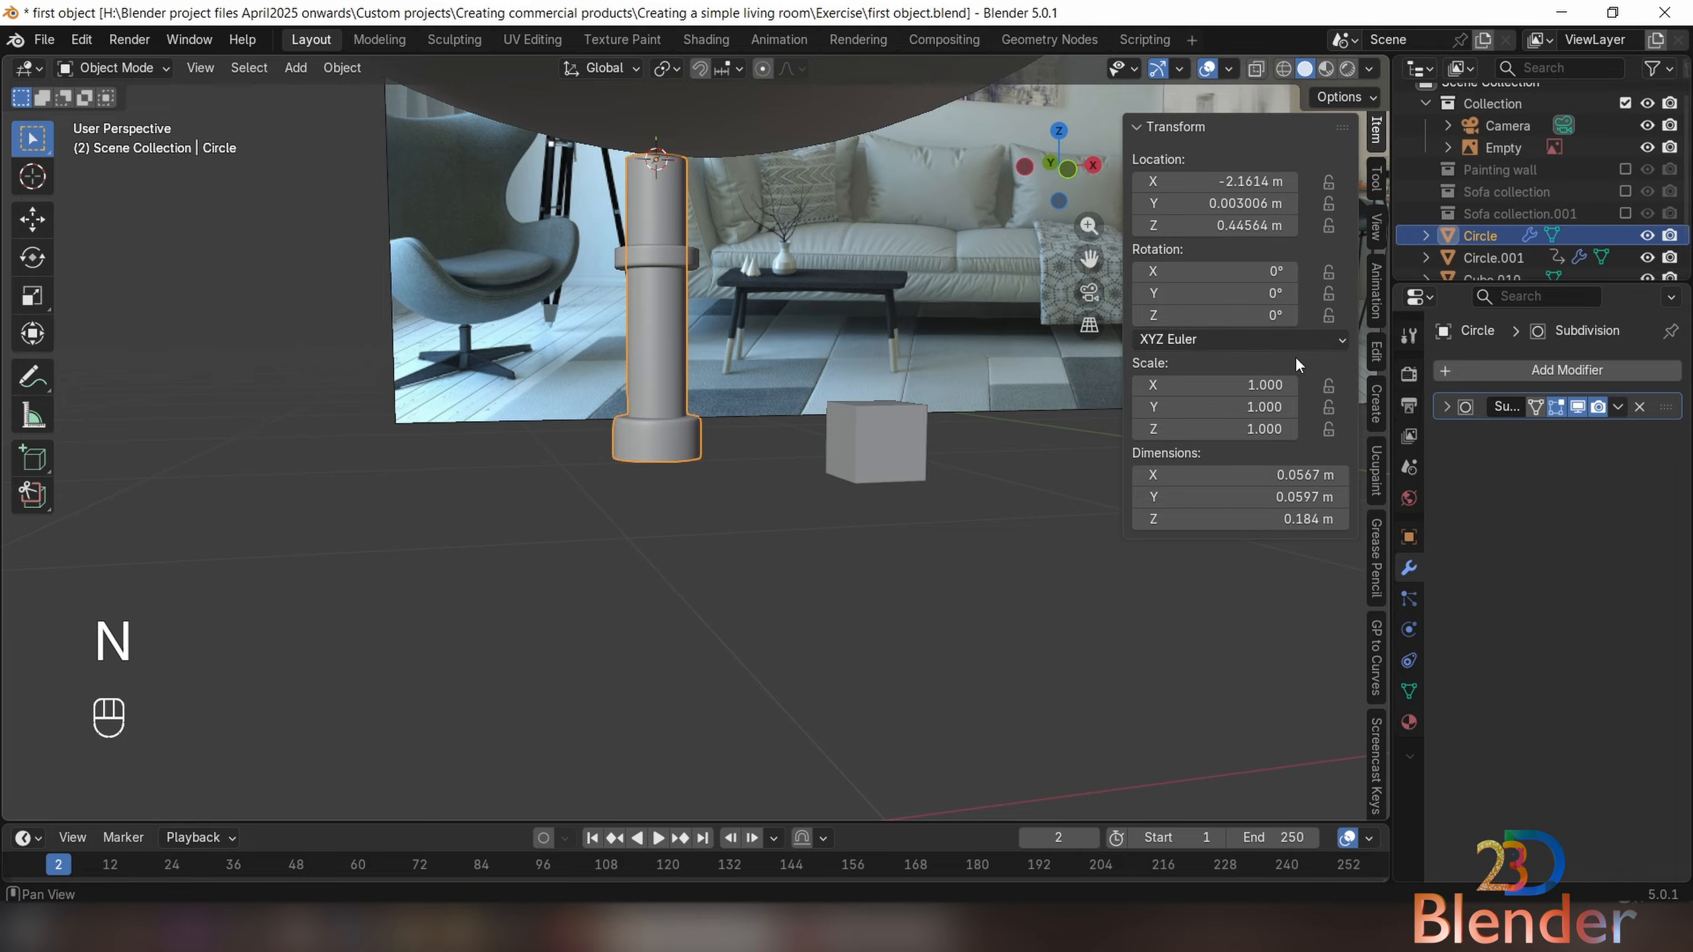
left_click(660, 255)
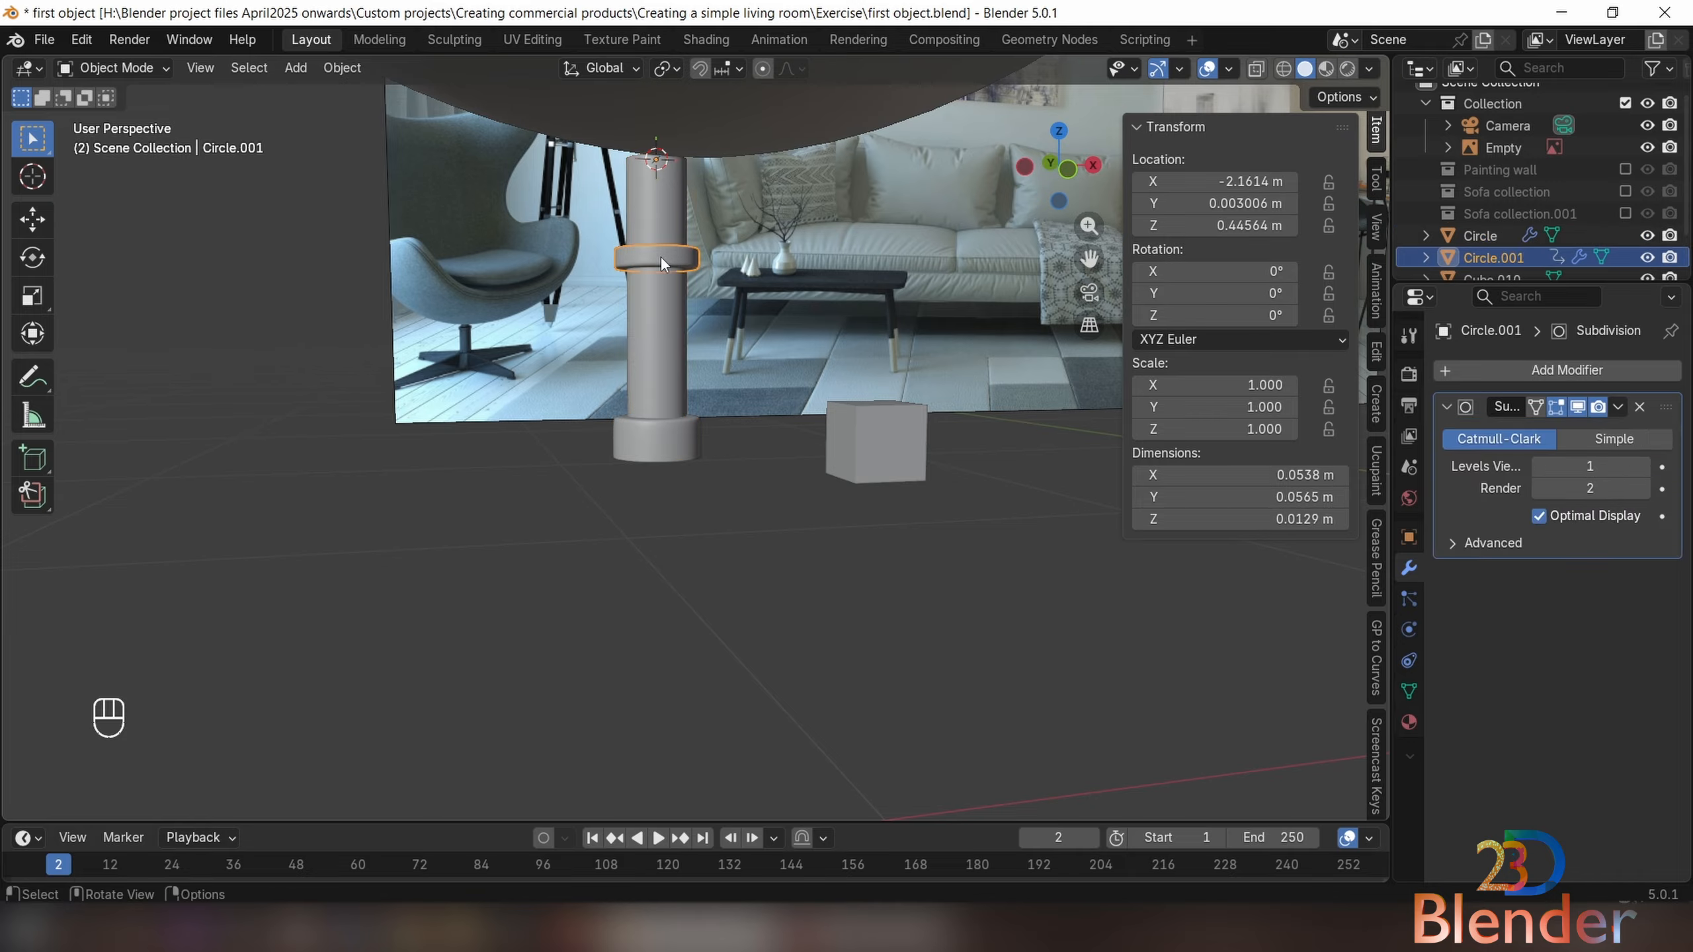
left_click(672, 207)
left_click(717, 133)
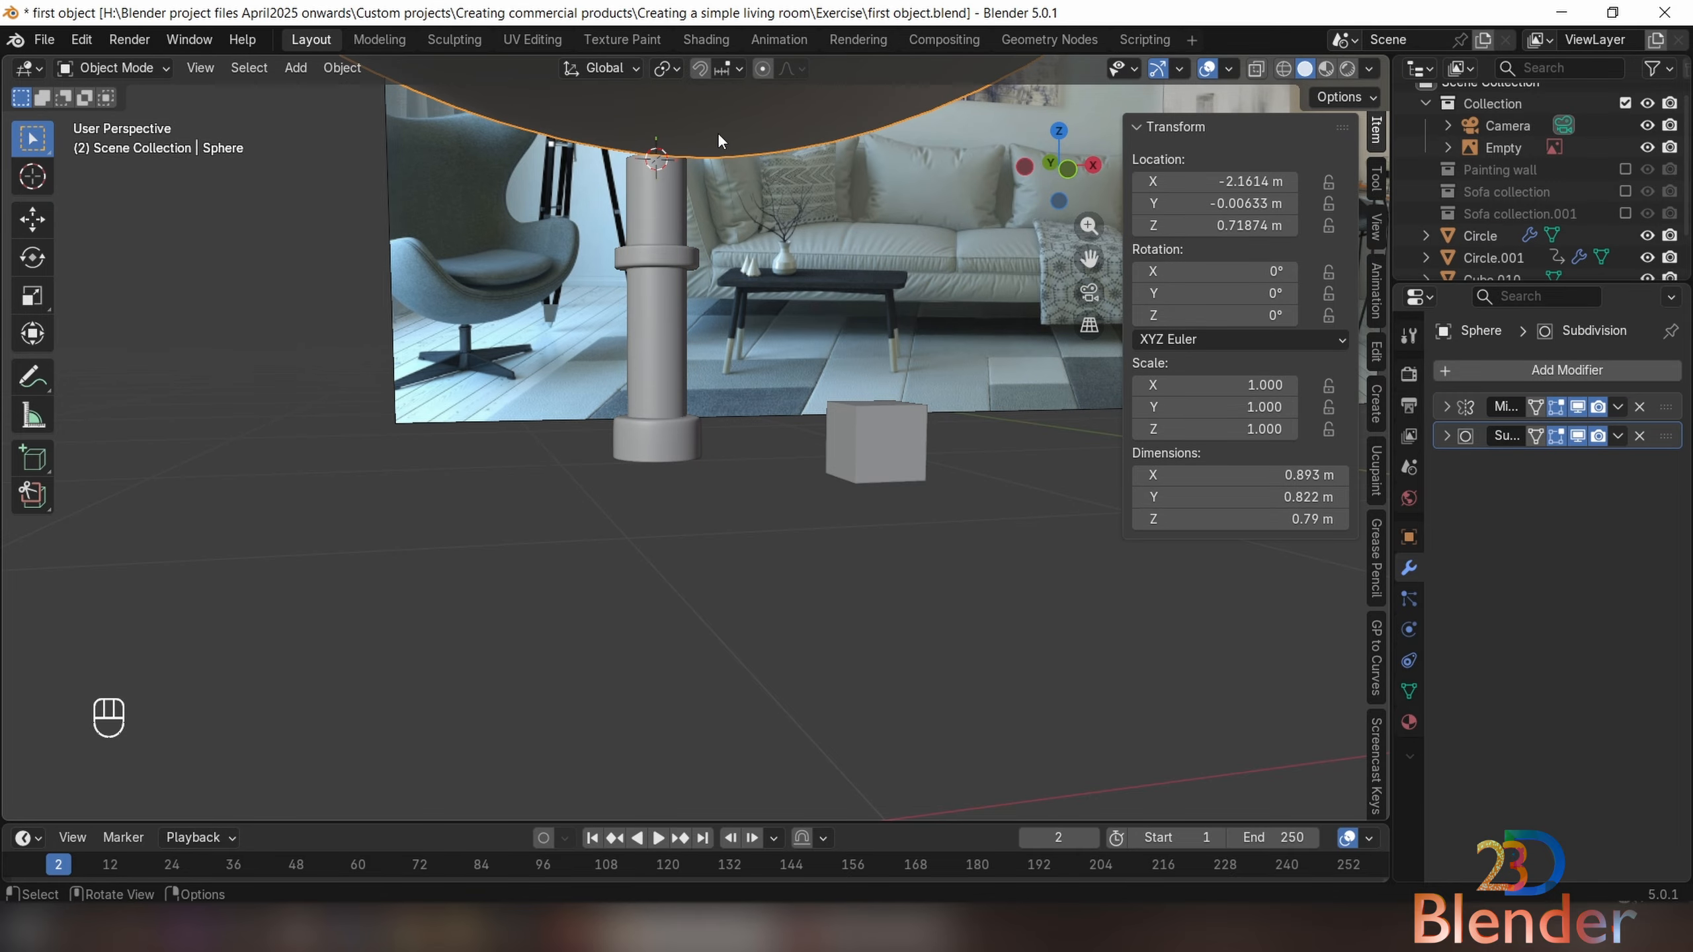
left_click(678, 193)
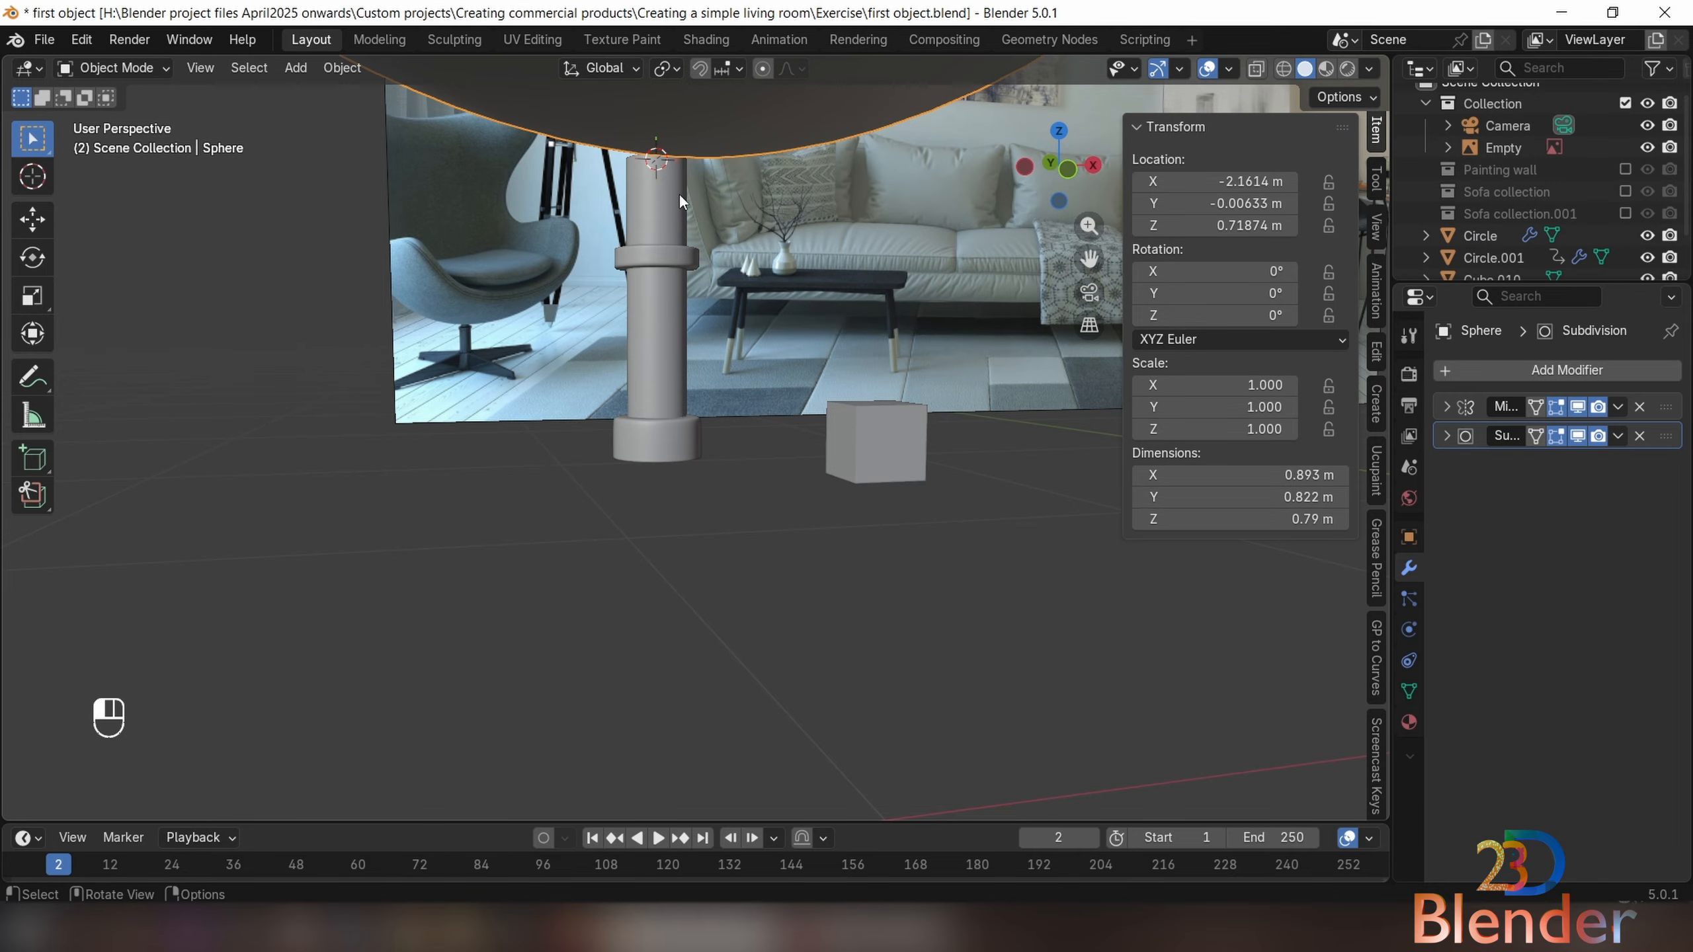
left_click(650, 254)
Move the cube about -0.11 m along X so it overlaps the side of the column's wide foot
left_click(892, 441)
mouse_move(889, 441)
middle_mouse_down()
mouse_move(995, 493)
mouse_move(888, 485)
mouse_move(916, 452)
mouse_move(942, 454)
mouse_move(803, 403)
mouse_move(814, 457)
middle_mouse_up()
key("Tab")
key("Tab")
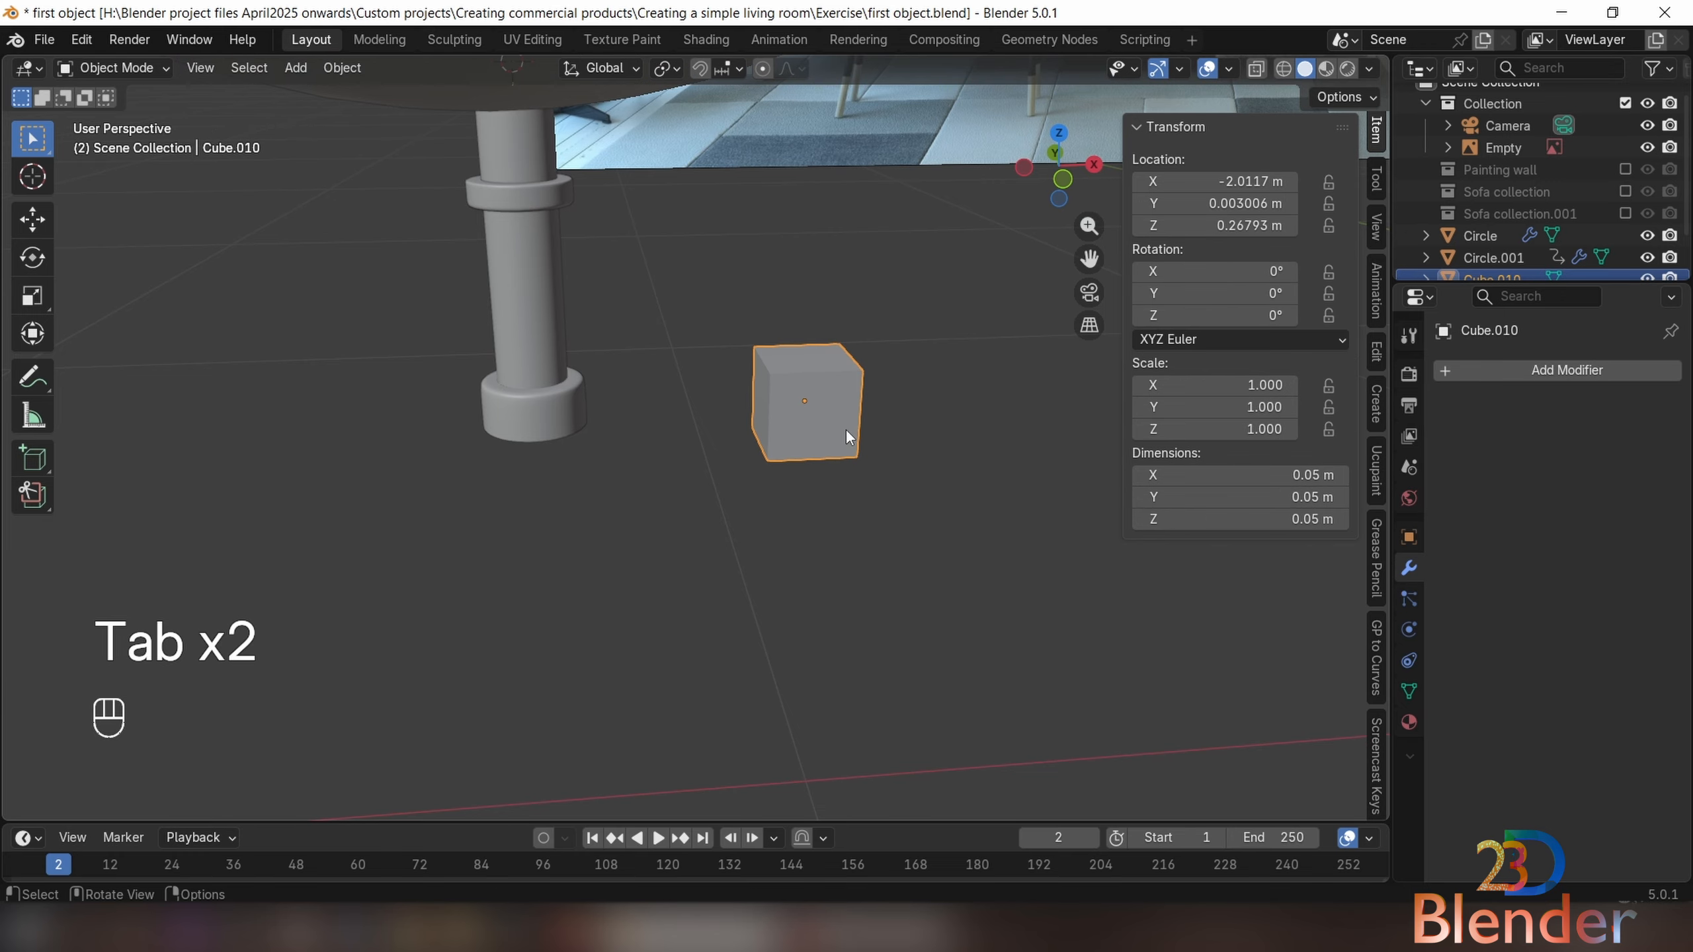
key("g")
key("x")
left_click(648, 441)
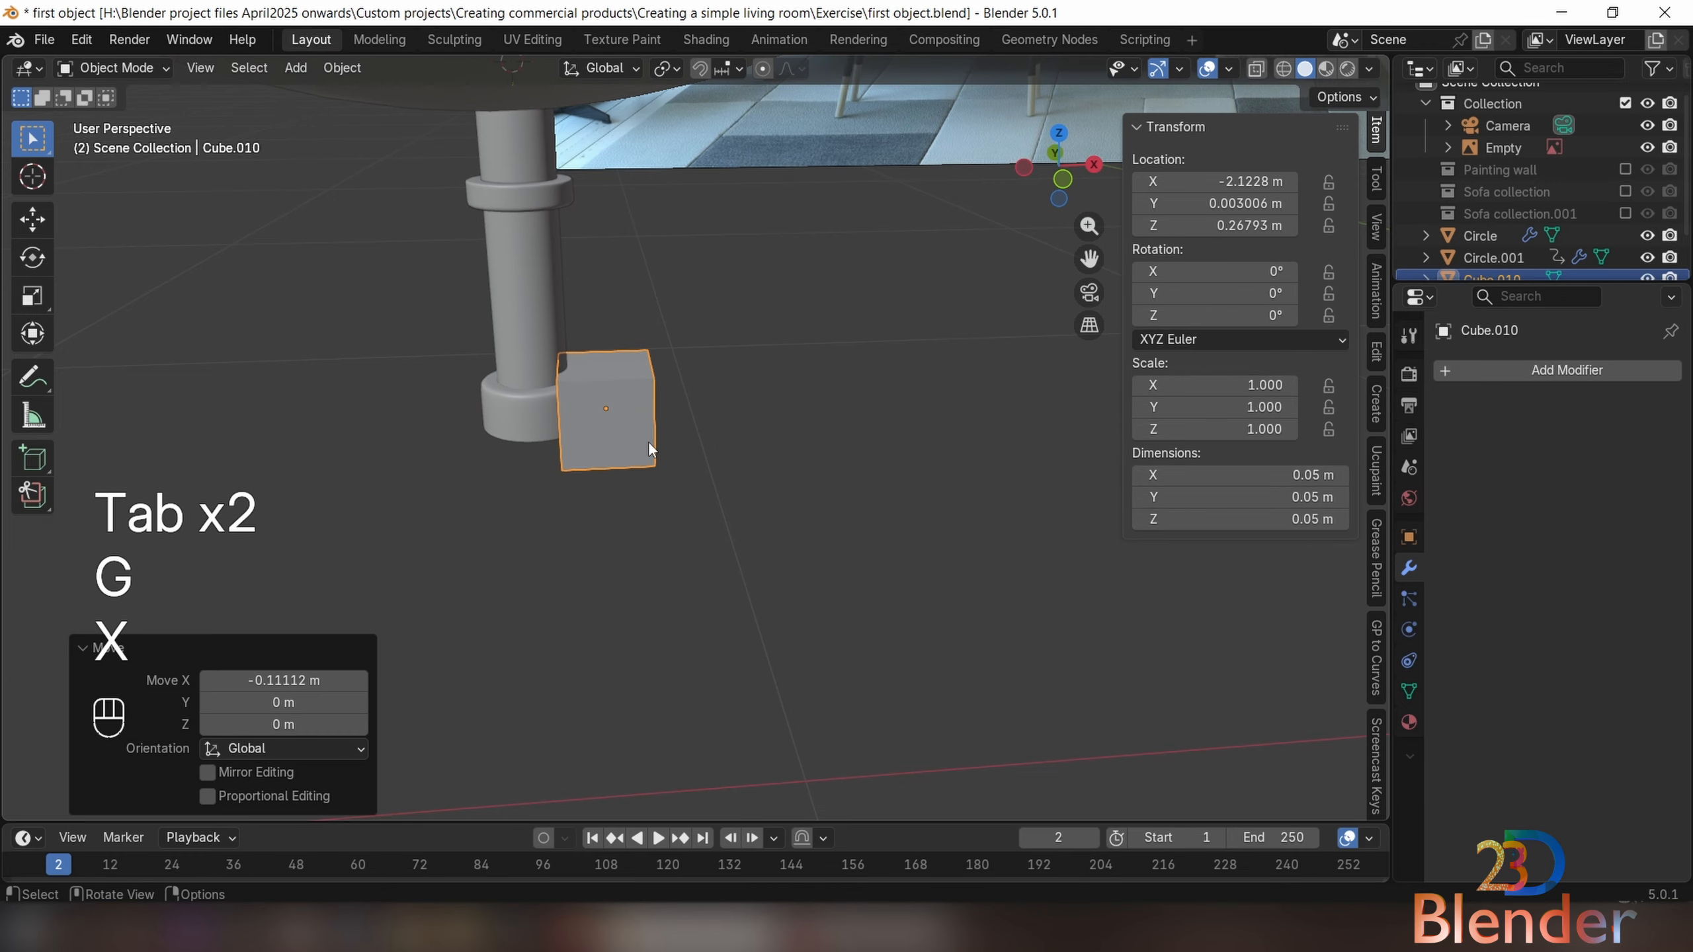
Narrow the cube's mesh along Y to a scale of about 0.447
key("KP_1")
key("Tab")
middle_click_drag(648, 441, 397, 469)
key("s")
key("y")
key("h")
right_click(813, 506)
key("s")
key("y")
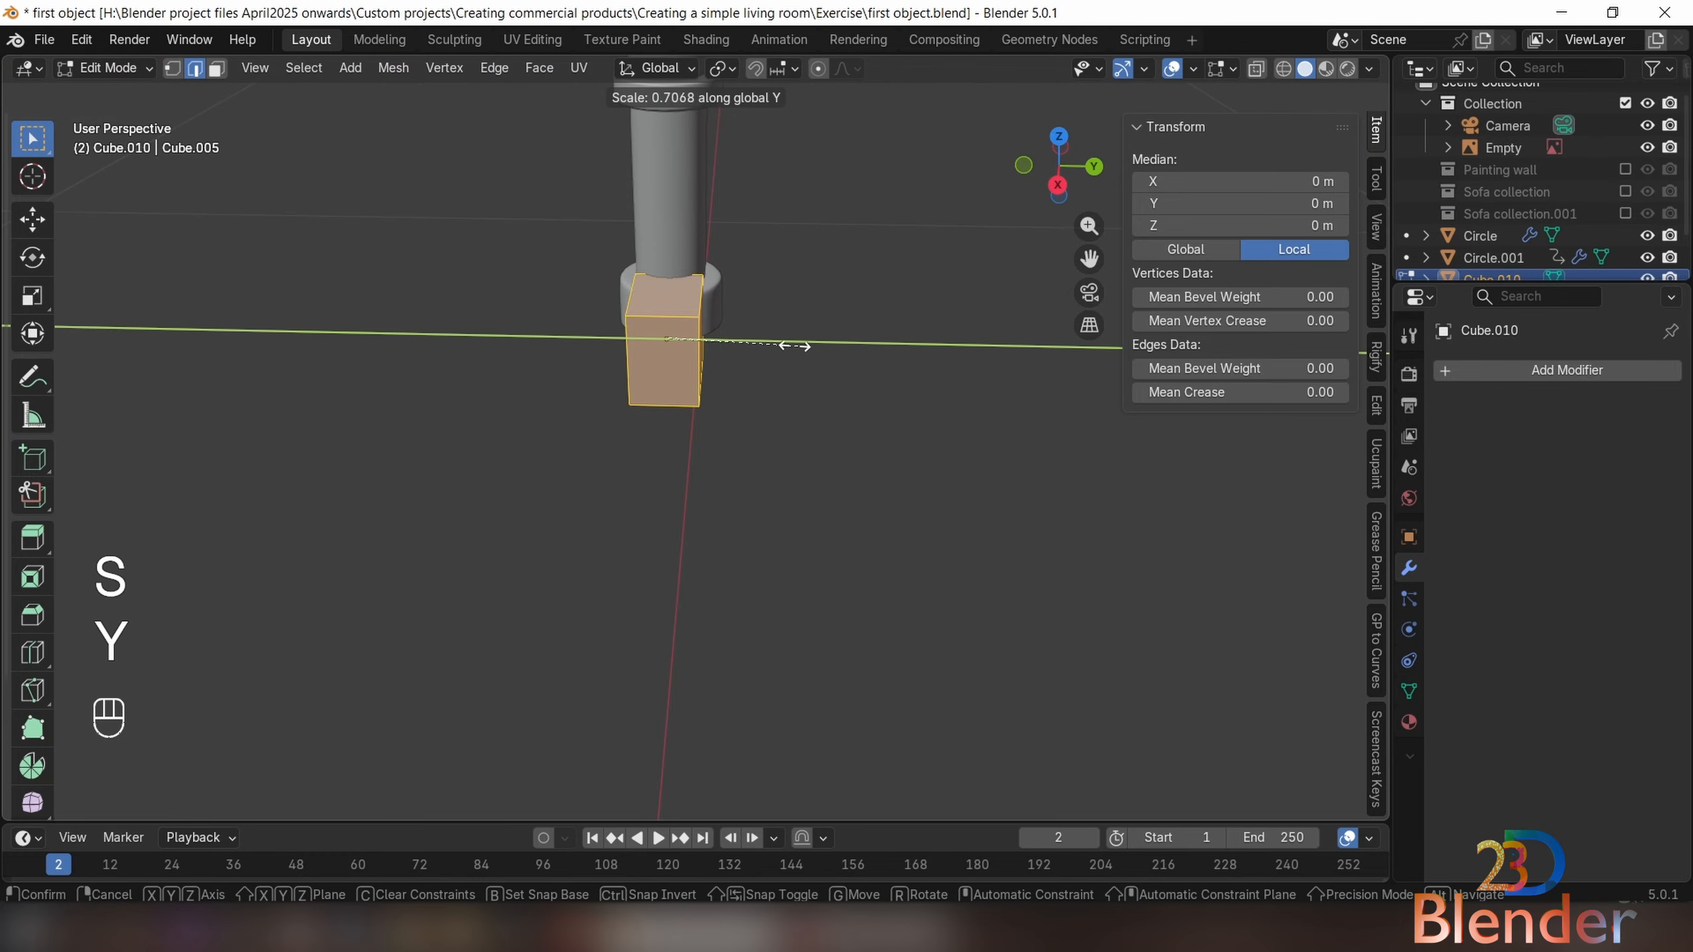
left_click(753, 356)
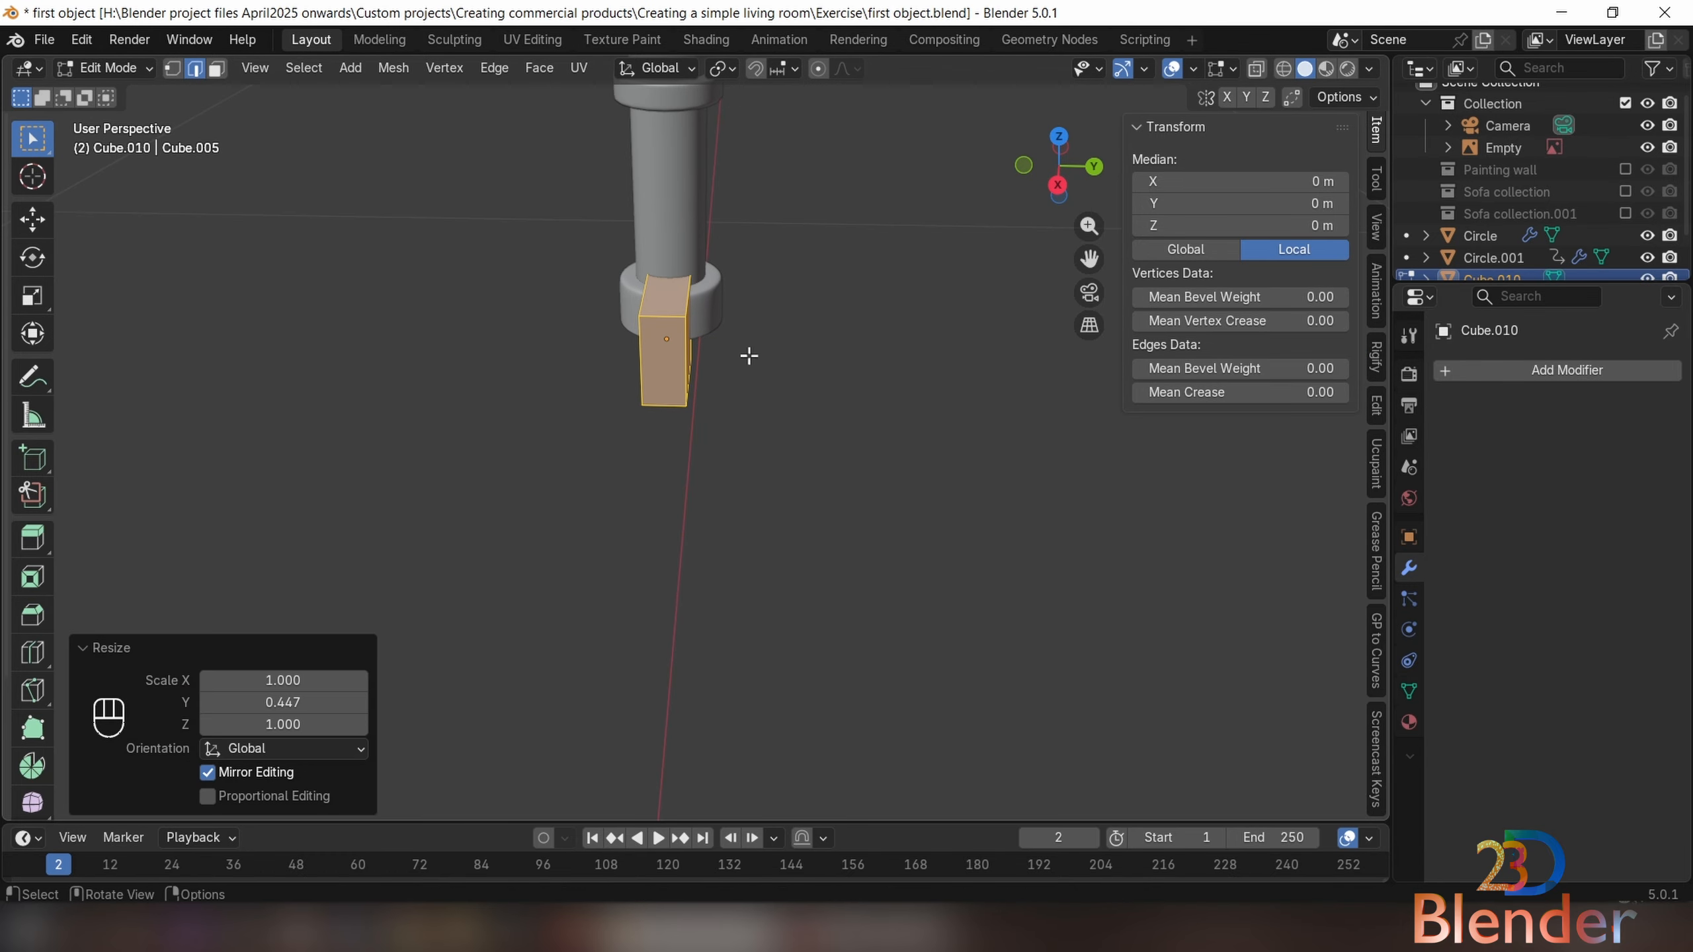
Lower the bottom edge loop of the support column about 0.0186 m along Z to match the block's underside
mouse_move(748, 355)
middle_mouse_down()
mouse_move(789, 401)
mouse_move(673, 439)
mouse_move(794, 433)
mouse_move(786, 408)
mouse_move(803, 394)
middle_mouse_up()
scroll(763, 410, "up", 3)
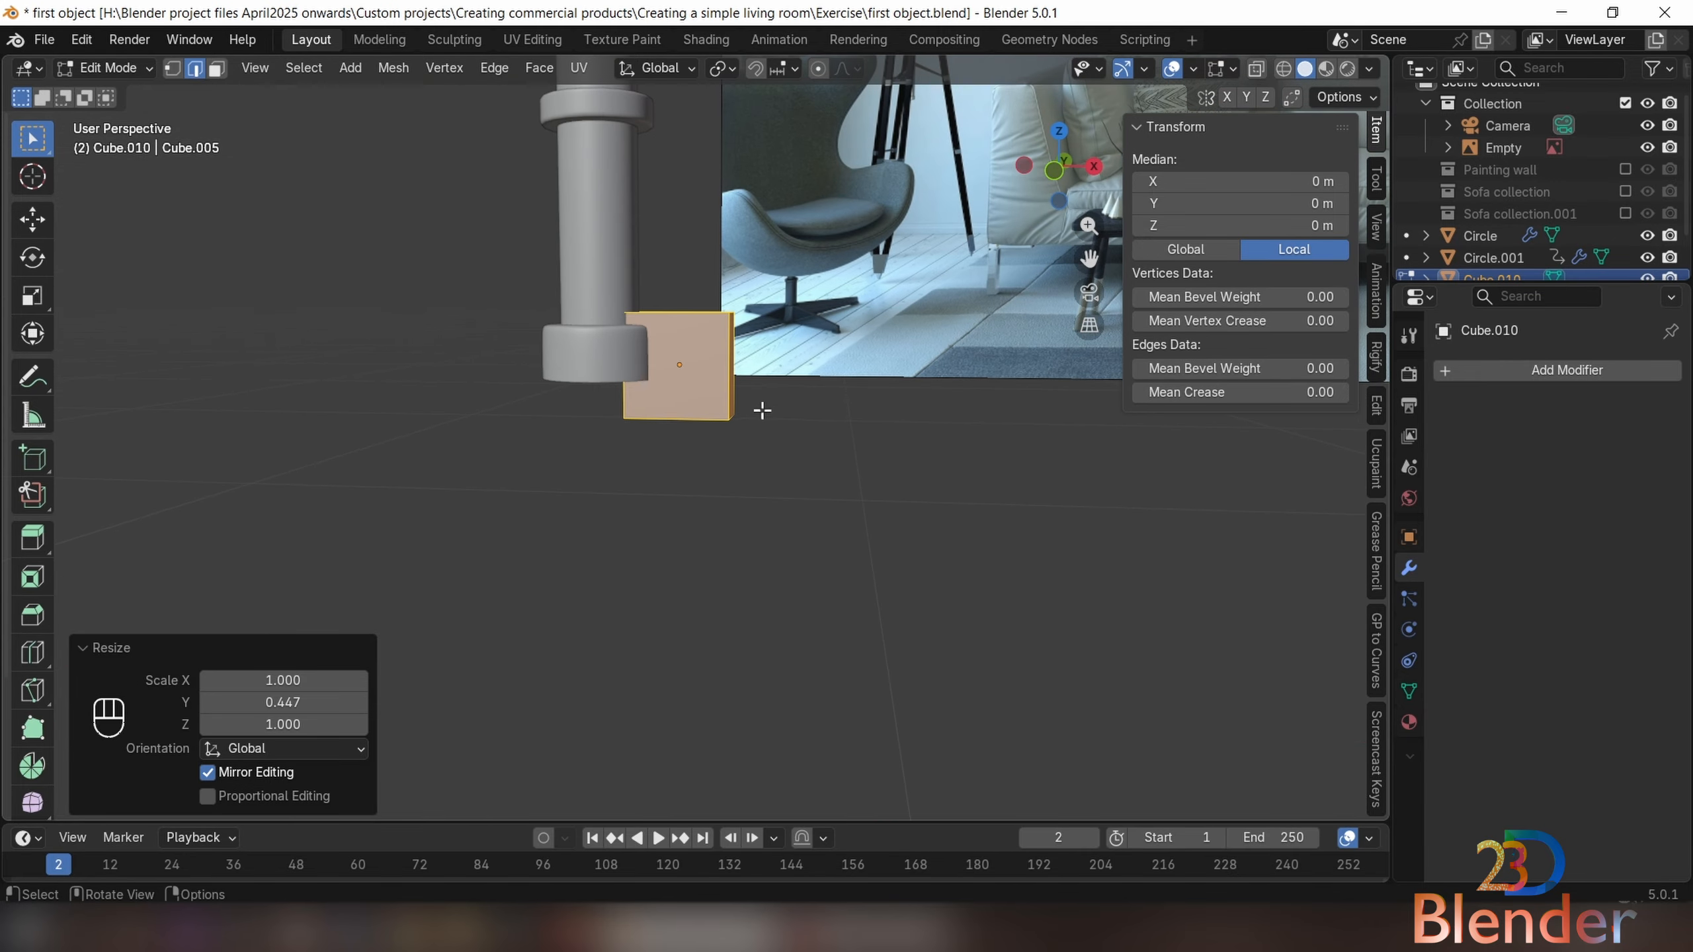
key("Tab")
left_click(590, 373)
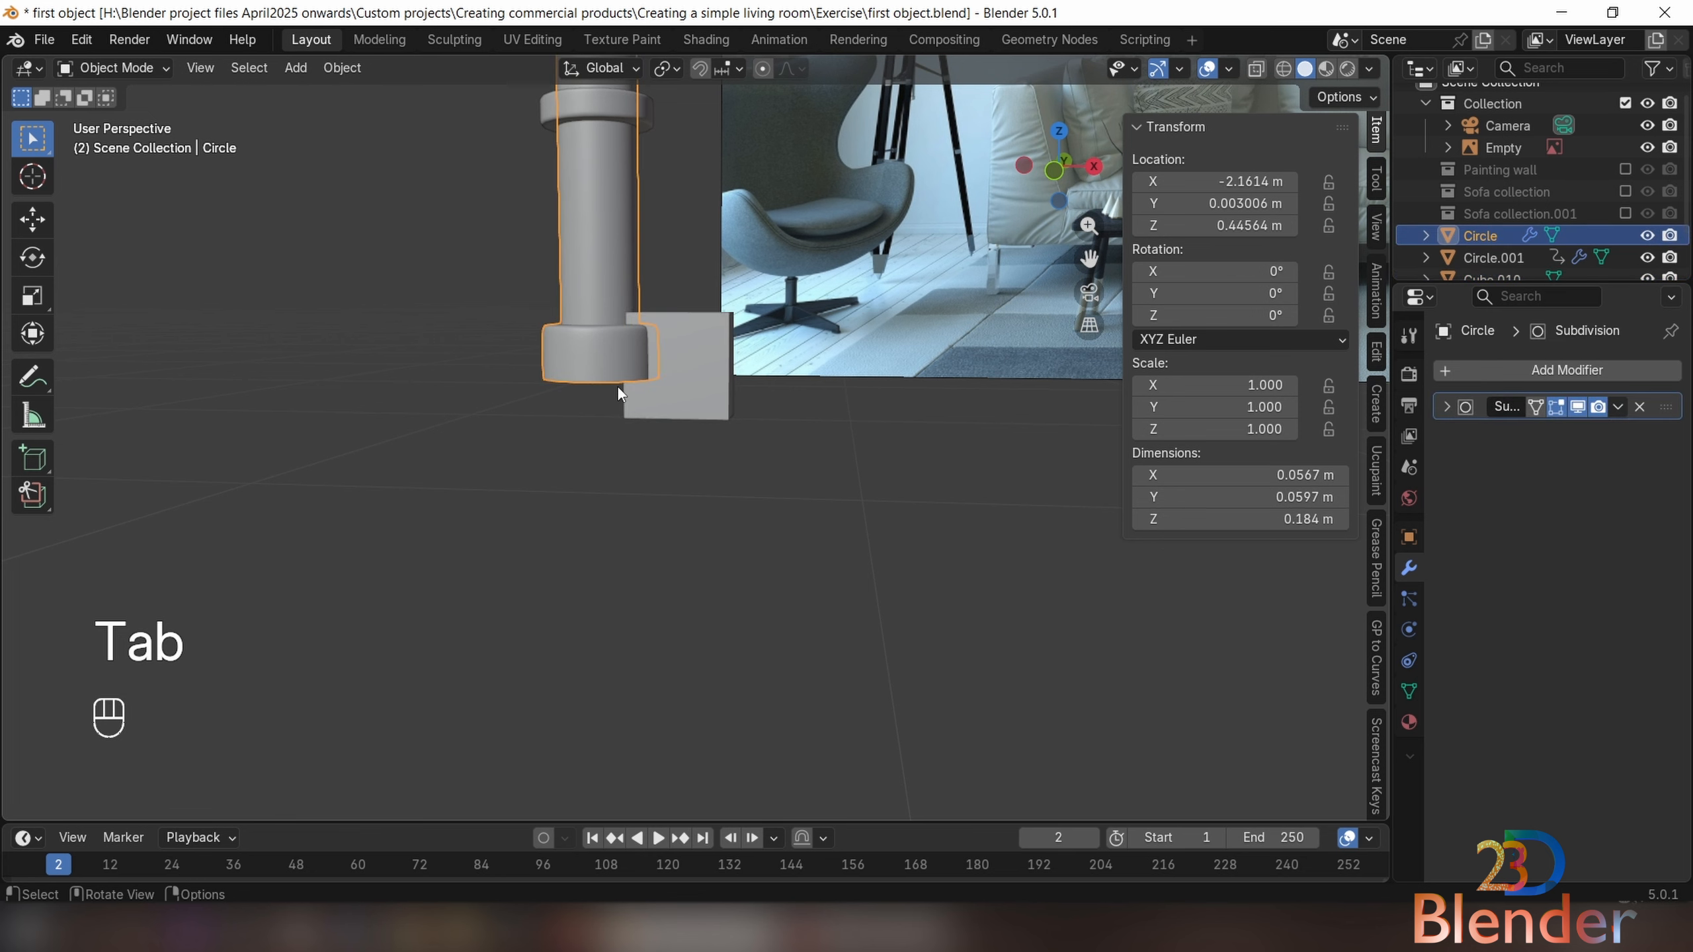
key("Tab")
left_click(618, 378, "alt")
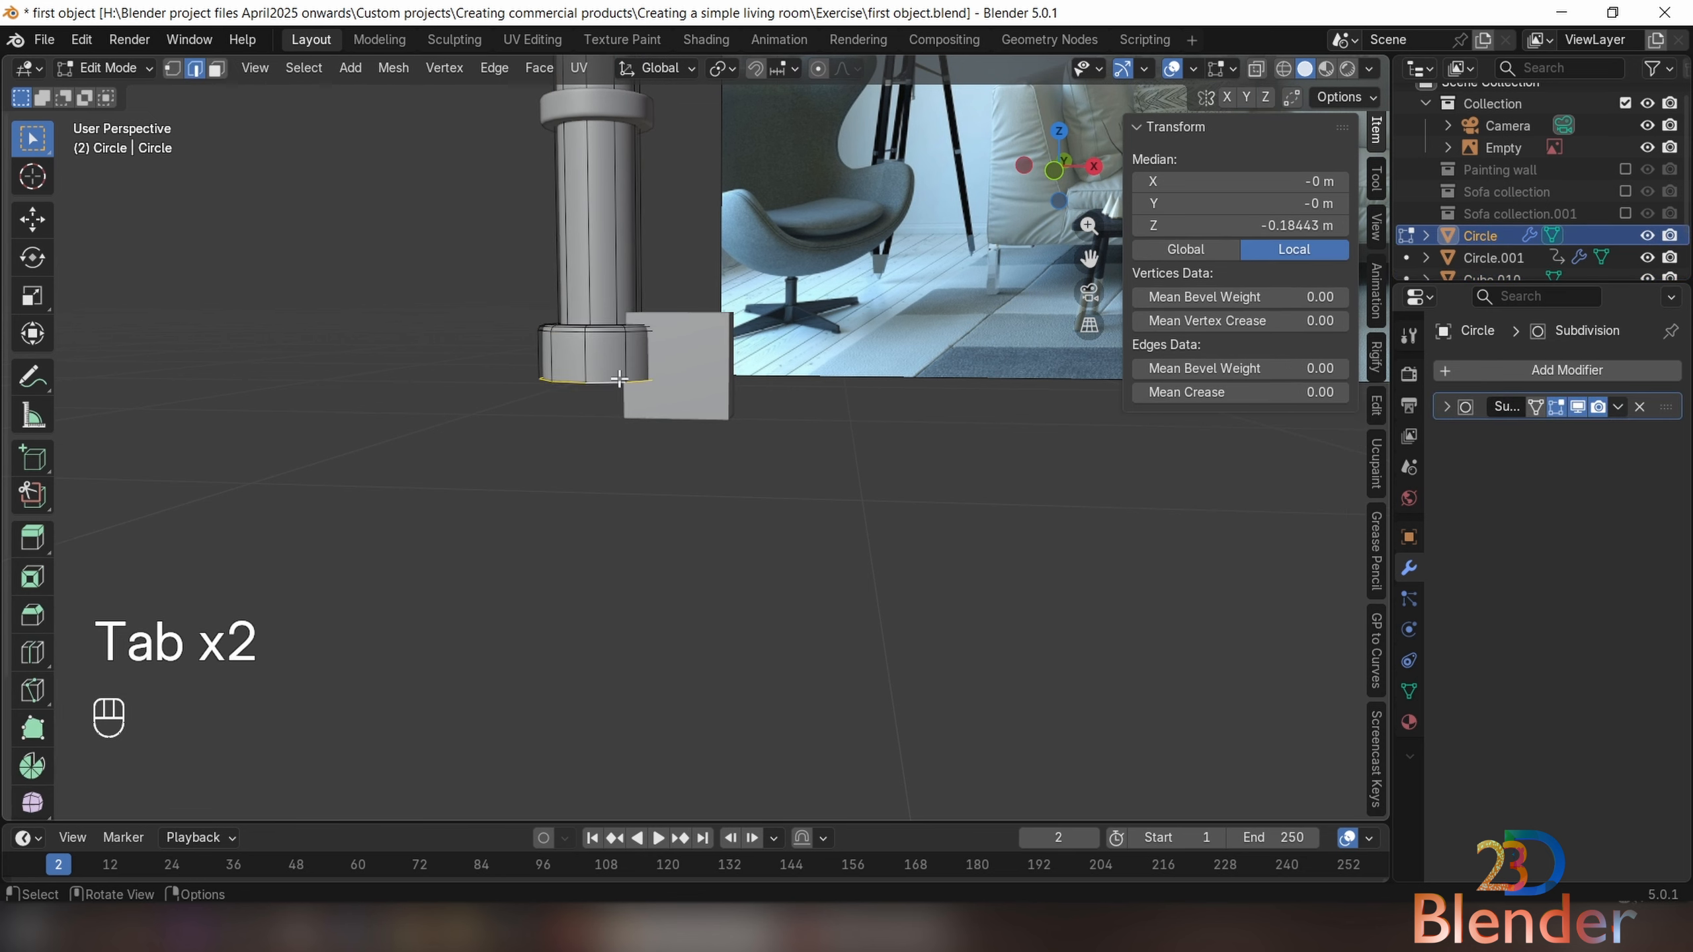
key("g")
key("z")
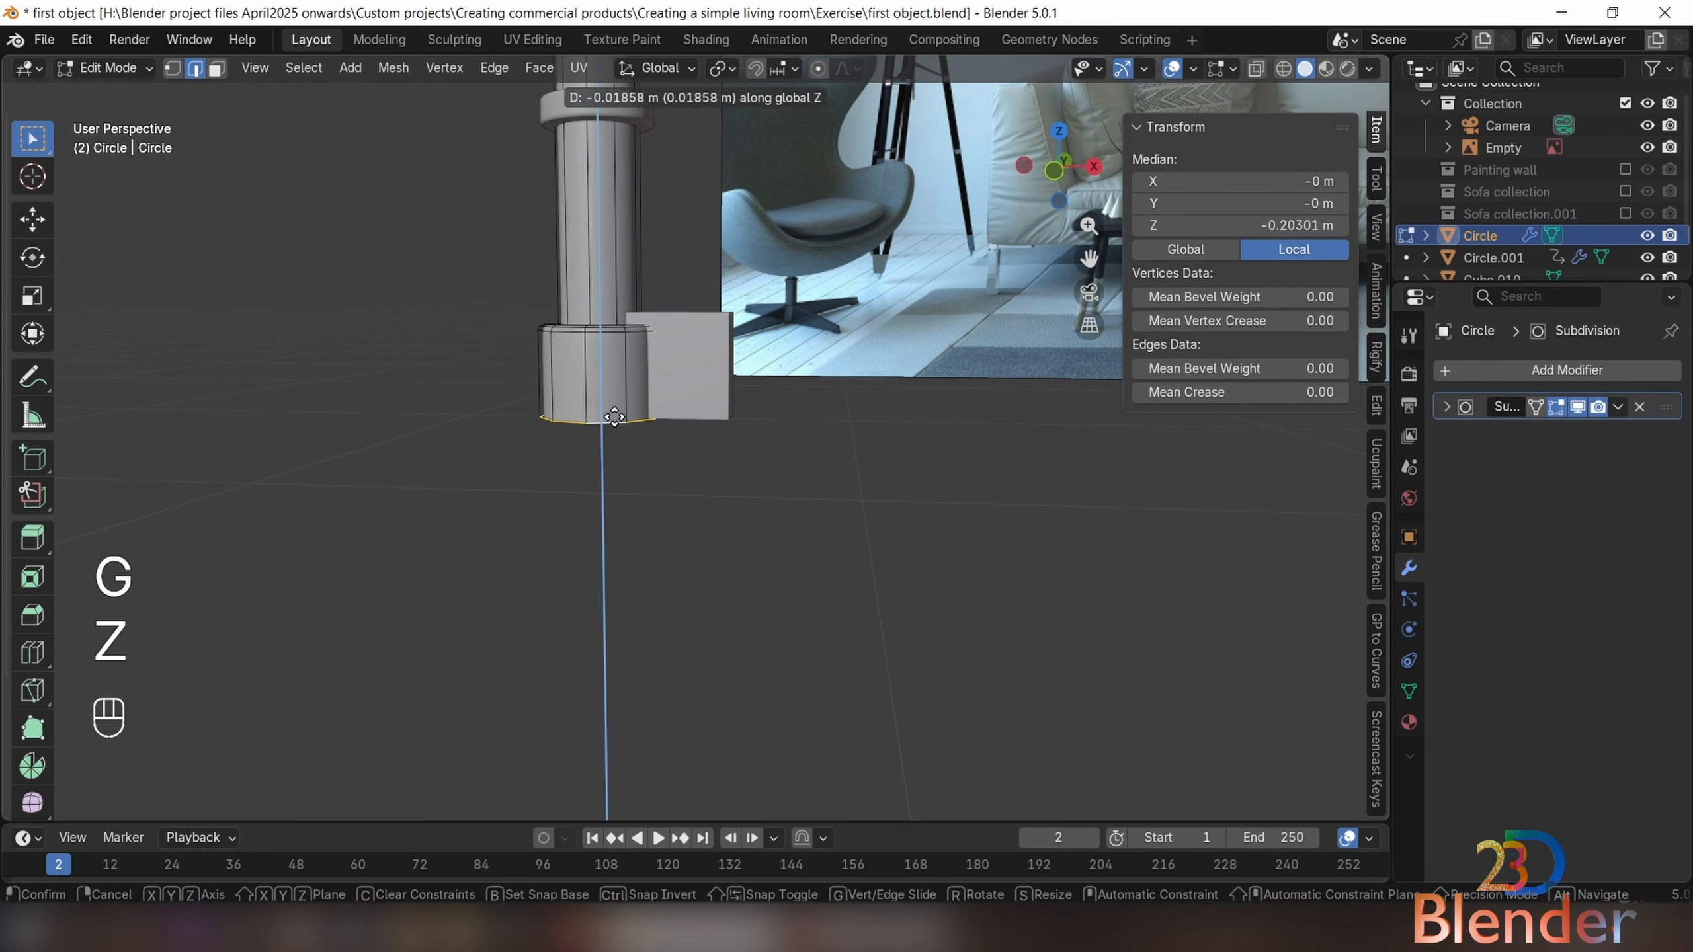
left_click(613, 416)
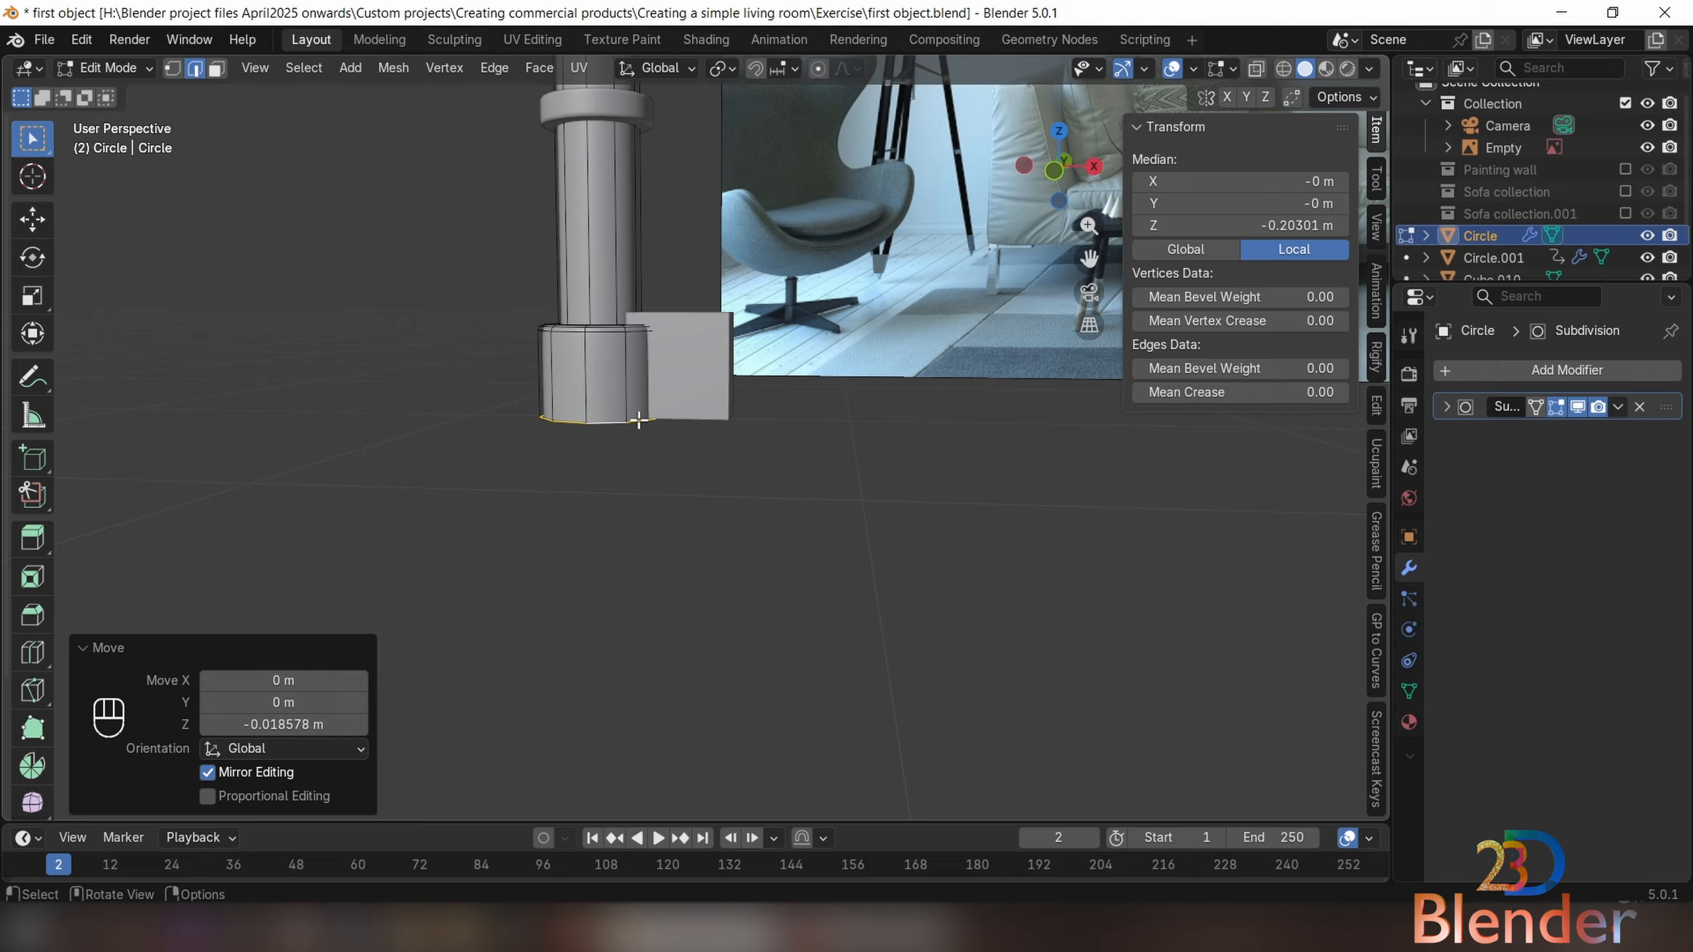
key("Tab")
Lower the block's top vertices about 0.007 m along Z to line up with the top of the column's foot
left_click(696, 394)
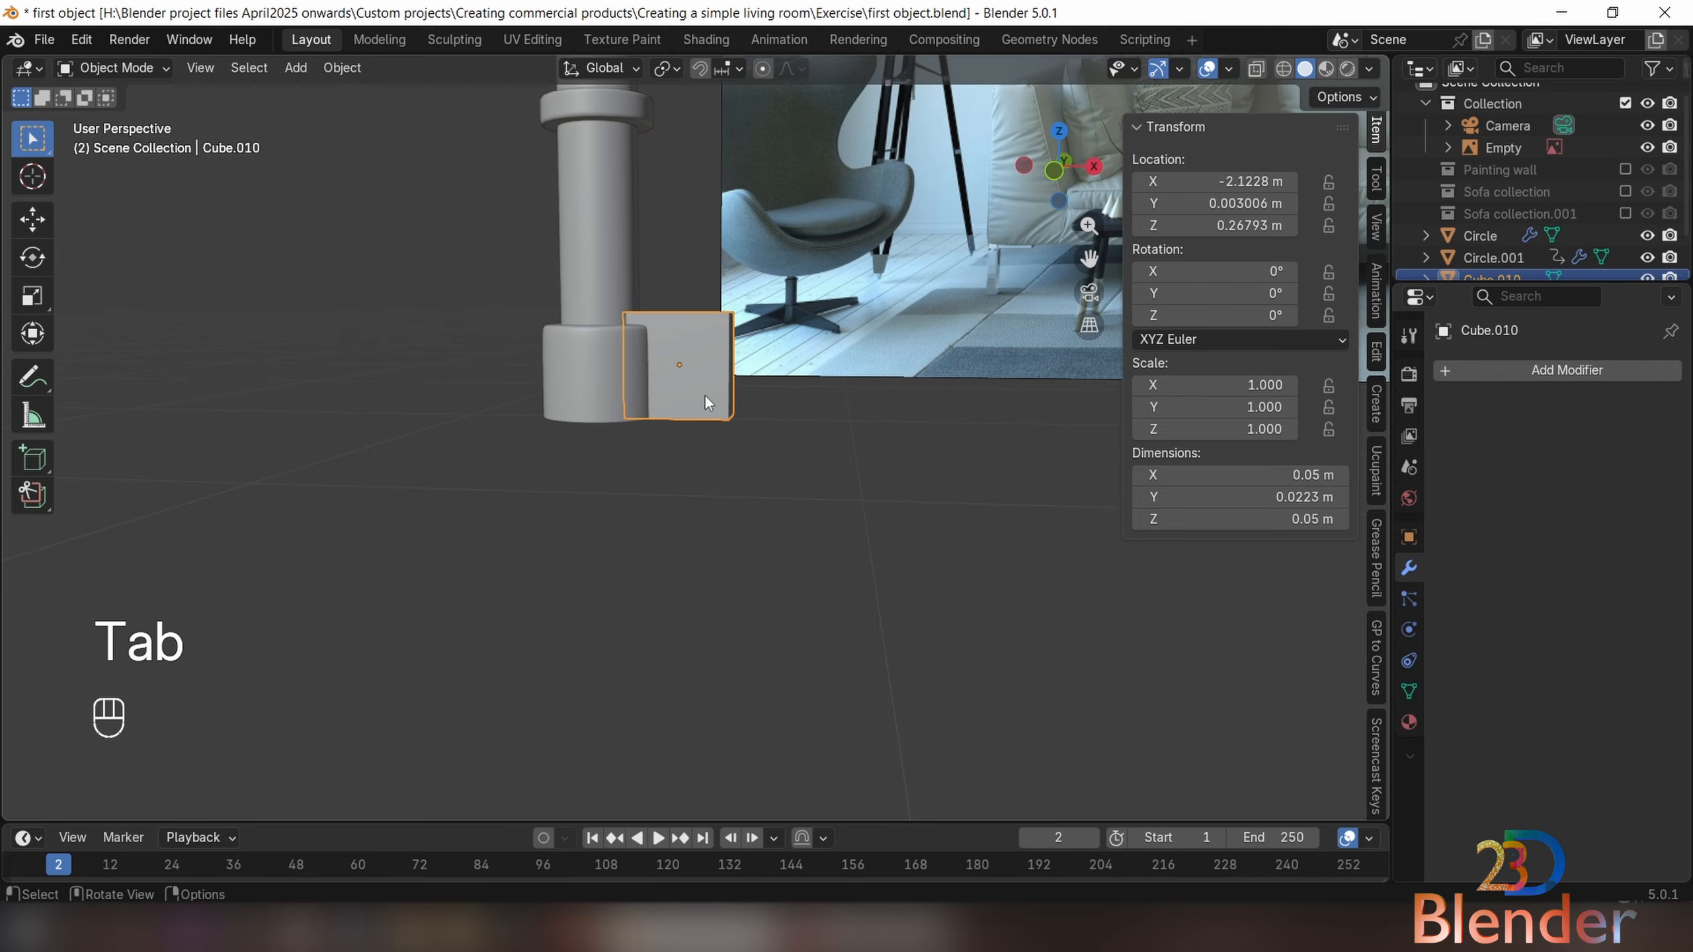
key("Tab")
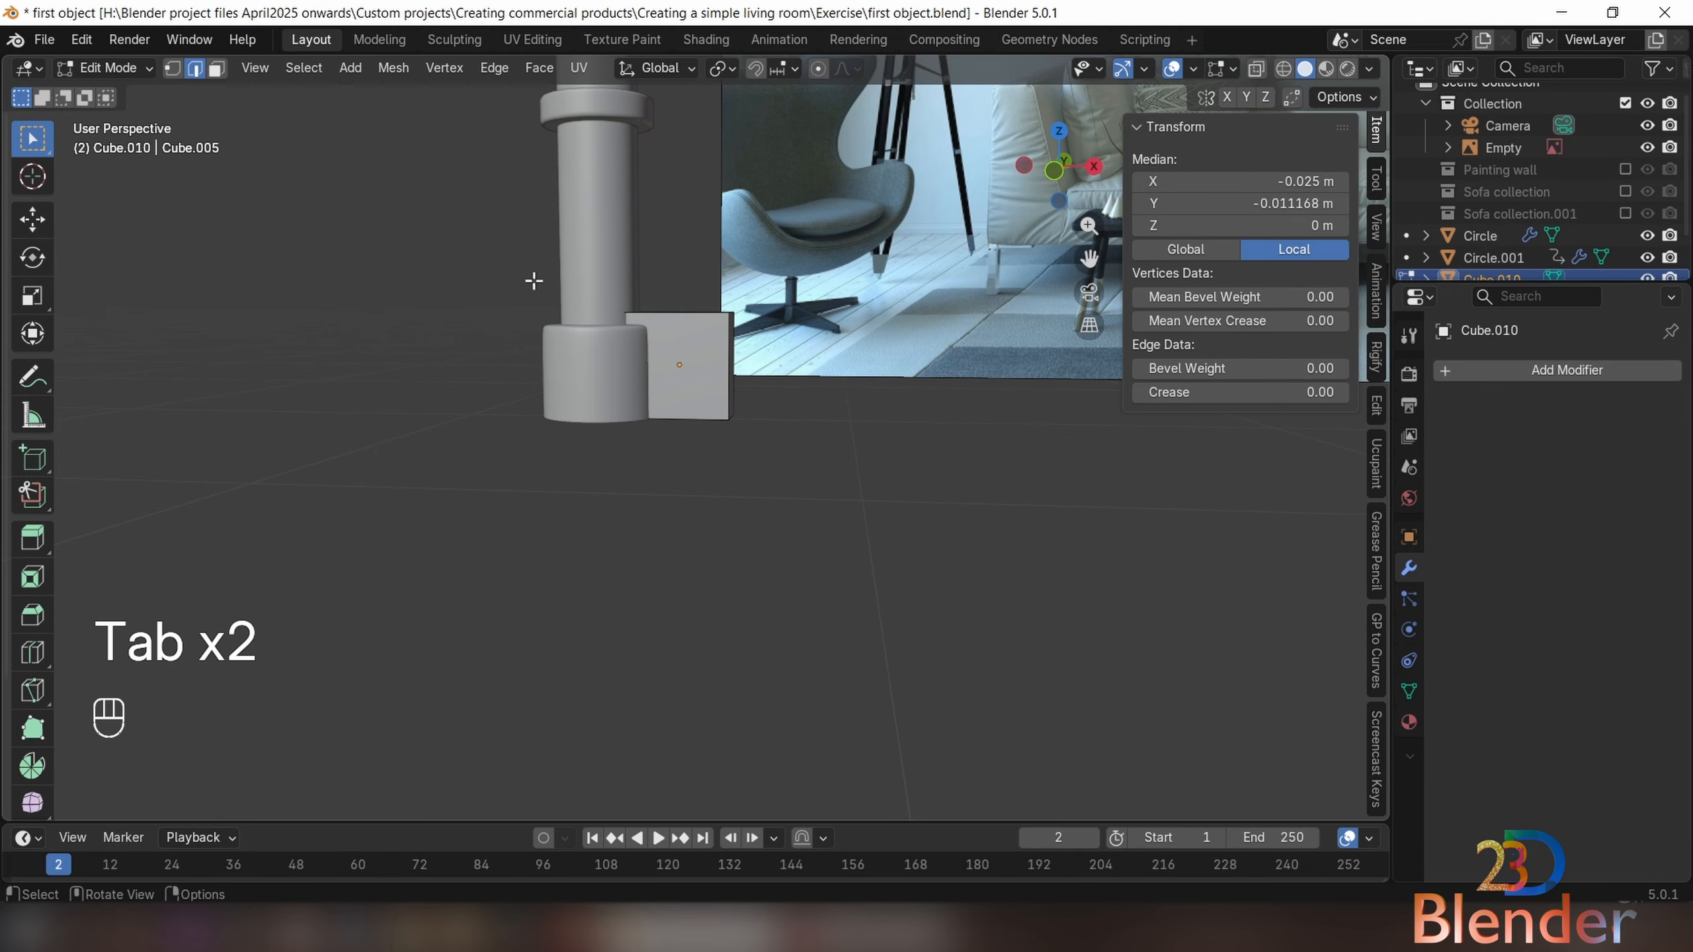
key("alt+z")
left_click_drag(535, 281, 928, 358)
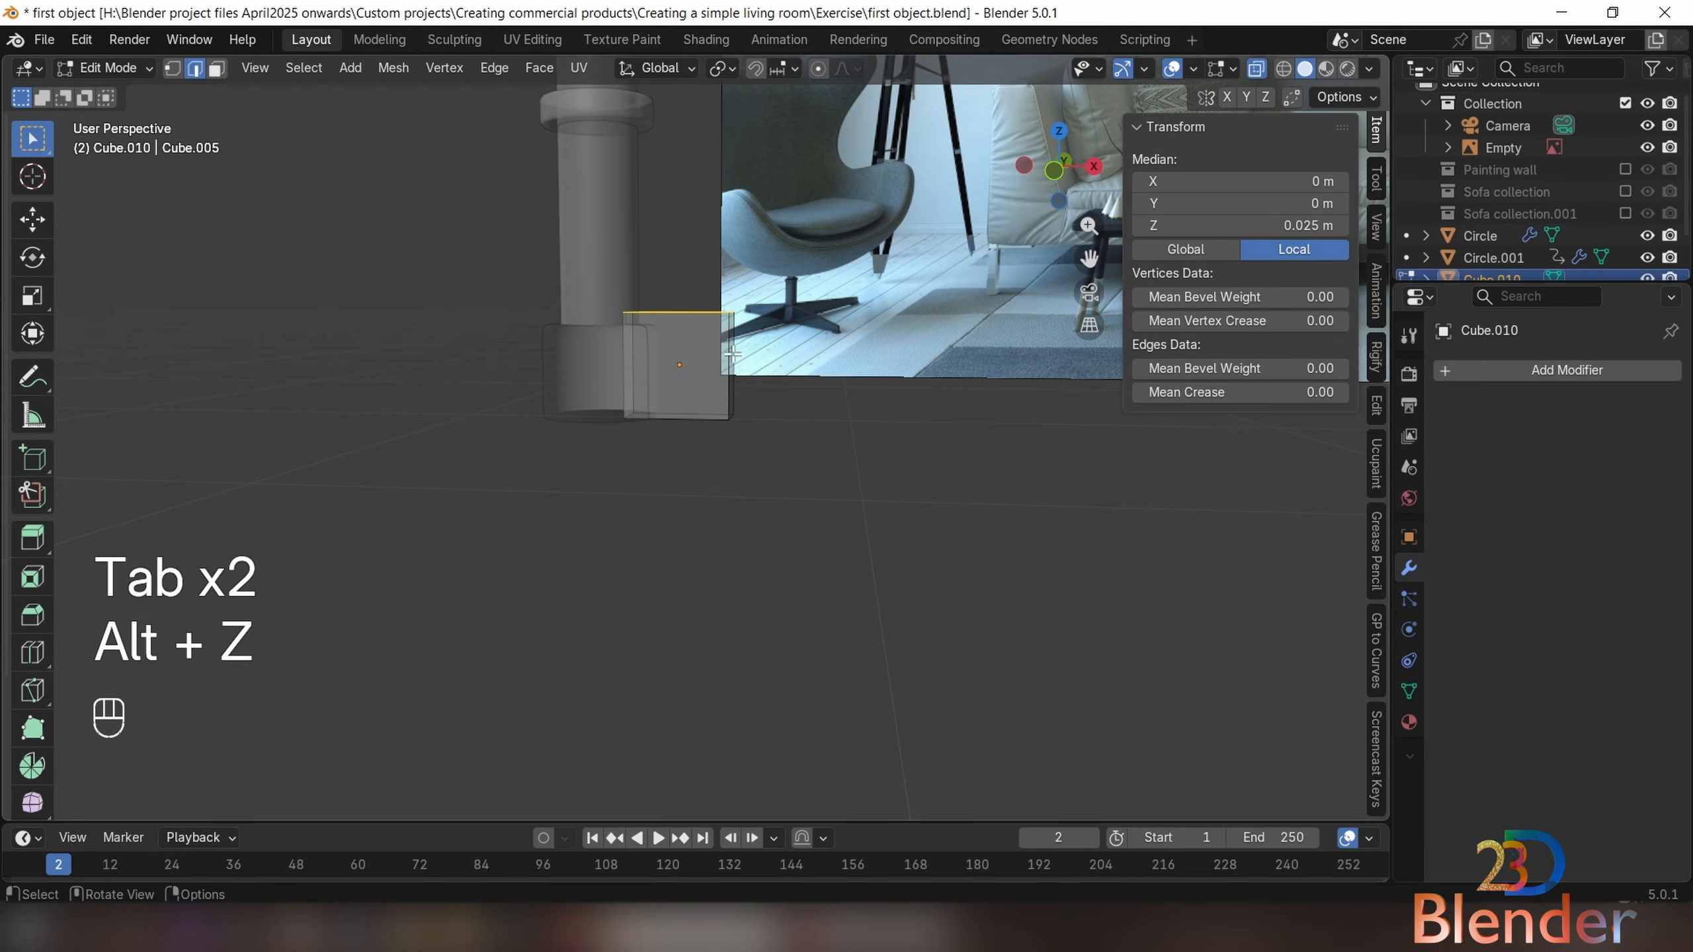
key("1")
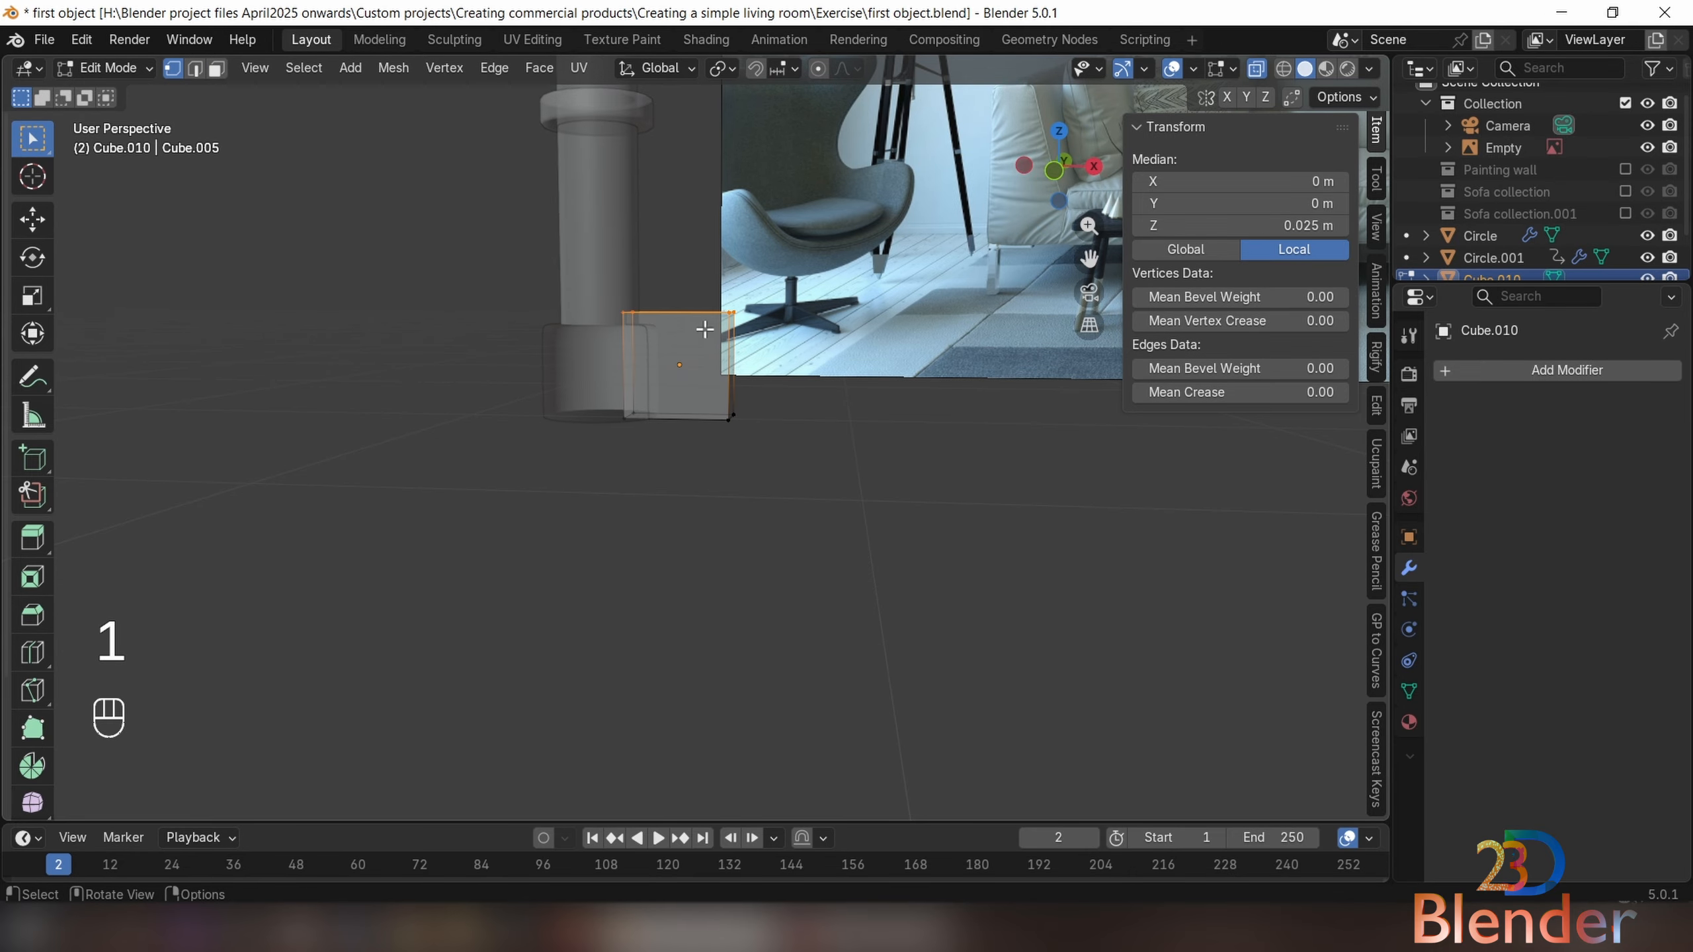
key("KP_1")
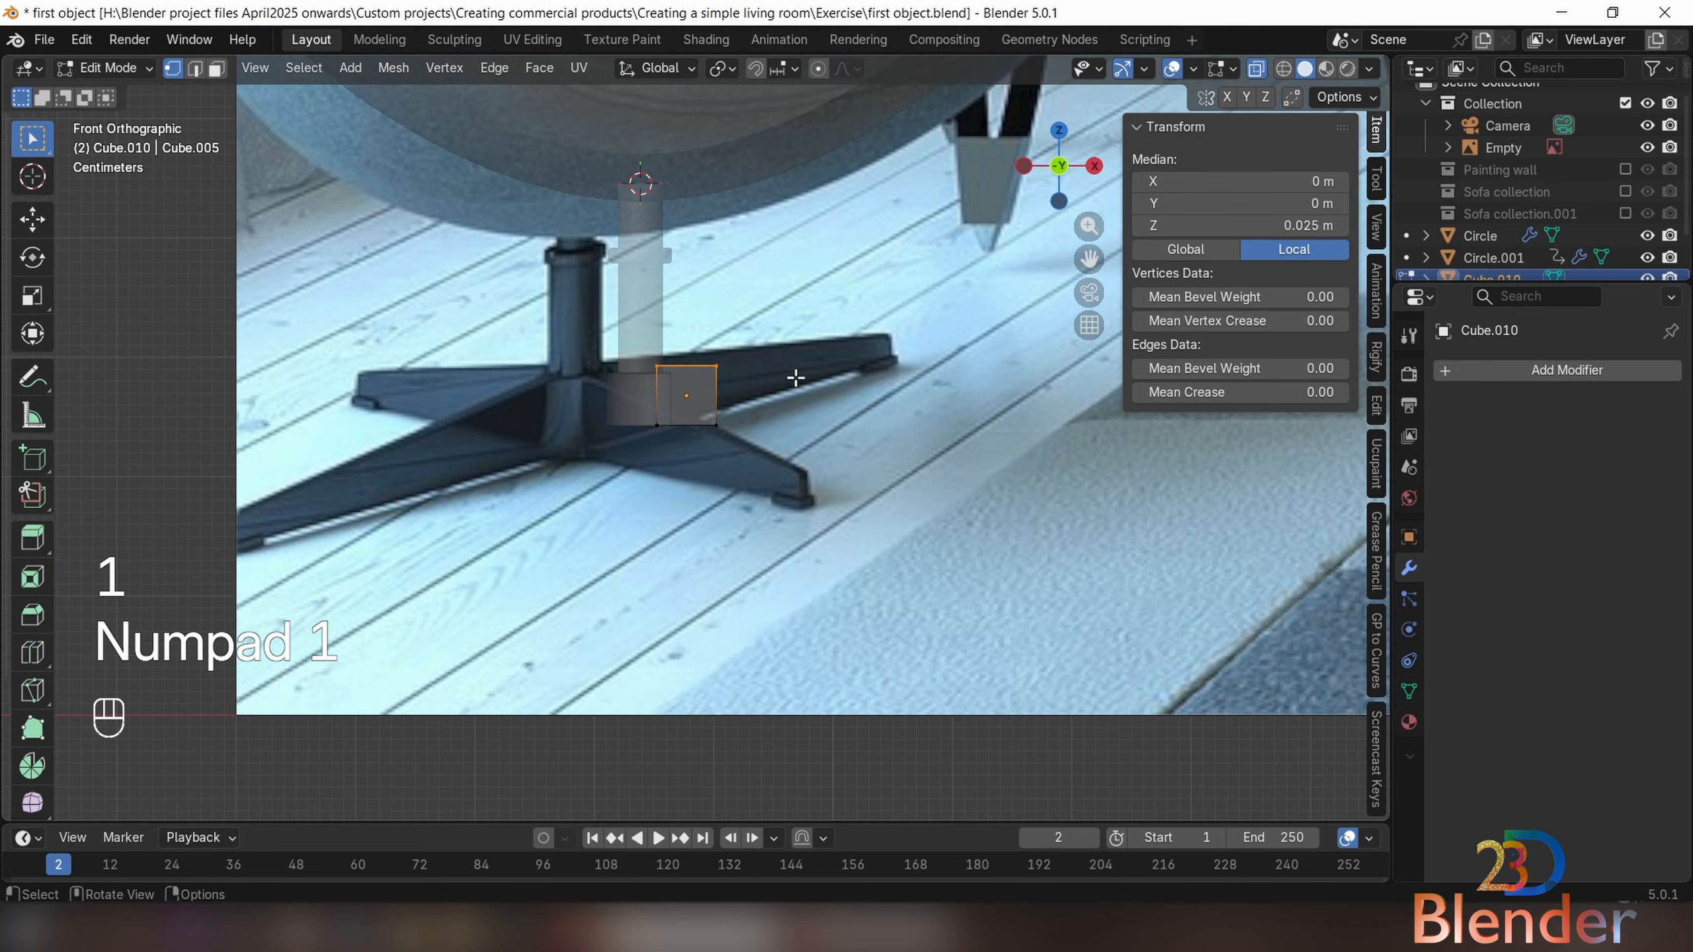
scroll(773, 400, "up", 3)
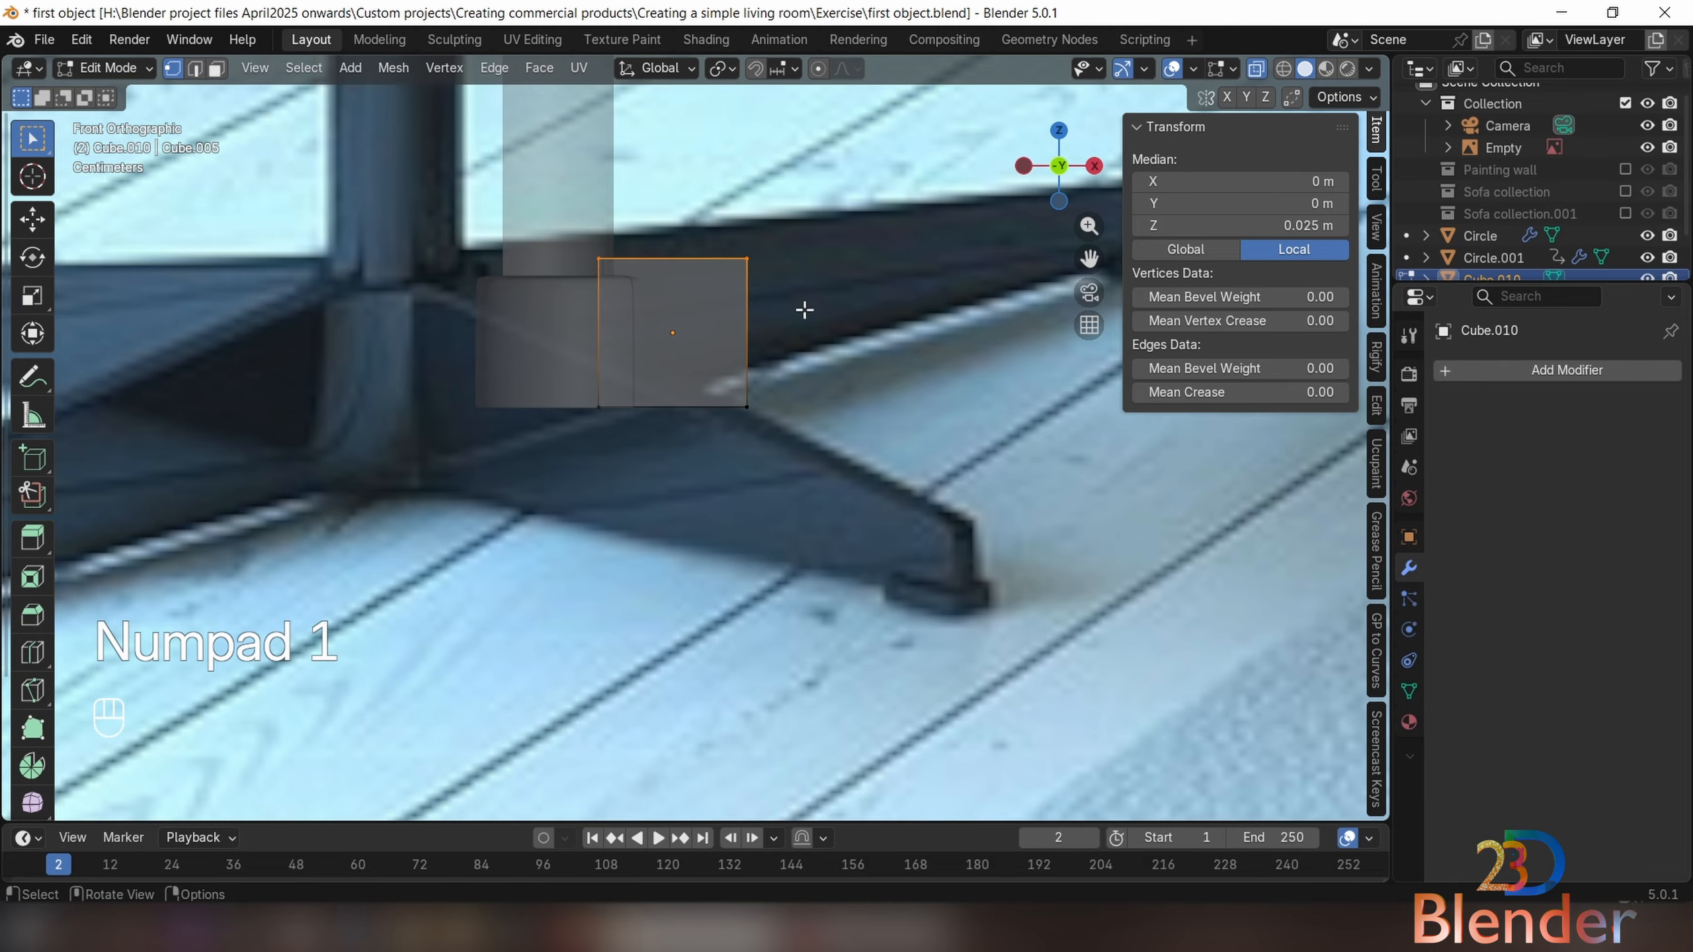
key("g")
key("z")
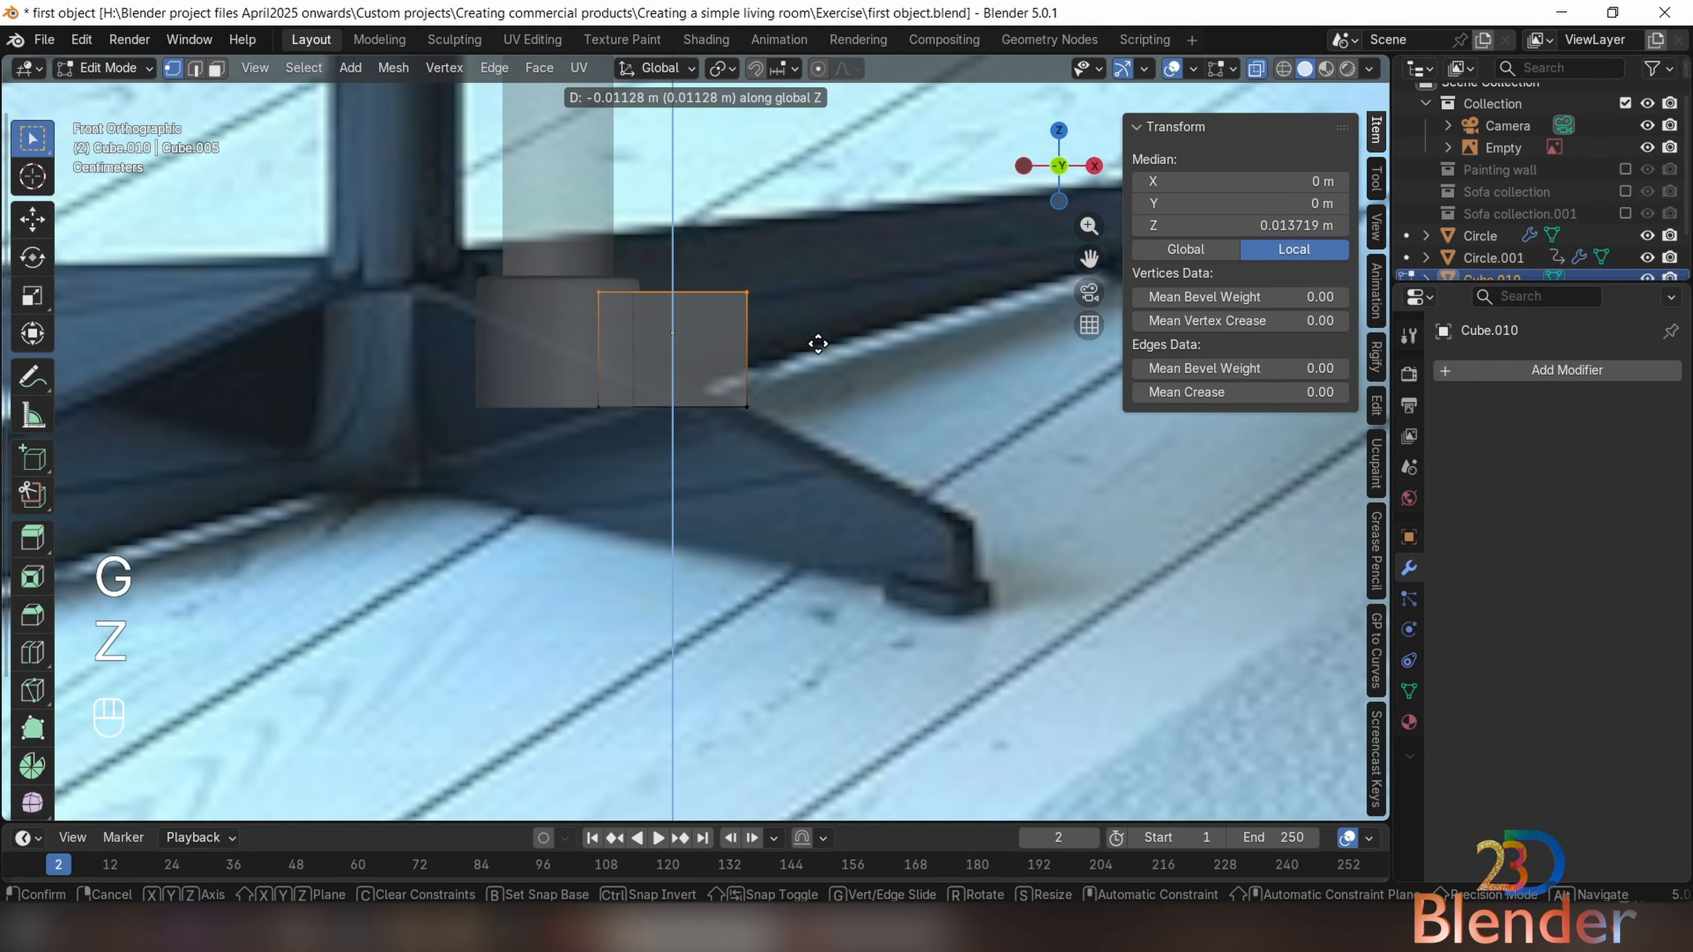
left_click(822, 331)
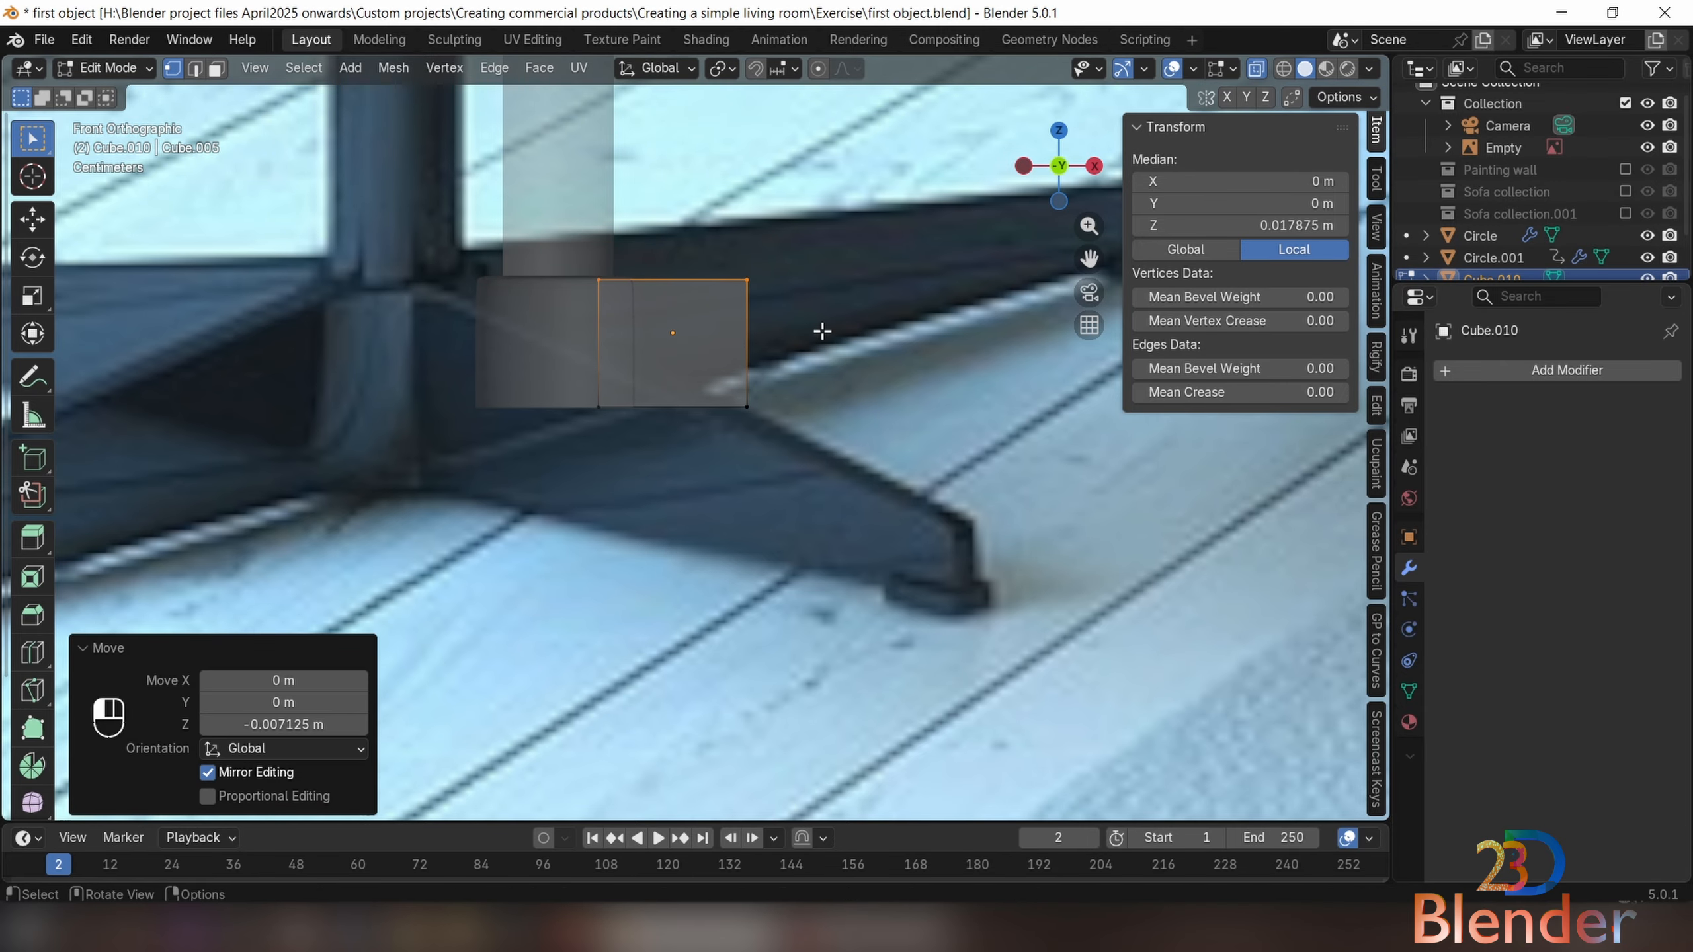
Lengthen the block into a chair leg by moving its outer end vertices about 0.153 m along X
left_click_drag(737, 227, 818, 520)
middle_click_drag(795, 417, 651, 416, "shift")
scroll(616, 400, "down", 4)
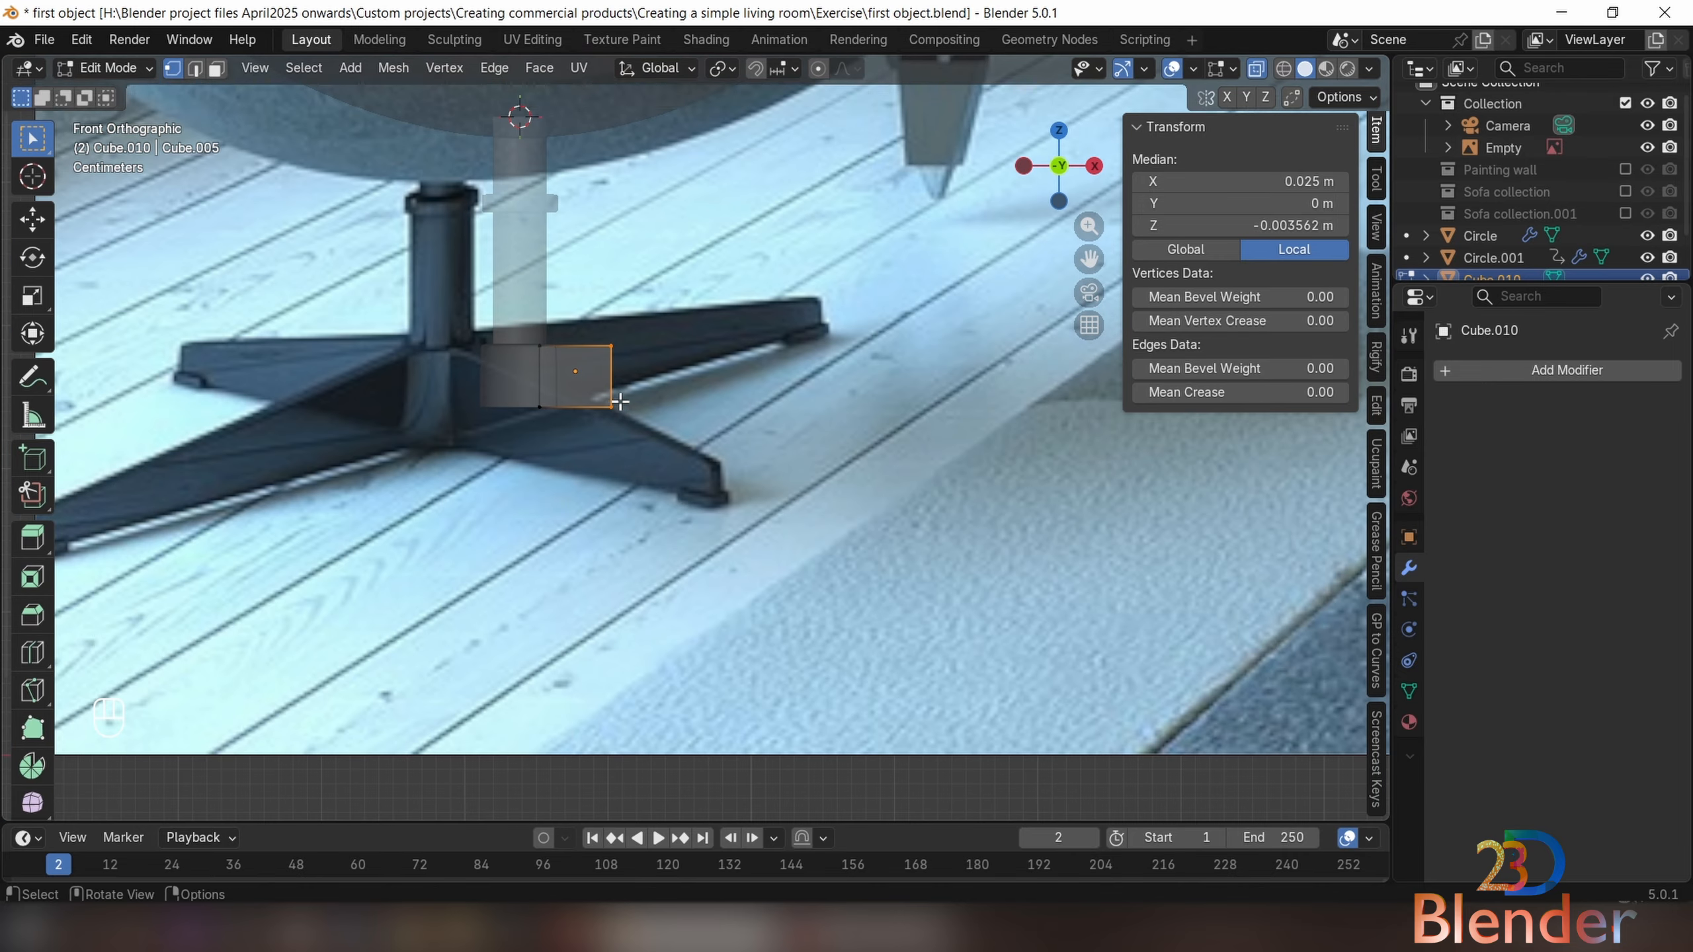
key("g")
key("x")
left_click(824, 400)
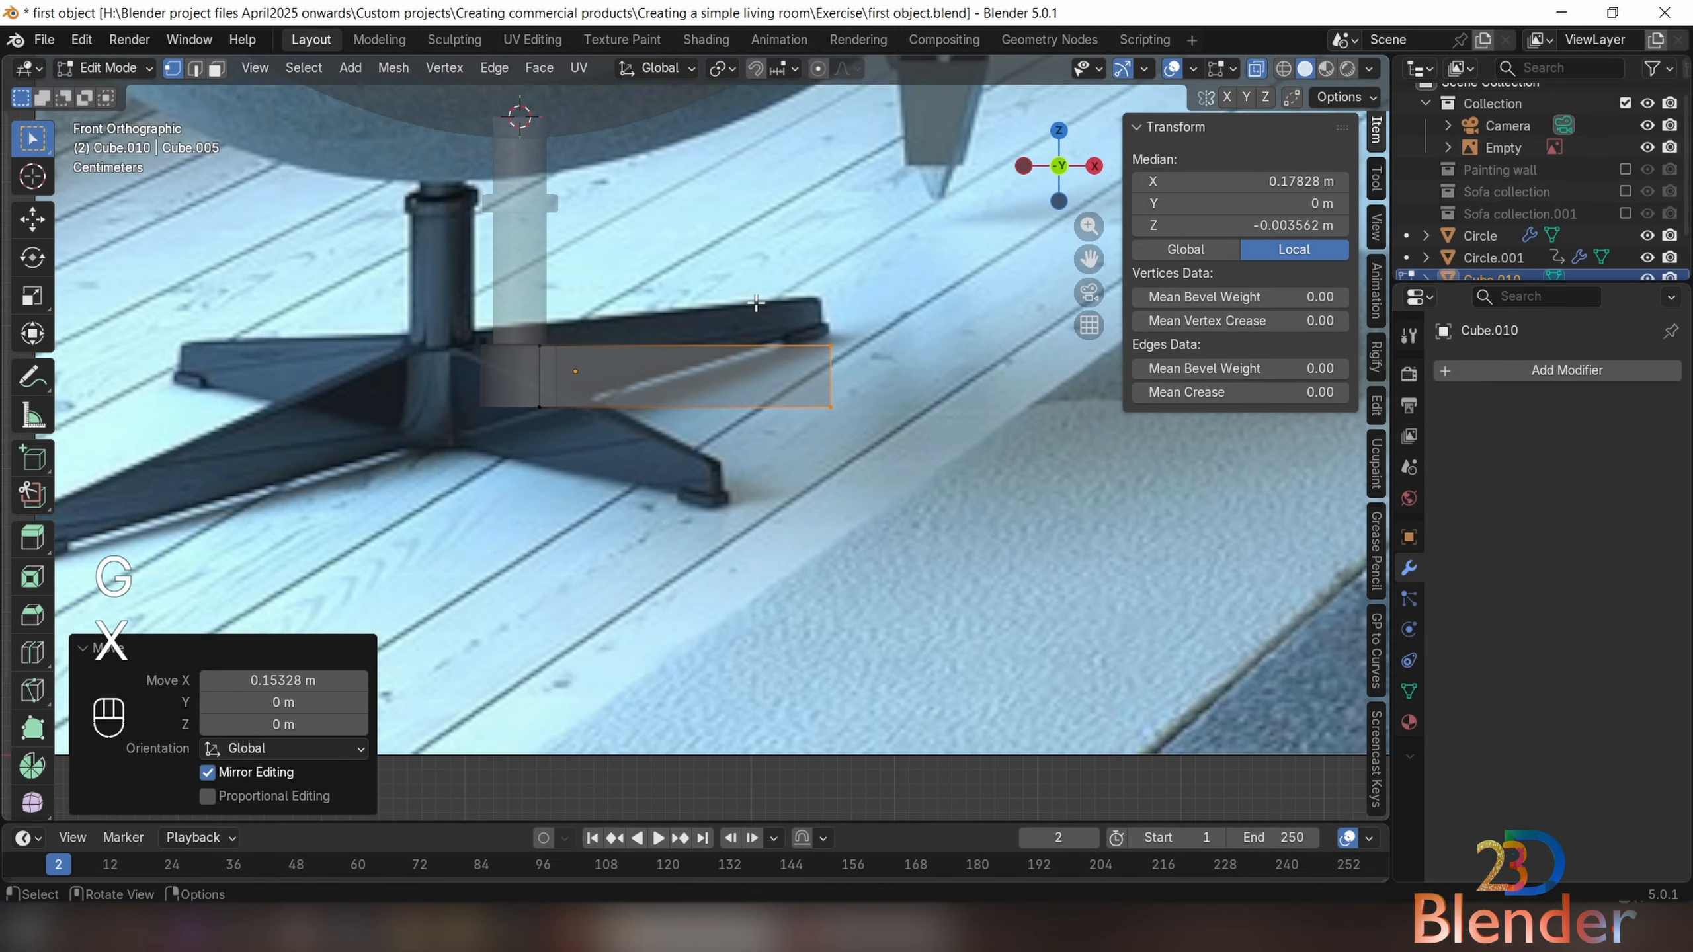
Taper the leg by sliding its outer top edge down with an Edge Slide factor of about -0.639
left_click_drag(756, 311, 757, 313)
left_click_drag(899, 378, 900, 377)
middle_click_drag(628, 410, 539, 442, "shift")
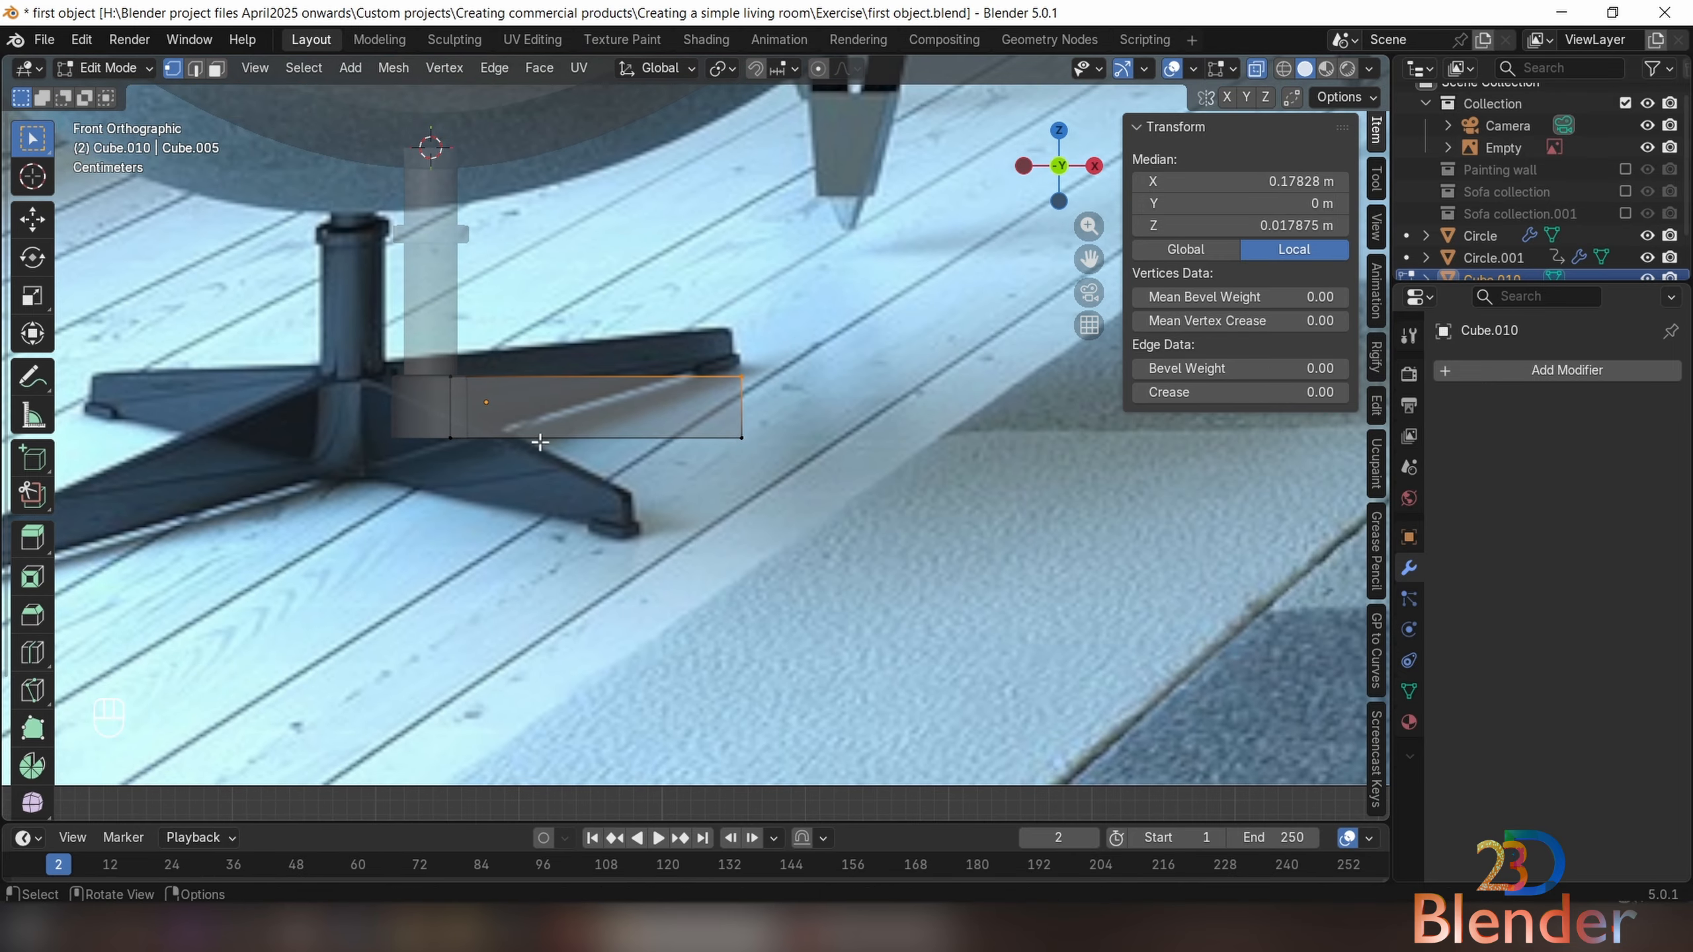
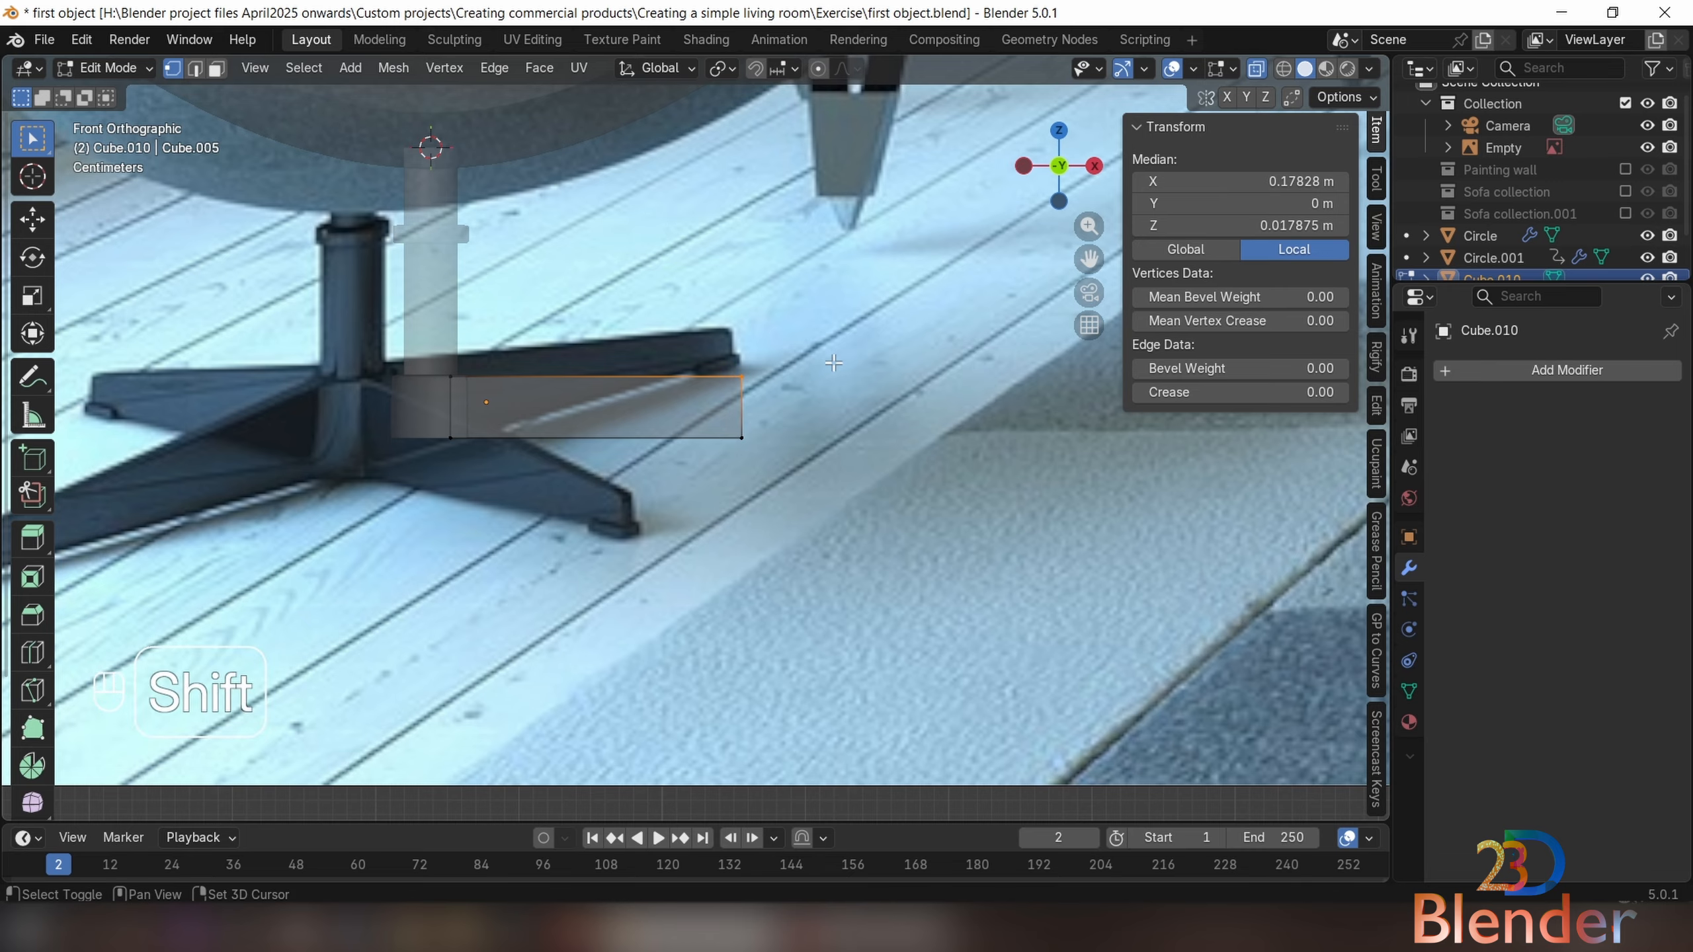
middle_click_drag(805, 338, 829, 250, "shift")
scroll(829, 250, "up", 2)
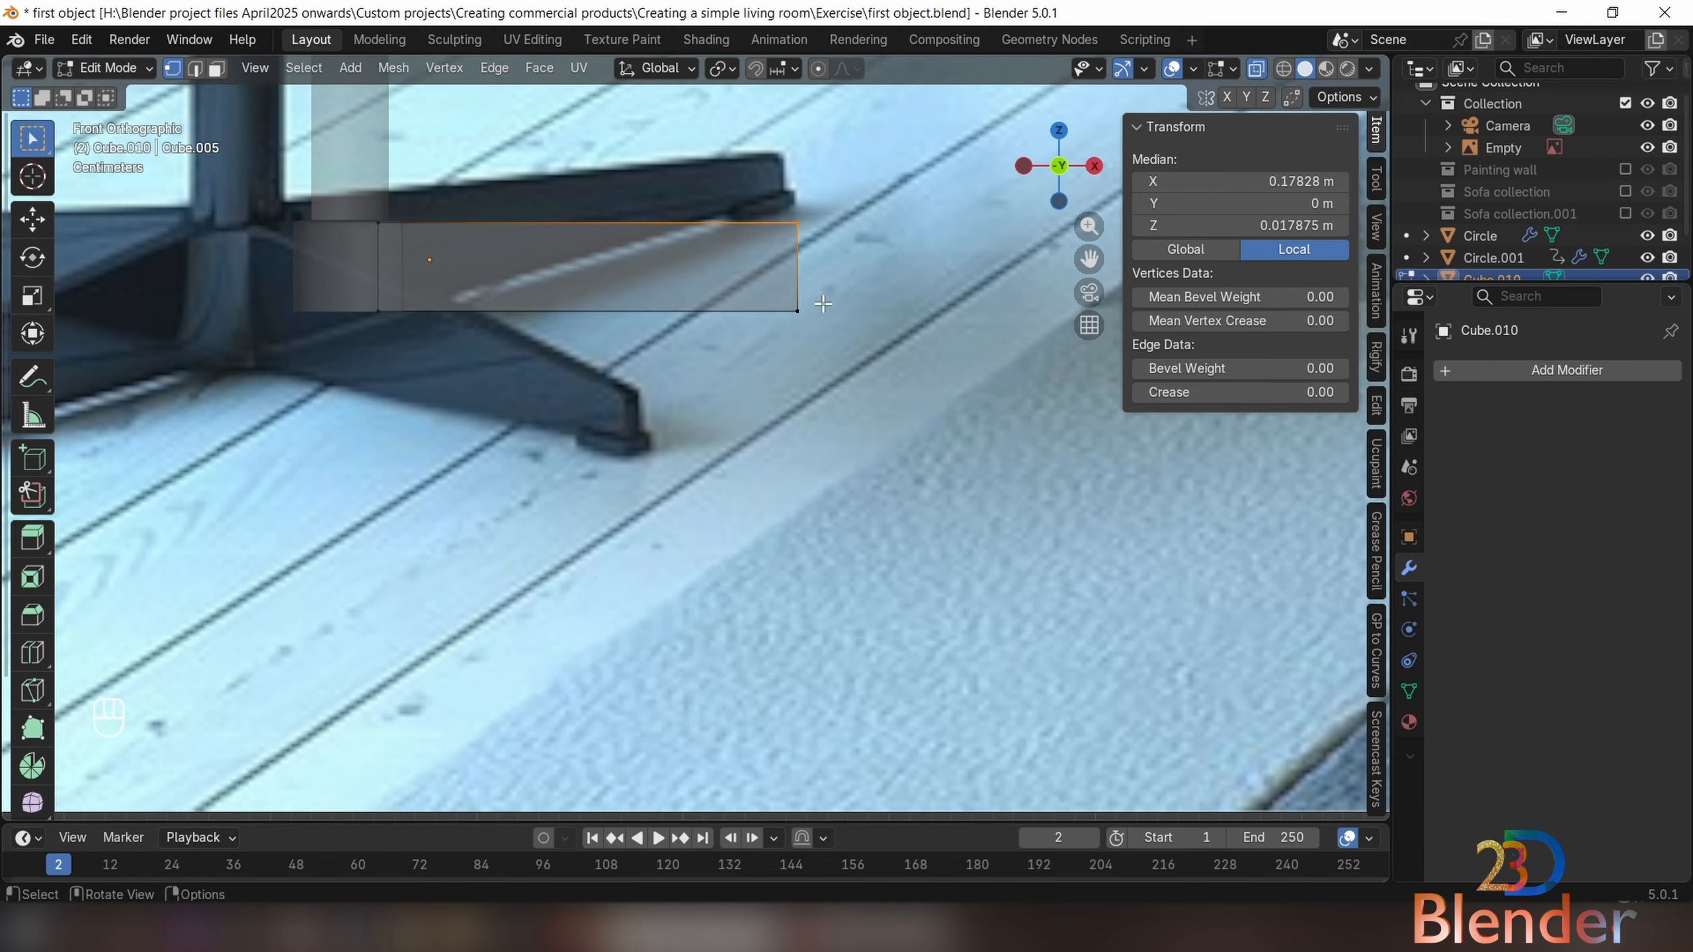
key("g")
key("g")
key("g")
key("g")
key("g")
key("g")
key("g")
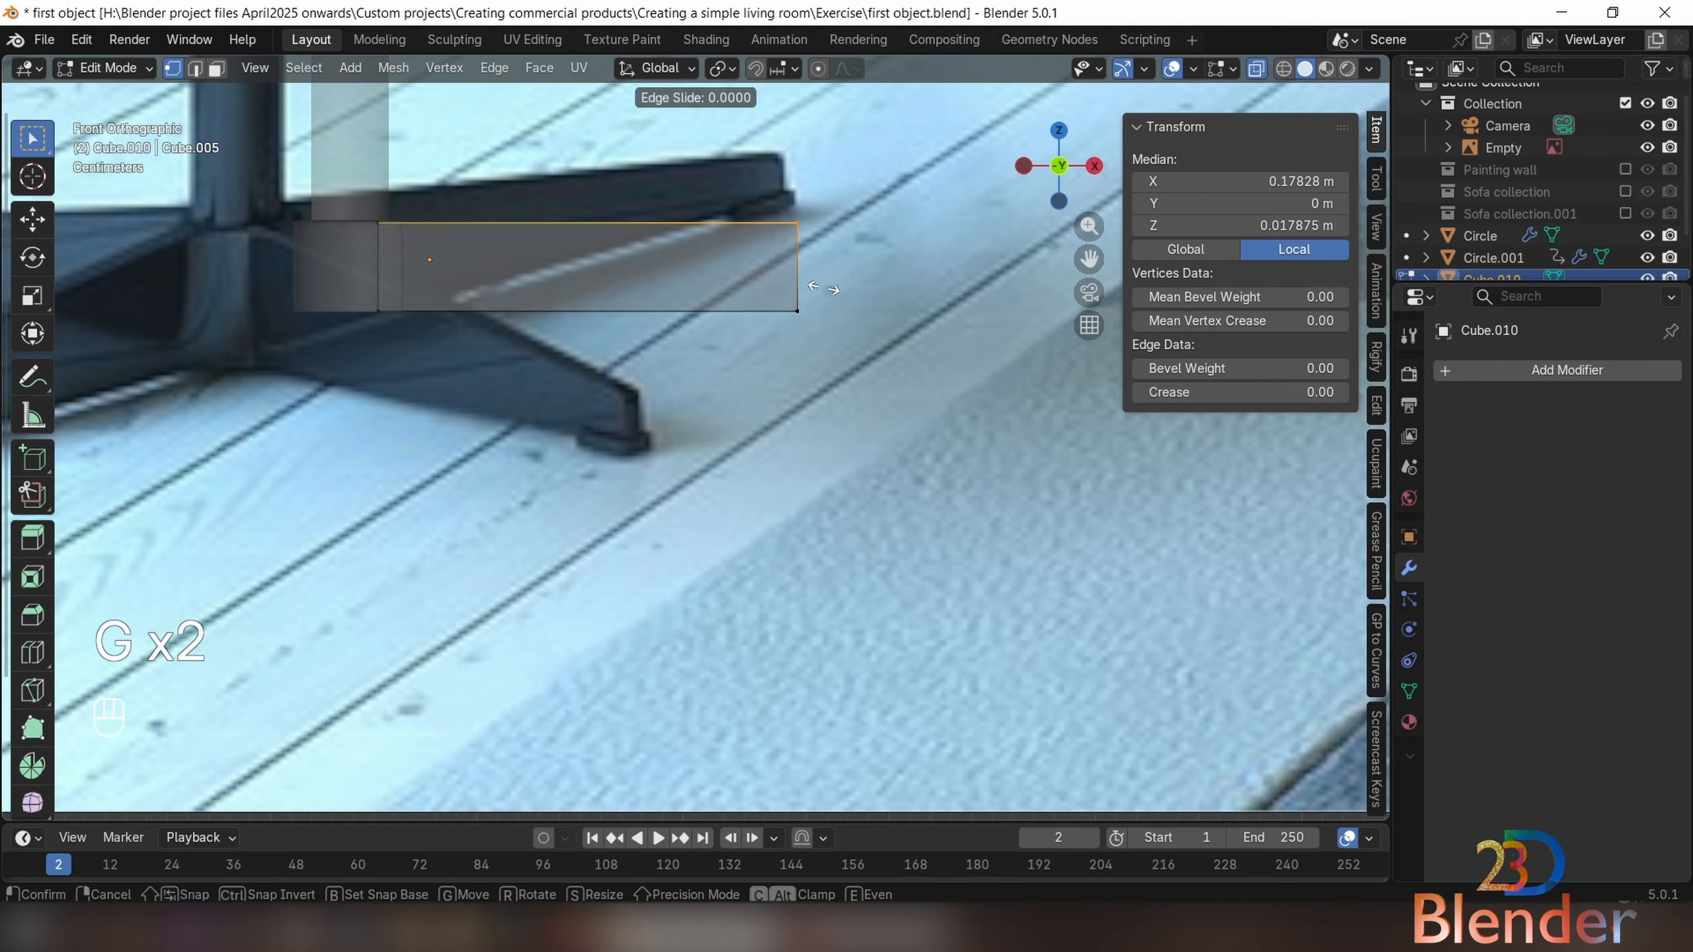
key("g")
key("g")
key("g")
key("z")
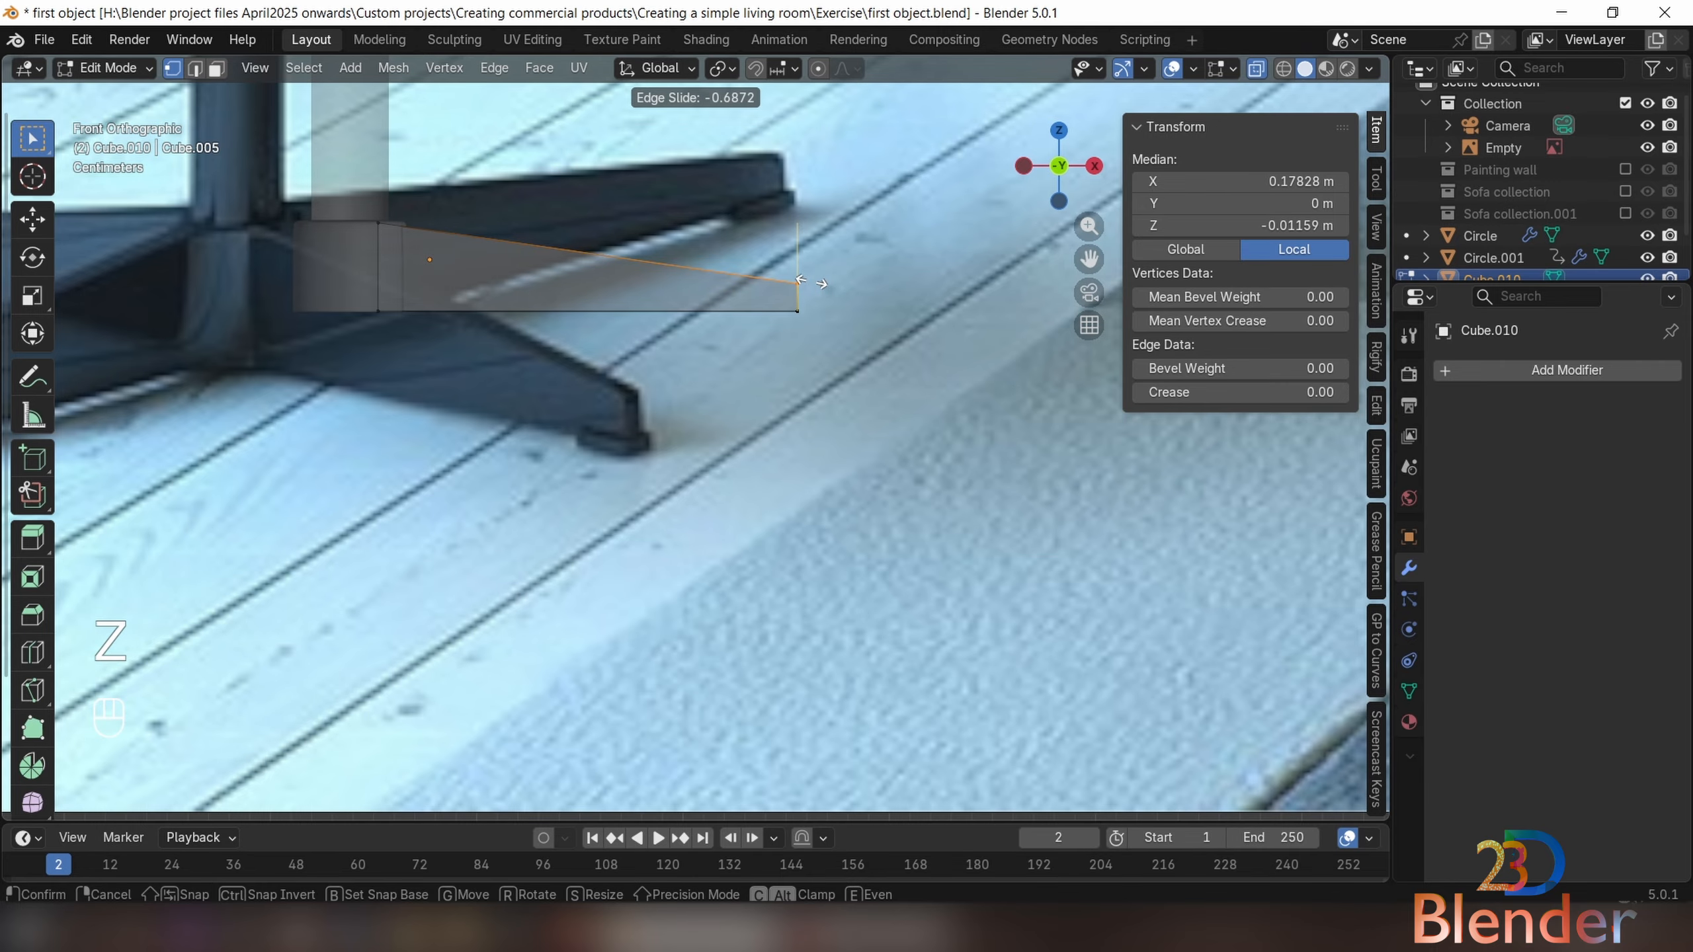
left_click(813, 234)
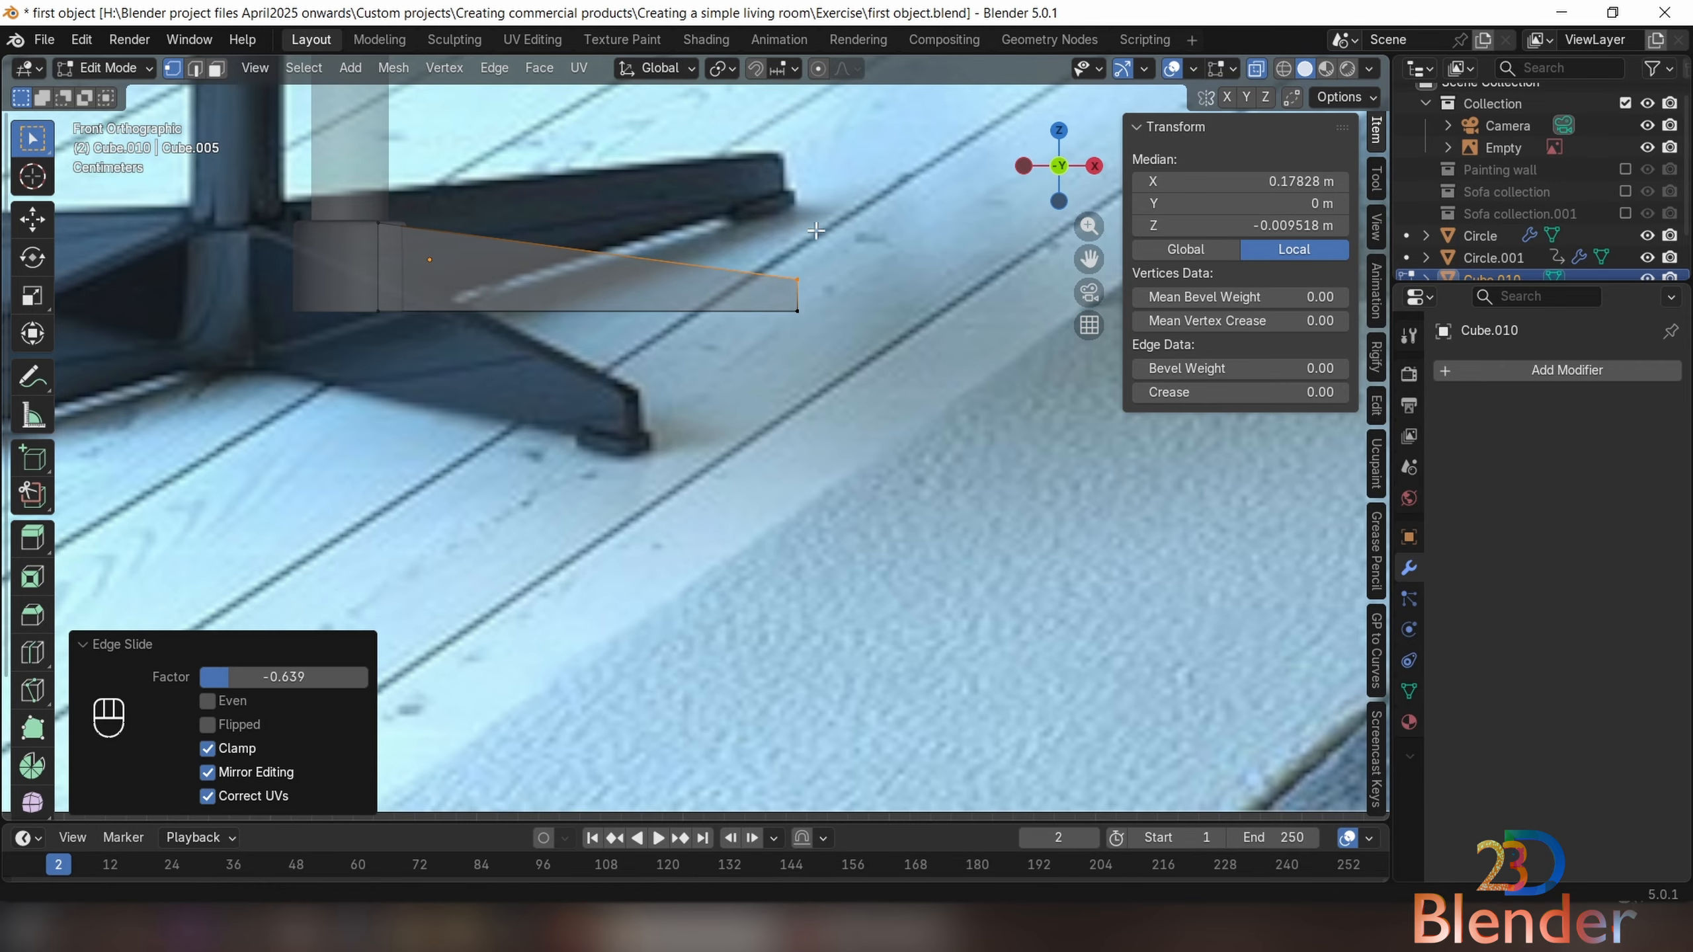
Bevel the leg's top, side and outer end edges with a width of about 0.001 m and 2 segments
middle_click_drag(814, 234, 909, 290)
key("Tab")
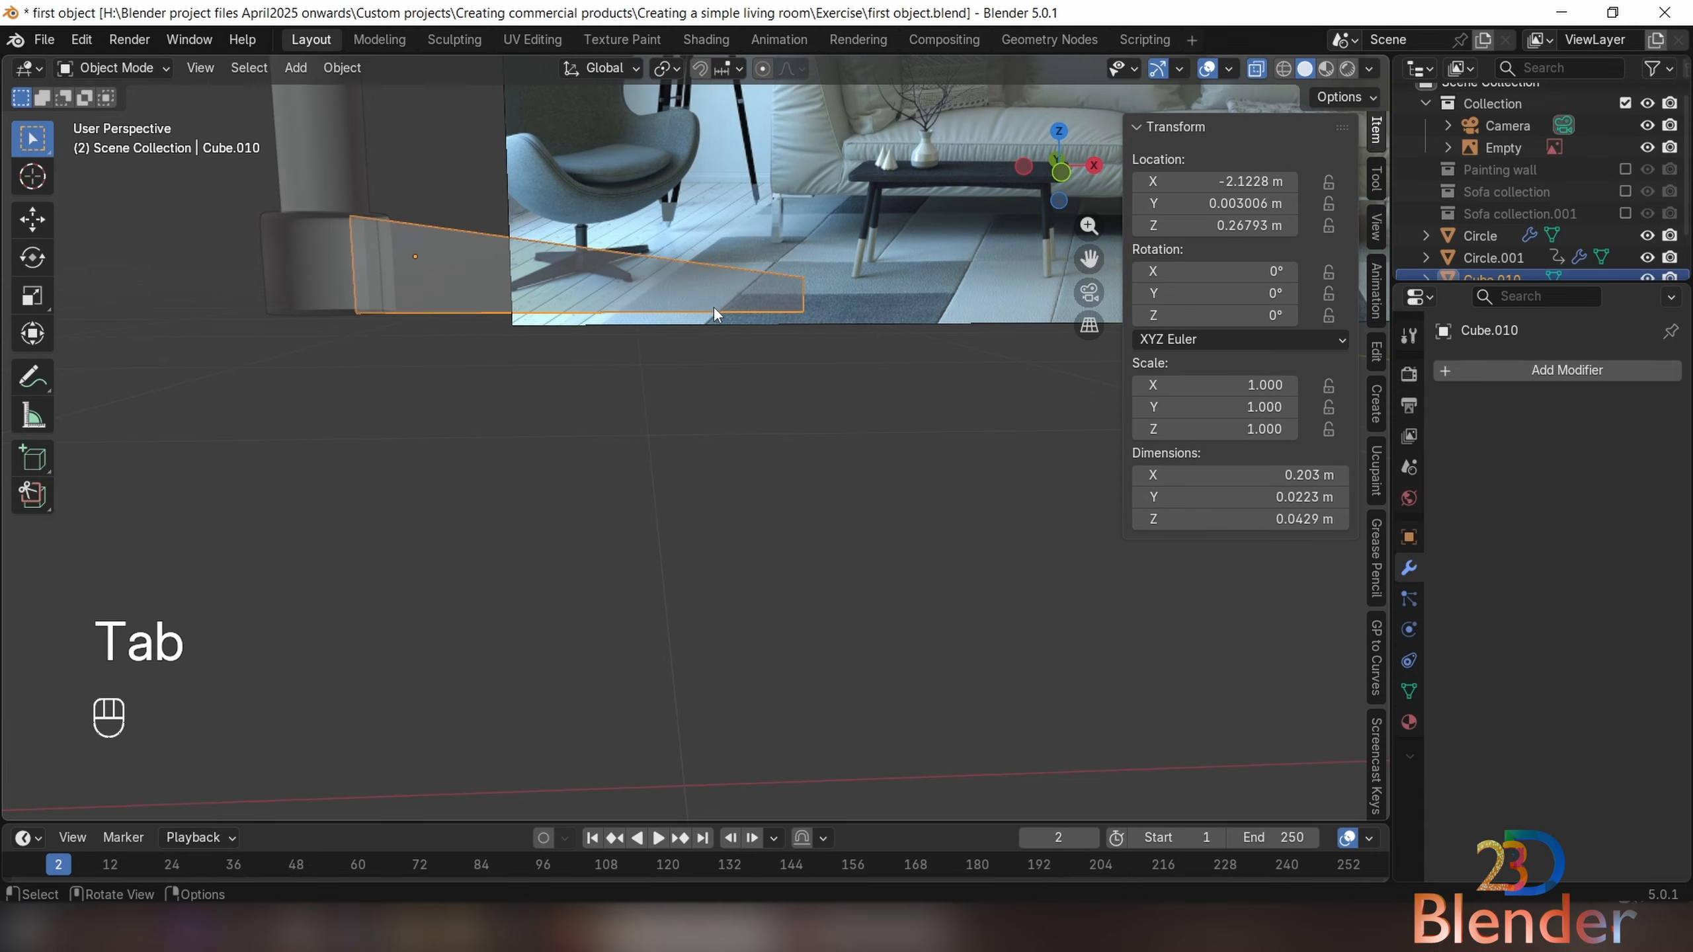
middle_click_drag(714, 307, 844, 446)
key("Tab")
key("ctrl+r")
right_click(688, 306)
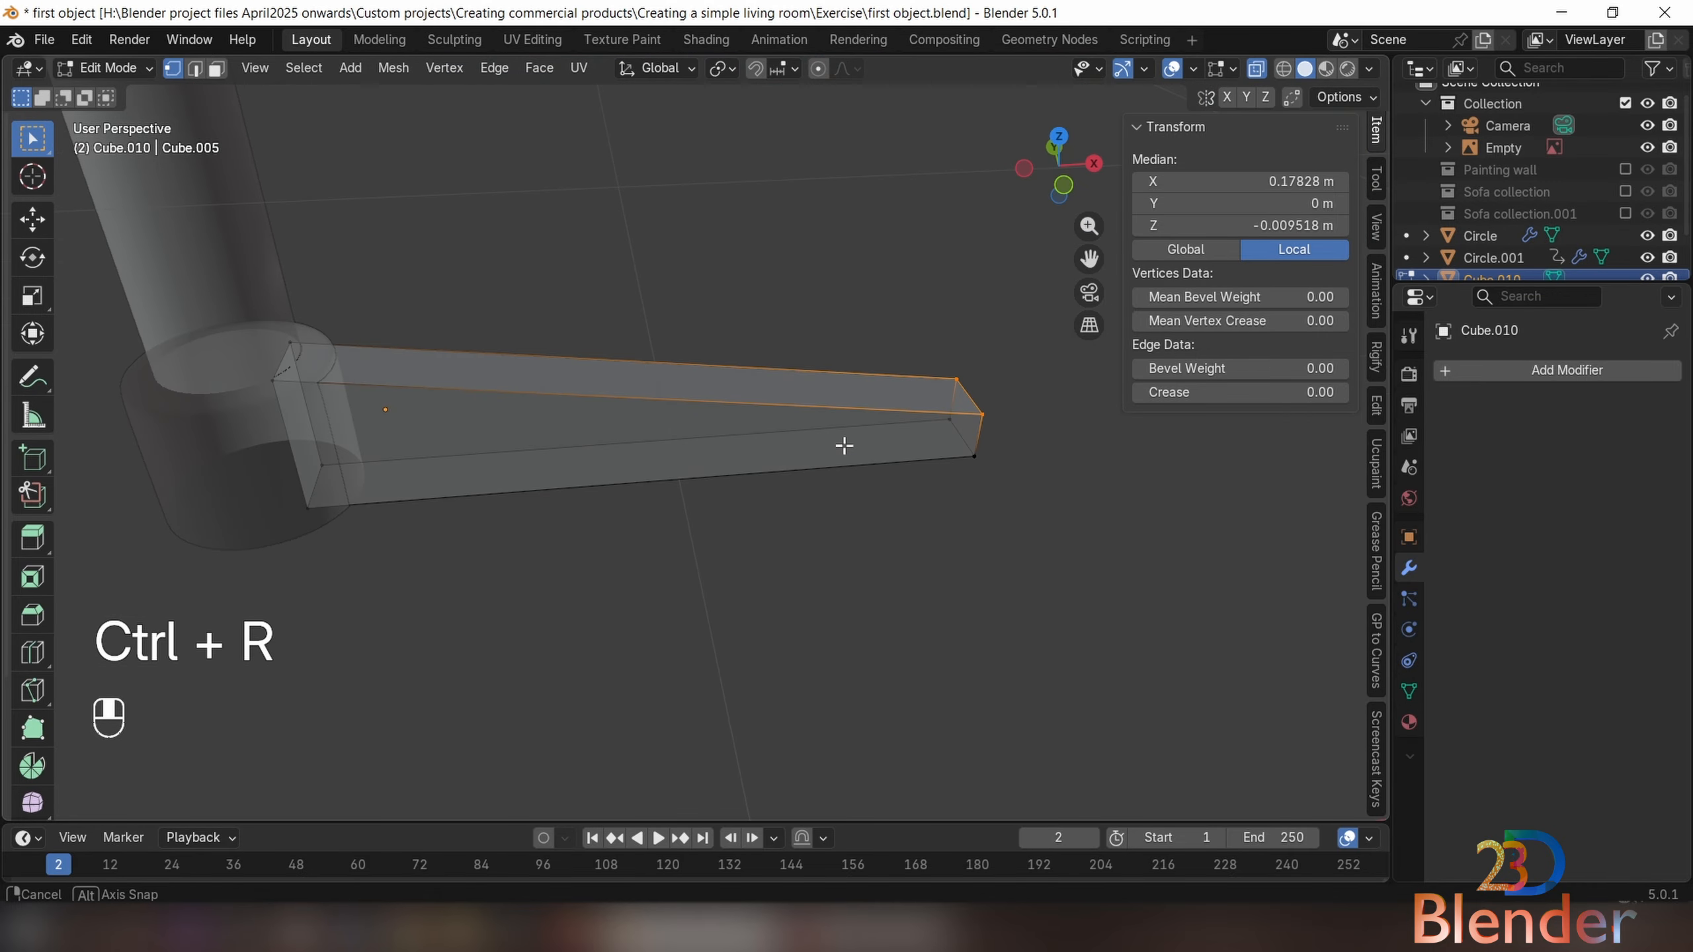
left_click(684, 401, "alt")
left_click(751, 379, "alt")
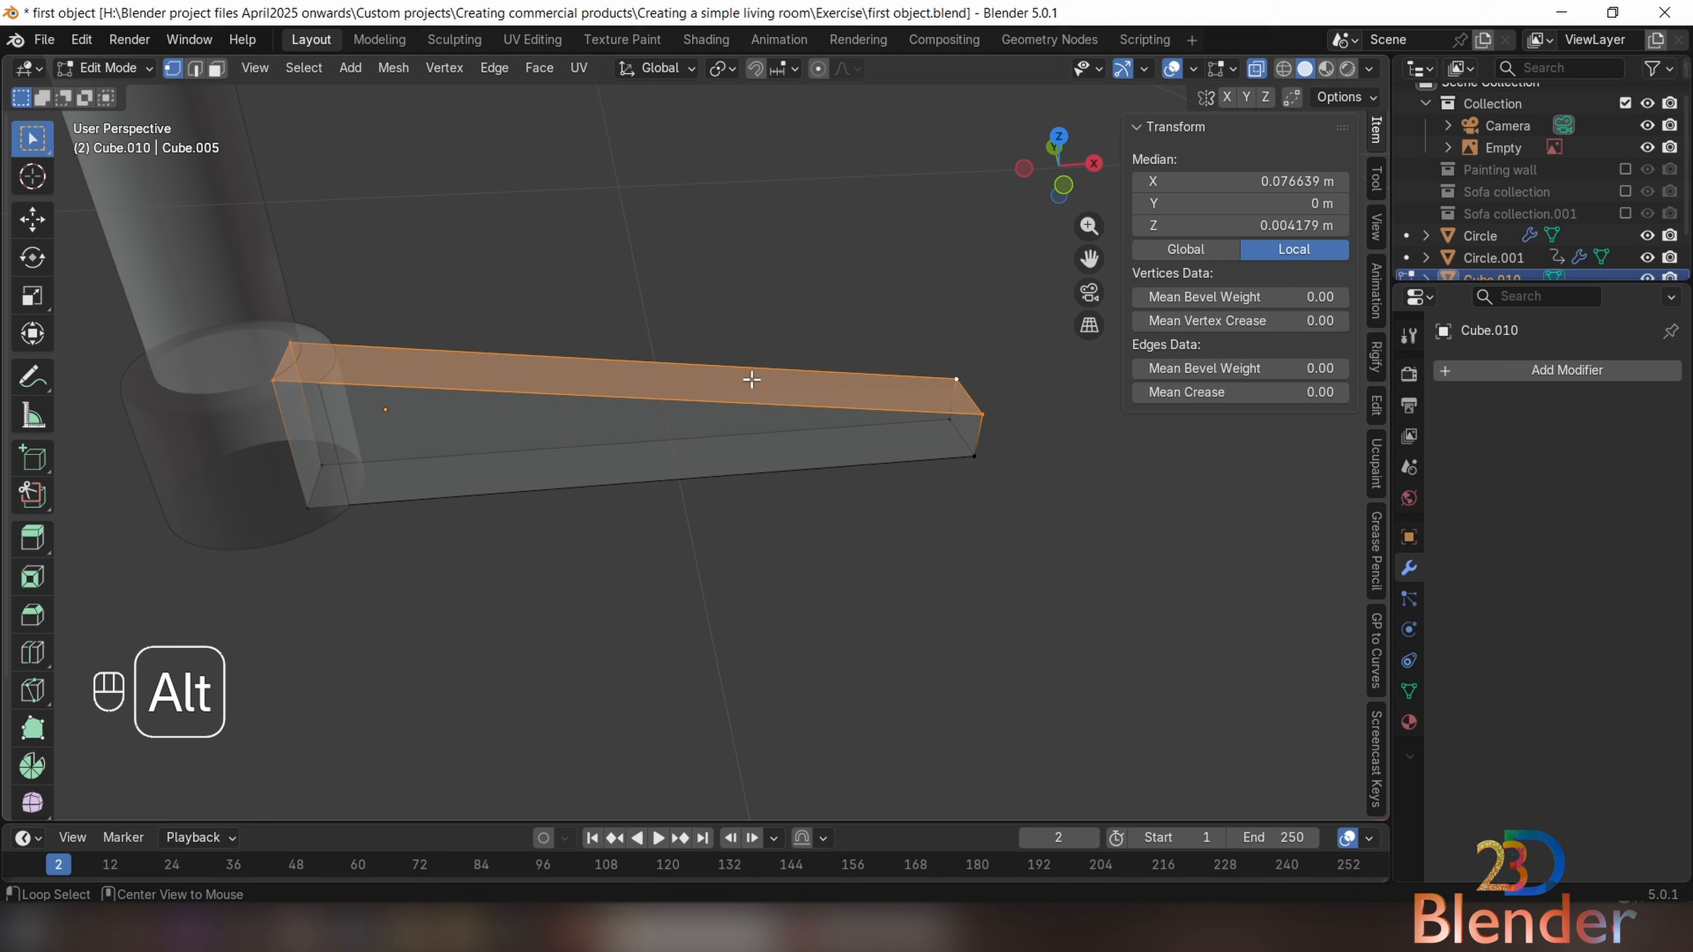
left_click(495, 491, "alt+shift")
middle_click_drag(355, 480, 454, 369)
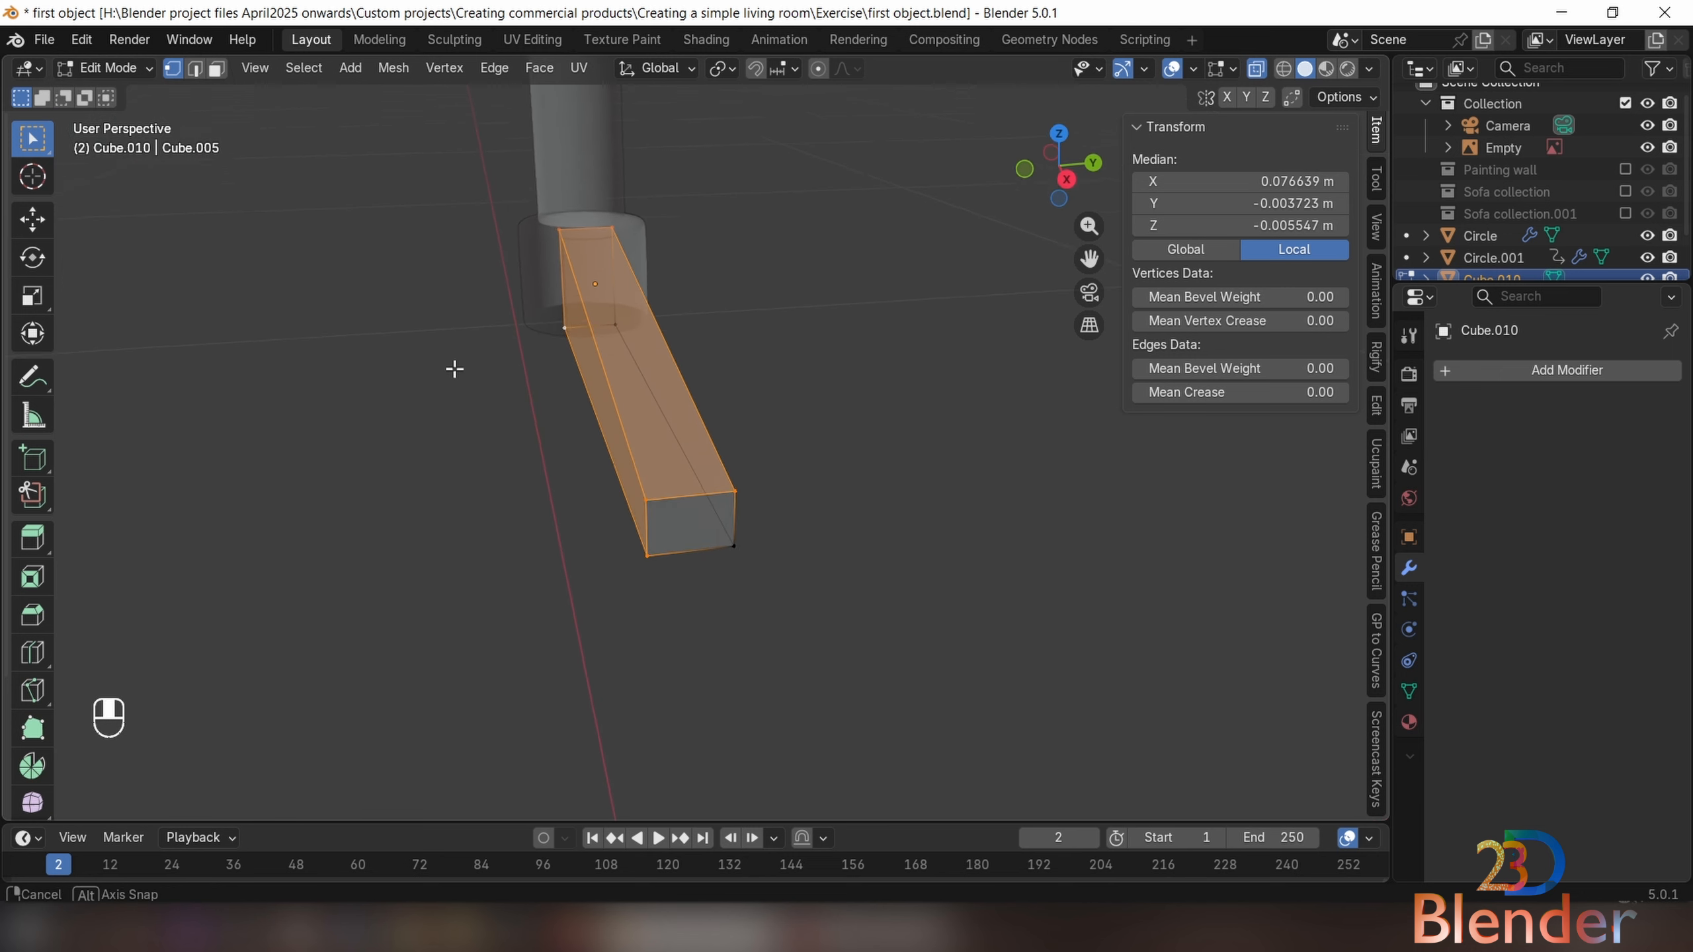
left_click(741, 500, "alt+shift")
middle_click_drag(741, 502, 688, 503)
key("ctrl+b")
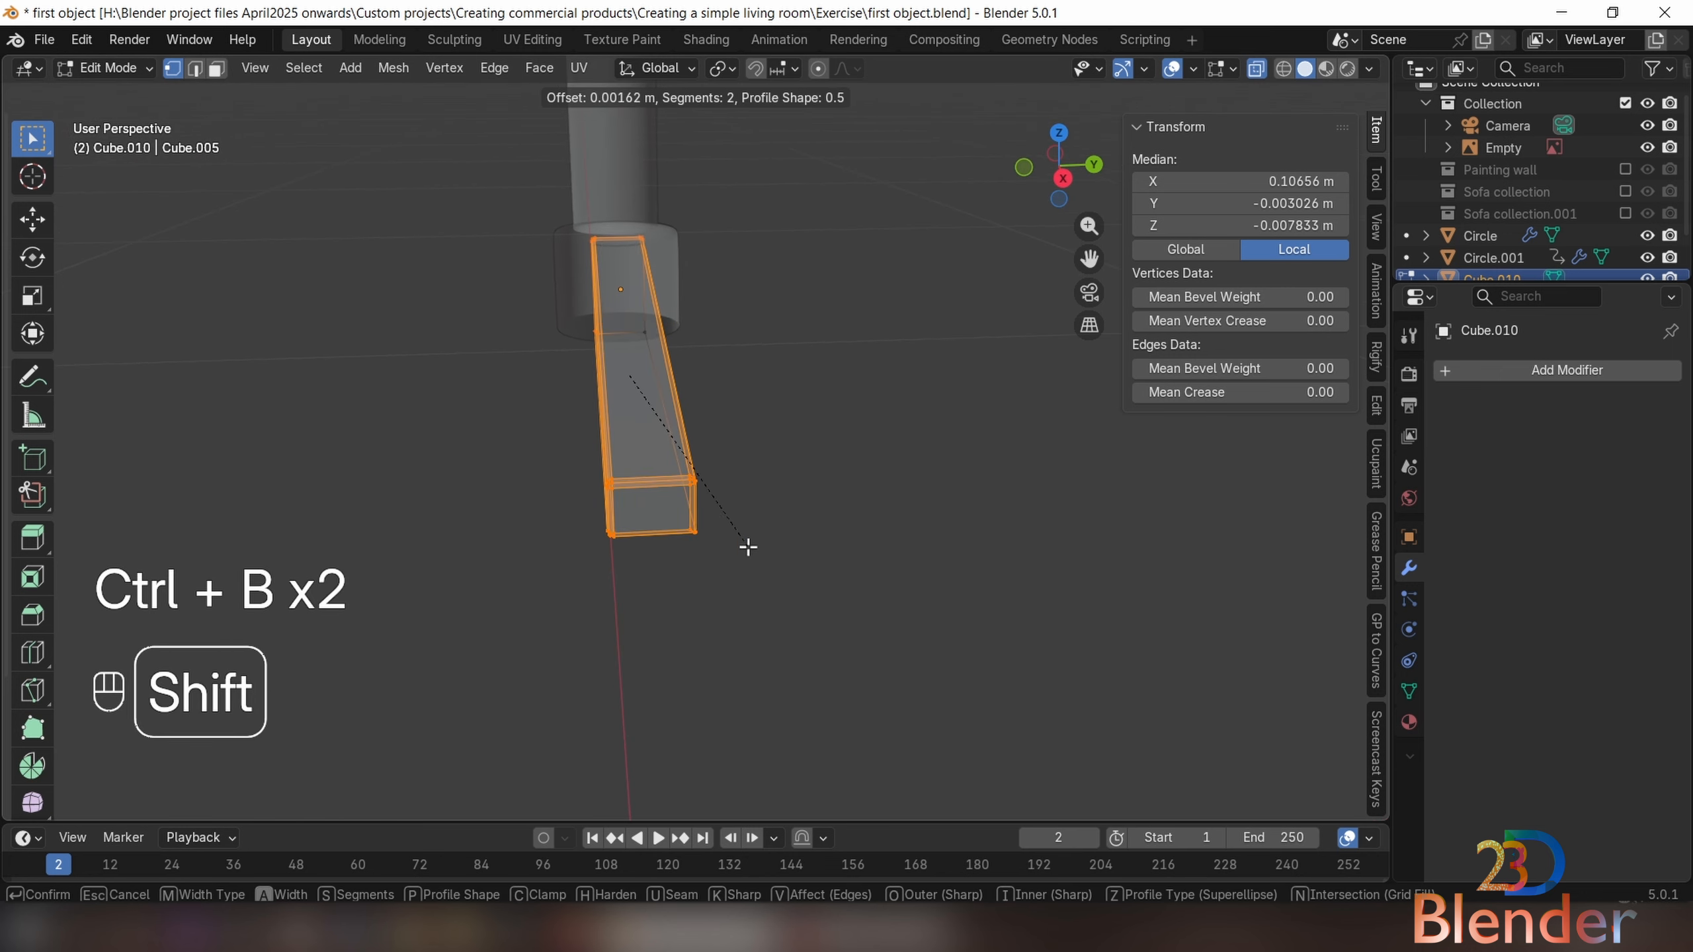
left_click(738, 531)
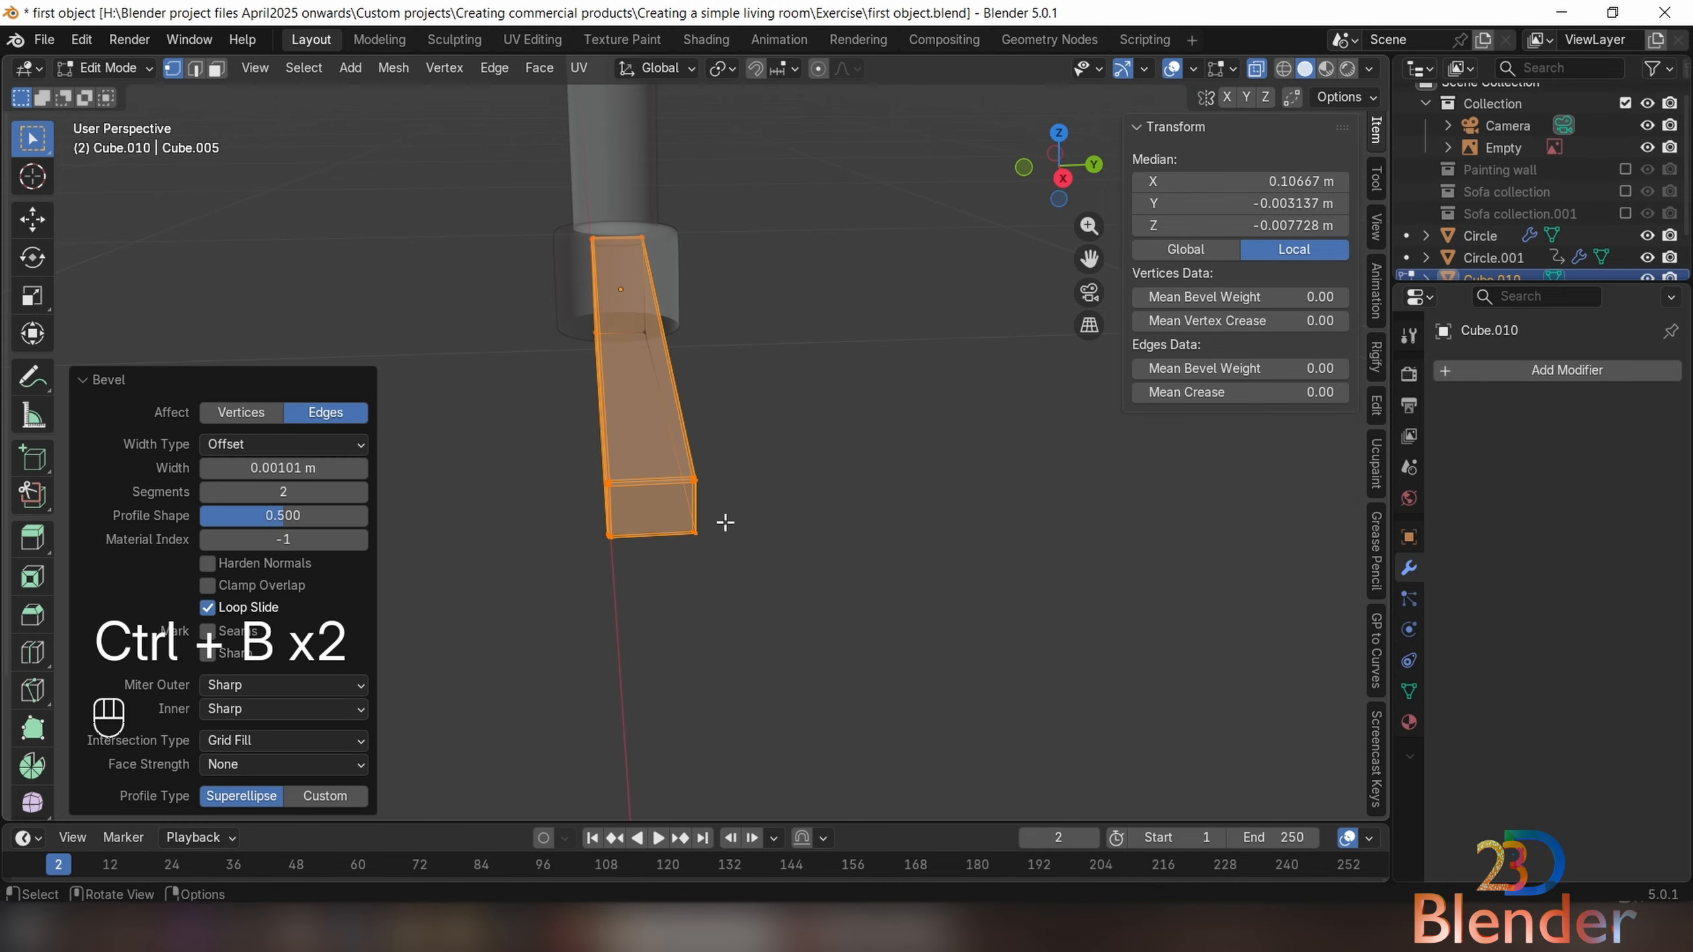
Add a Subdivision Surface modifier to the leg
key("Tab")
middle_click_drag(725, 521, 887, 493)
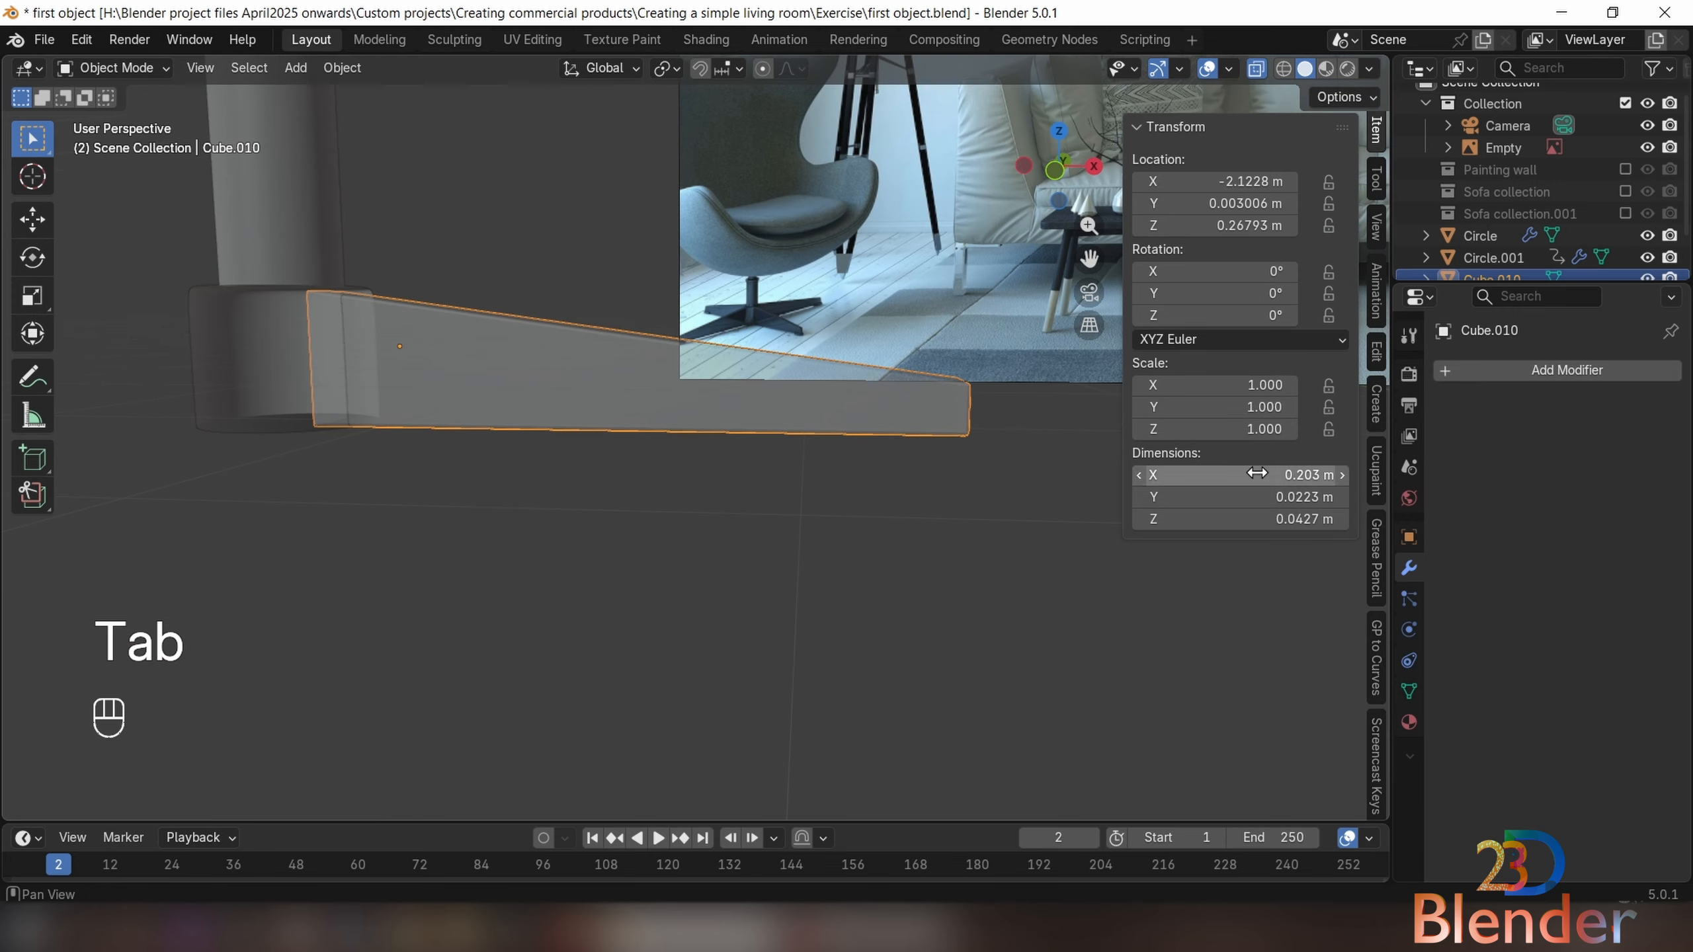
left_click(1520, 376)
left_click(1521, 378)
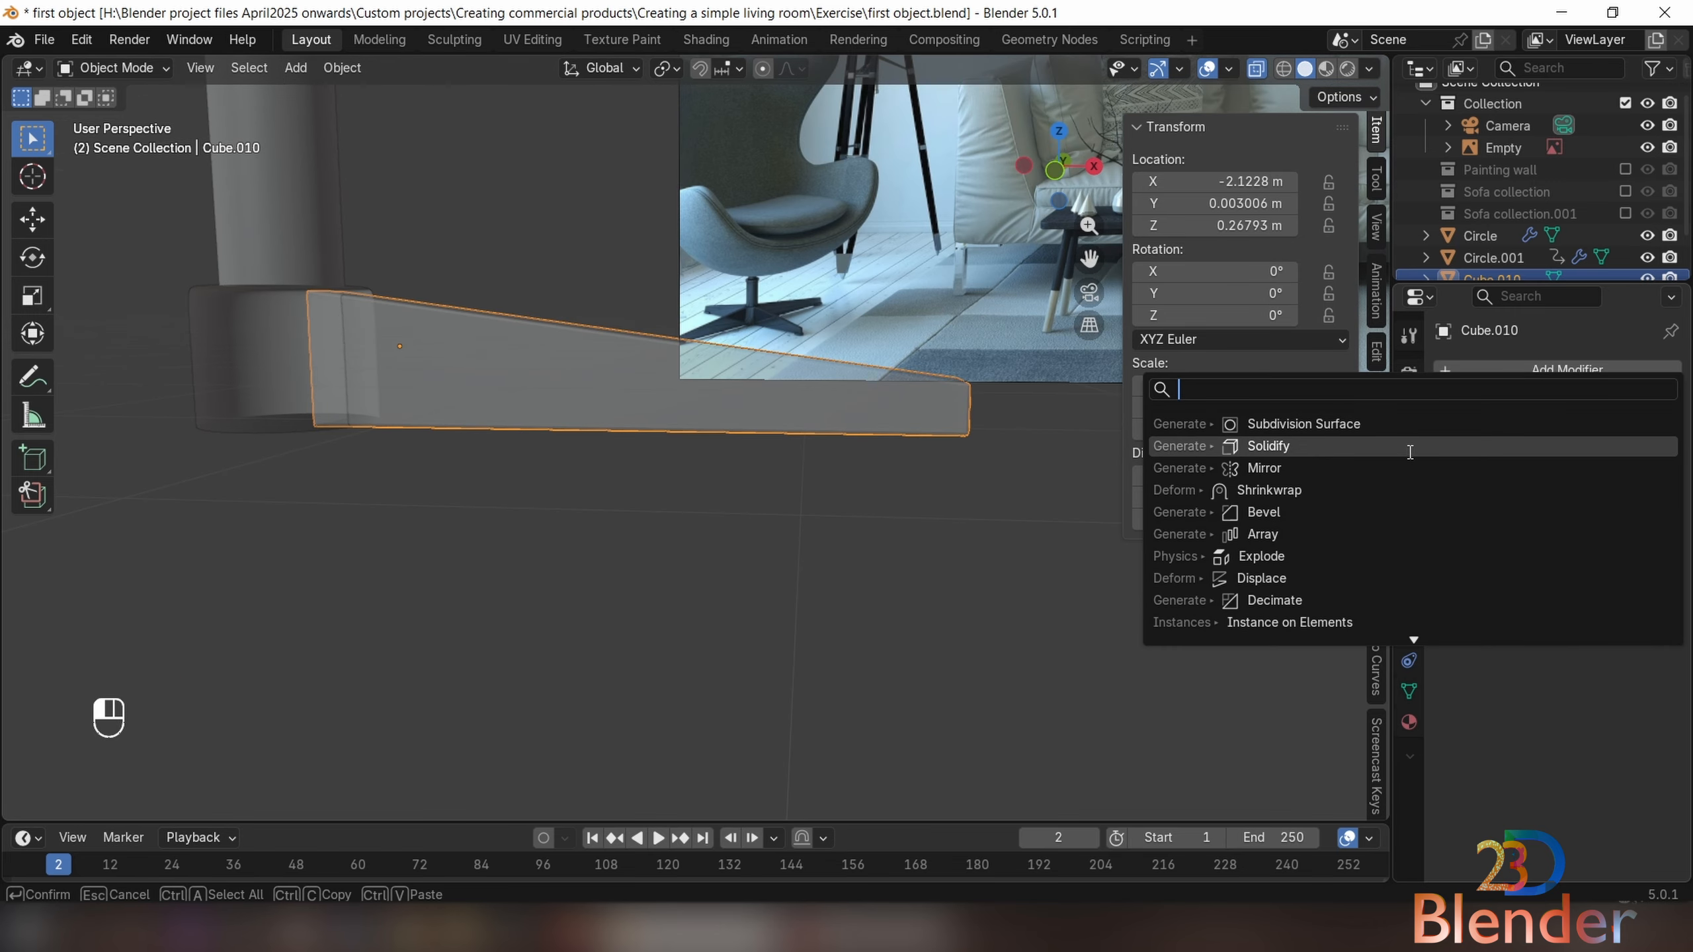
left_click(1410, 430)
middle_click_drag(897, 452, 910, 484)
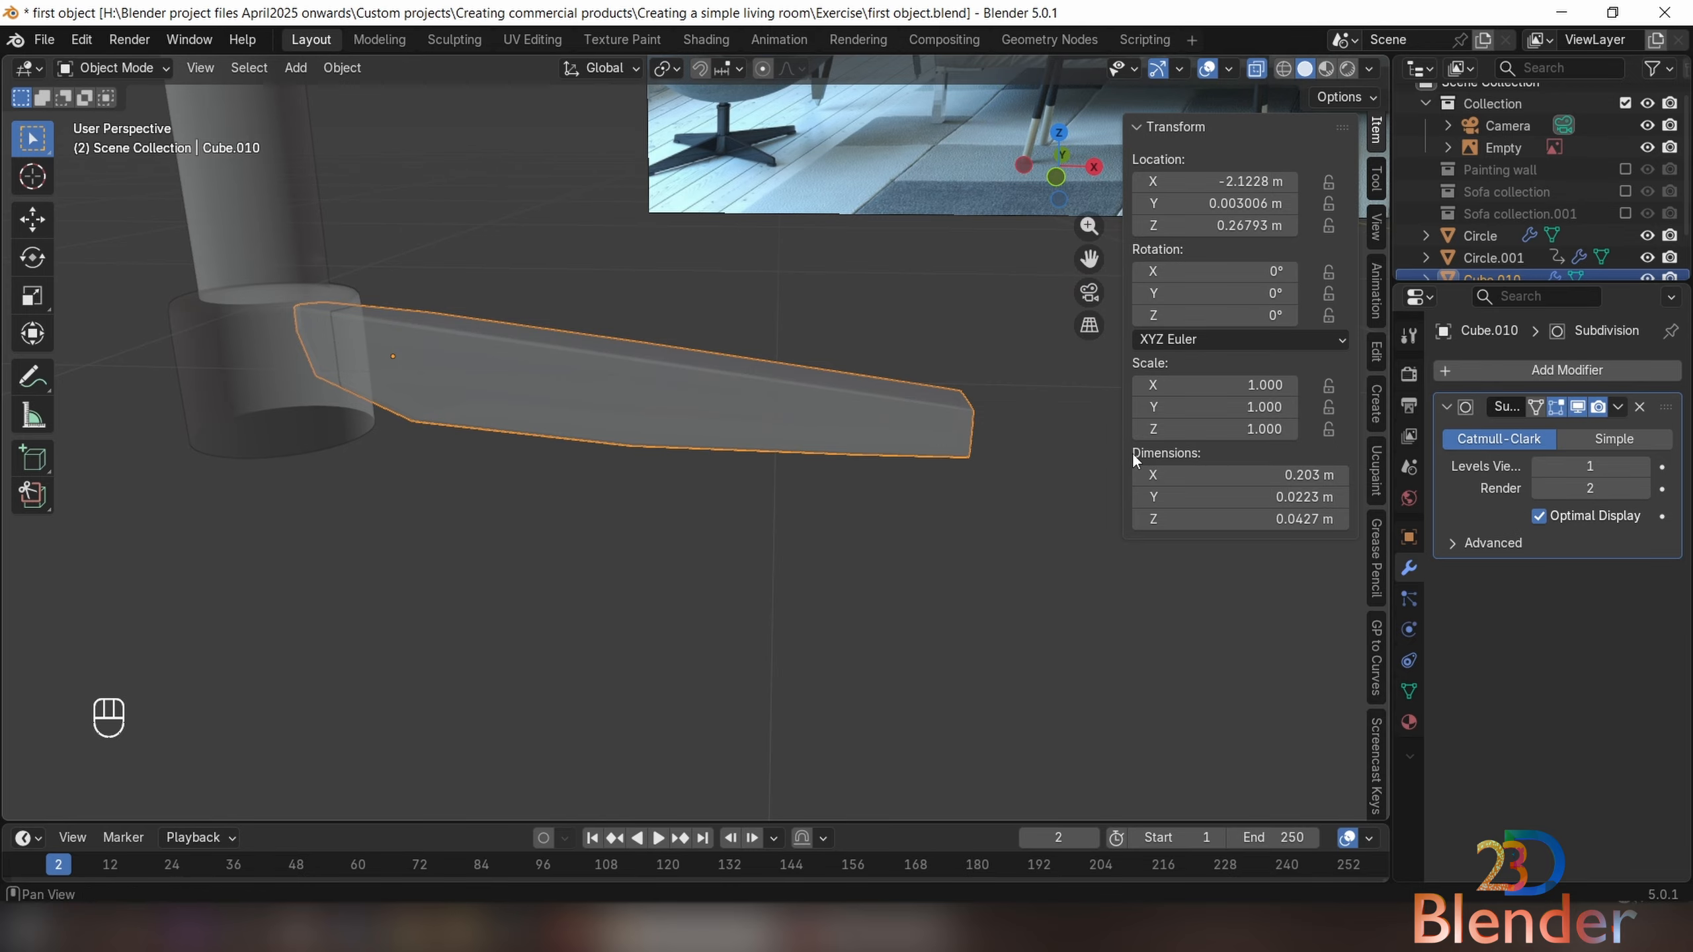
Insert 6 evenly spaced loop cuts along the leg's length without sliding them
key("Tab")
key("ctrl+r")
scroll(453, 375, "up", 5)
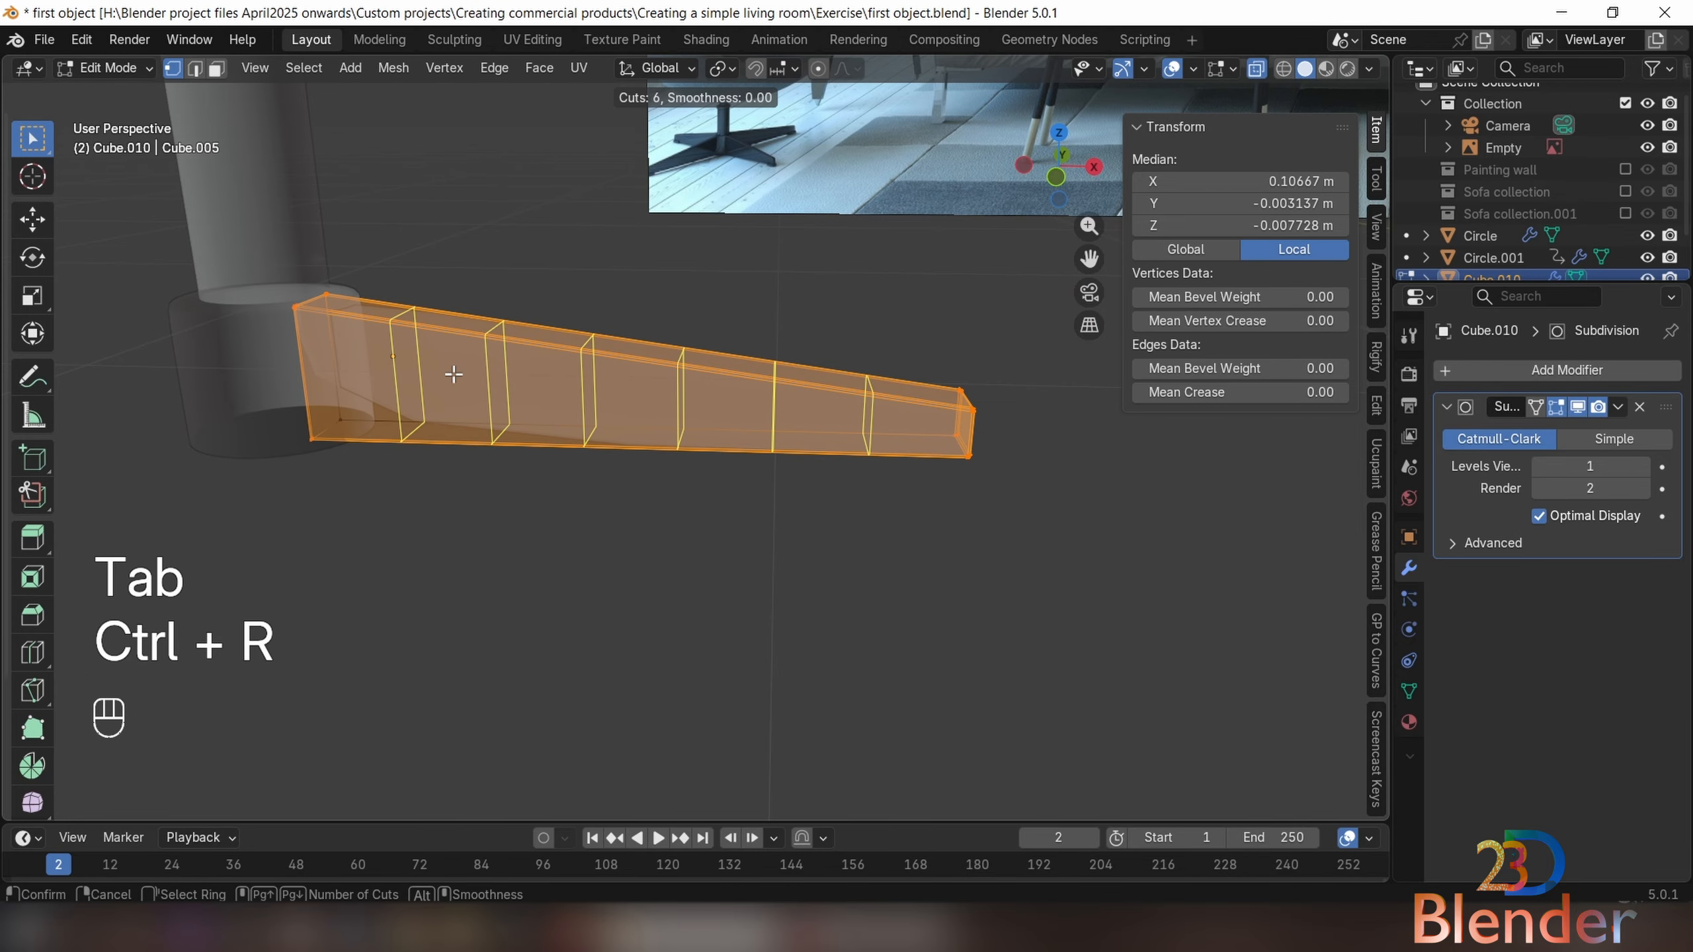
left_click(453, 375)
right_click(453, 375)
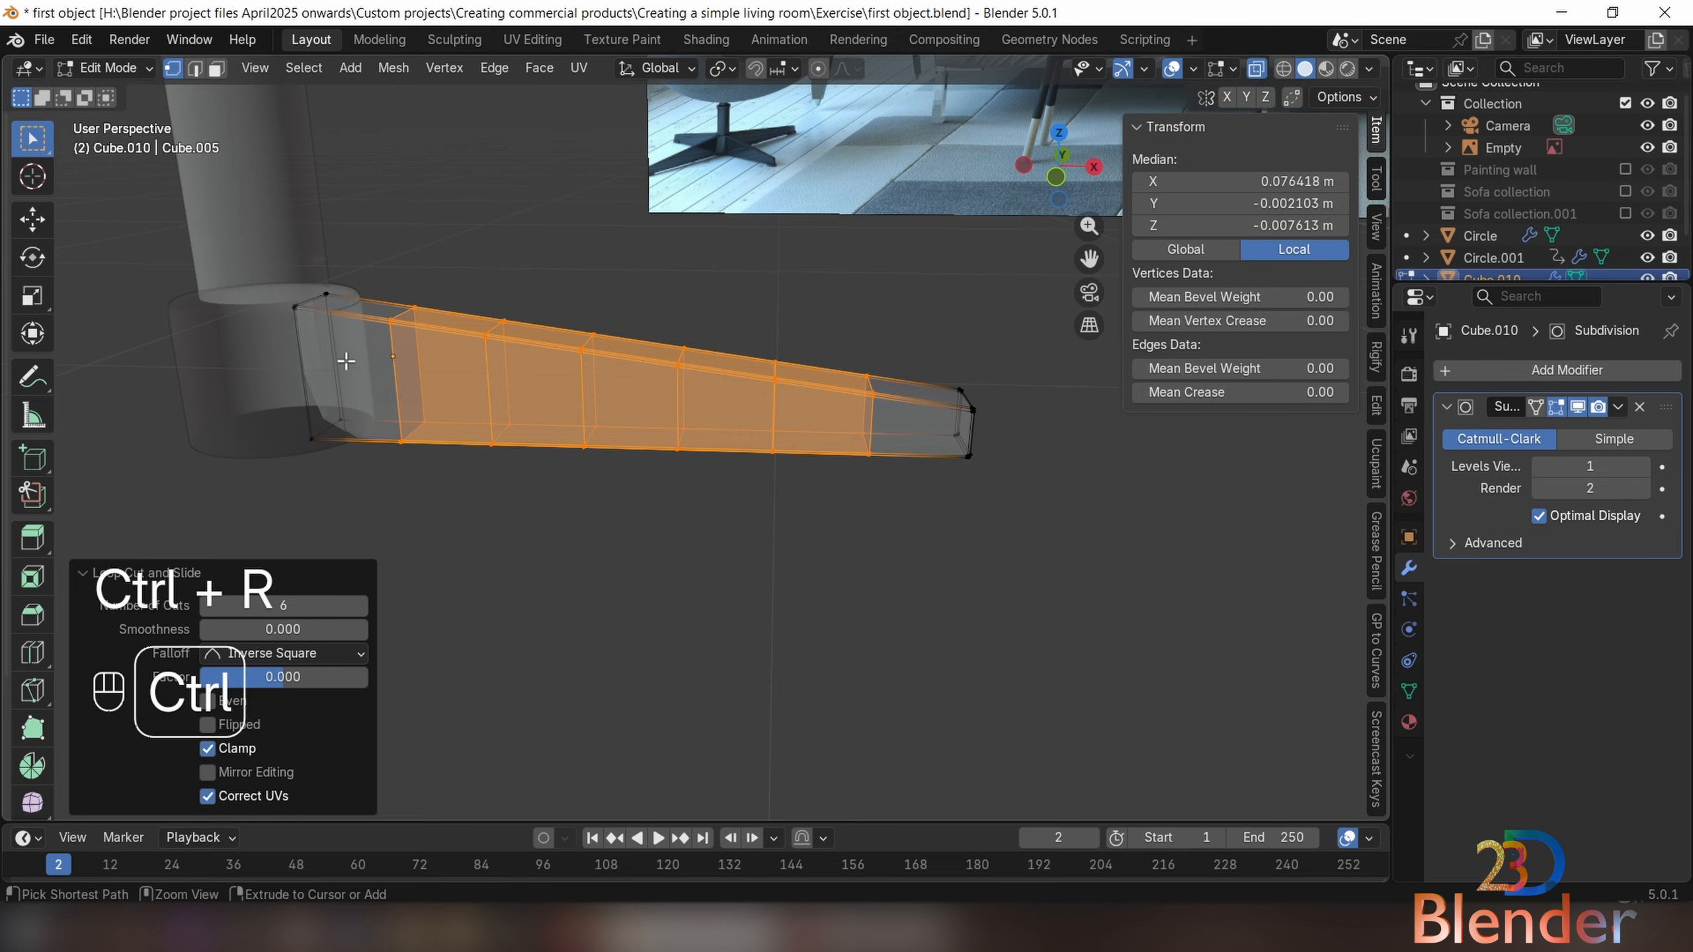
Add lengthwise edge loops near the leg's top and bottom, at factors of about -0.886 and 0.940, and turn off X-ray in Object Mode
key("ctrl+r")
left_click(439, 390)
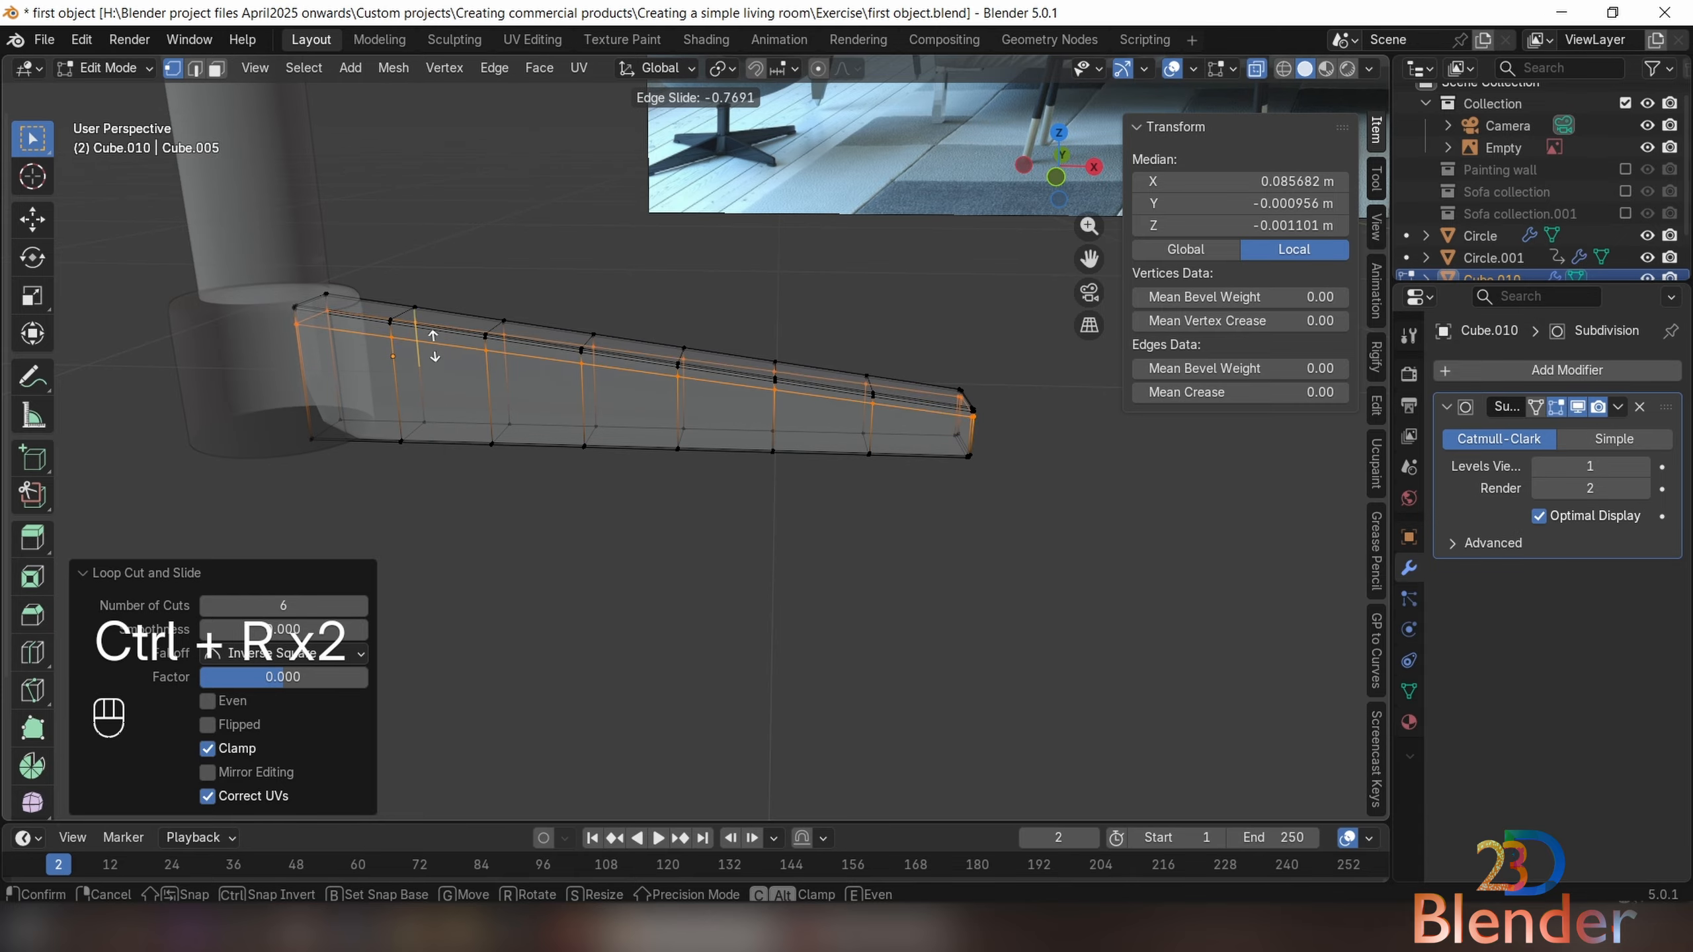
left_click(398, 388)
key("ctrl+r")
left_click(398, 389)
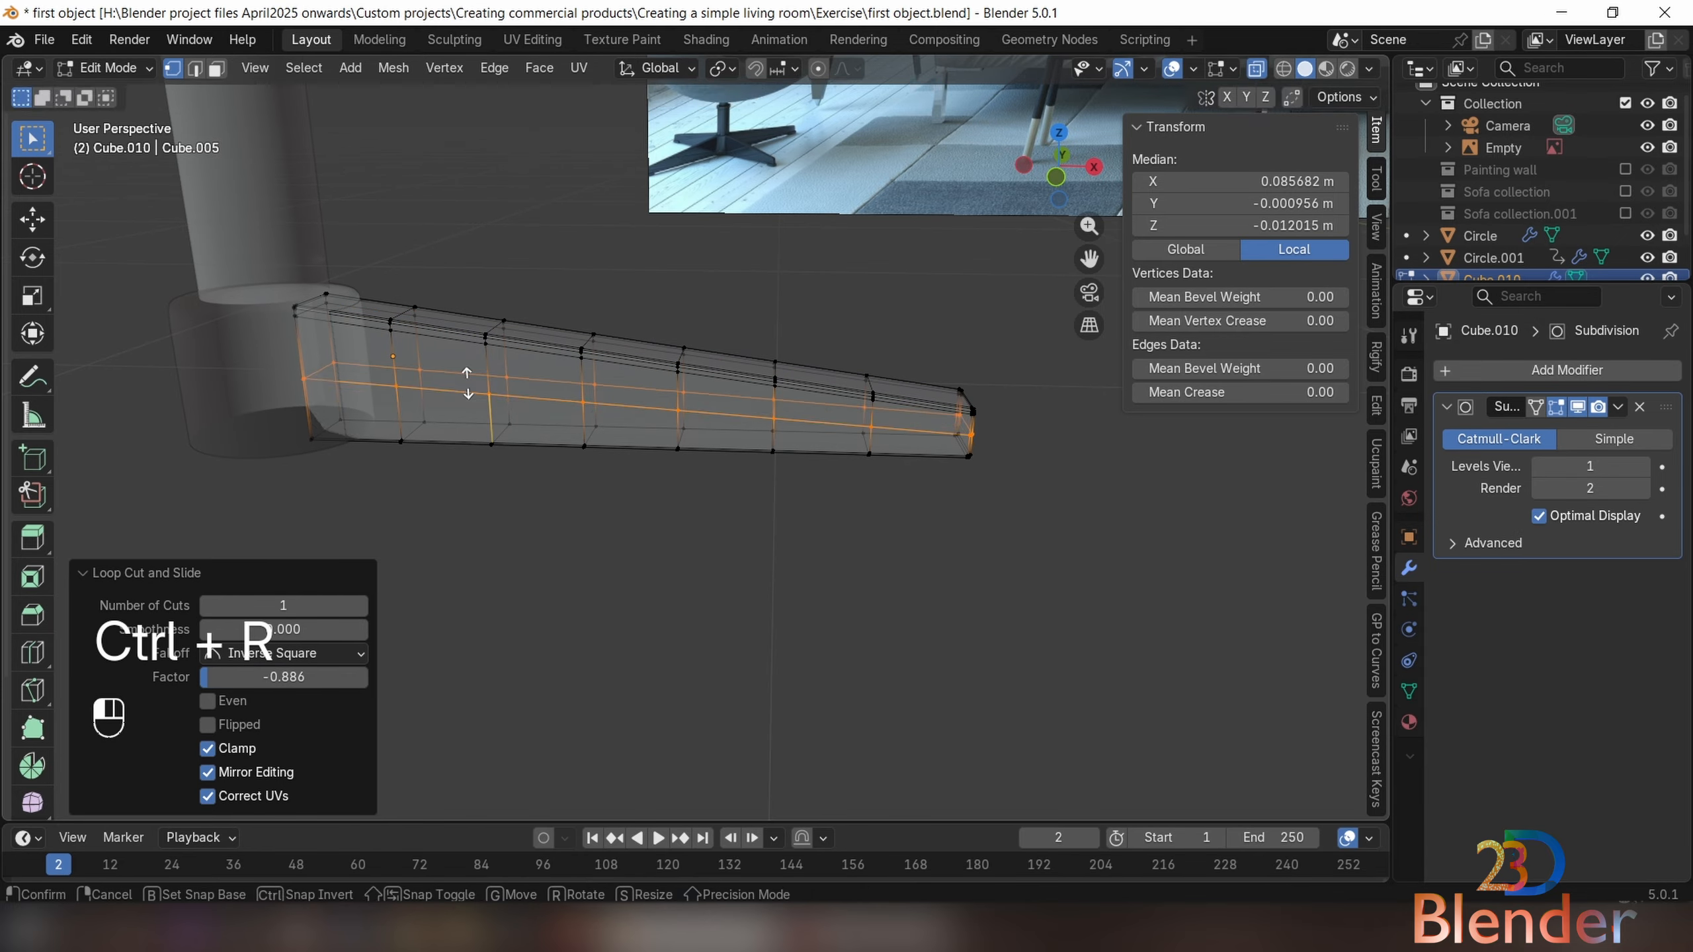
left_click(478, 424)
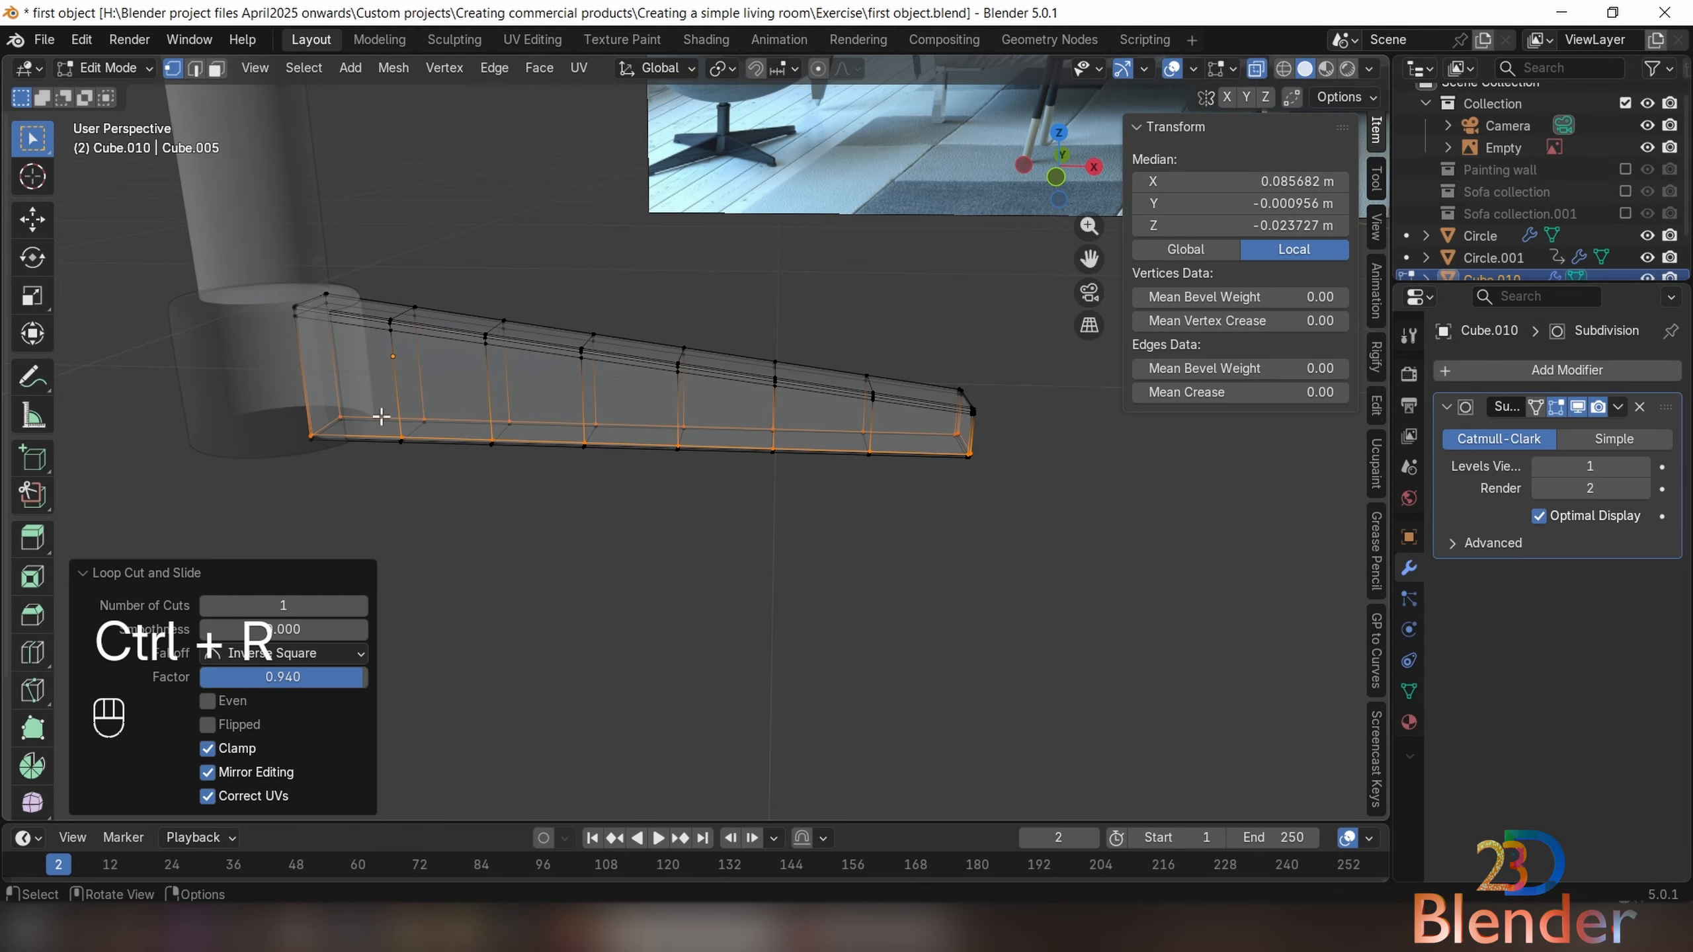
key("Tab")
key("alt+z")
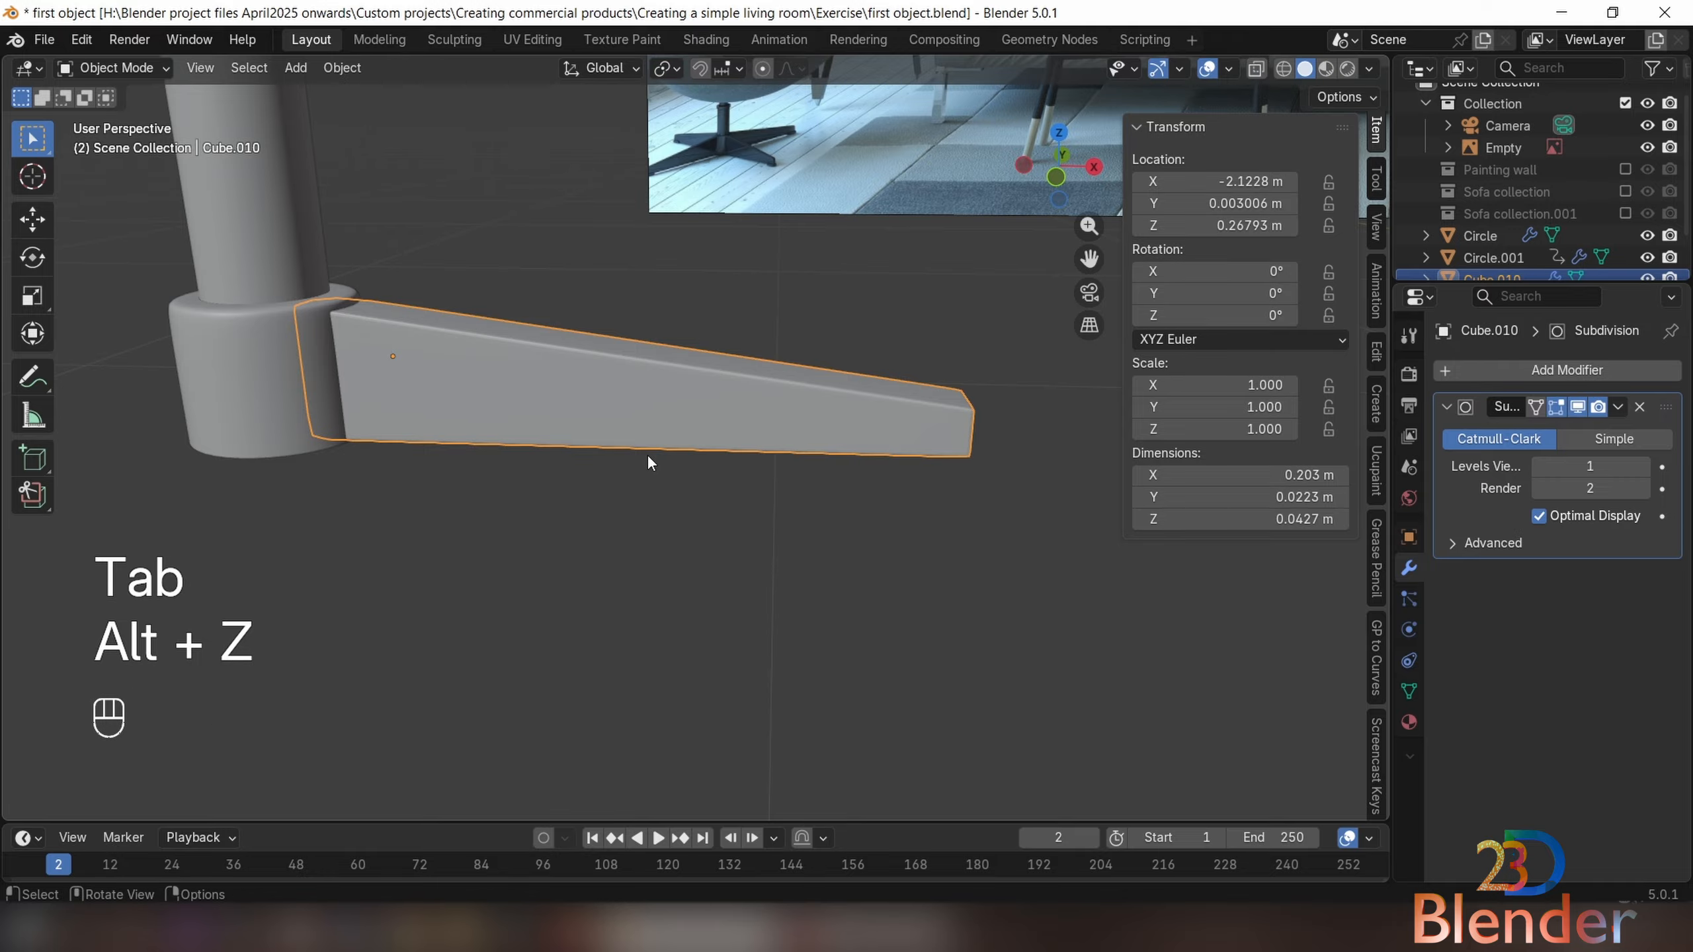
Narrow the leg's whole mesh along Y to a scale of about 0.442
middle_click_drag(647, 455, 332, 543)
key("Tab")
key("a")
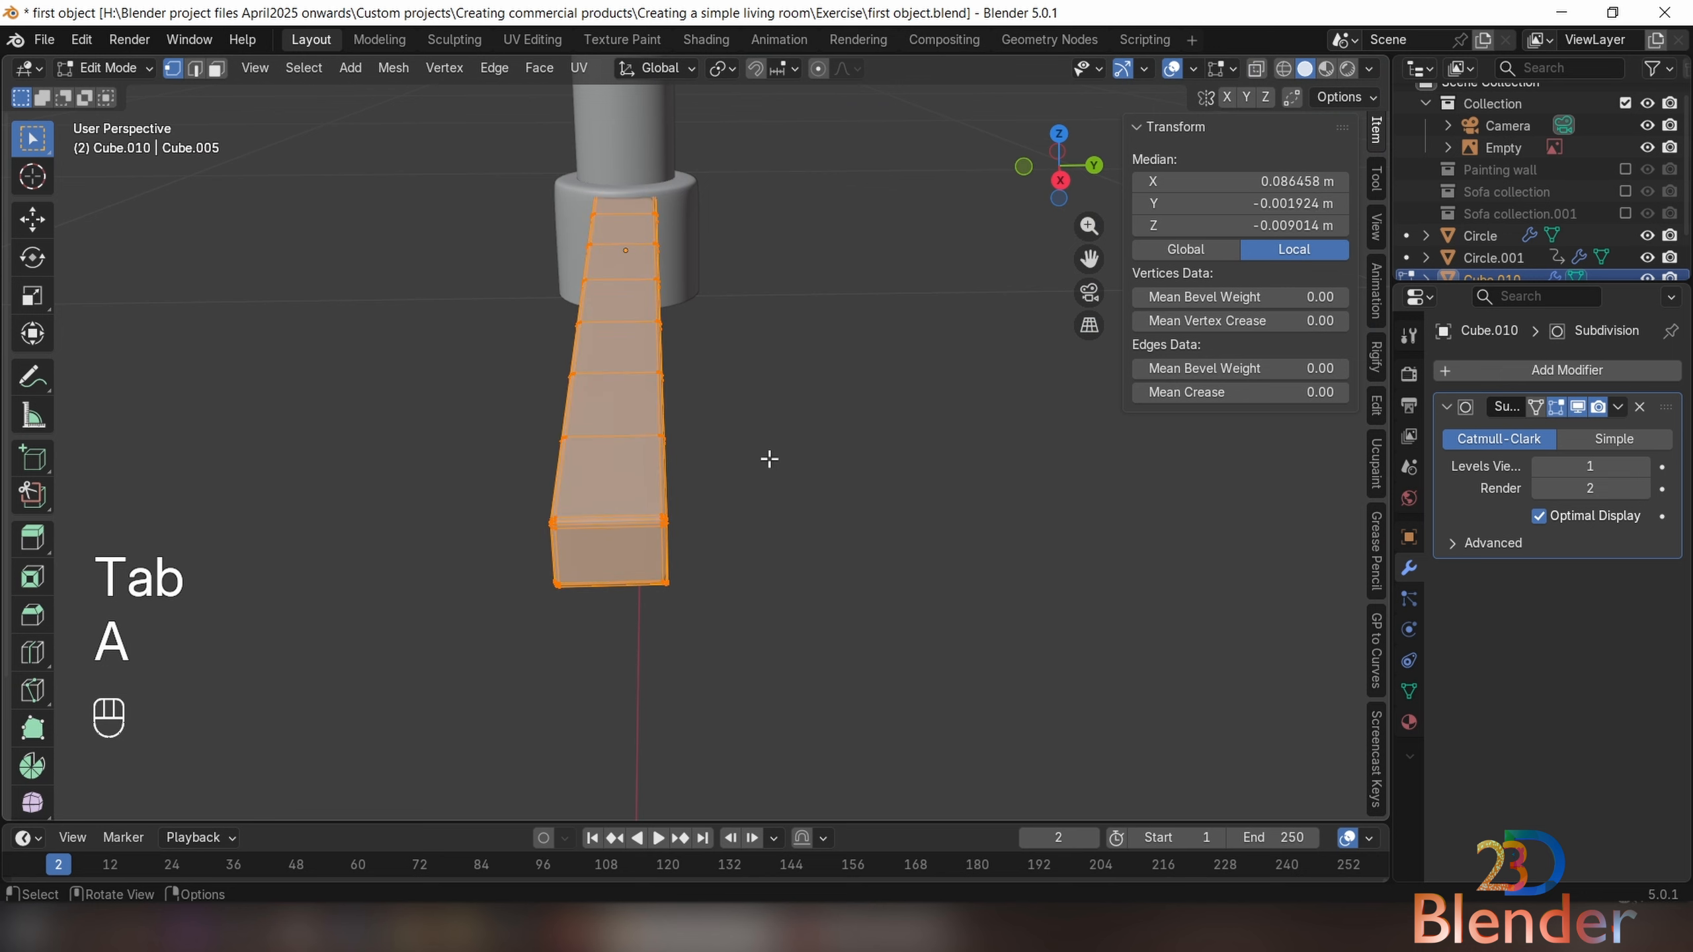
key("s")
key("y")
left_click(705, 427)
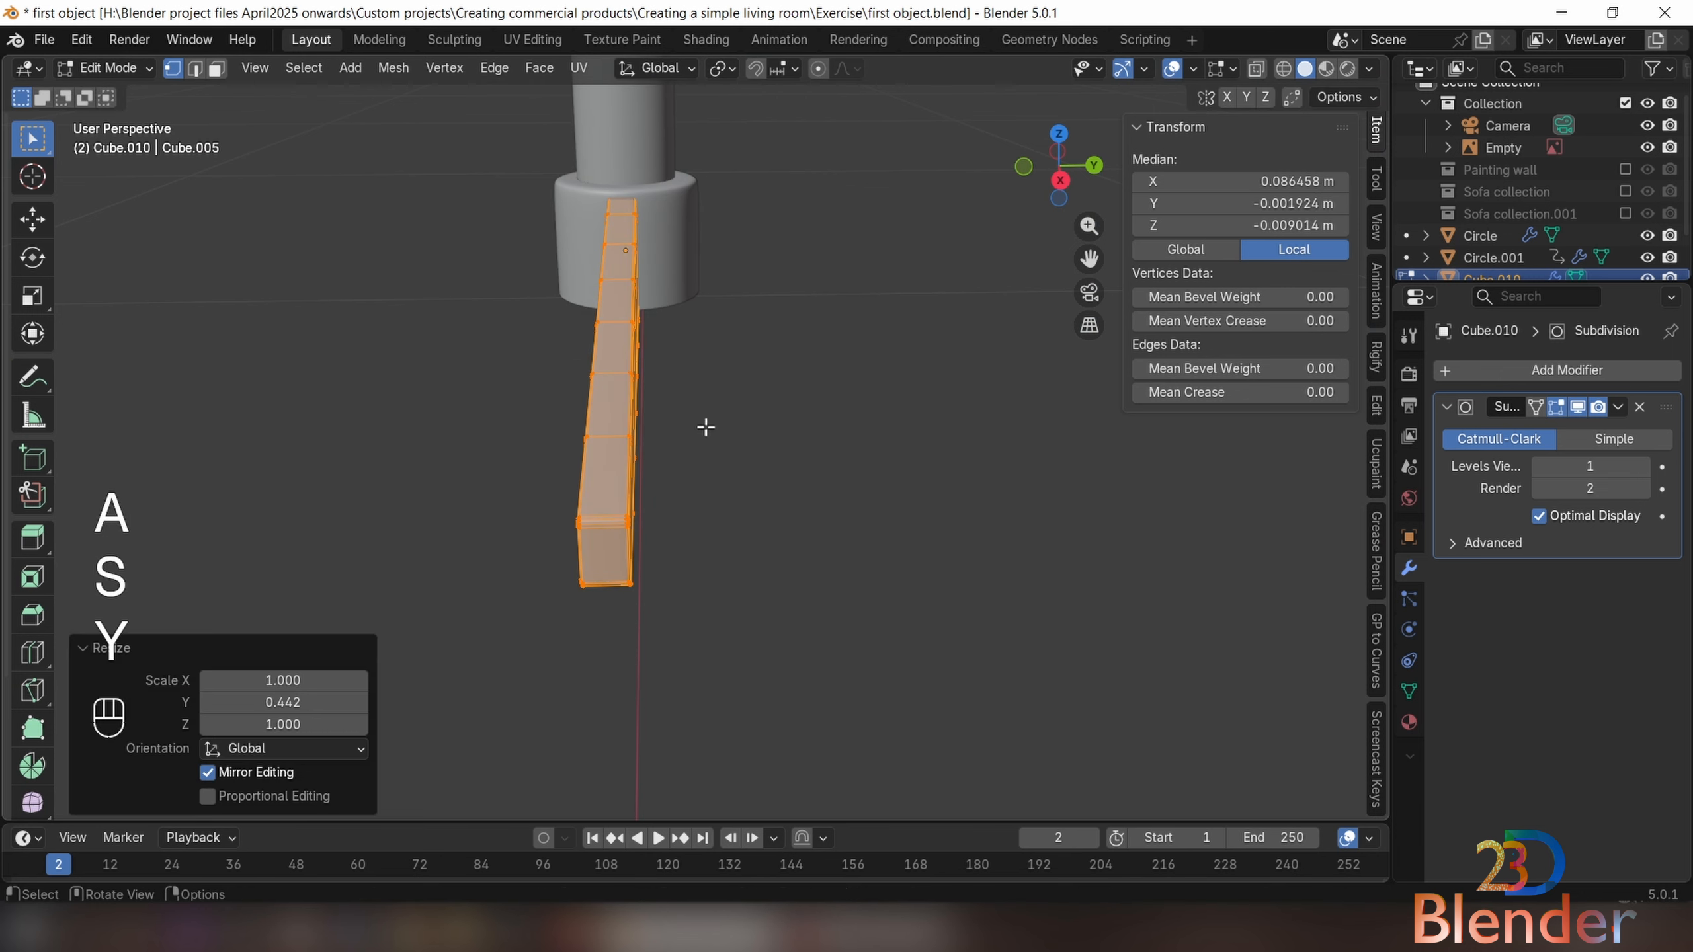
Examine the narrowed leg's outer end and compare it with the chair base in the reference image
middle_click_drag(706, 427, 799, 347)
key("Tab")
key("Tab")
scroll(890, 332, "up", 2)
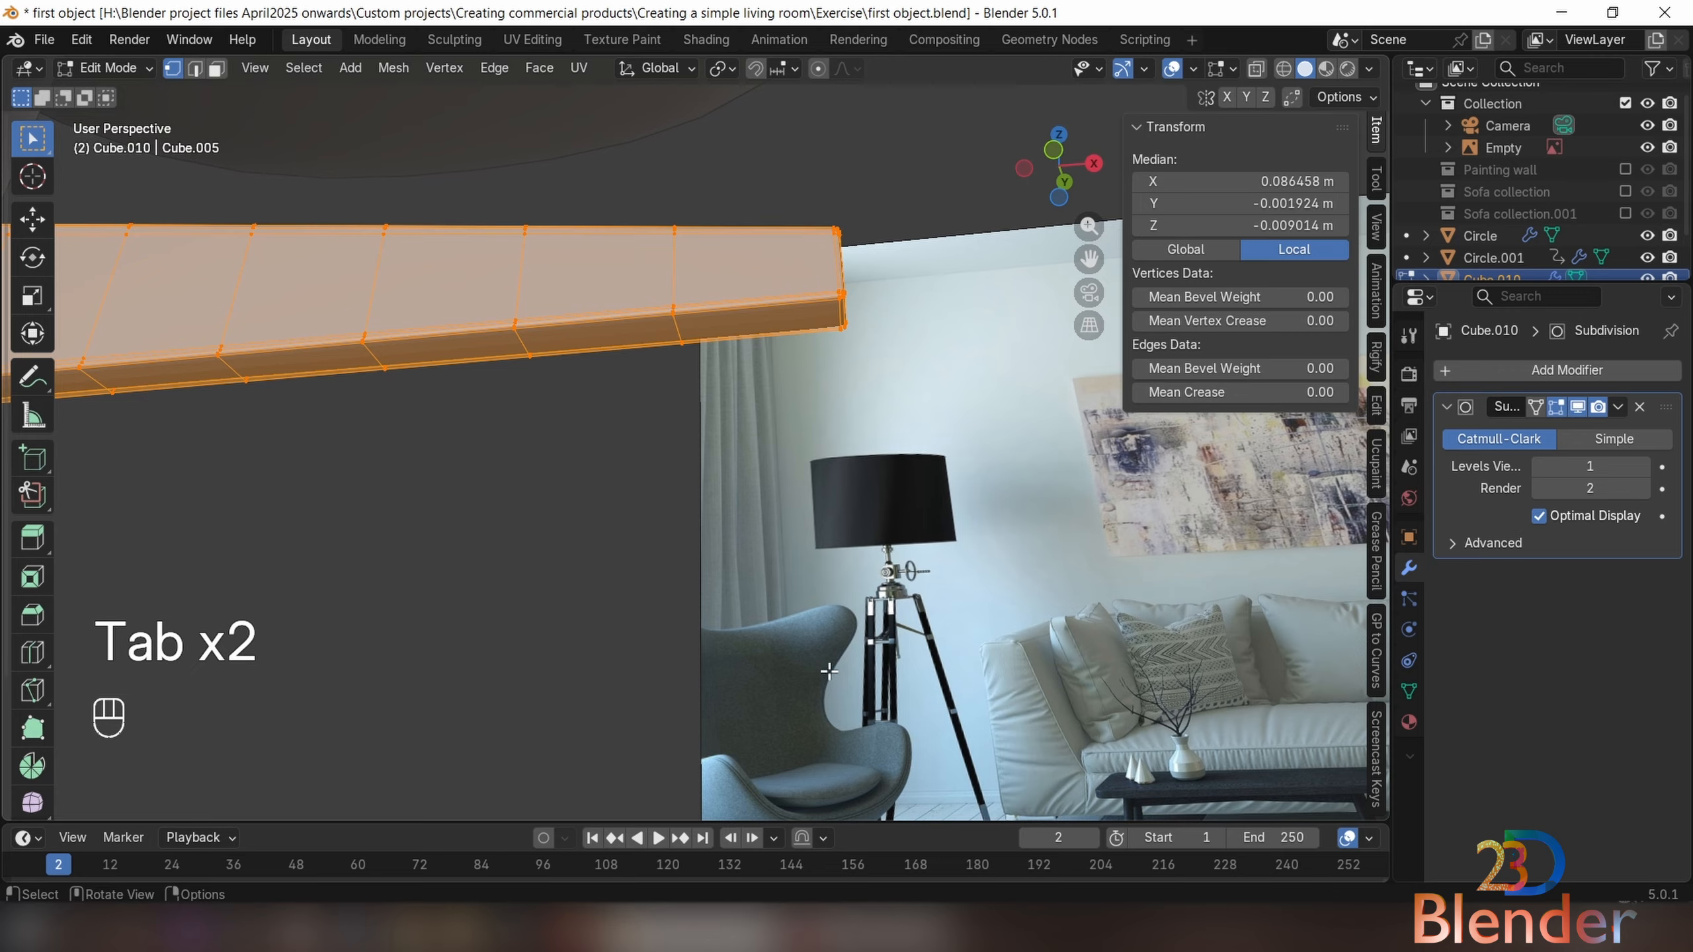
scroll(830, 672, "down", 5)
scroll(890, 728, "down", 3)
middle_click_drag(890, 728, 876, 768)
scroll(729, 653, "up", 4)
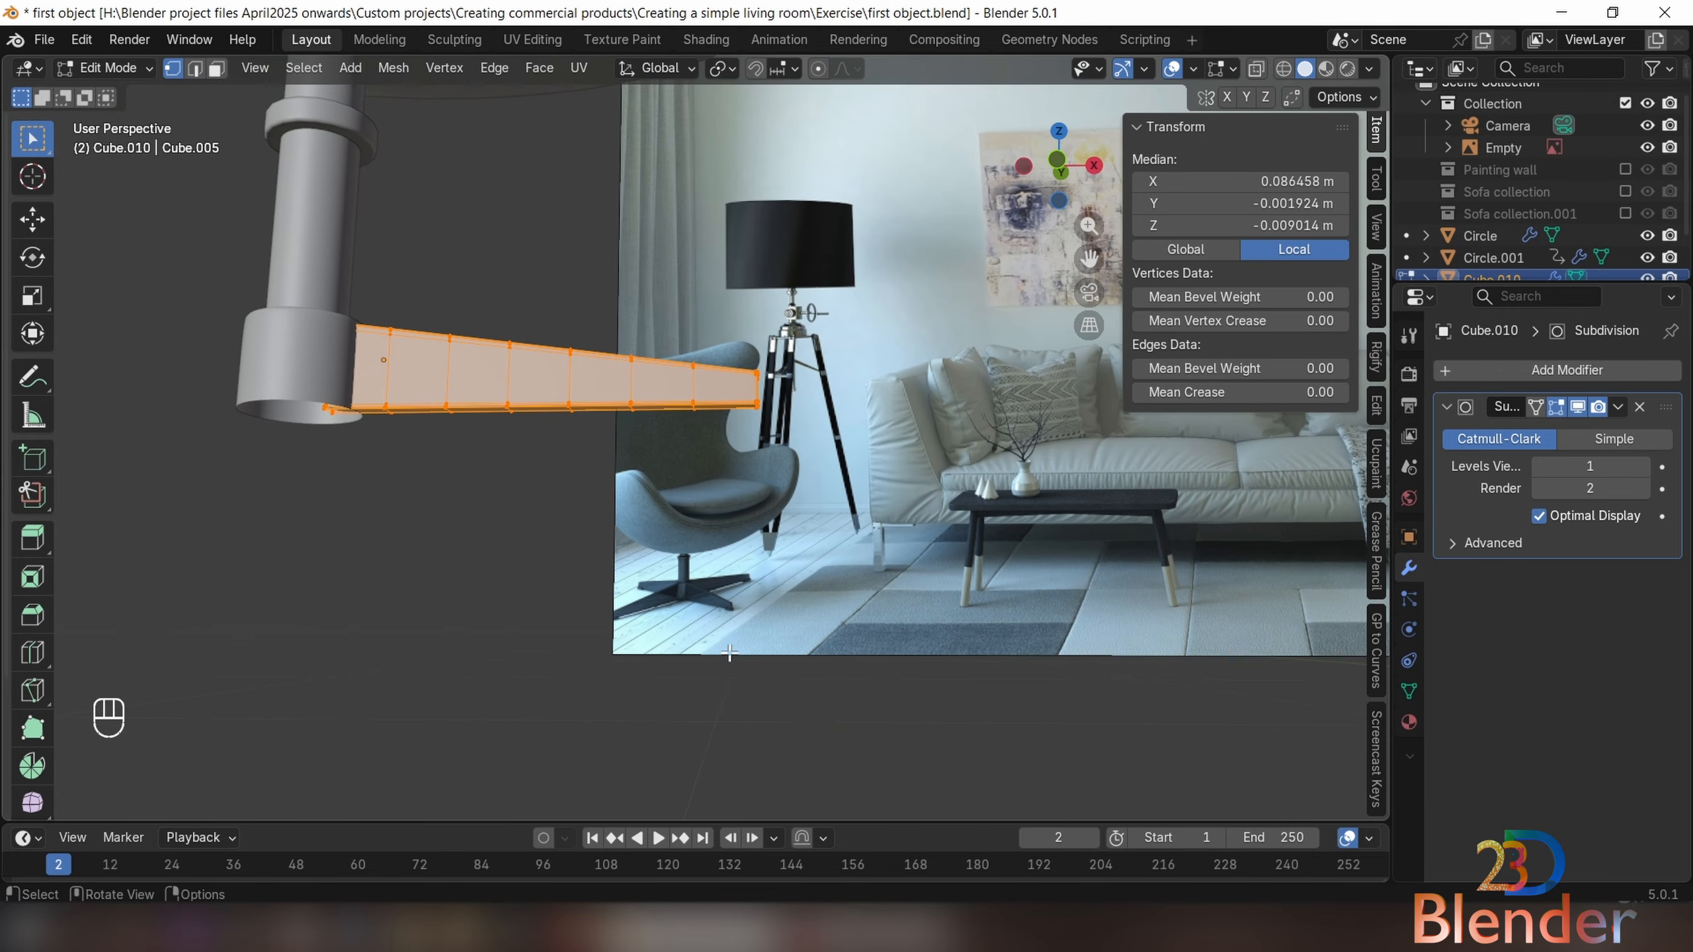
scroll(729, 653, "up", 2)
key("KP_1")
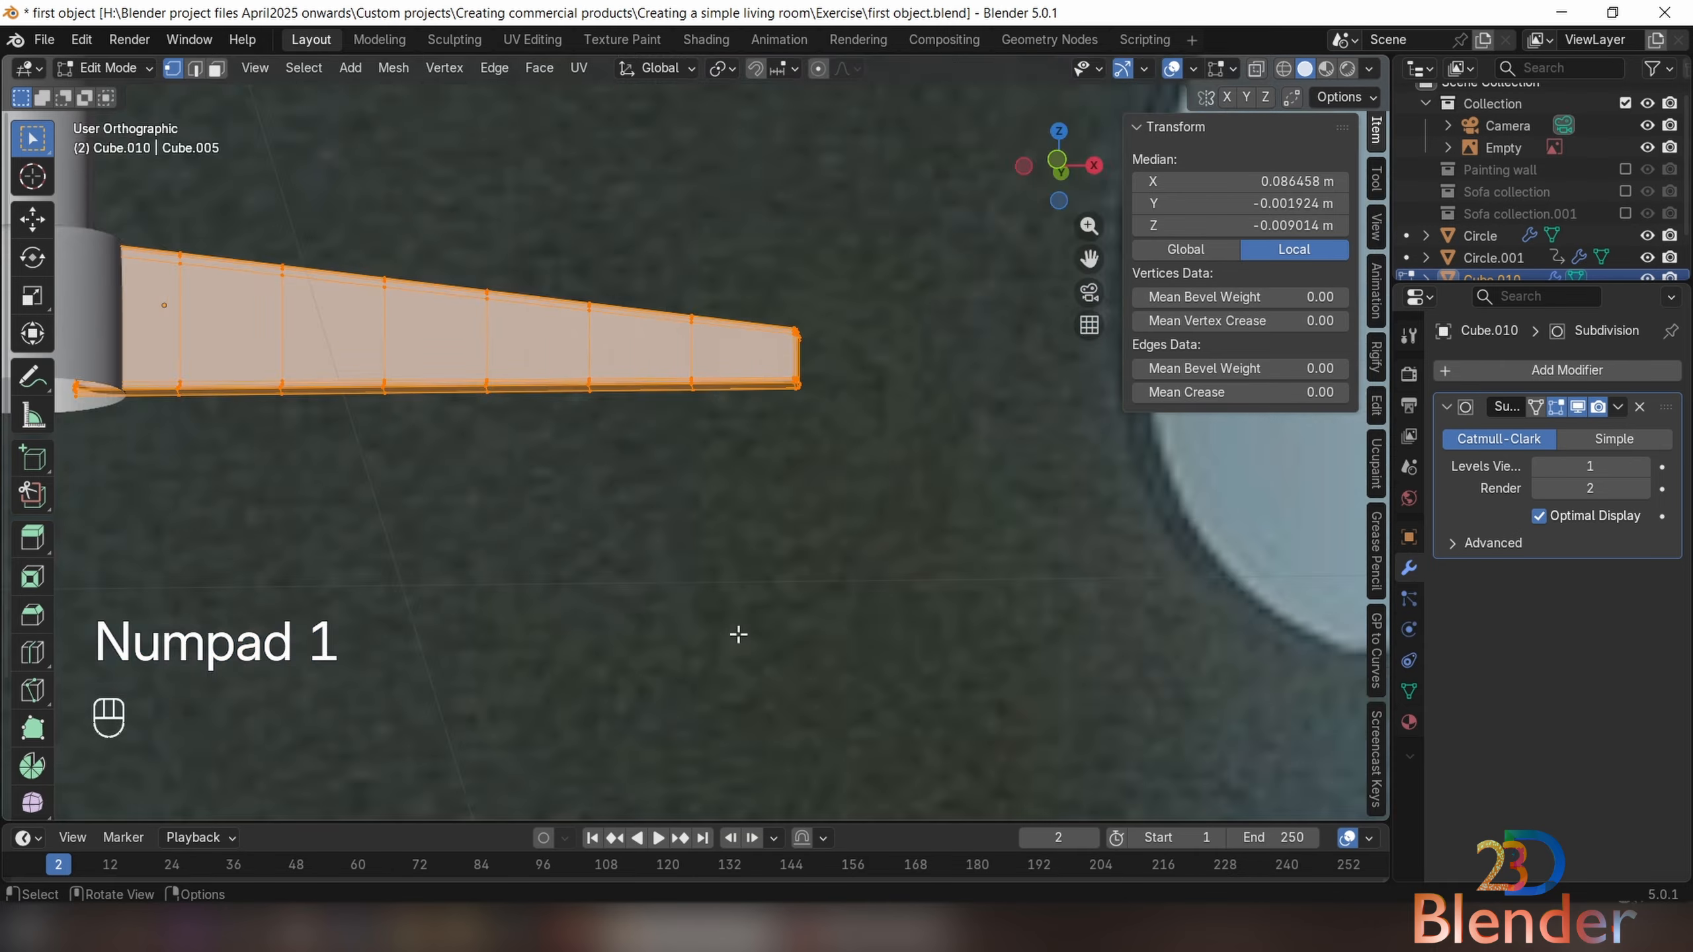
Duplicate the underside face near the leg's outer end in place and separate it into its own object
middle_click_drag(491, 610, 639, 425)
left_click(695, 349)
key("3")
left_click(697, 347)
key("shift+d")
right_click(818, 447)
key("p")
left_click(799, 410)
Rotate the separated face 90° about the Z axis
key("Tab")
left_click(681, 367)
key("Tab")
key("a")
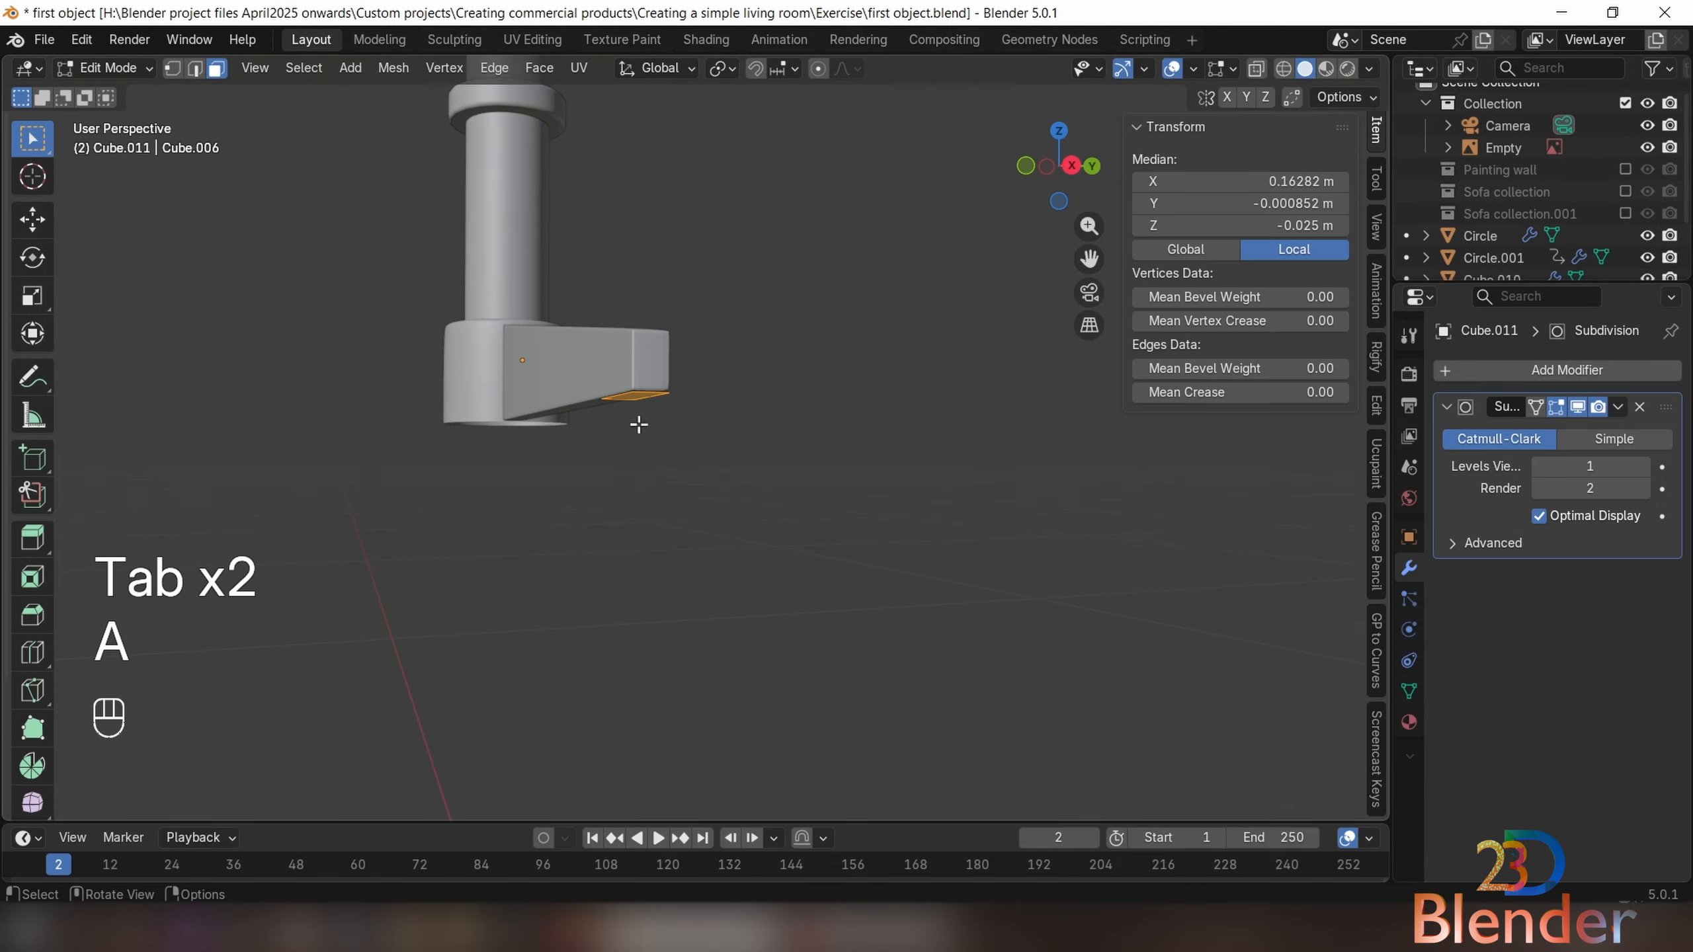
key("r")
key("z")
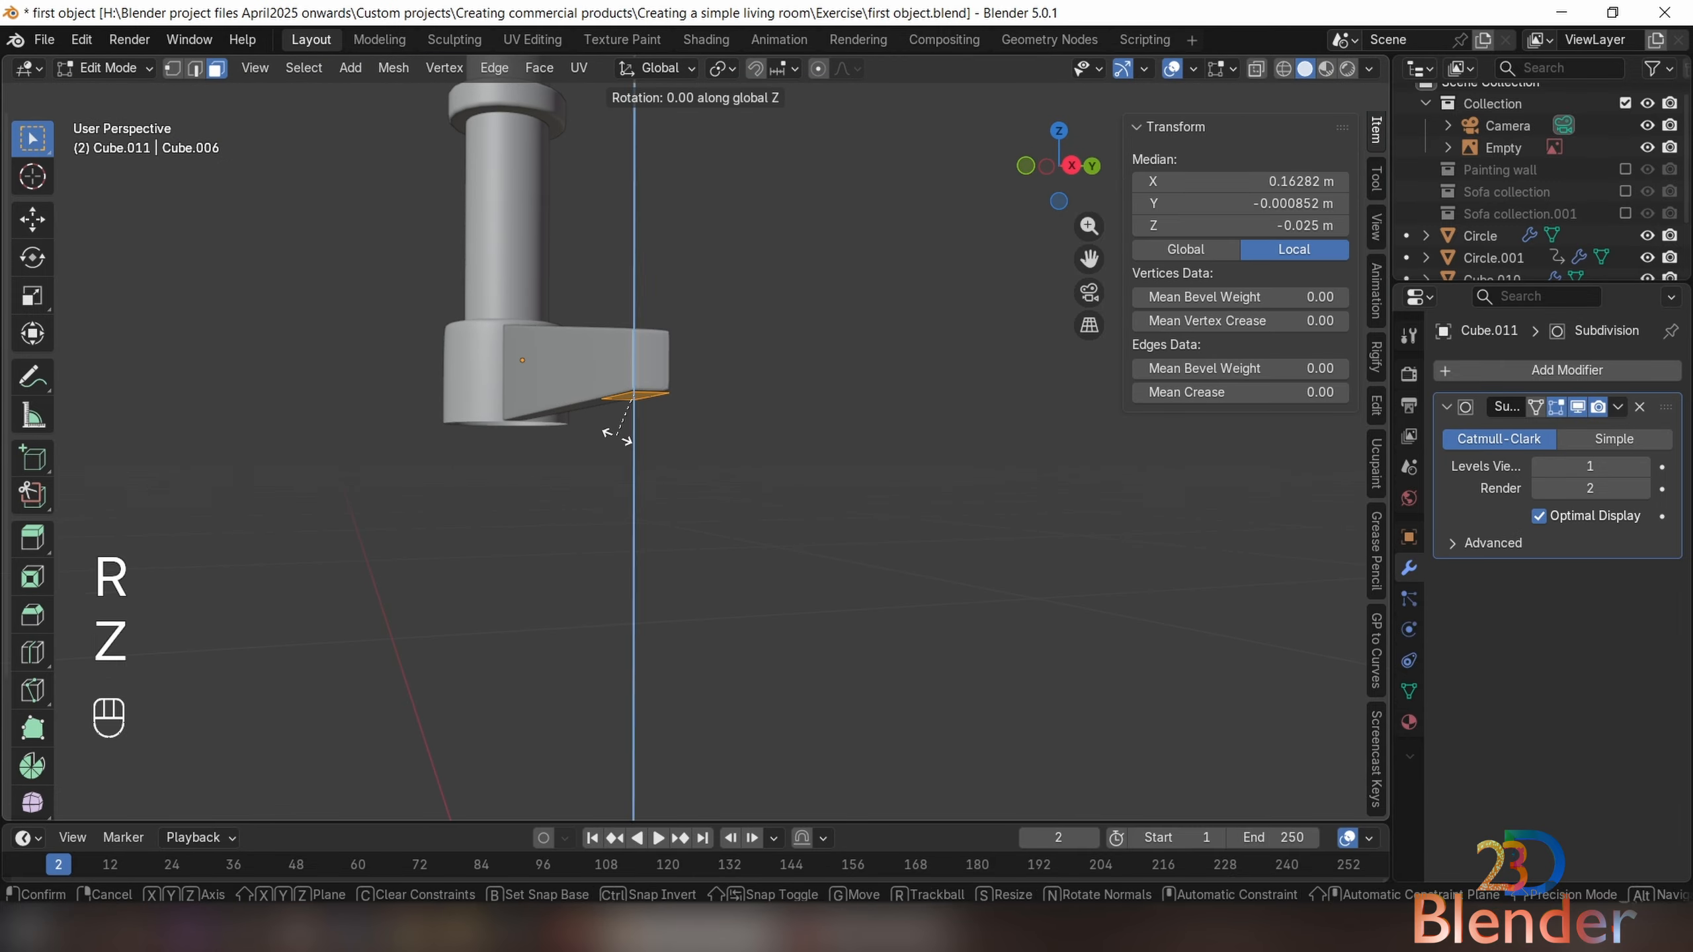
key("KP_9")
key("KP_0")
key("KP_Enter")
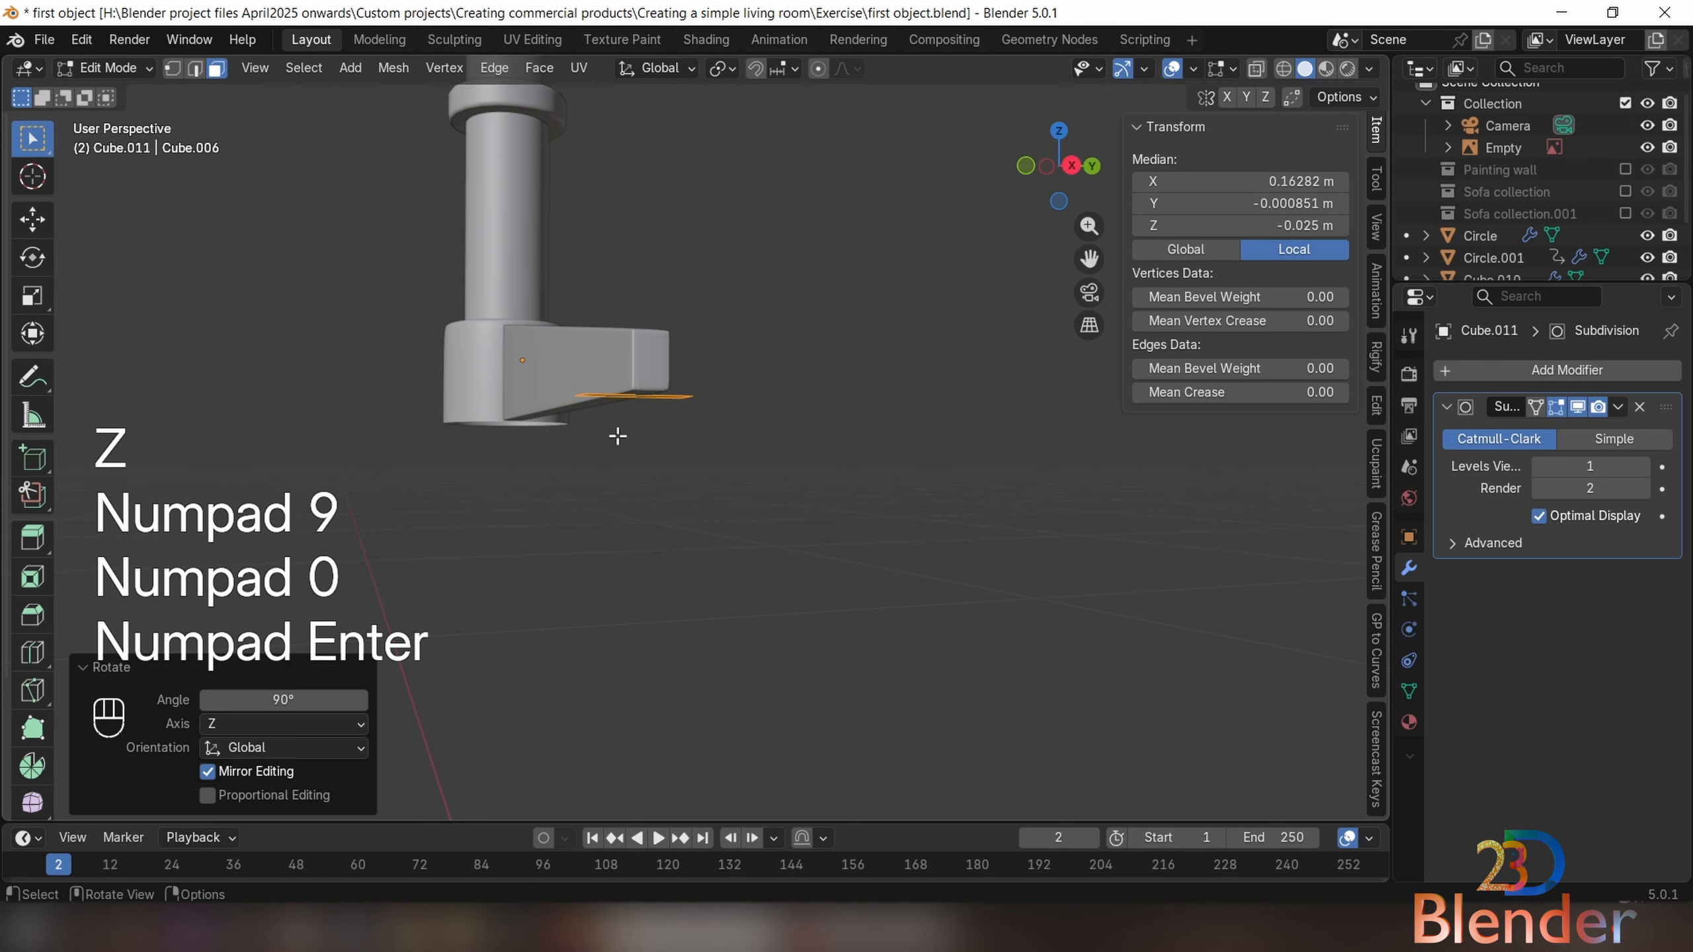
Widen the separated face by moving its outer edge about 0.0081 m along X with X-ray on
middle_click_drag(410, 200, 574, 378)
middle_click_drag(786, 492, 752, 458, "shift")
key("Tab")
key("Tab")
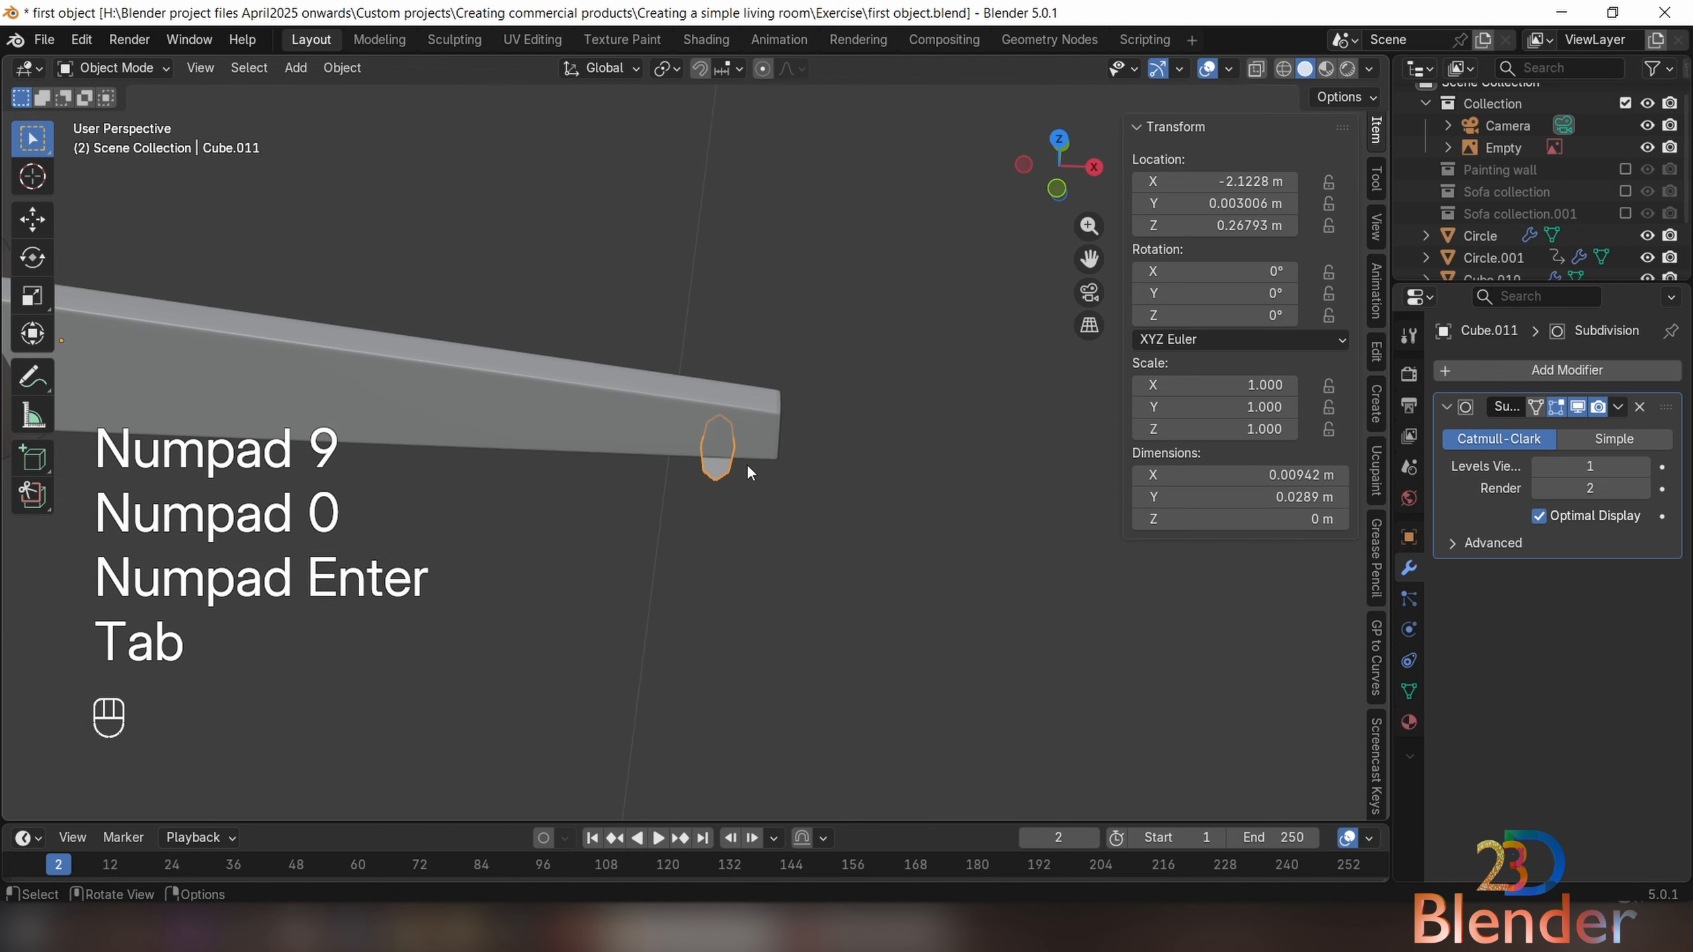
key("1")
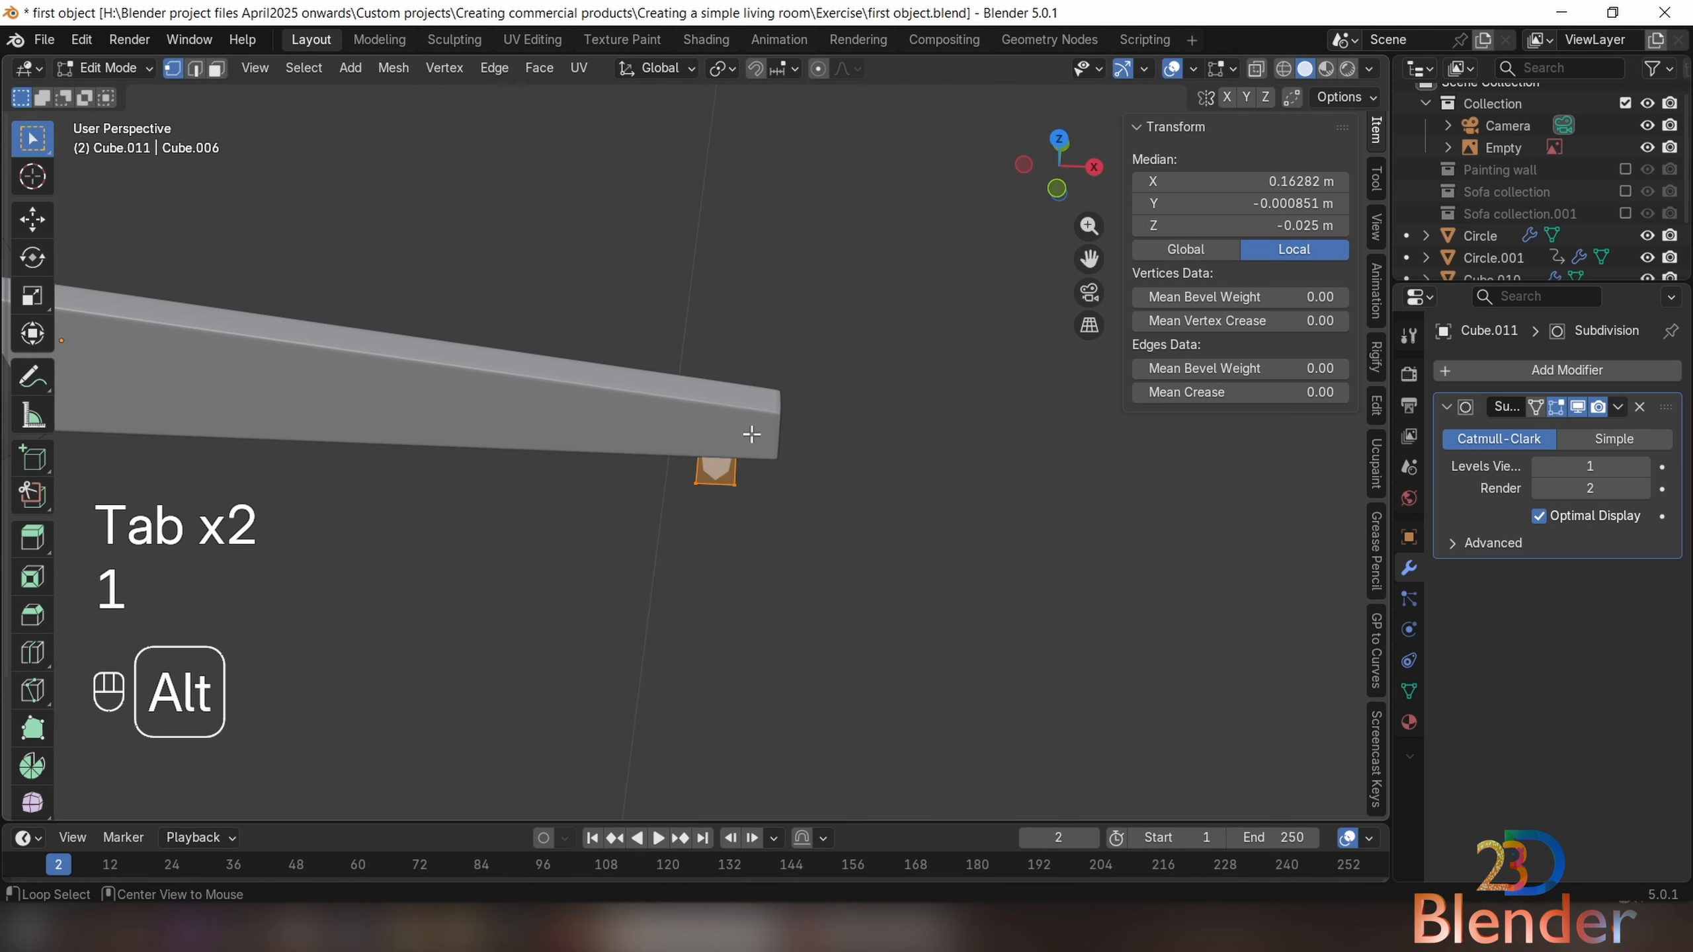
key("alt+z")
left_click_drag(718, 408, 779, 575)
key("g")
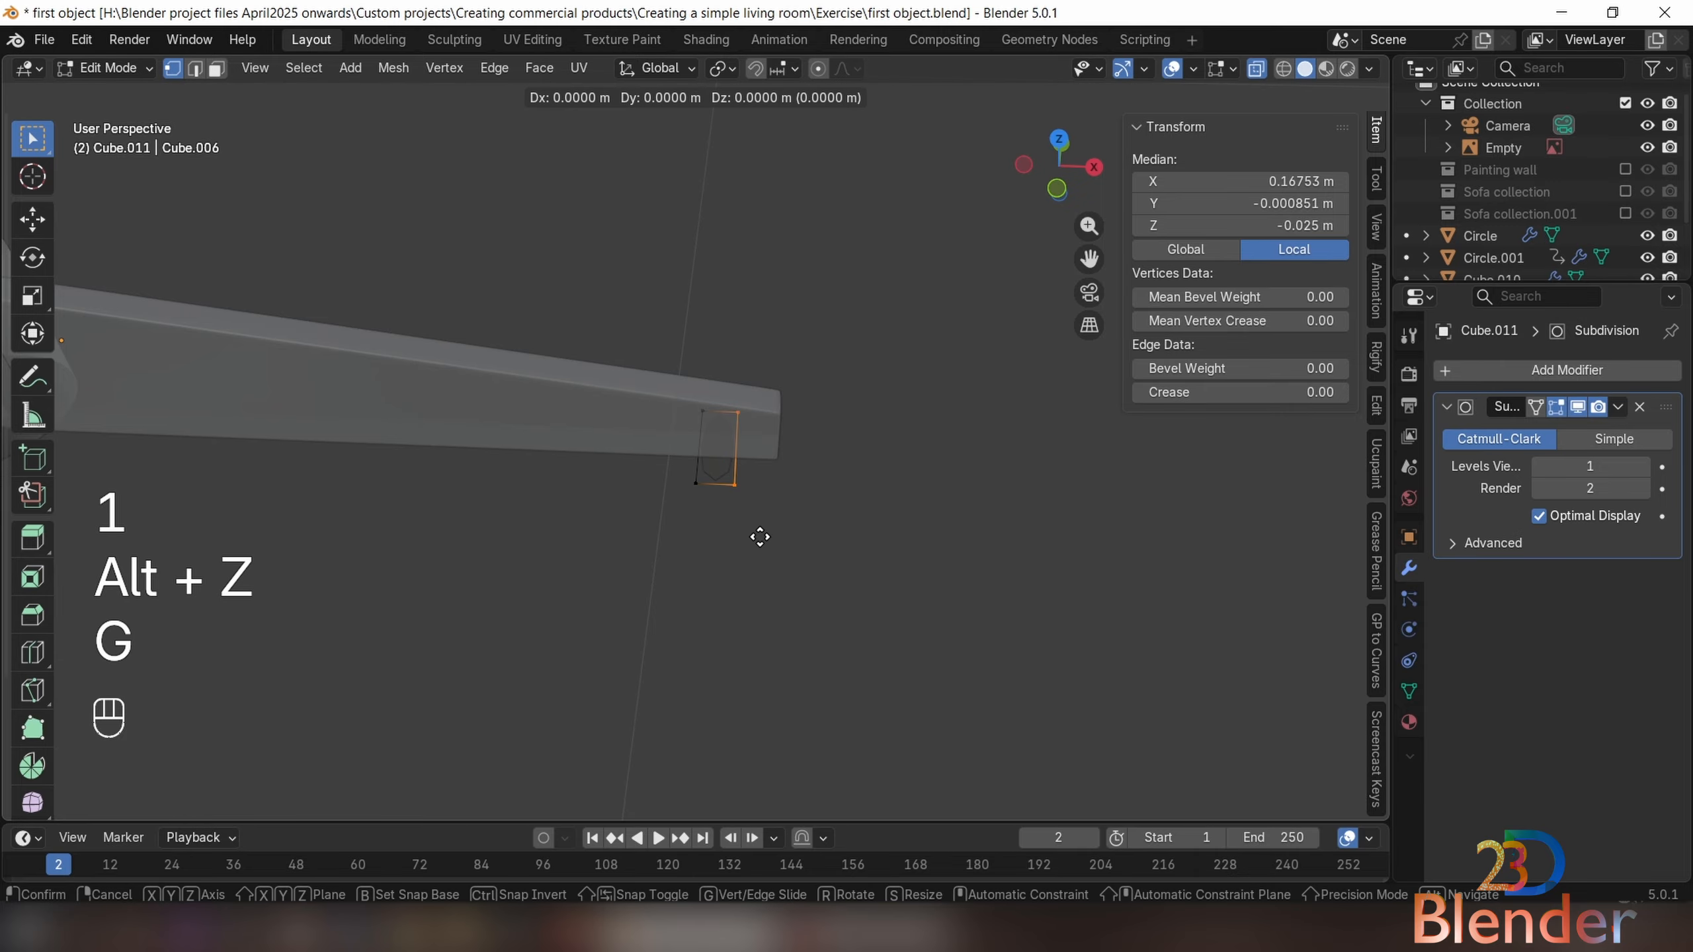
key("y")
key("z")
key("x")
left_click(791, 541)
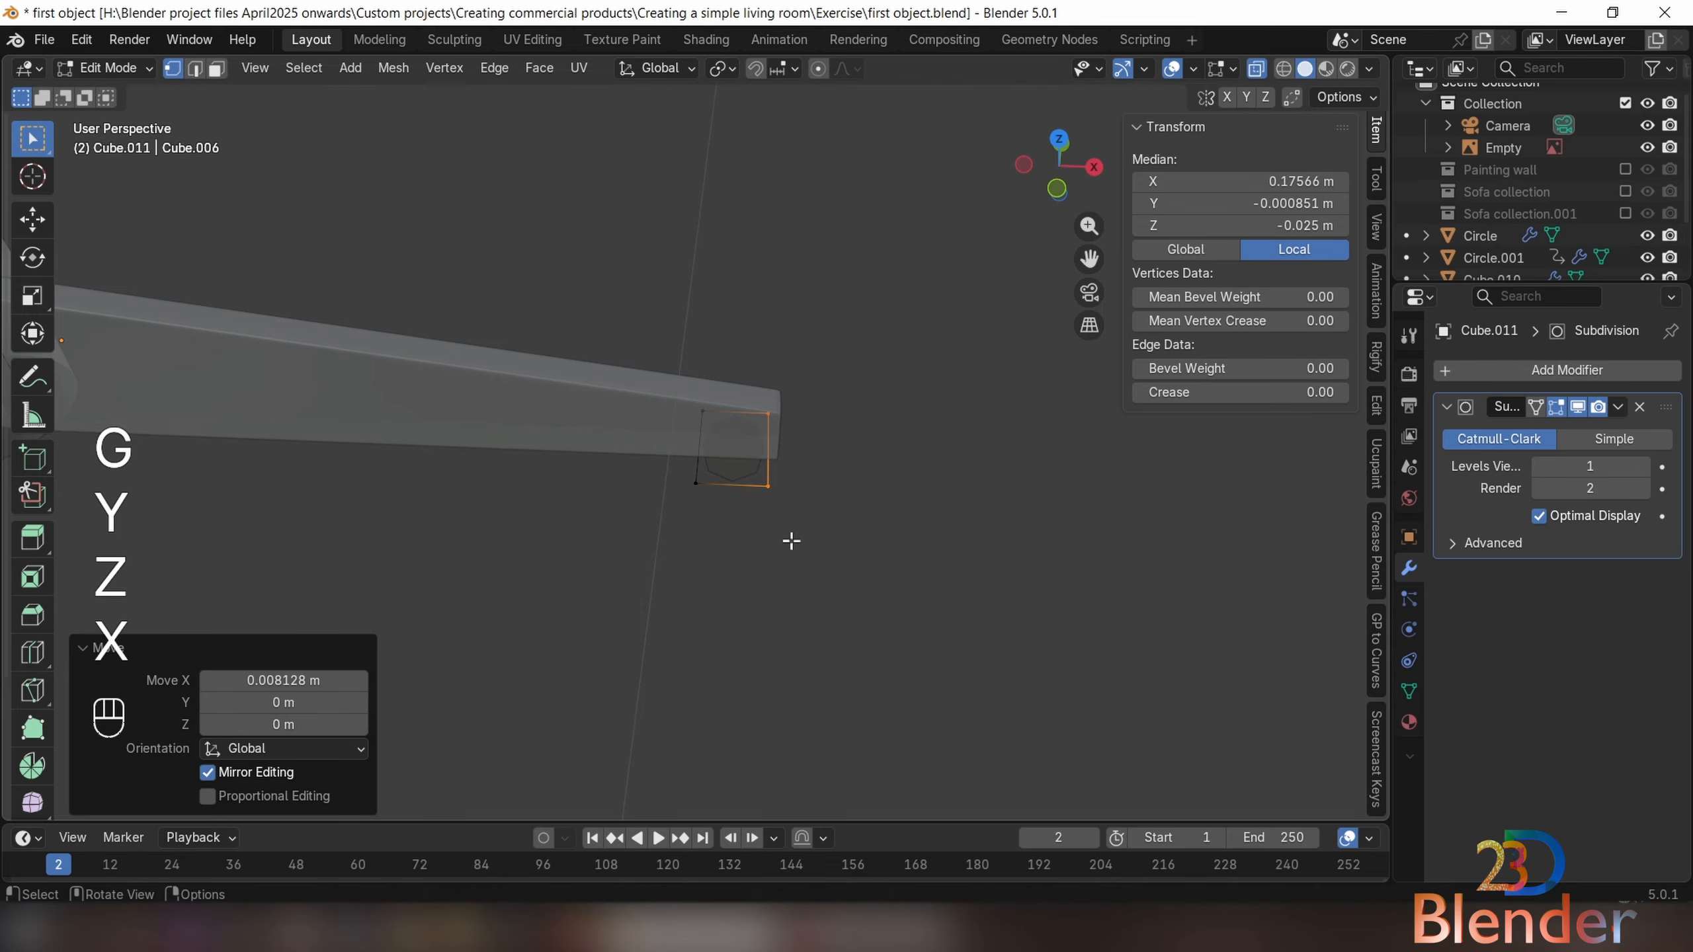
Add two edge loops to the separated face, sliding one toward each of its opposite ends
middle_click_drag(816, 492, 839, 408)
key("ctrl+r")
left_click(662, 480)
left_click(619, 529)
key("ctrl+r")
left_click(657, 456)
left_click(725, 460)
Extrude the whole separated face downward about 0.0144 m along Z to form the foot pad
key("a")
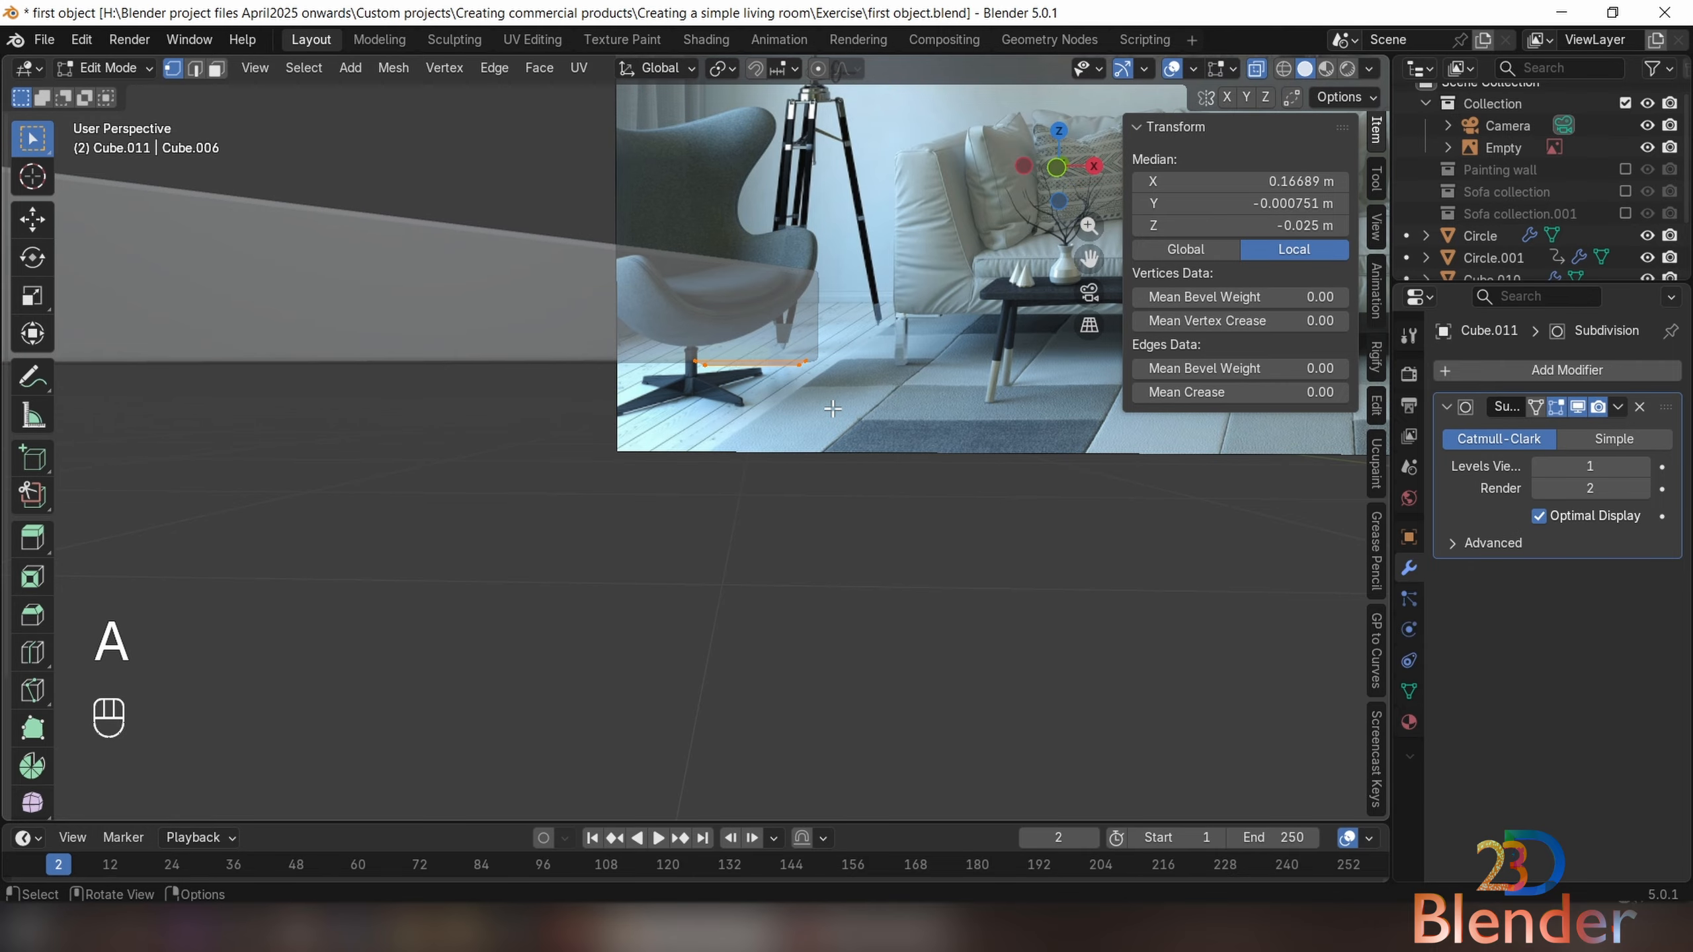
key("KP_1")
key("e")
key("z")
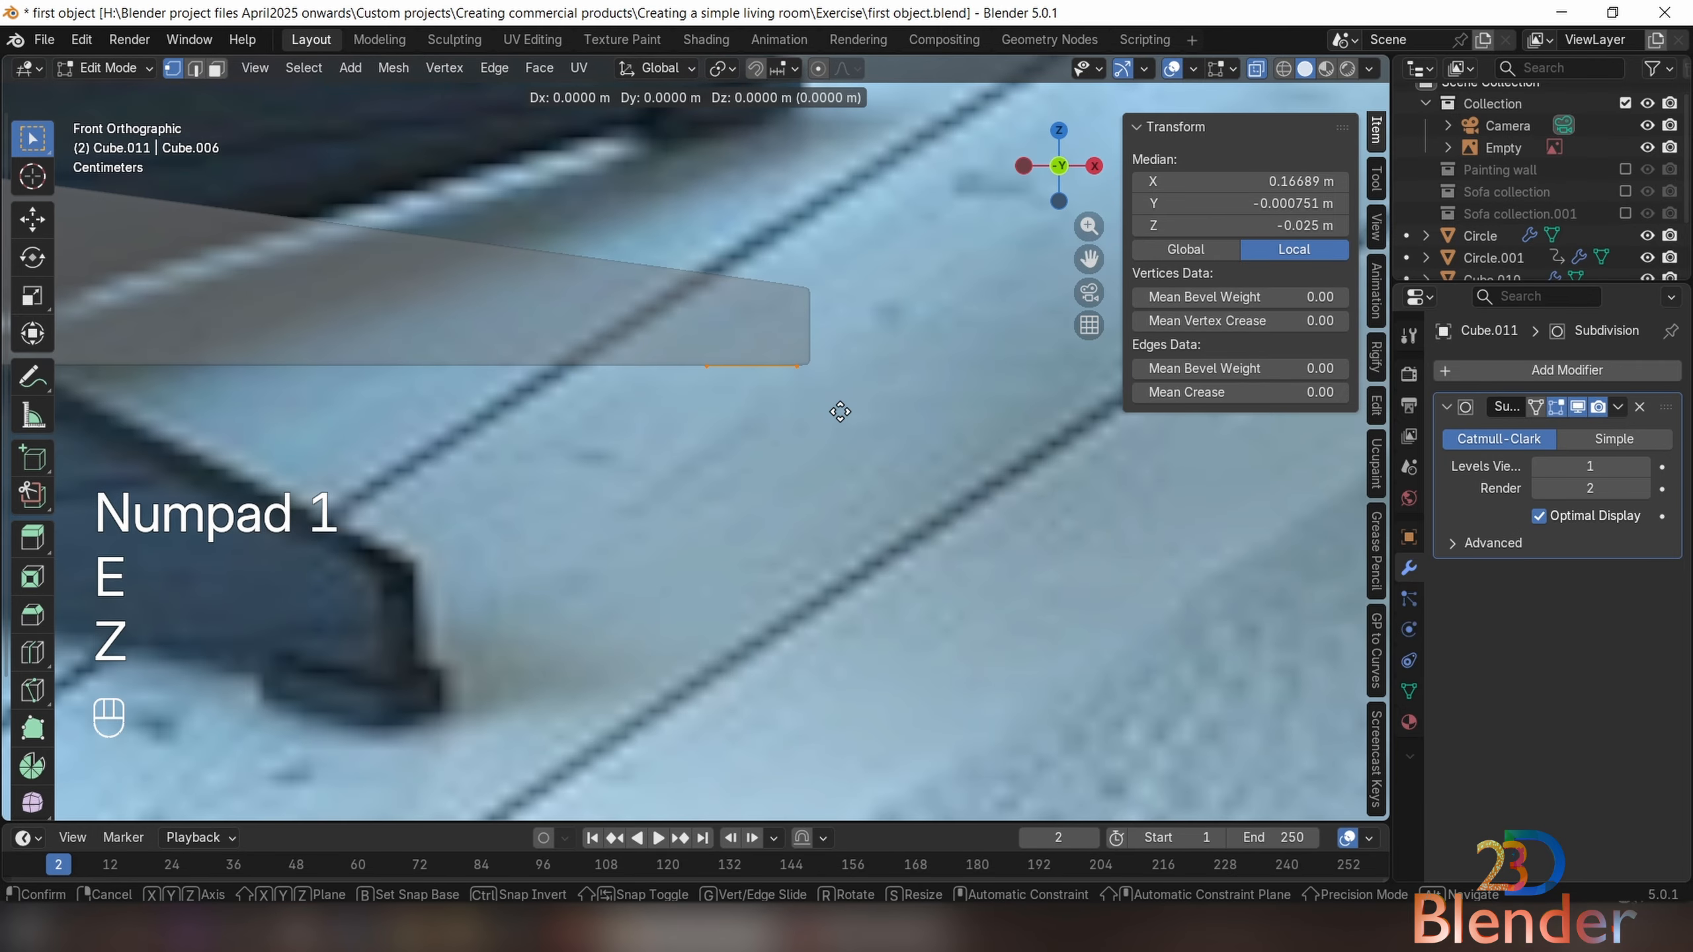
key("z")
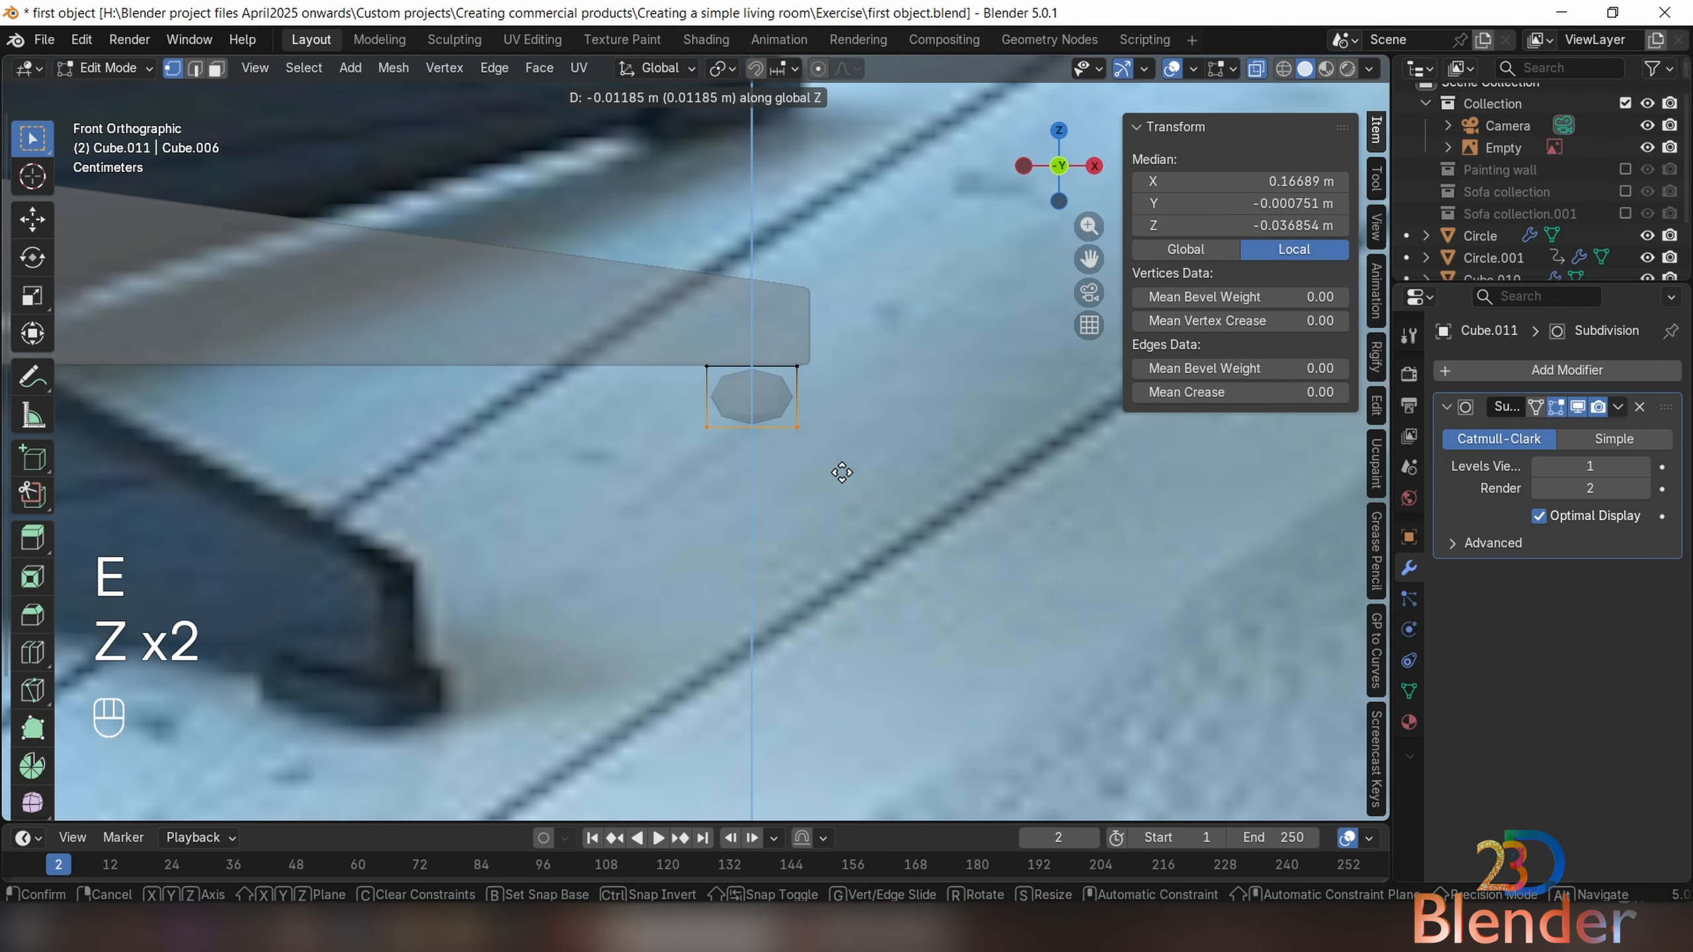
left_click(847, 478)
middle_click_drag(782, 441, 747, 460)
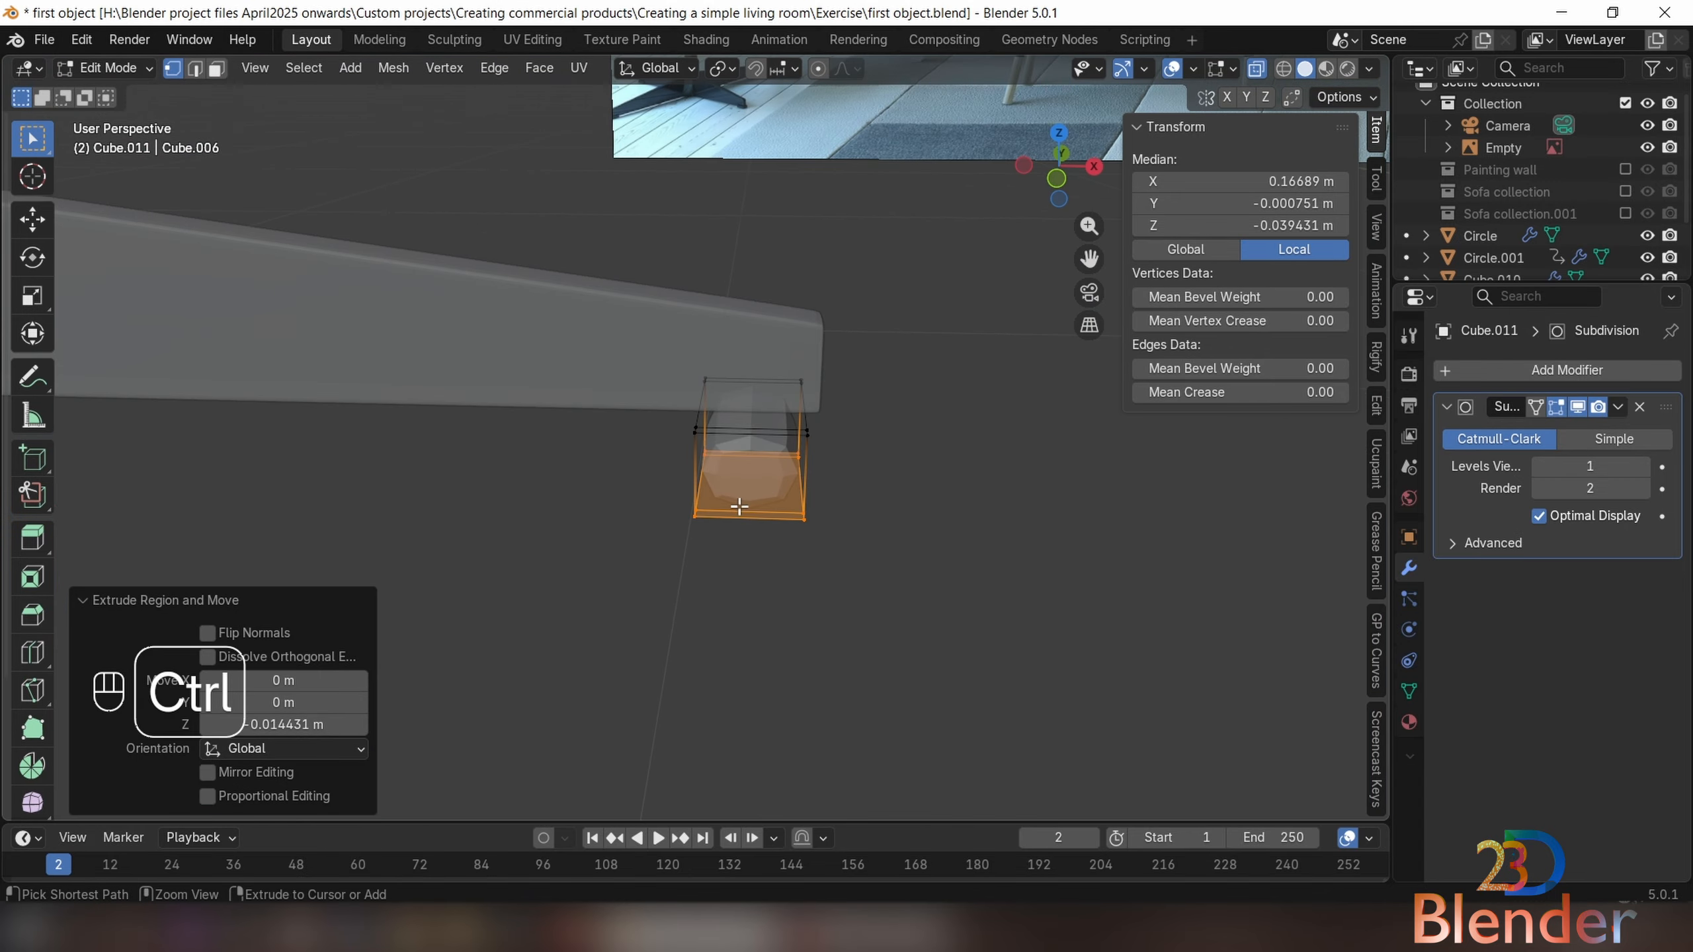
Add a centred edge loop across the foot pad and bevel it out toward the pad's two ends
key("ctrl+r")
left_click(743, 445)
key("ctrl+b")
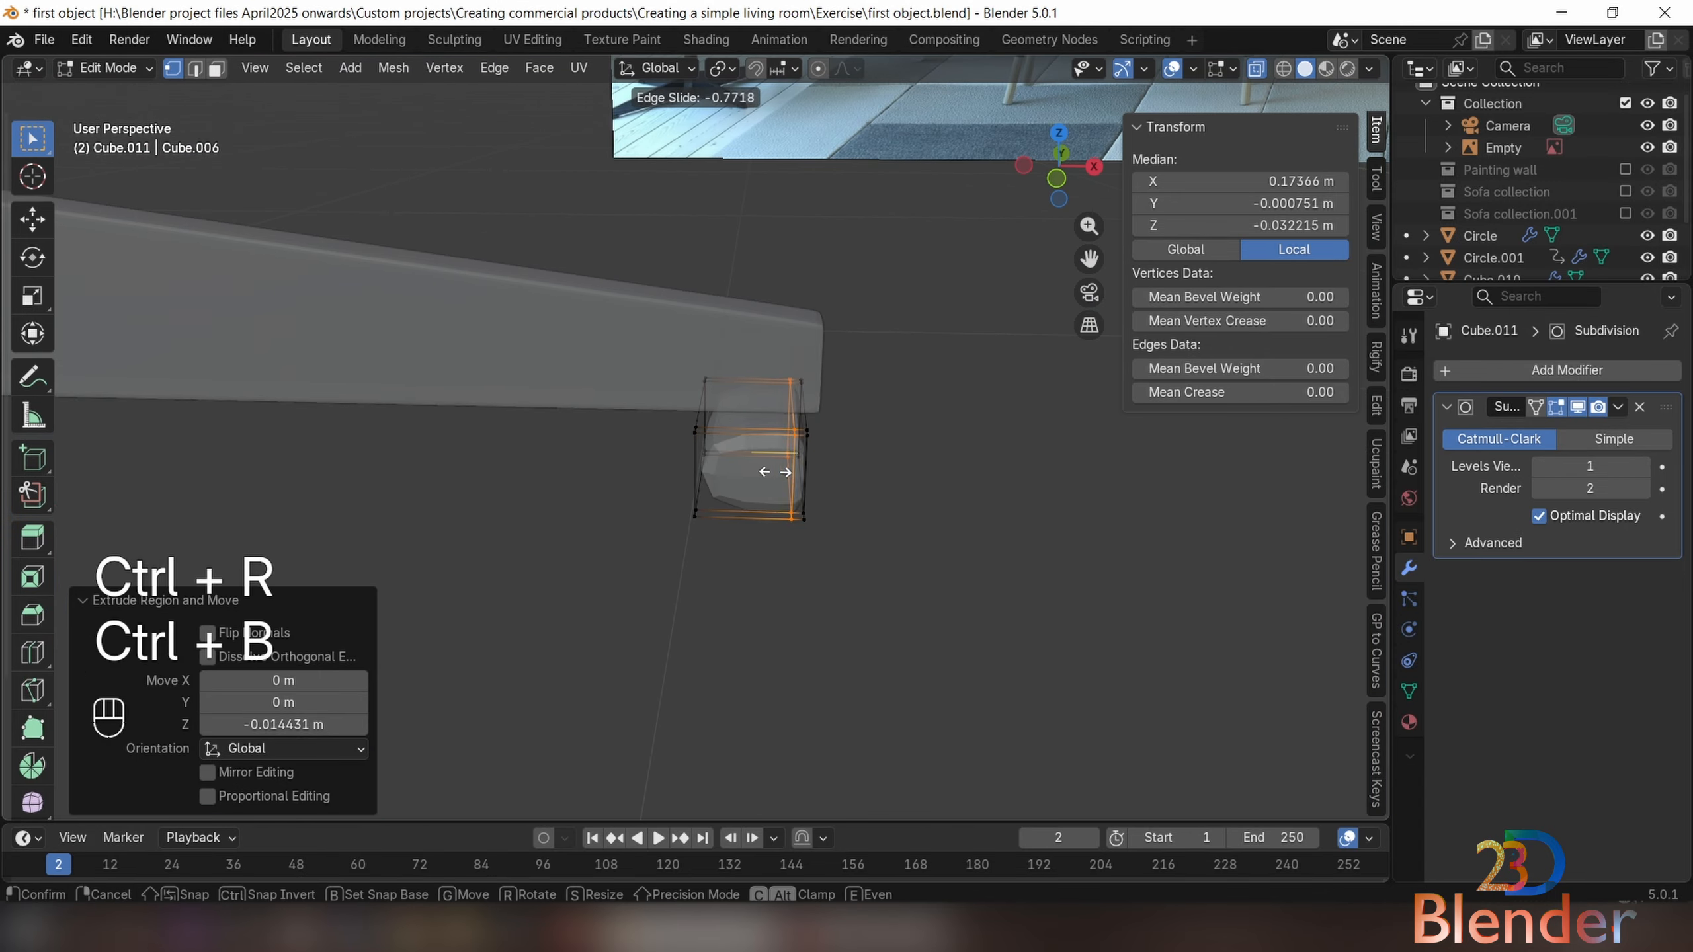
right_click(771, 472)
key("ctrl+n")
right_click(767, 475)
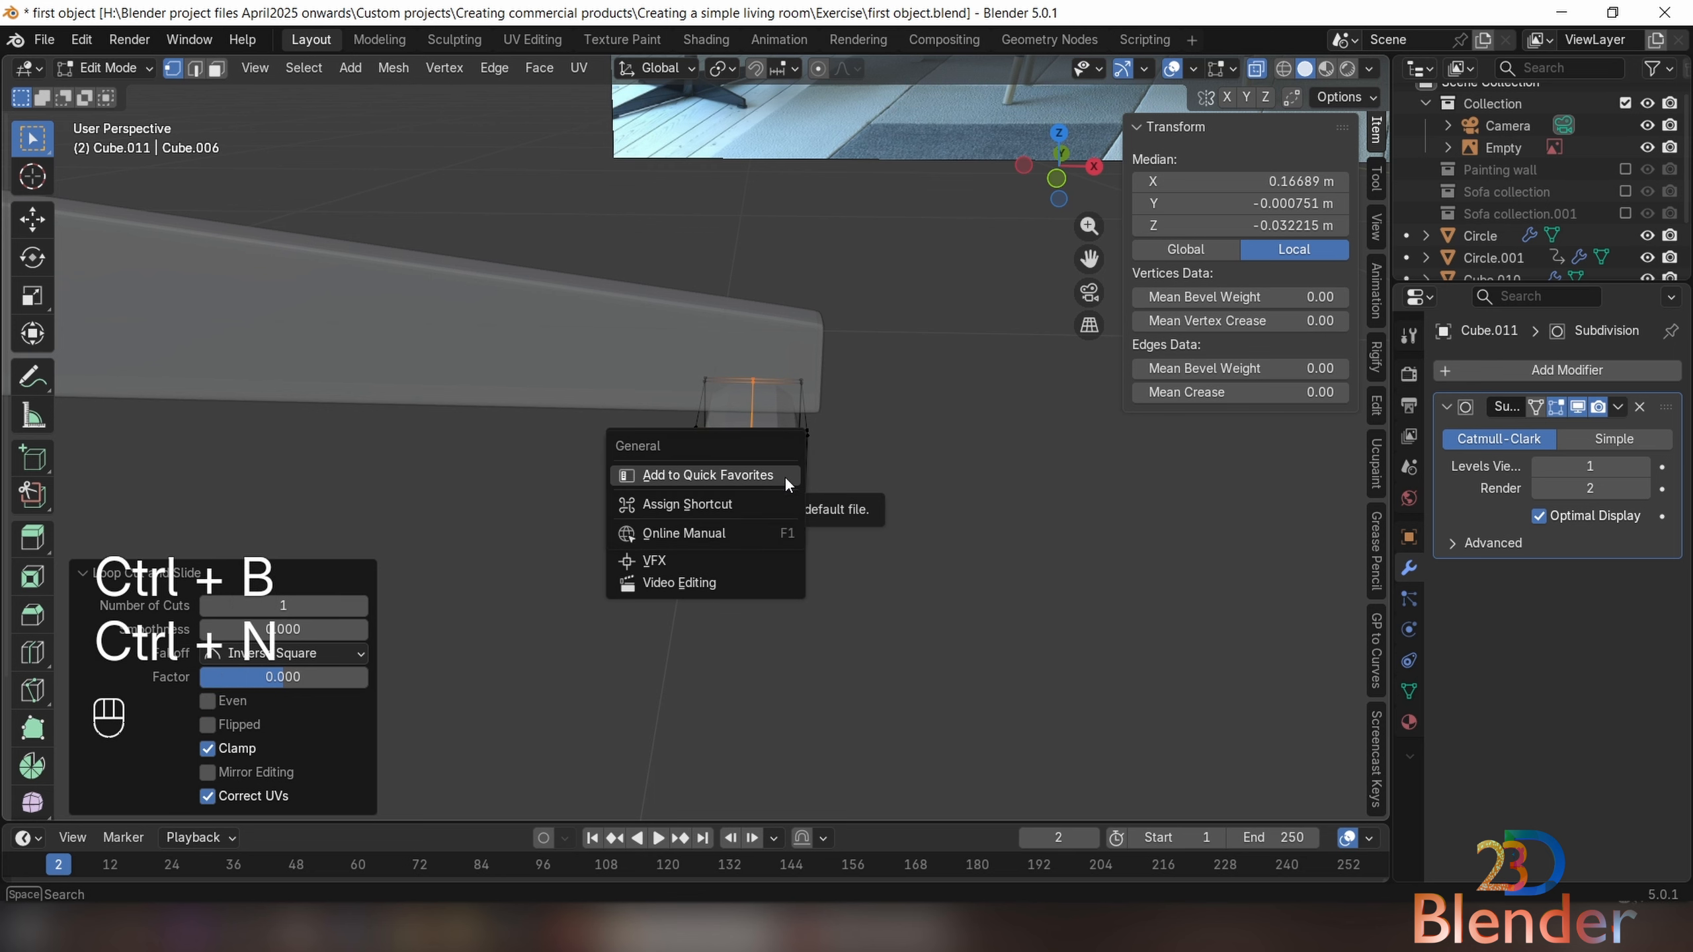
left_click(965, 427)
left_click(987, 497)
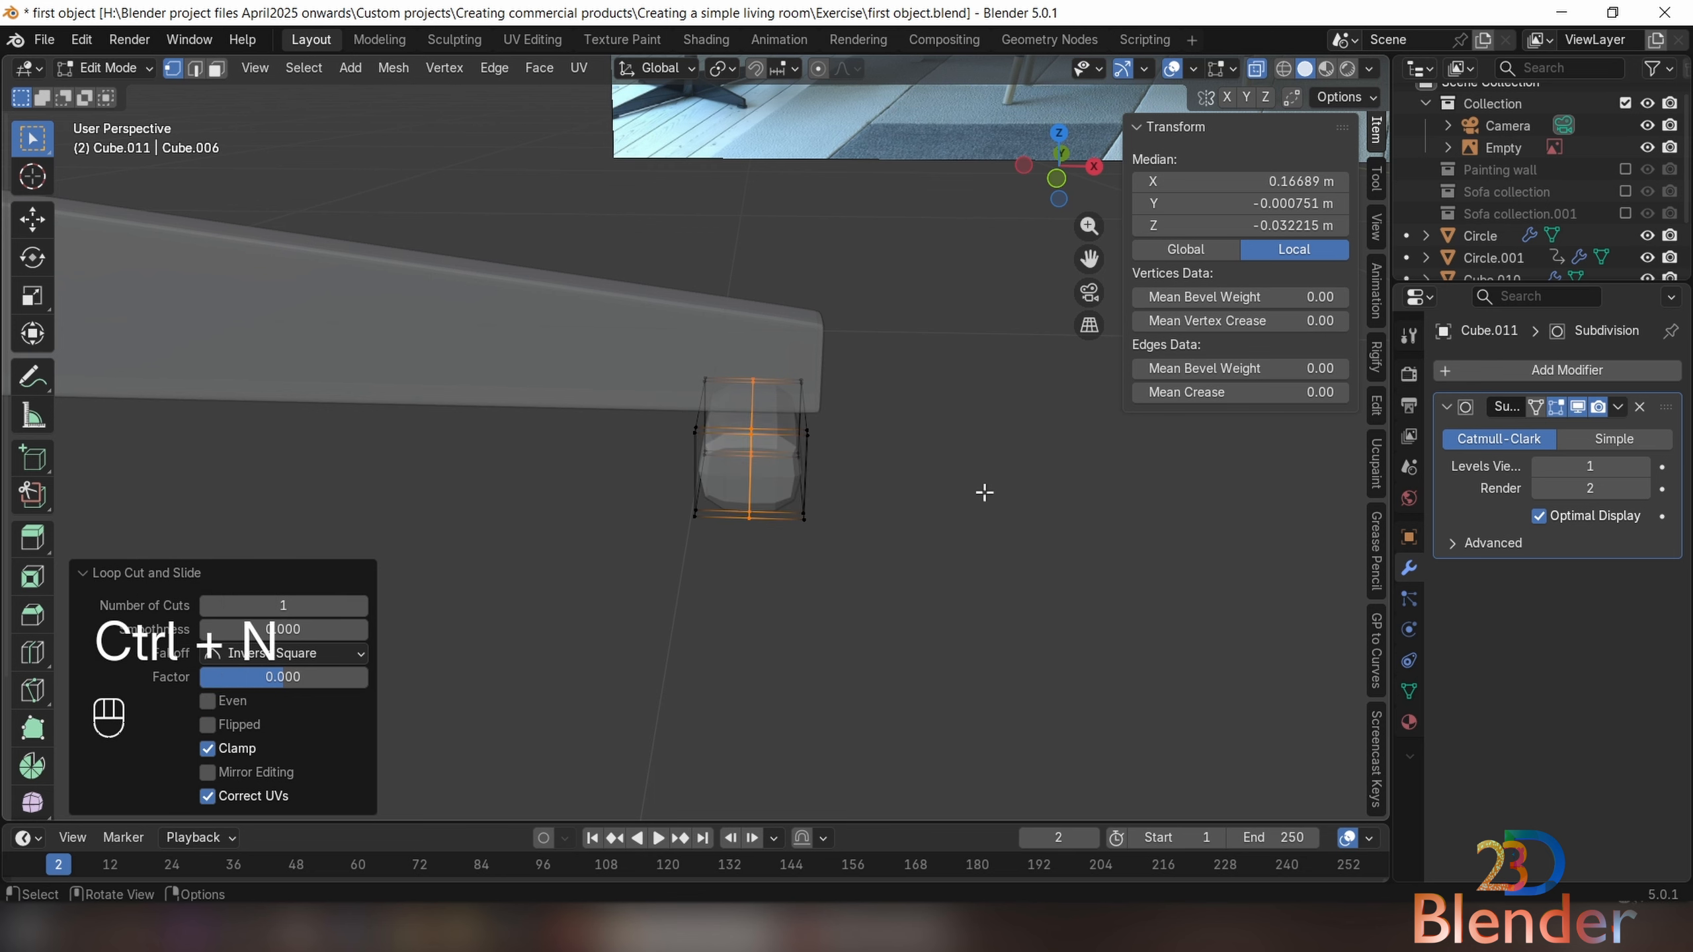
key("ctrl+b")
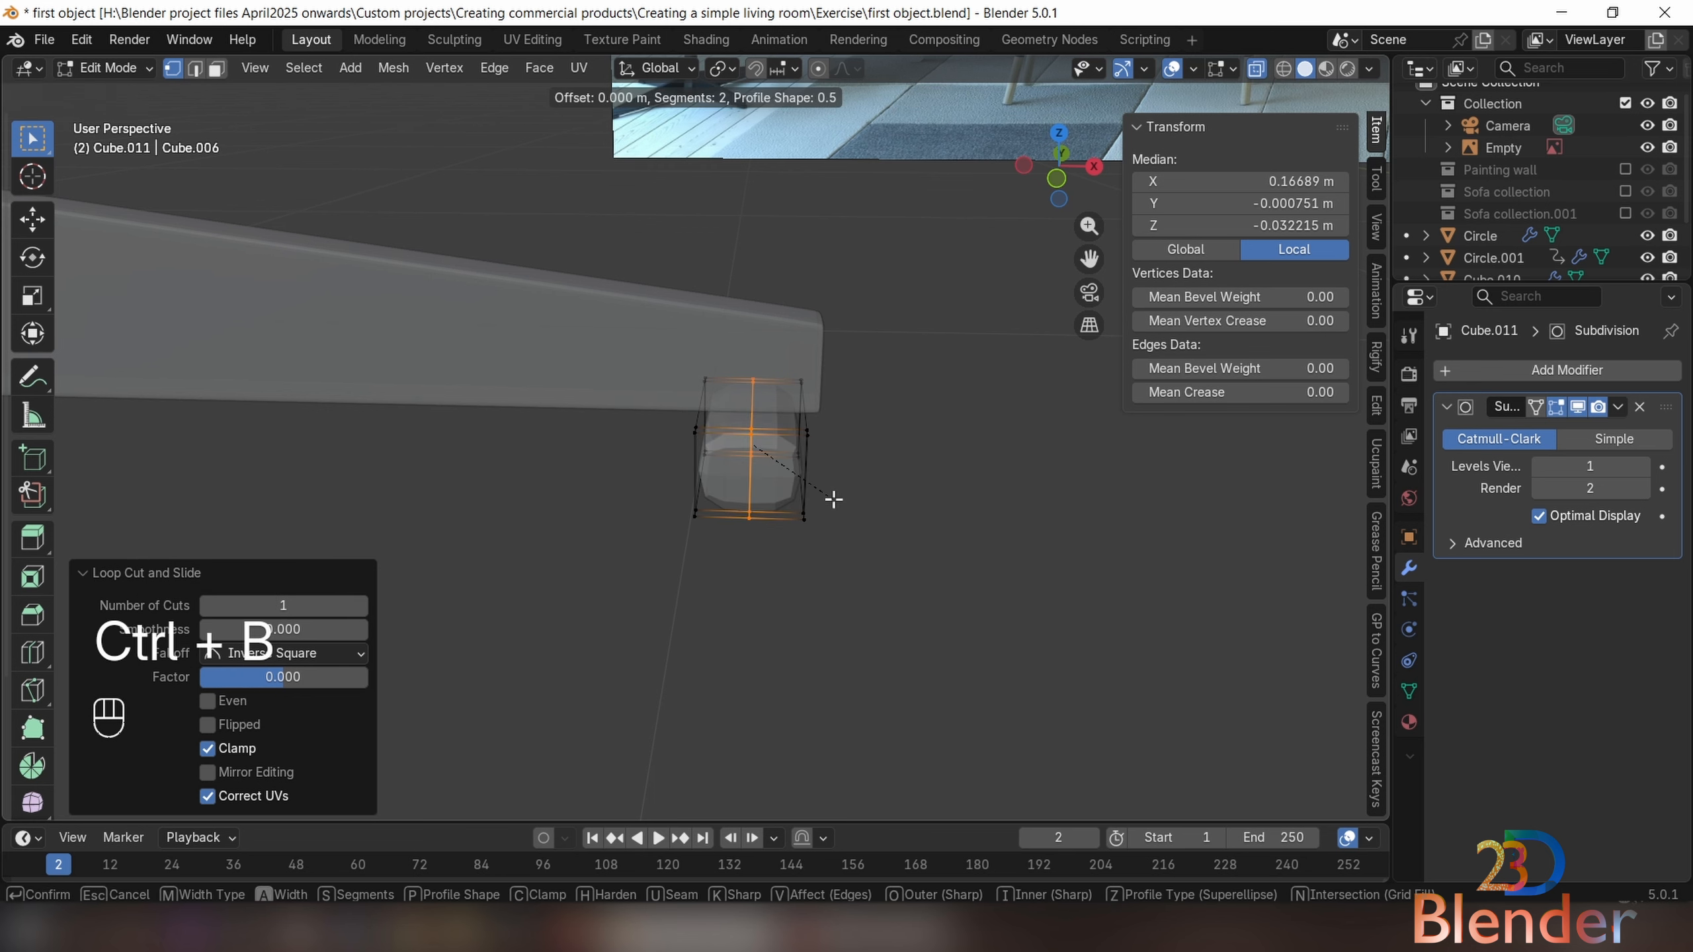
left_click(875, 526)
key("Tab")
middle_click_drag(894, 503, 679, 489)
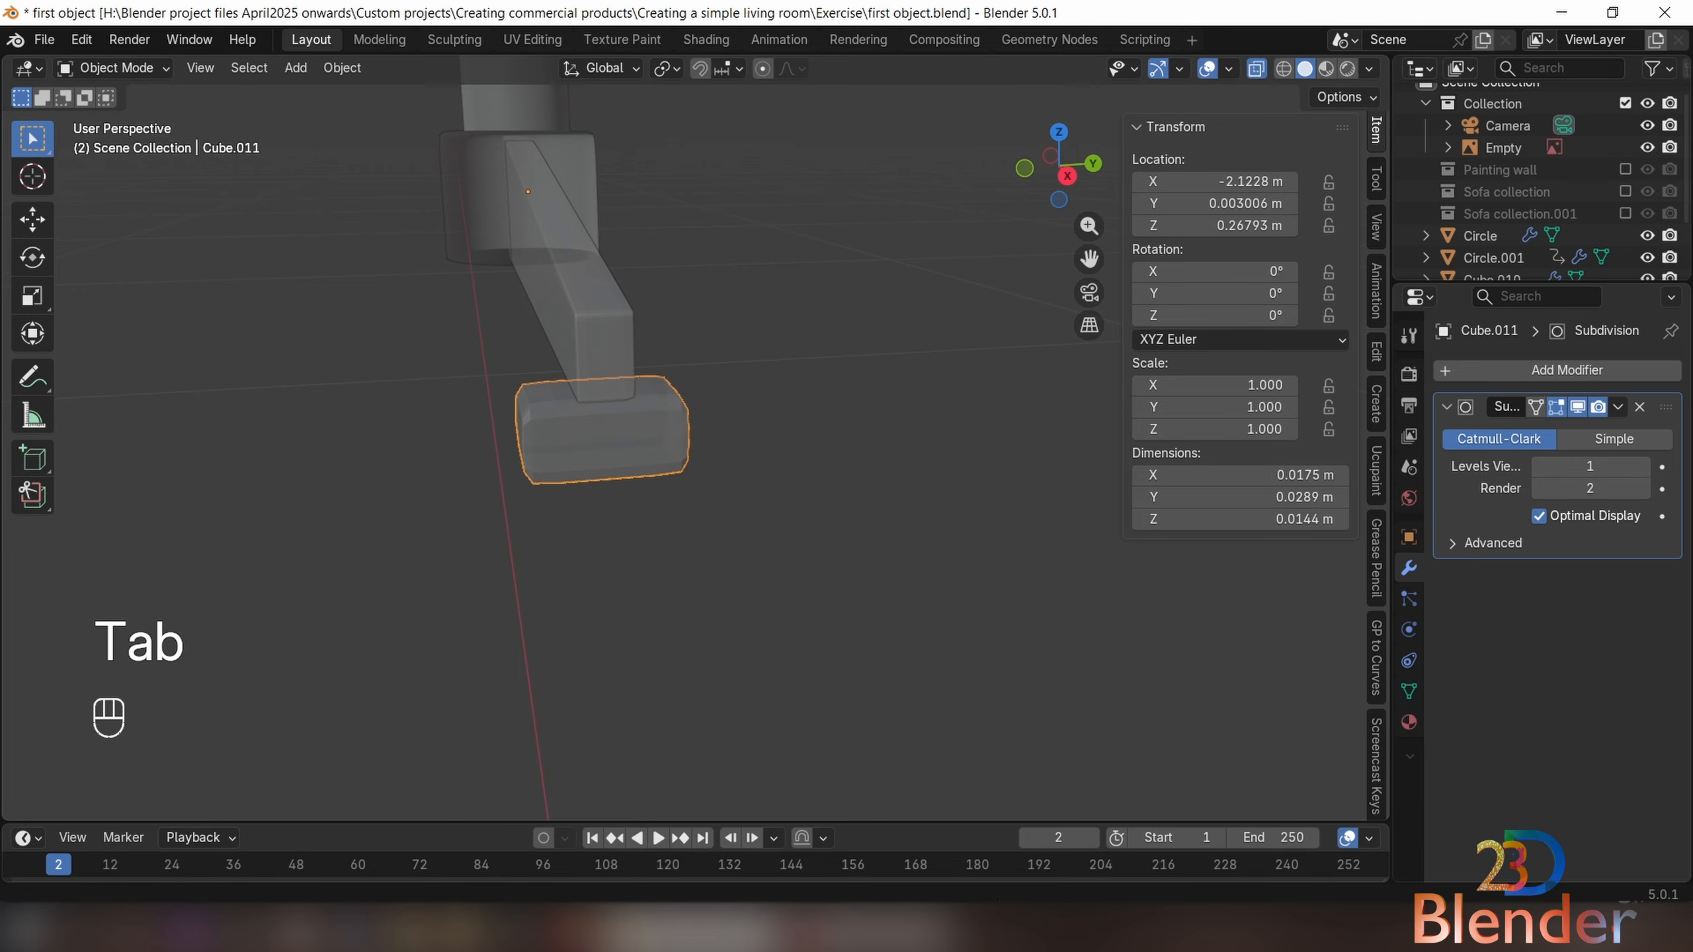
middle_click_drag(627, 481, 752, 496)
Slide the pad's middle edge loop fully toward the inner end and add a loop near the outer end with factor 0.901
key("Tab")
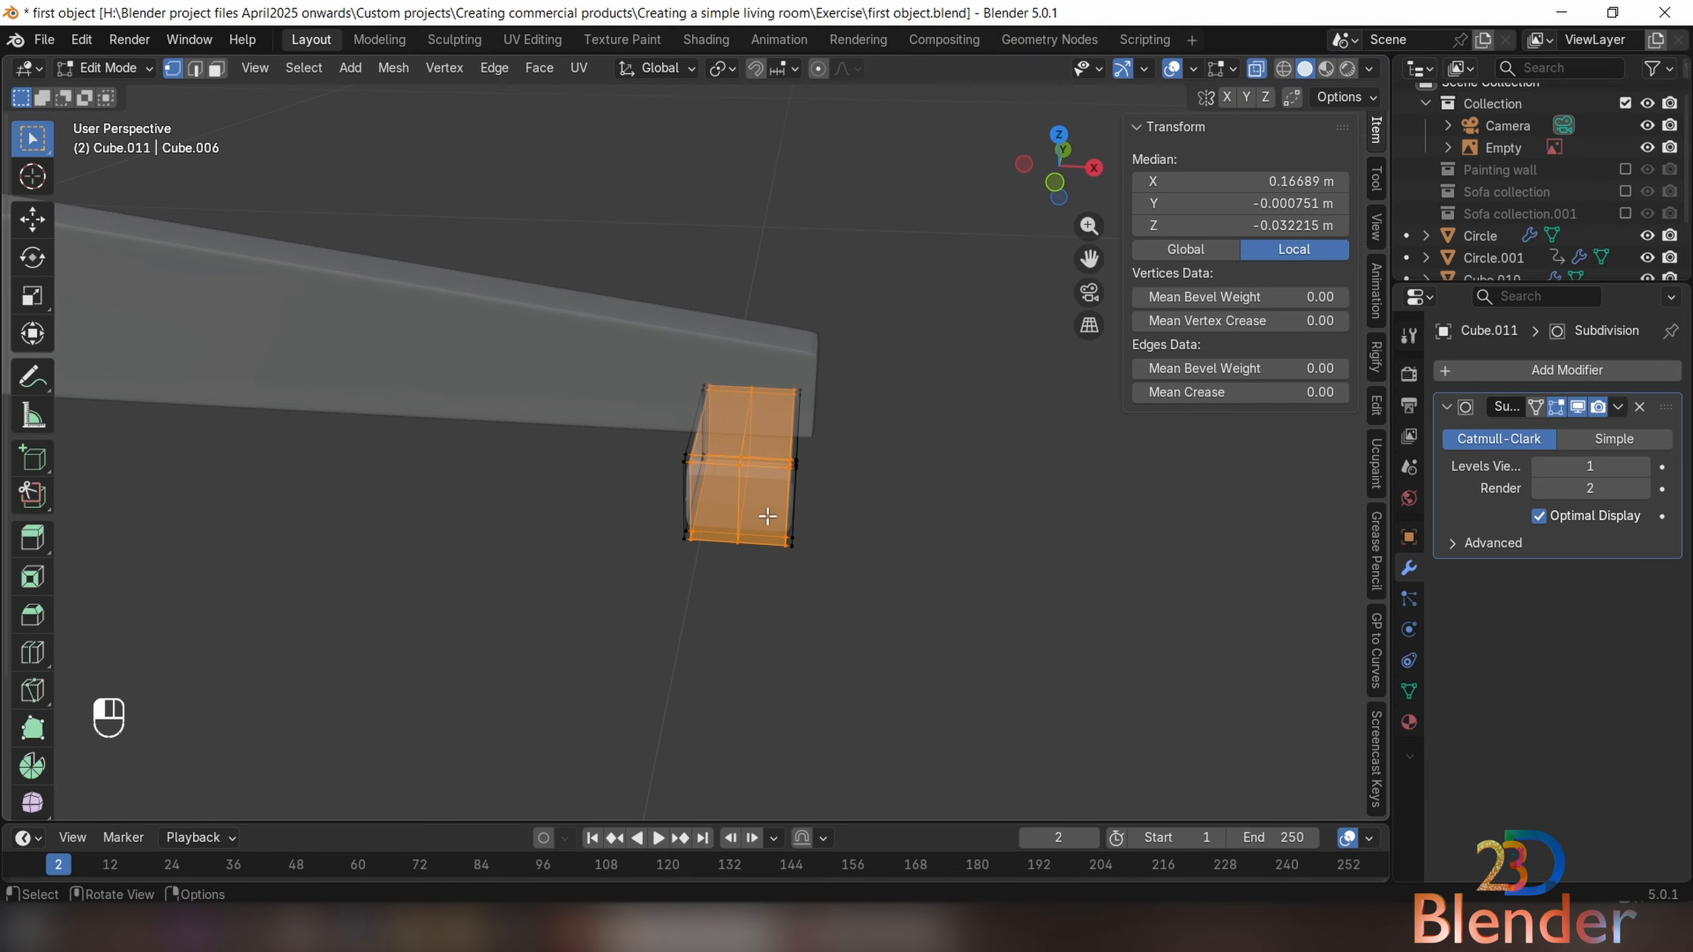
left_click(740, 504, "alt")
key("g")
key("g")
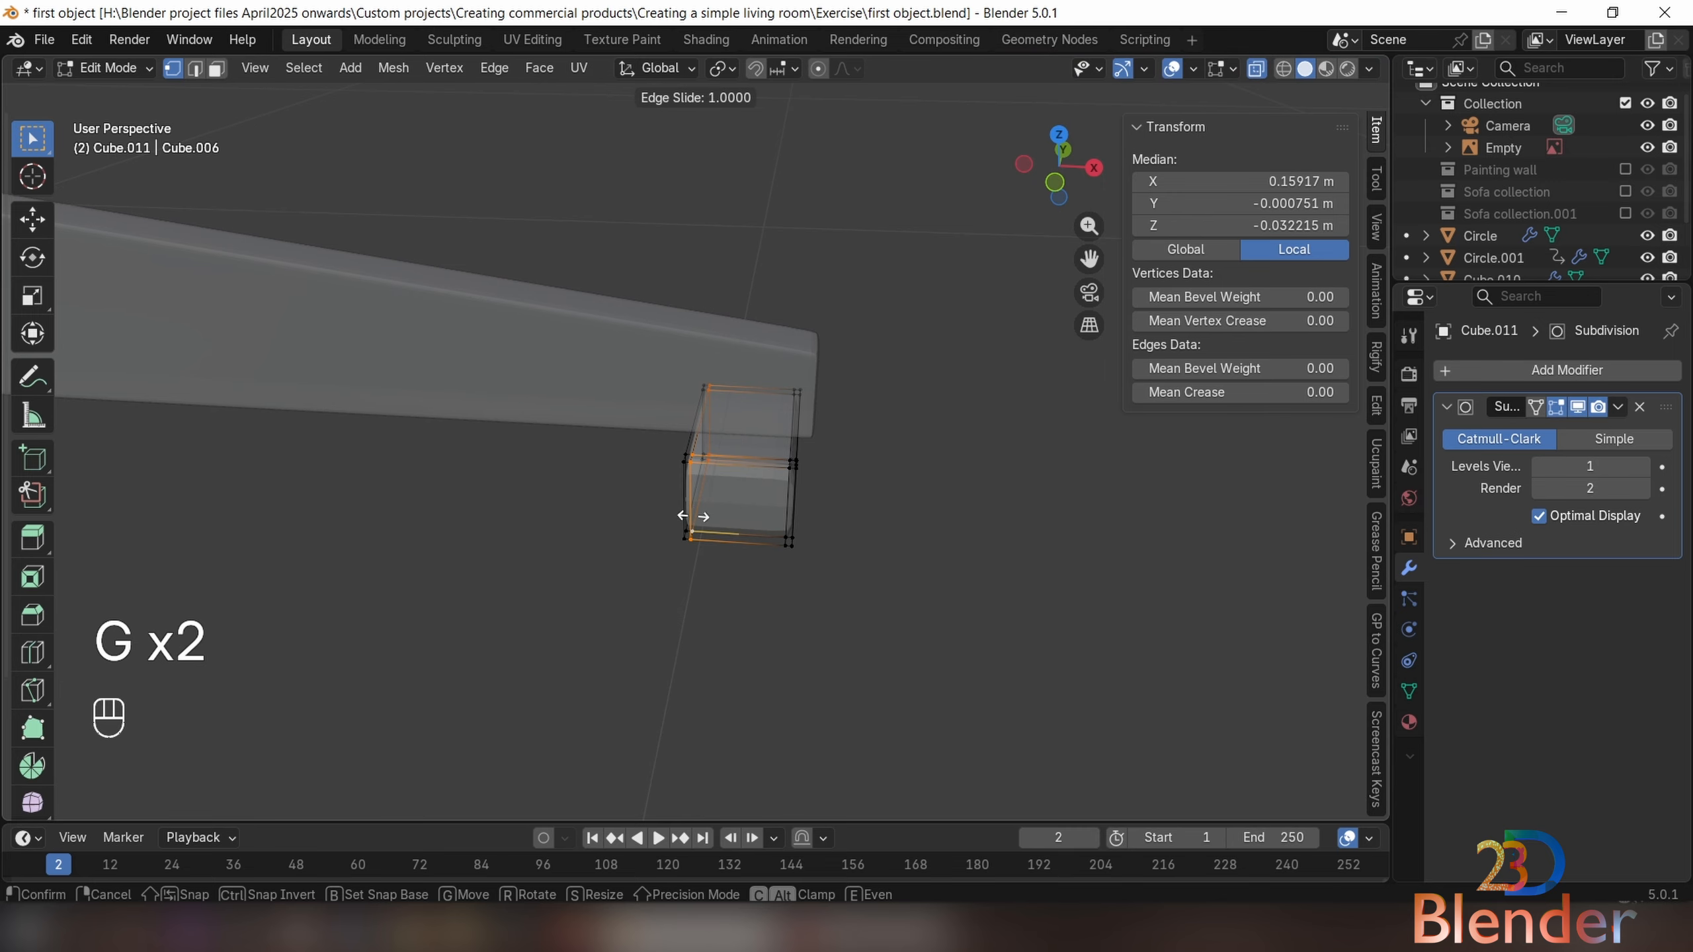
left_click(691, 515)
key("ctrl+r")
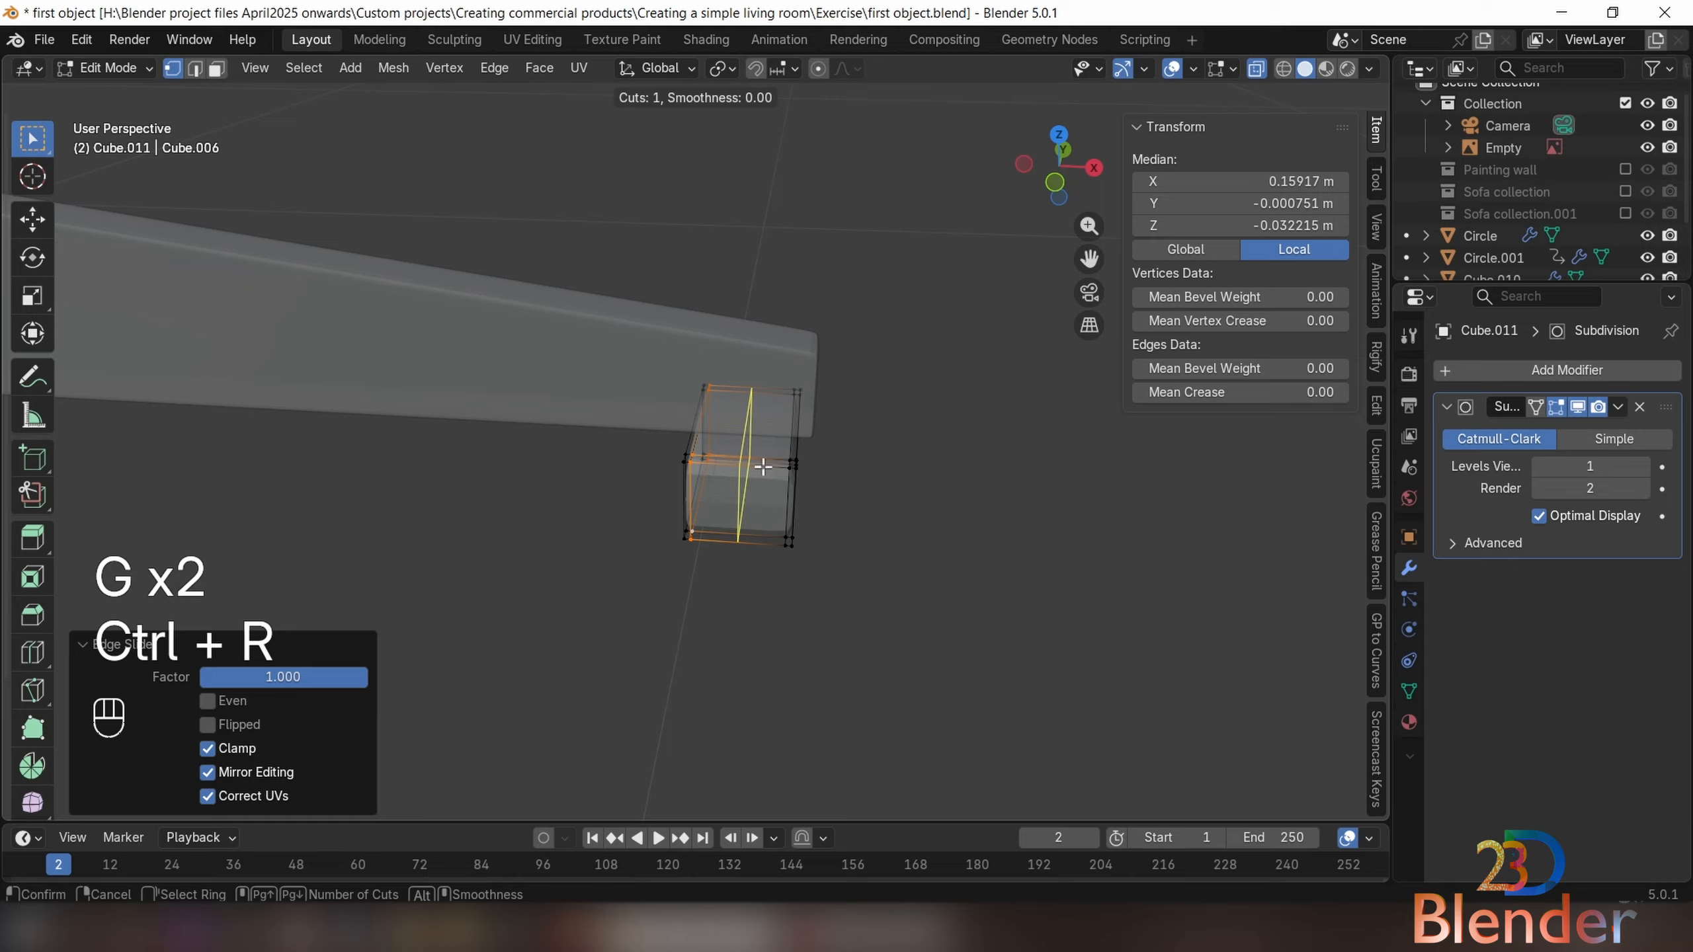
left_click(762, 467)
left_click(806, 492)
middle_click_drag(828, 465, 674, 523)
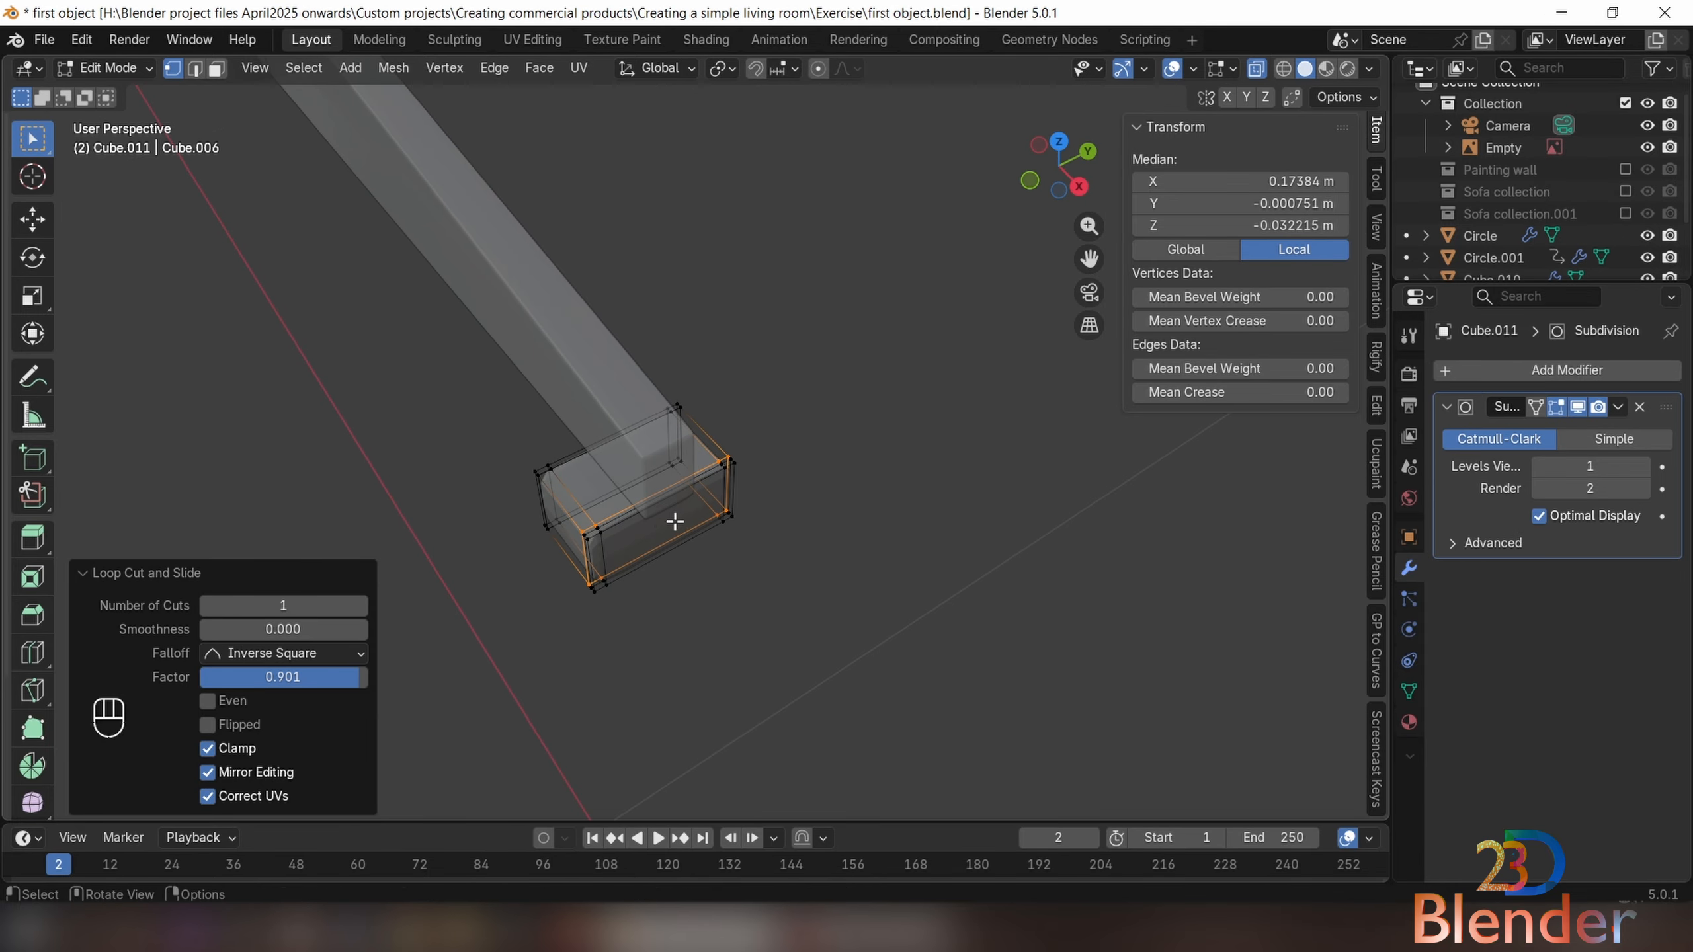
key("ctrl+r")
left_click(659, 525)
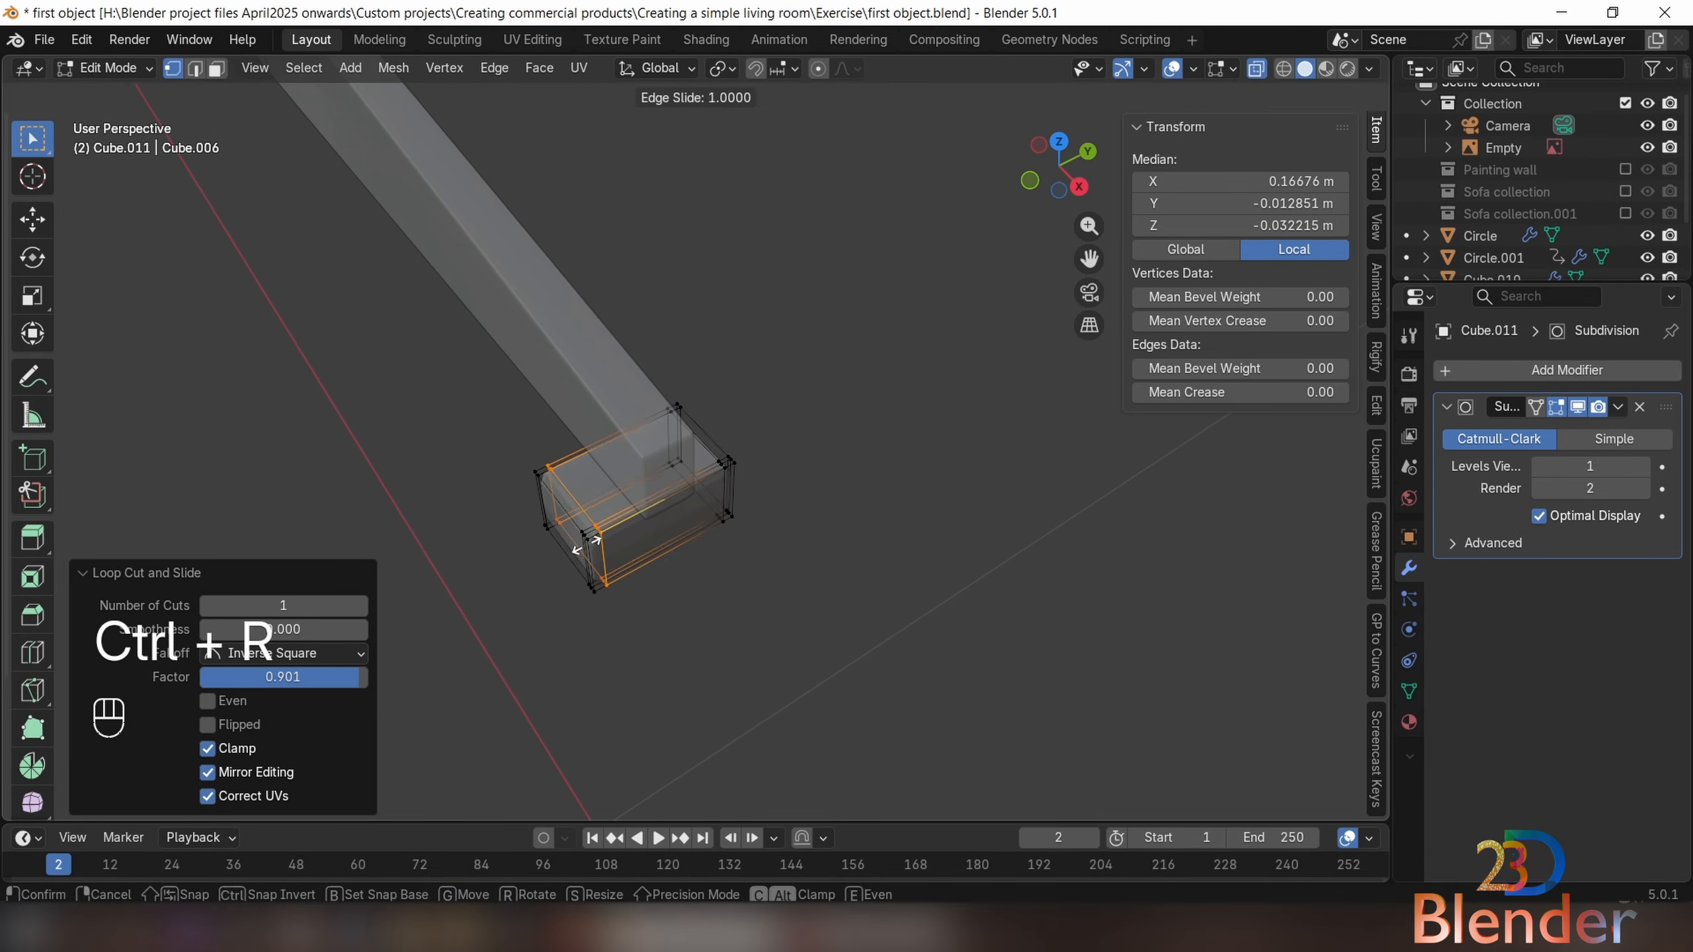
right_click(637, 527)
key("ctrl+z")
Add two horizontal edge loops around the foot pad, one near its upper edge and one near its lower edge
middle_click_drag(661, 525, 593, 443)
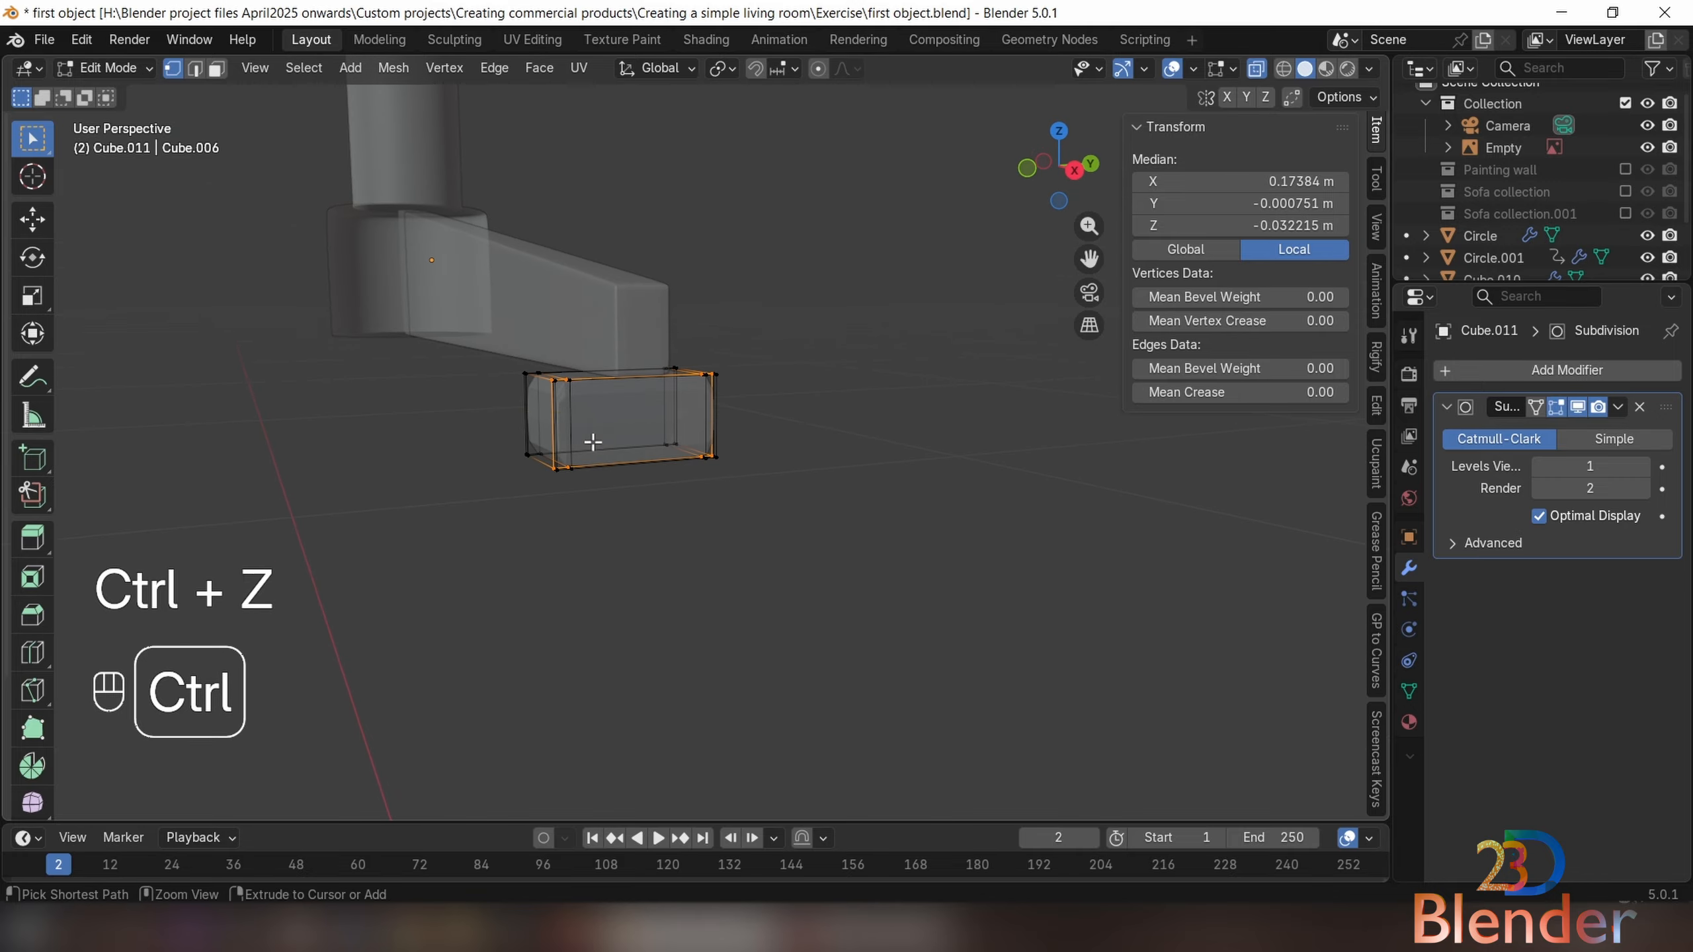
key("ctrl+r")
left_click(574, 427)
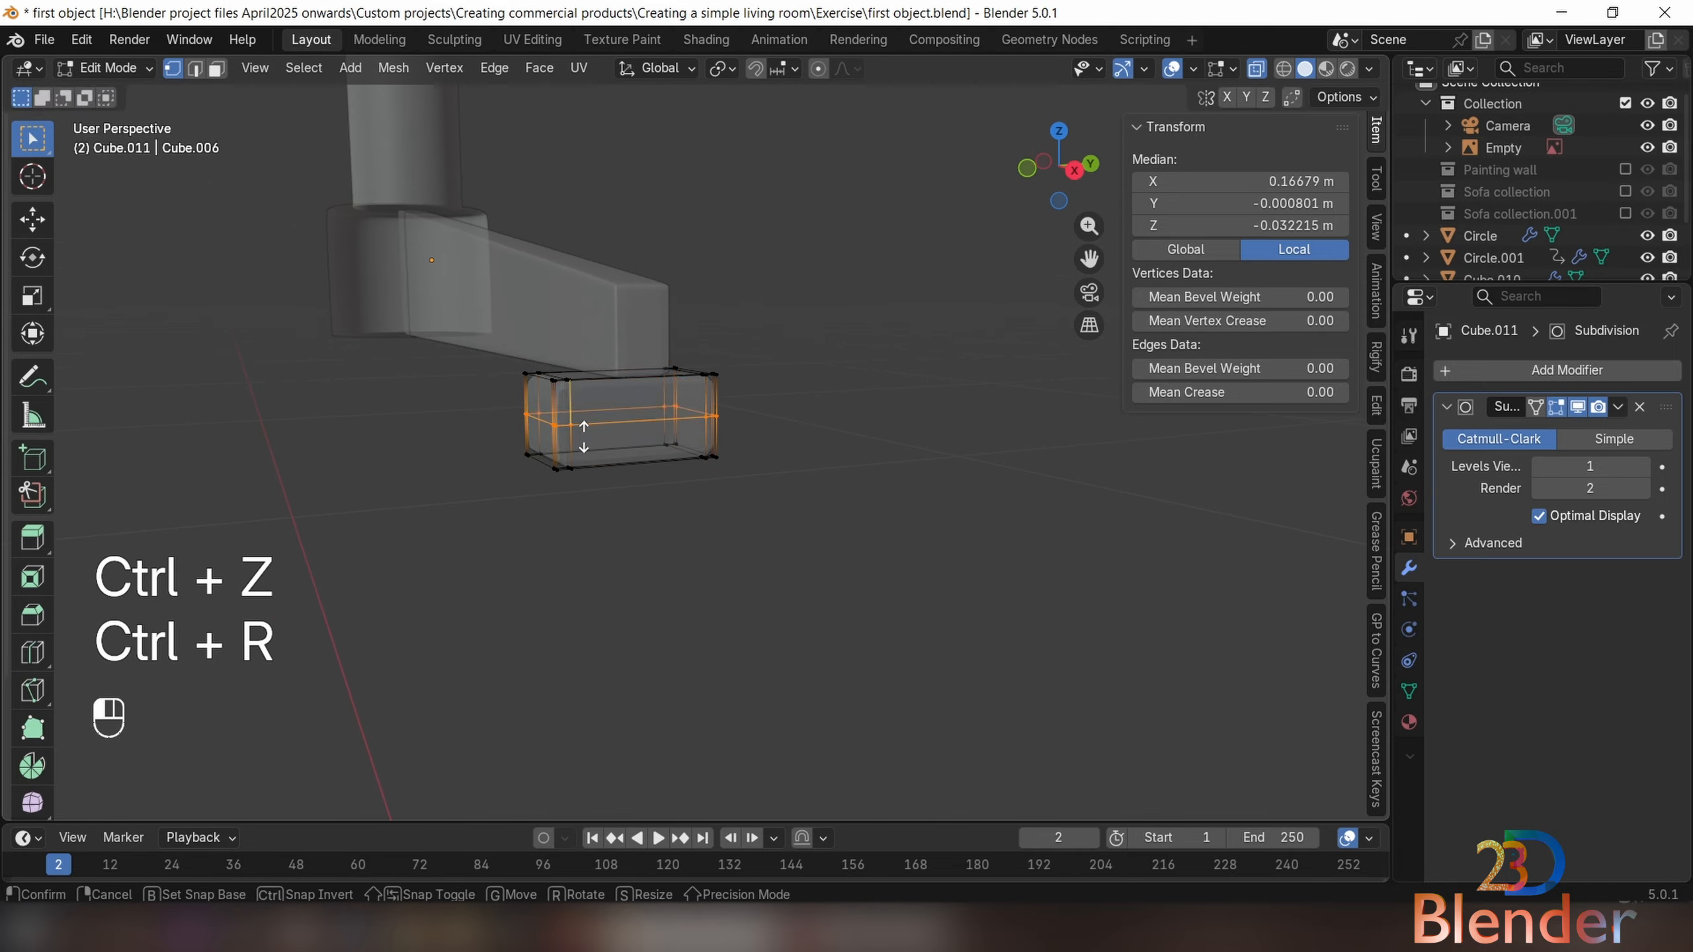
left_click(585, 400)
key("ctrl+r")
left_click(692, 429)
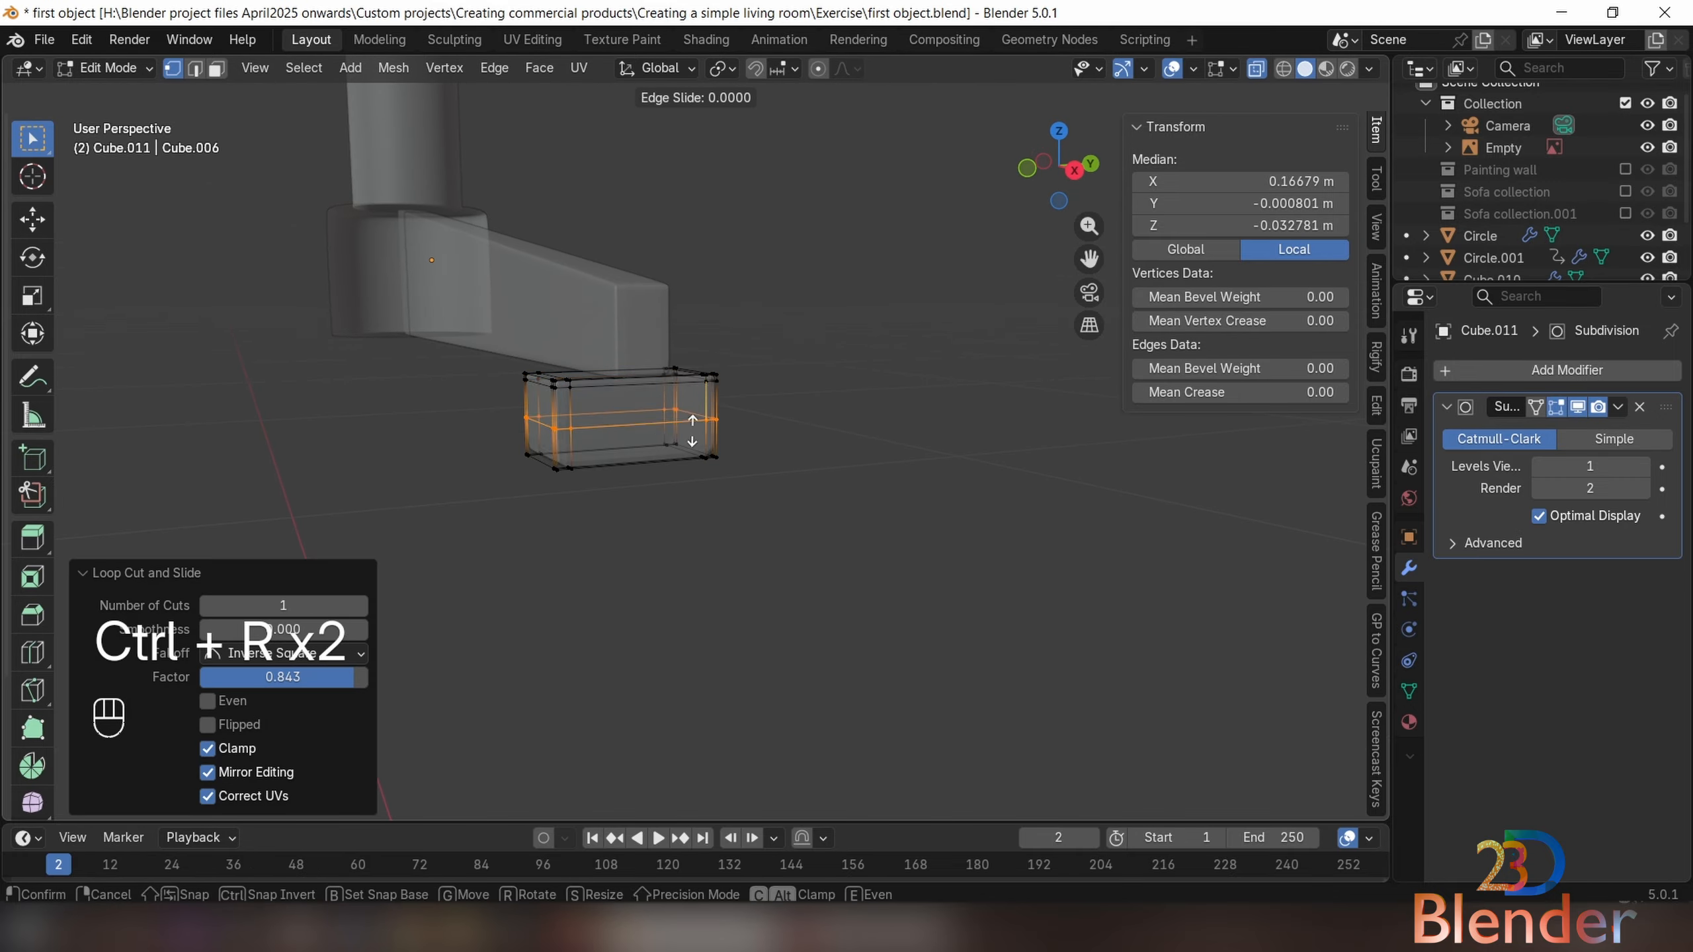
left_click(692, 462)
key("alt+z")
middle_click_drag(692, 462, 831, 493)
key("Tab")
scroll(830, 490, "down", 2)
scroll(814, 240, "up", 3)
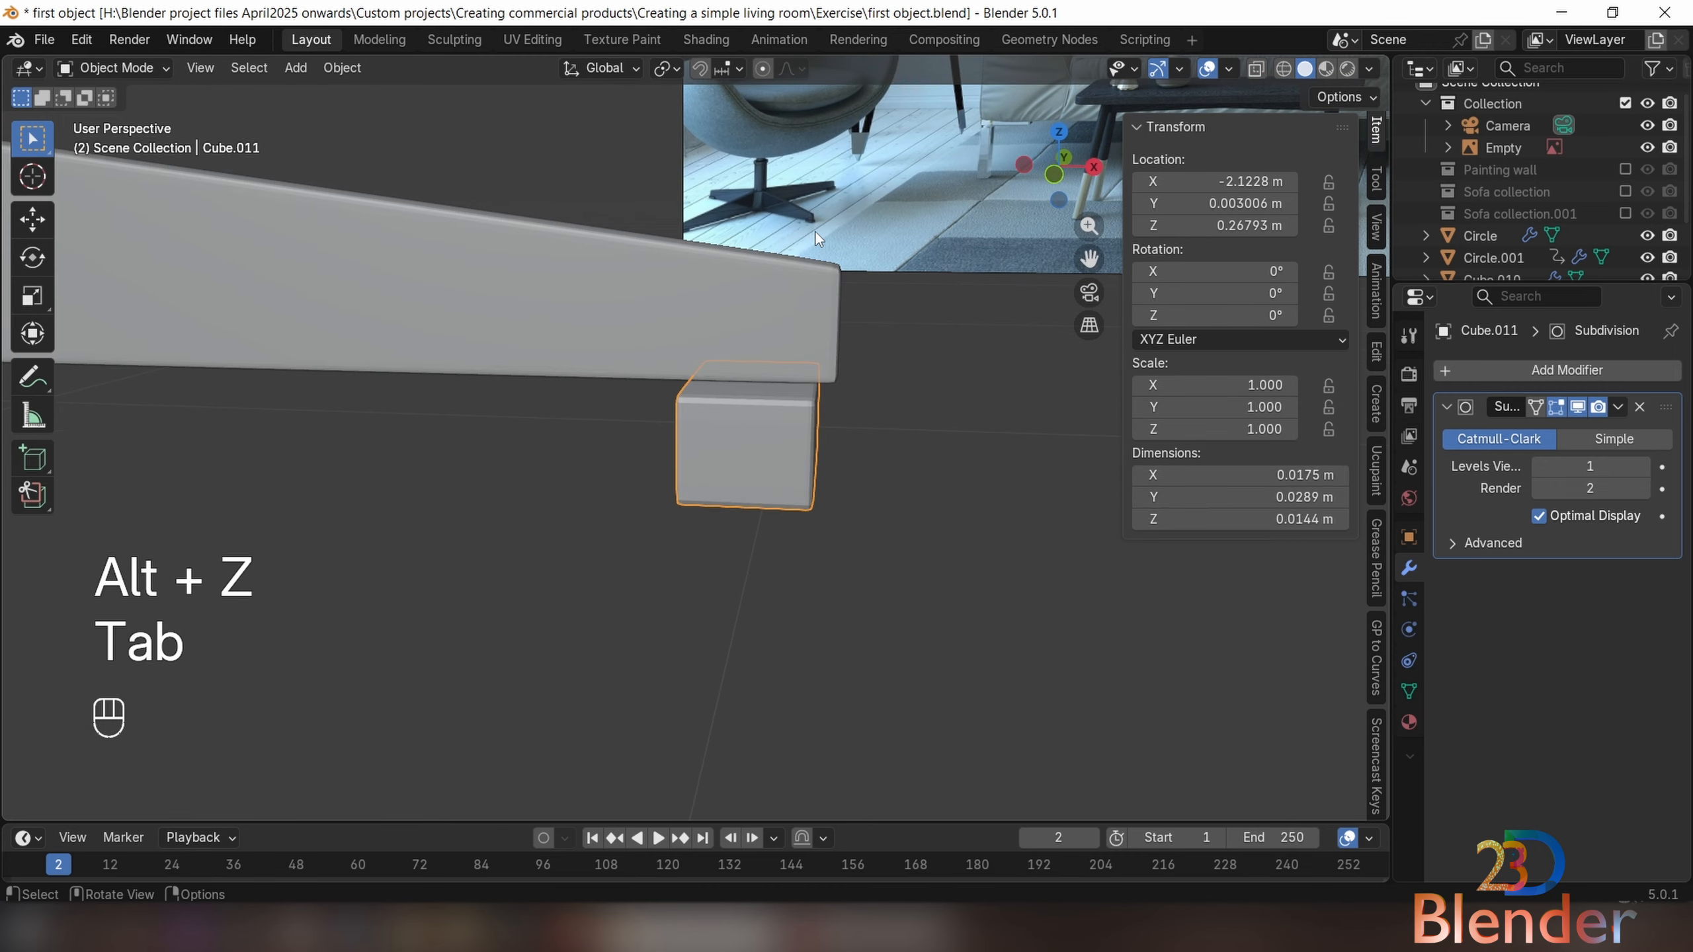
key("KP_1")
middle_click_drag(787, 267, 621, 483)
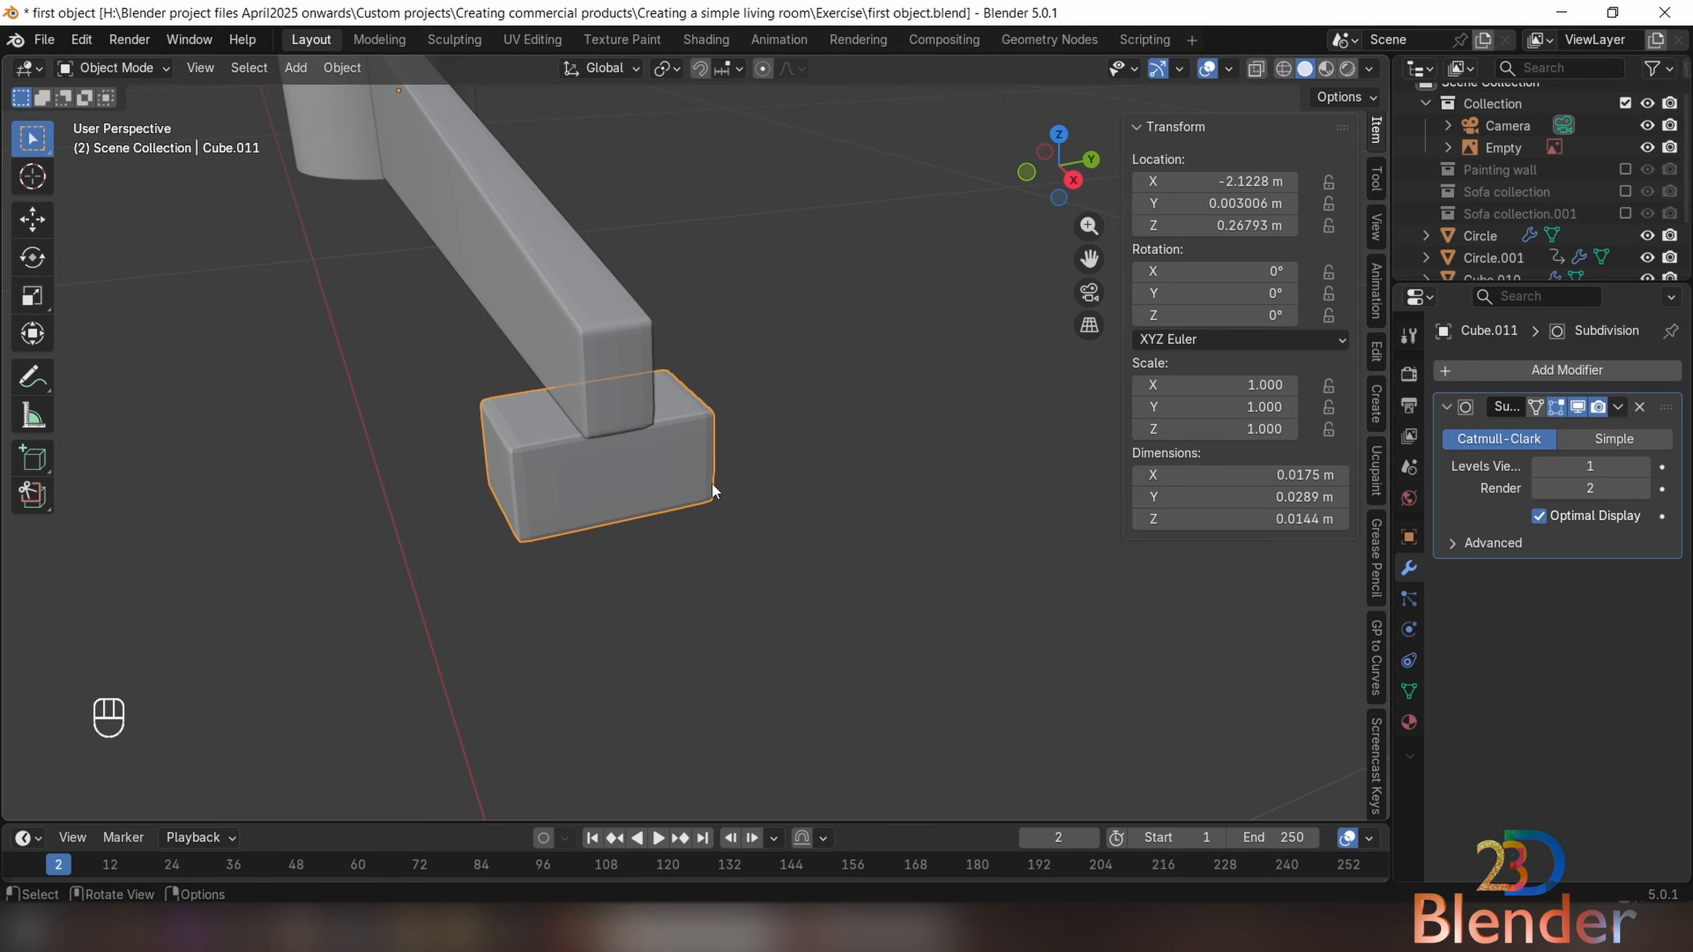
key("r")
key("x")
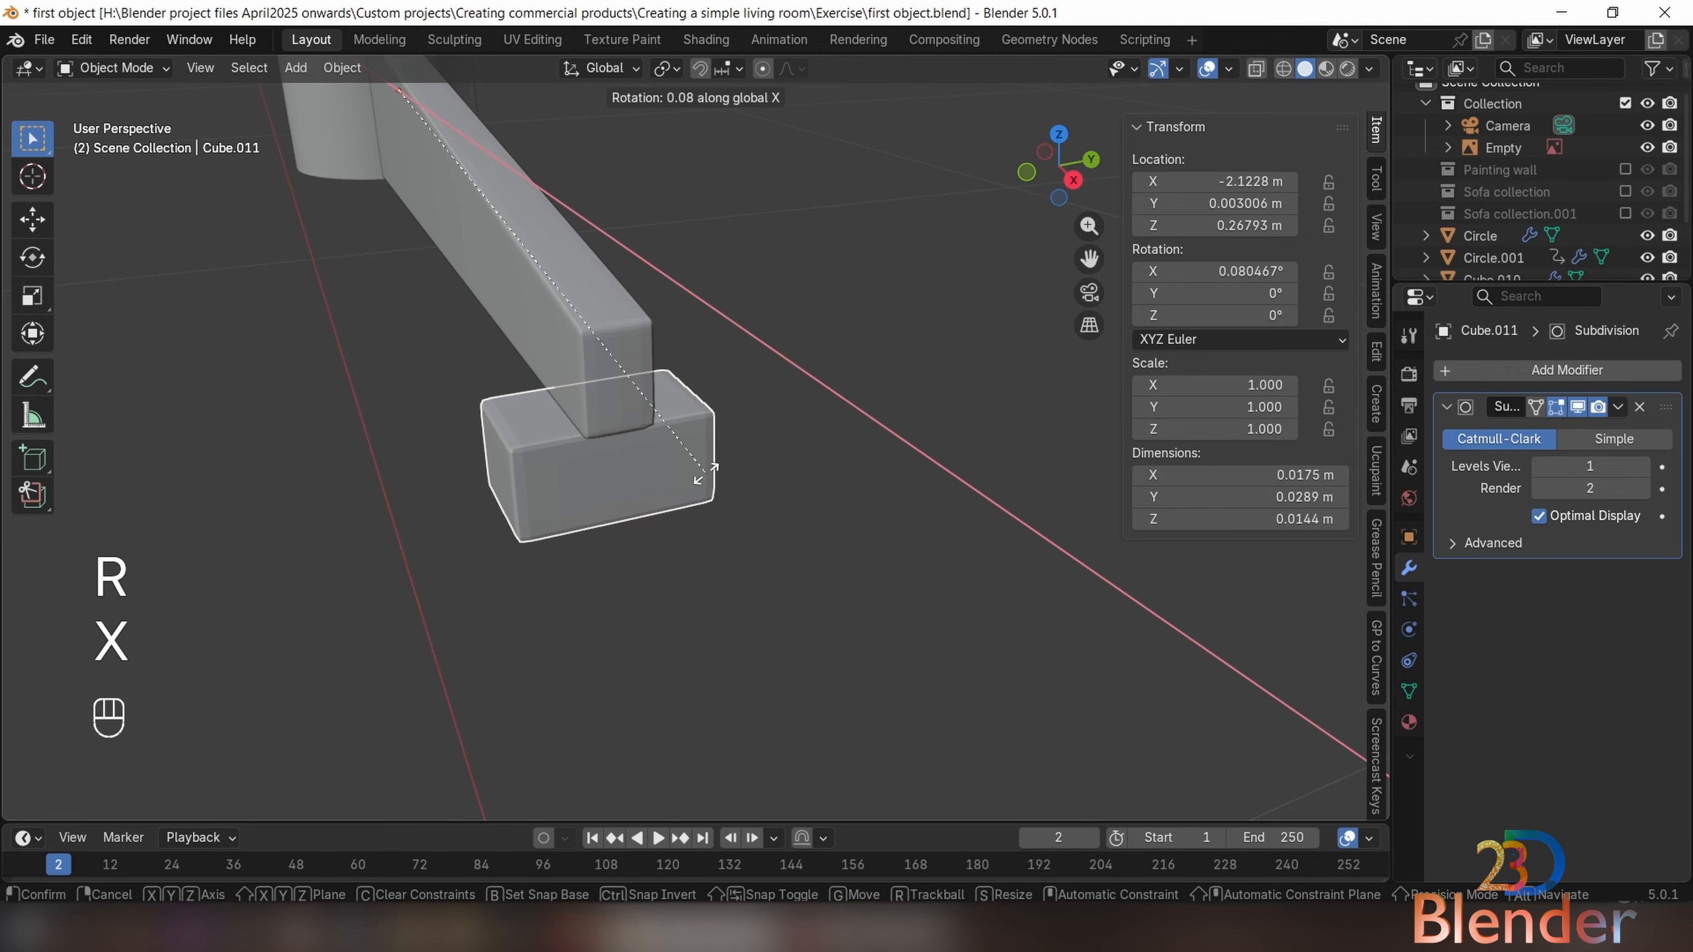
key("z")
right_click(690, 490)
Set the foot pad's origin to its geometry and rotate the pad 90° about the Z axis
middle_click_drag(682, 506, 661, 435)
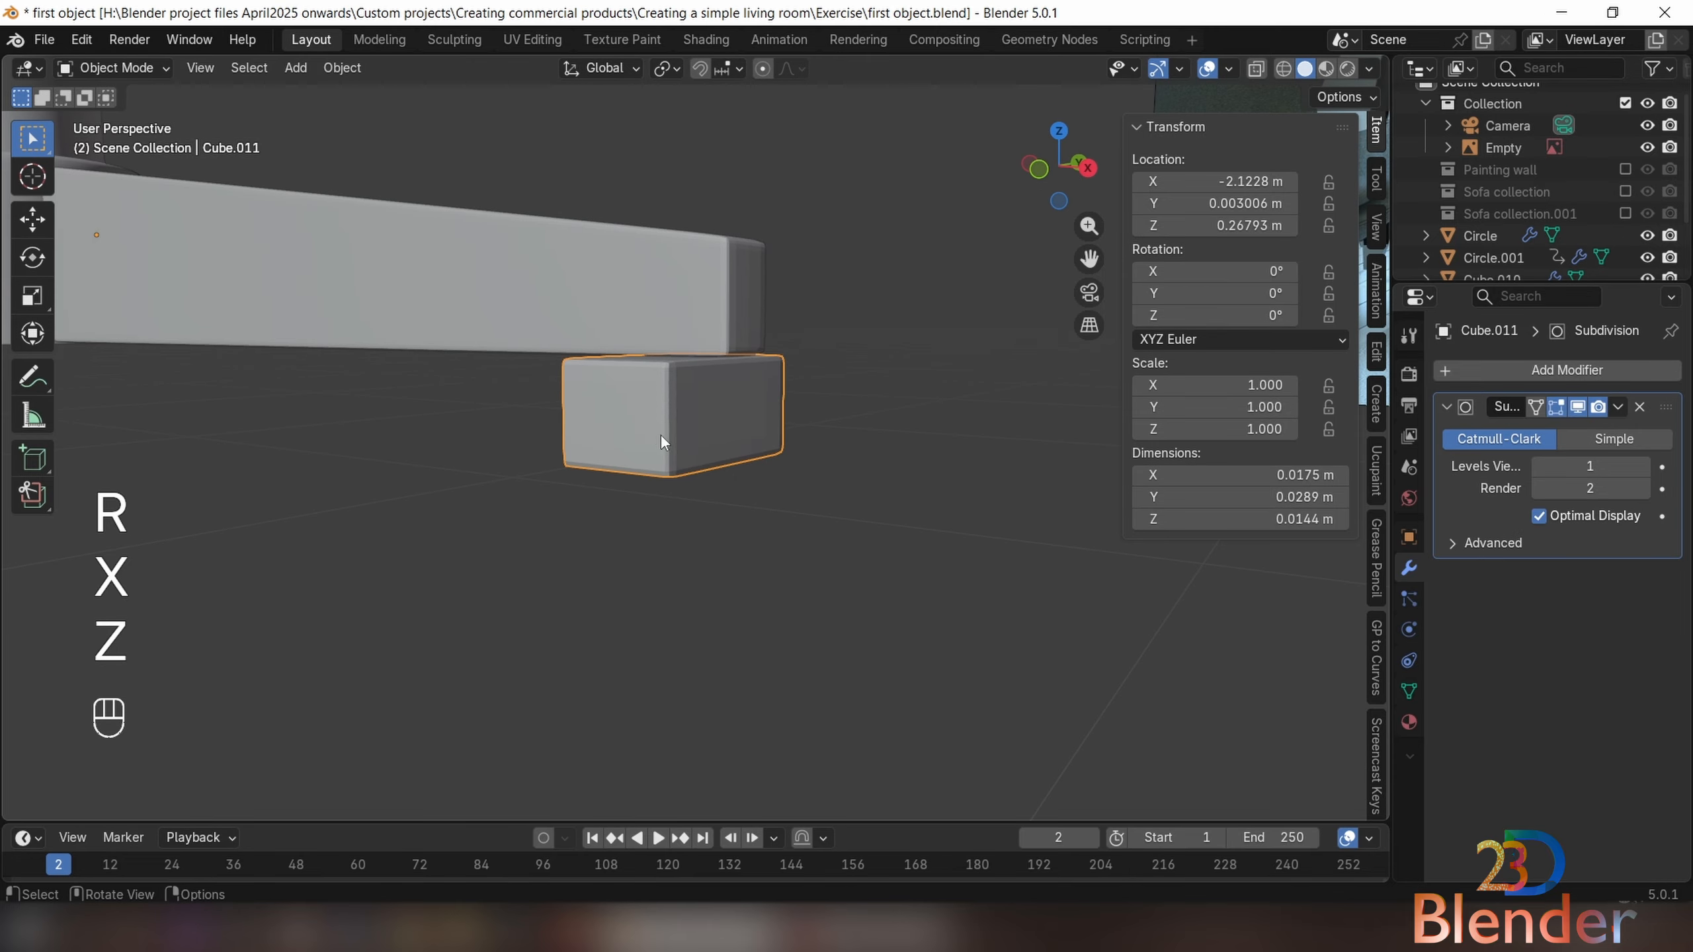
right_click(660, 435)
left_click(773, 553)
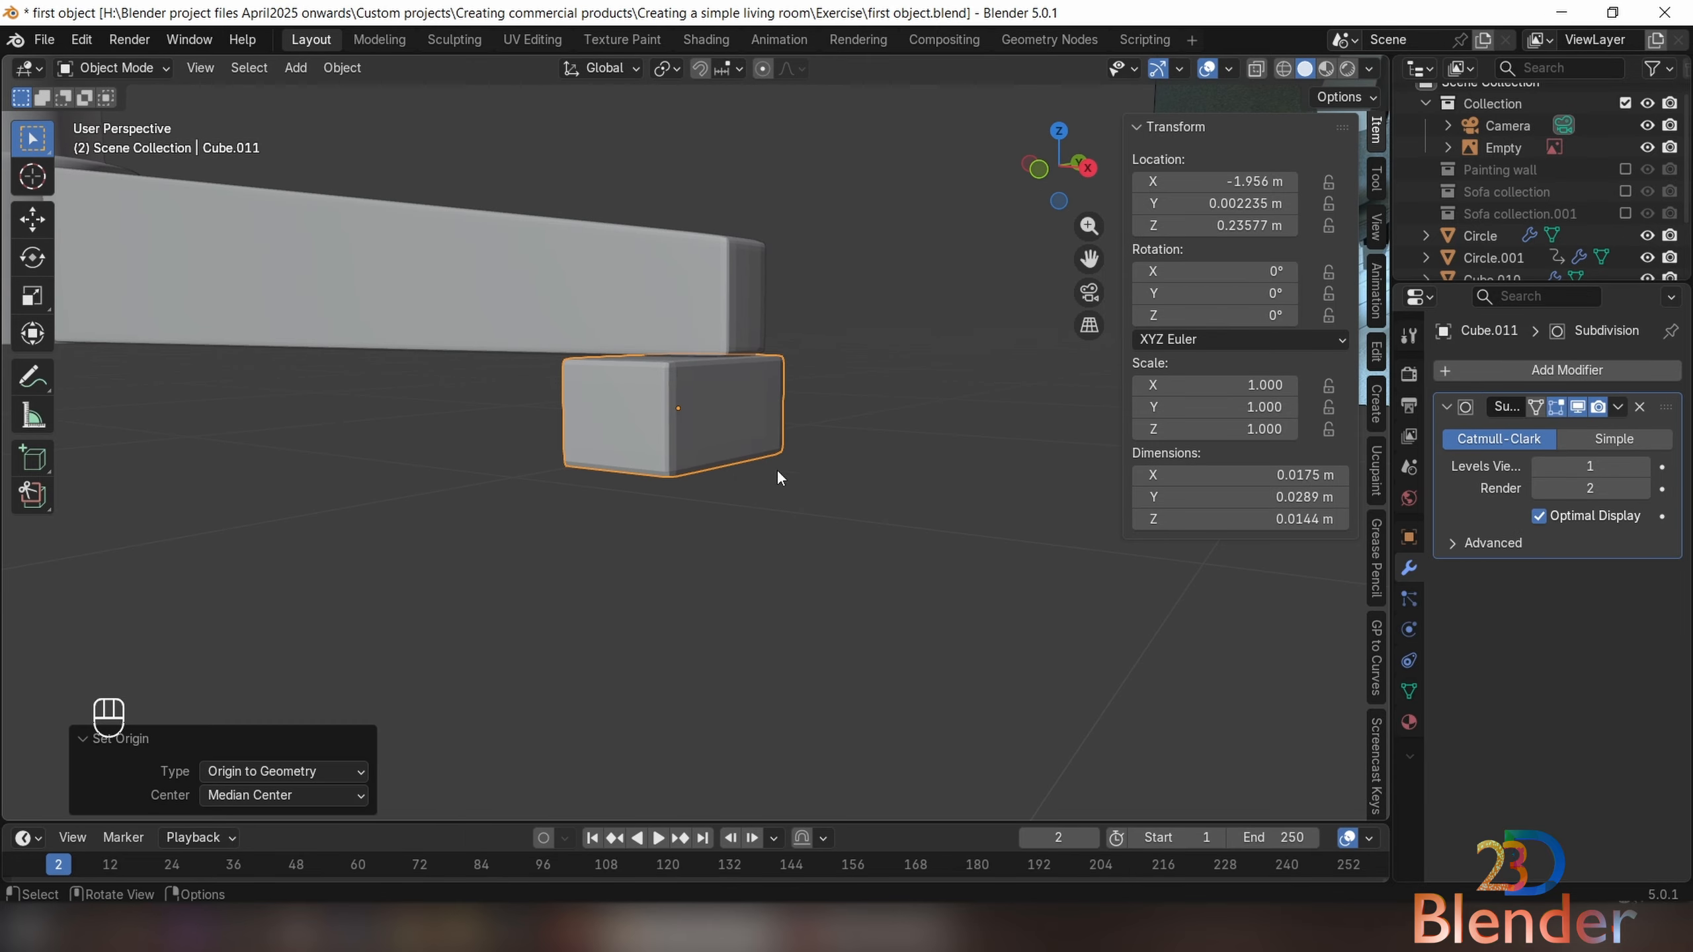
key("r")
key("z")
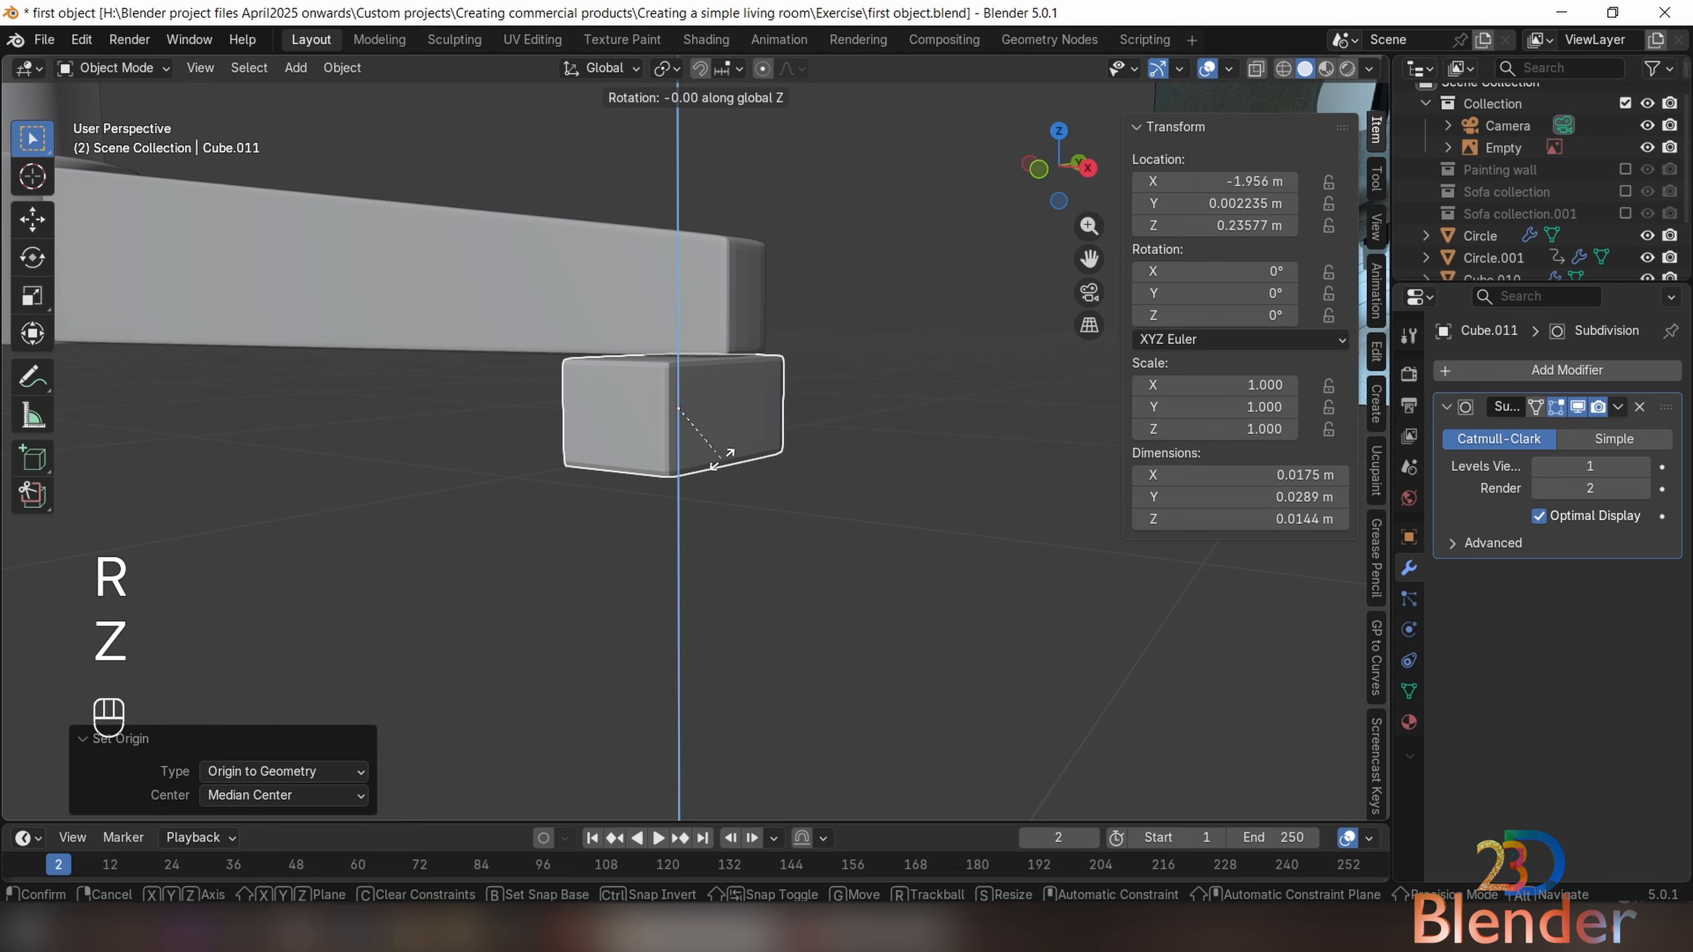
key("KP_9")
key("KP_0")
key("KP_Enter")
middle_click_drag(722, 459, 815, 479)
Raise the foot pad's bottom vertices along Z with X-ray on, thinning the pad to about 0.0076 m
key("KP_1")
key("Tab")
key("KP_1")
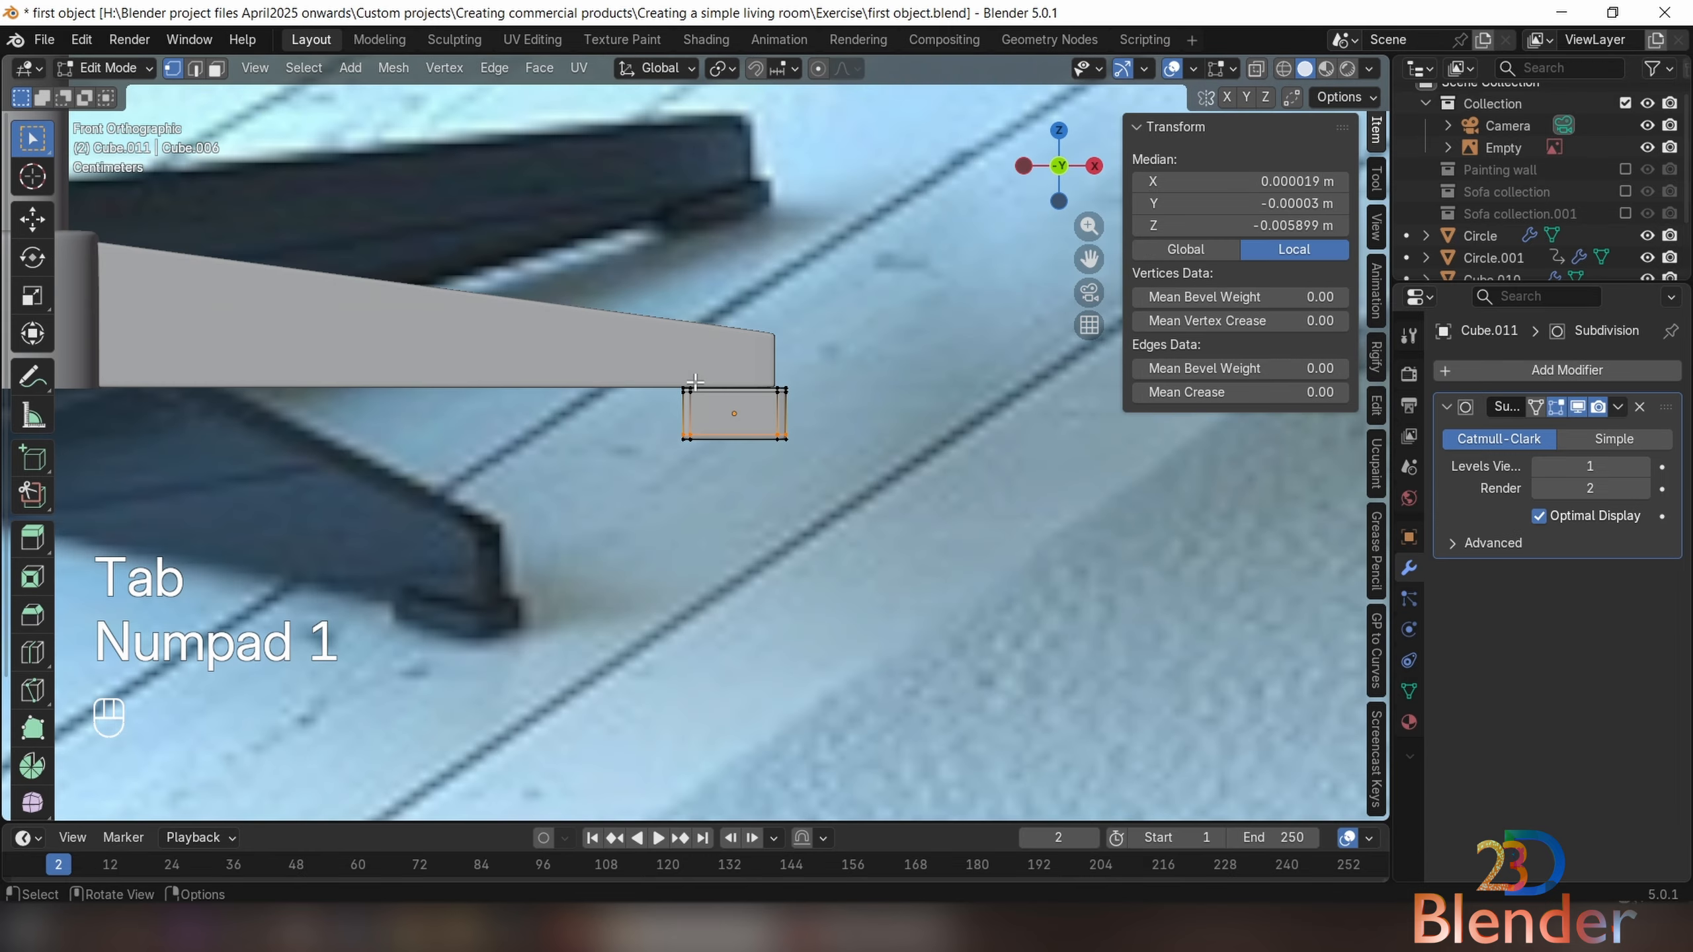
key("alt+z")
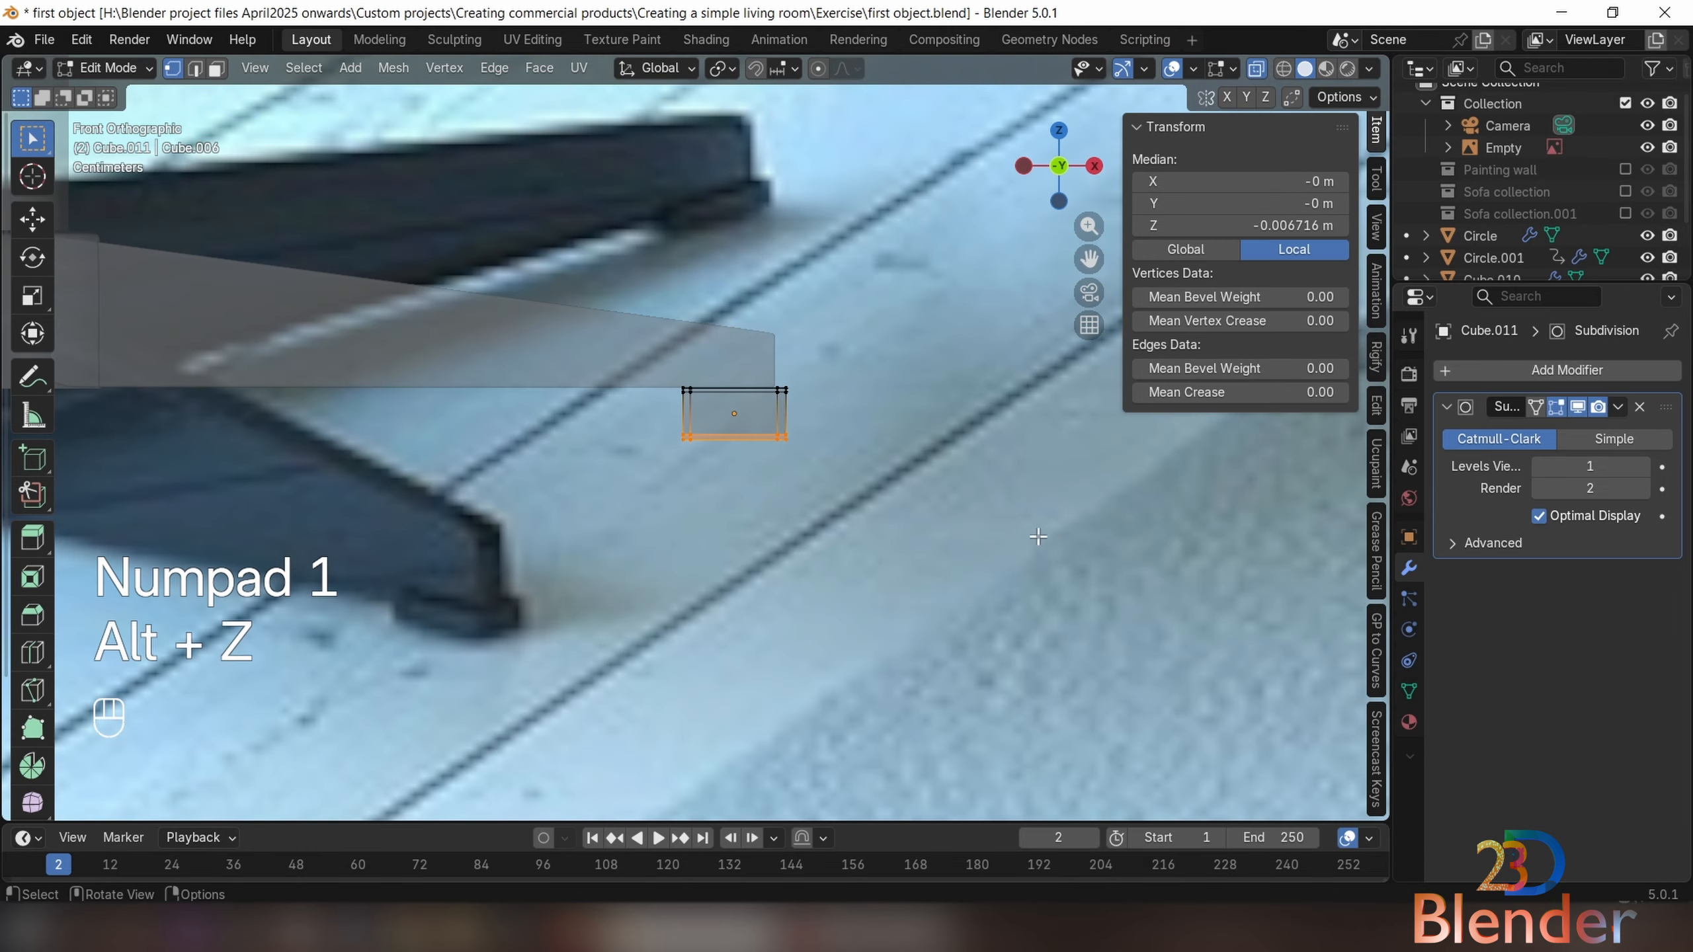
scroll(848, 510, "up", 3)
key("g")
key("z")
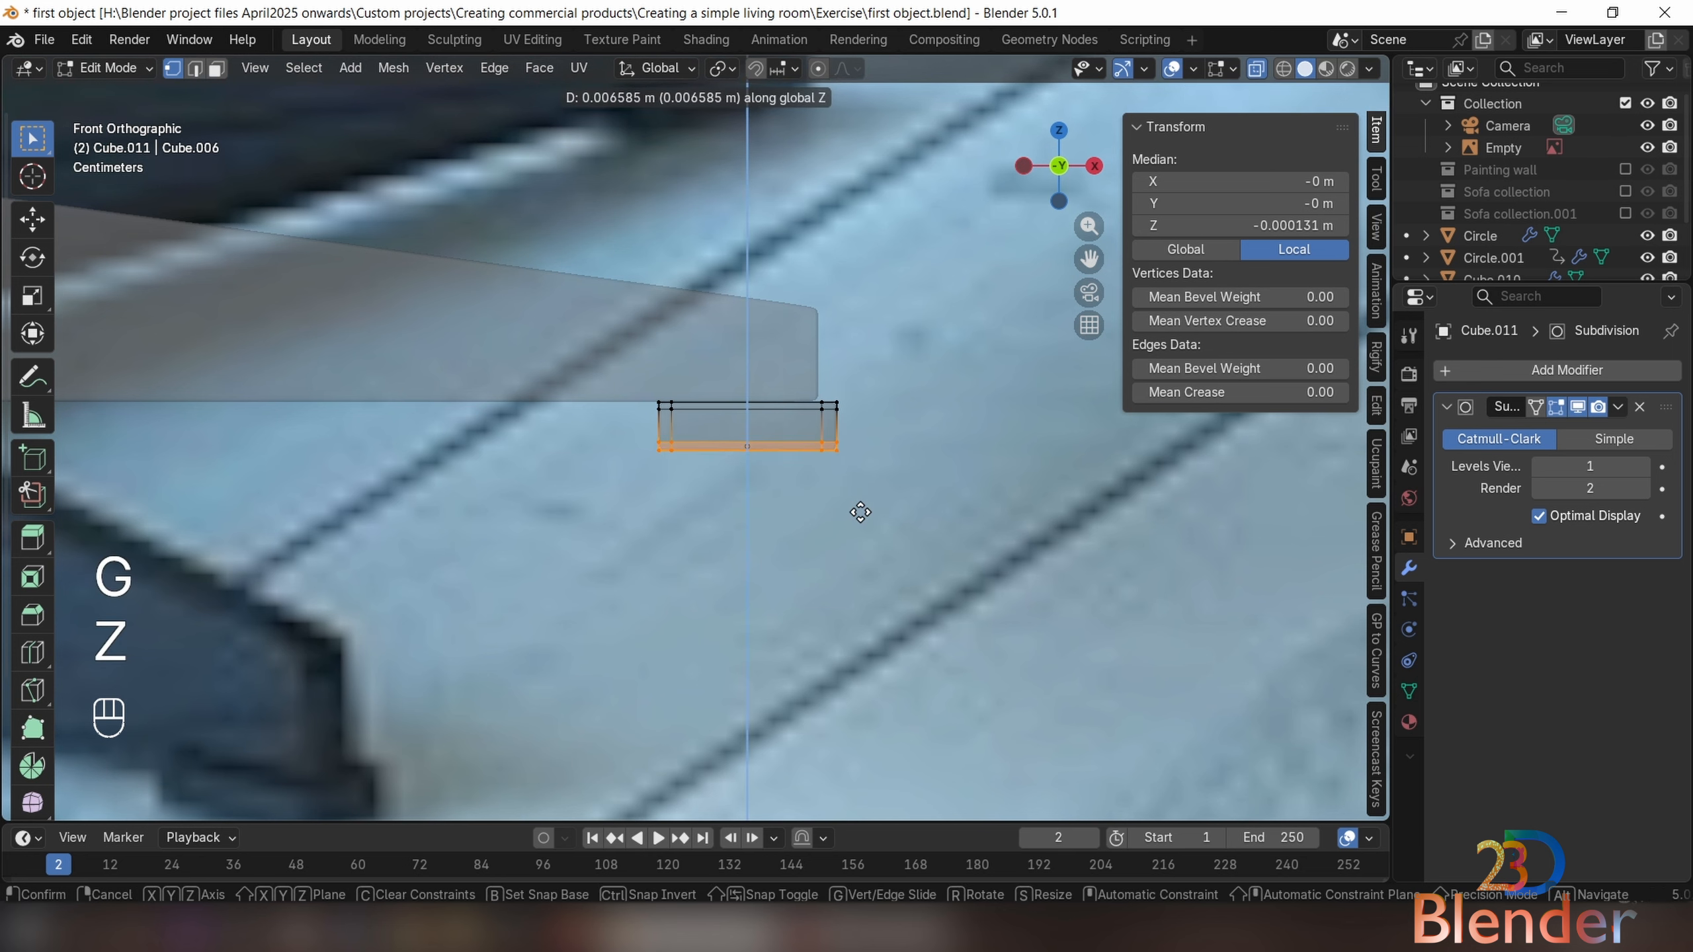
left_click(860, 508)
key("alt+z")
key("Tab")
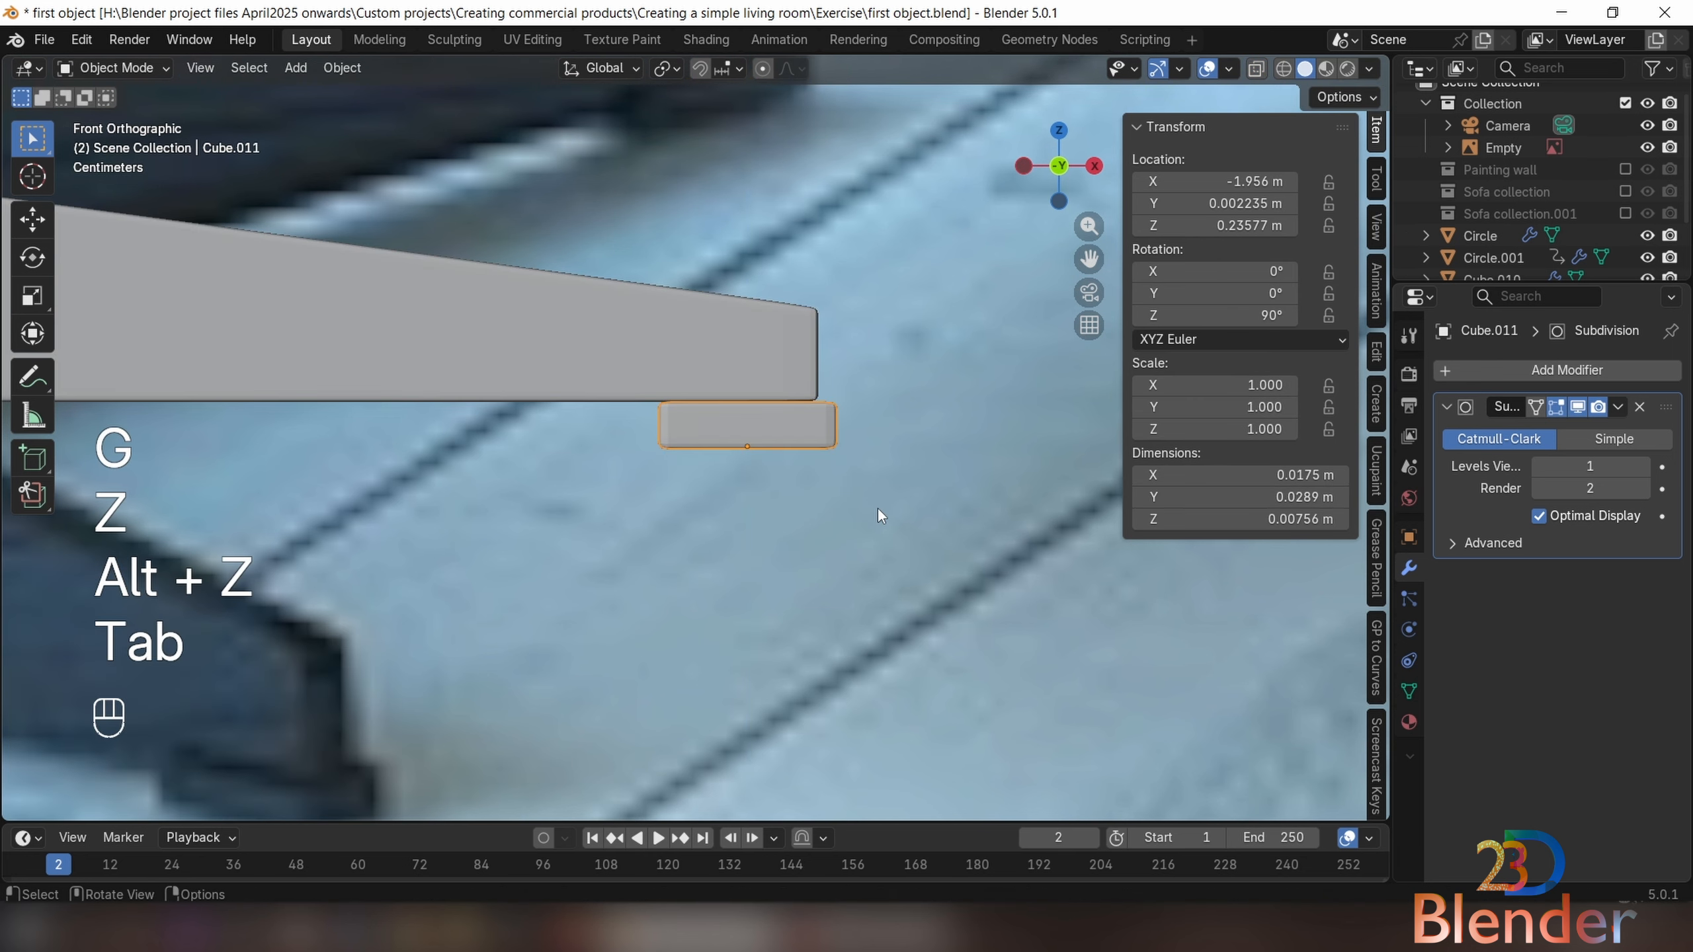
middle_click_drag(877, 506, 644, 584)
key("Tab")
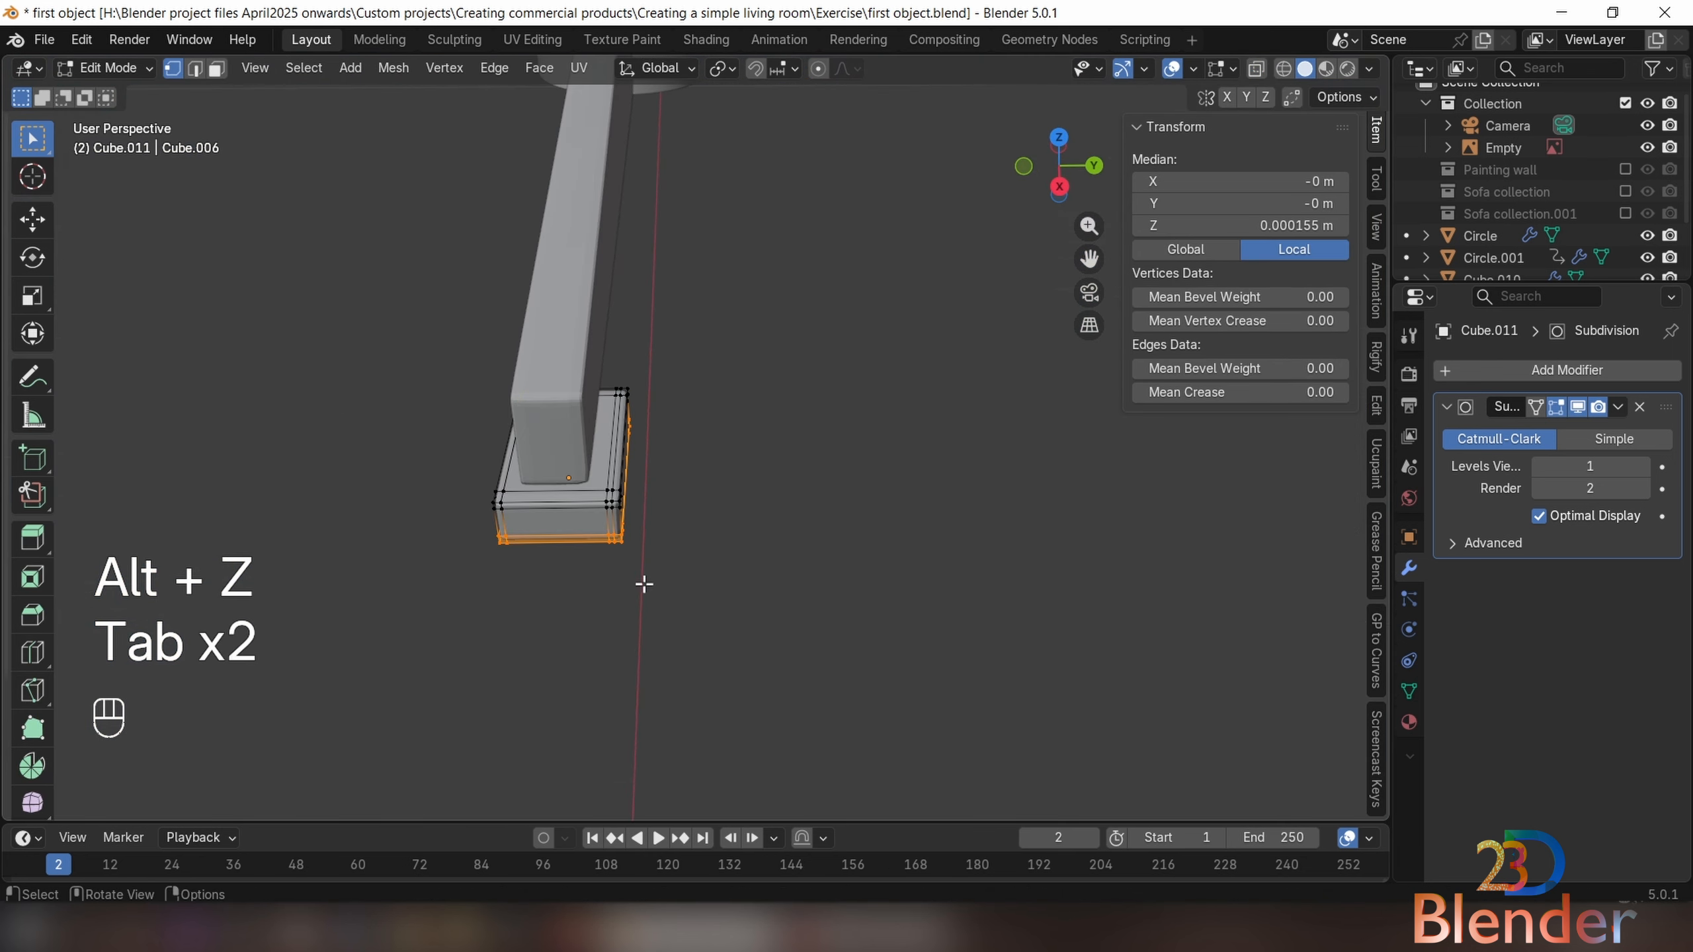
middle_click_drag(634, 414, 862, 367)
key("KP_1")
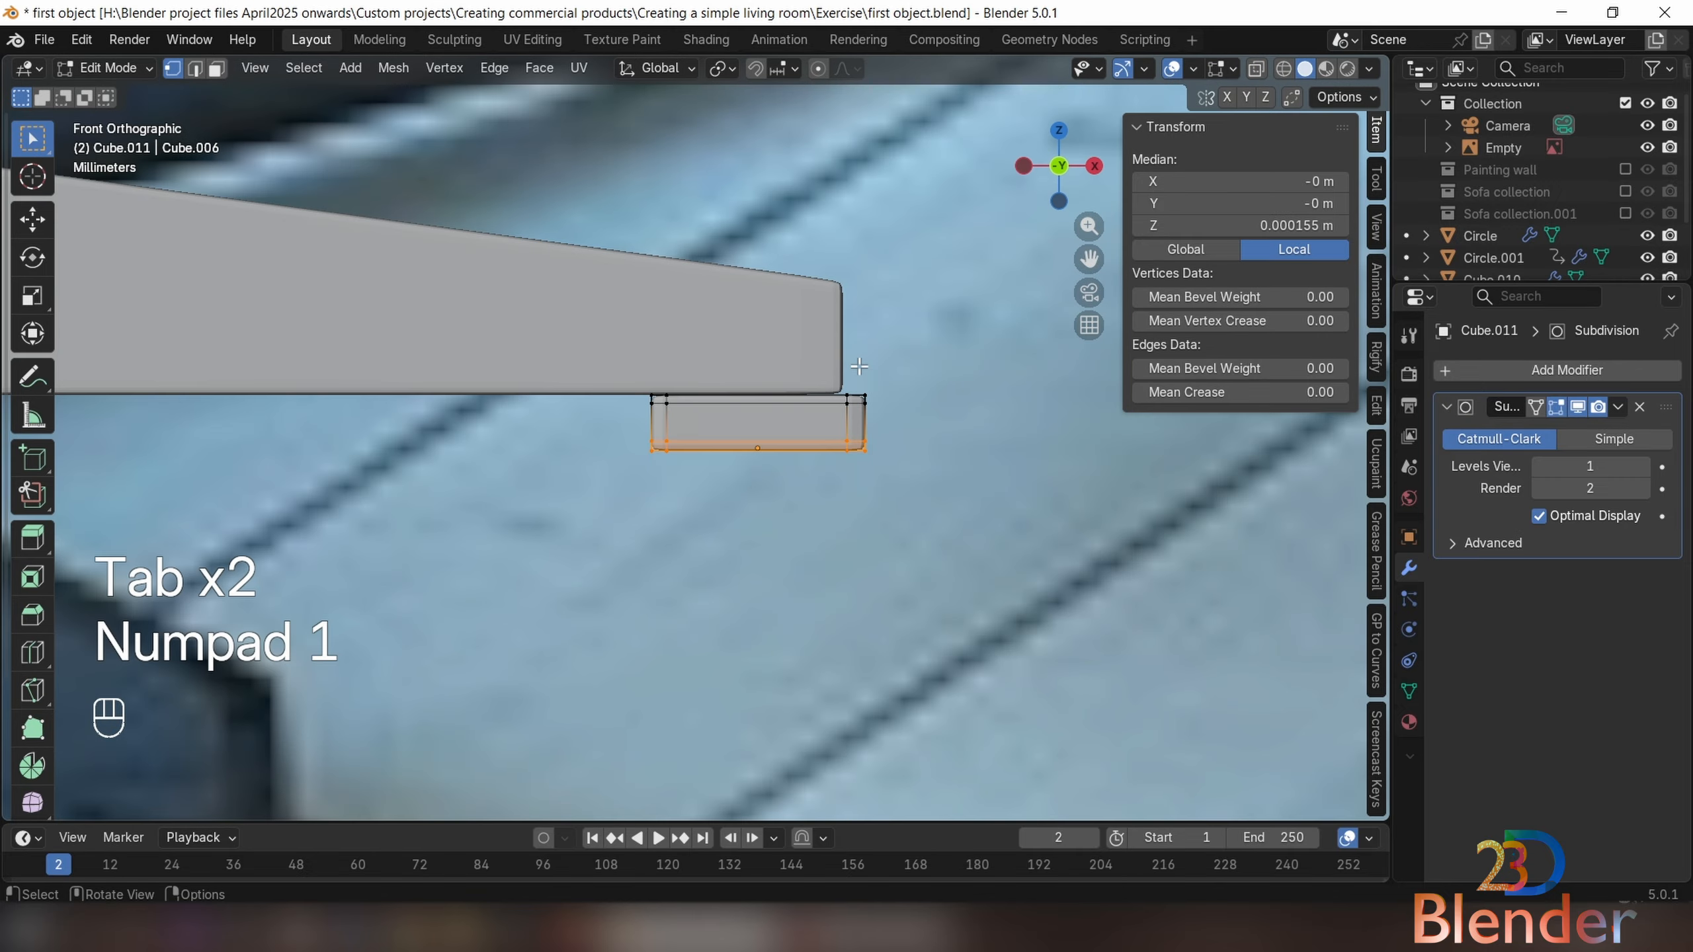
key("alt+z")
middle_click_drag(831, 465, 748, 450)
key("Tab")
Set the tapered leg's Subdivision viewport level to 2 with X-ray off and save the file
left_click(703, 417)
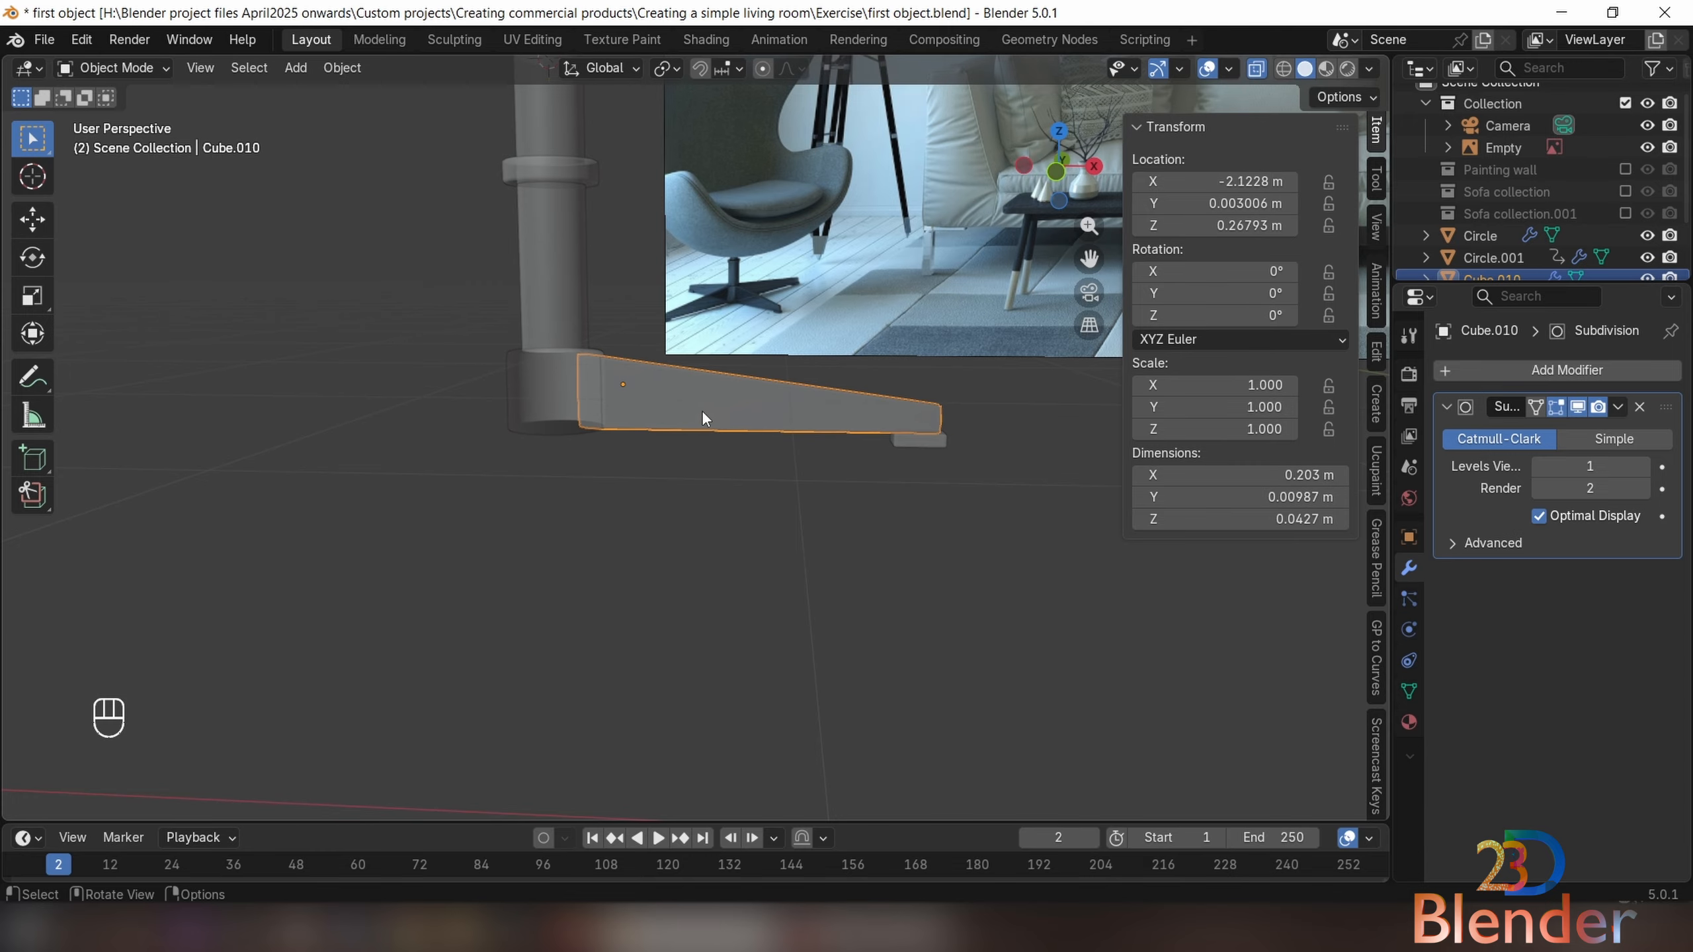
scroll(780, 368, "down", 6)
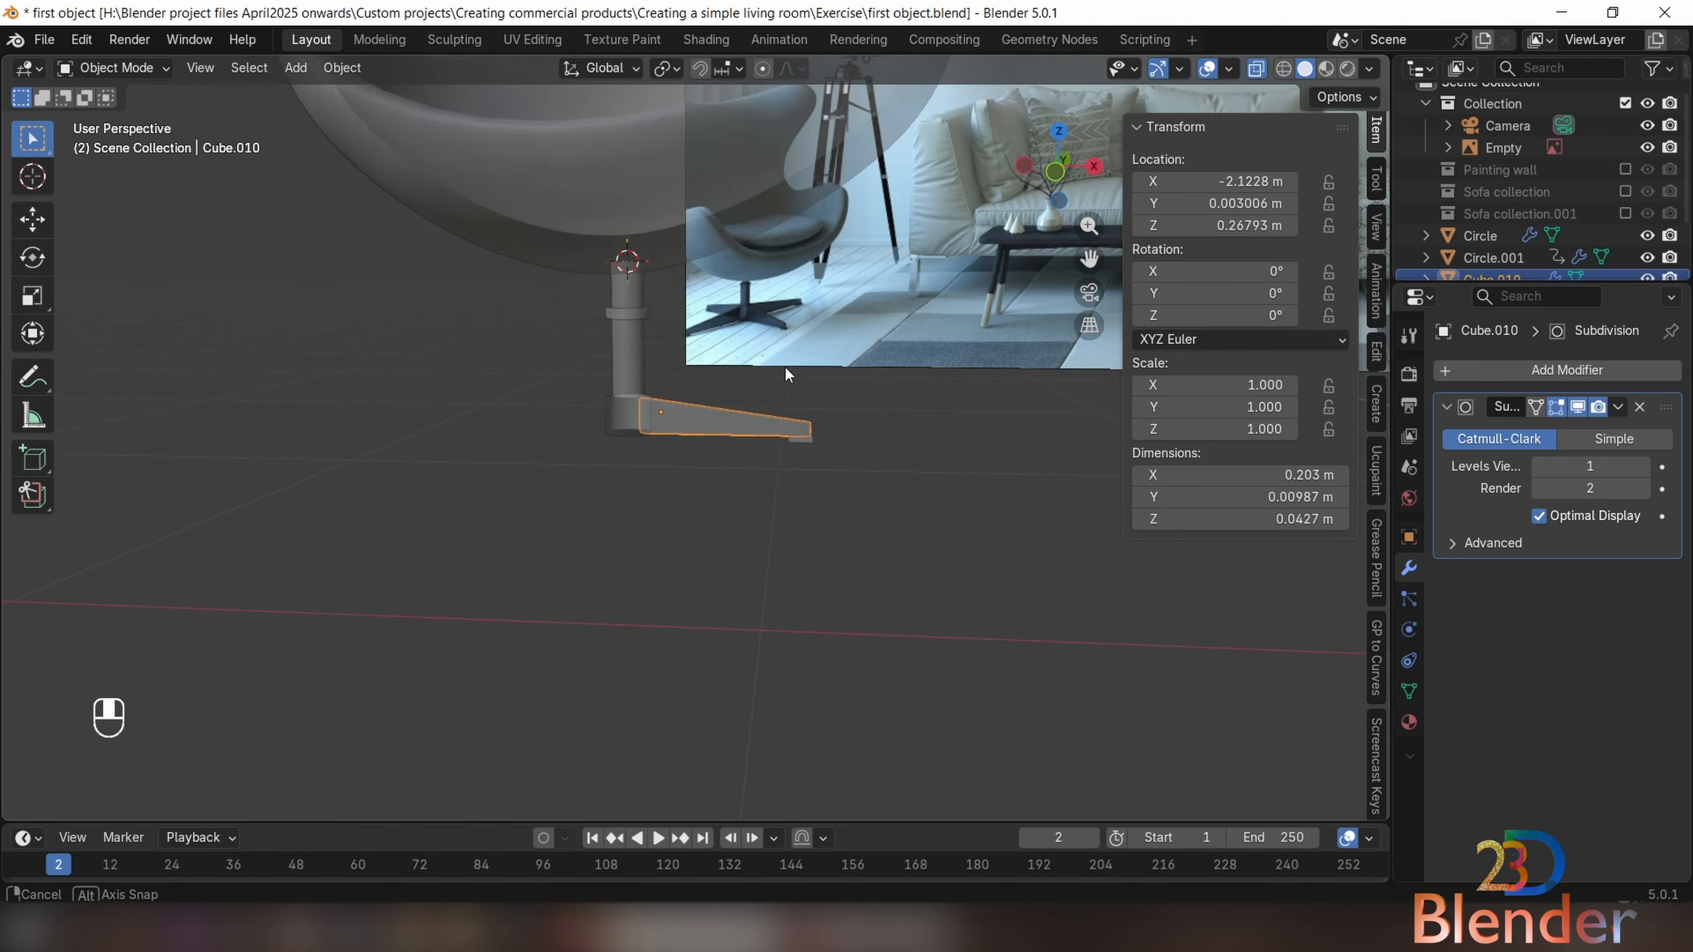
middle_click_drag(541, 443, 578, 470)
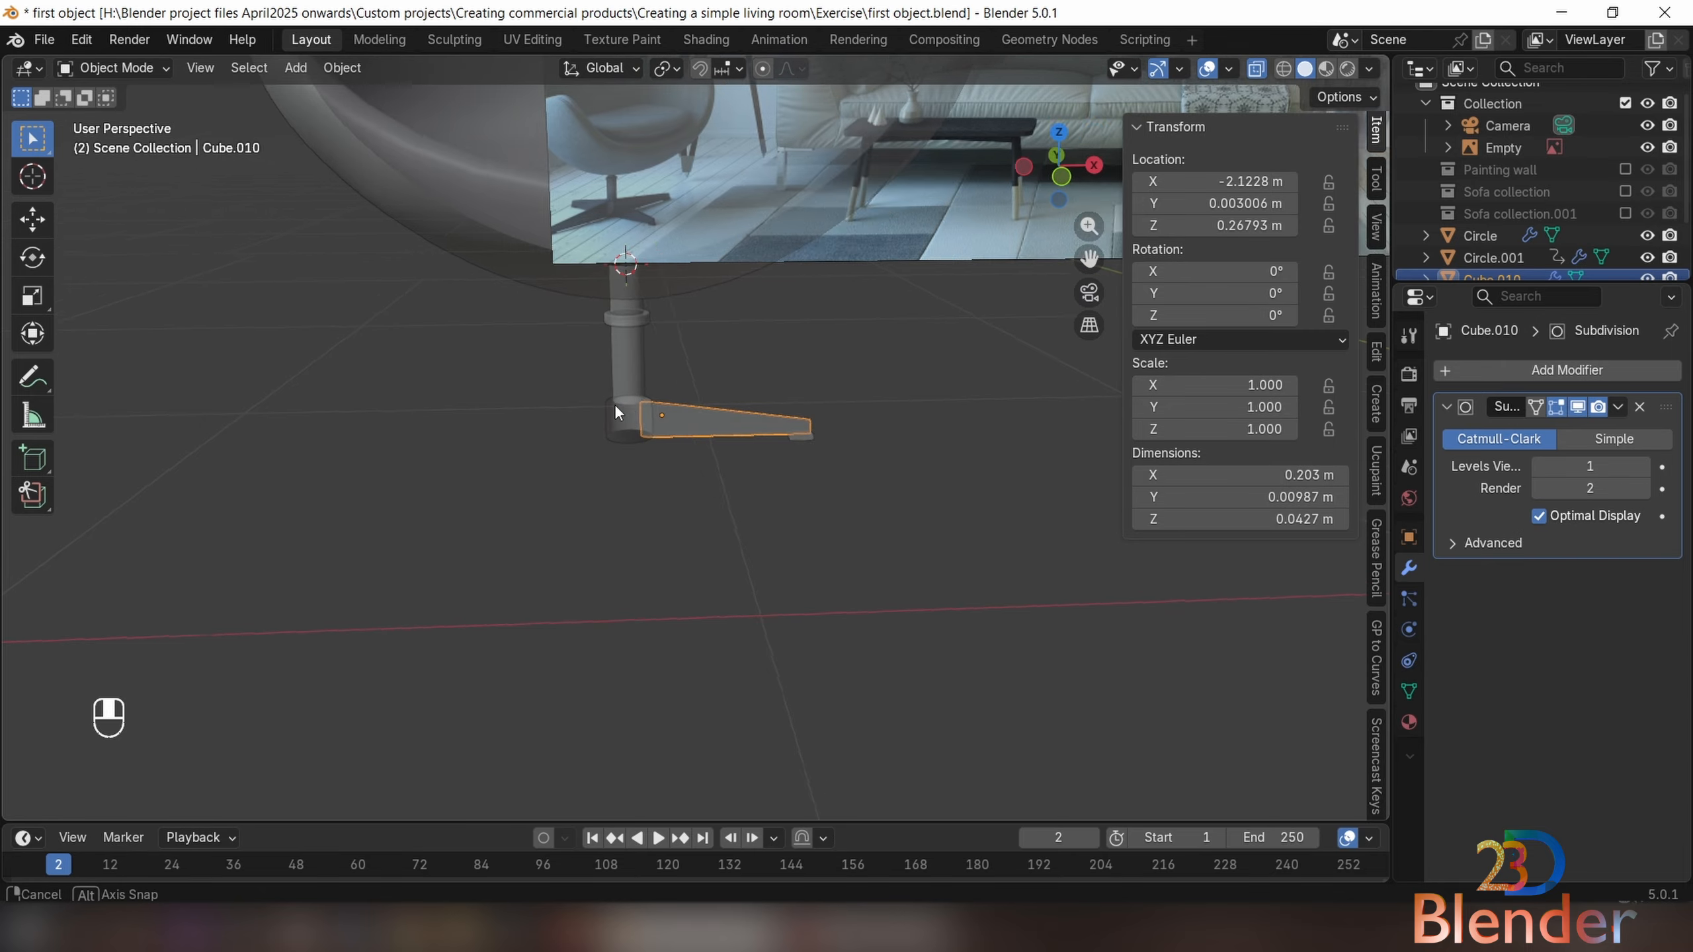
key("alt+z")
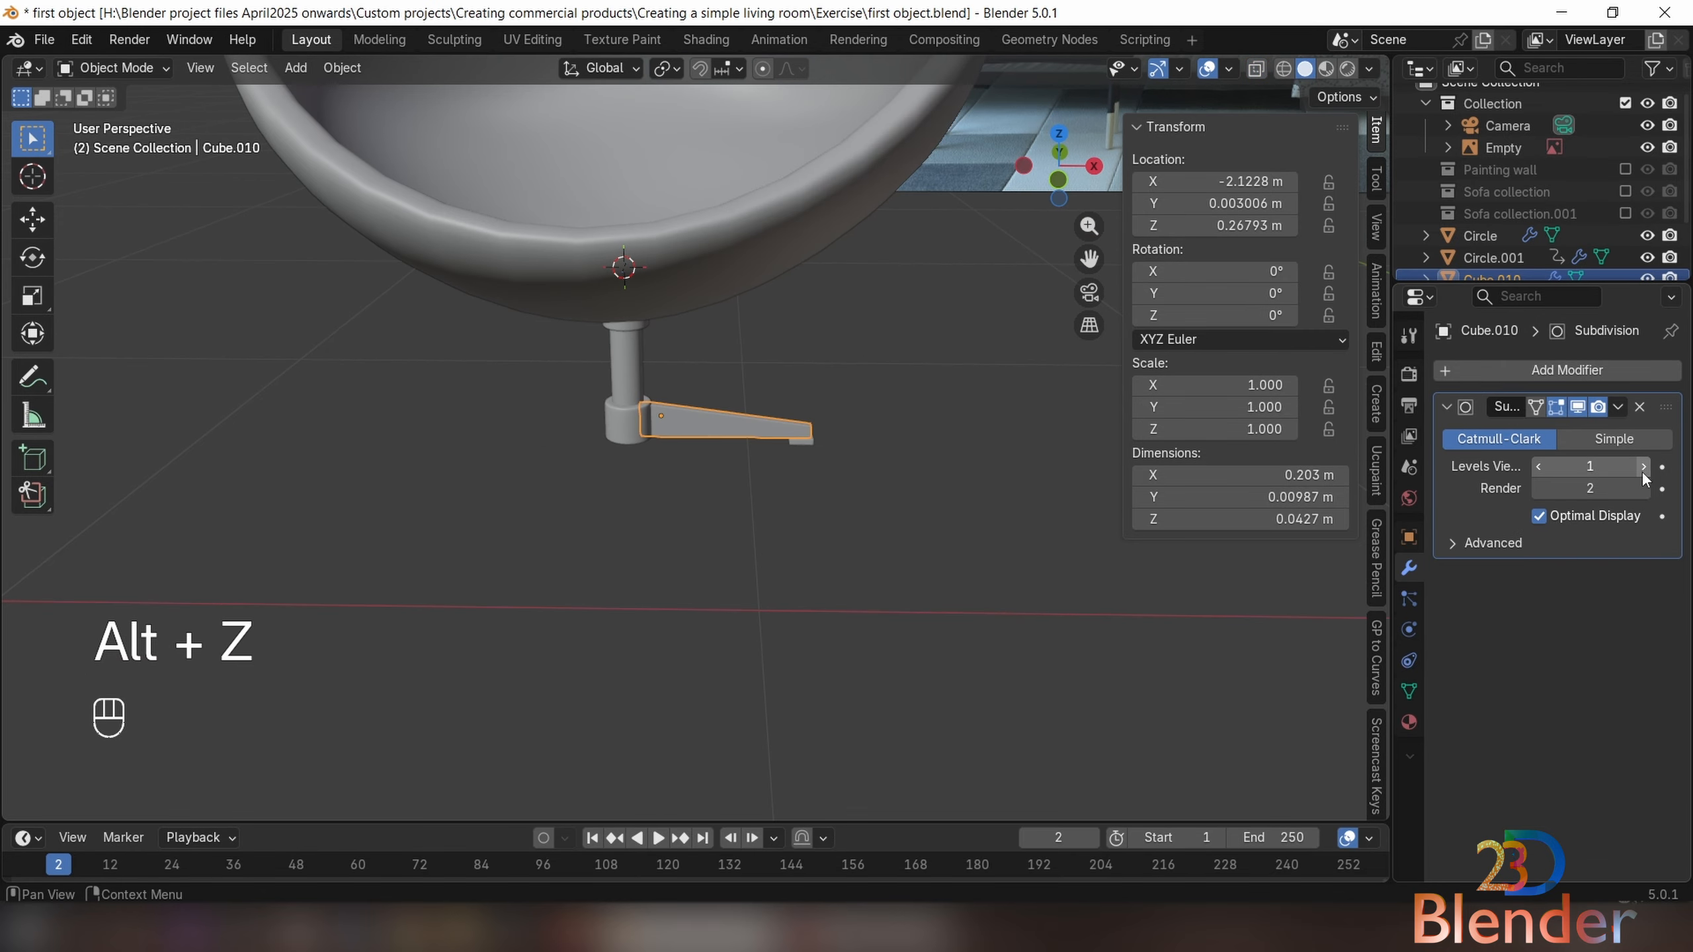
key("ctrl+s")
middle_click_drag(640, 287, 772, 403)
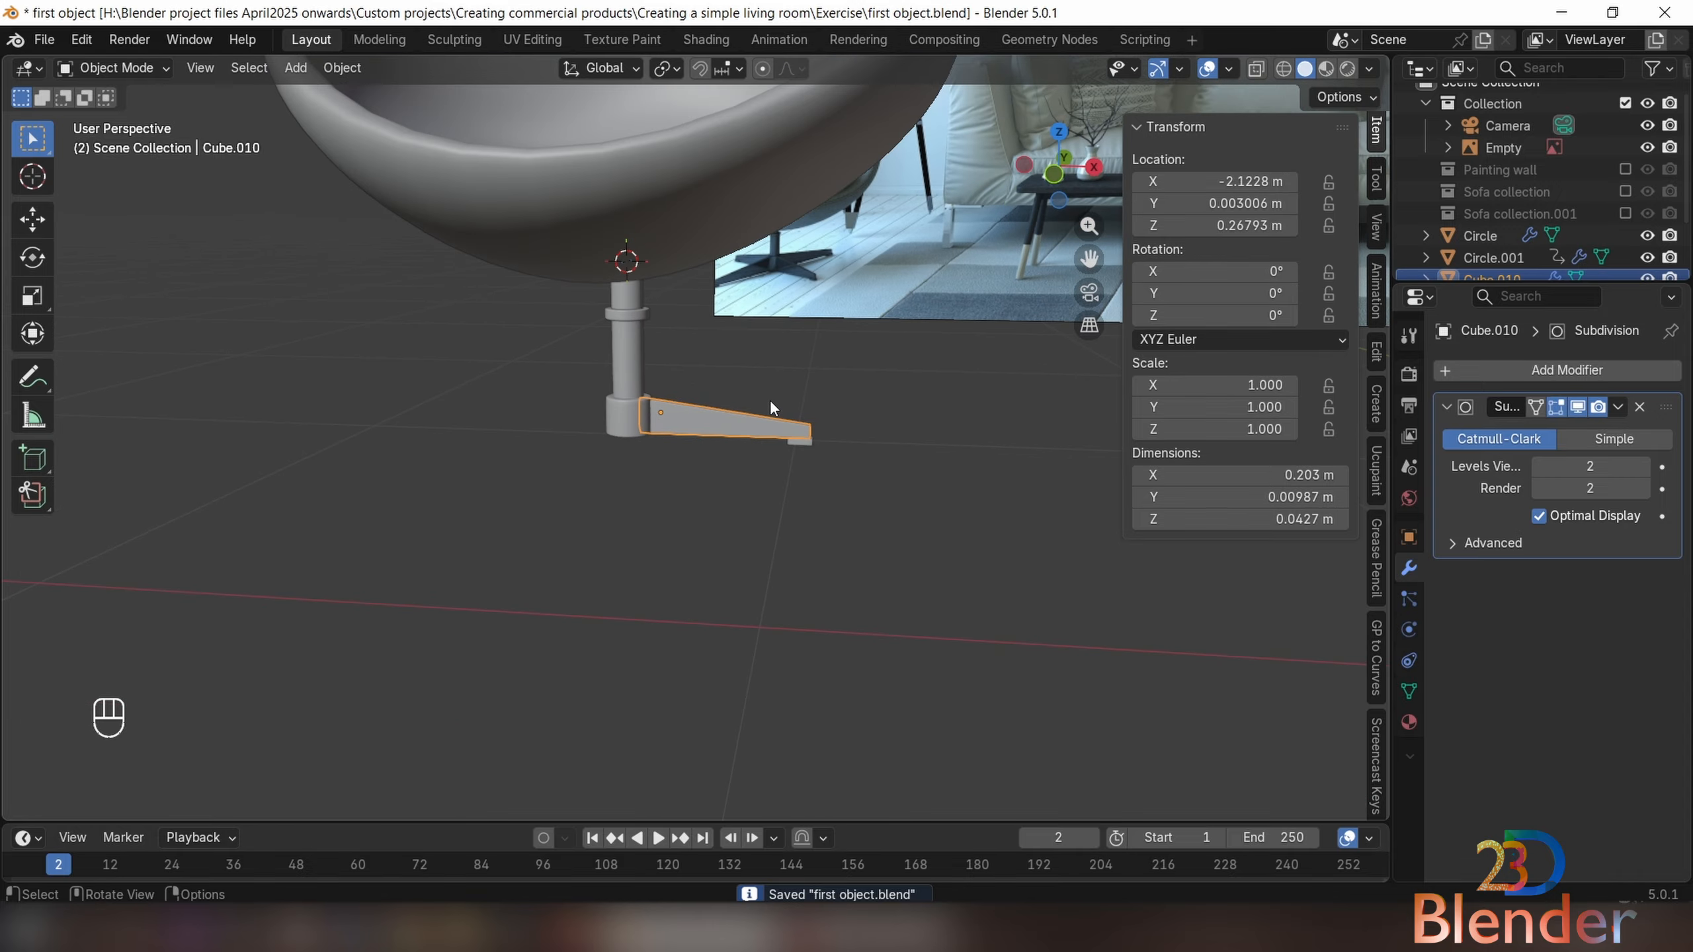
scroll(771, 406, "down", 3)
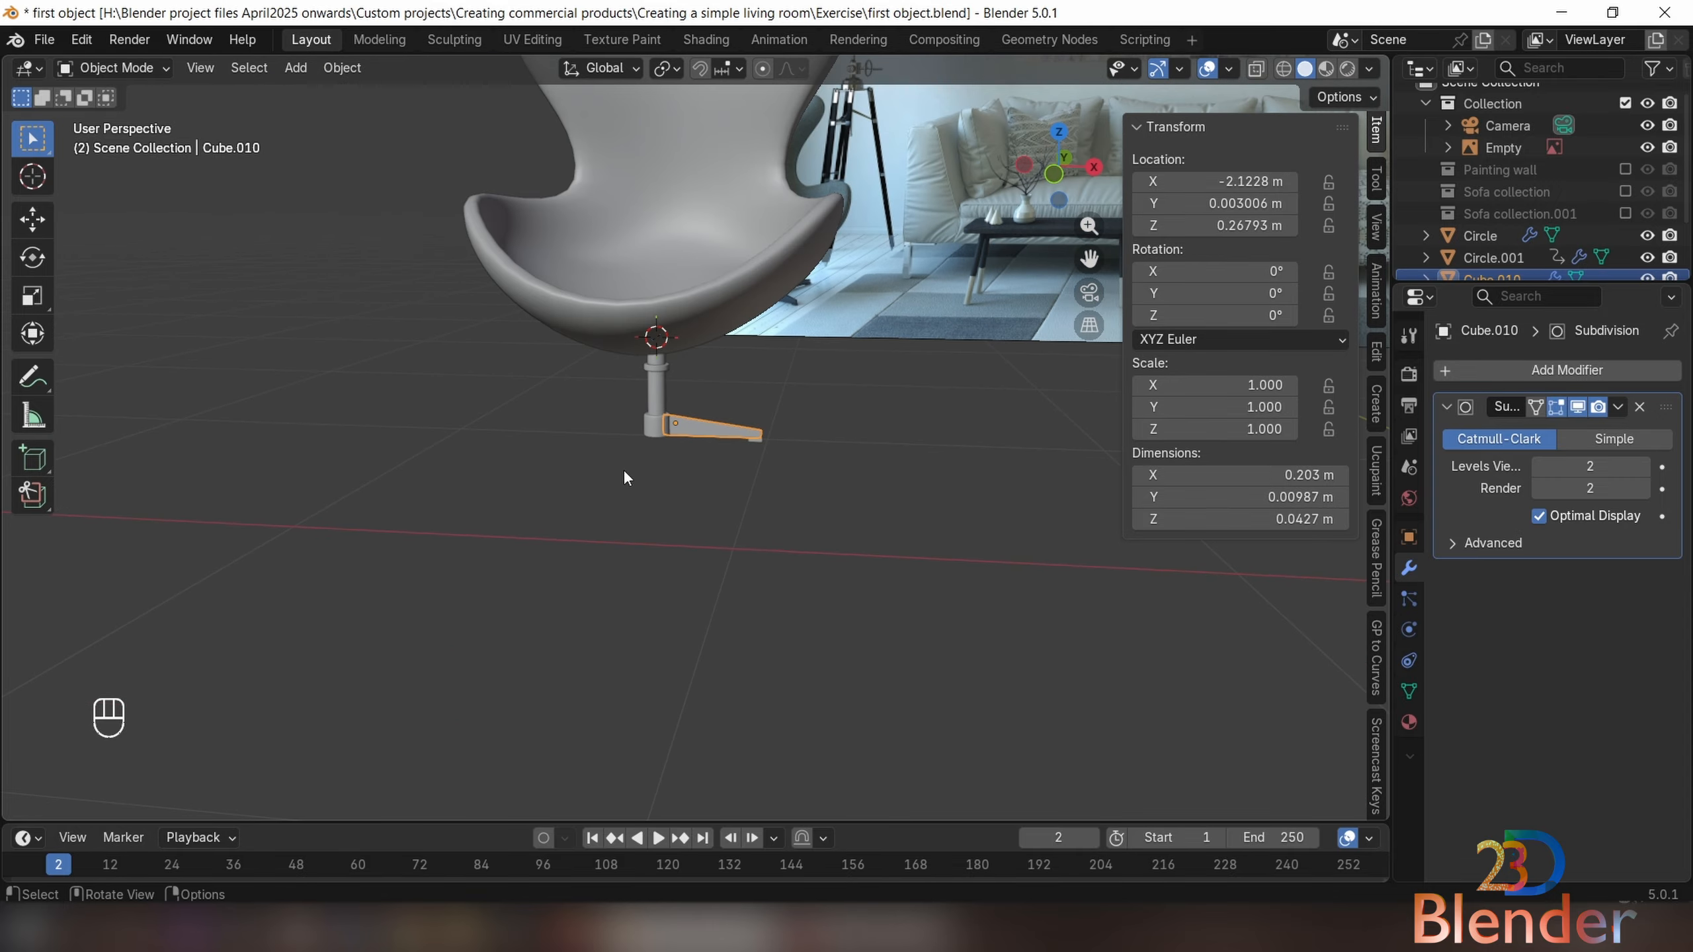
Try mirroring the tapered leg on X and Y around the Sphere with a Mirror modifier above Subdivision, and remove that modifier
middle_click_drag(625, 477, 654, 475)
left_click(1546, 372)
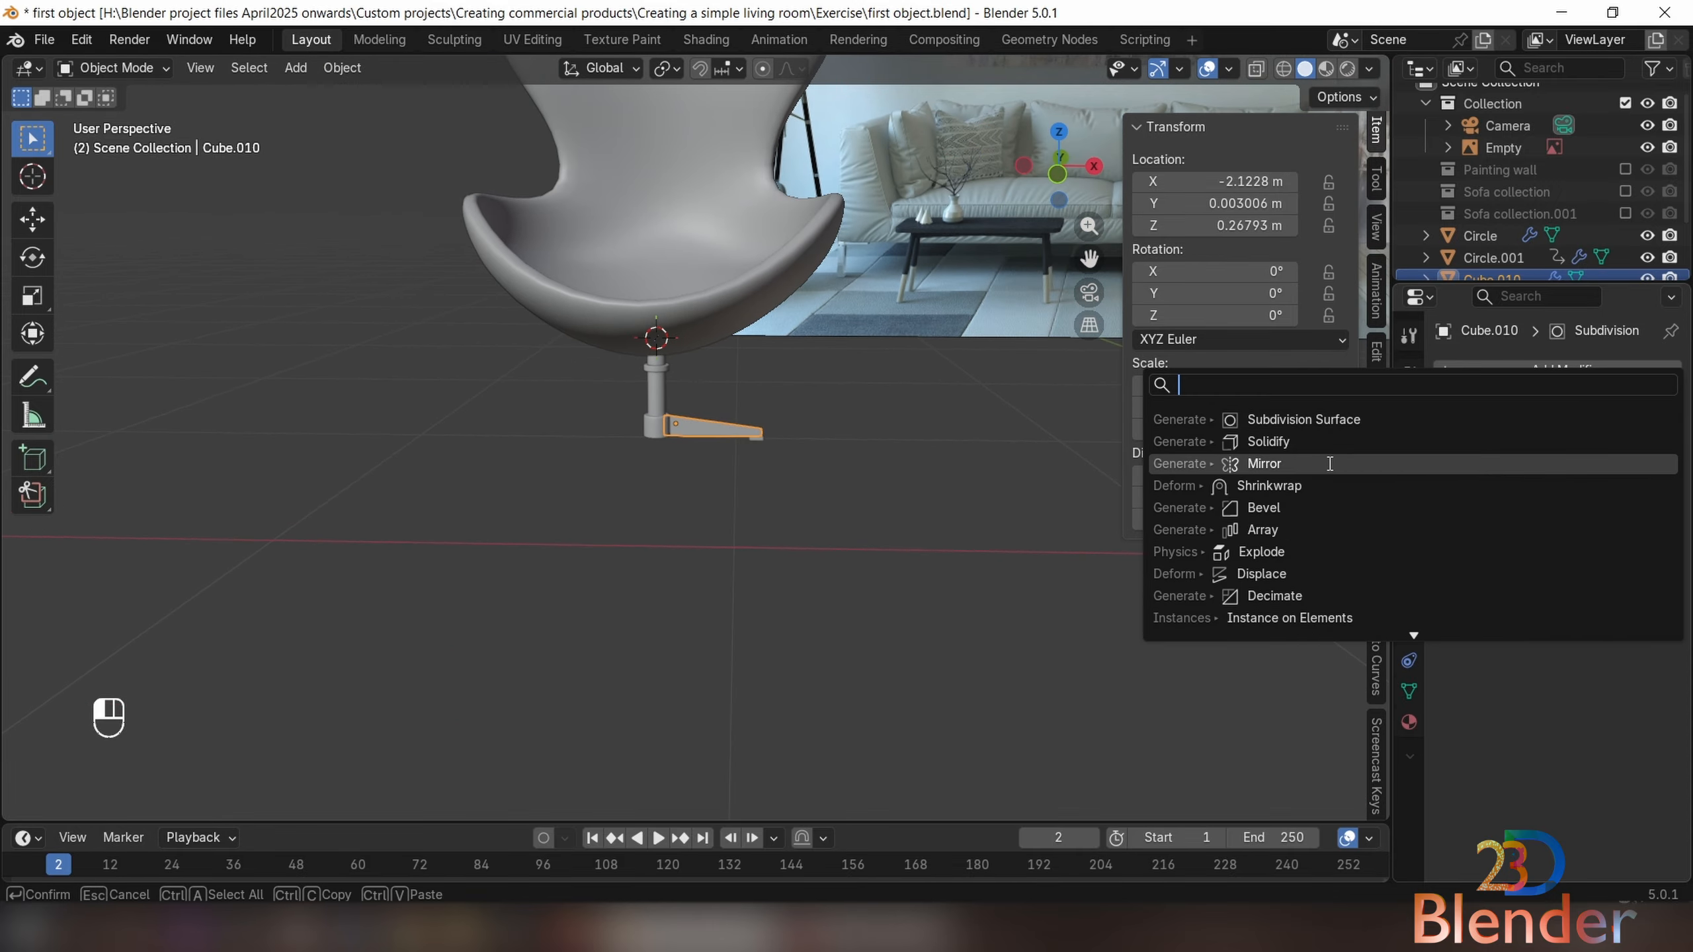
left_click(1239, 430)
middle_click_drag(844, 474, 779, 474)
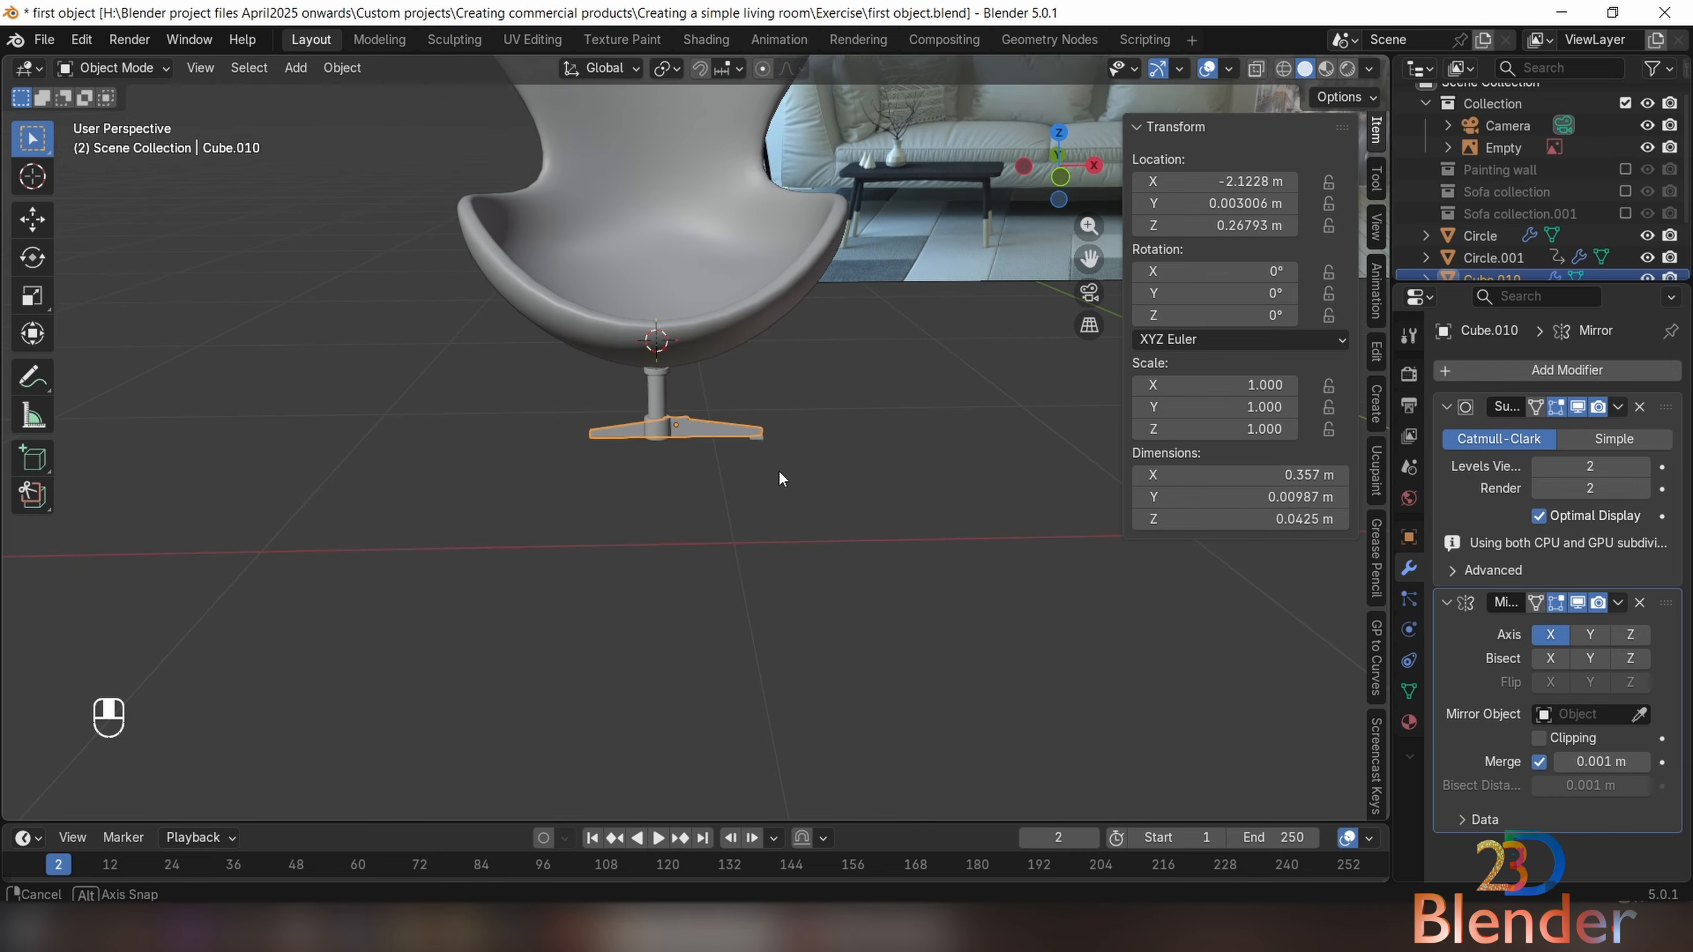
left_click_drag(1665, 602, 1675, 470)
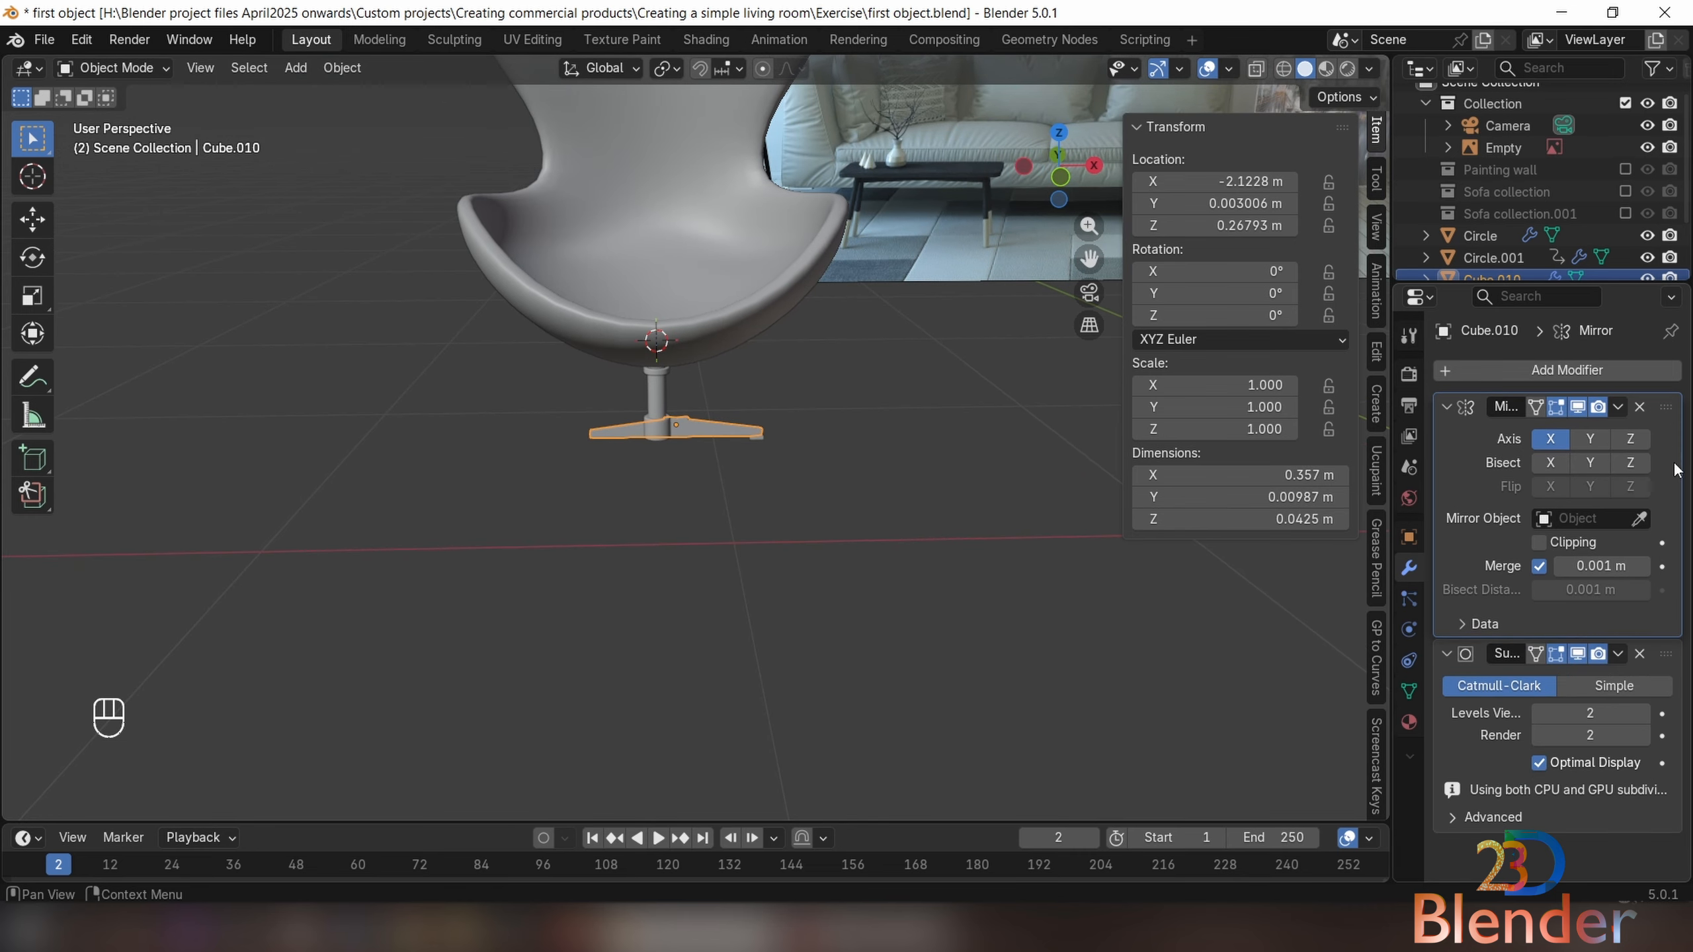
left_click(749, 328)
scroll(693, 396, "up", 5)
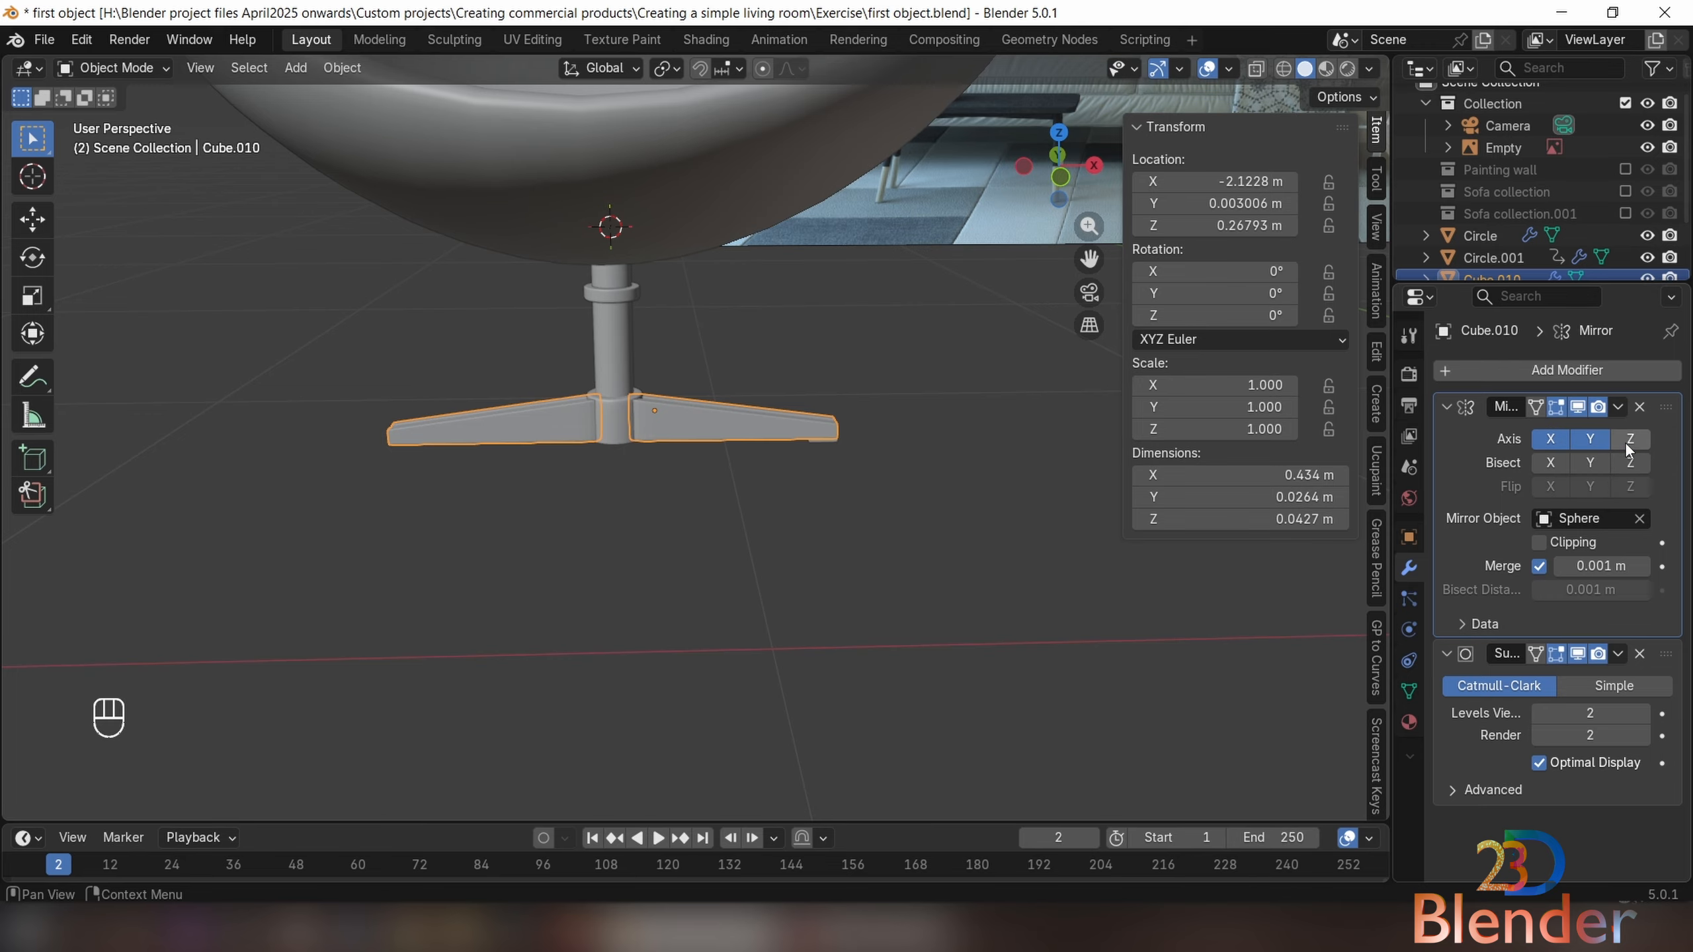
left_click(1638, 407)
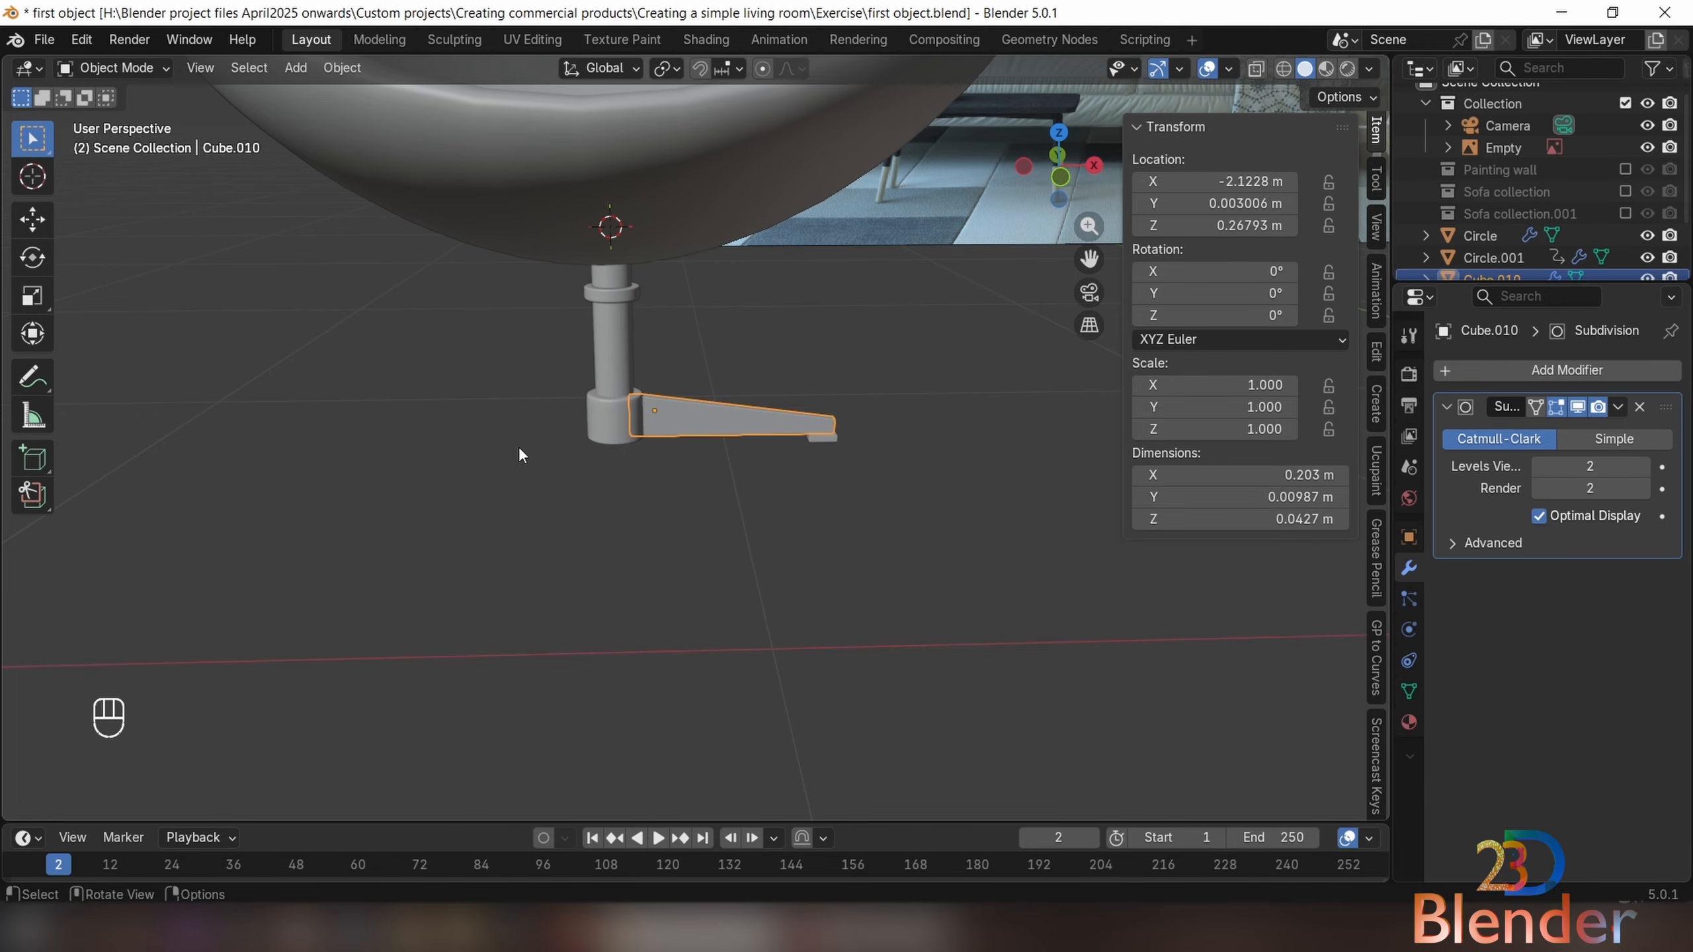
Add a Plain Axes empty at the 3D cursor above the chair's central column
key("shift+a")
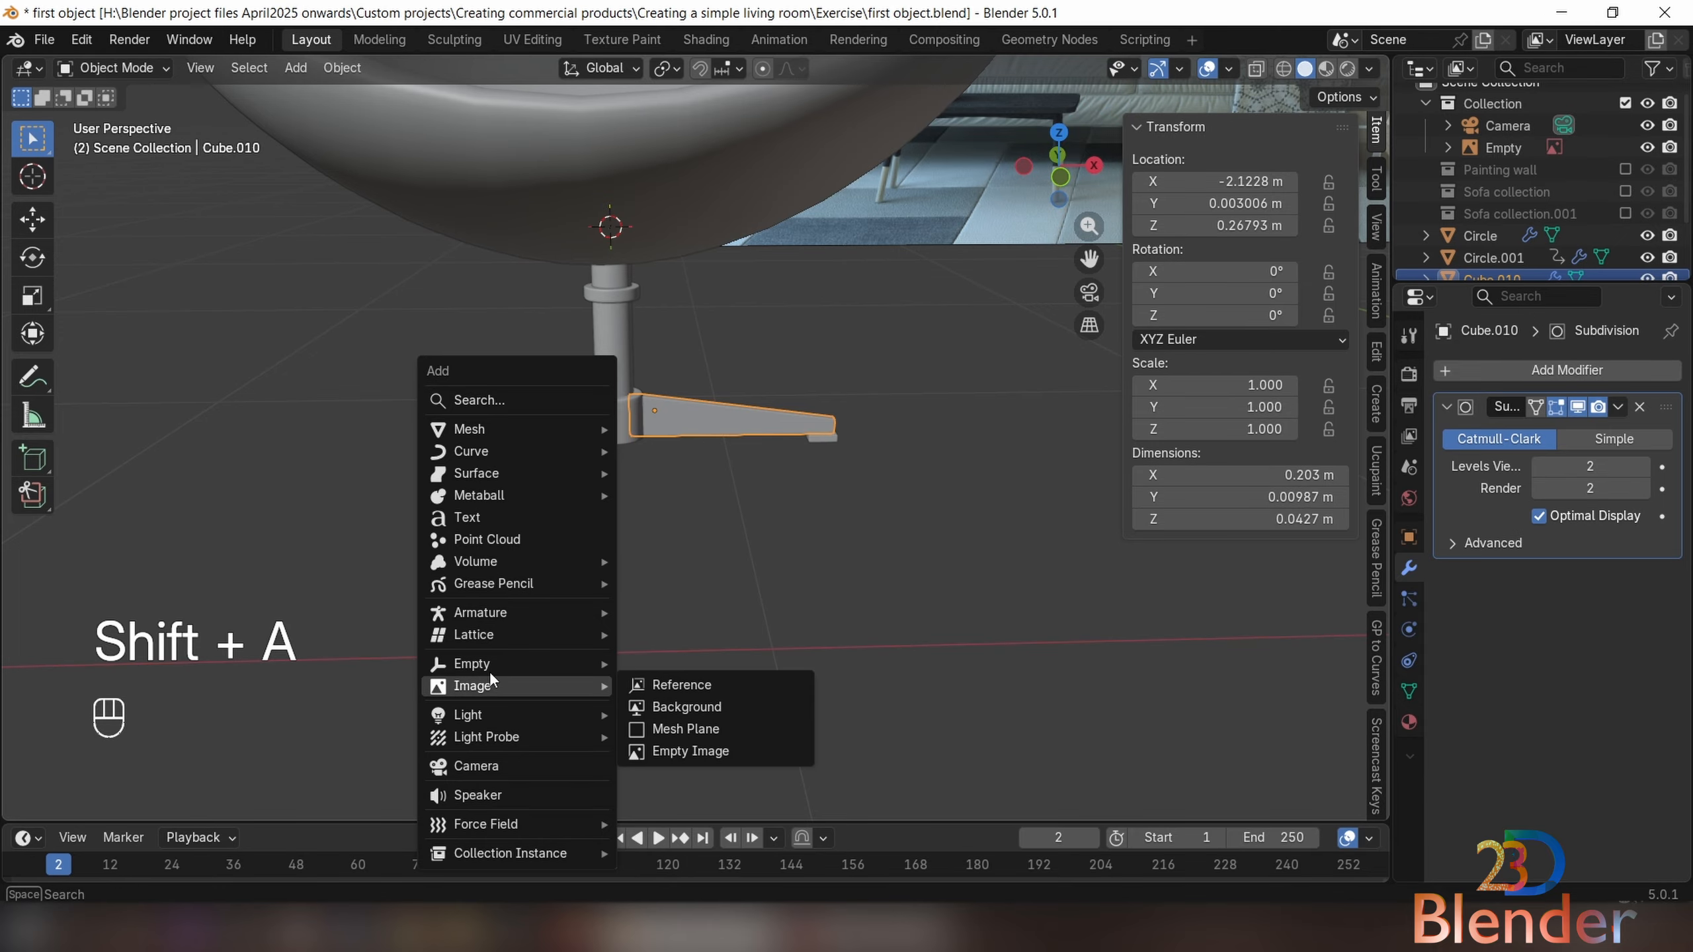
mouse_move(504, 665)
left_click(733, 659)
middle_click_drag(721, 627, 732, 408)
scroll(735, 392, "up", 4)
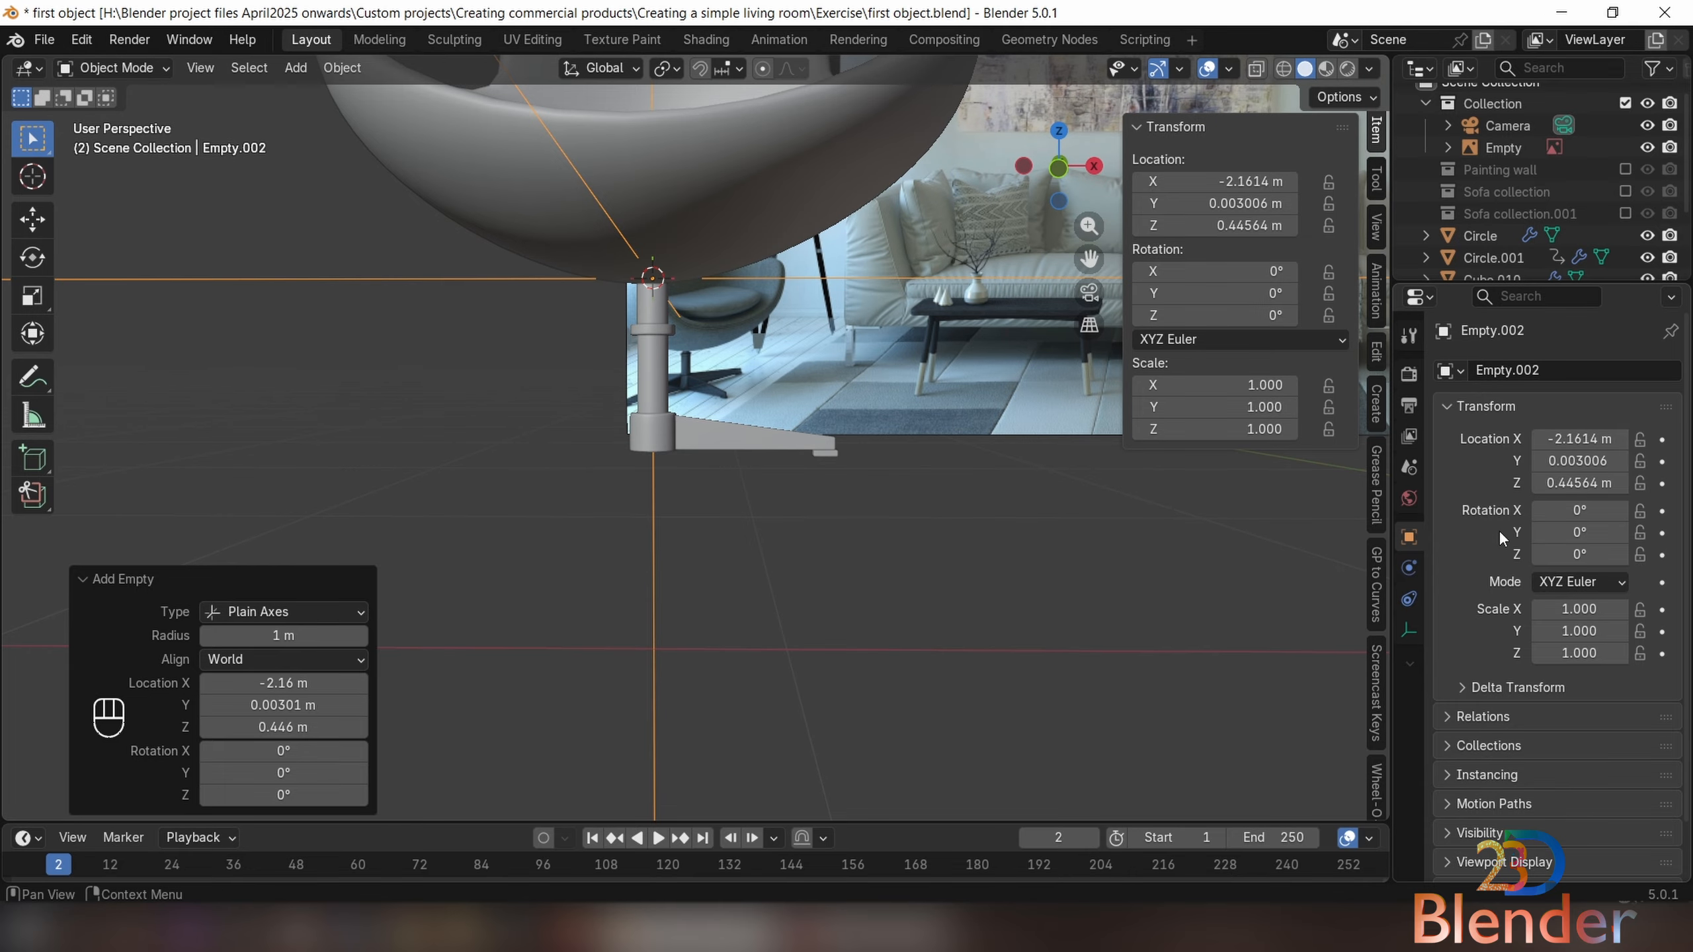
Add a Mirror modifier to the tapered leg above its Subdivision, using Empty.002 as mirror object with X and Y axes enabled
left_click(743, 443)
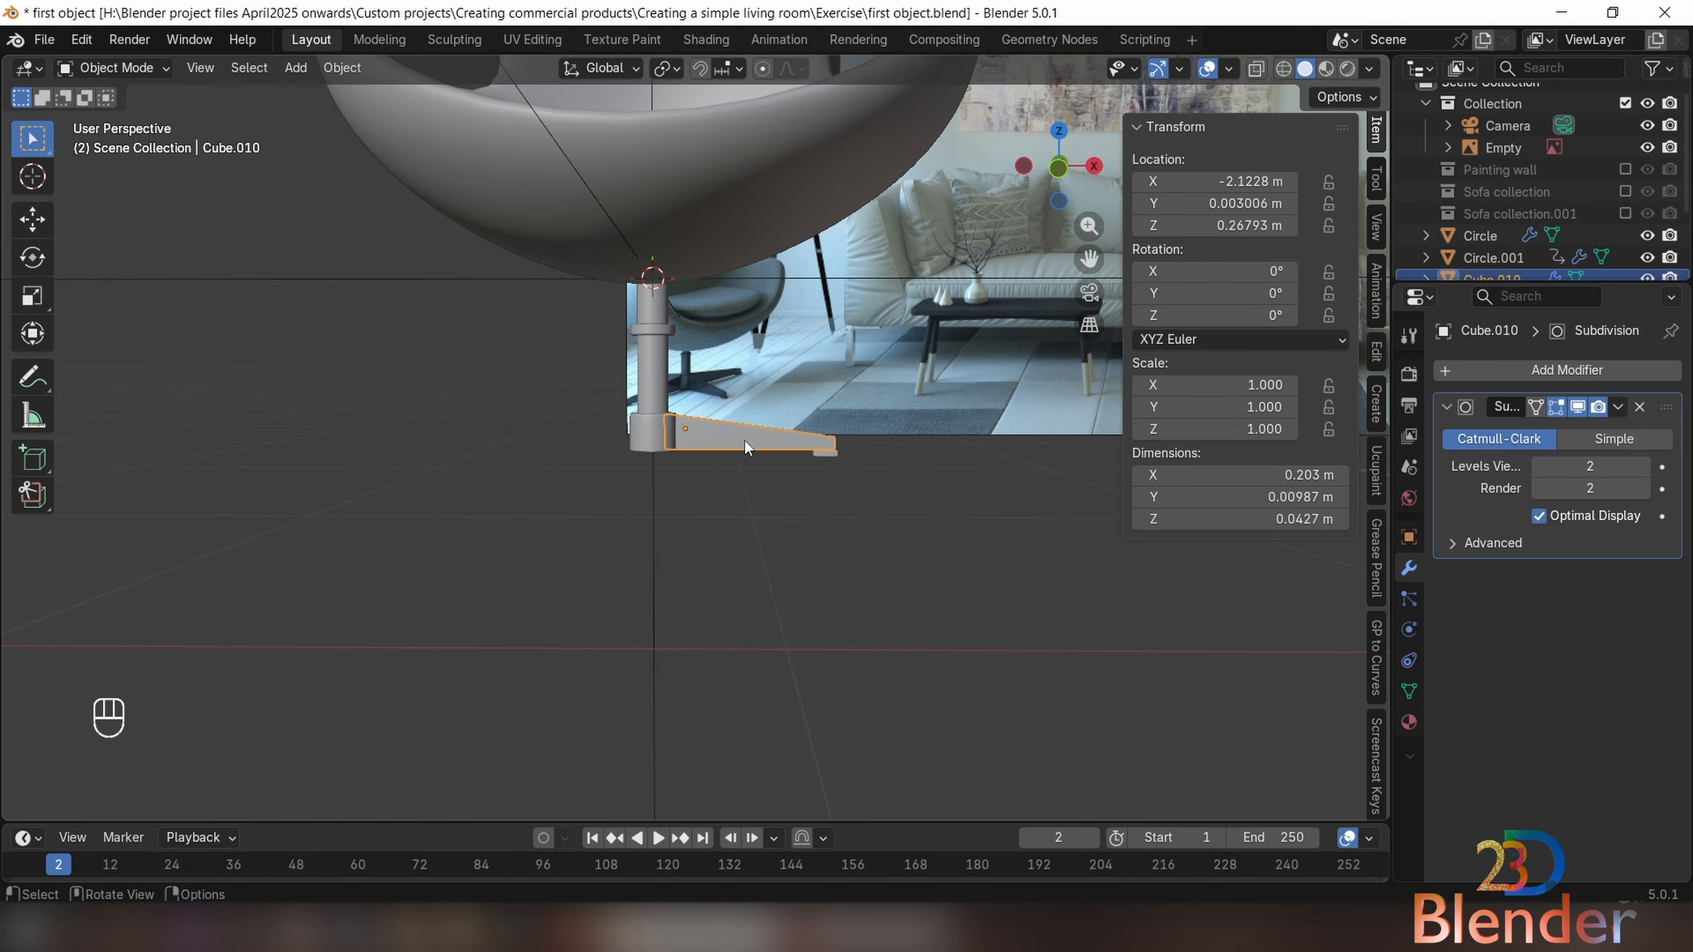
left_click(1560, 379)
left_click(1253, 408)
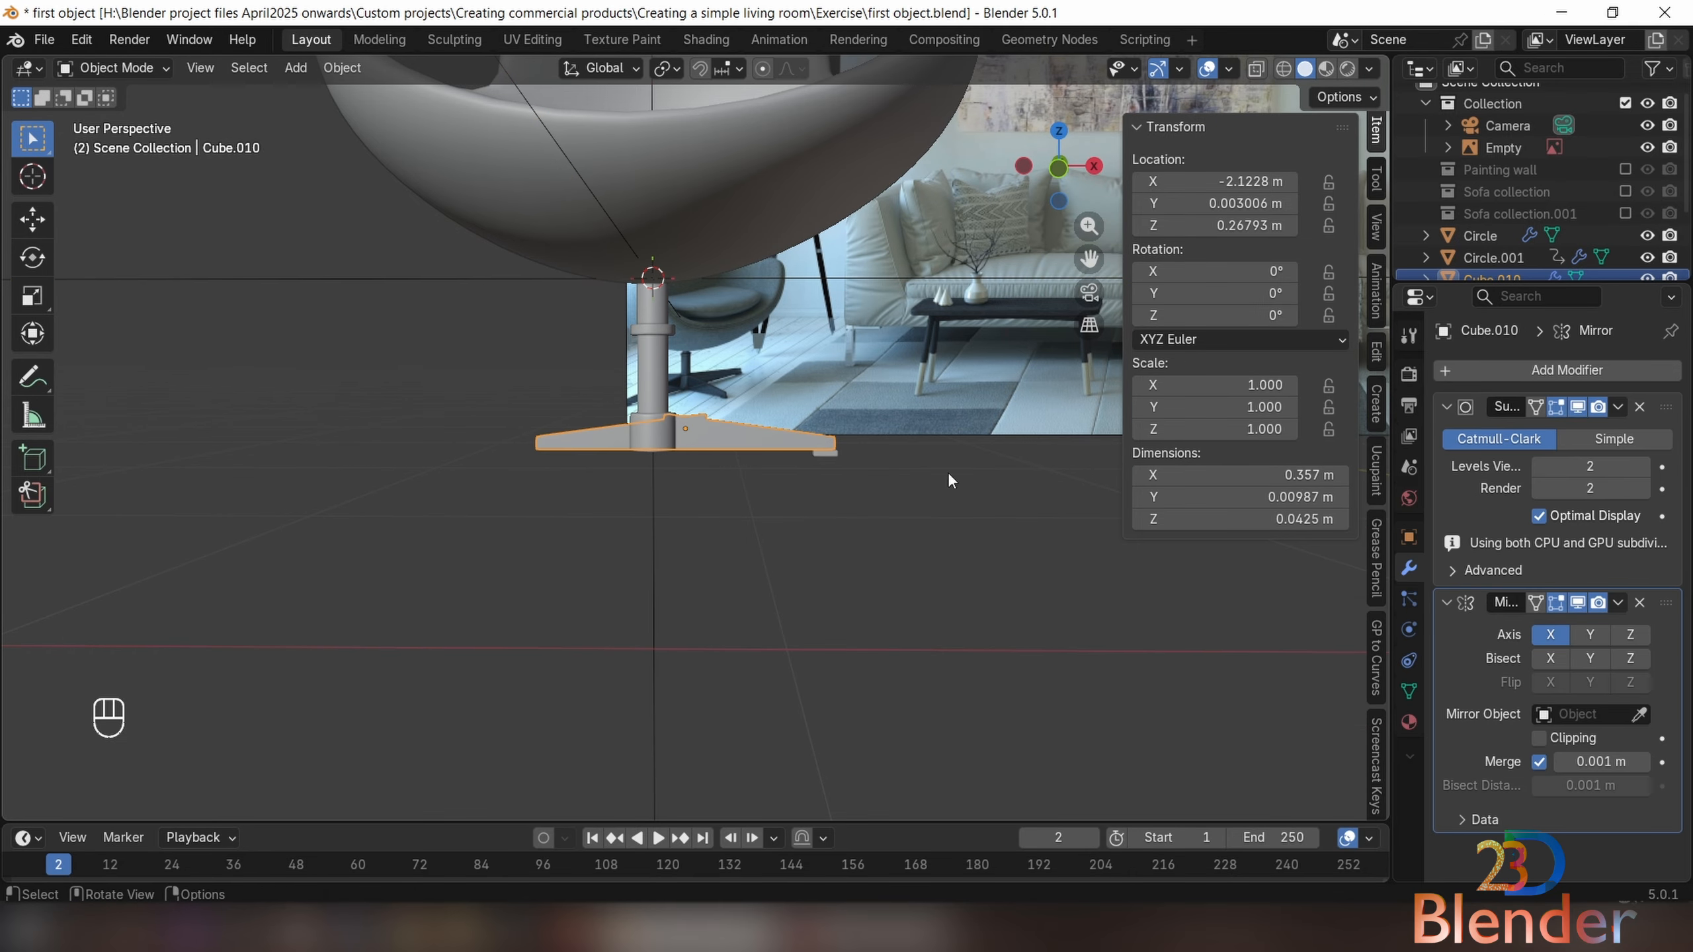
left_click_drag(1665, 603, 1666, 407)
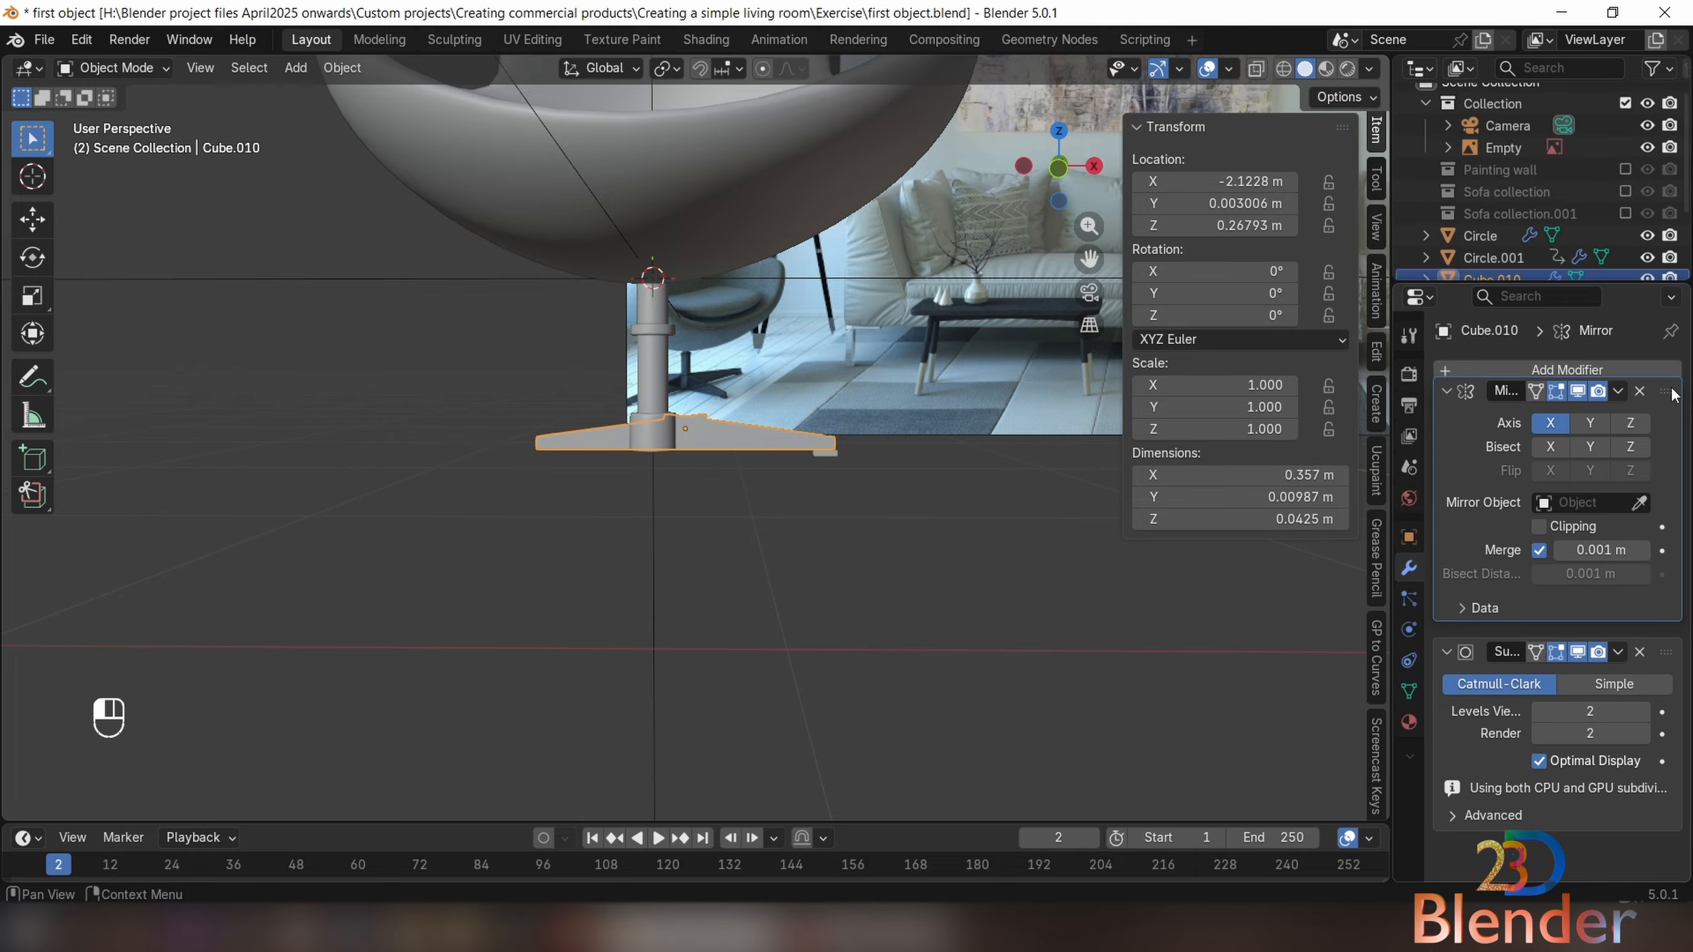
middle_click_drag(764, 372, 794, 404)
scroll(794, 404, "down", 3)
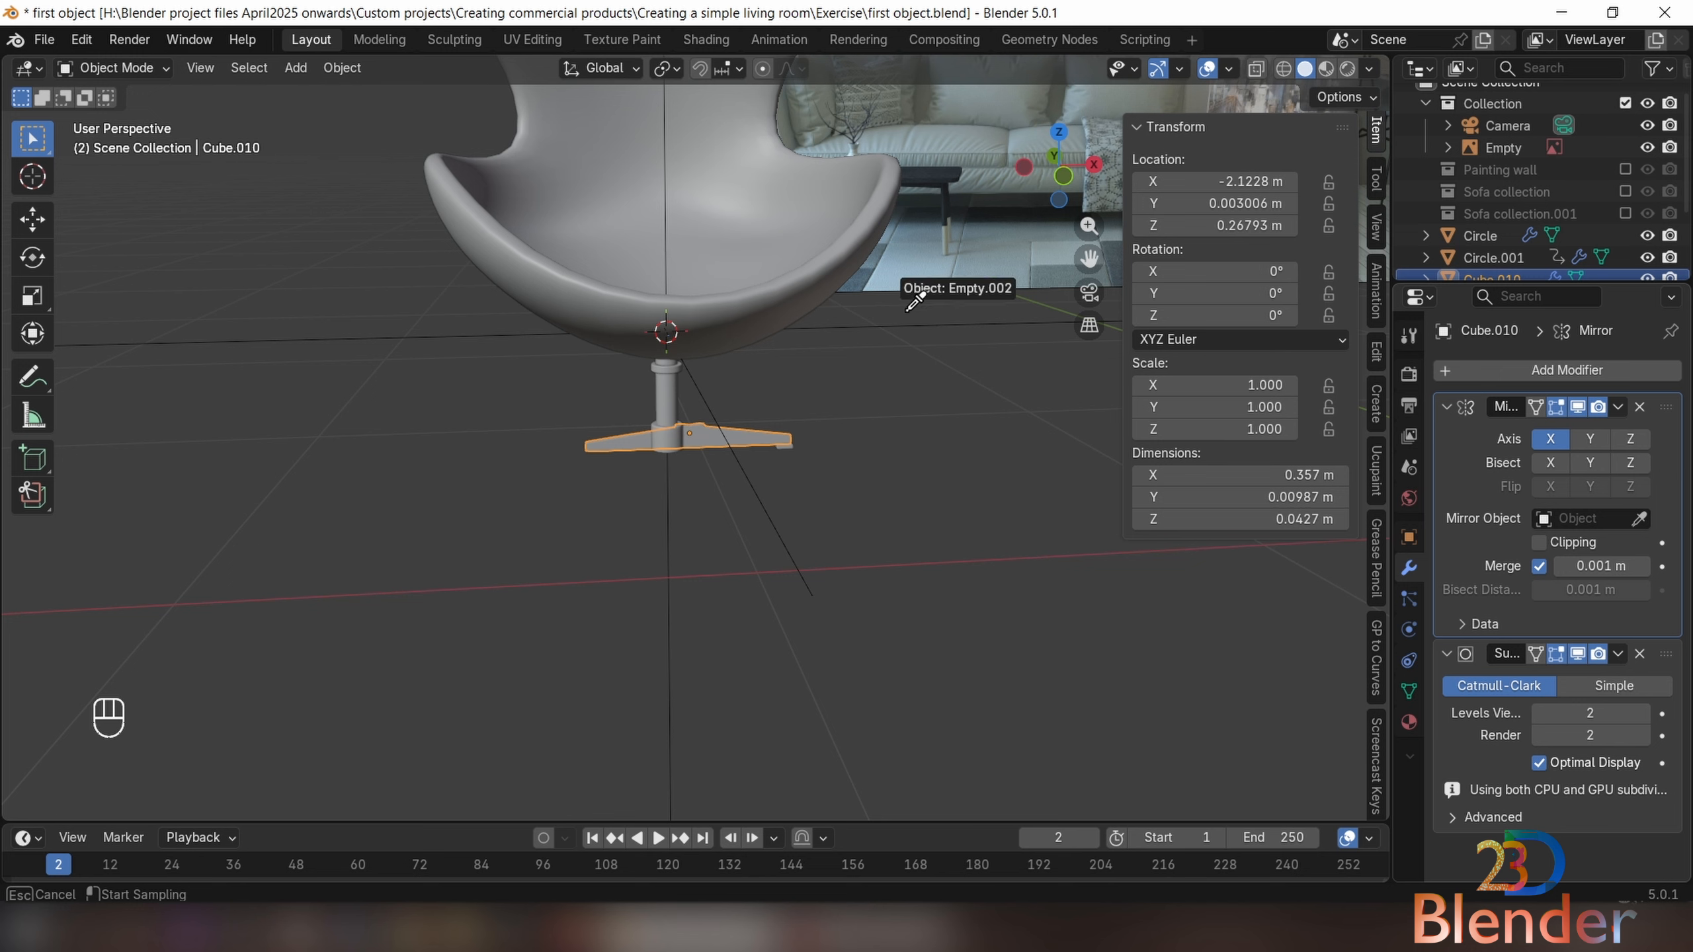
left_click(921, 328)
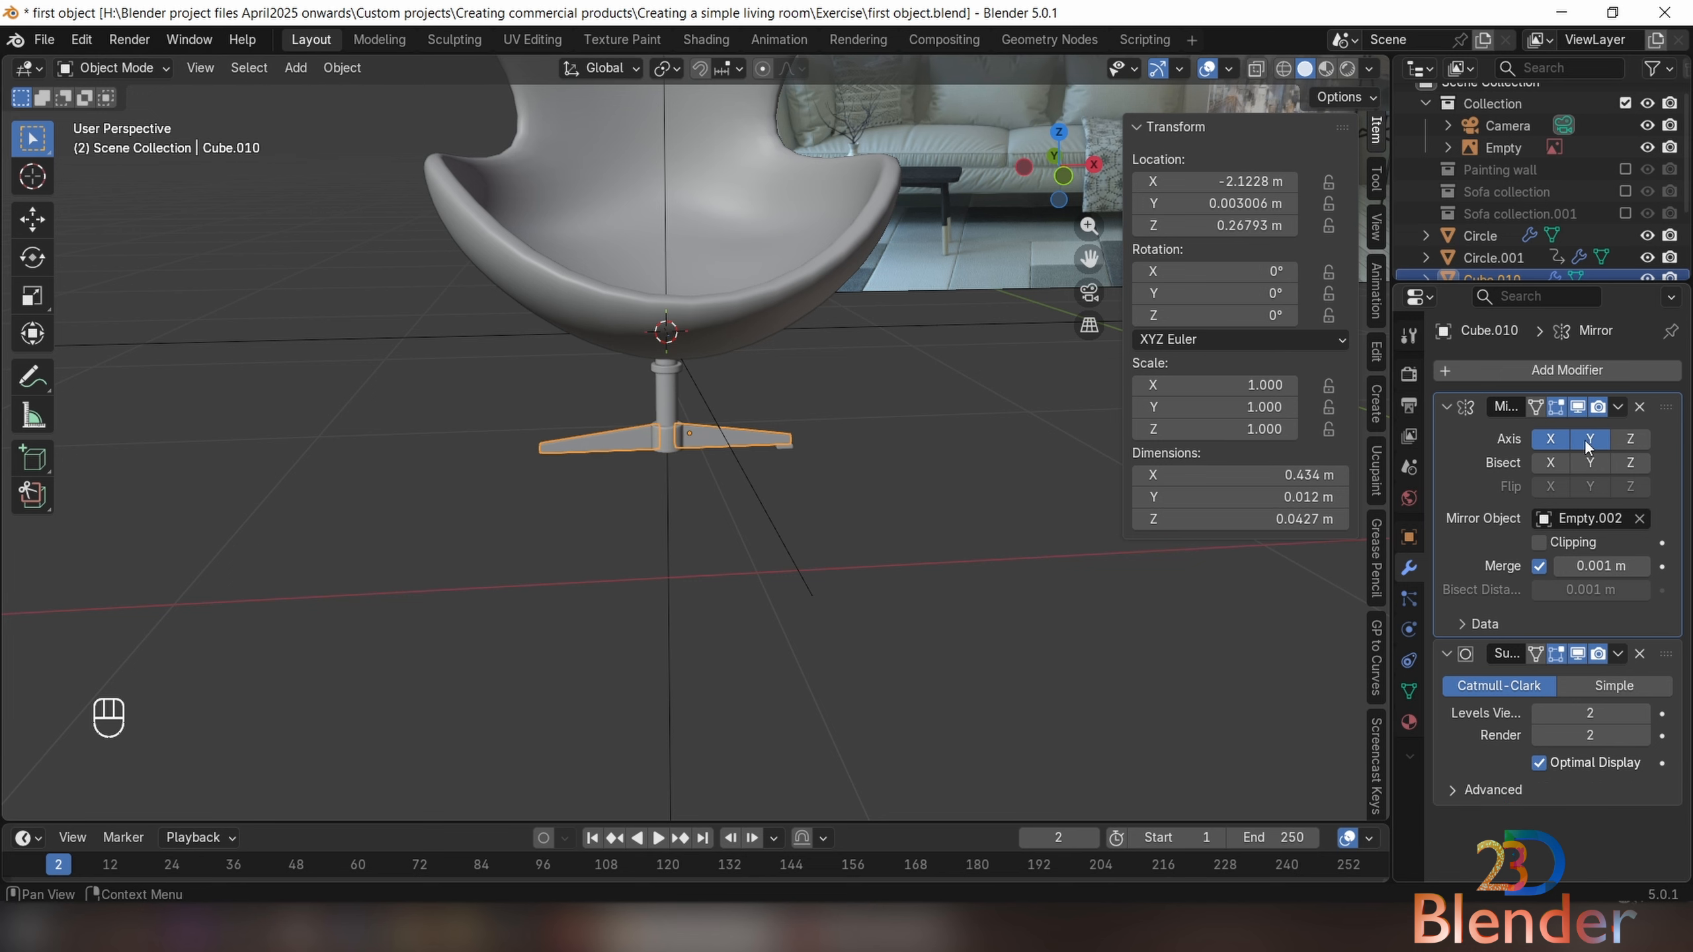
Rotate the Empty.002 mirror object about 47.4° around the Z axis to spread the mirrored legs into a four-arm base
left_click(912, 330)
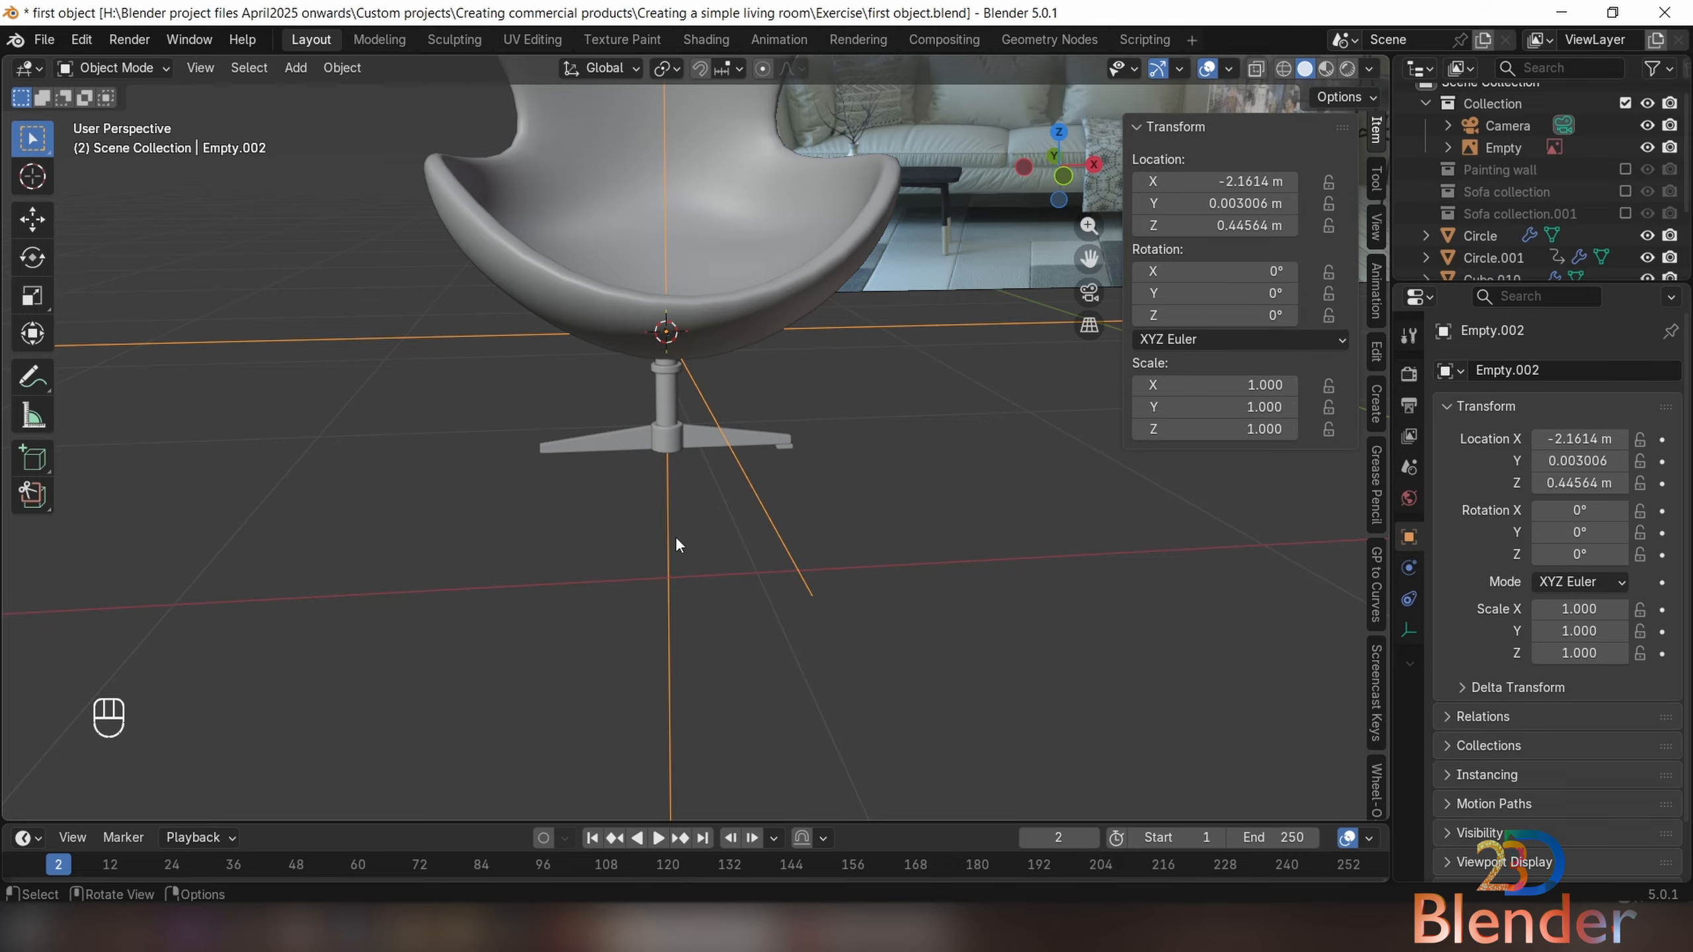
middle_click_drag(678, 540, 725, 584)
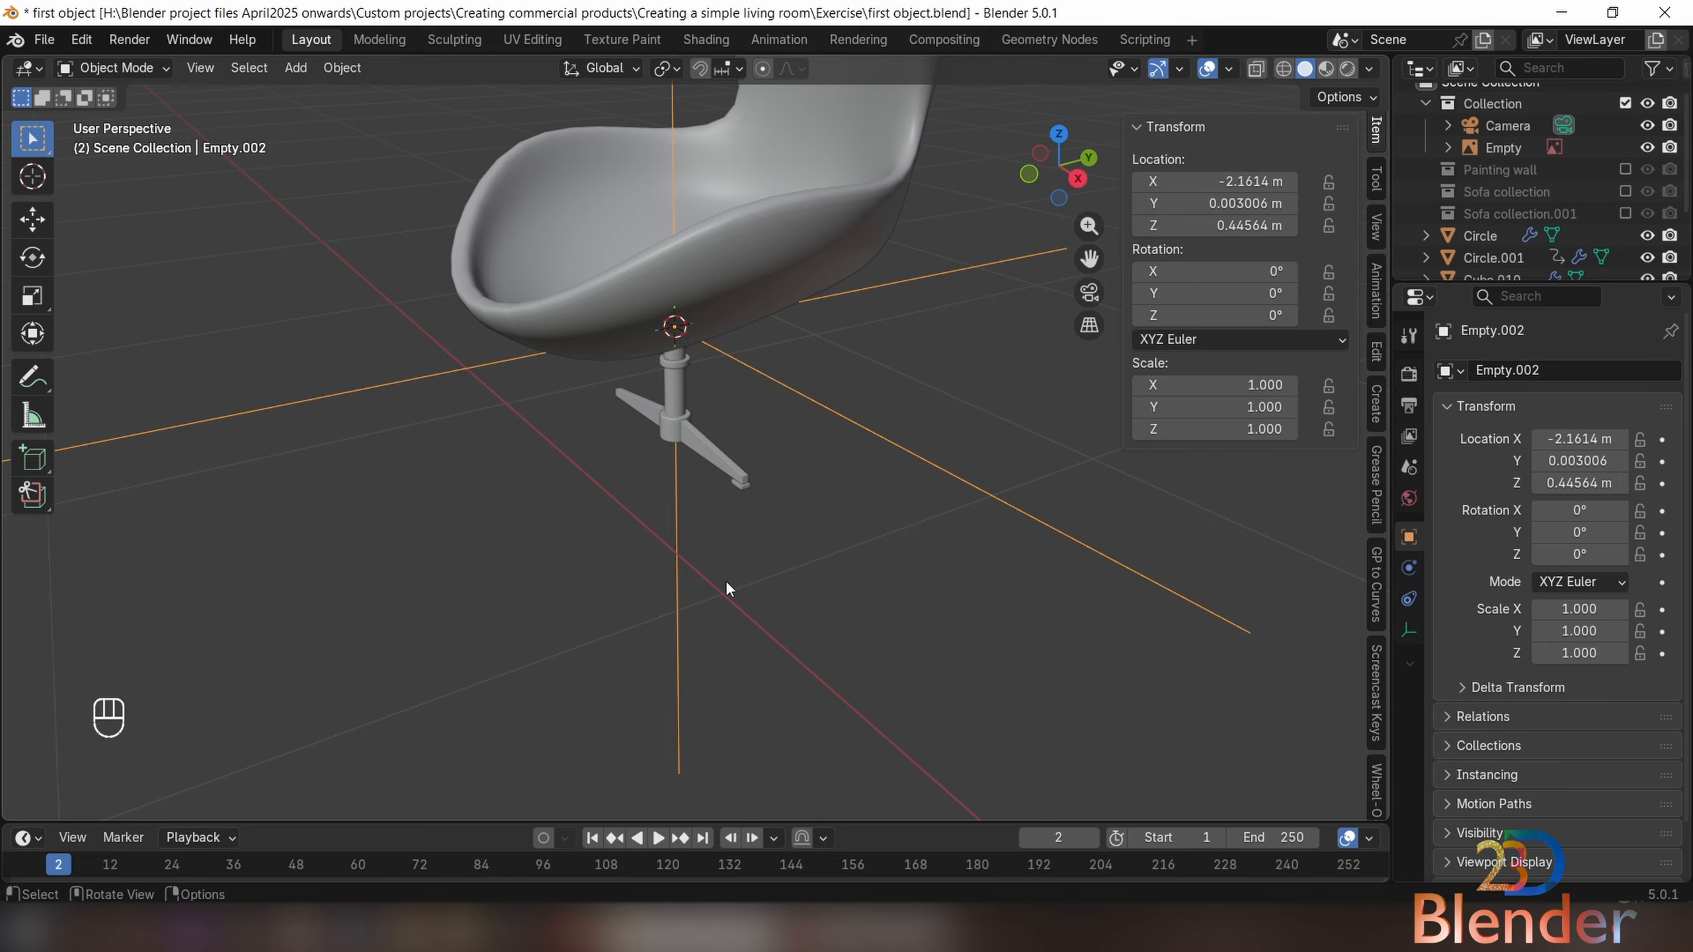
key("r")
key("z")
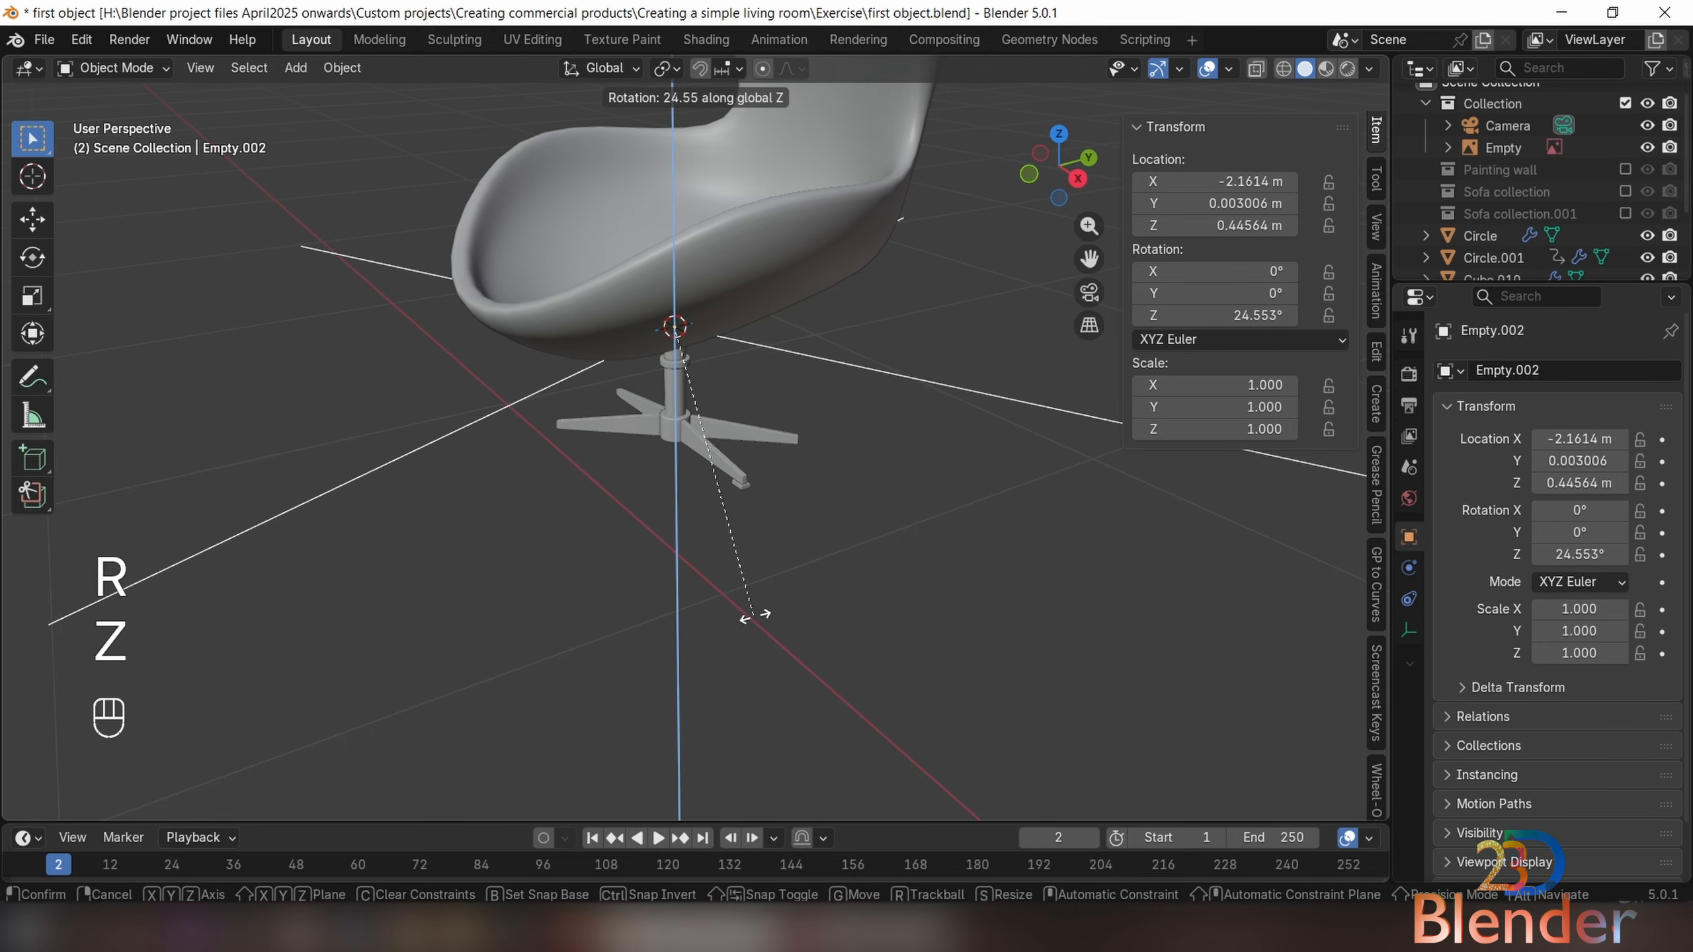
left_click(854, 554)
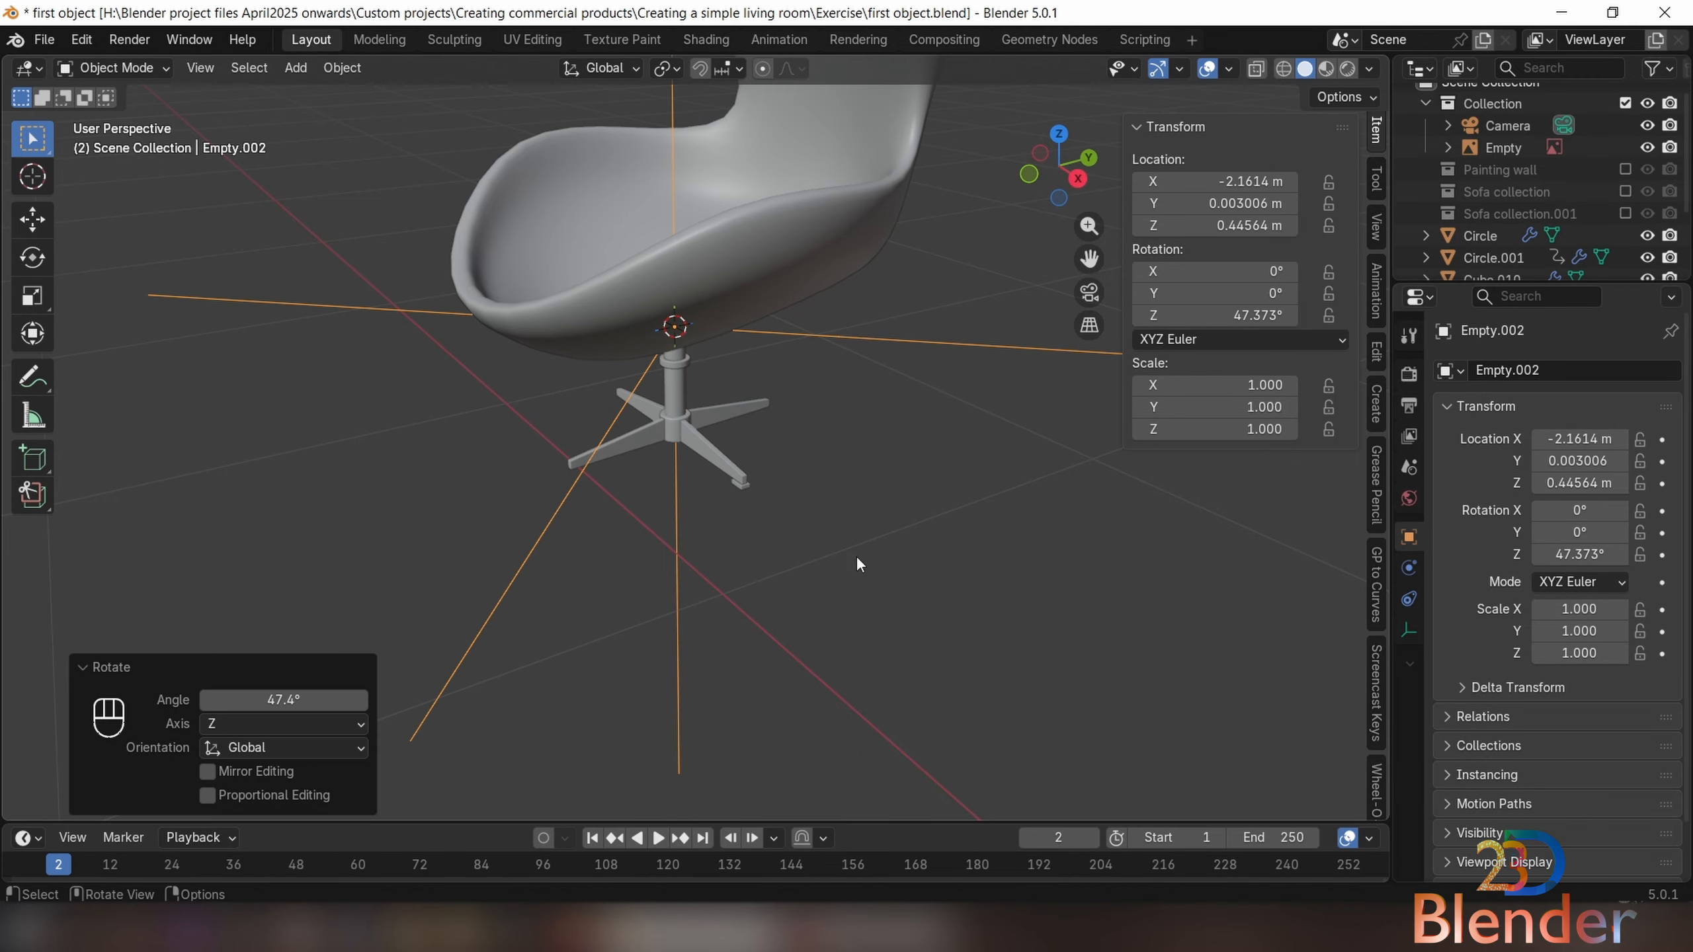
Add a Mirror modifier to the foot pad and place it above the Subdivision modifier
middle_click_drag(856, 556, 904, 526)
scroll(812, 476, "up", 5)
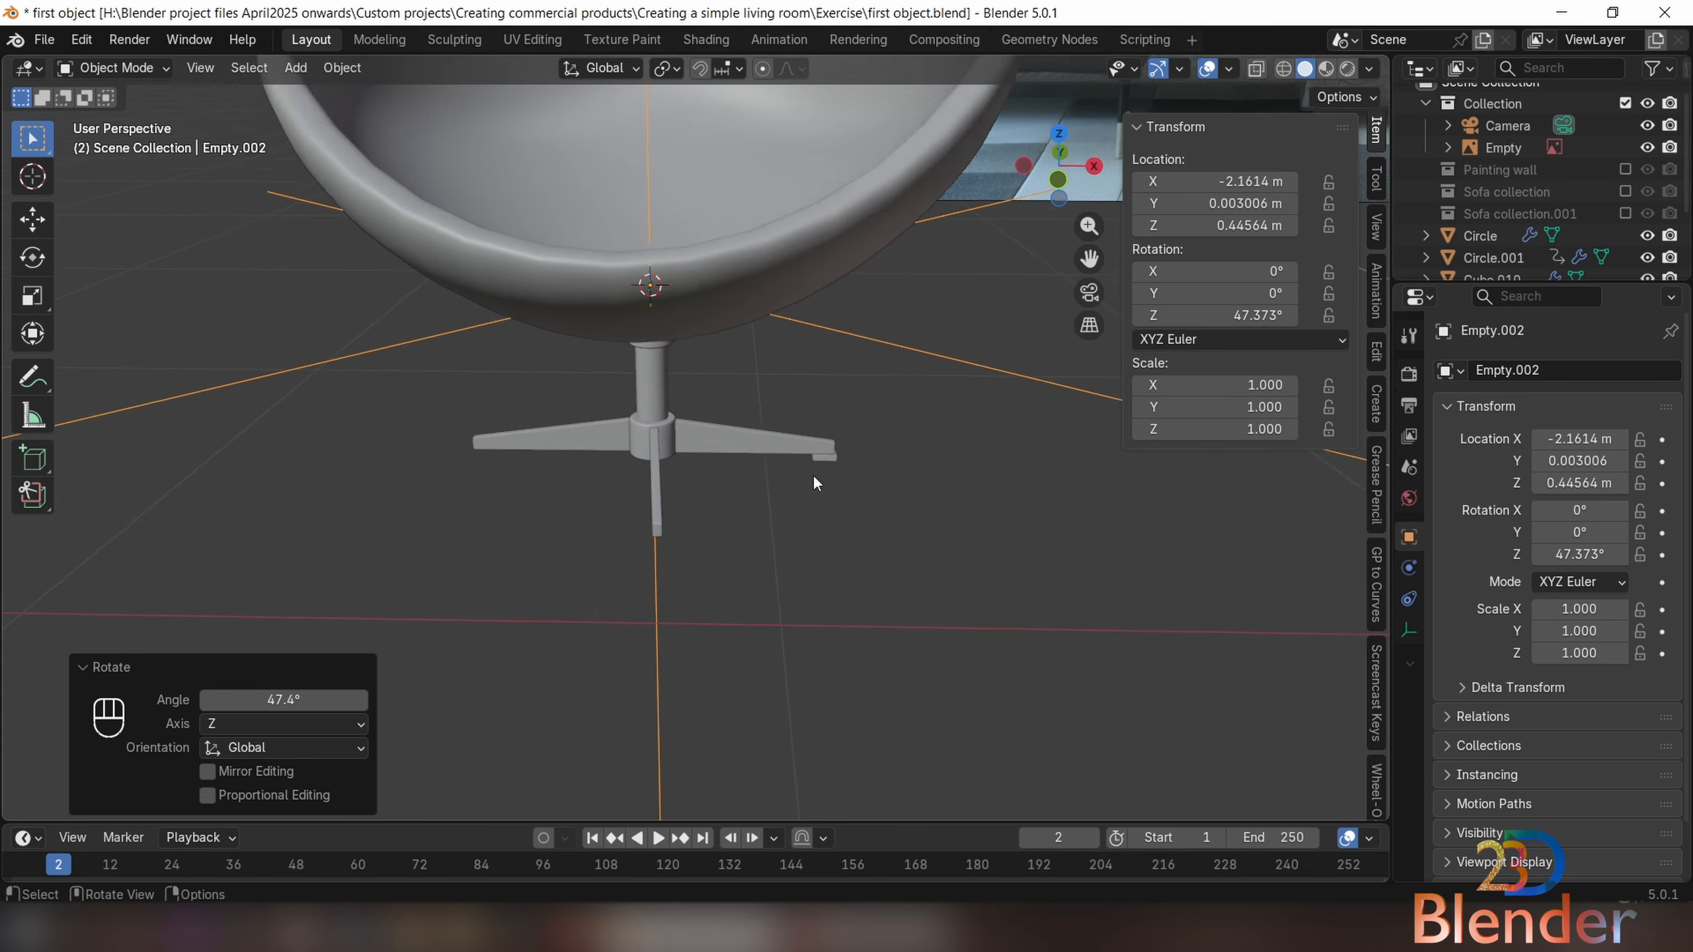
left_click(846, 460)
scroll(847, 459, "down", 3)
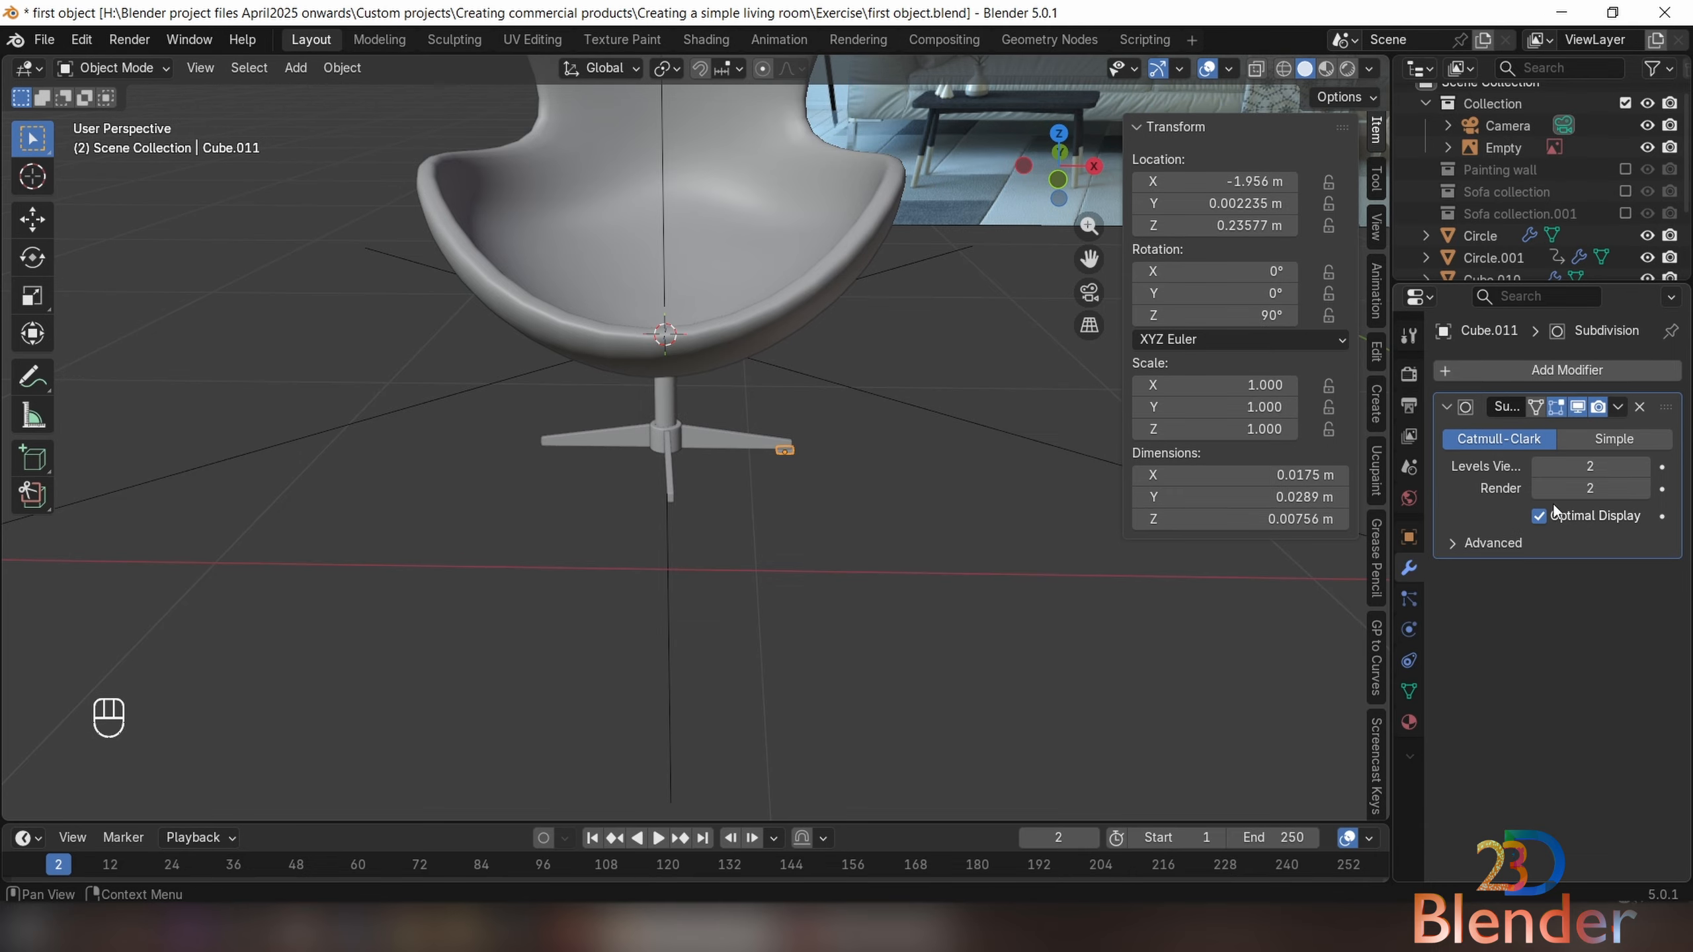
left_click(1627, 363)
left_click(1601, 360)
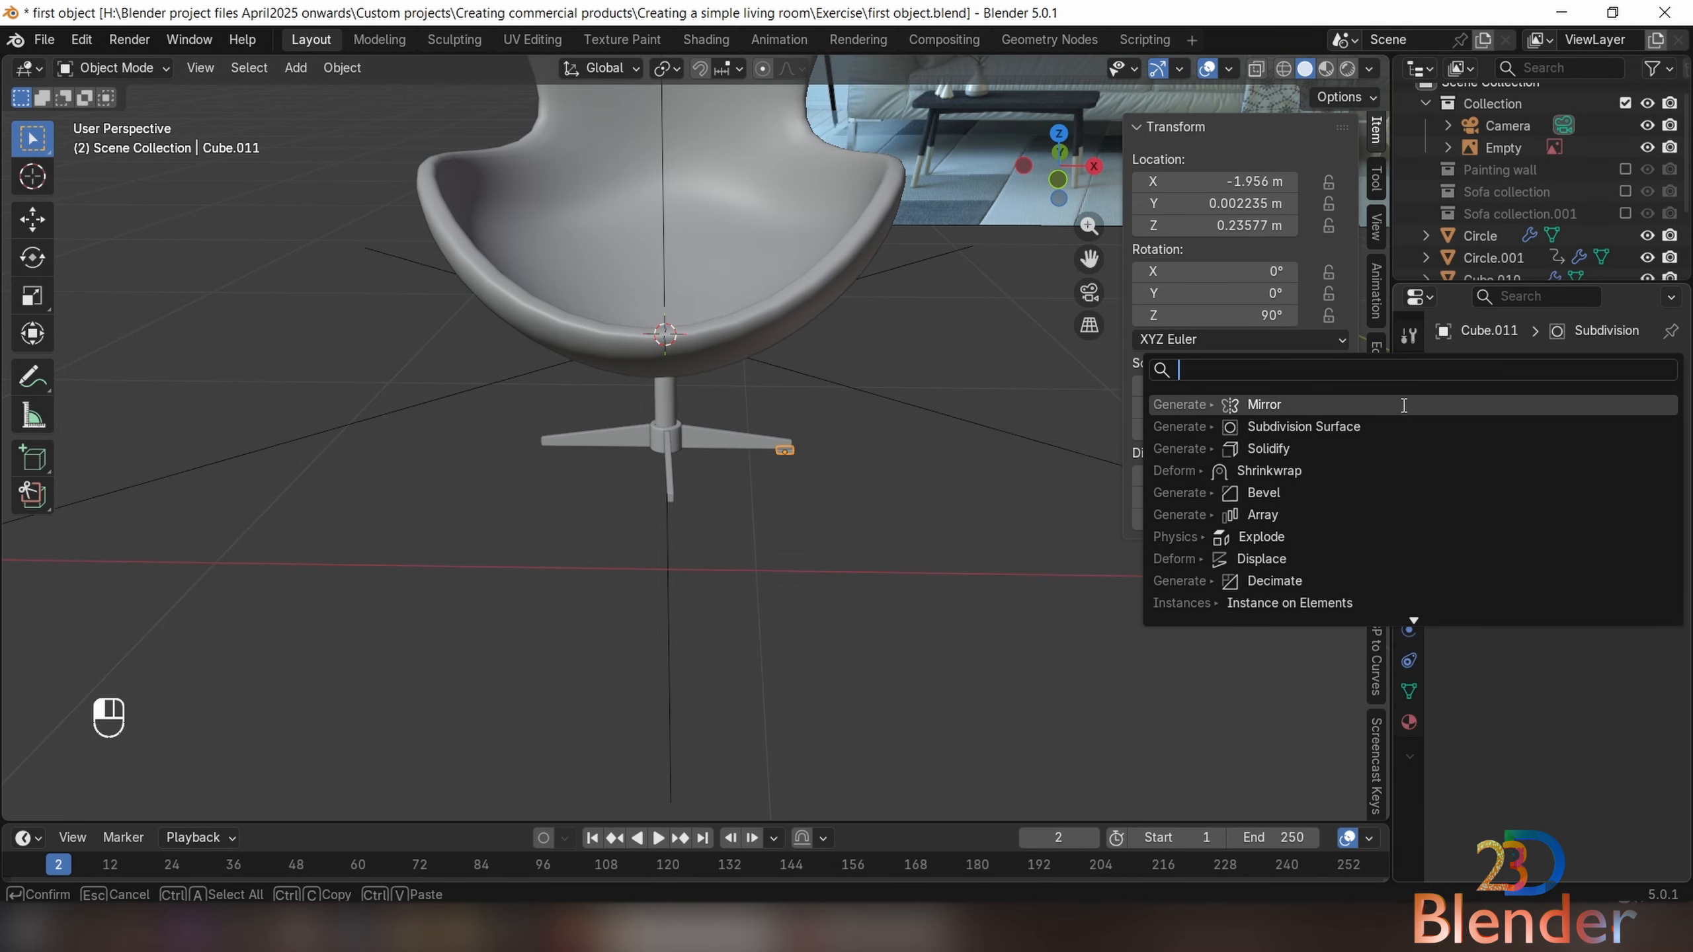
left_click(1402, 404)
left_click_drag(1665, 602, 1665, 414)
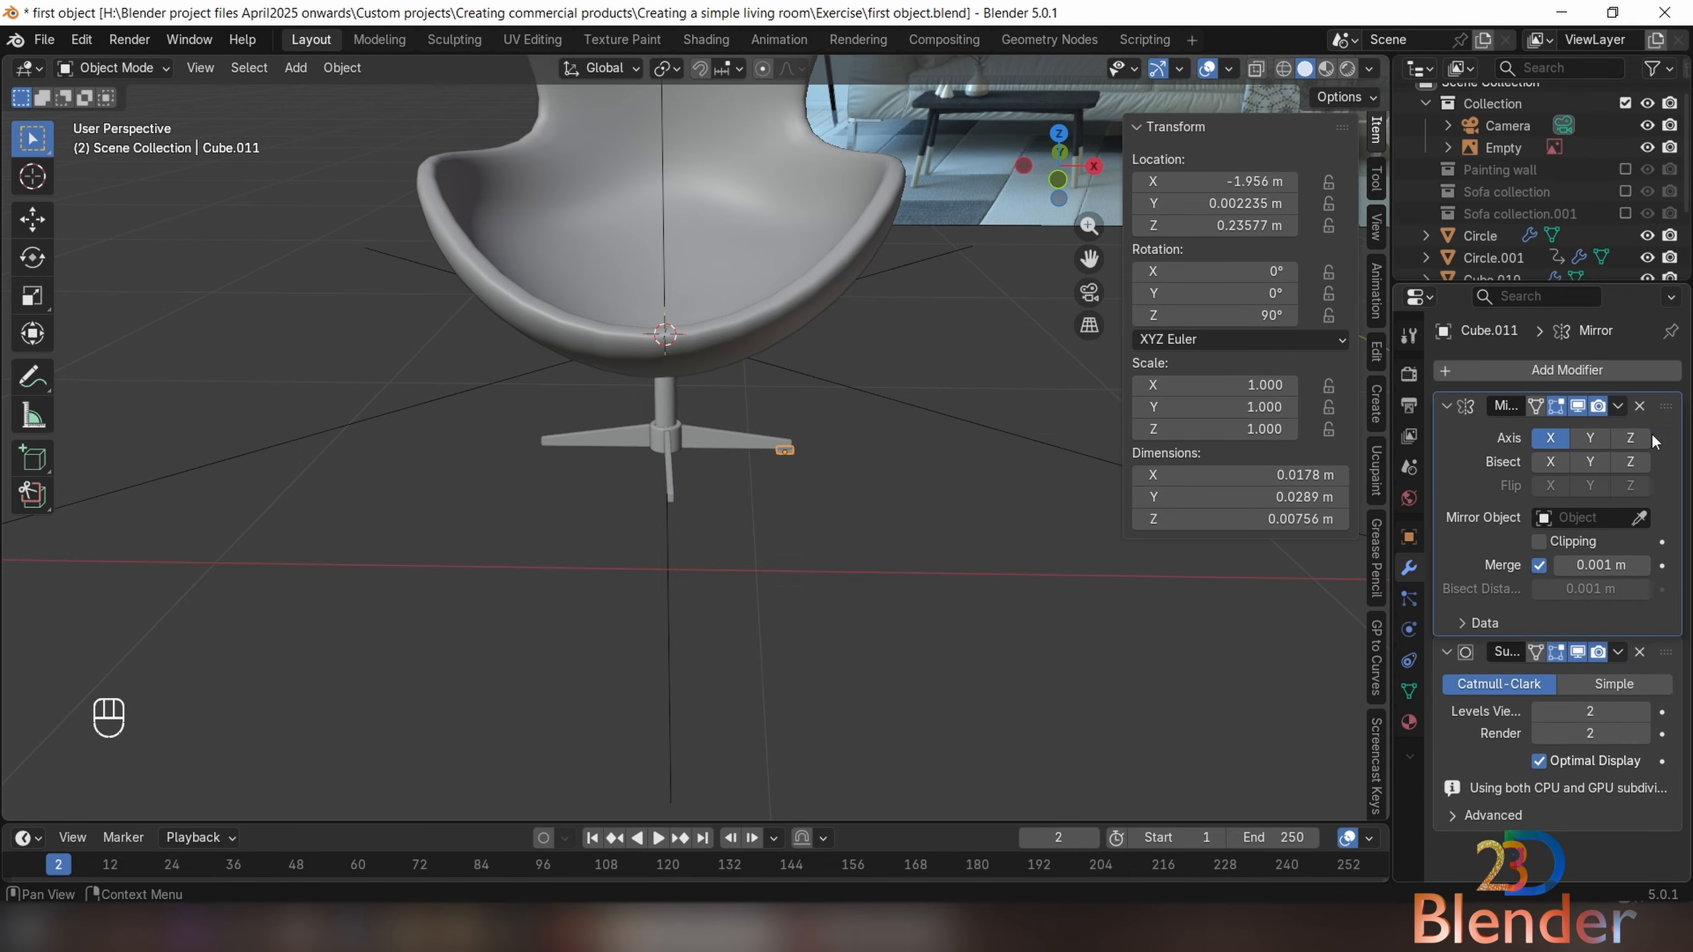
Set Empty.002 as the foot pad's mirror object and mirror on both the X and Y axes
left_click(943, 254)
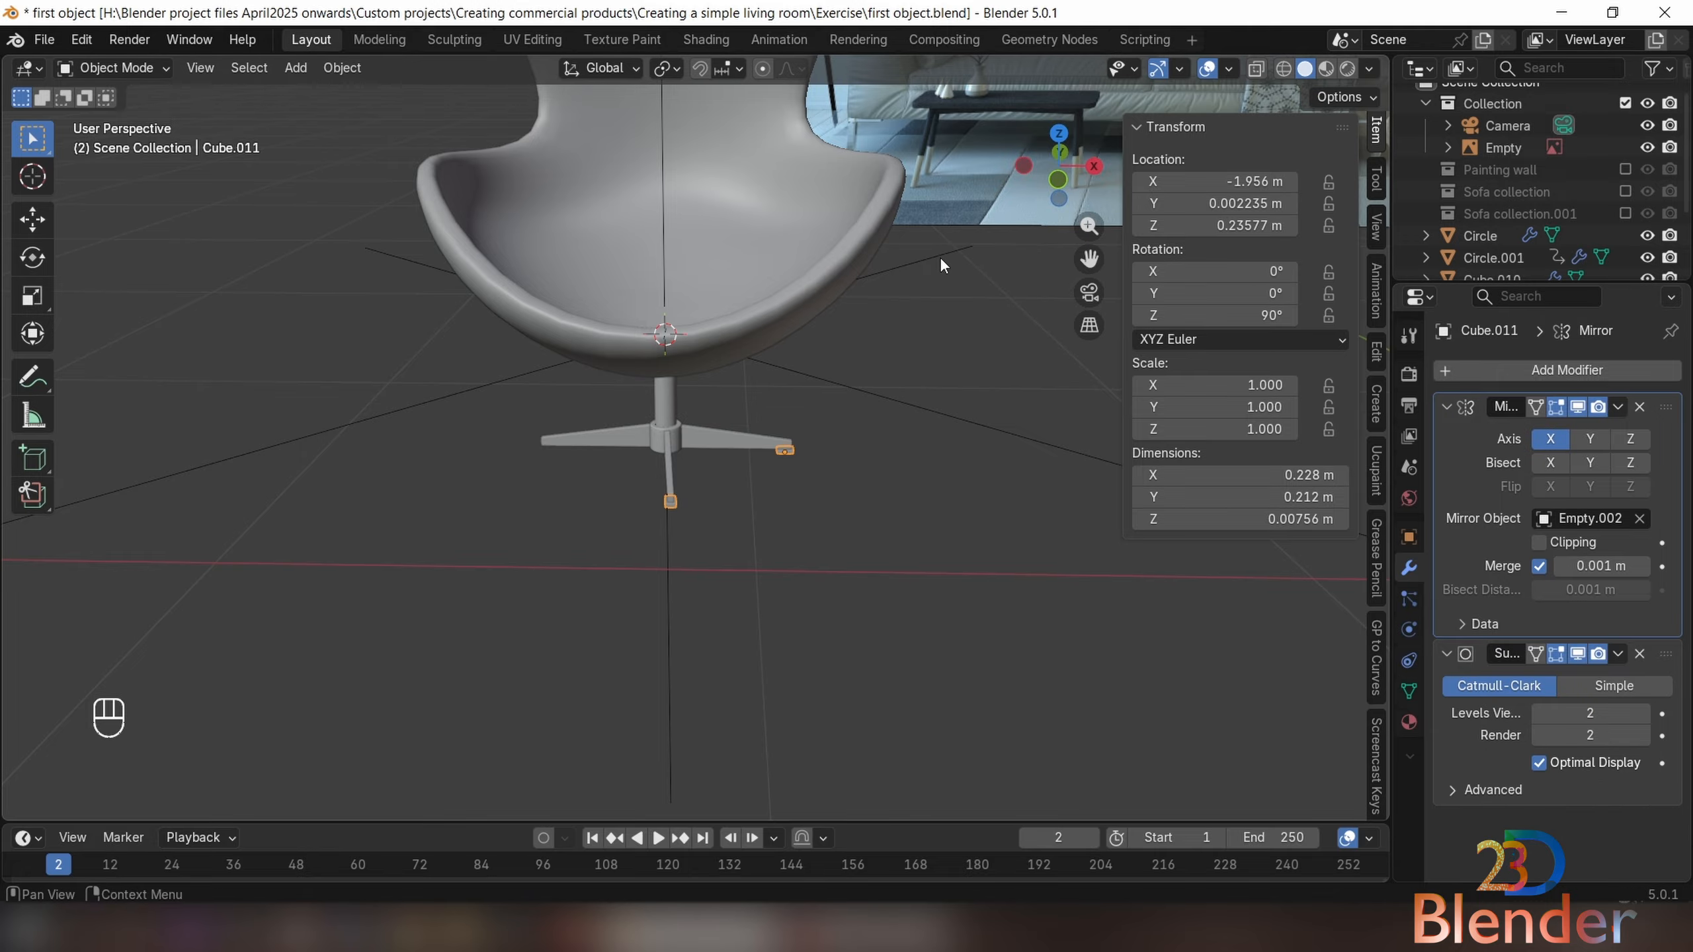
middle_click_drag(904, 285, 859, 400)
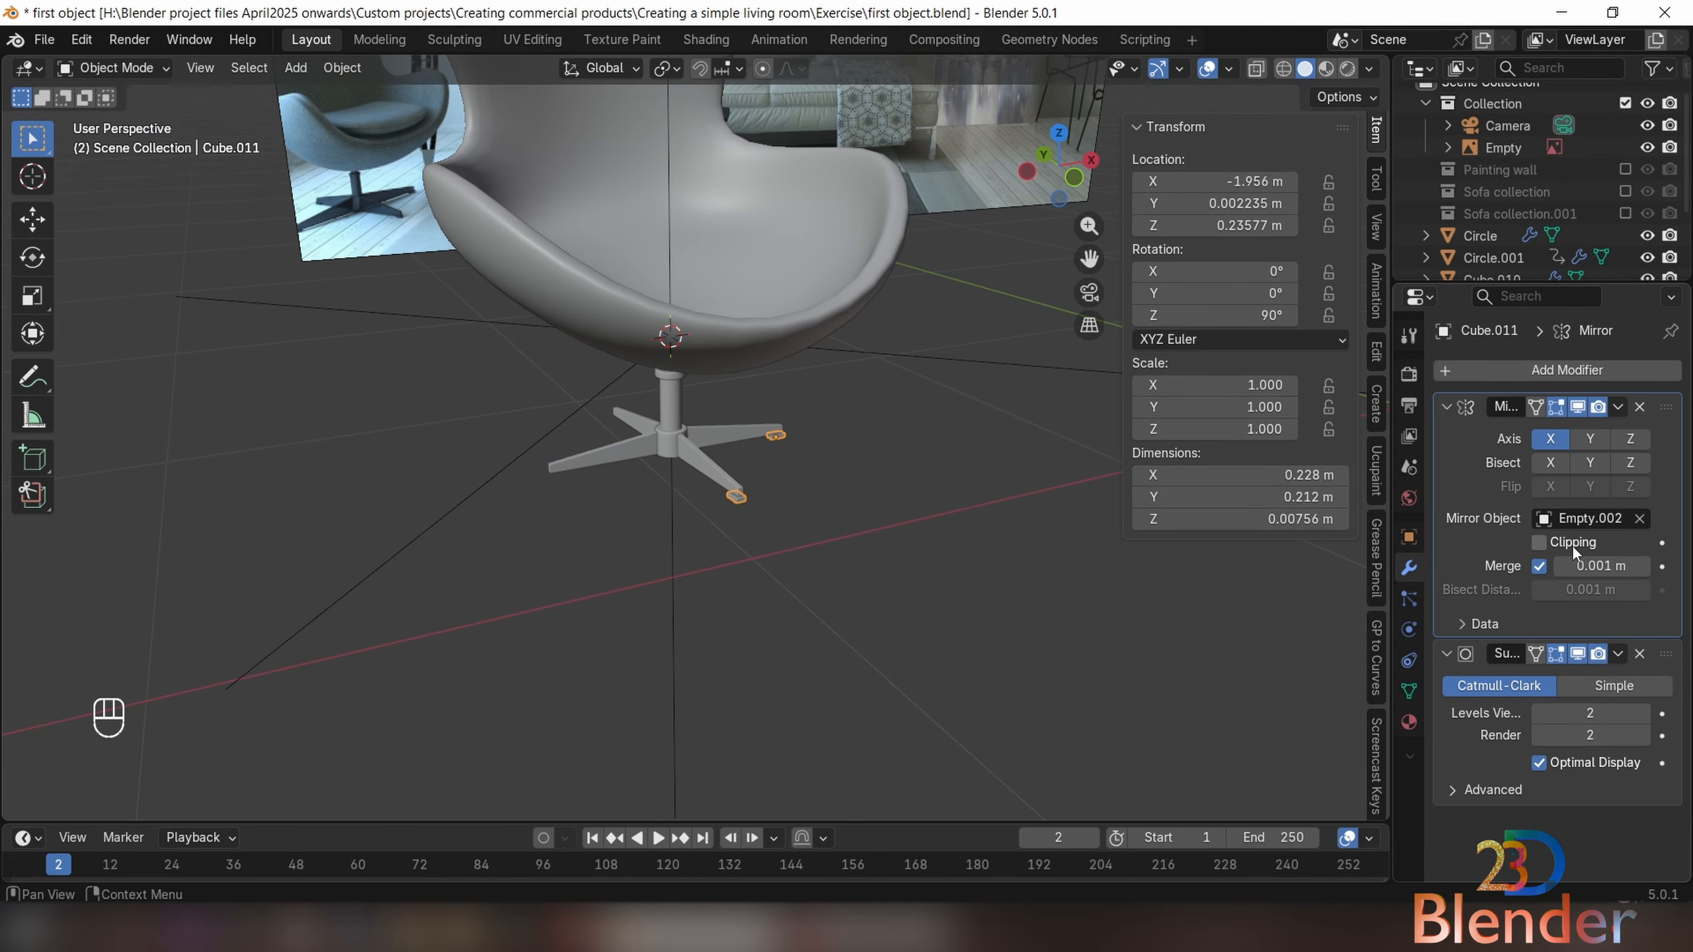
left_click(1595, 439)
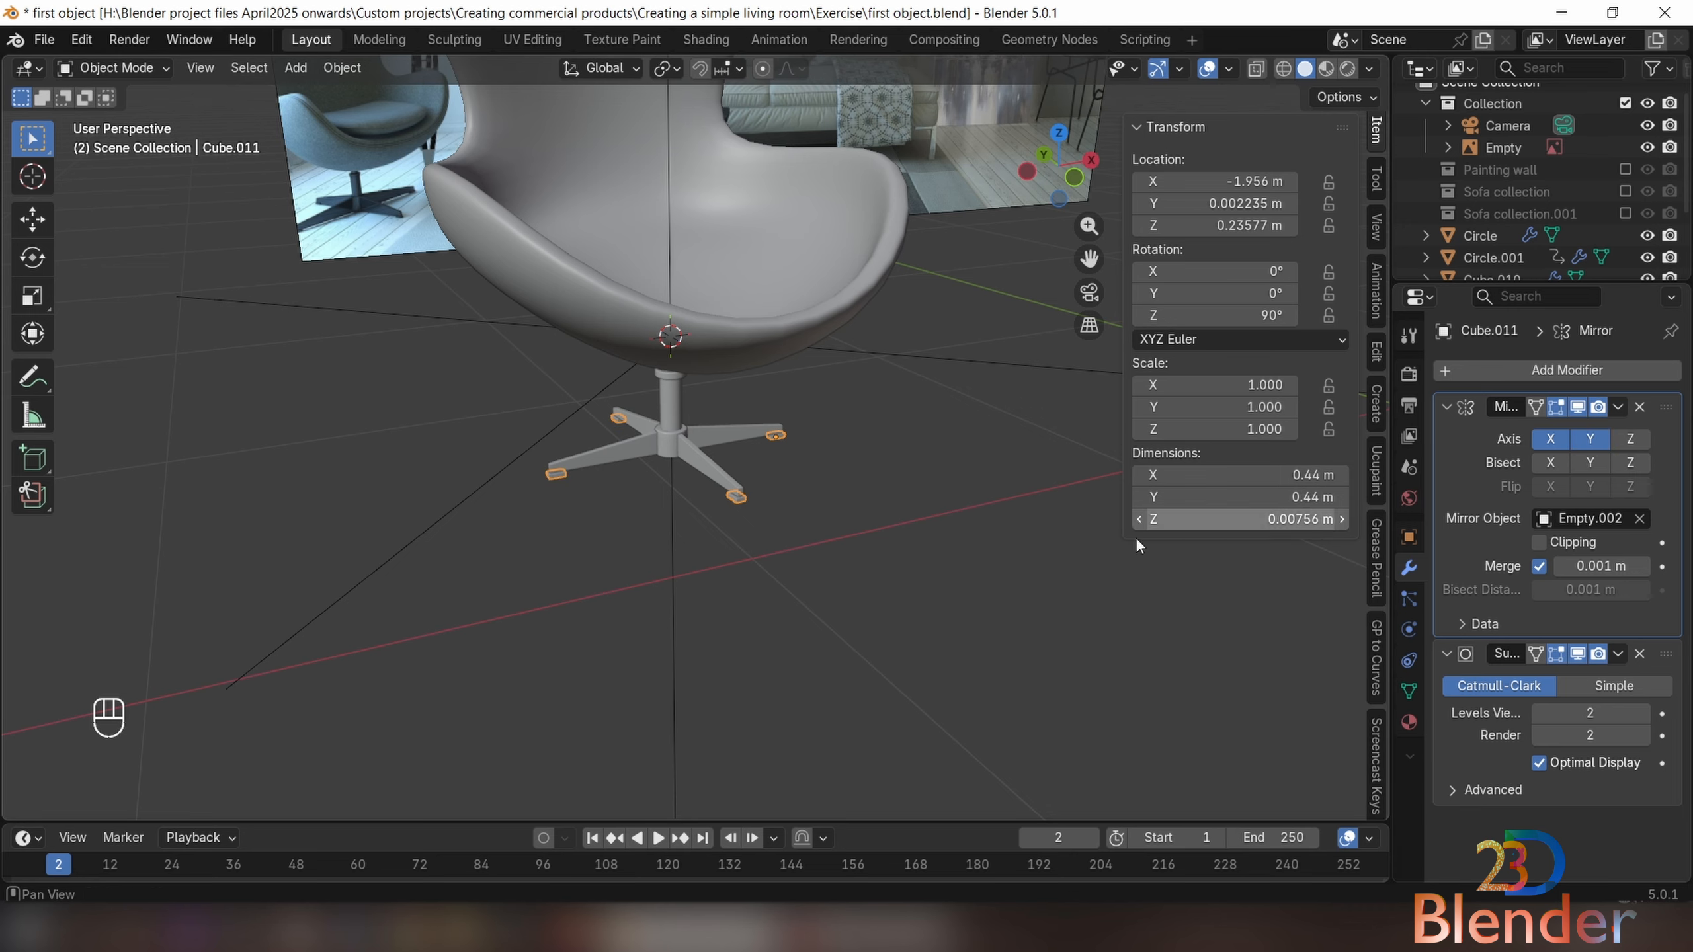
Select the chair shell and open its mesh in Edit Mode, cancelling the loop cut preview
middle_click_drag(1135, 538, 733, 512)
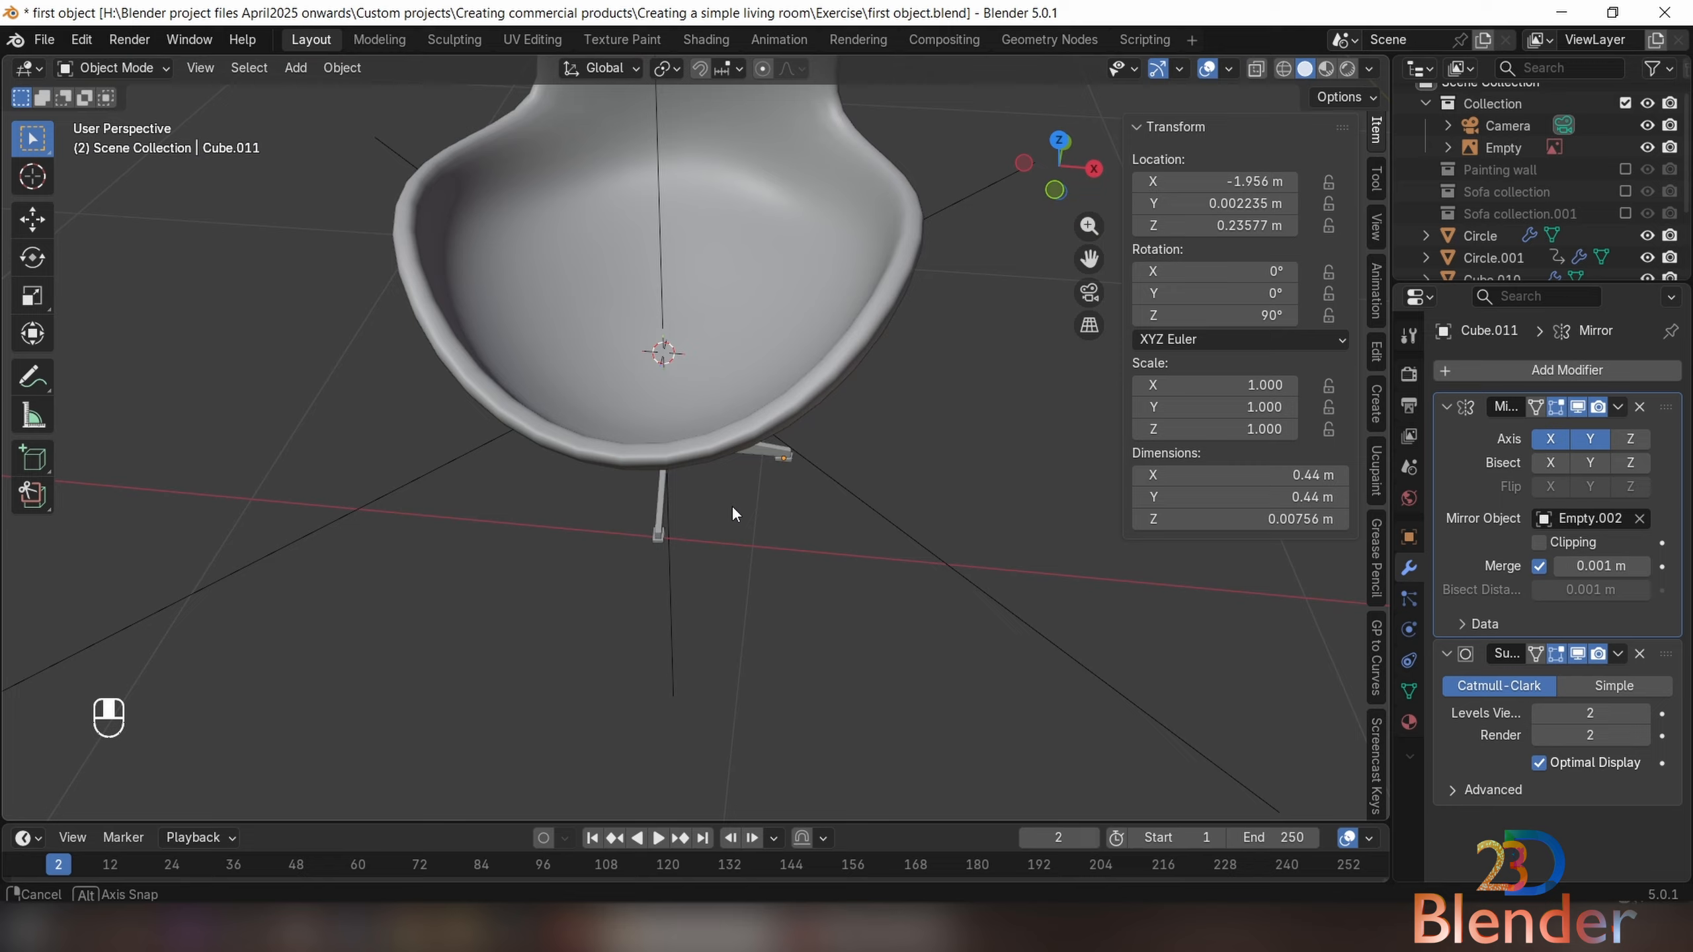
left_click(759, 405)
middle_click_drag(788, 410, 724, 438)
key("Tab")
key("Tab")
key("Tab")
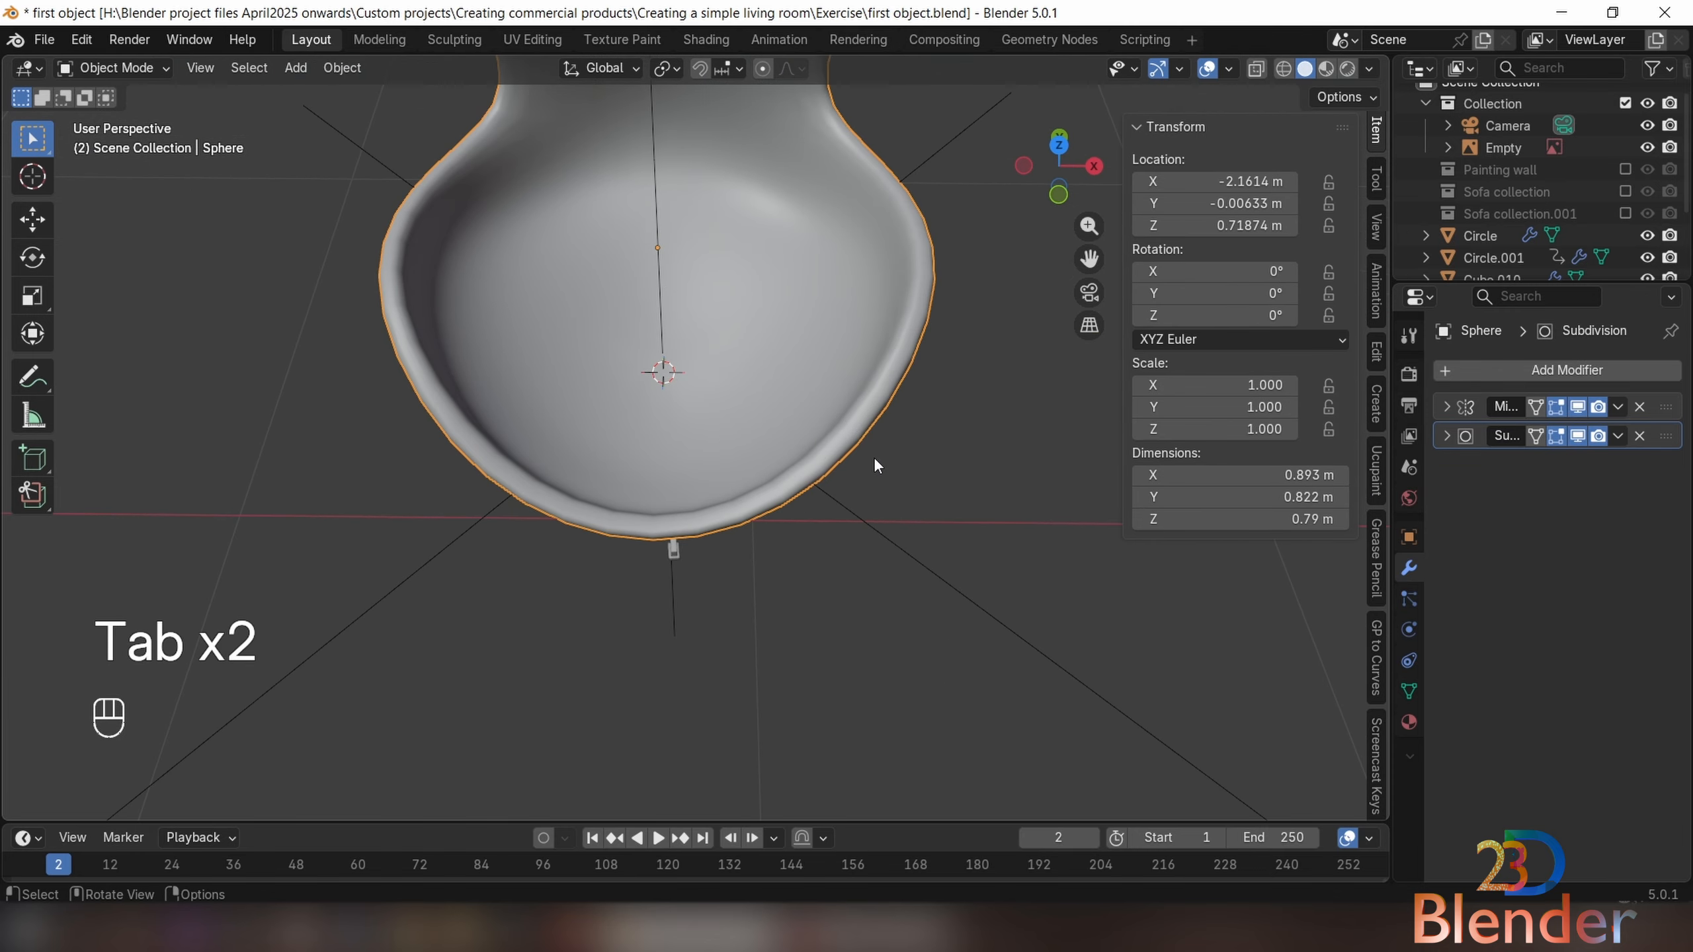
middle_click_drag(869, 435, 801, 408)
key("ctrl+r")
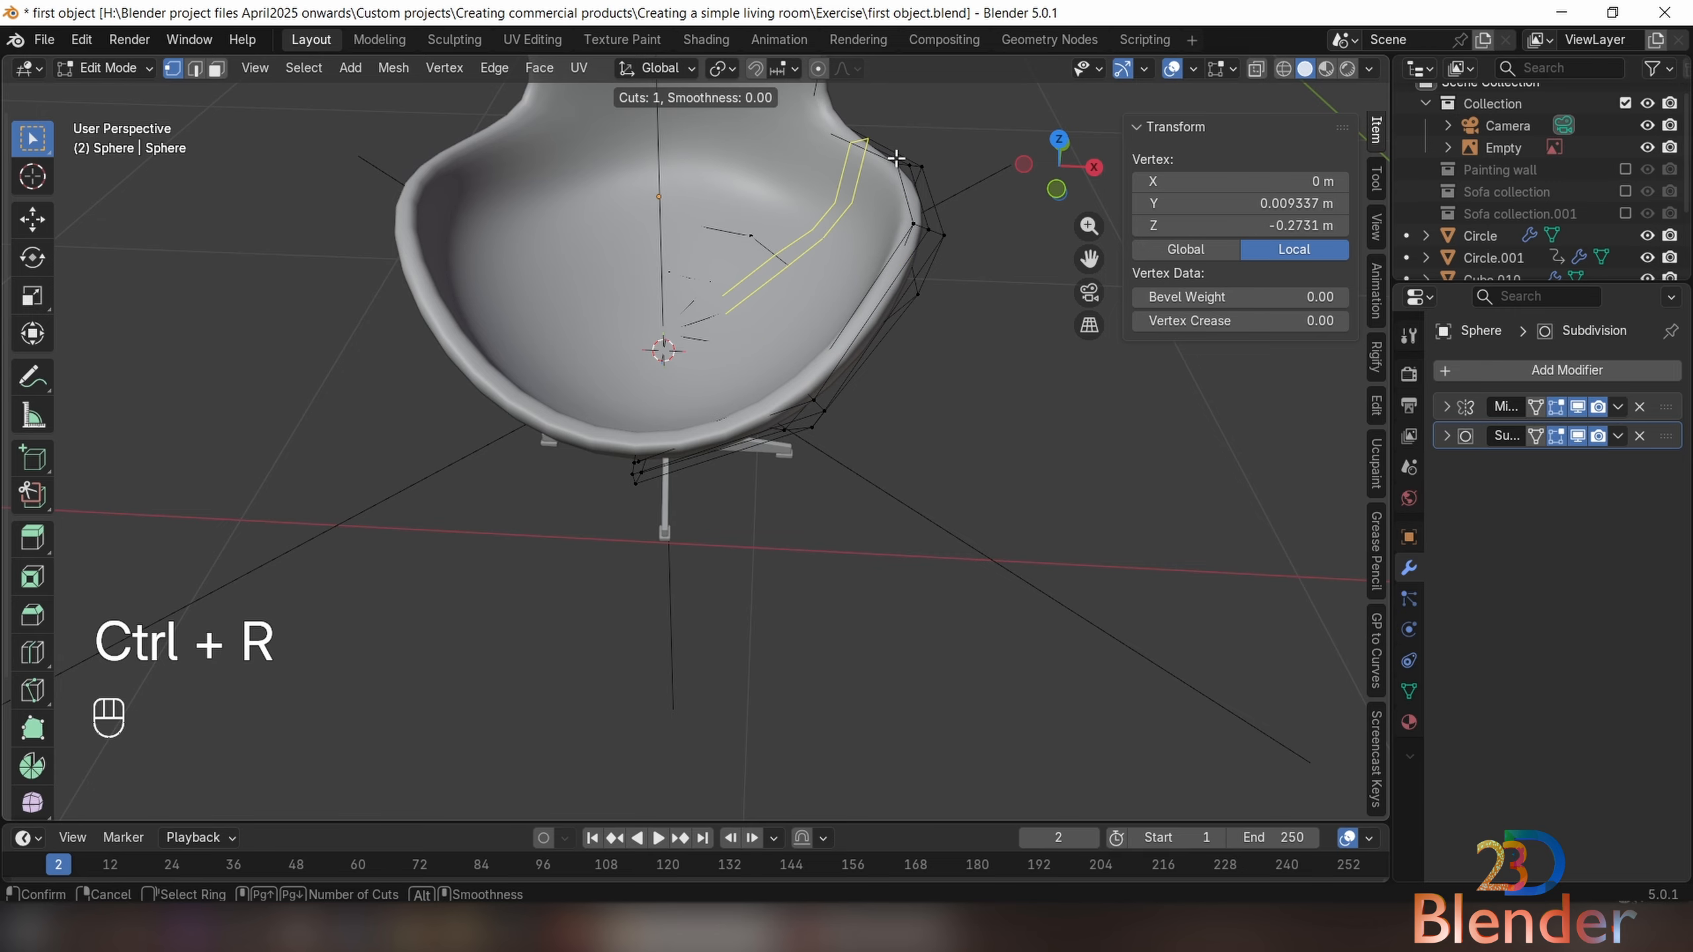
right_click(906, 281)
Try adding a centred loop cut along the chair shell's rim with X-ray on, and undo it
middle_click_drag(834, 373, 872, 414)
scroll(871, 414, "up", 3)
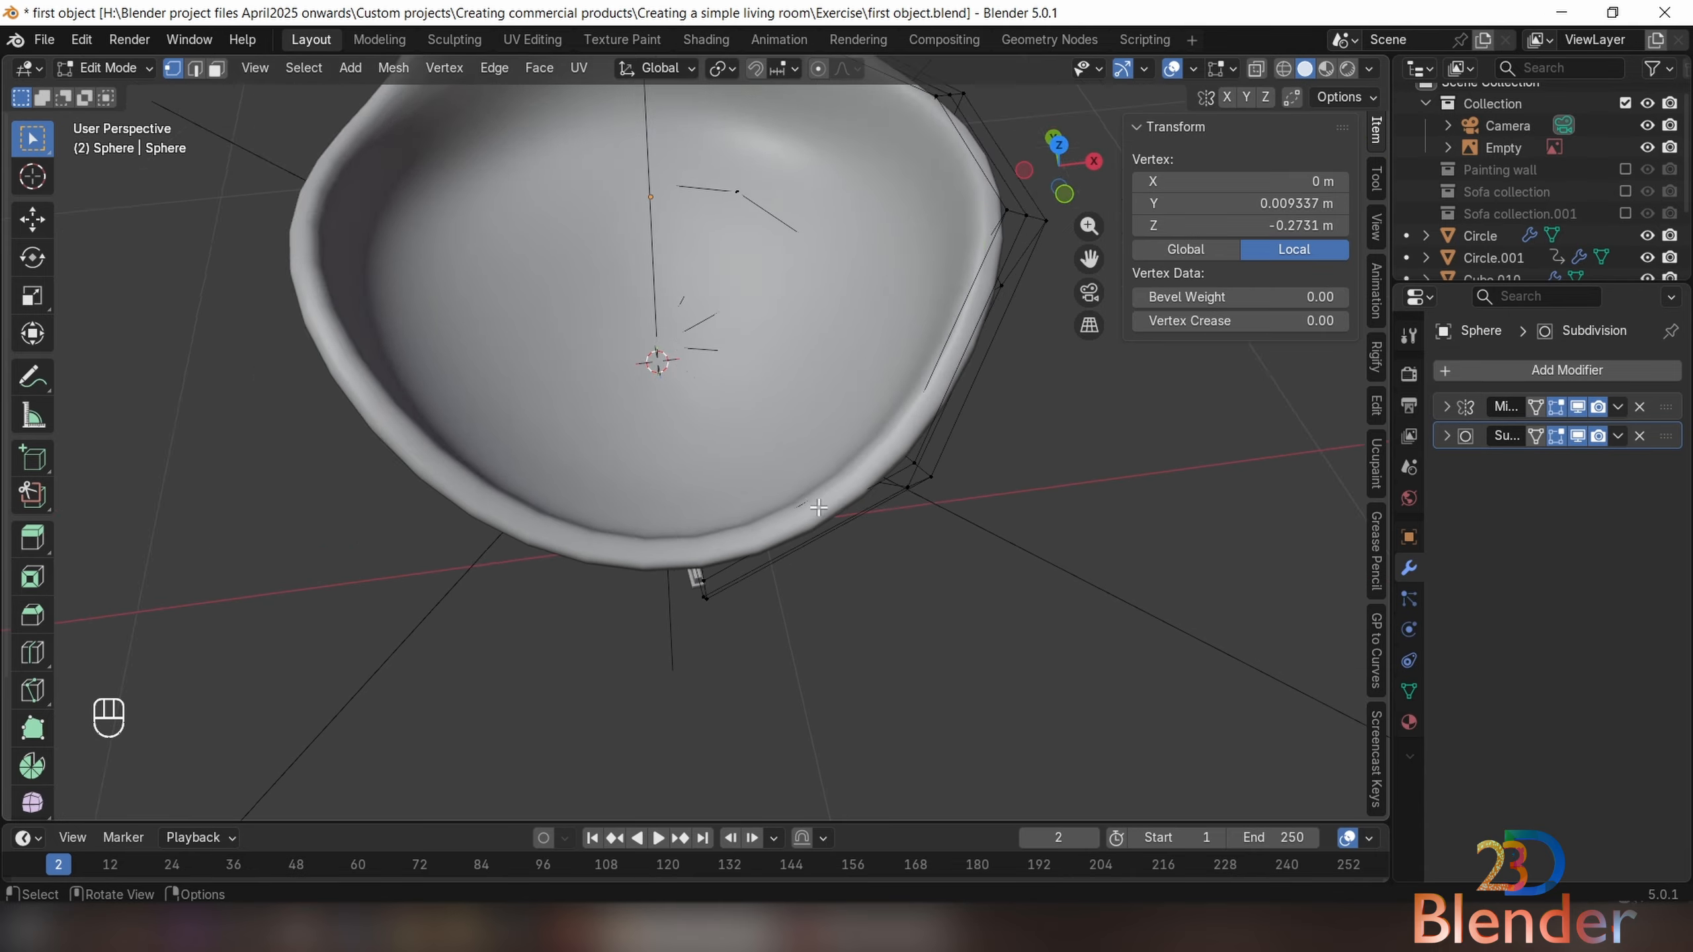
key("Tab")
key("Tab")
key("alt+z")
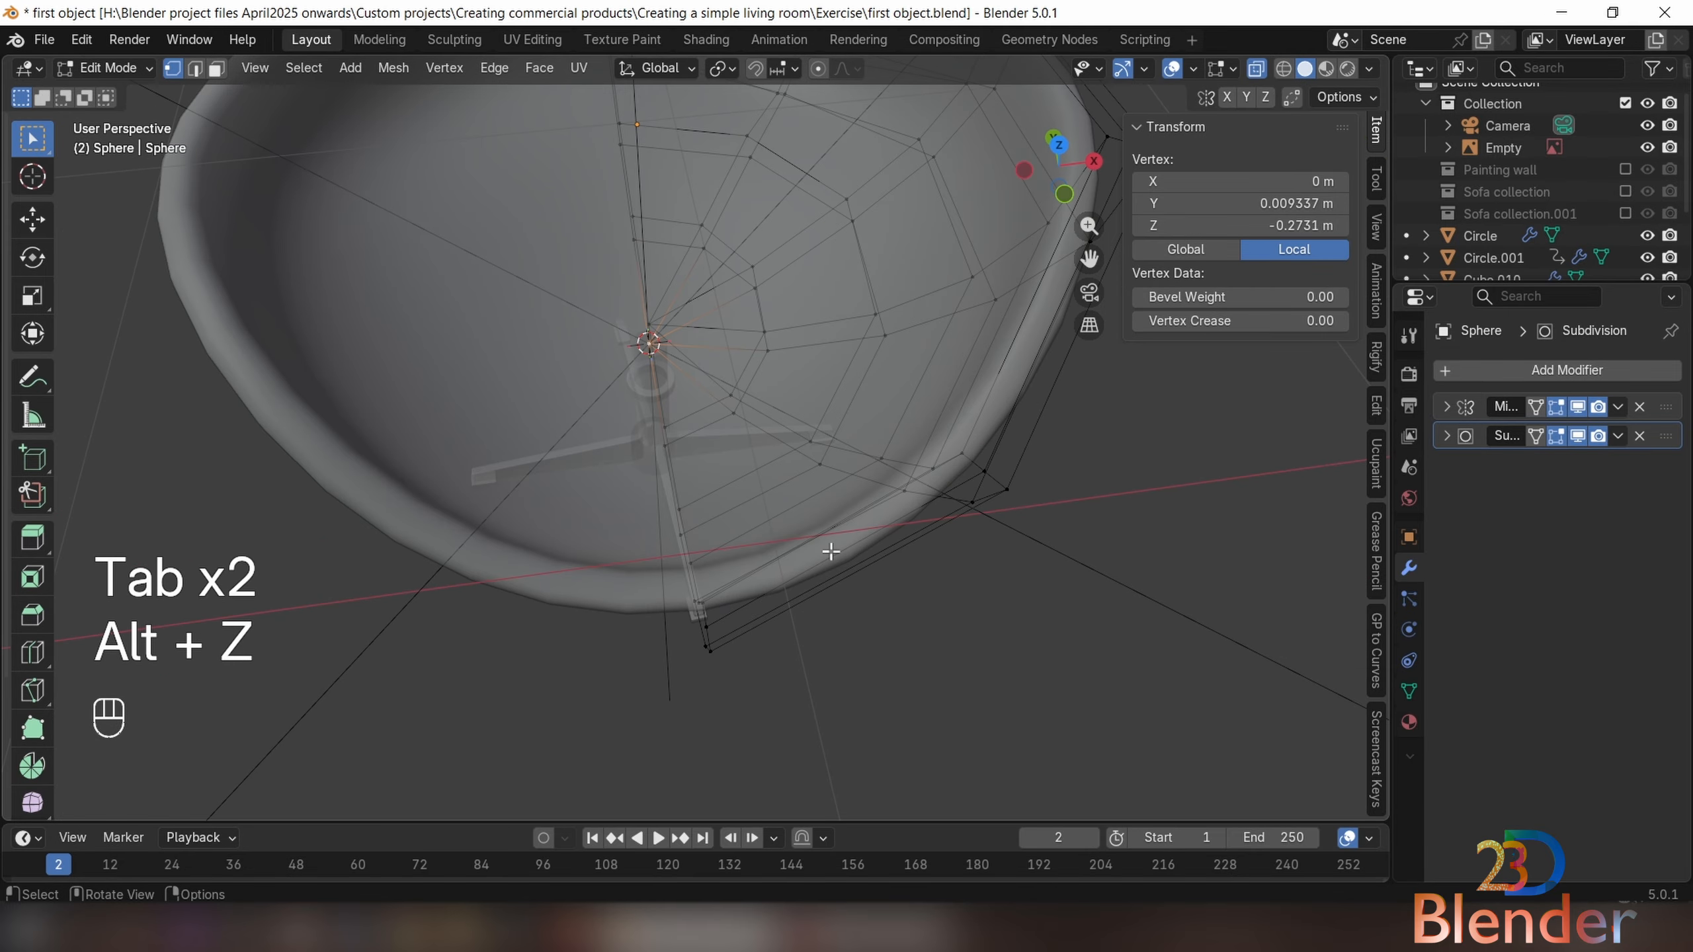
key("ctrl+r")
left_click(691, 621)
right_click(691, 621)
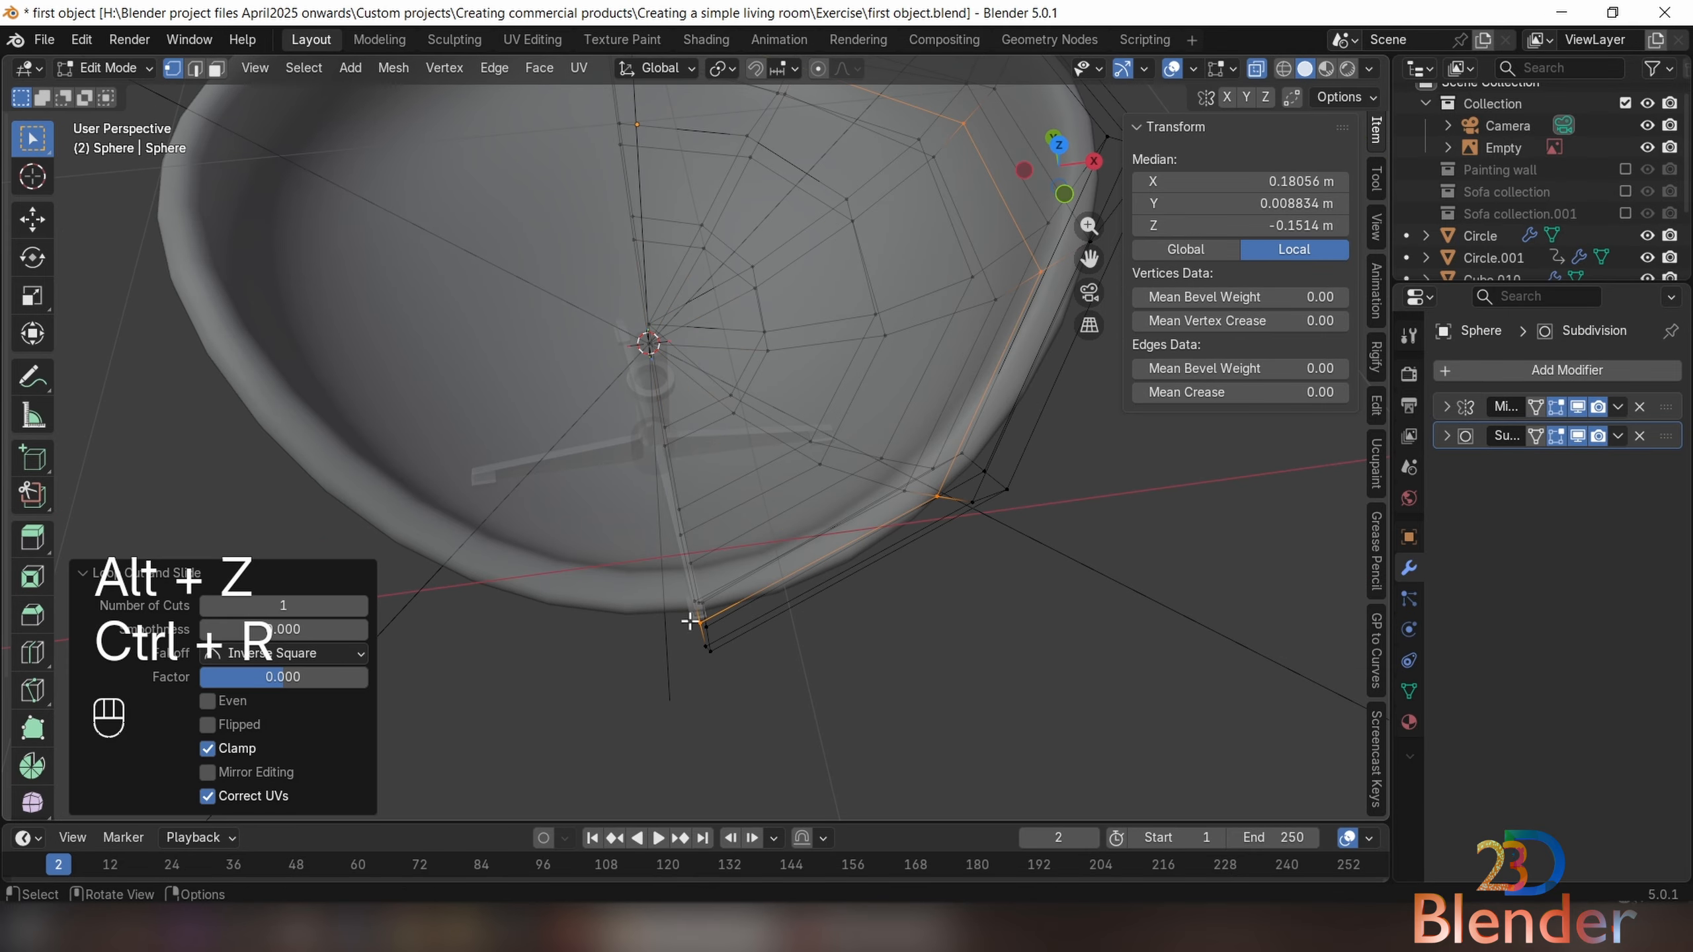
scroll(833, 506, "down", 4)
middle_click_drag(847, 496, 813, 502)
key("ctrl+z")
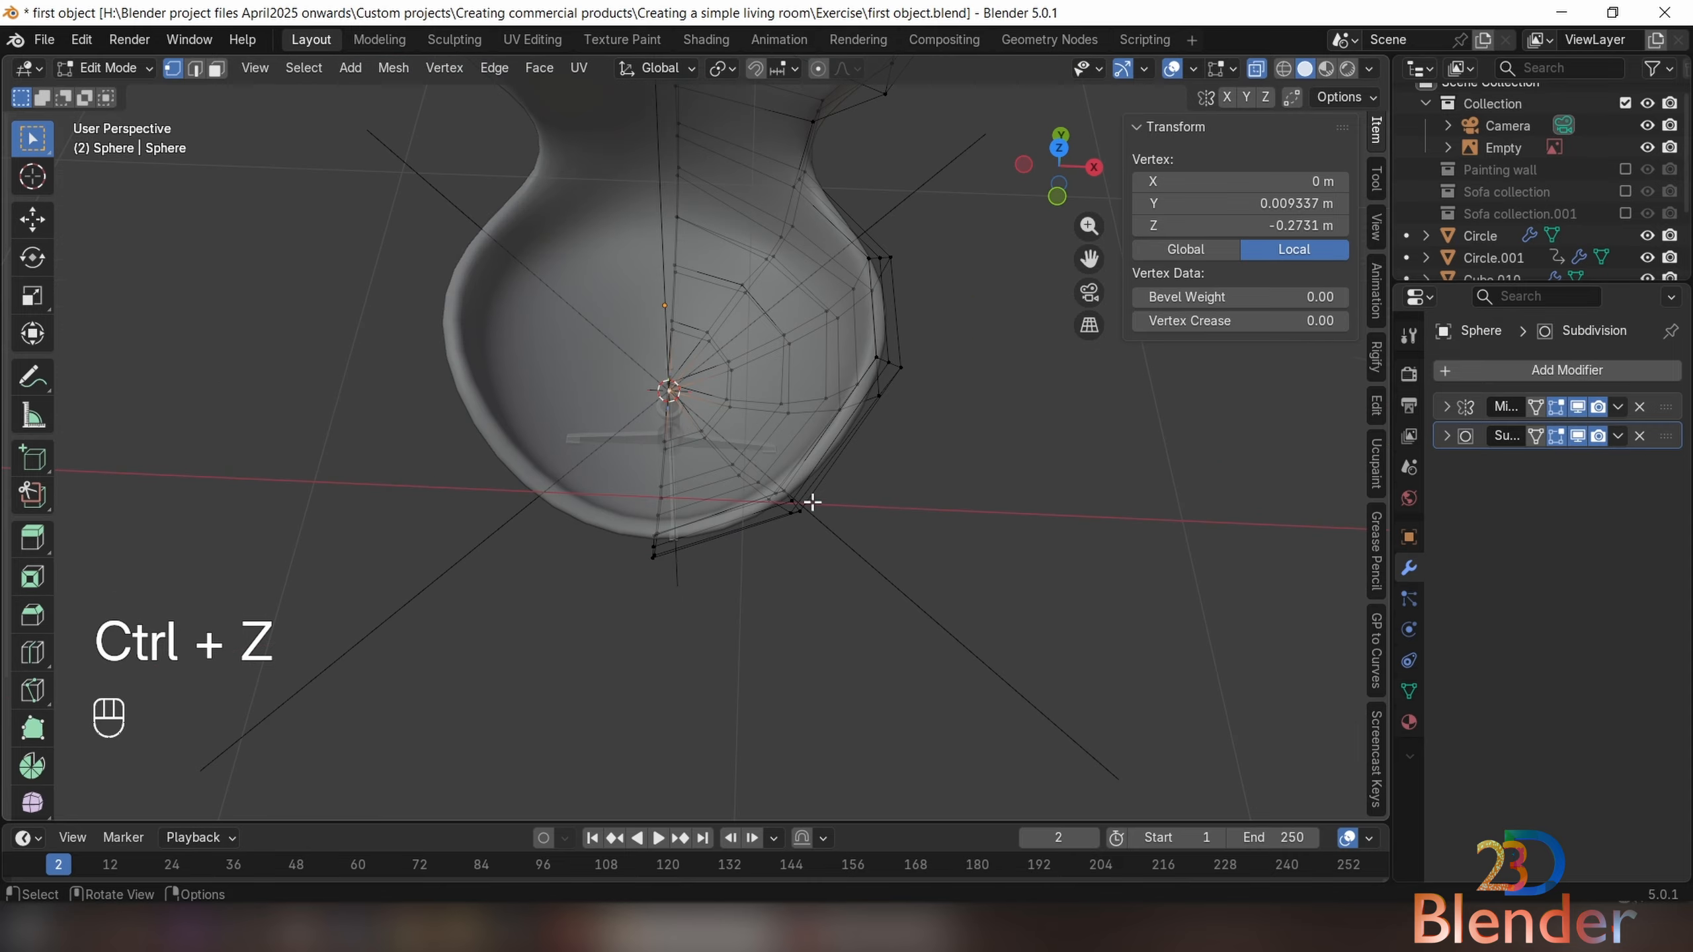
key("alt+z")
Add a single centred loop cut running along the chair shell's rim, with no slide offset
middle_click_drag(862, 450, 836, 320)
middle_click_drag(860, 233, 695, 468, "shift")
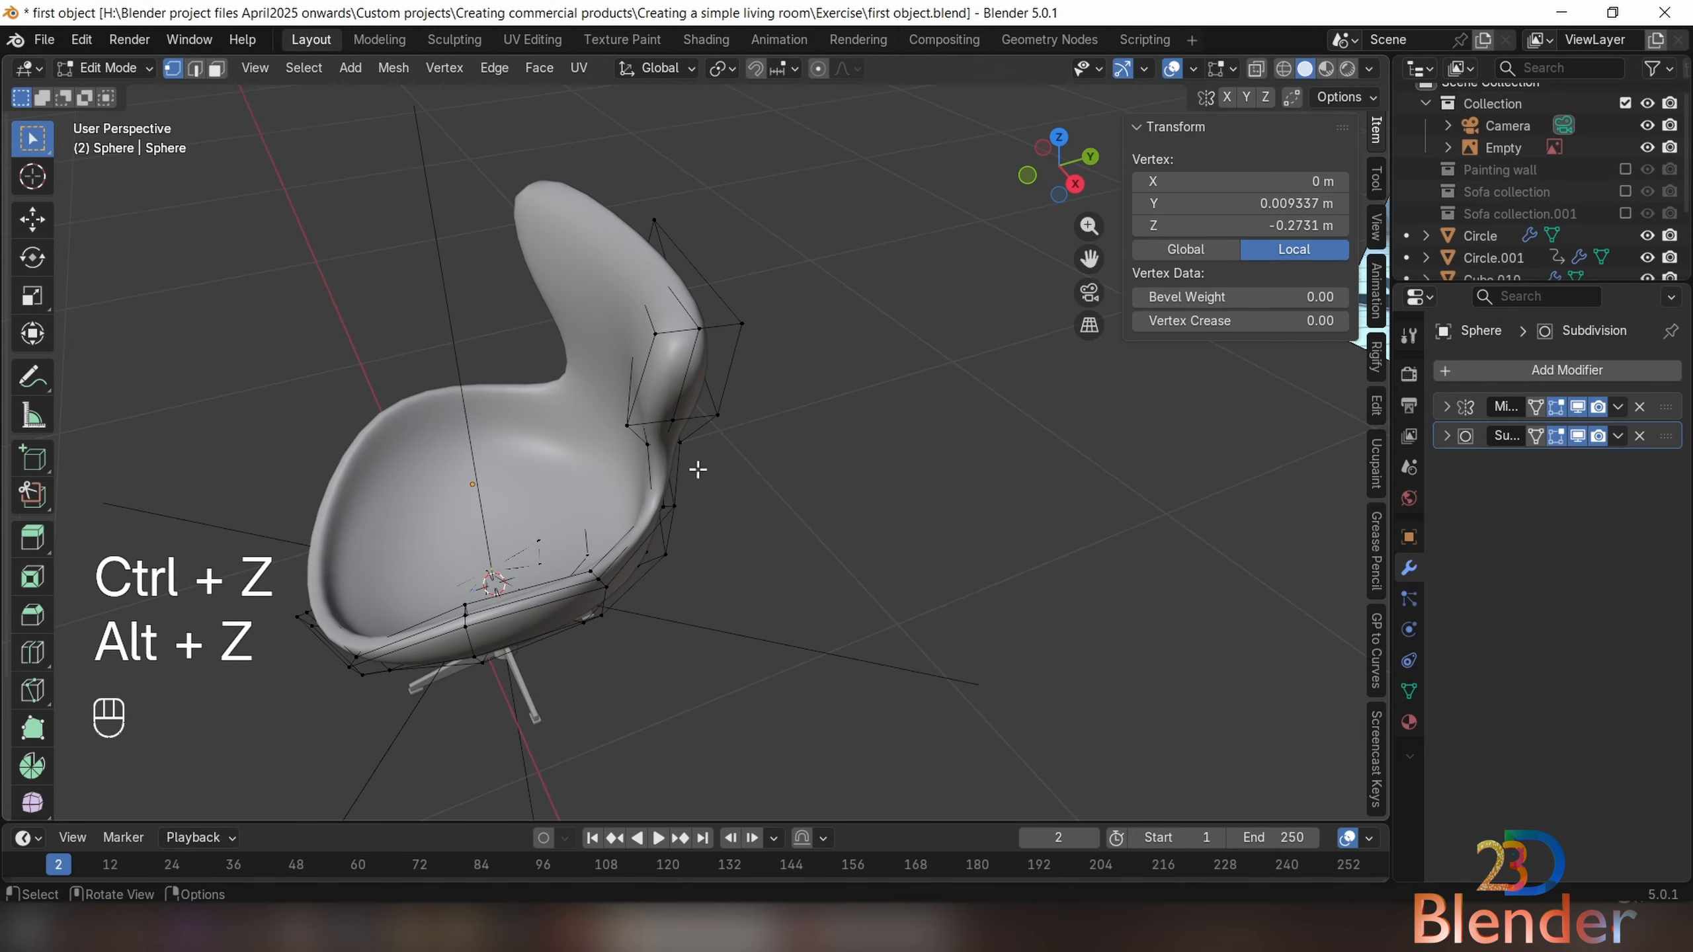
key("ctrl+r")
left_click(666, 337)
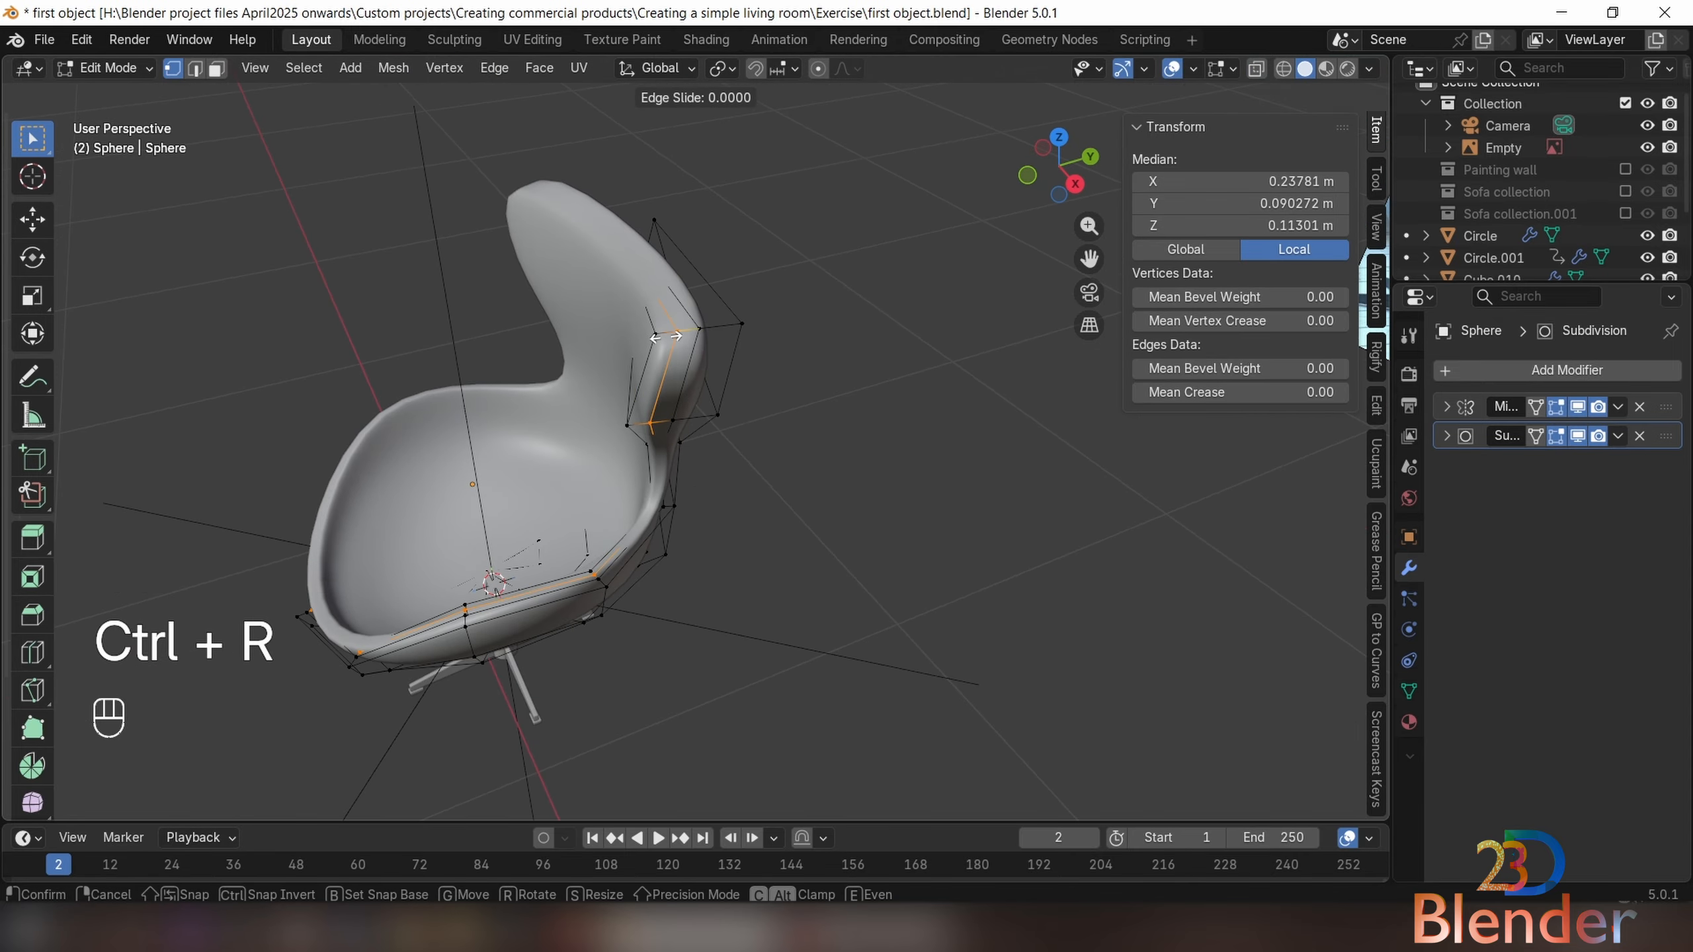
right_click(666, 337)
middle_click_drag(665, 337, 935, 532)
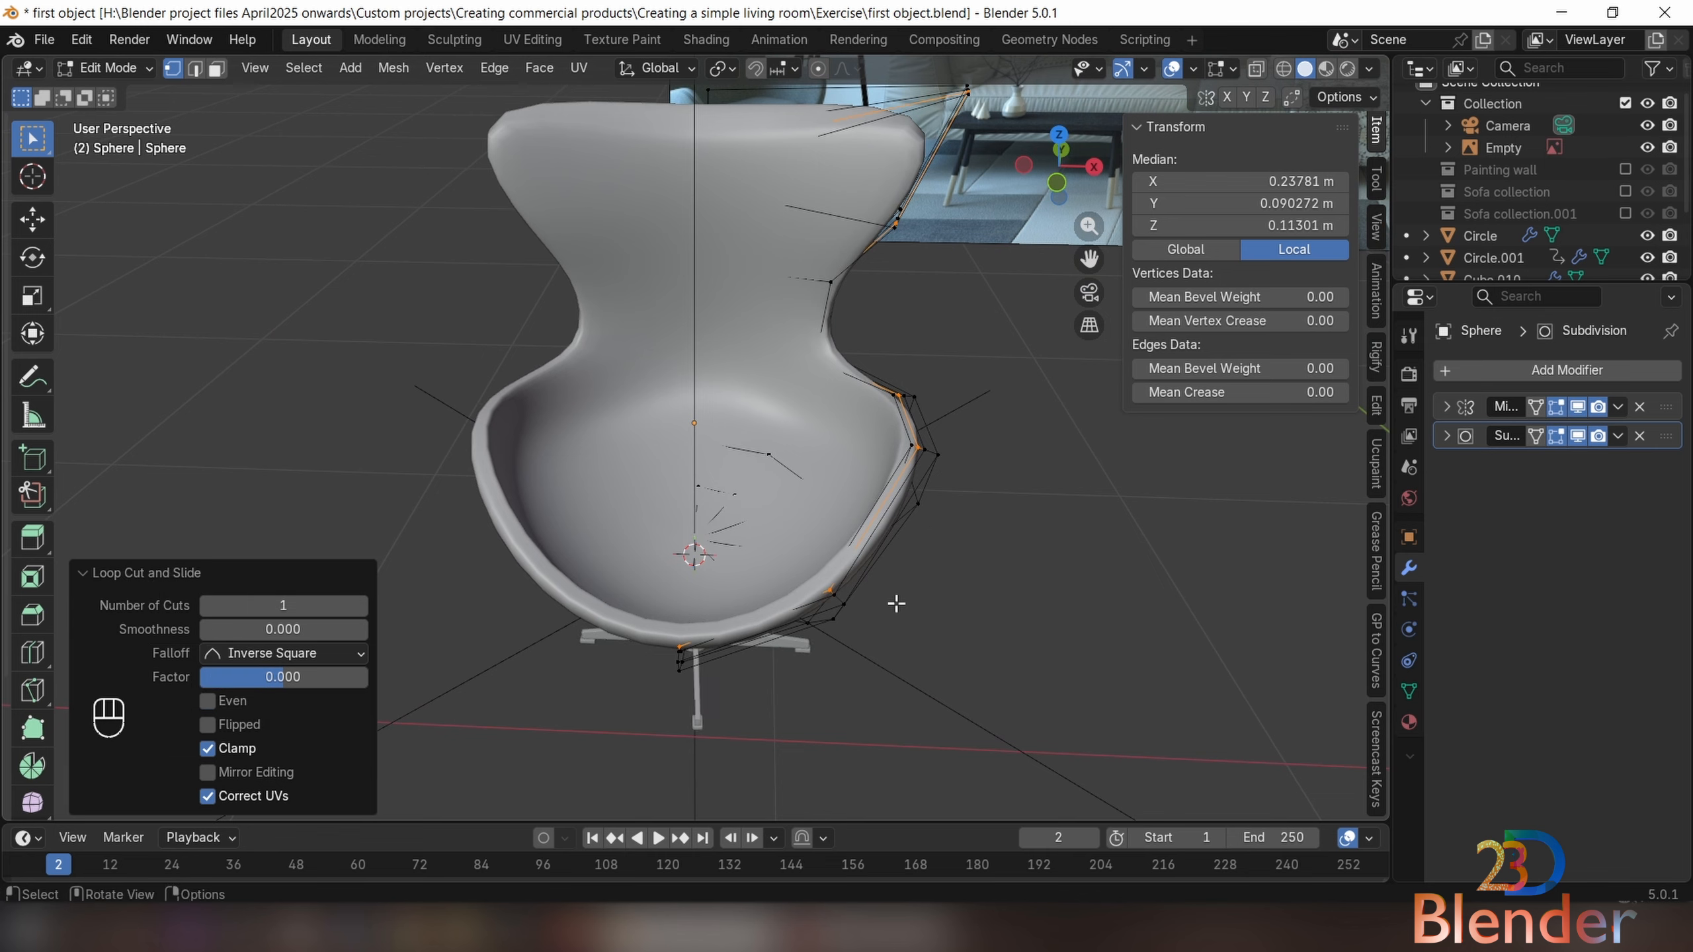
Slide the new rim loop toward the shell's inner edge by a factor of about -0.385
key("alt+z")
middle_click_drag(899, 605, 937, 635)
key("alt+z")
key("g")
key("g")
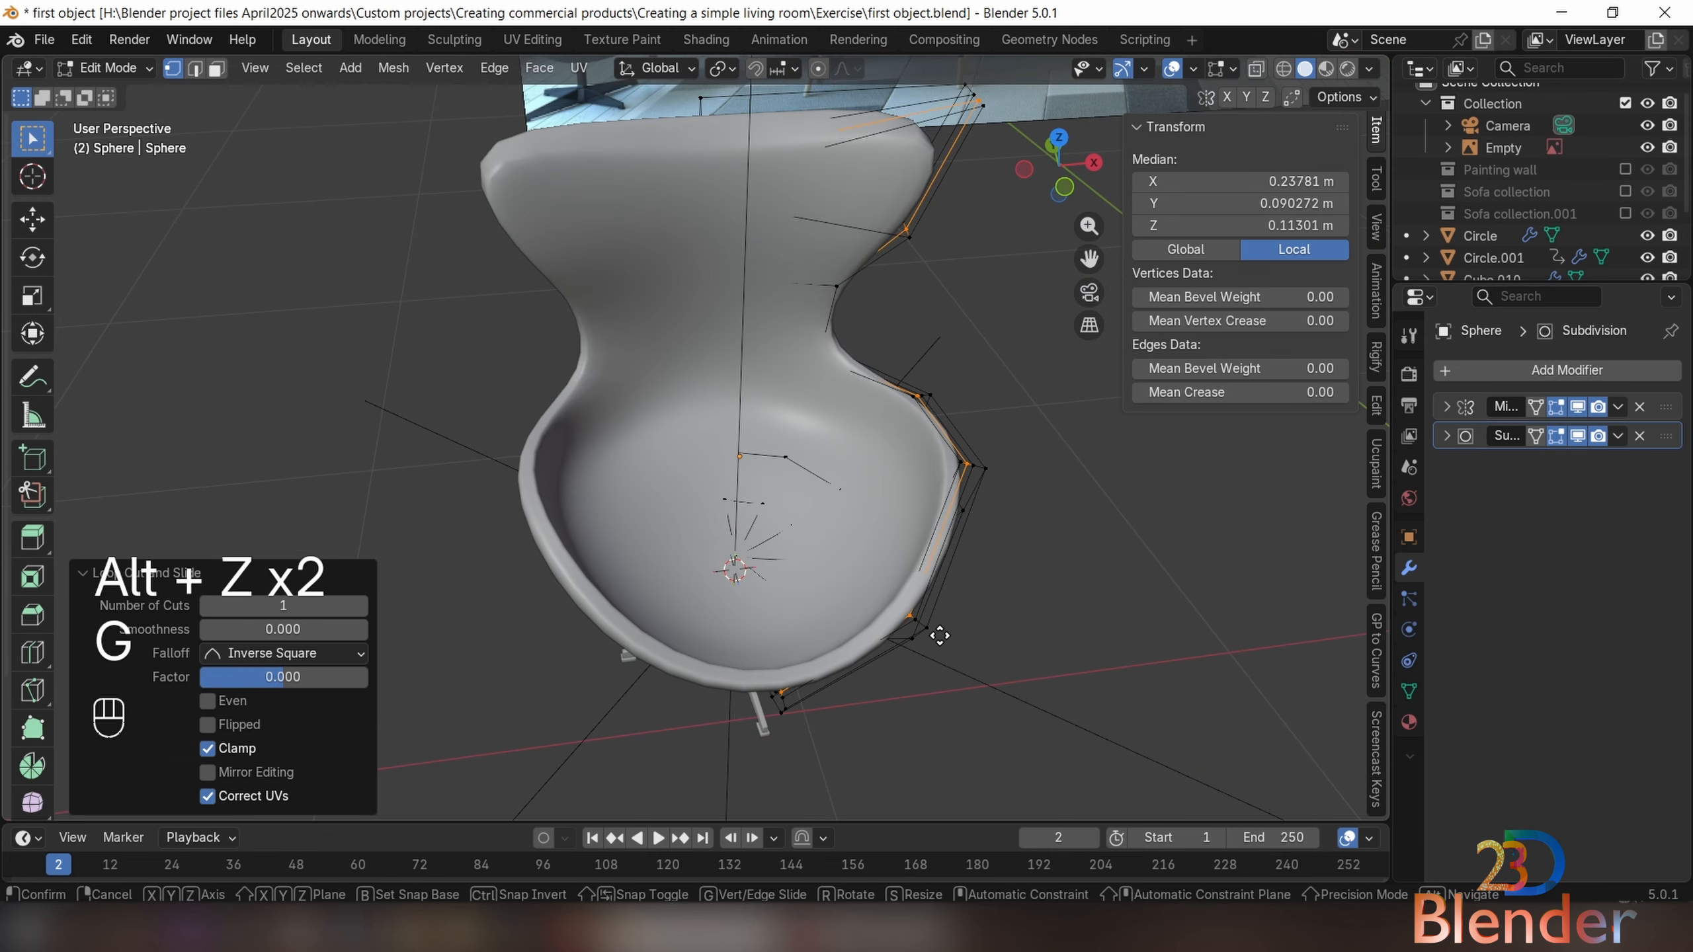
key("shift")
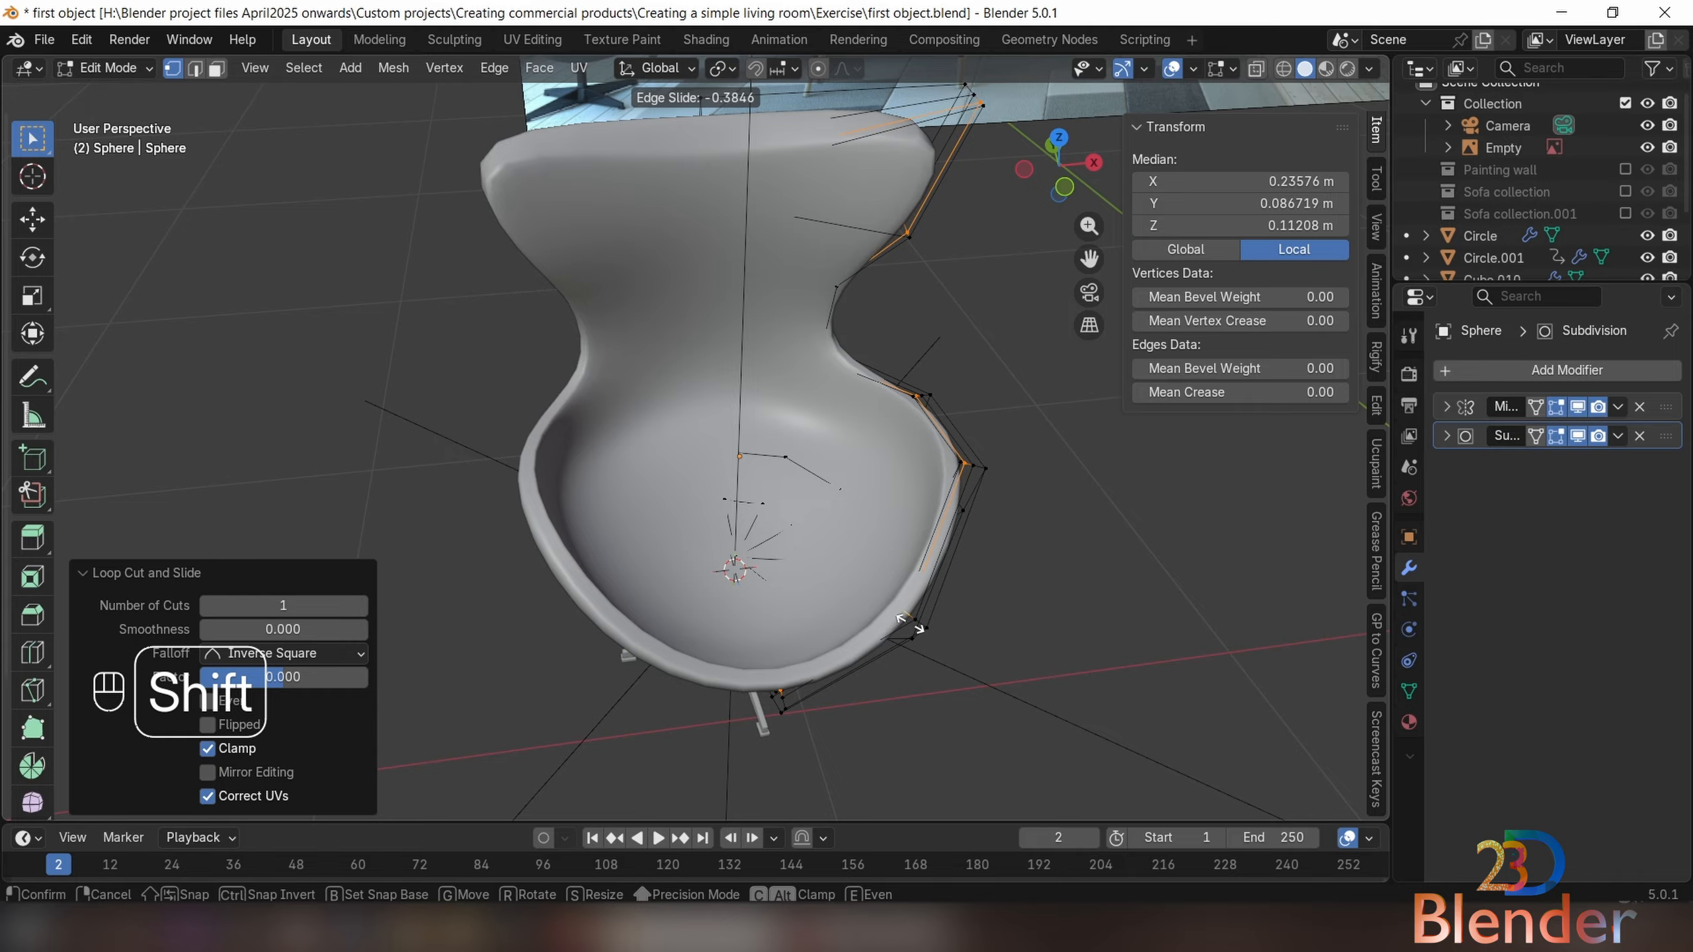
left_click(908, 622)
Slide the rim loop again, closer to the inner edge, by a factor of about -0.438
middle_click_drag(909, 622, 770, 567)
scroll(675, 342, "up", 5)
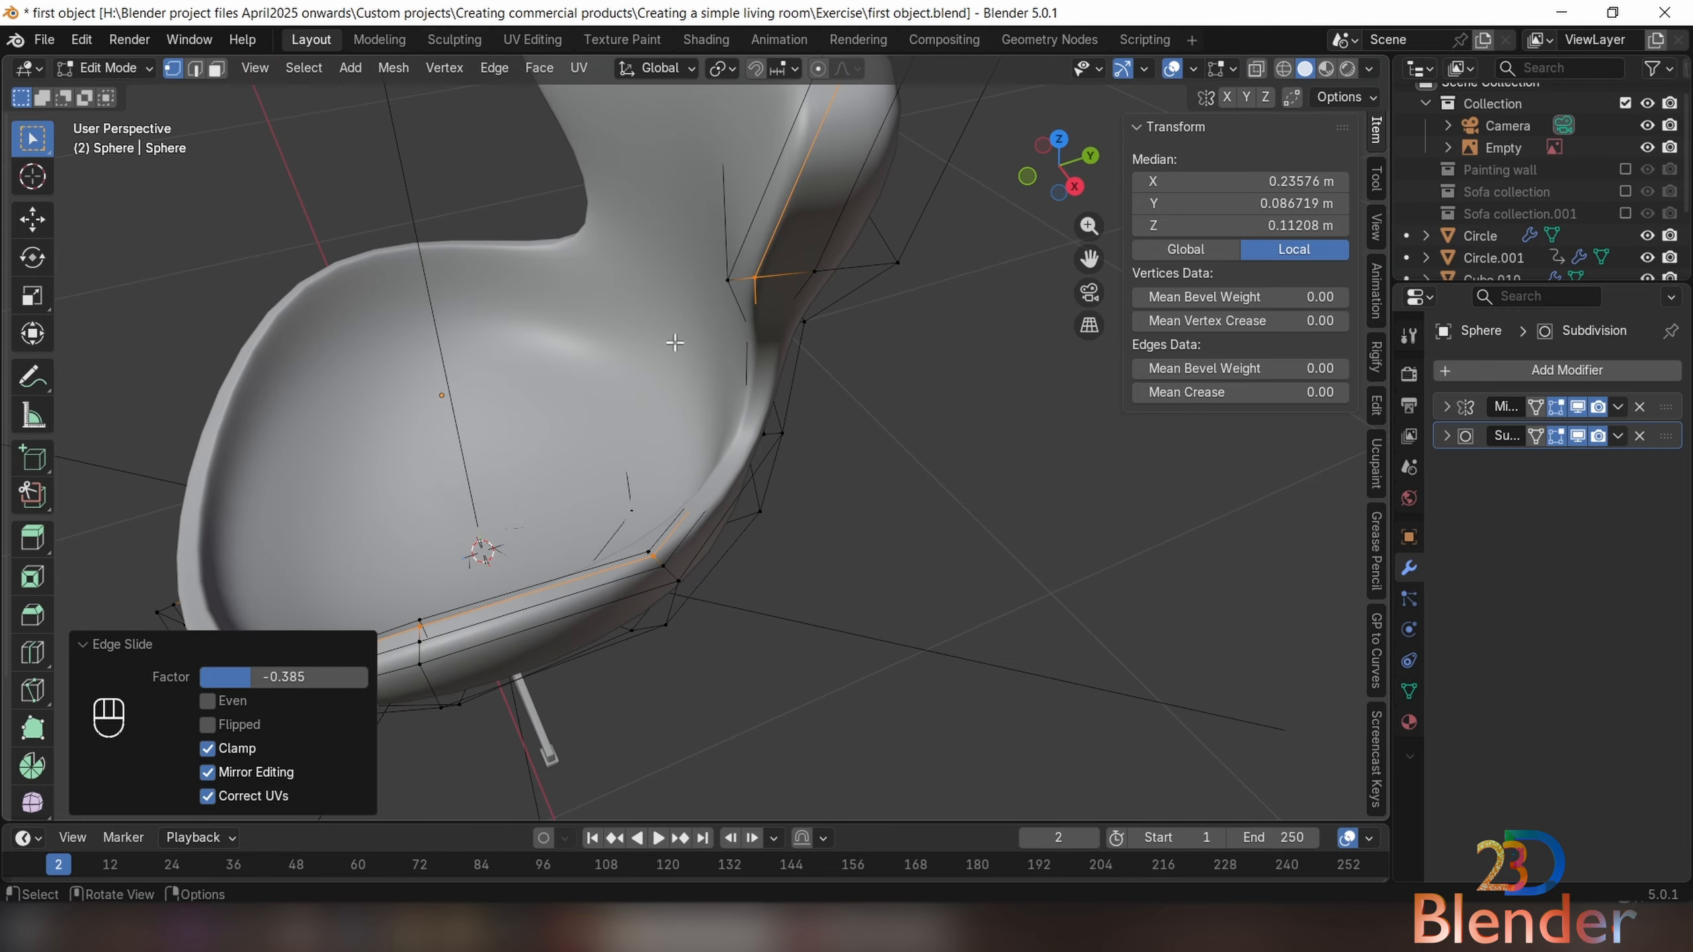
scroll(776, 308, "down", 3)
middle_click_drag(752, 502, 793, 519)
scroll(800, 553, "up", 3)
middle_click_drag(827, 730, 917, 558, "shift")
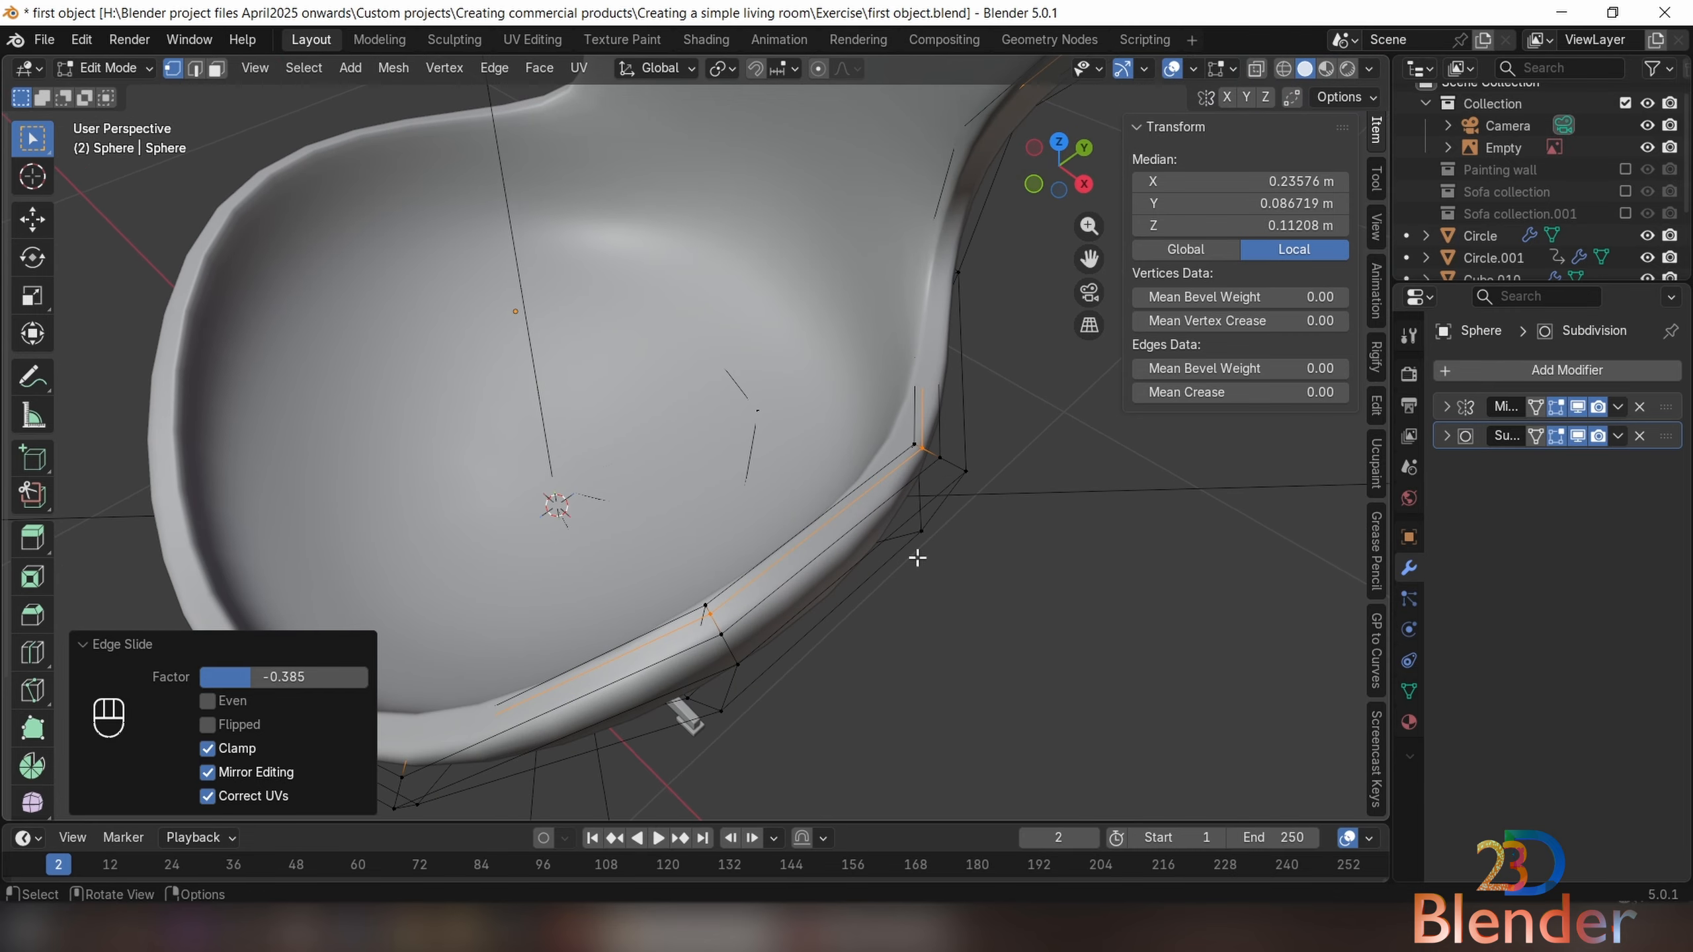
key("g")
key("g")
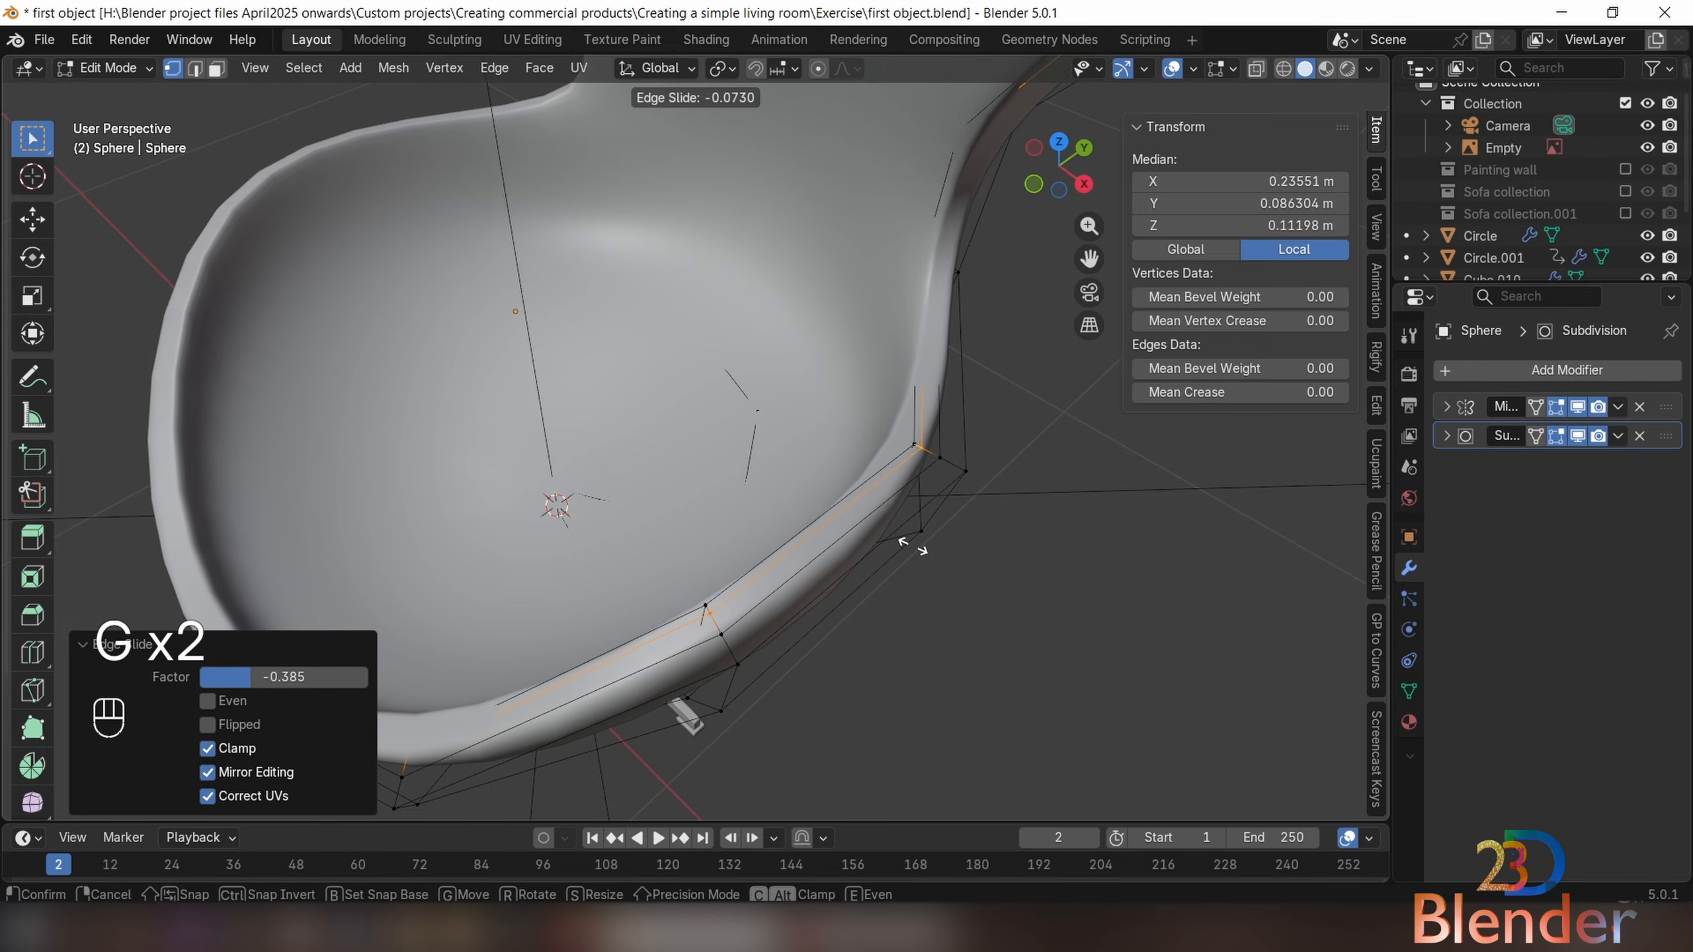
key("e")
key("f")
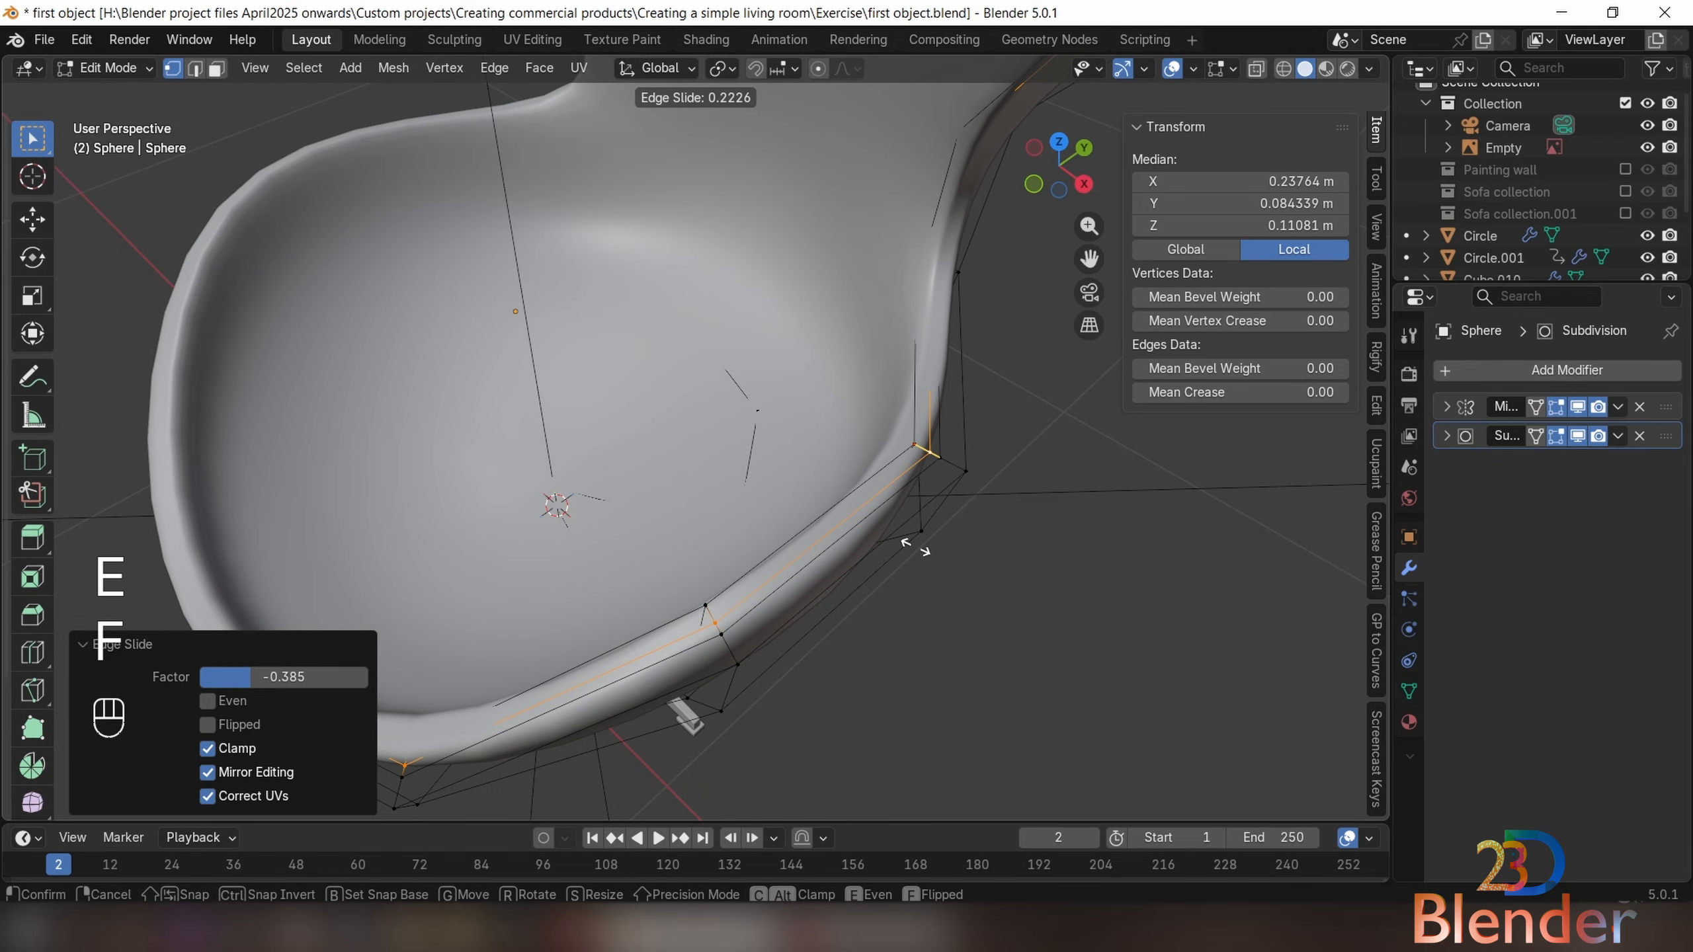
left_click(910, 535)
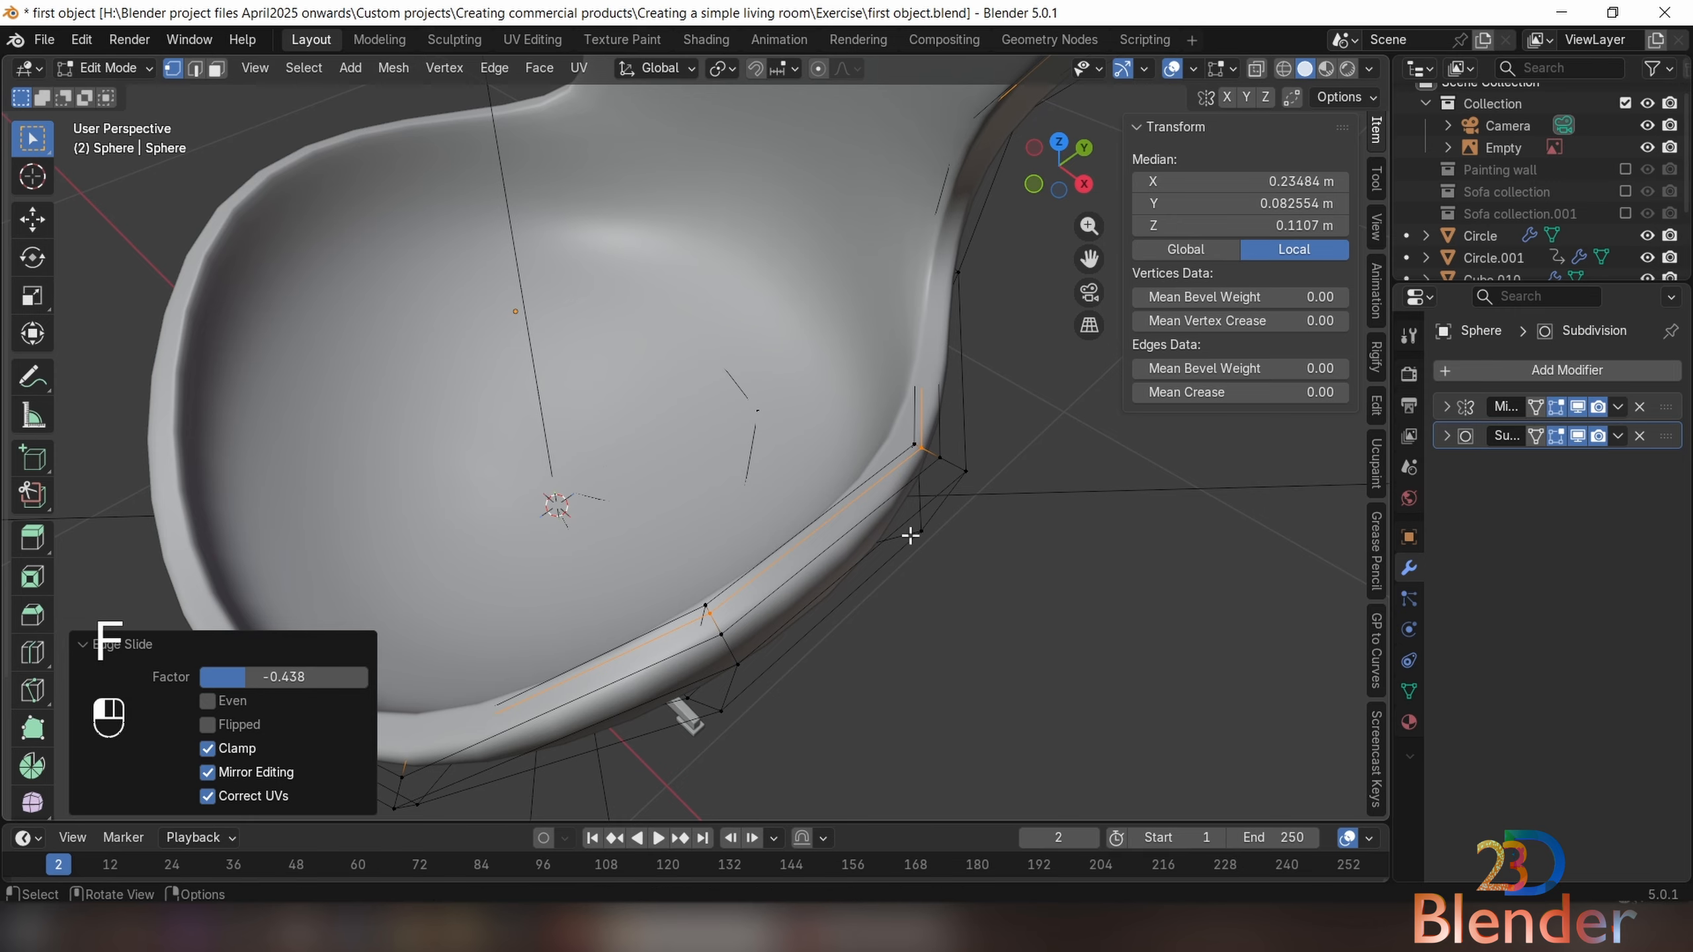
Examine the smoothed shell and its rim in Object Mode and return to Edit Mode
scroll(907, 533, "down", 5)
key("Tab")
middle_click_drag(872, 470, 727, 371)
key("Tab")
key("Tab")
key("Tab")
scroll(813, 461, "up", 2)
middle_click_drag(709, 288, 811, 505, "shift")
scroll(747, 444, "down", 3)
With X-ray on, deselect the seat part of the rim loop and slide the remaining backrest edges toward the back
key("alt+z")
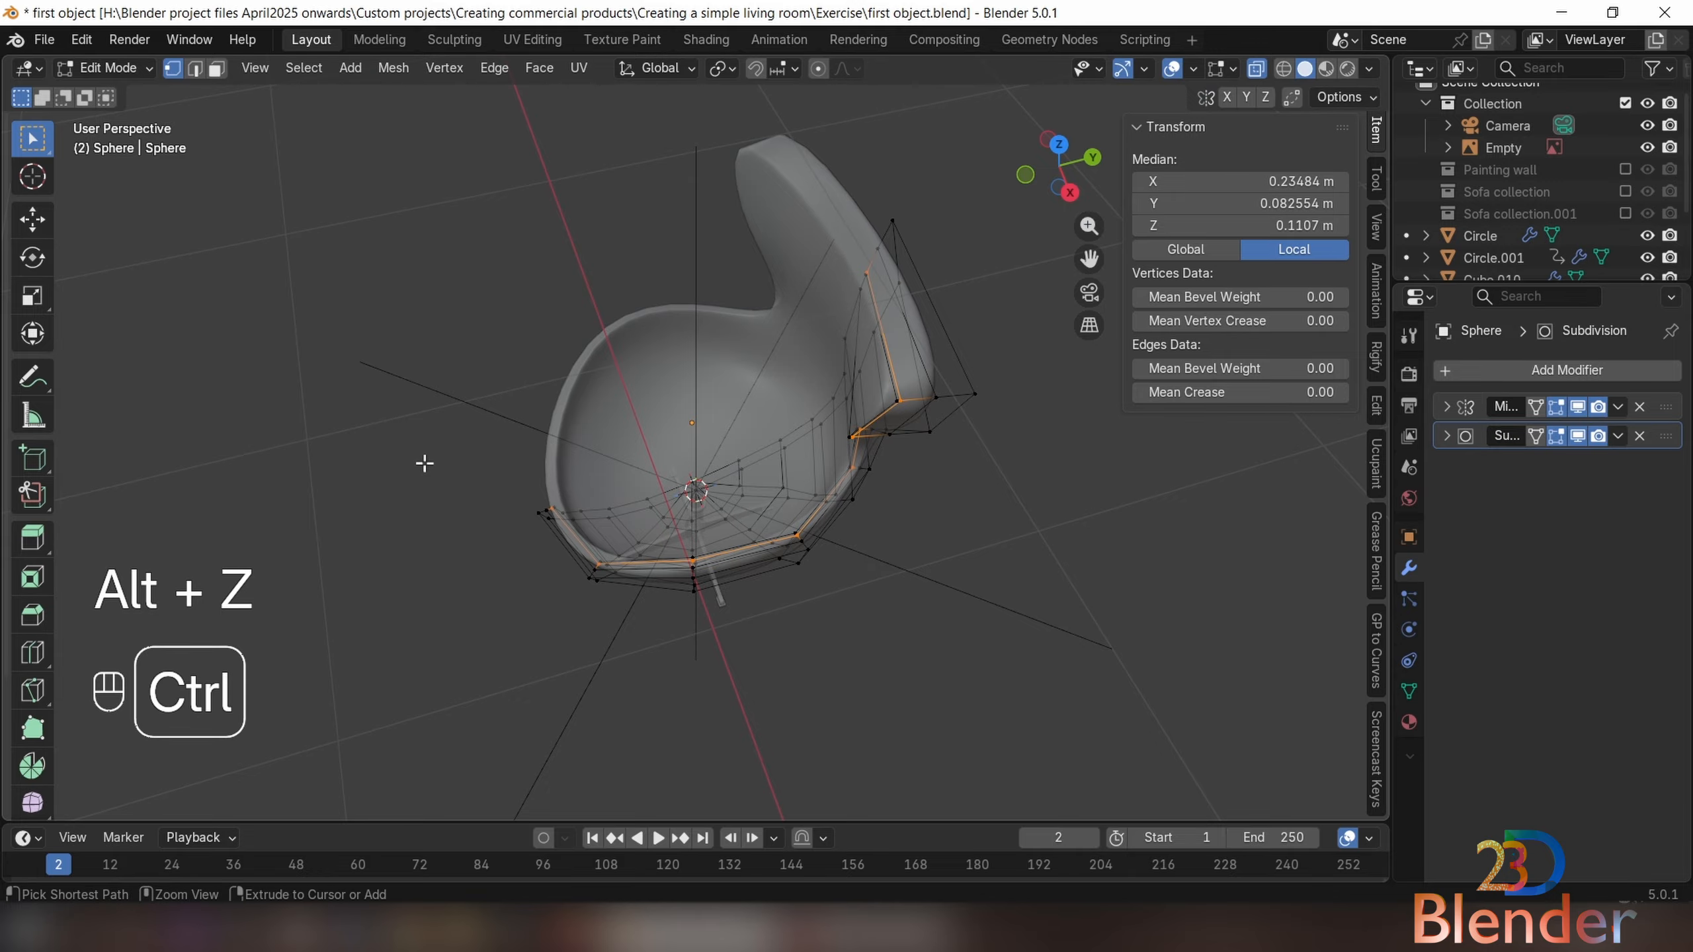
left_click_drag(449, 431, 816, 640, "ctrl")
middle_click_drag(850, 537, 812, 469)
middle_click_drag(812, 416, 827, 528, "shift")
scroll(831, 532, "up", 4)
middle_click_drag(846, 471, 878, 418)
middle_click_drag(897, 446, 805, 518, "shift")
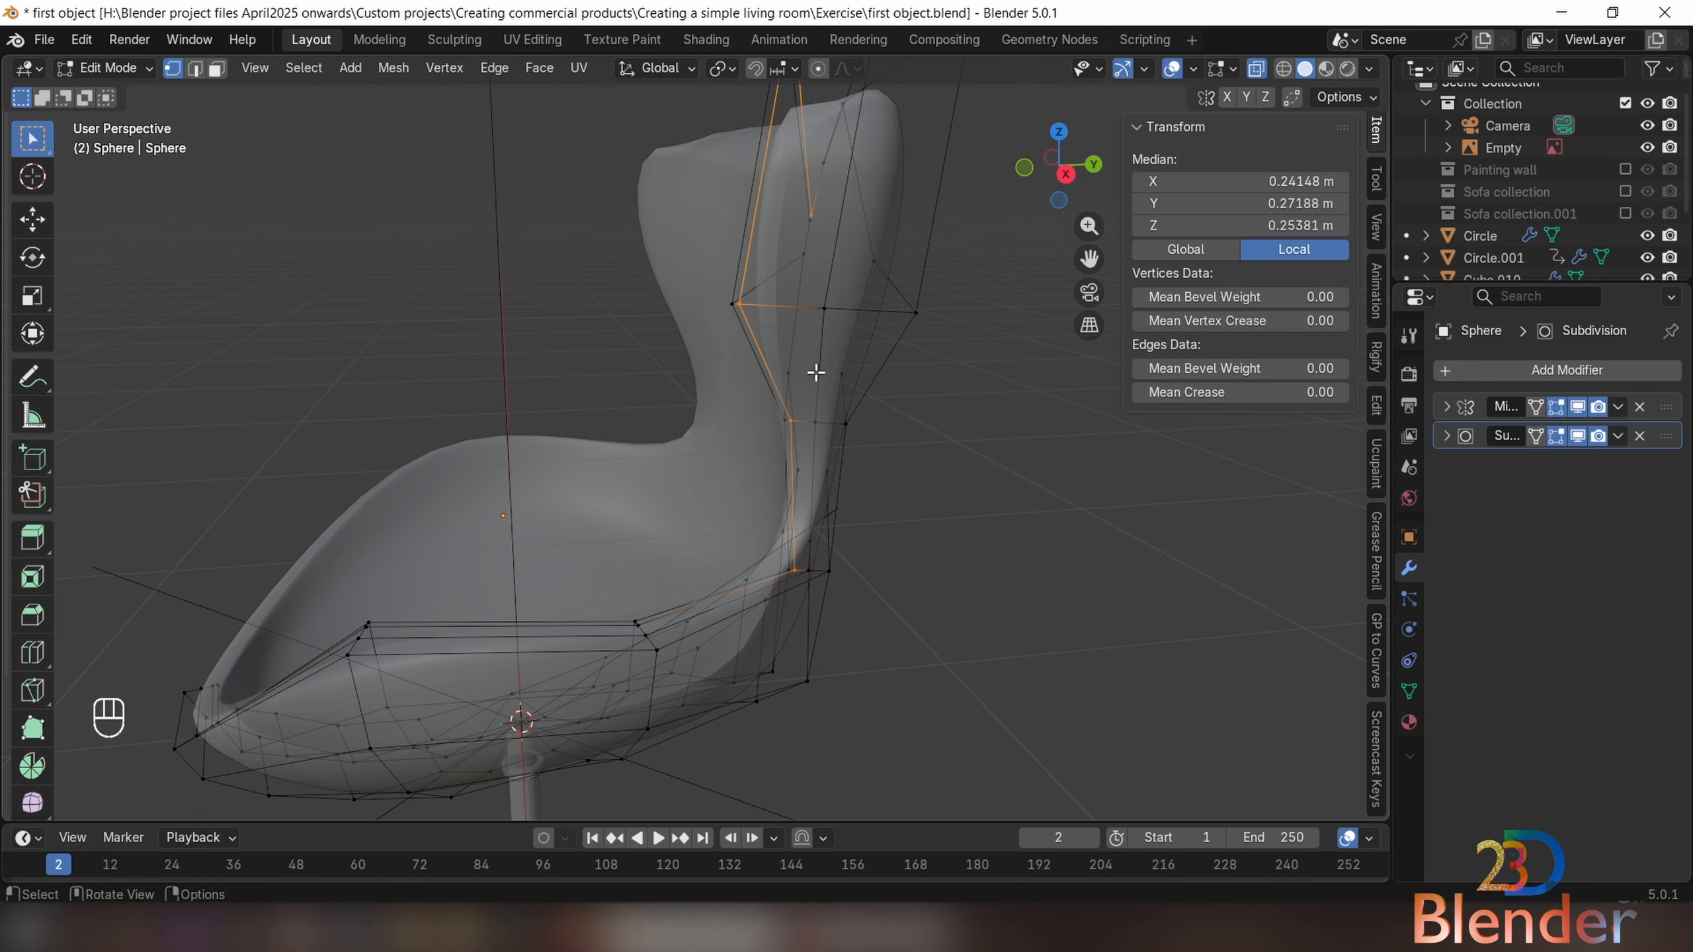
key("g")
key("g")
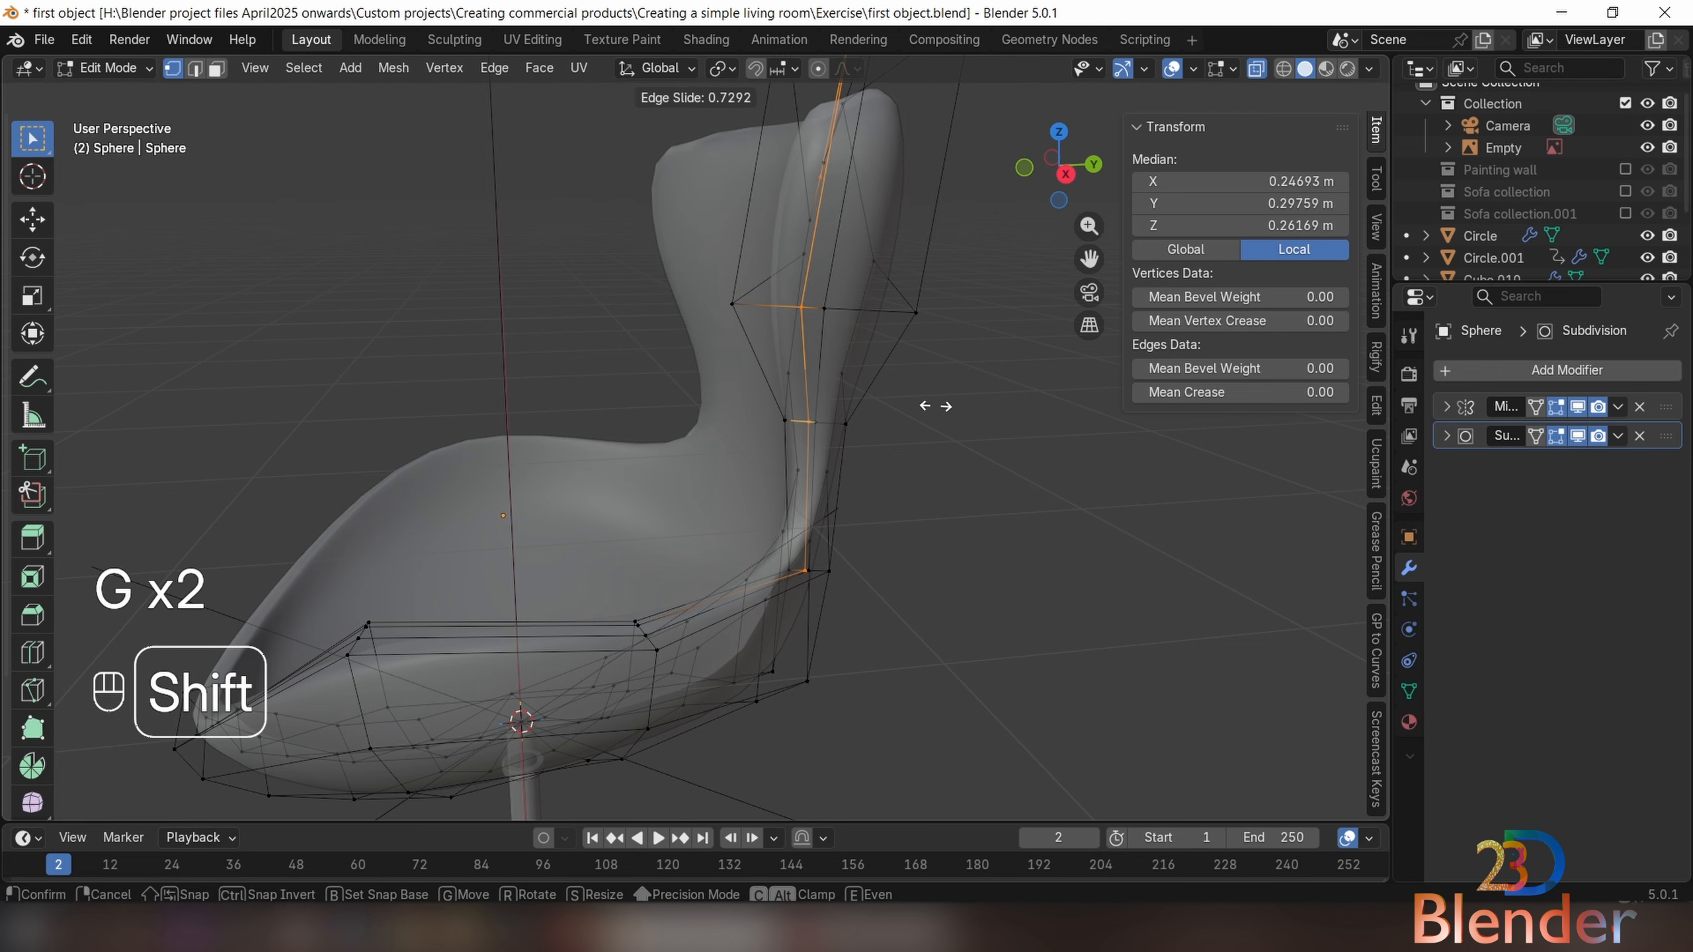
left_click(878, 401)
Deselect the lowest backrest edges of the loop and slide the rest backward by a factor of about 0.394
middle_click_drag(880, 405, 843, 547)
left_click_drag(766, 518, 796, 555, "ctrl")
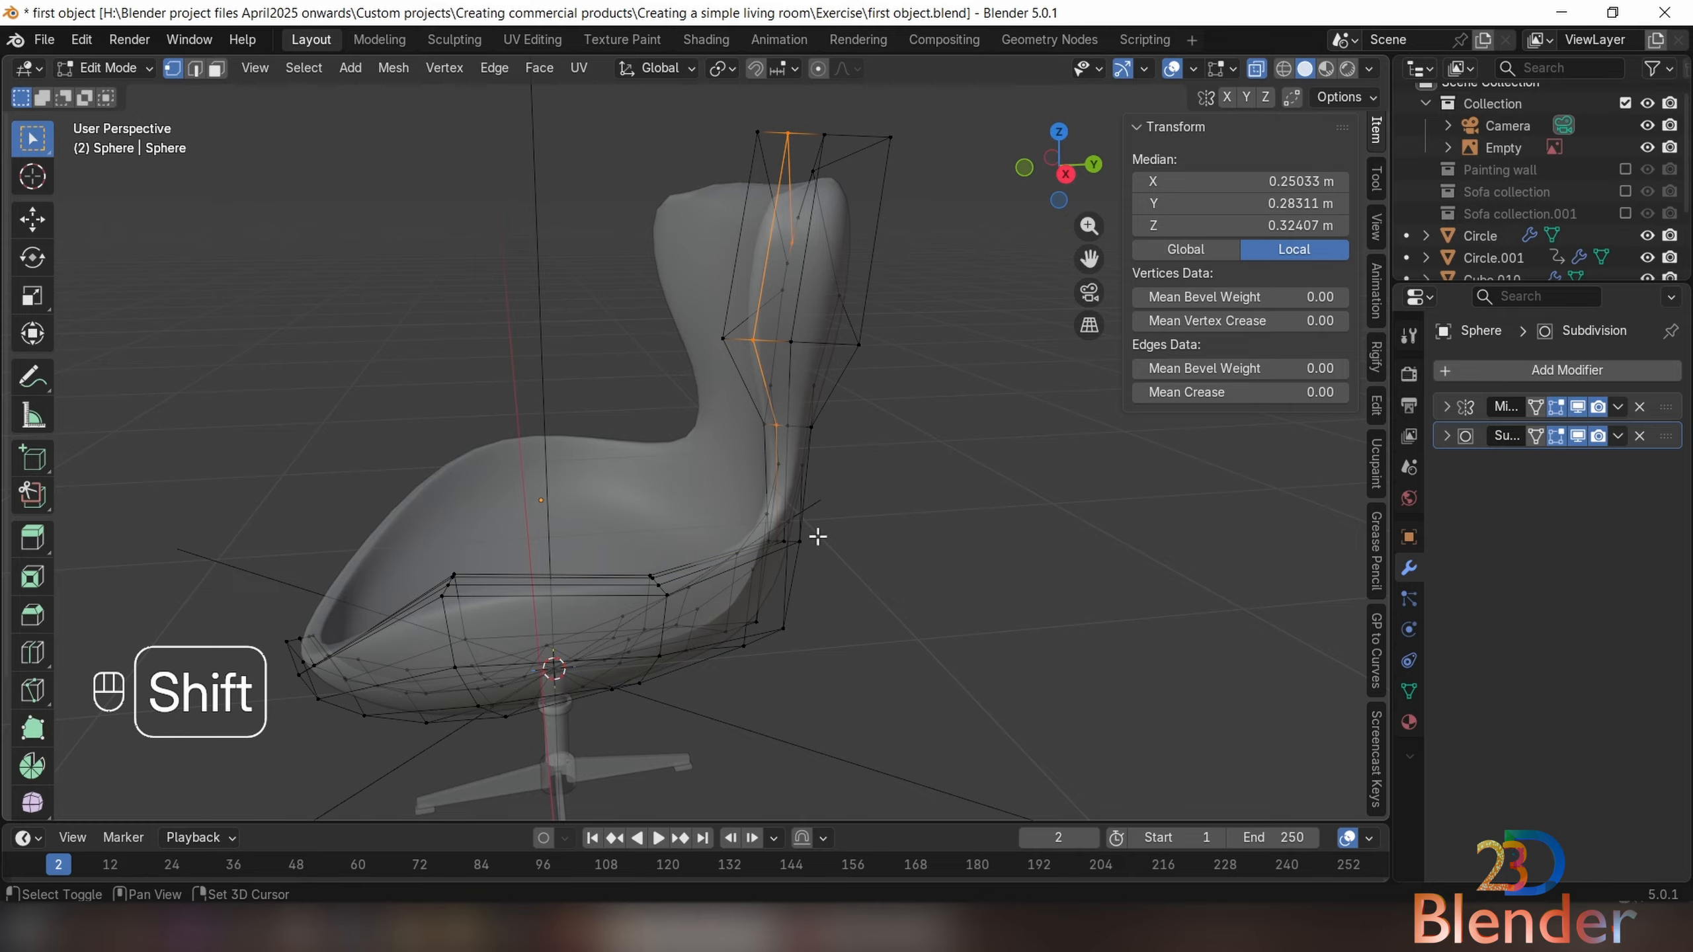
scroll(802, 503, "up", 3)
middle_click_drag(786, 469, 770, 614, "shift")
key("g")
key("g")
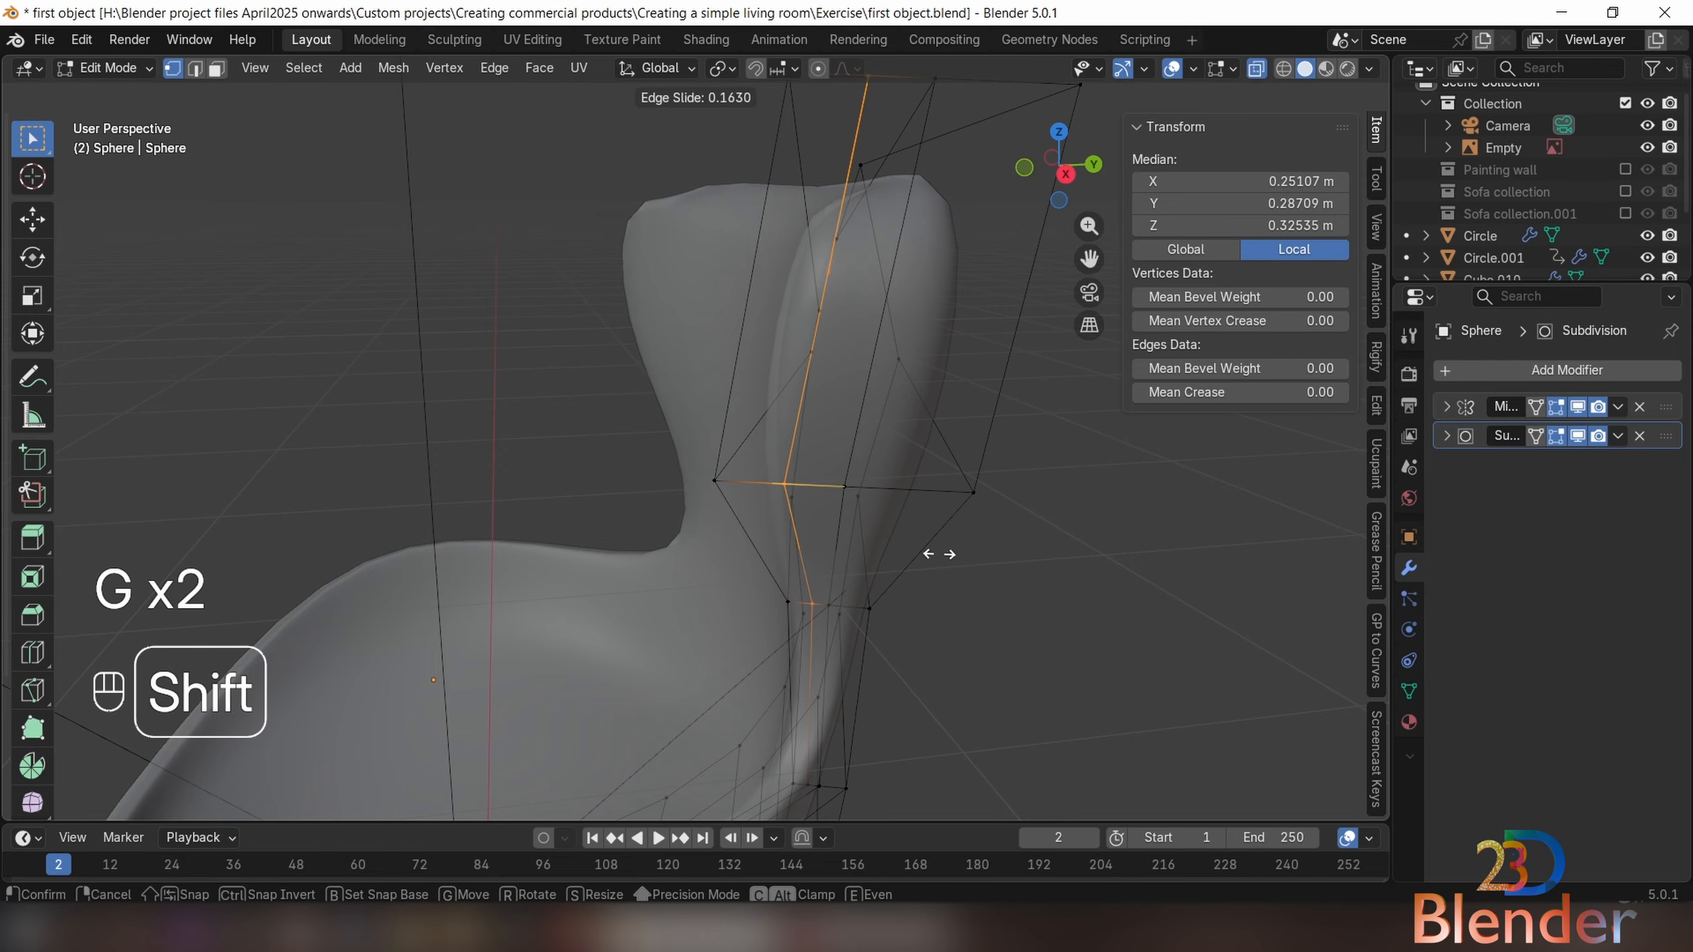
left_click(1082, 581, "shift")
Slide only the uppermost backrest edges of the loop farther back, and return to Object Mode with X-ray off
middle_click_drag(937, 495, 945, 532, "shift")
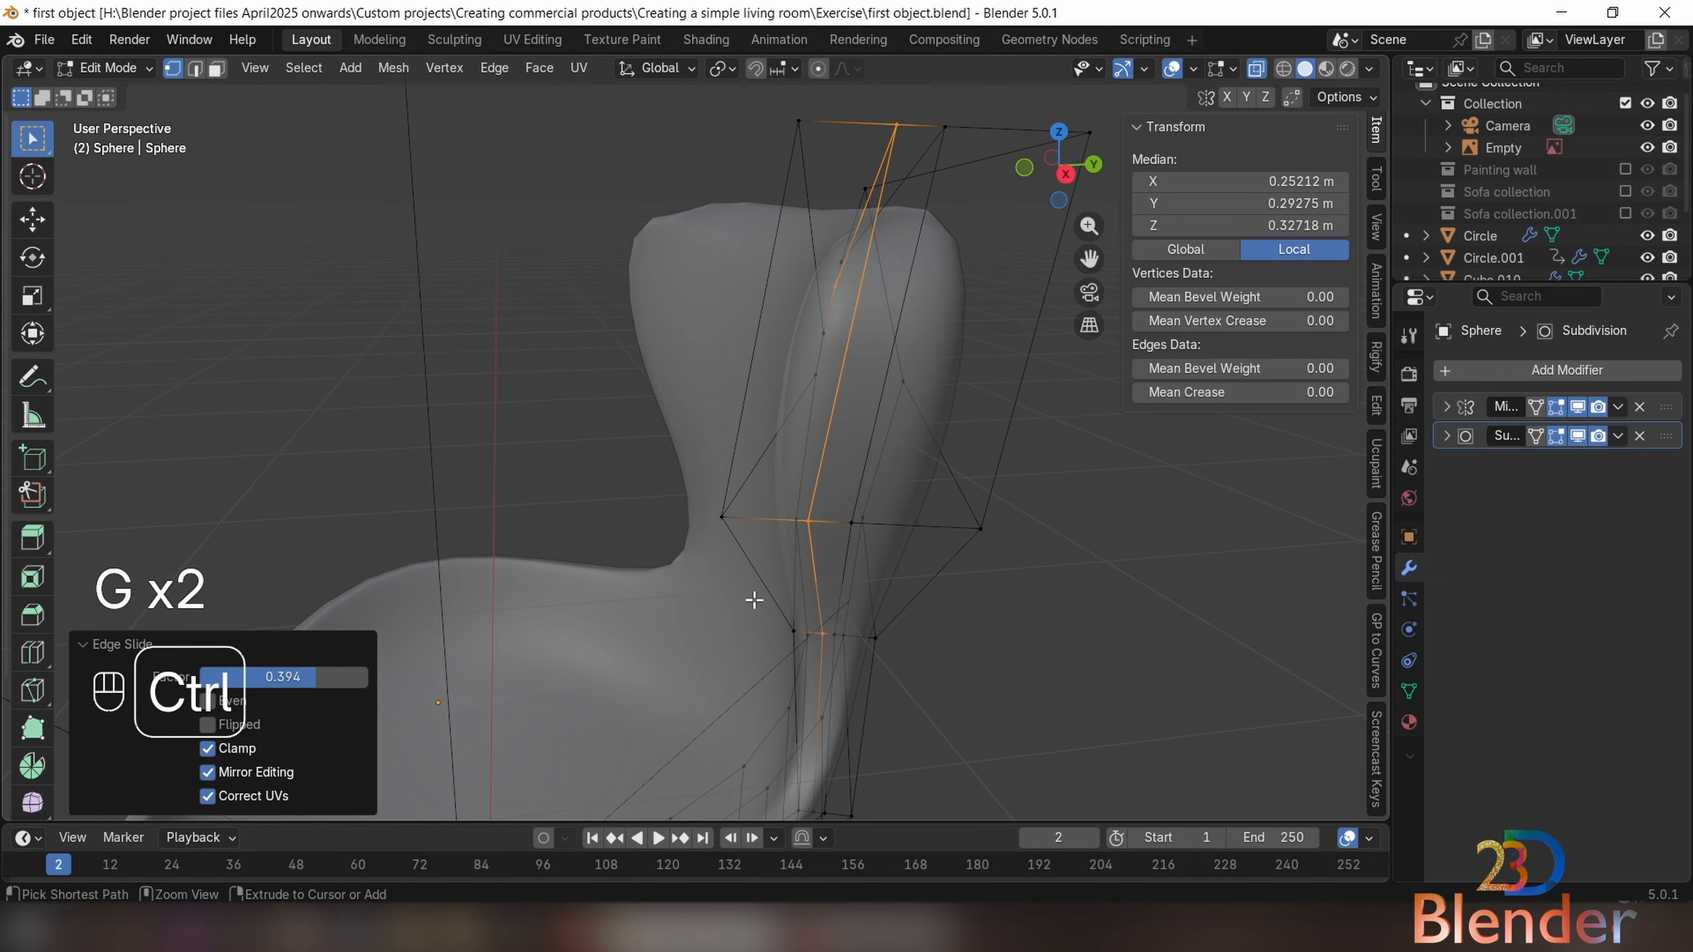
left_click_drag(754, 600, 842, 660, "ctrl")
key("g")
middle_click_drag(892, 526, 1009, 470, "shift")
key("g")
left_click(1119, 611, "shift")
key("alt+z")
scroll(839, 580, "down", 5)
key("Tab")
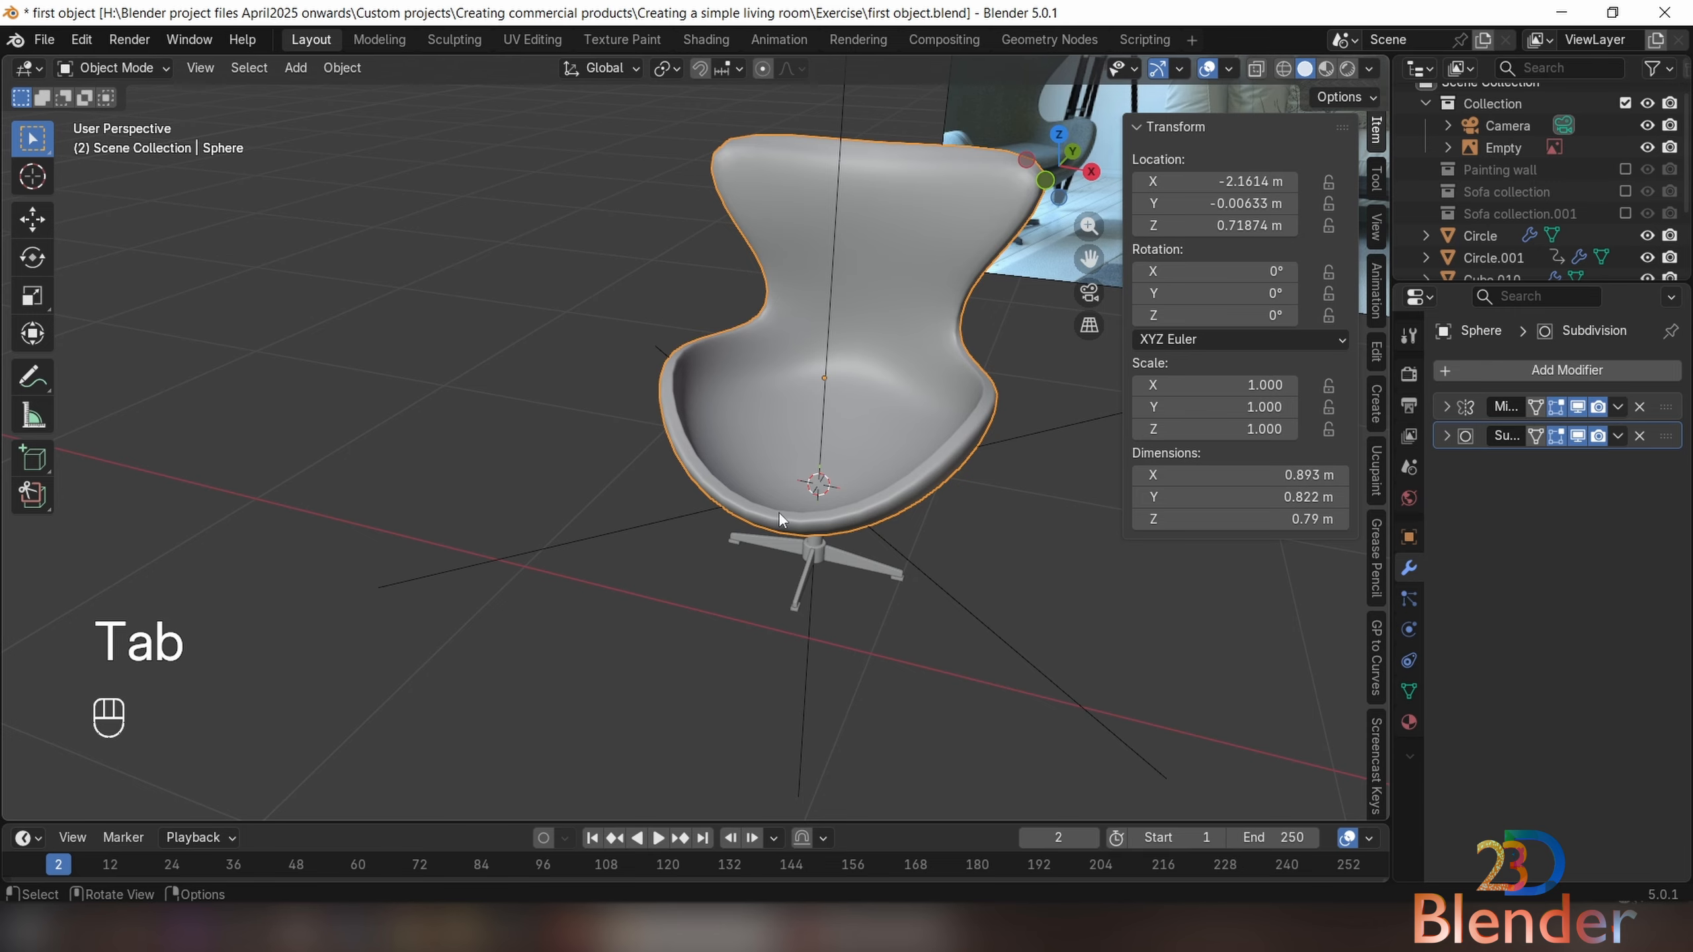
Parent all the chair parts to Empty.002 using Object (Keep Transform)
middle_click_drag(997, 408, 807, 479)
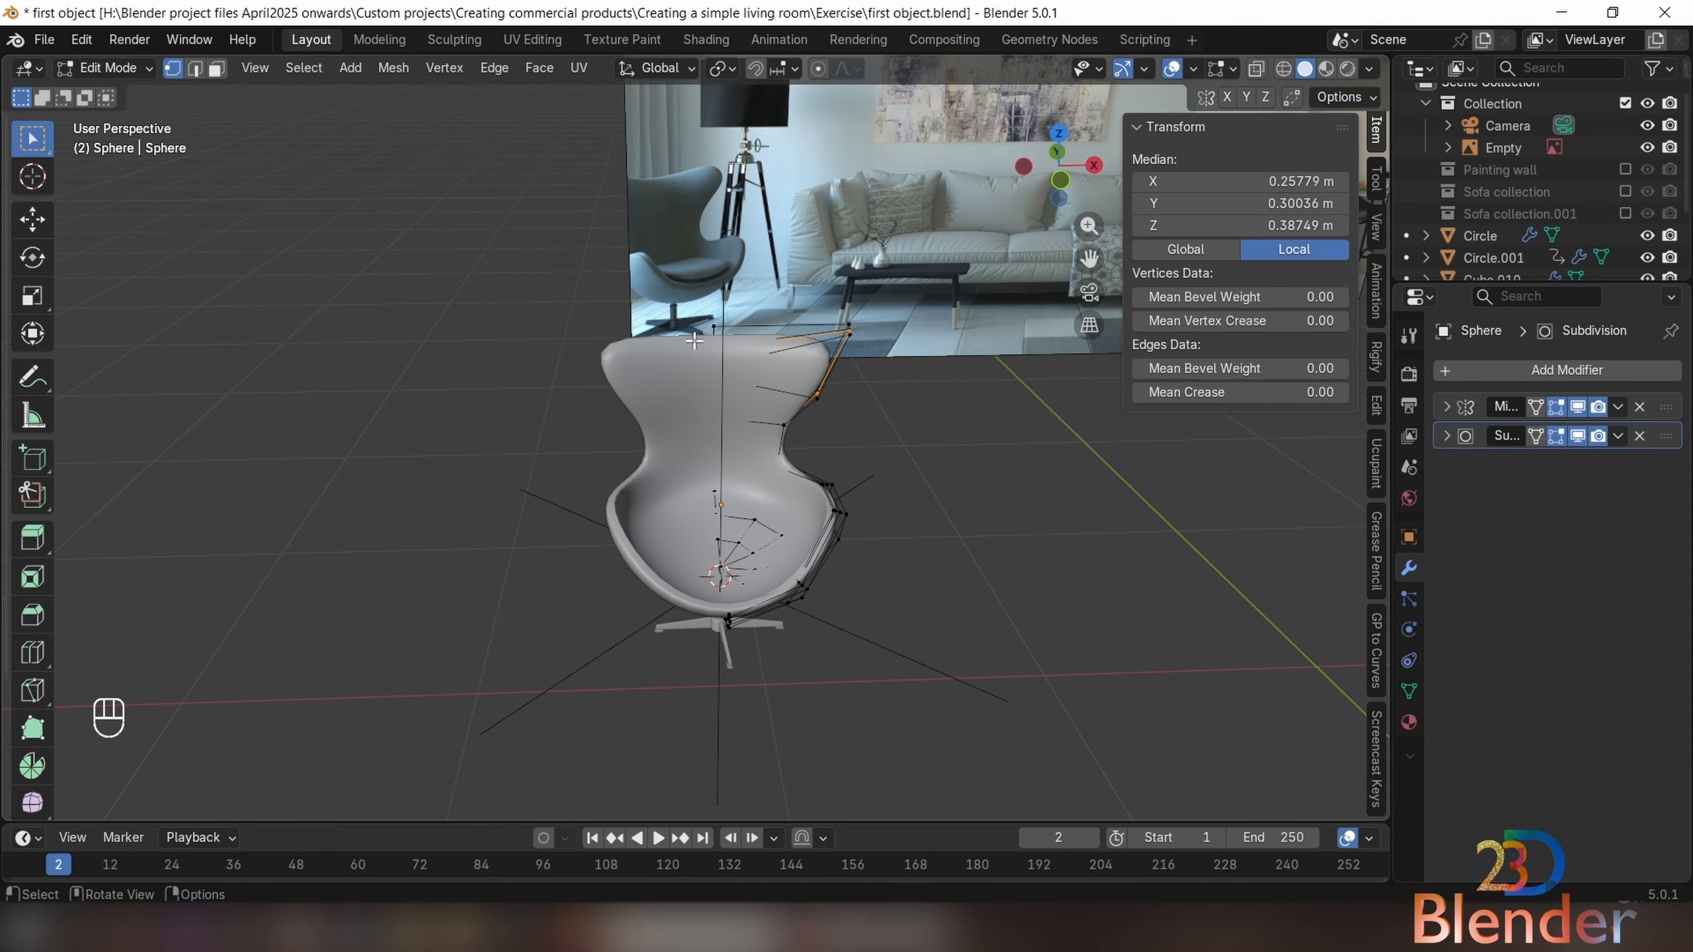
key("Tab")
middle_click_drag(759, 468, 1015, 567)
left_click_drag(644, 271, 873, 620)
middle_click_drag(894, 632, 1065, 266)
left_click(798, 343, "shift")
key("ctrl+p")
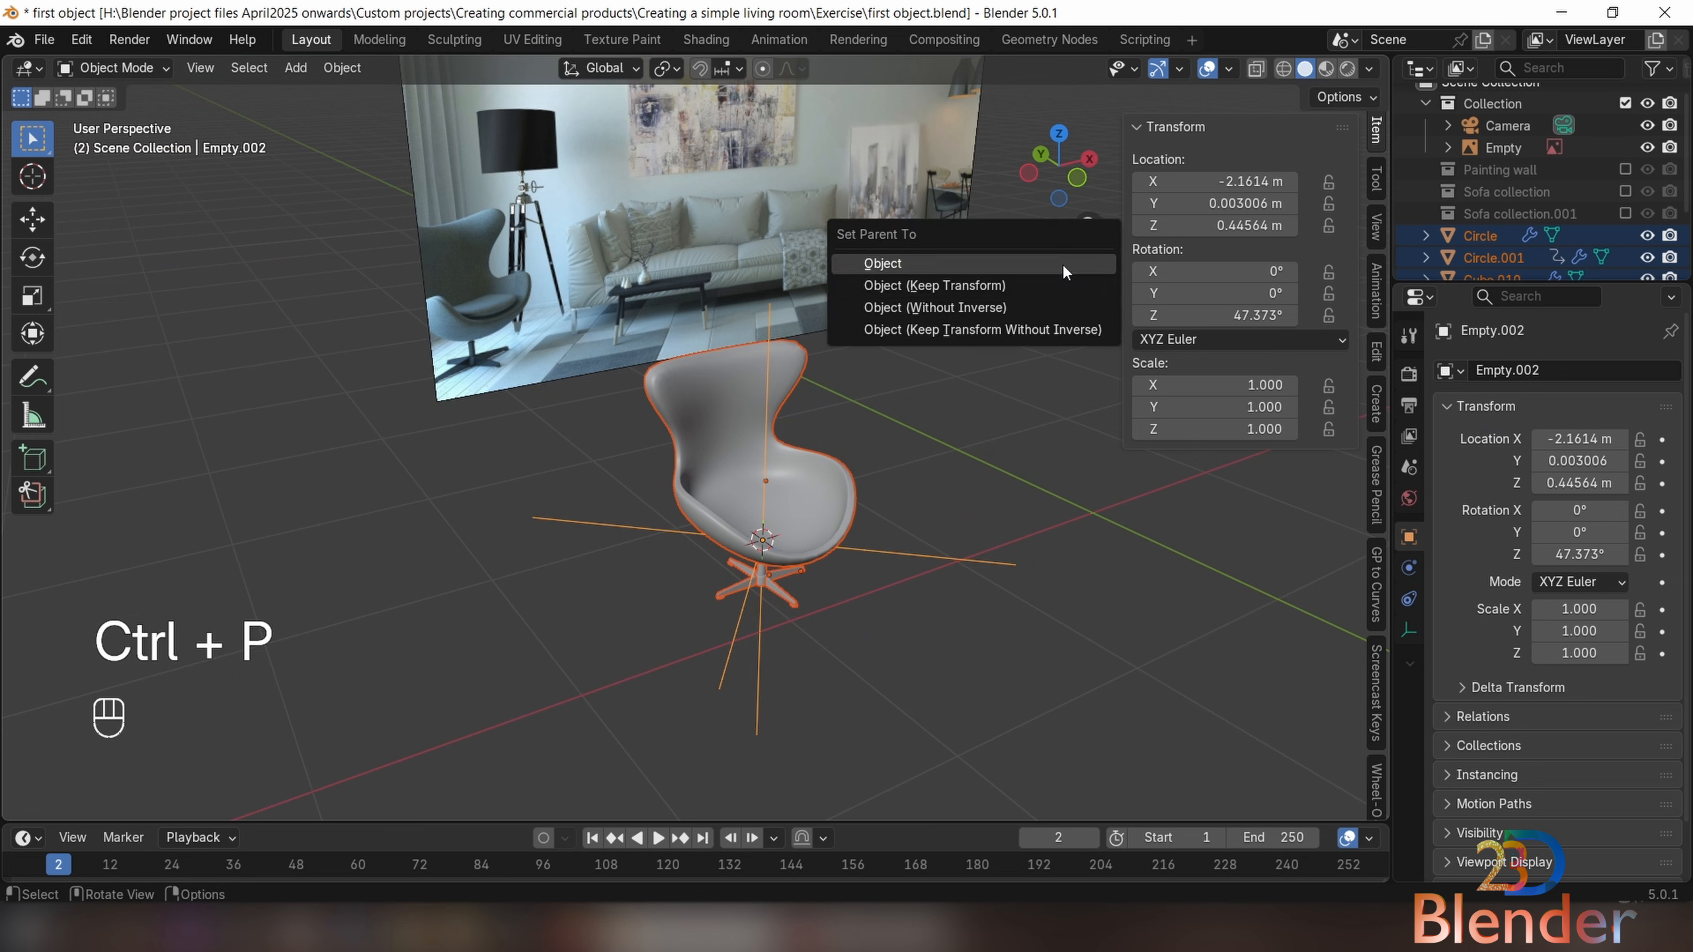
left_click(1015, 289)
Test the parenting by moving Empty.002, and cancel the move
left_click(767, 419)
key("g")
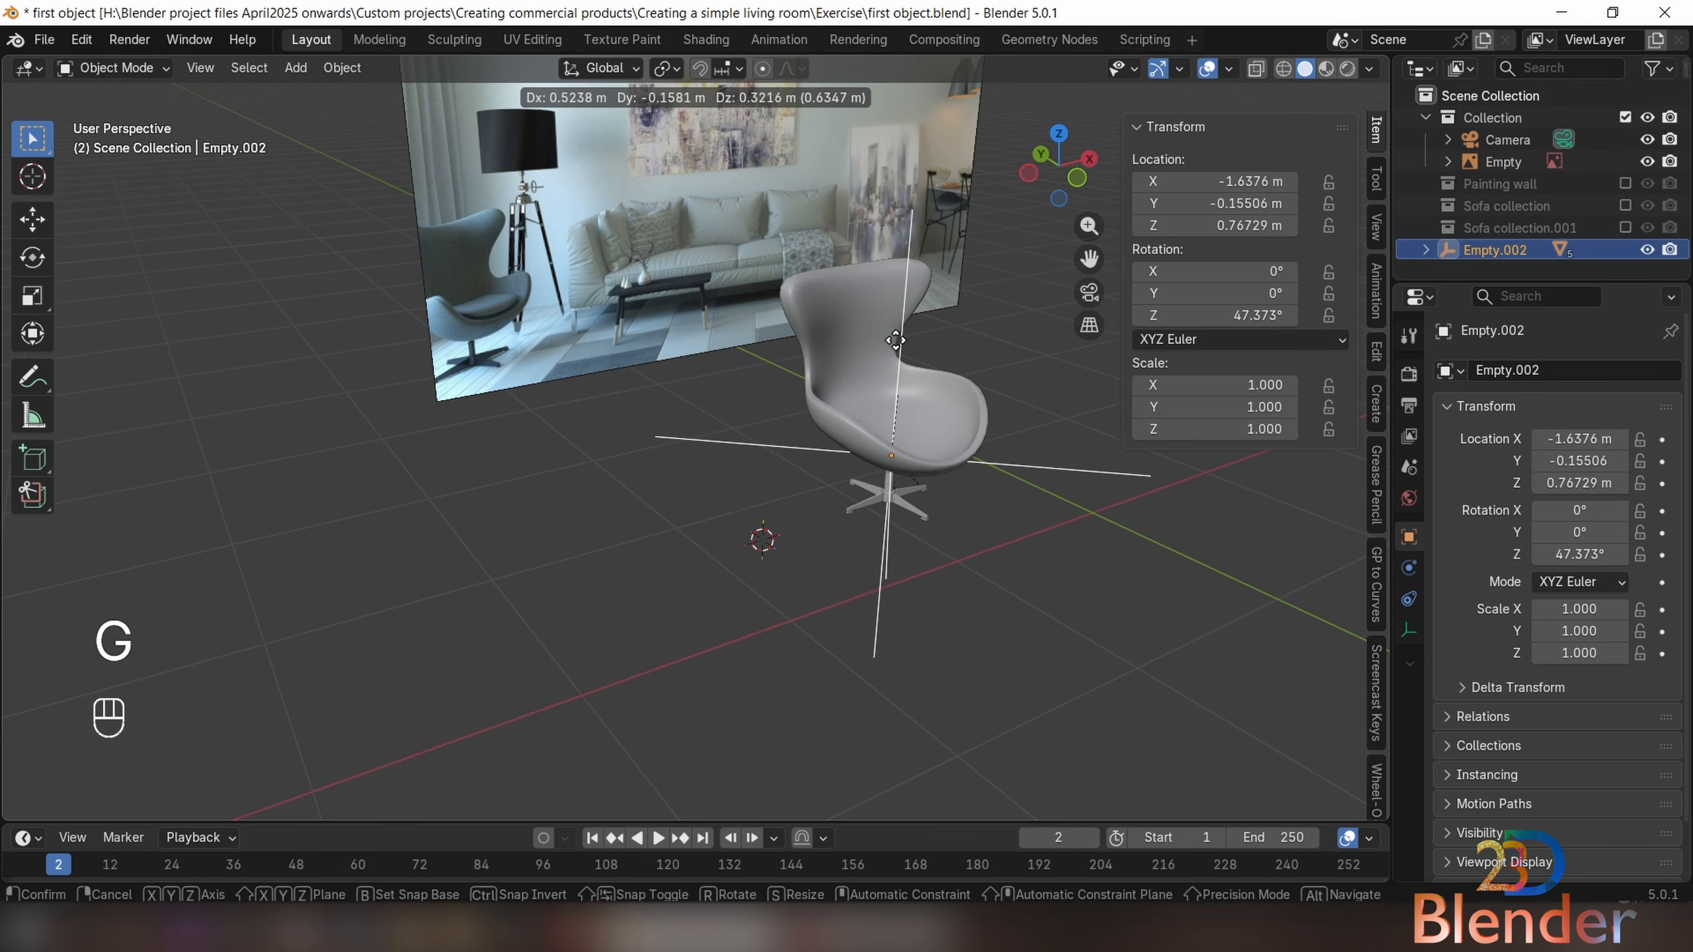
key("g")
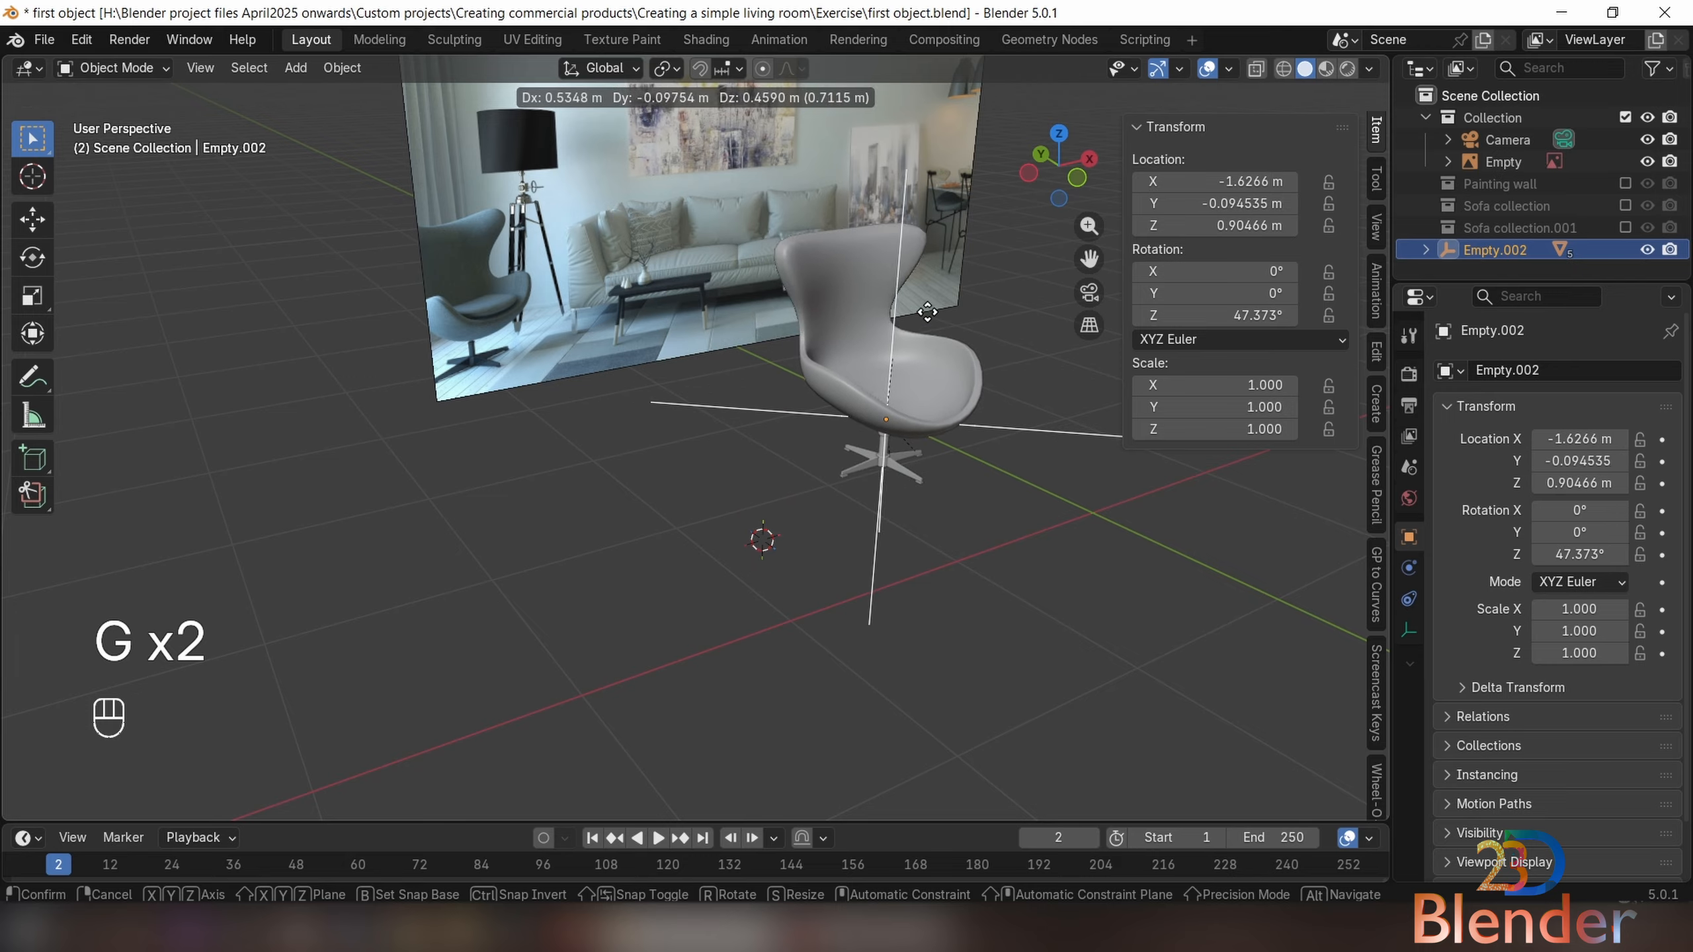
right_click(883, 437)
Try scaling up the chair's base legs without the foot pads, and undo it
middle_click_drag(883, 437, 790, 307)
scroll(778, 518, "up", 3)
left_click(798, 500)
key("s")
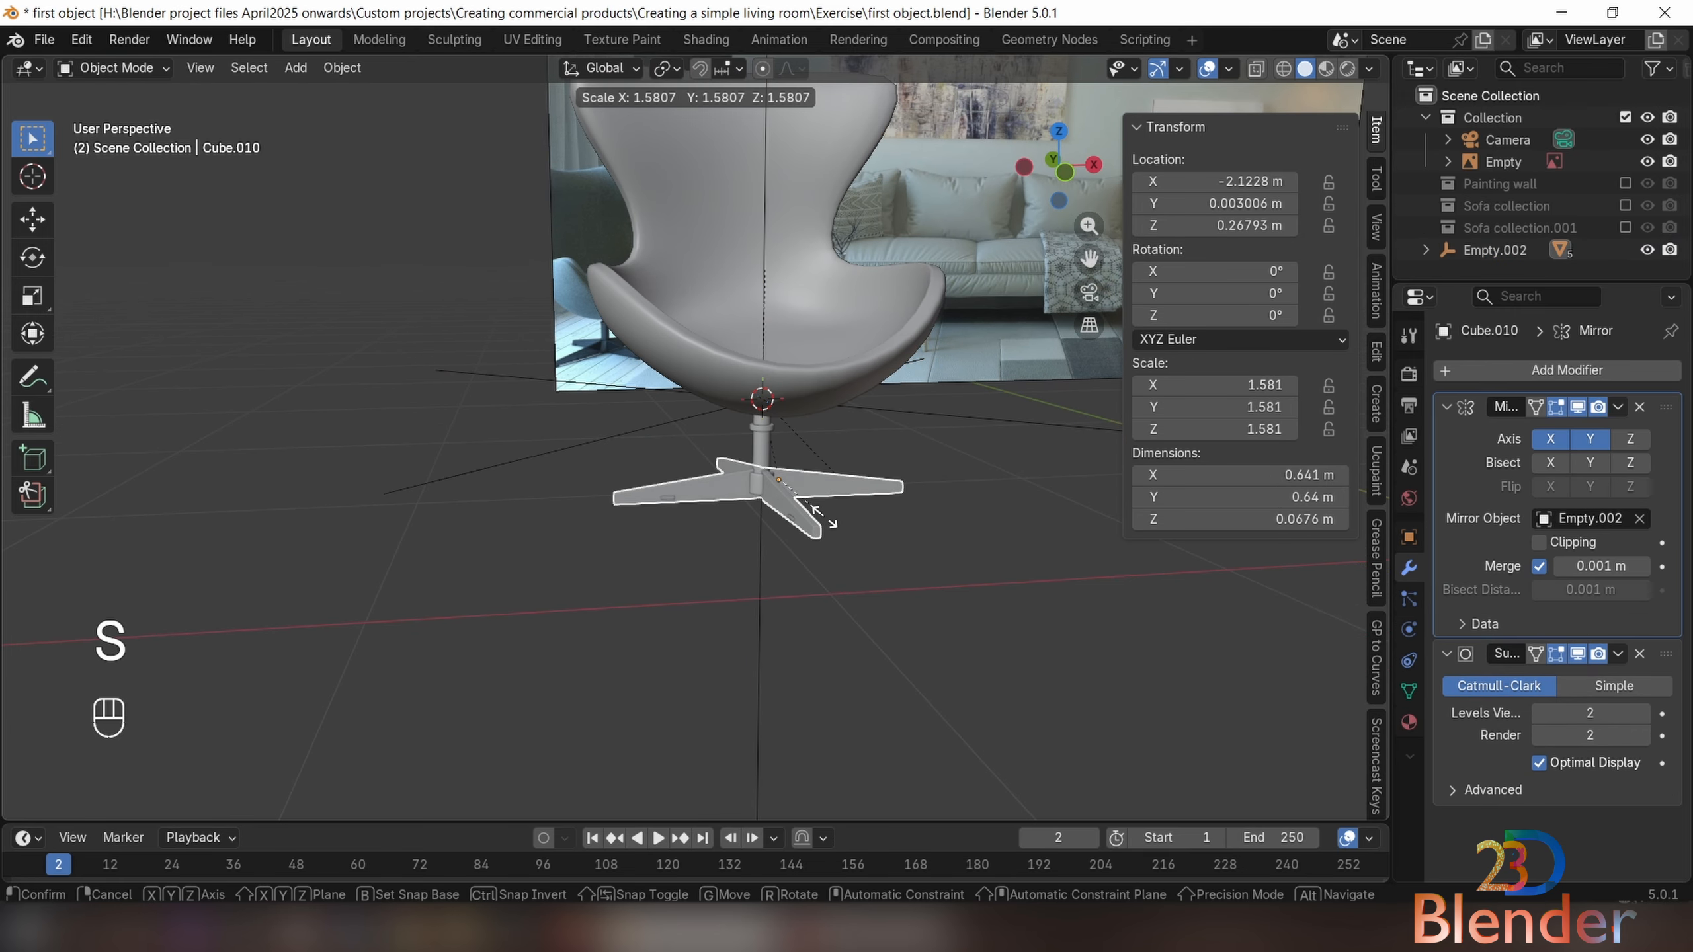
right_click(812, 517)
key("ctrl+z")
key("ctrl+z")
Select the base legs together with their foot pads and scale them up by a factor of about 1.086
scroll(862, 539, "up", 3)
middle_click_drag(811, 517, 799, 446)
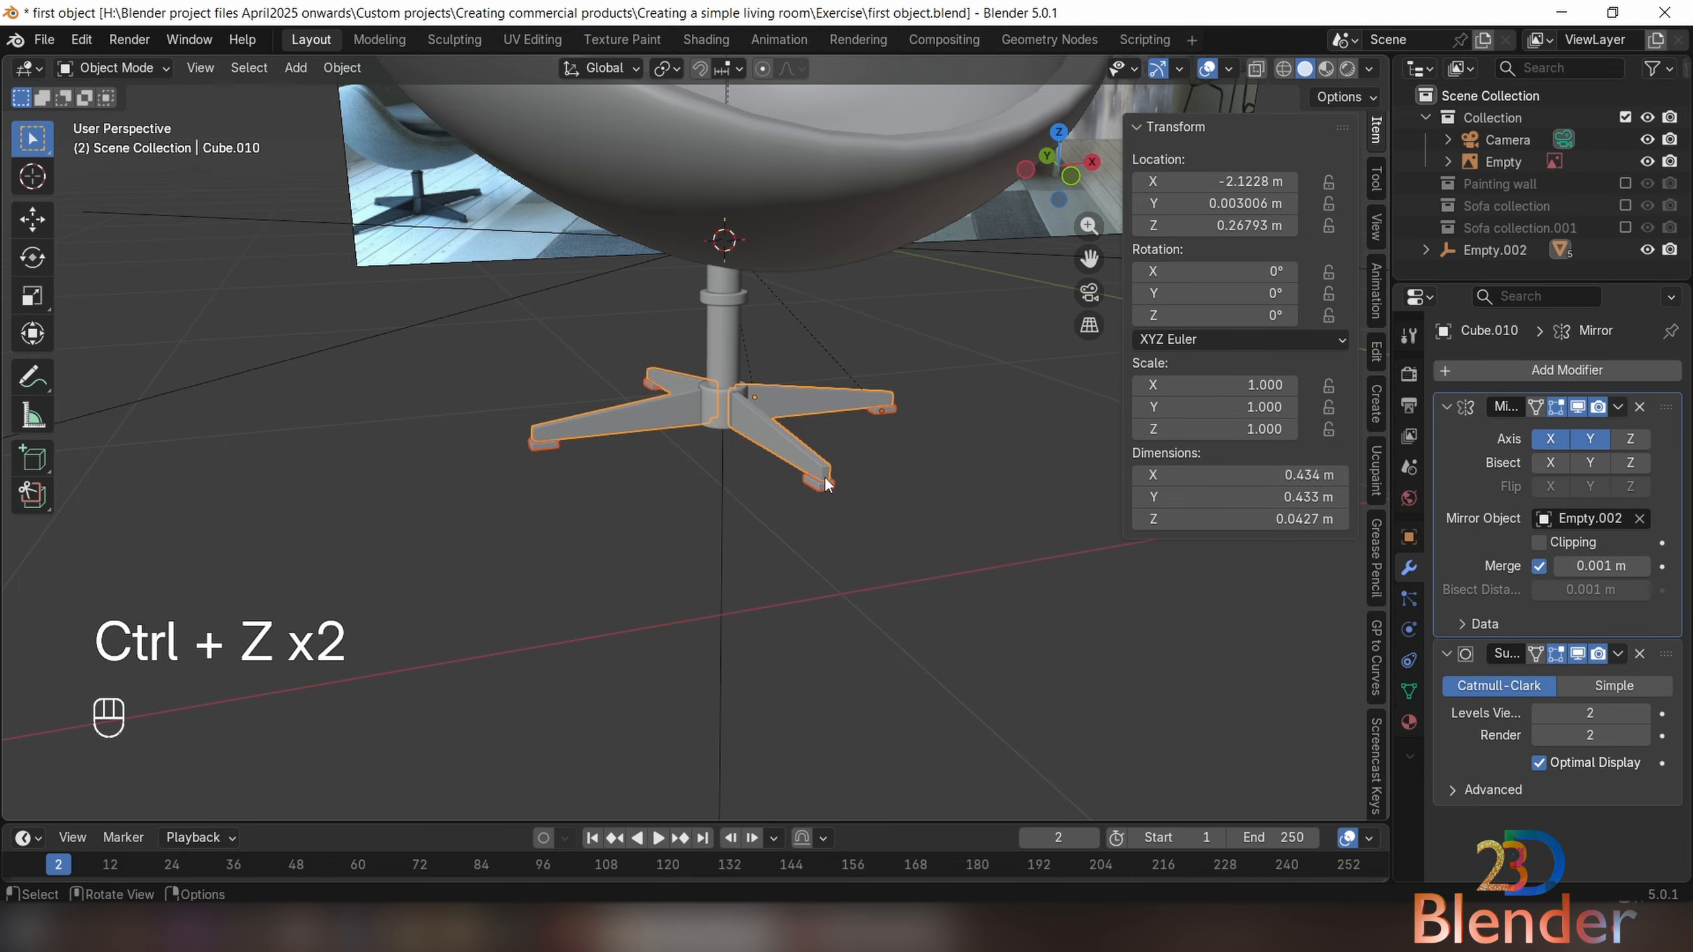
left_click_drag(775, 450, 878, 534)
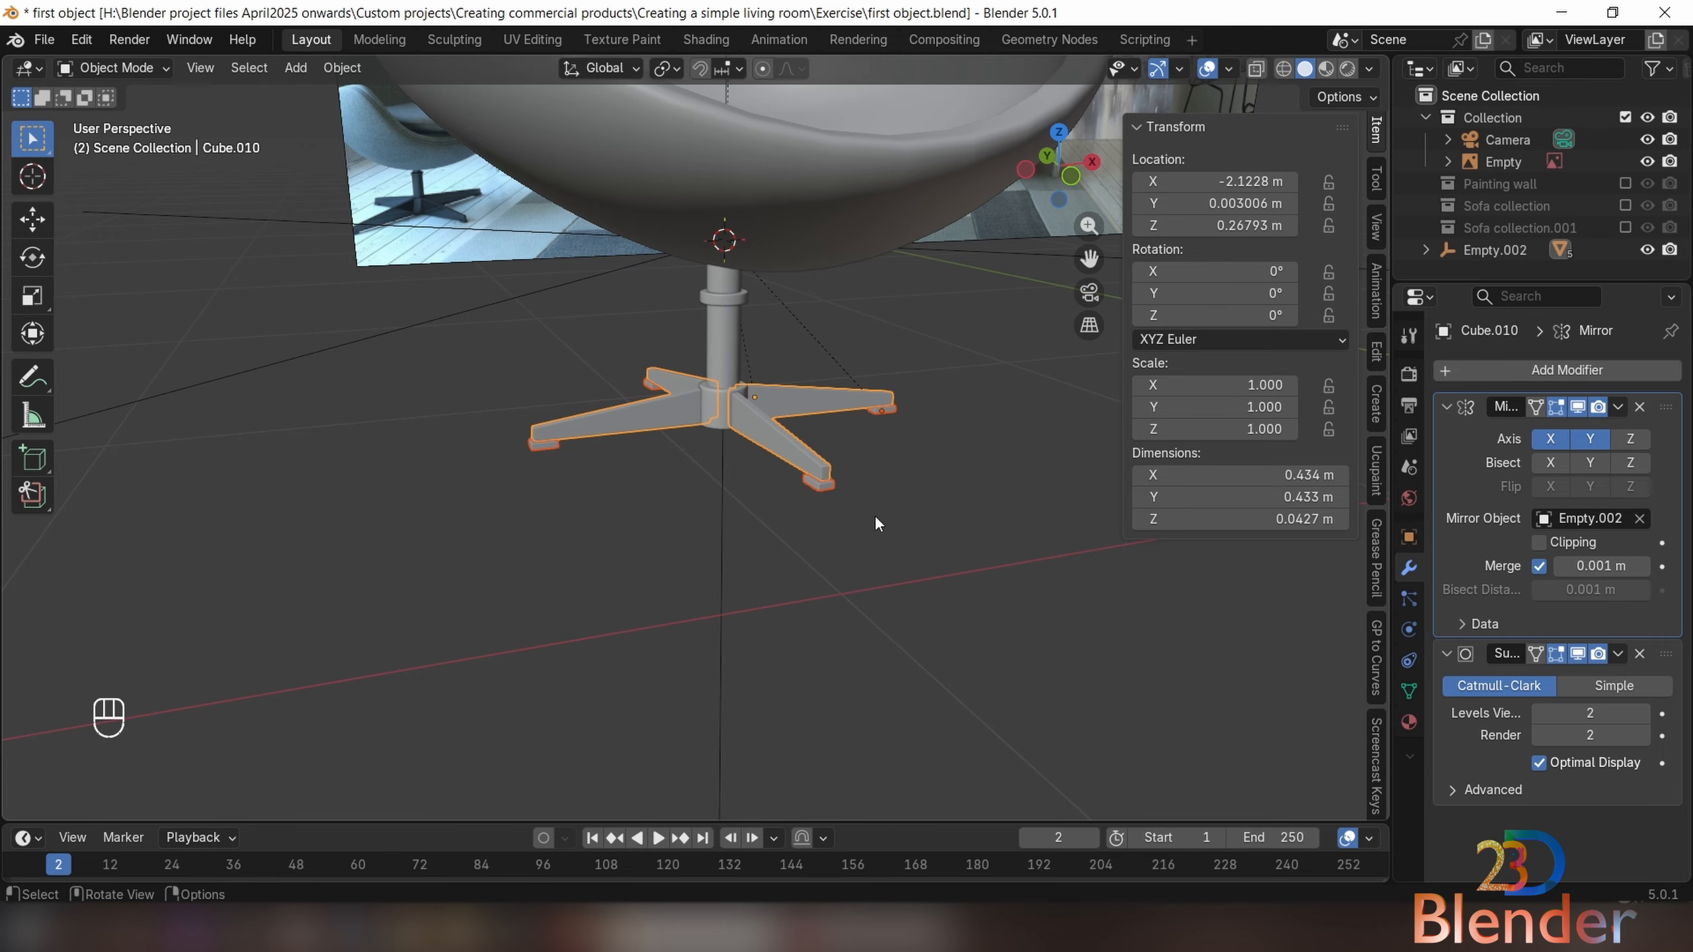
key("s")
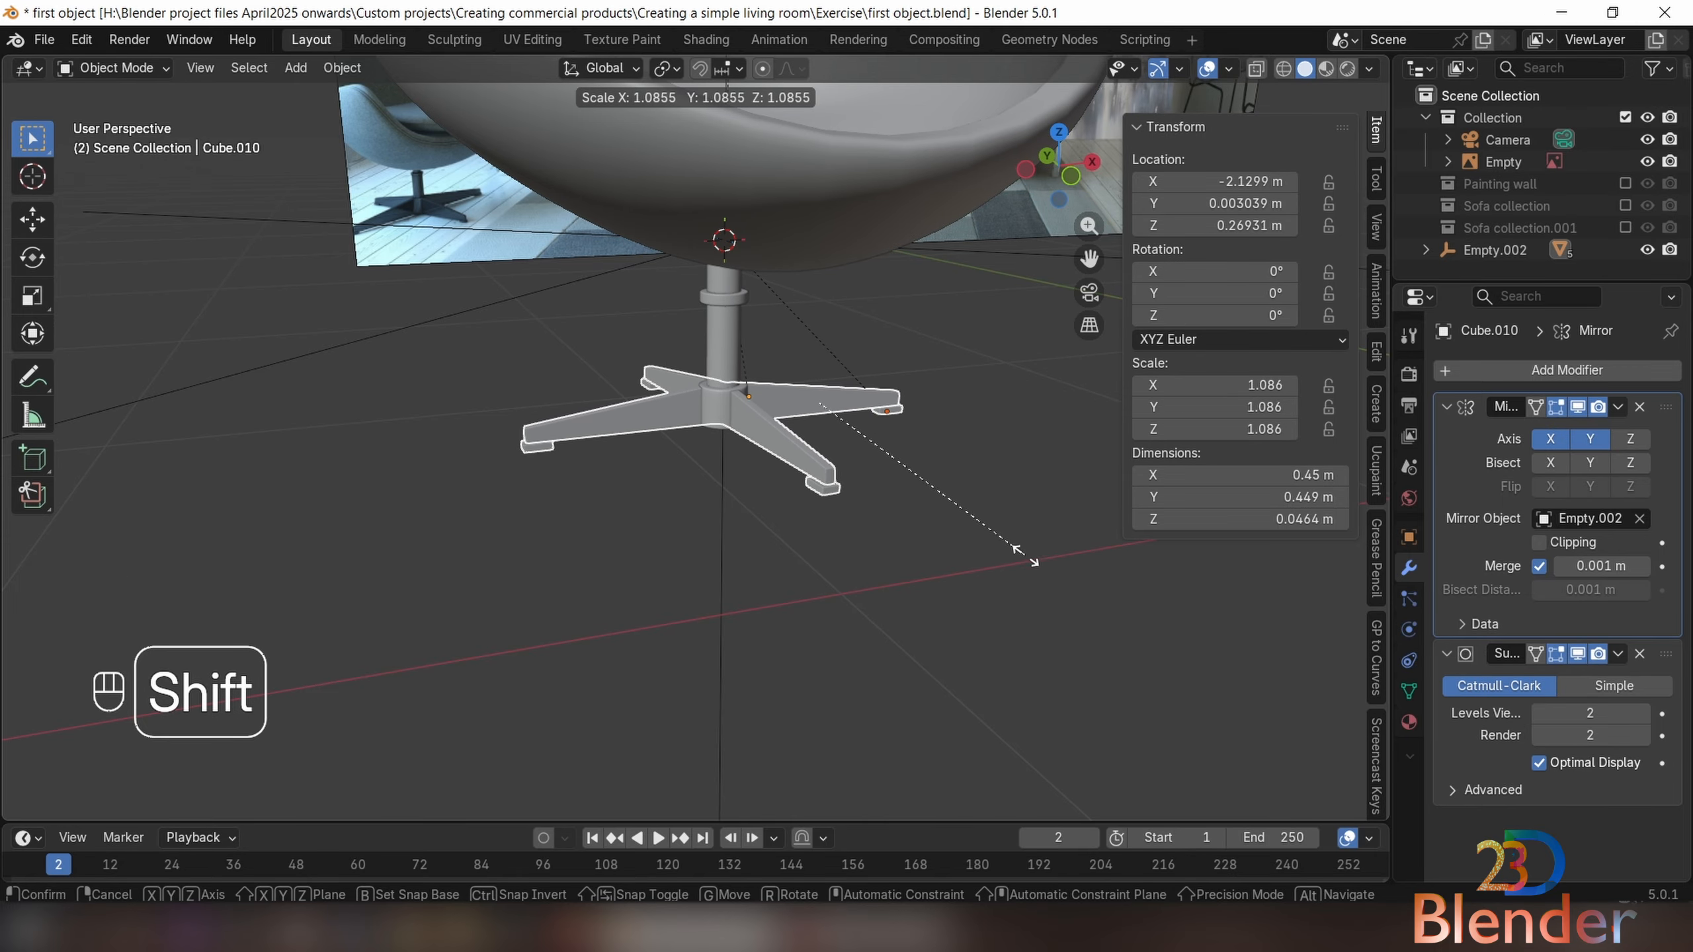
left_click(1023, 554)
Try moving the chair shell on its own, and cancel the move
middle_click_drag(957, 524, 866, 507)
left_click(691, 304)
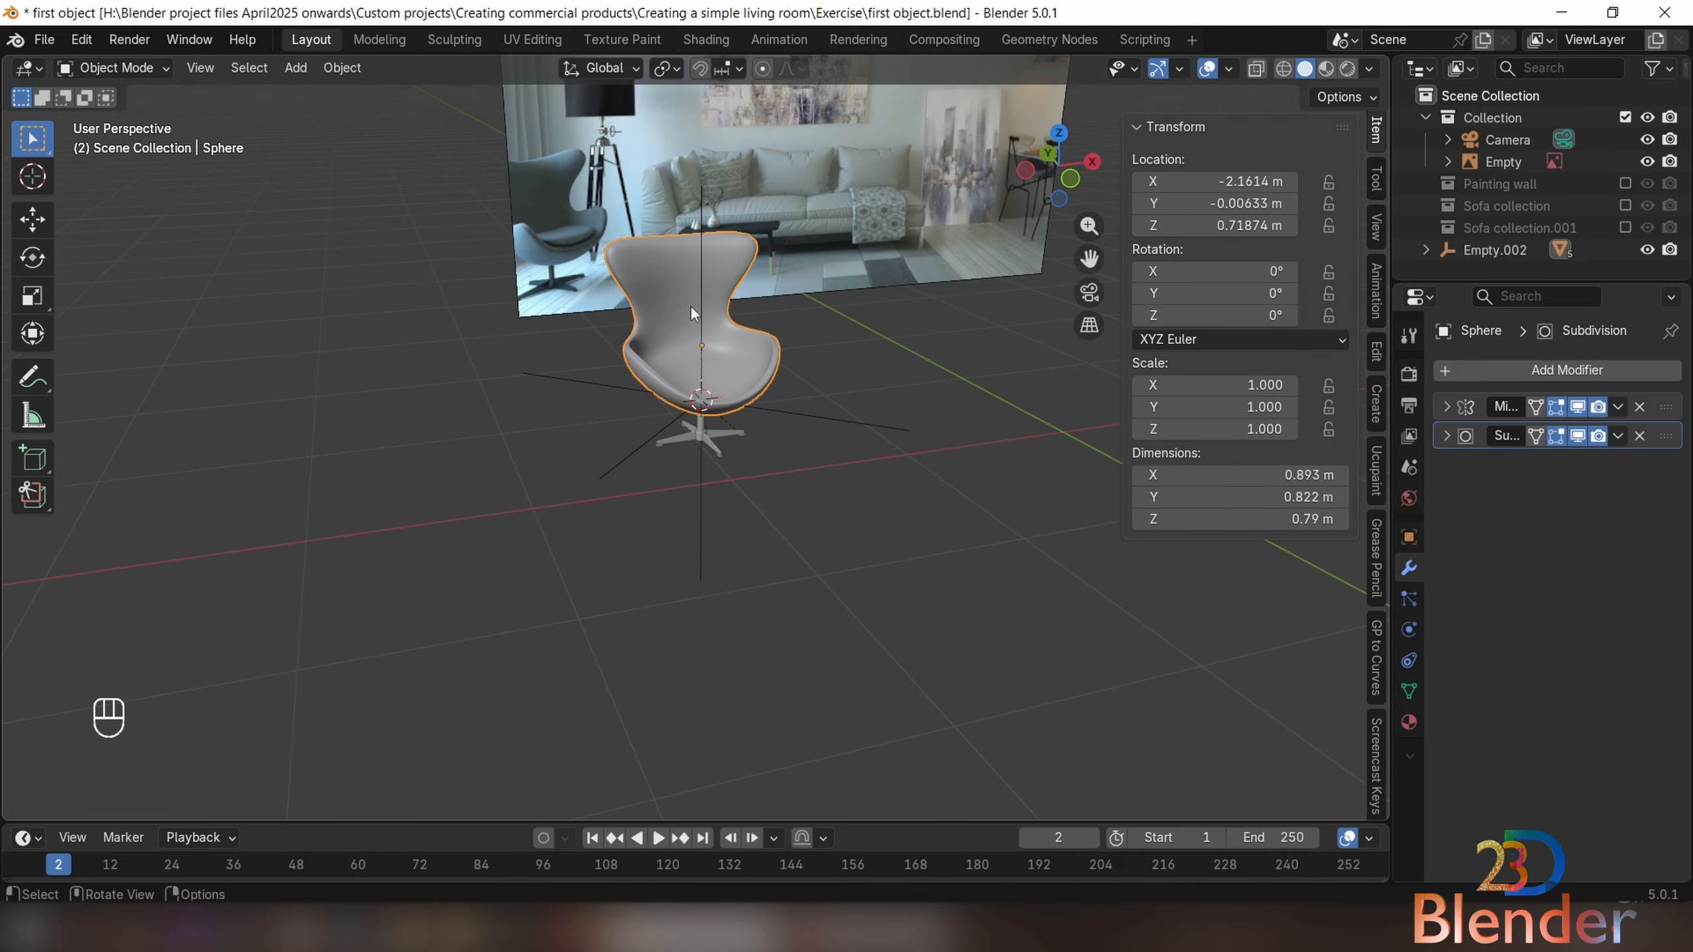
key("g")
right_click(780, 292)
Move Empty.002 into a new collection named "Chair collection" and save the file
left_click(699, 356)
key("g")
left_click(833, 386)
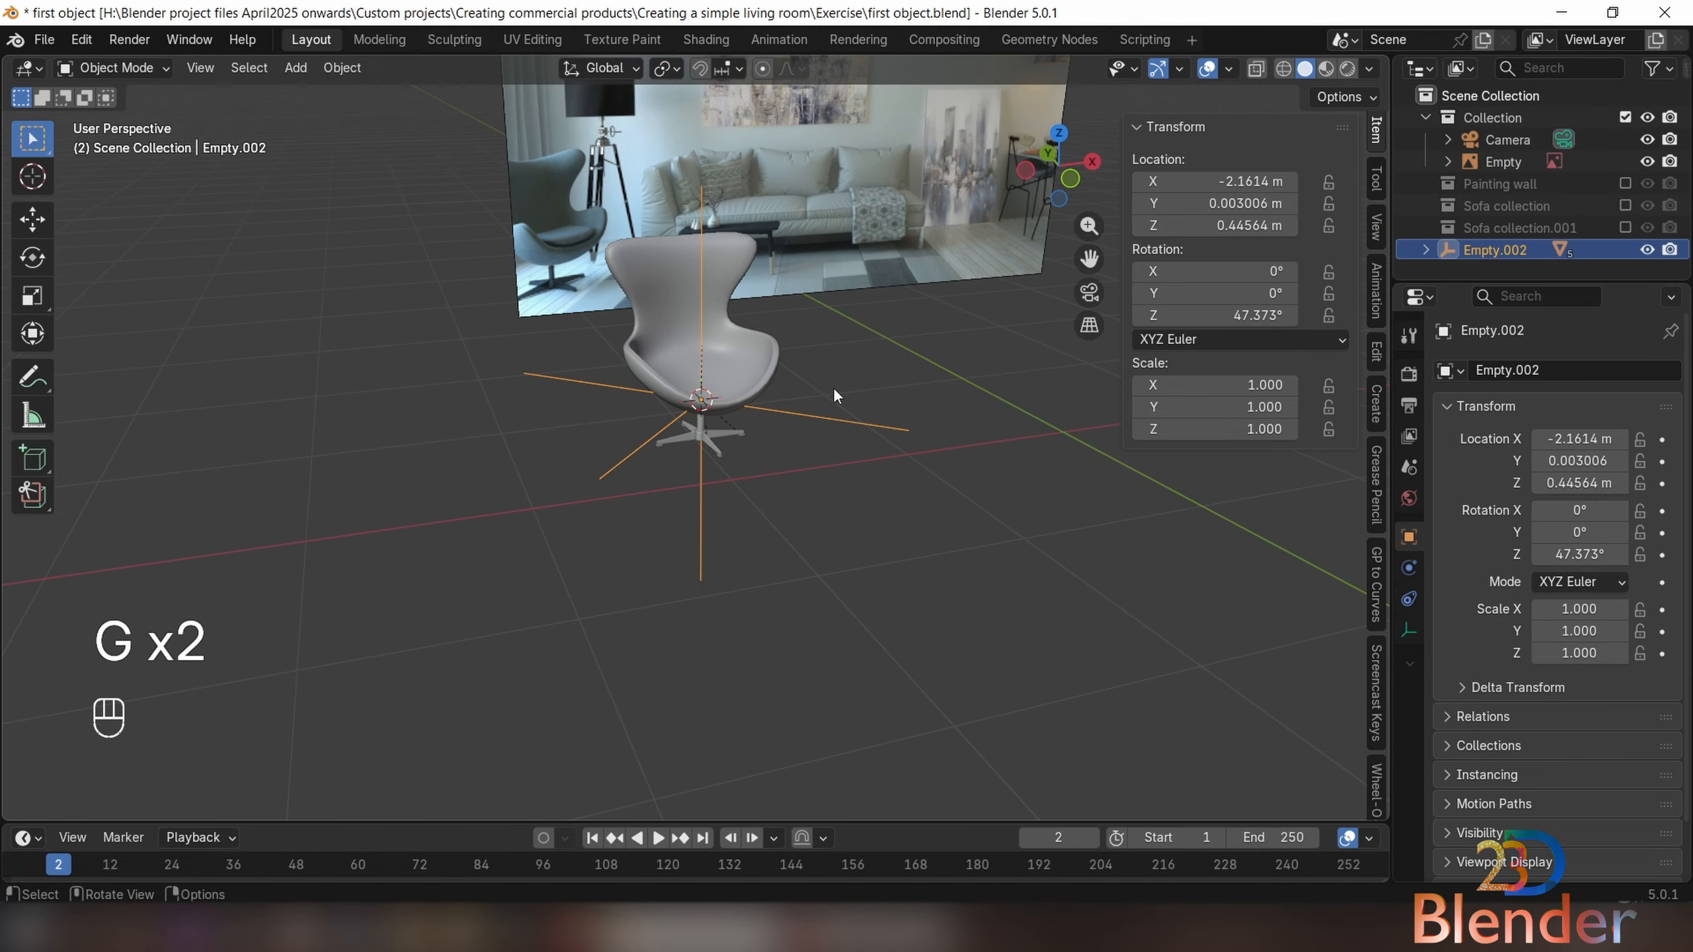
key("m")
left_click(811, 415)
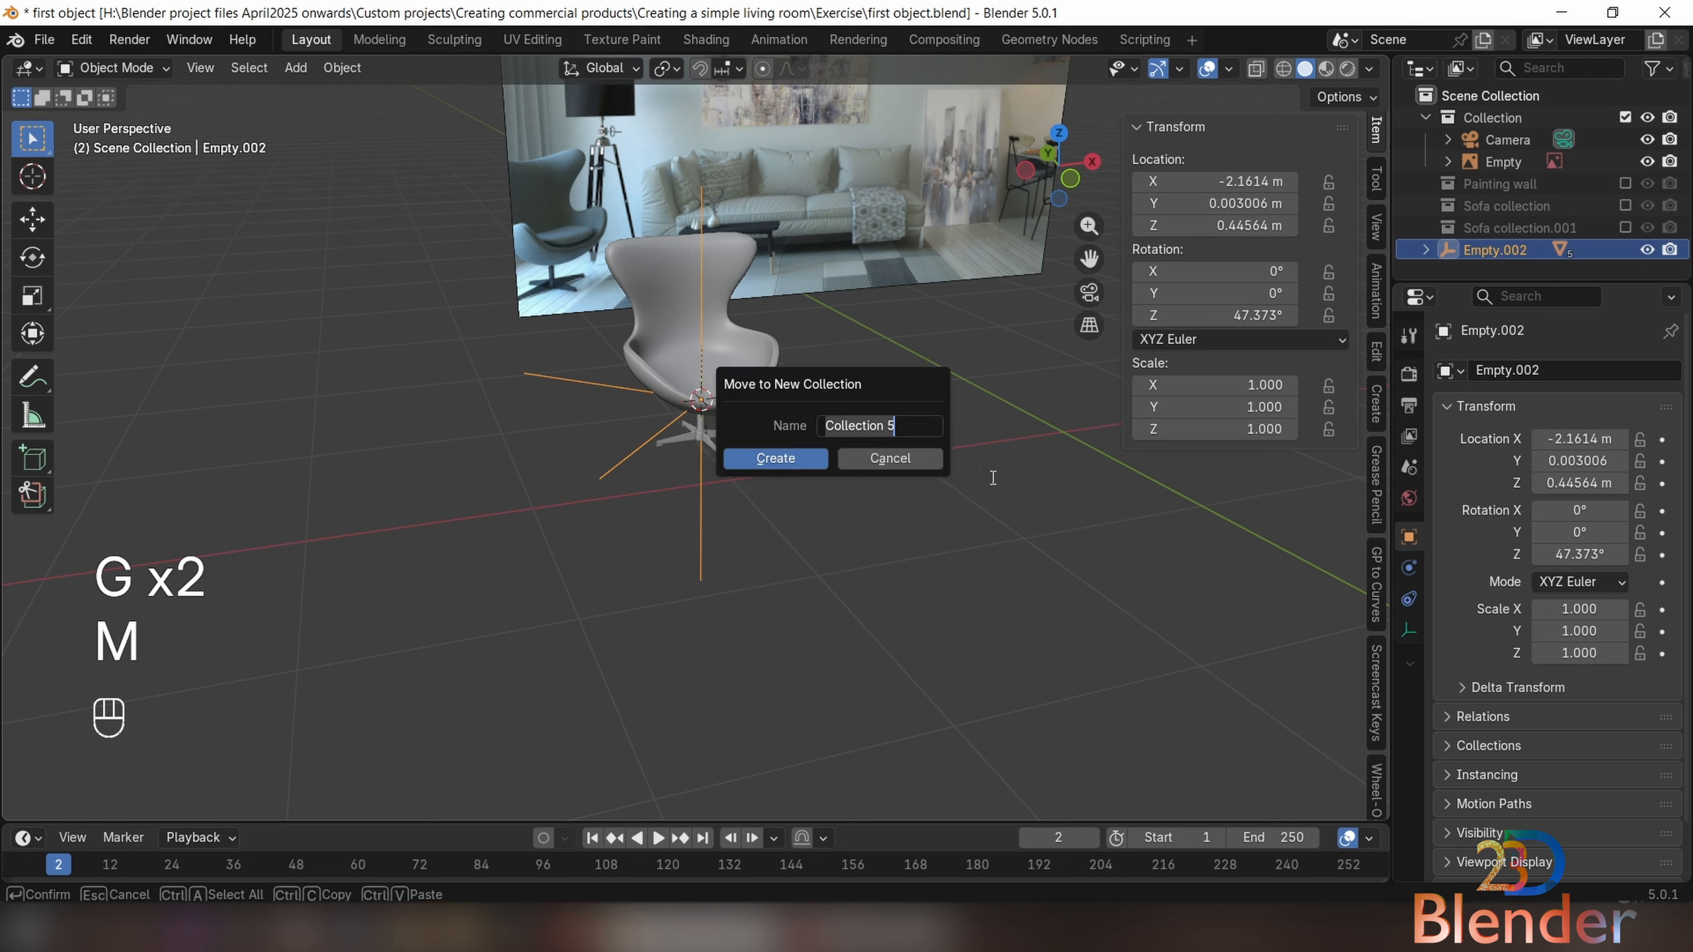
type("C")
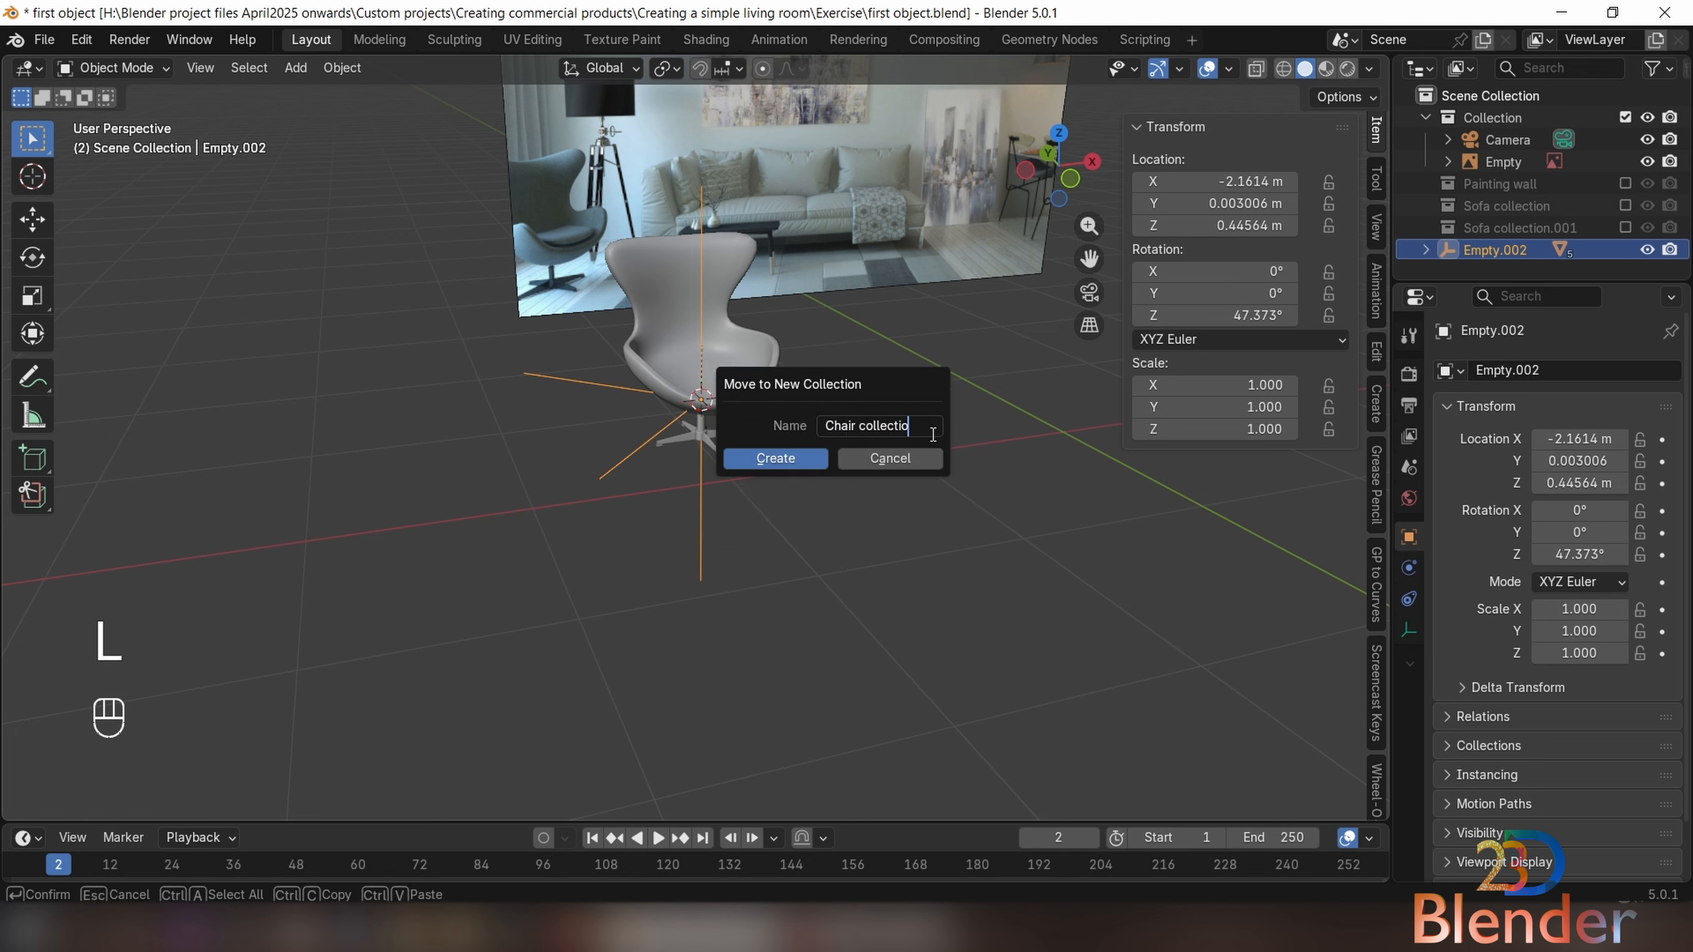
left_click(773, 460)
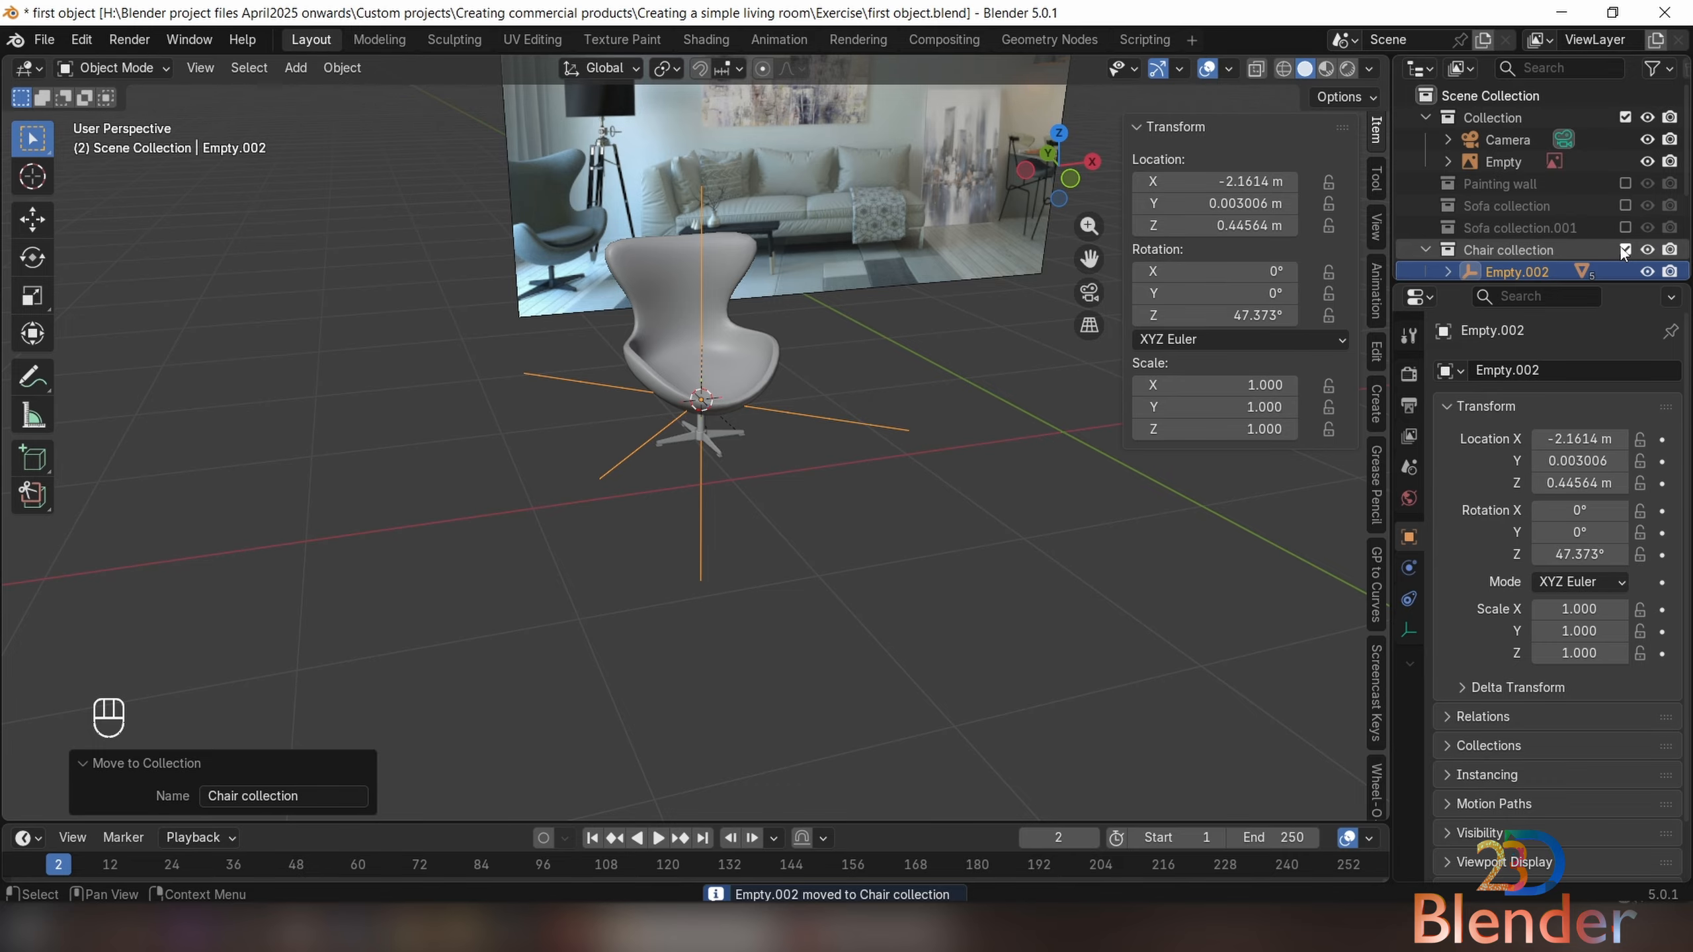
key("ctrl+s")
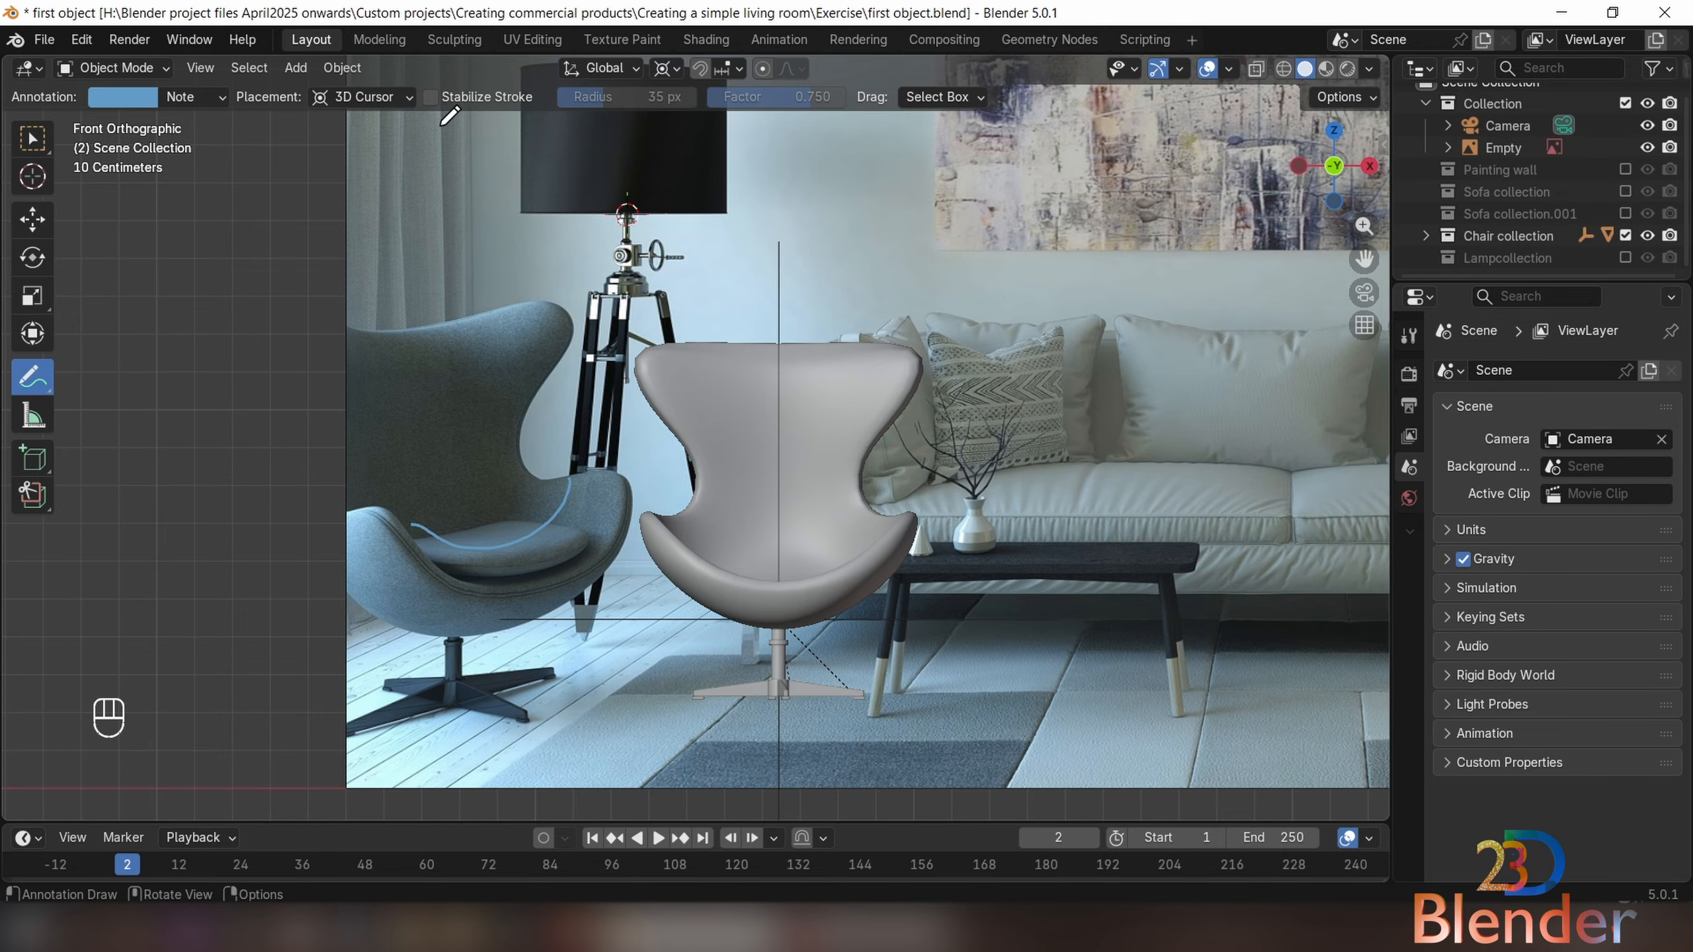
Delete the Note annotation layer drawn over the reference chair and switch back to the Select Box tool
left_click(224, 98)
left_click(333, 192)
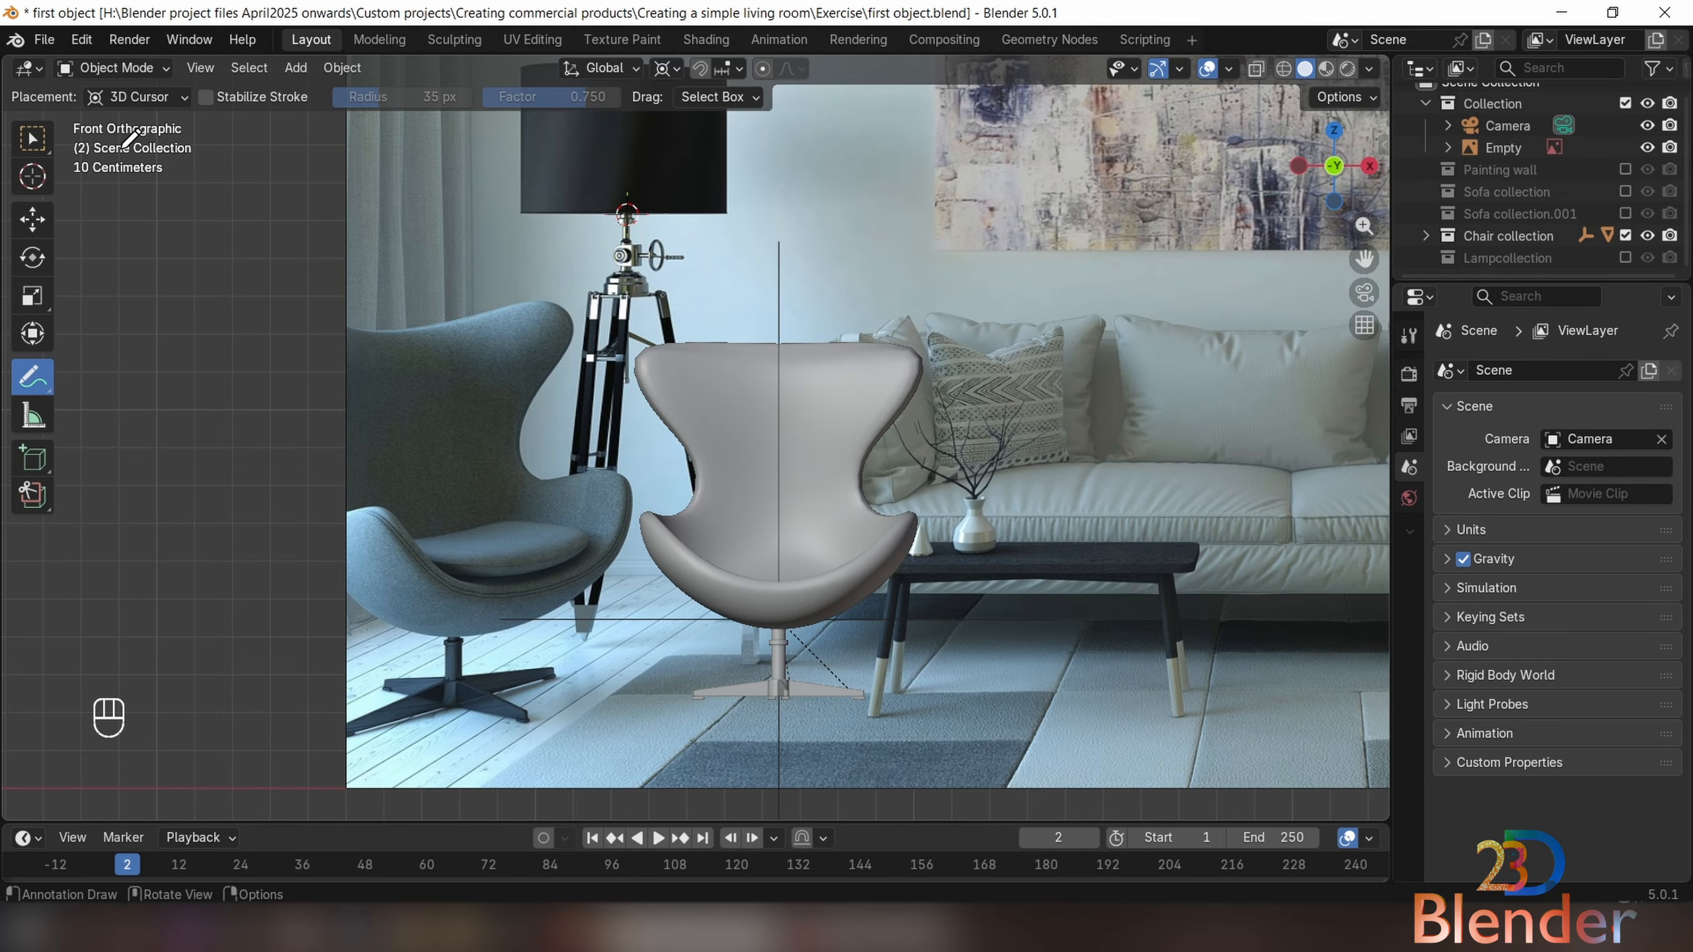
left_click(43, 139)
Snap the 3D cursor to the vertex at the bottom centre of the chair shell's seat
middle_click_drag(837, 558, 793, 563)
left_click(794, 563)
key("Tab")
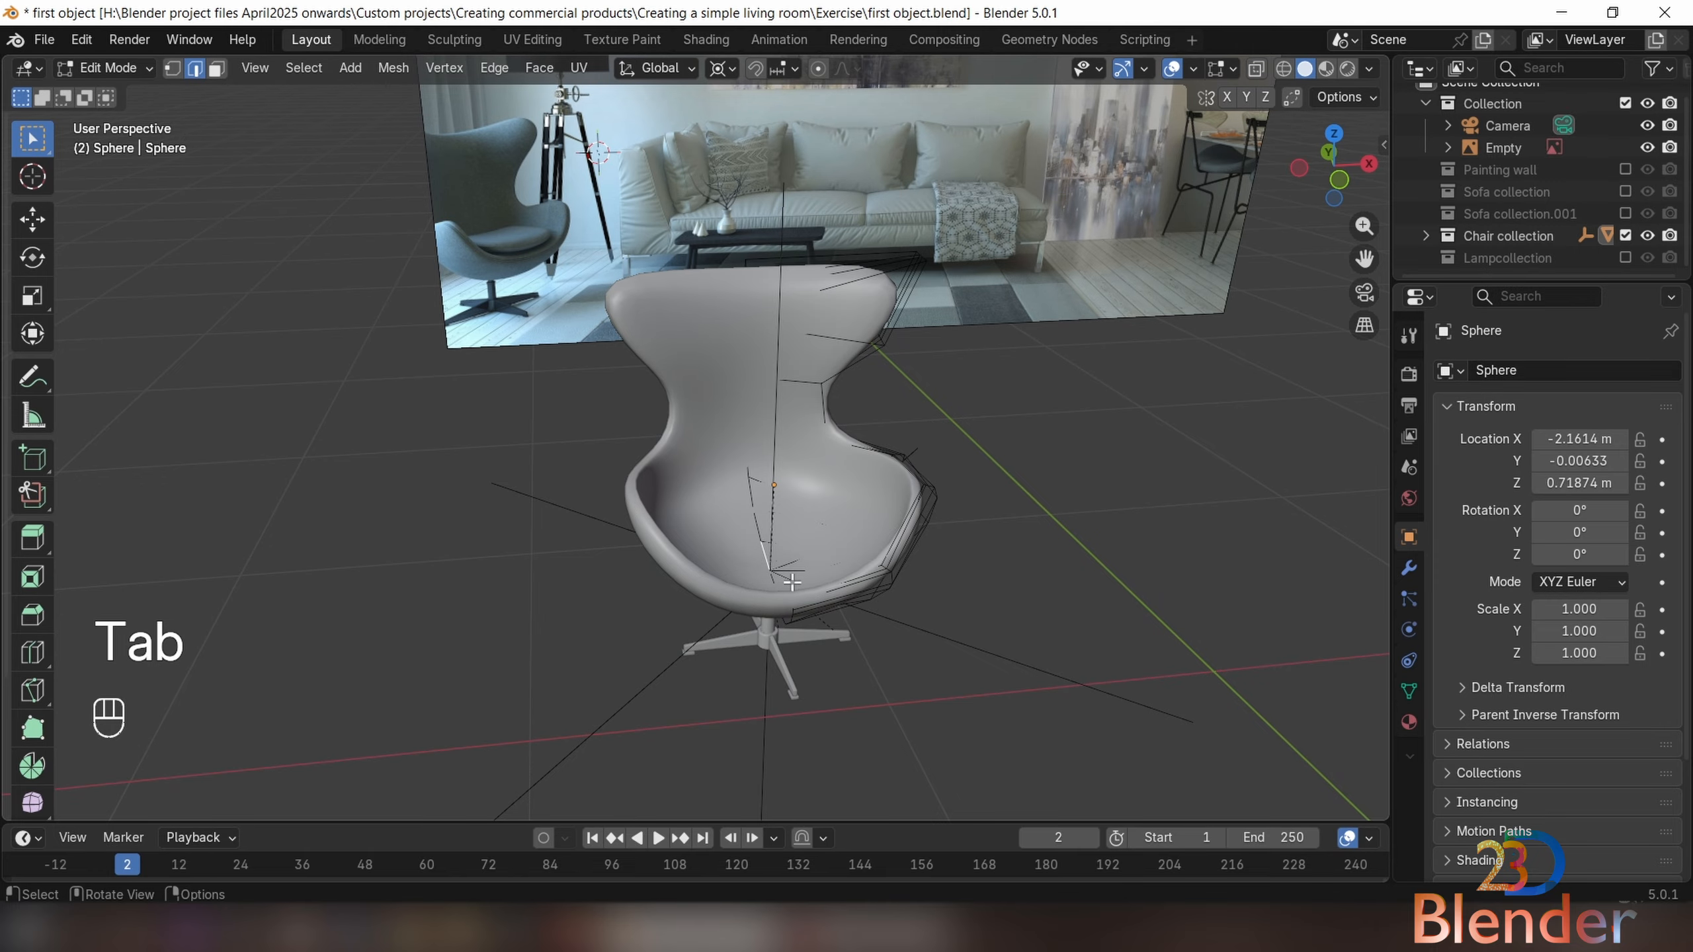
key("1")
key("shift+s")
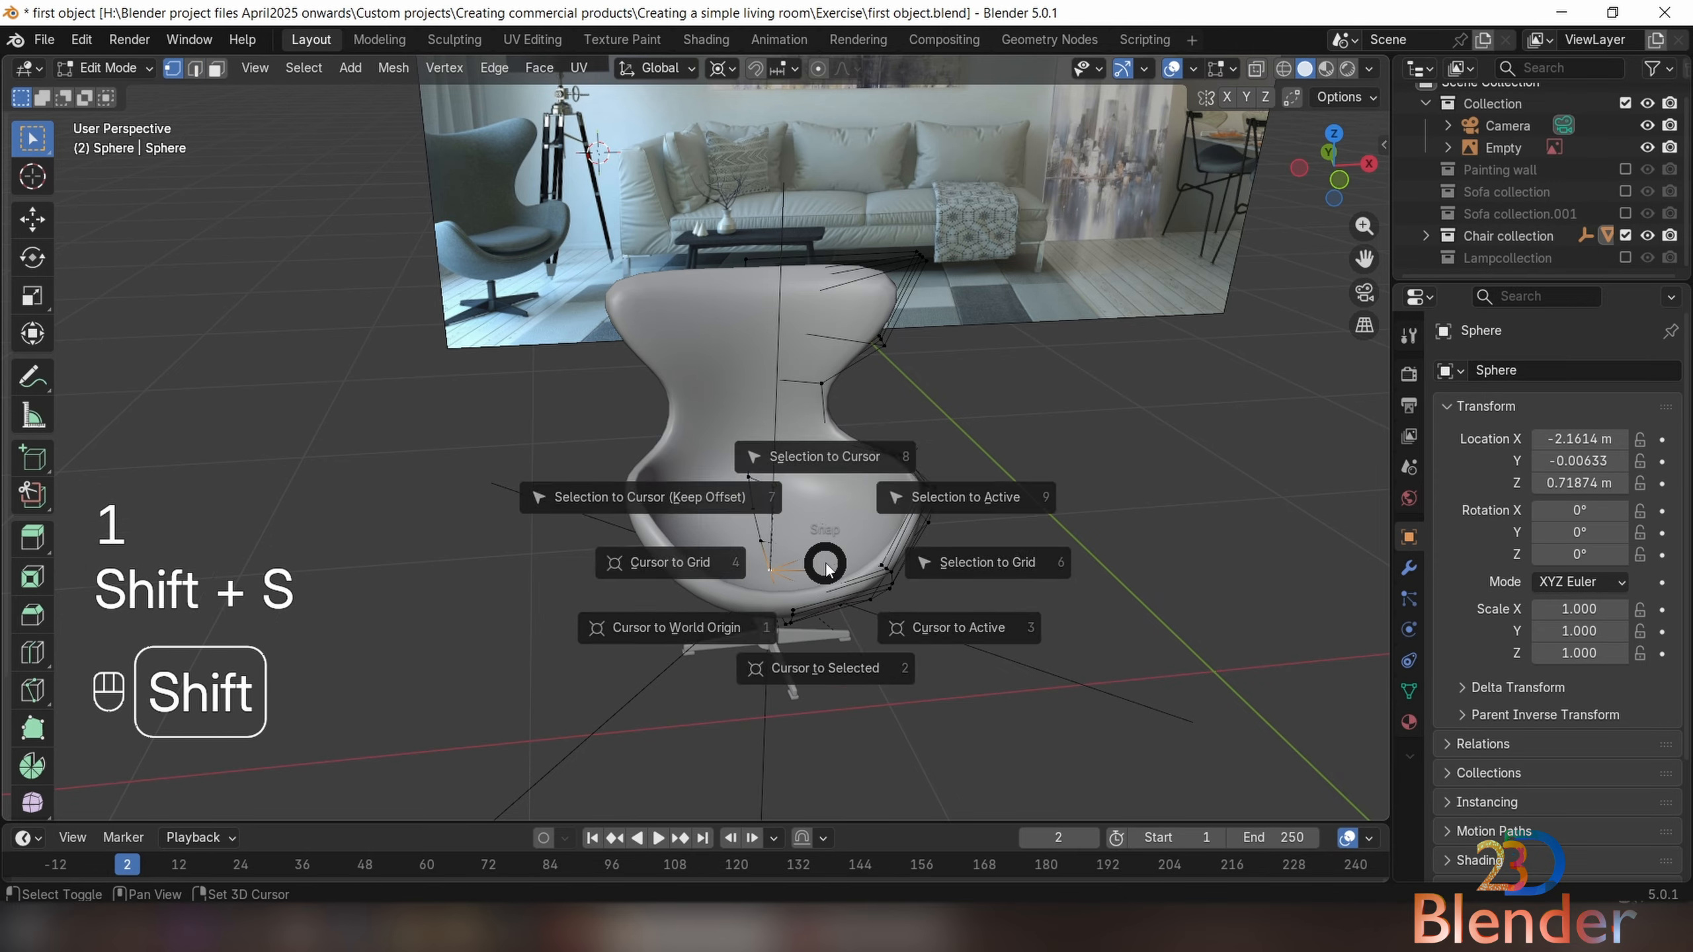
left_click(824, 696)
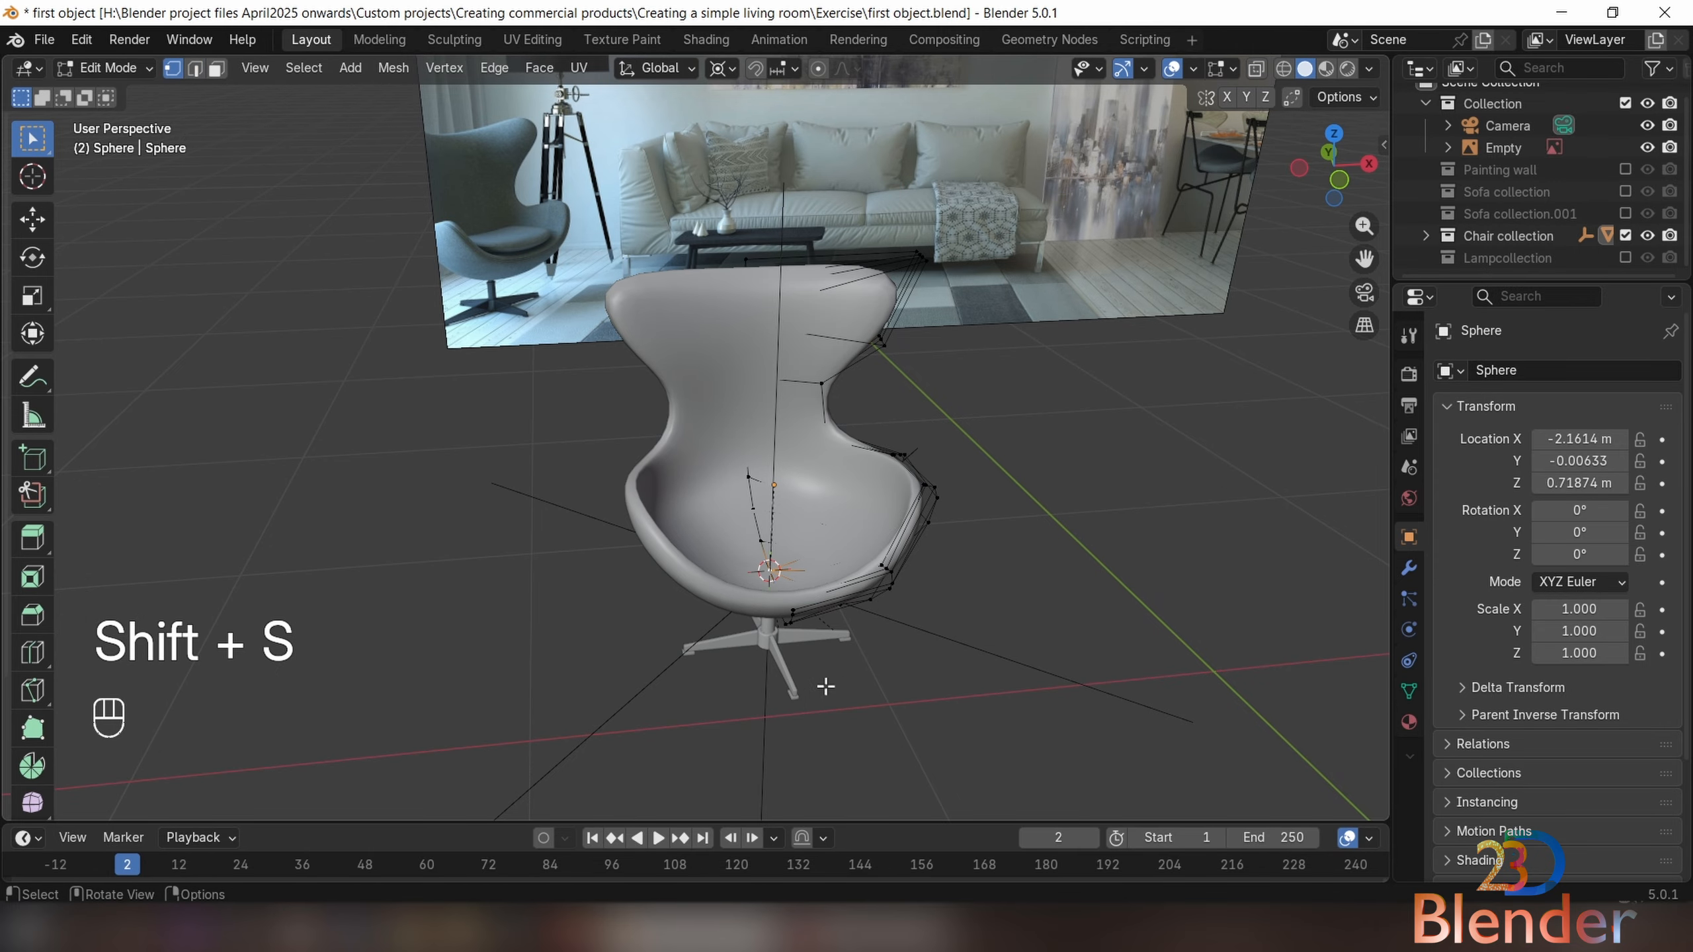
In Object Mode, add a cube mesh at the 3D cursor in front view
key("KP_1")
key("Tab")
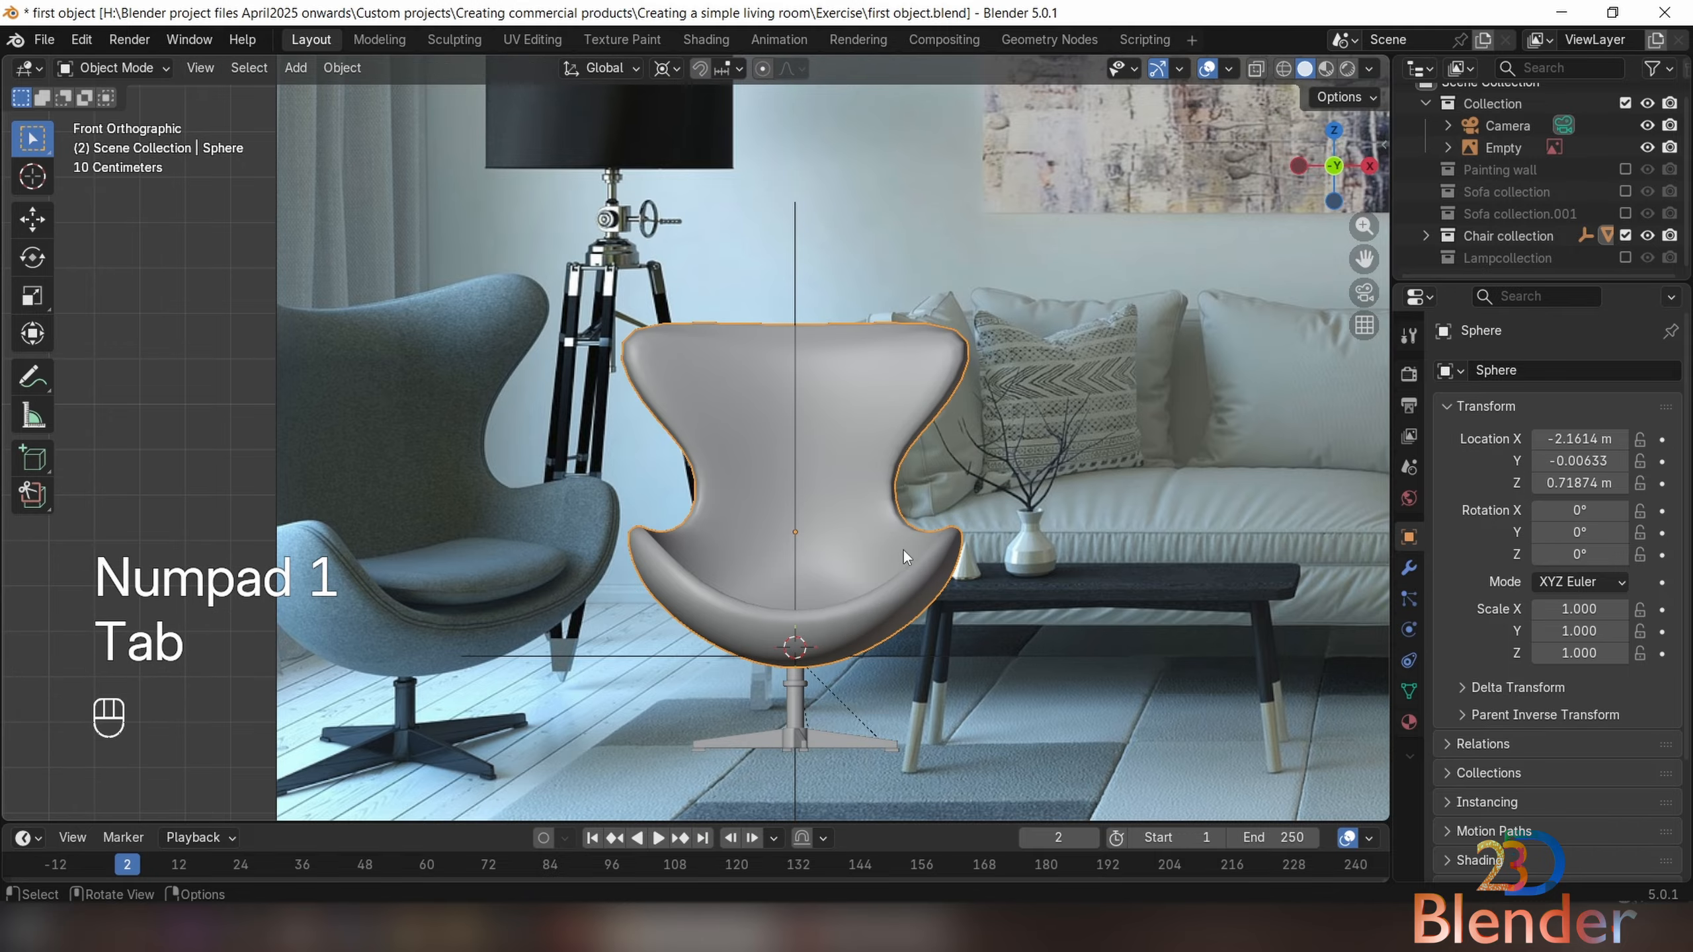
key("shift+a")
mouse_move(359, 306)
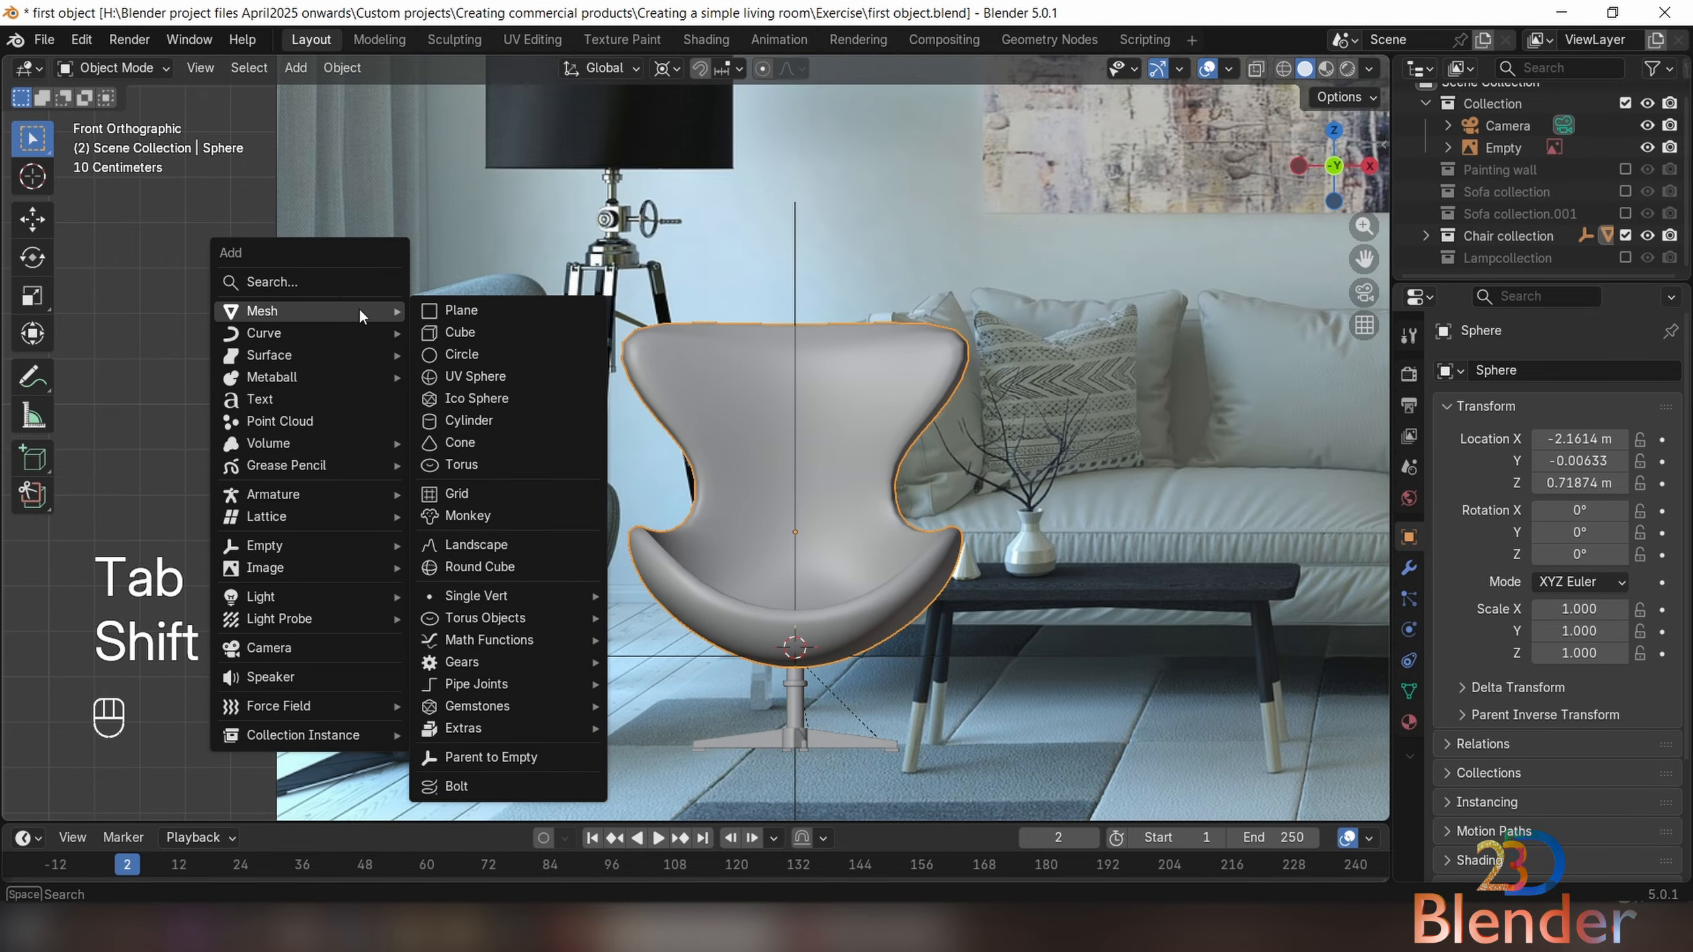
left_click(500, 331)
scroll(1007, 544, "down", 3)
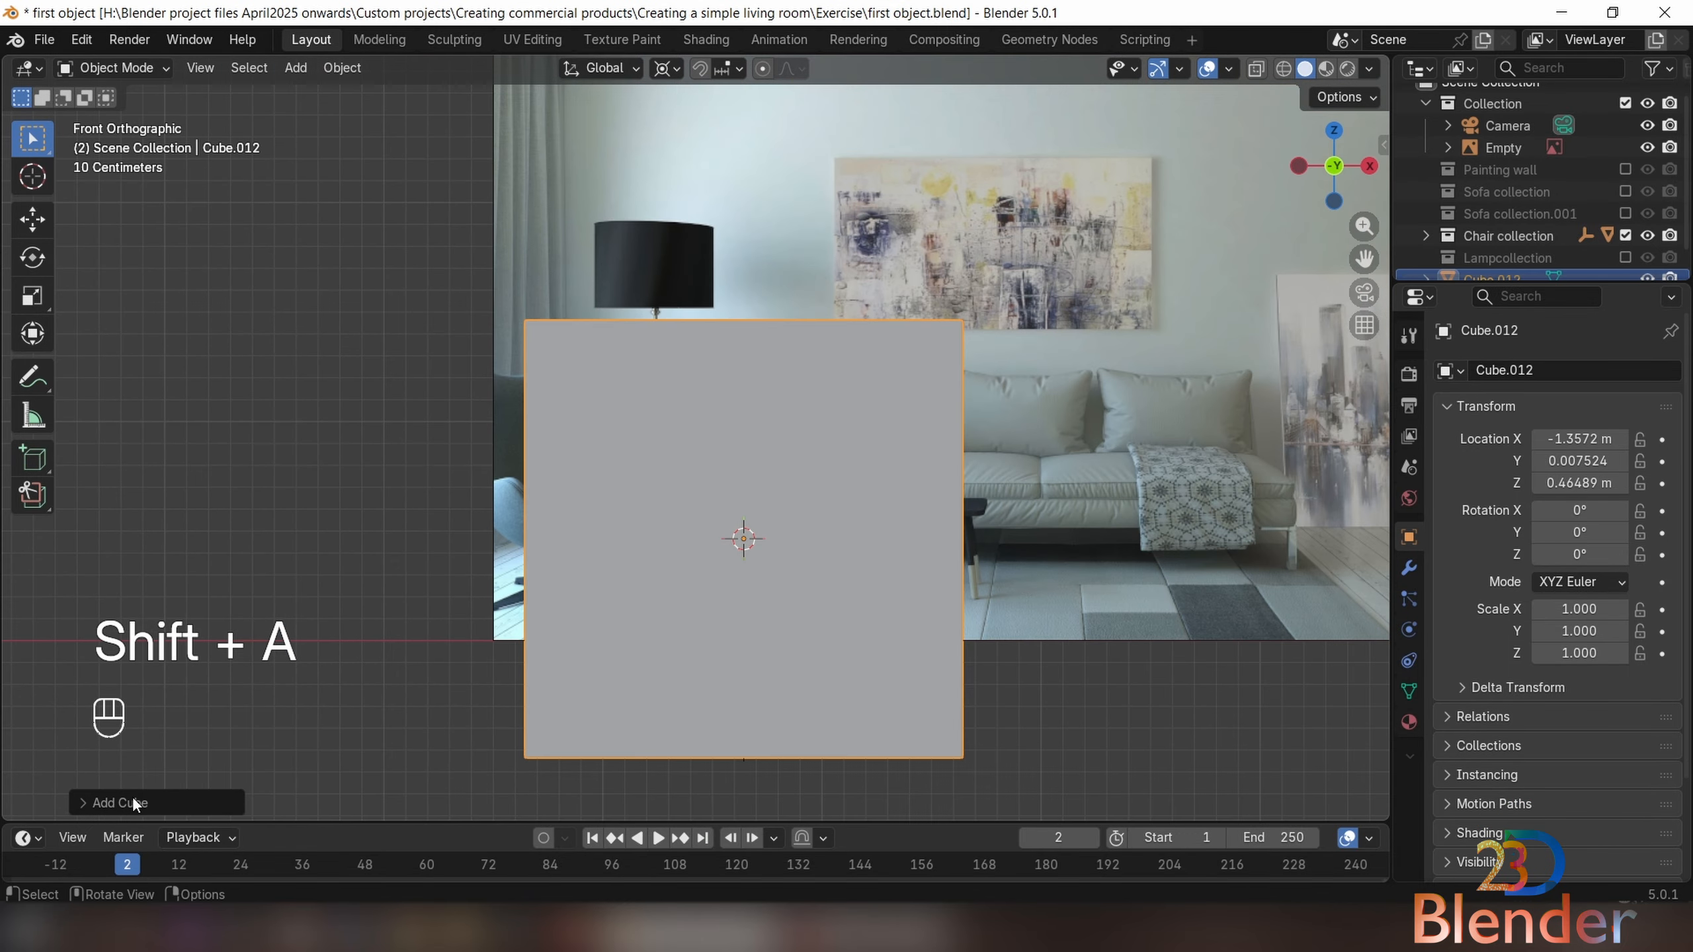
Set the new cube's size to 0.54 m
left_click(80, 803)
mouse_move(313, 613)
left_mouse_down()
mouse_move(257, 612)
mouse_move(283, 613)
left_mouse_up()
middle_click_drag(966, 554, 915, 578)
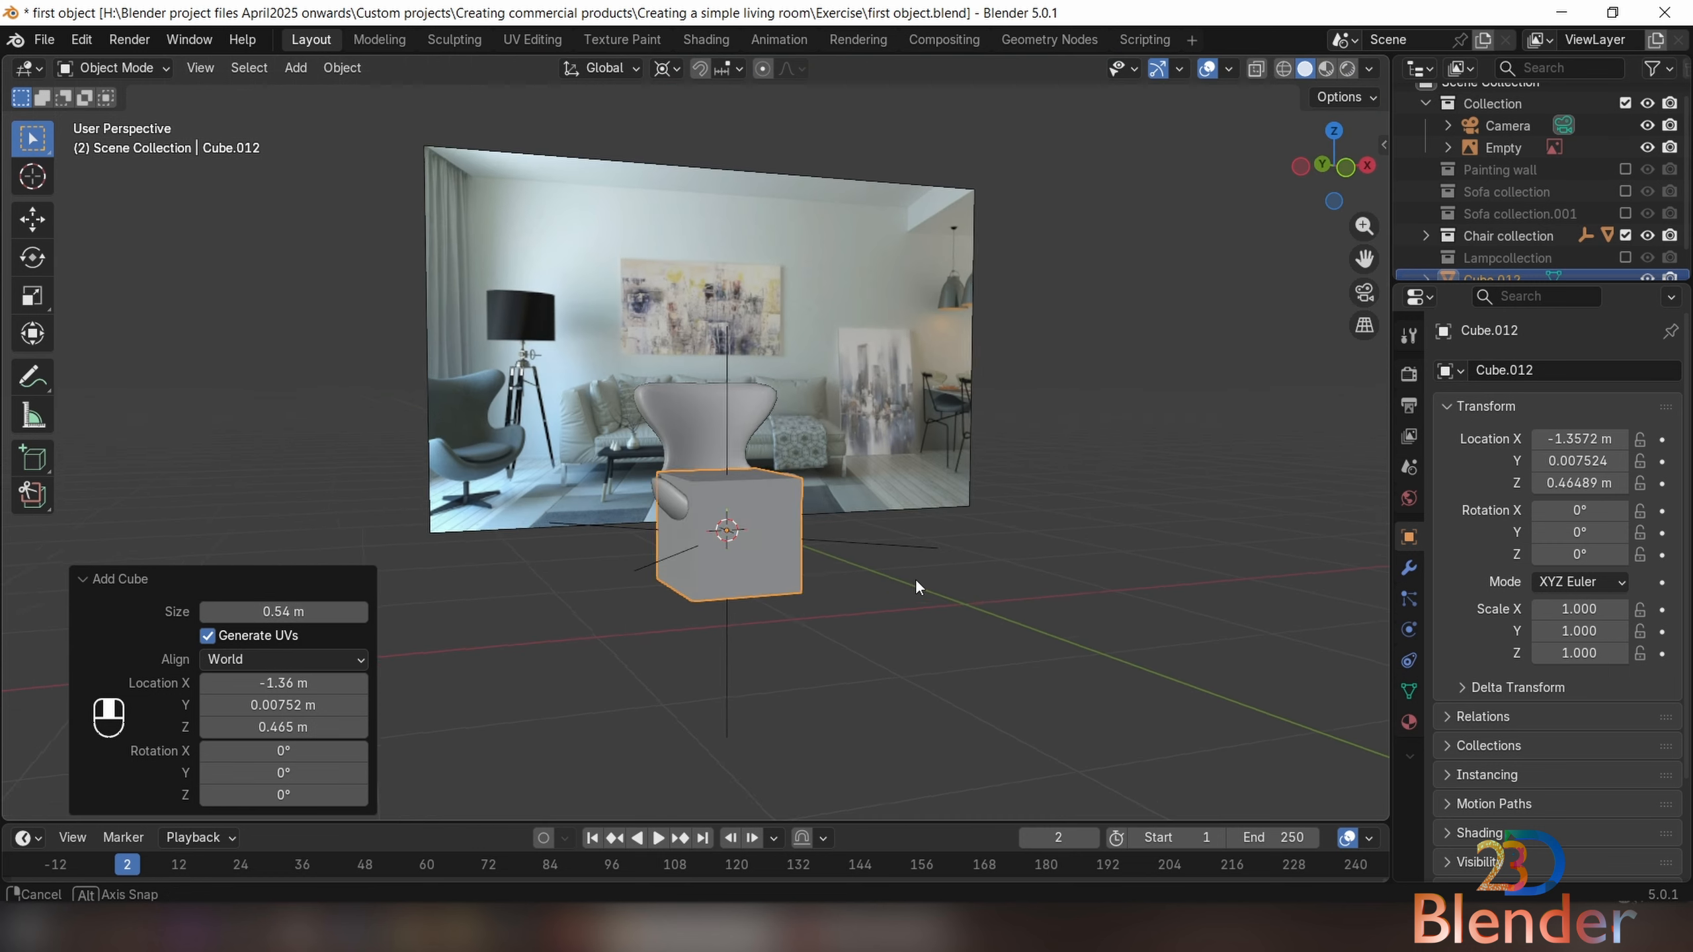
Raise the cube about 0.355 m along Z and enter Edit Mode on it
key("g")
key("z")
left_click(868, 627)
key("s")
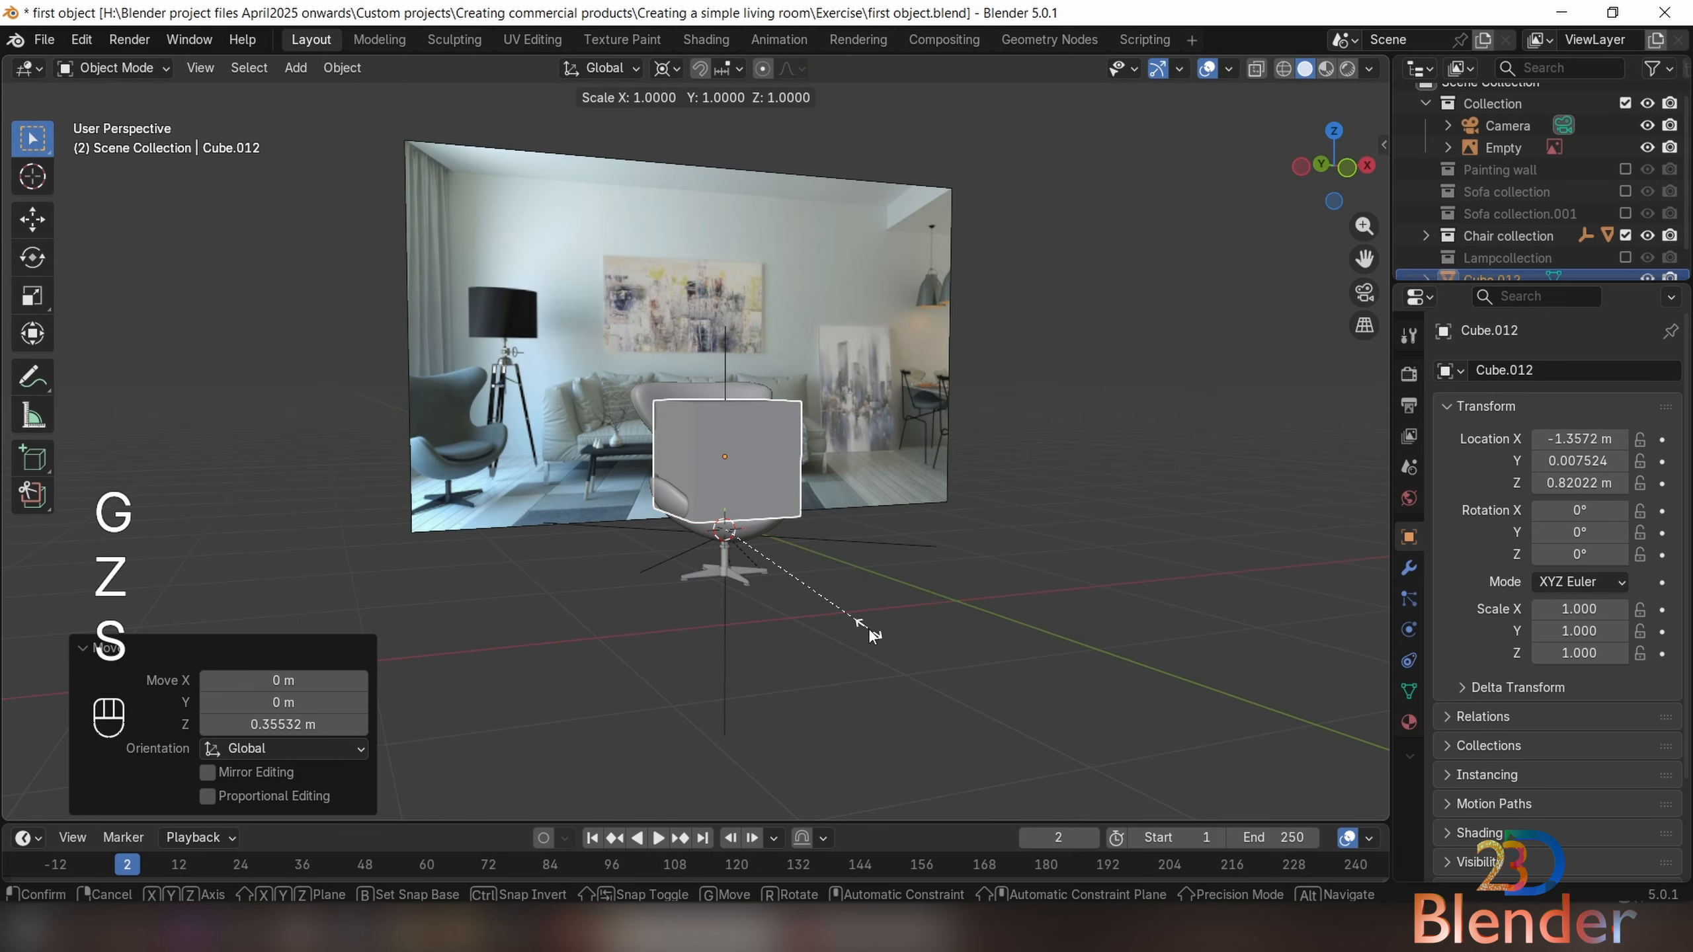
right_click(869, 632)
key("Tab")
mouse_move(896, 673)
middle_mouse_down()
mouse_move(880, 693)
mouse_move(900, 686)
middle_mouse_up()
key("s")
key("z")
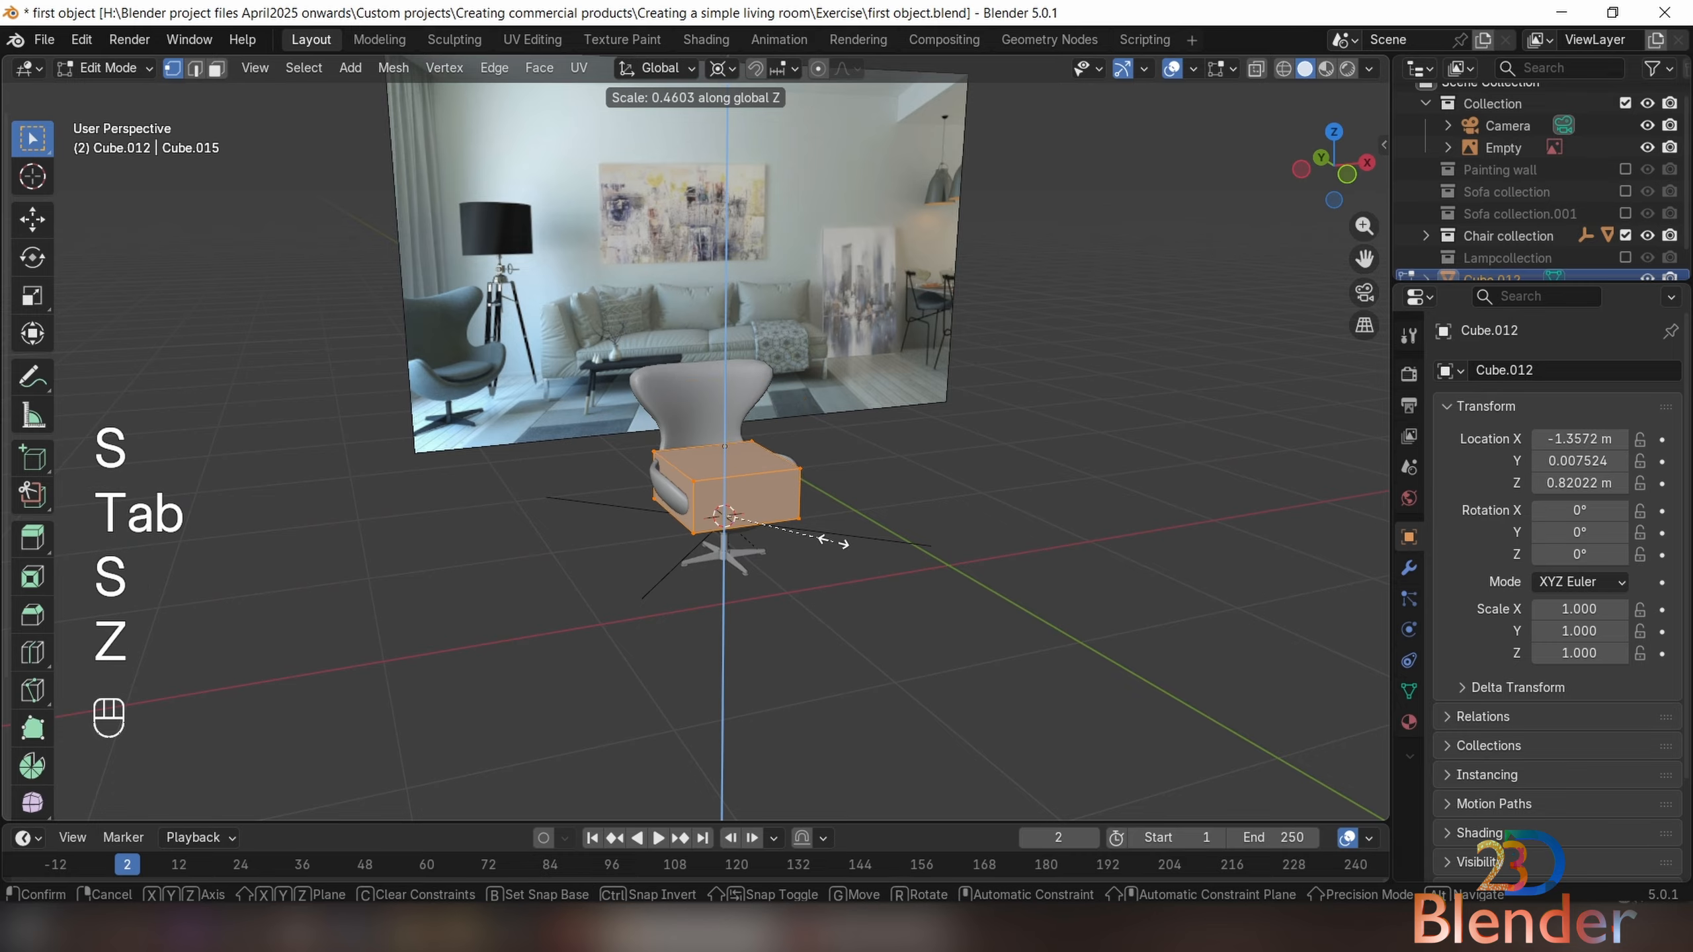
right_click(796, 523)
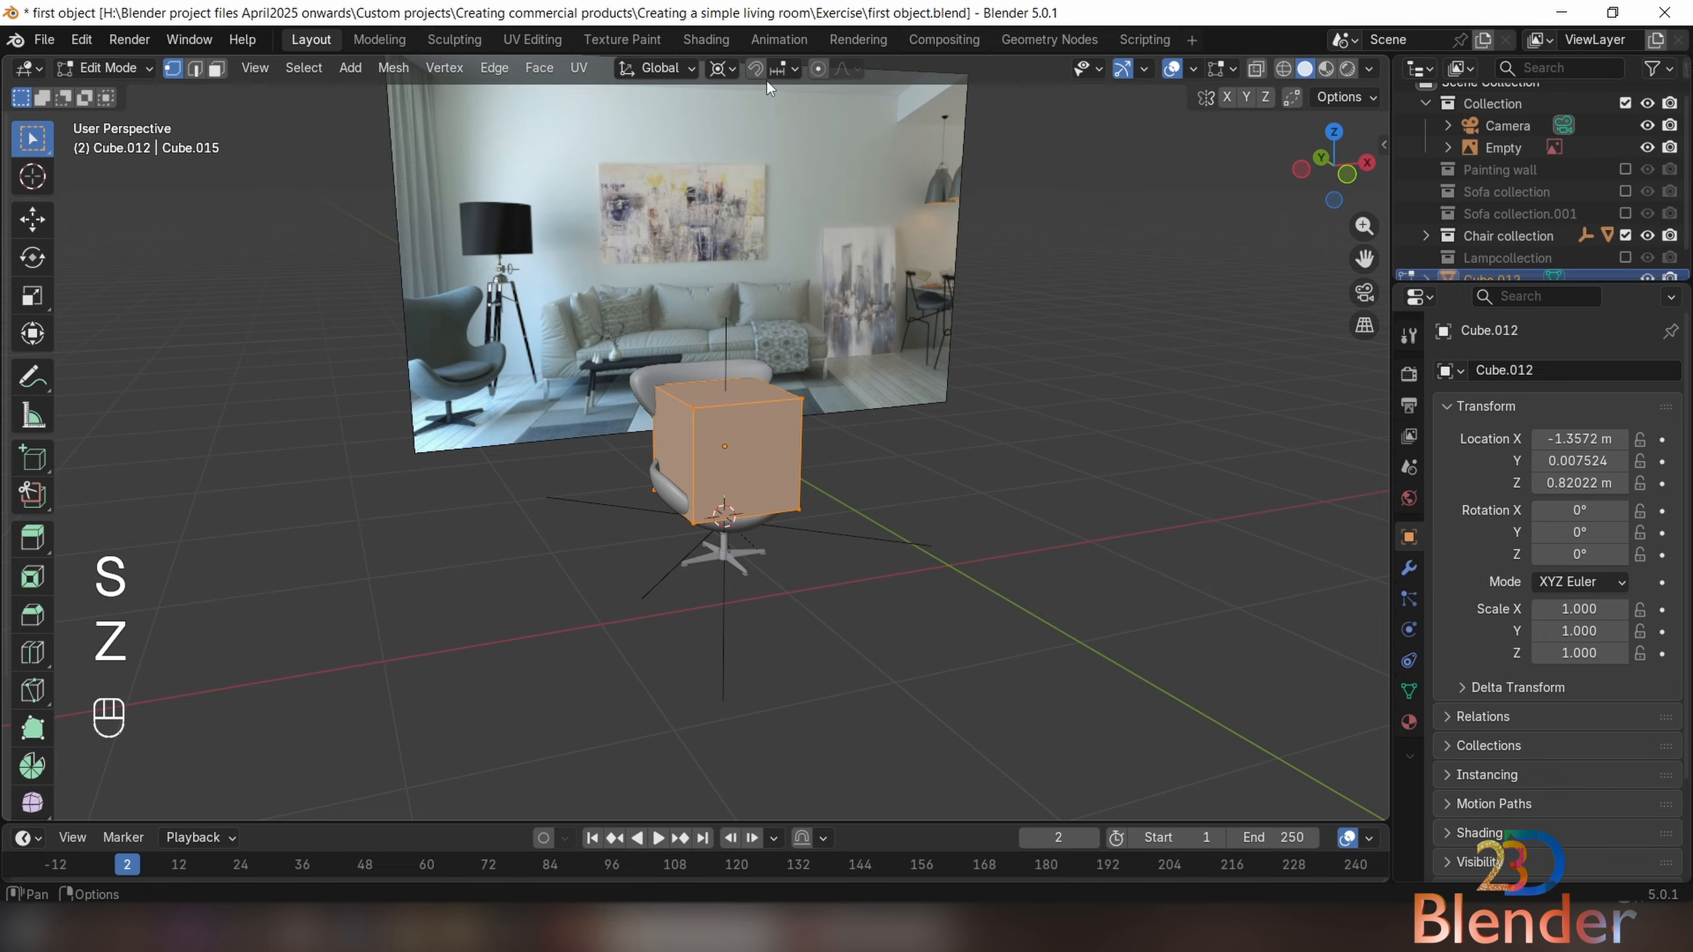
Set the transform pivot point to Median Point and flatten the cube's mesh along Z by a factor of about 0.247
left_click(680, 66)
left_click(722, 68)
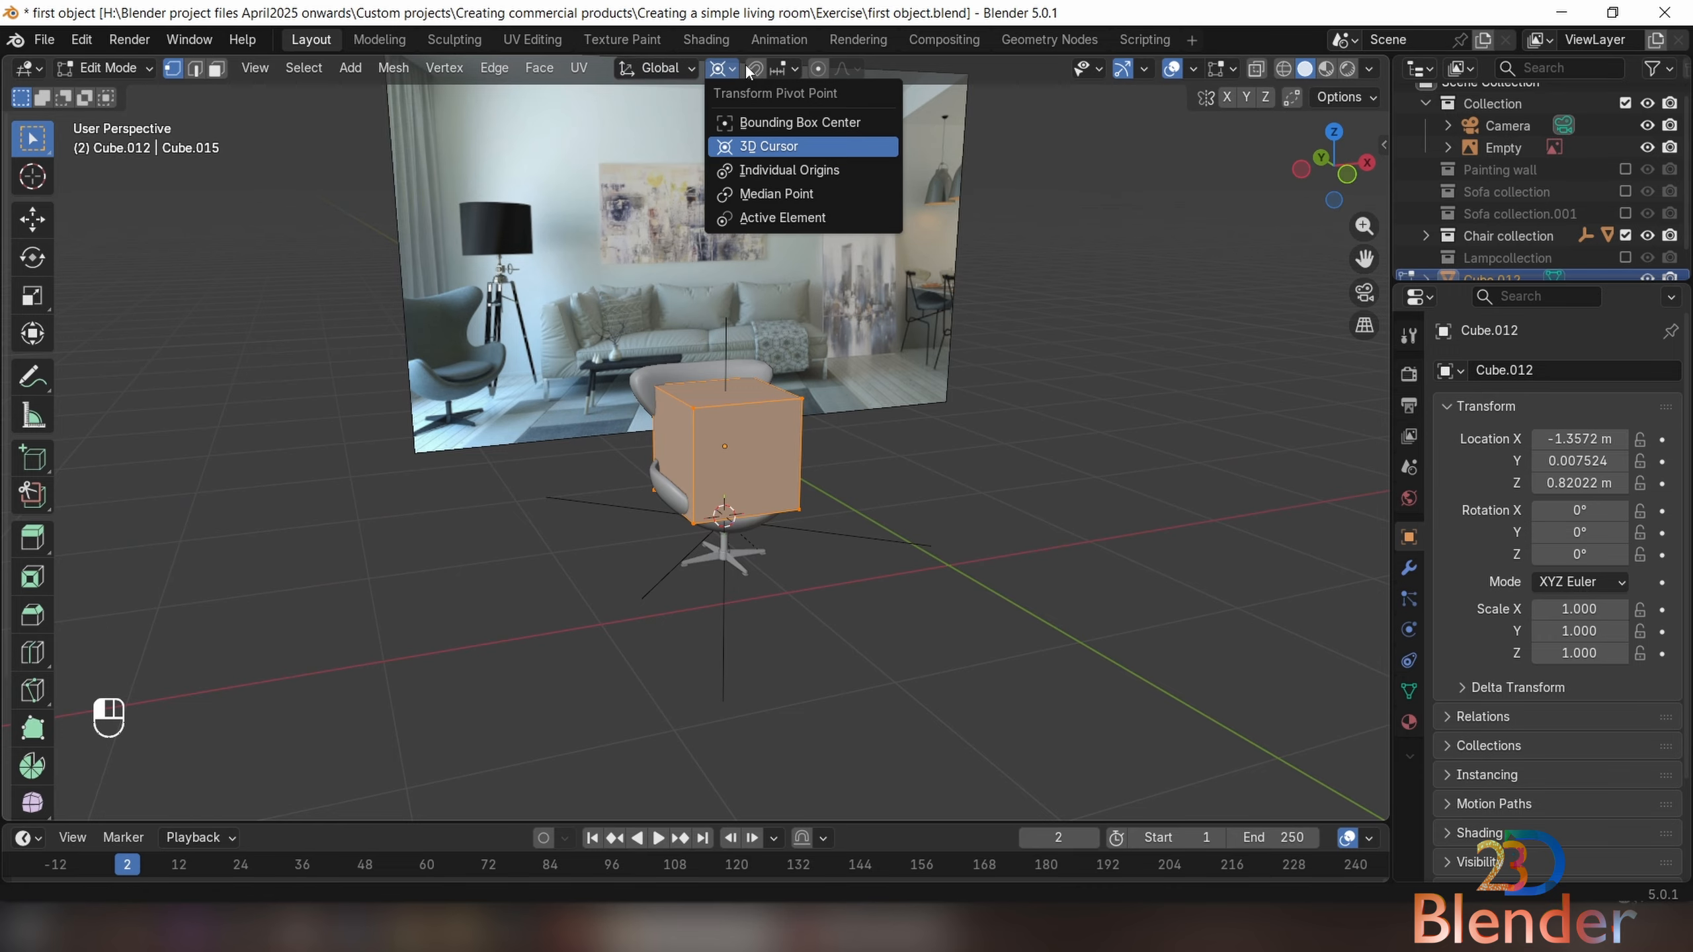
left_click(777, 192)
scroll(936, 637, "up", 2)
key("s")
key("z")
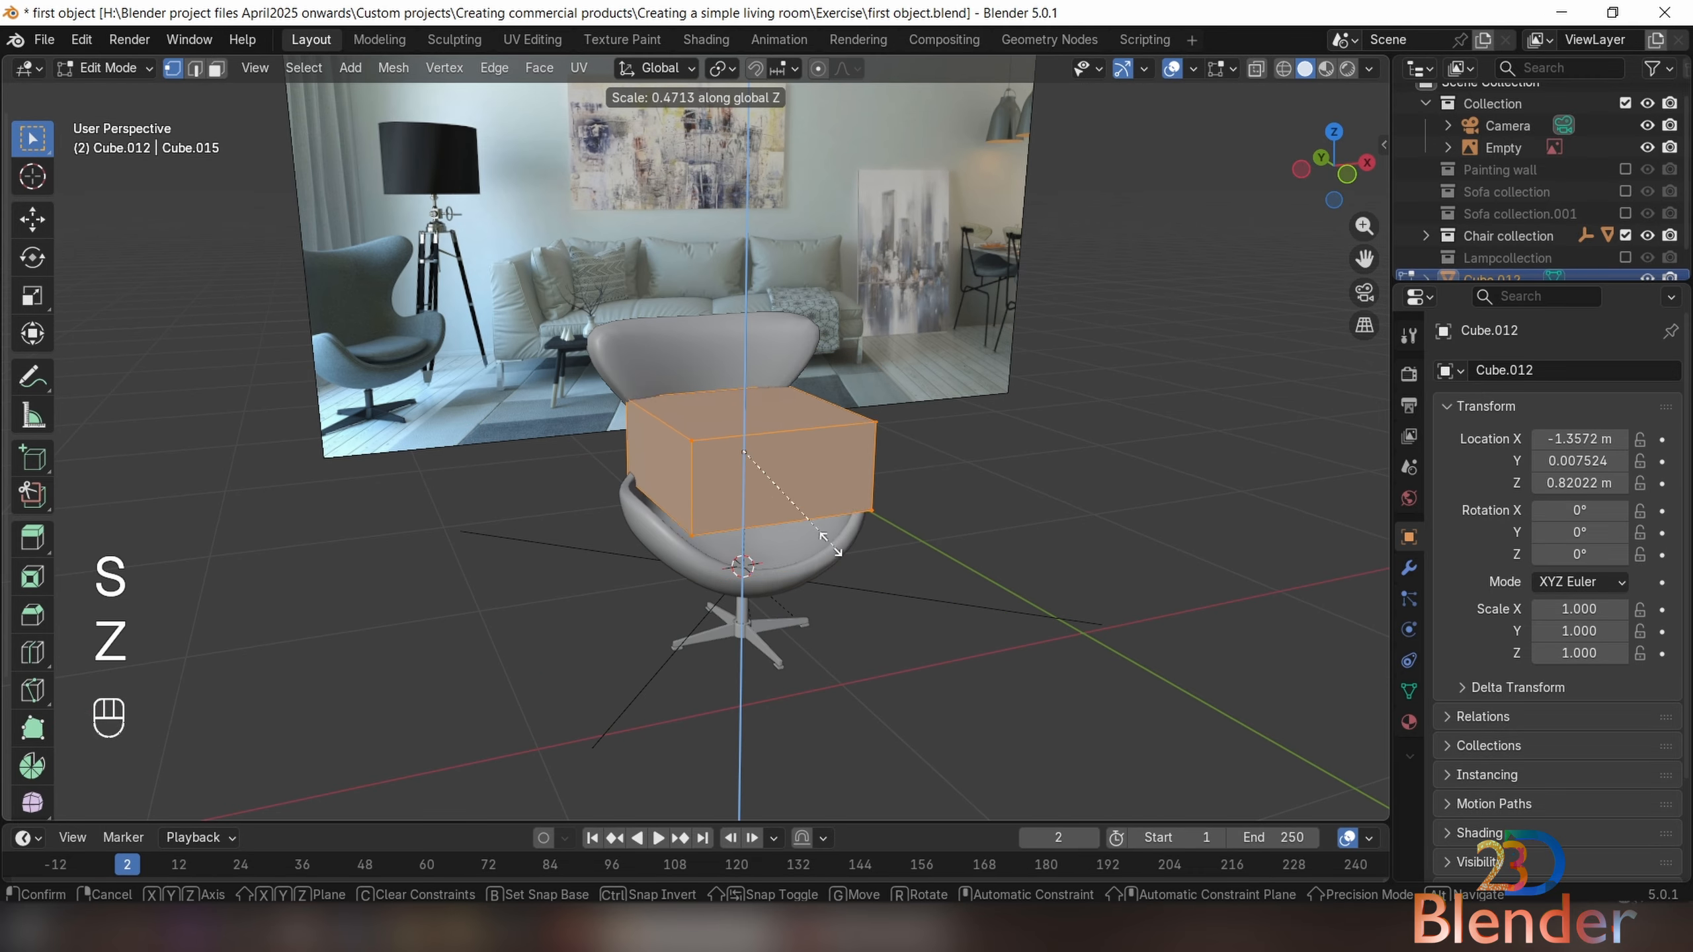
left_click(789, 497)
middle_click_drag(789, 496, 799, 466)
In front view, lower the cushion mesh about 0.182 m along Z and scale its height by about 0.692
key("KP_1")
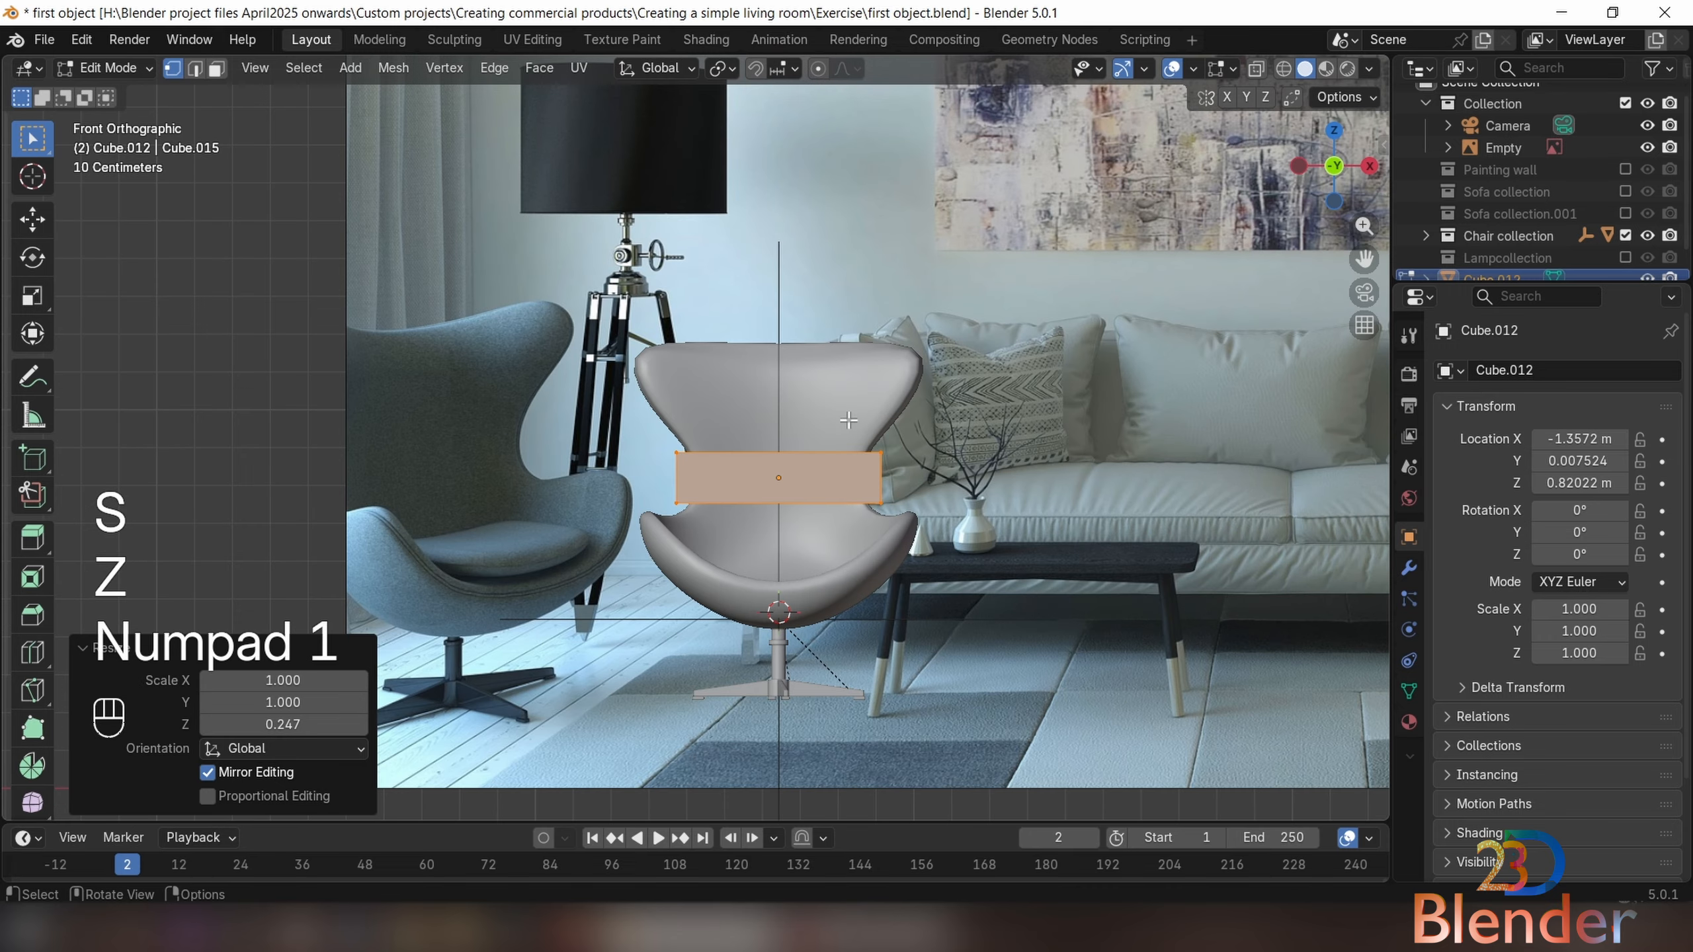
scroll(799, 466, "up", 4)
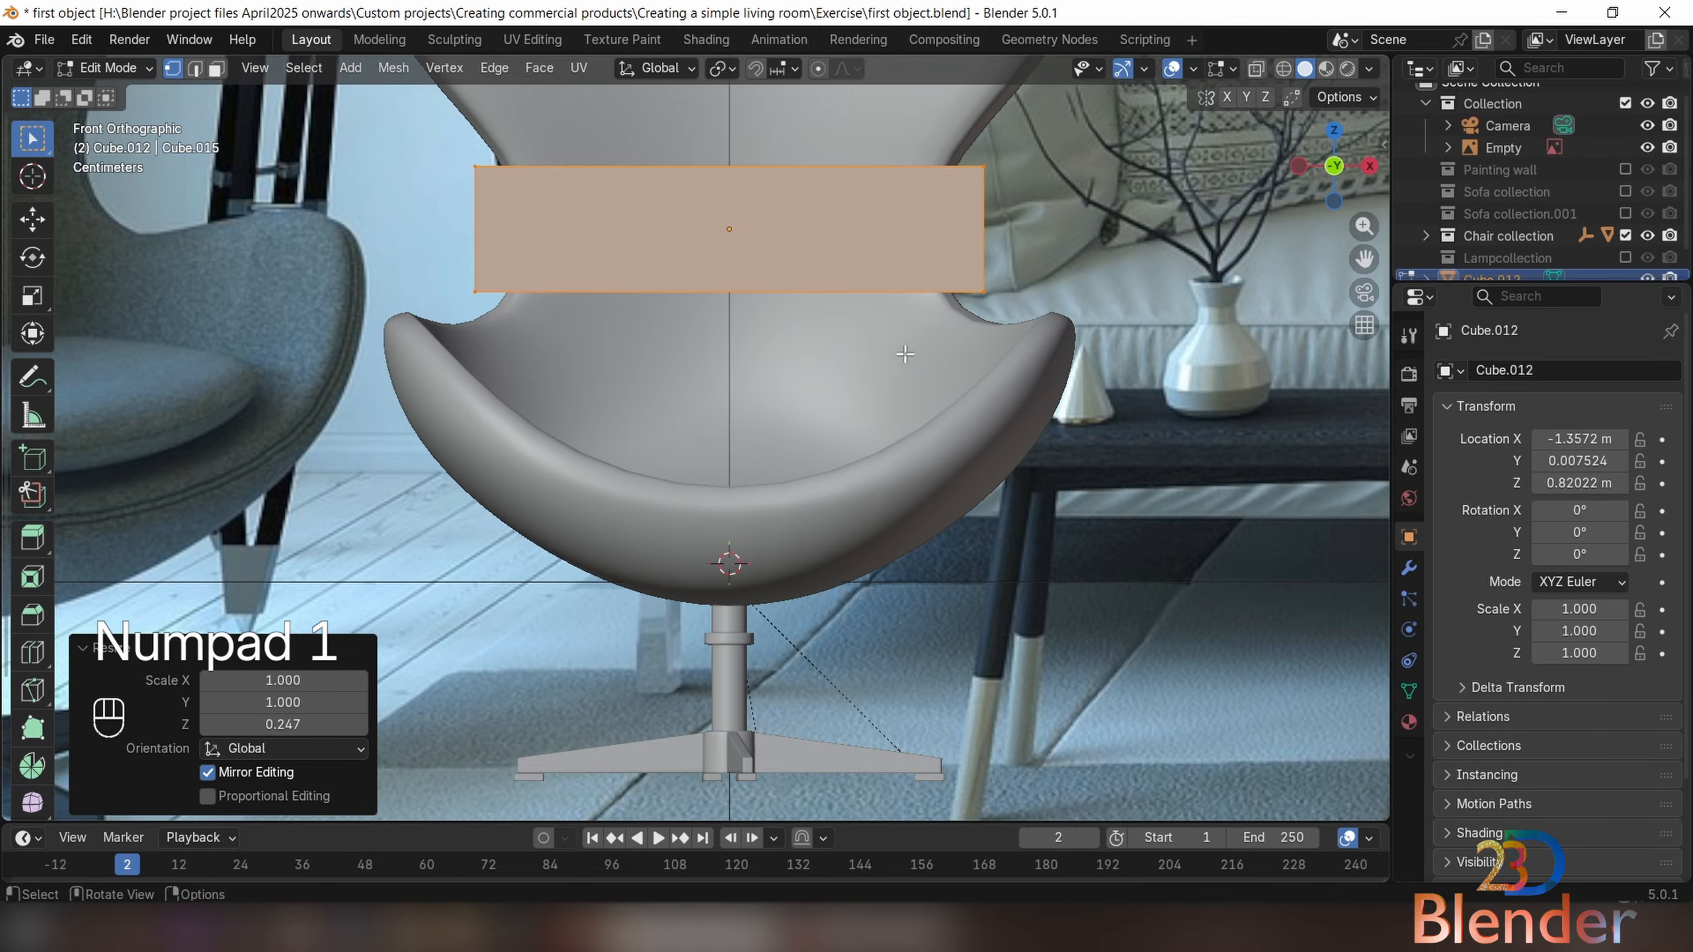
scroll(774, 327, "down", 2)
key("g")
key("z")
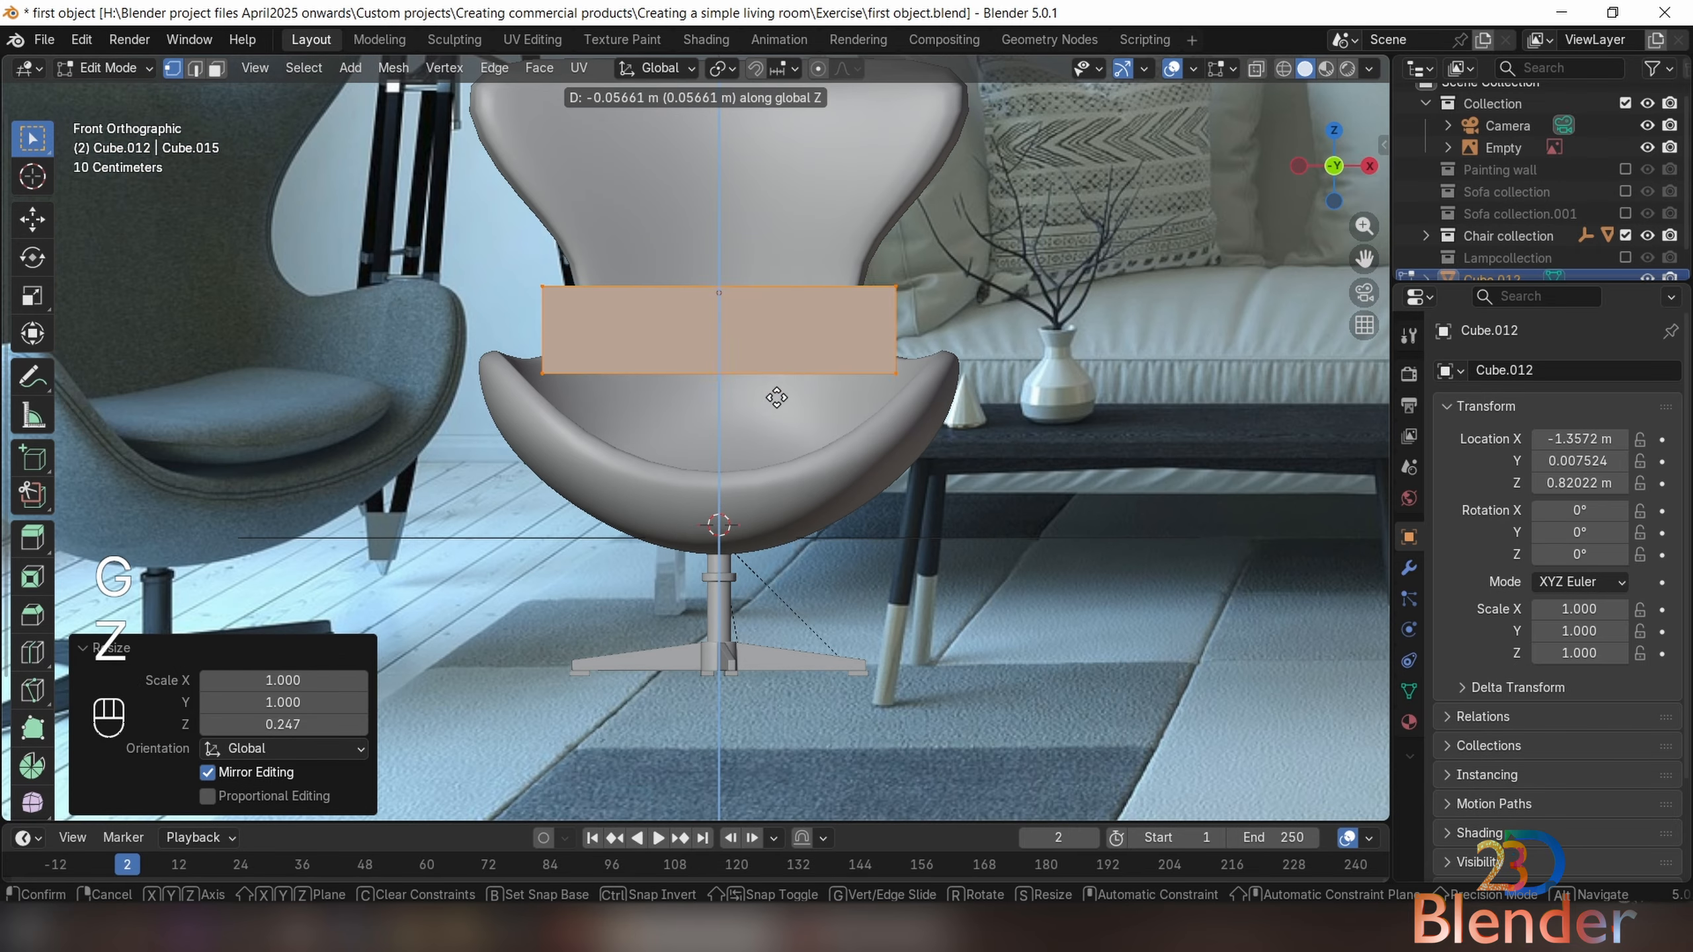
left_click(868, 532)
key("s")
key("z")
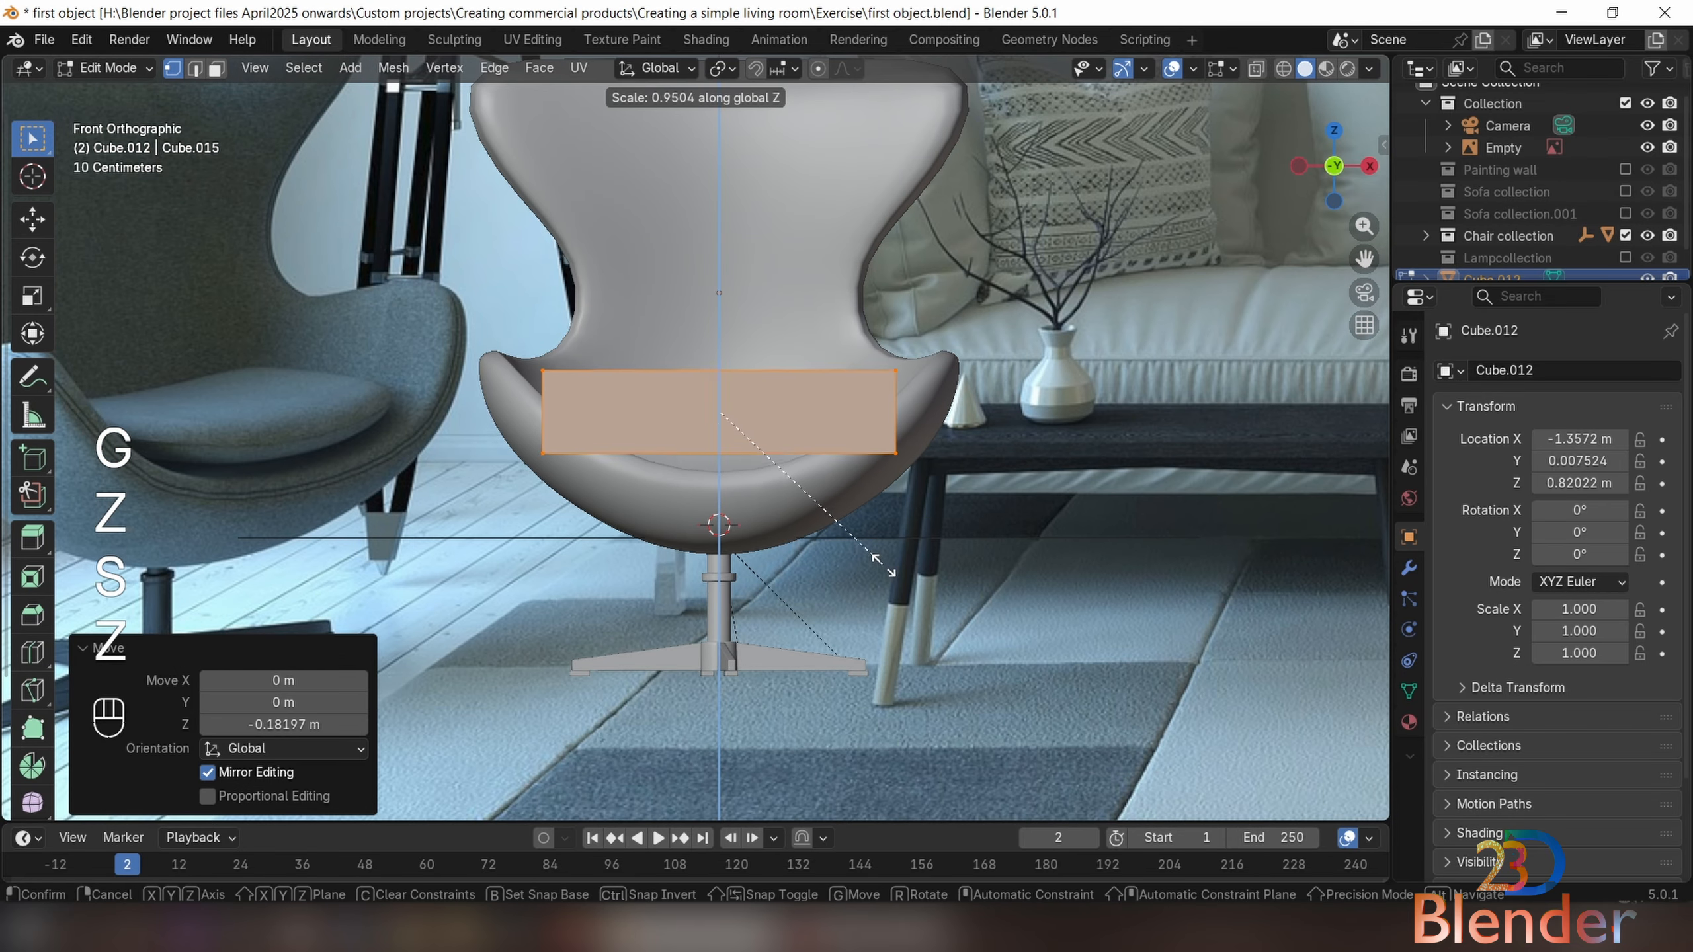
left_click(841, 514)
Add one centred horizontal loop cut around the sides of the cushion block
middle_click_drag(841, 514, 831, 503)
key("ctrl+r")
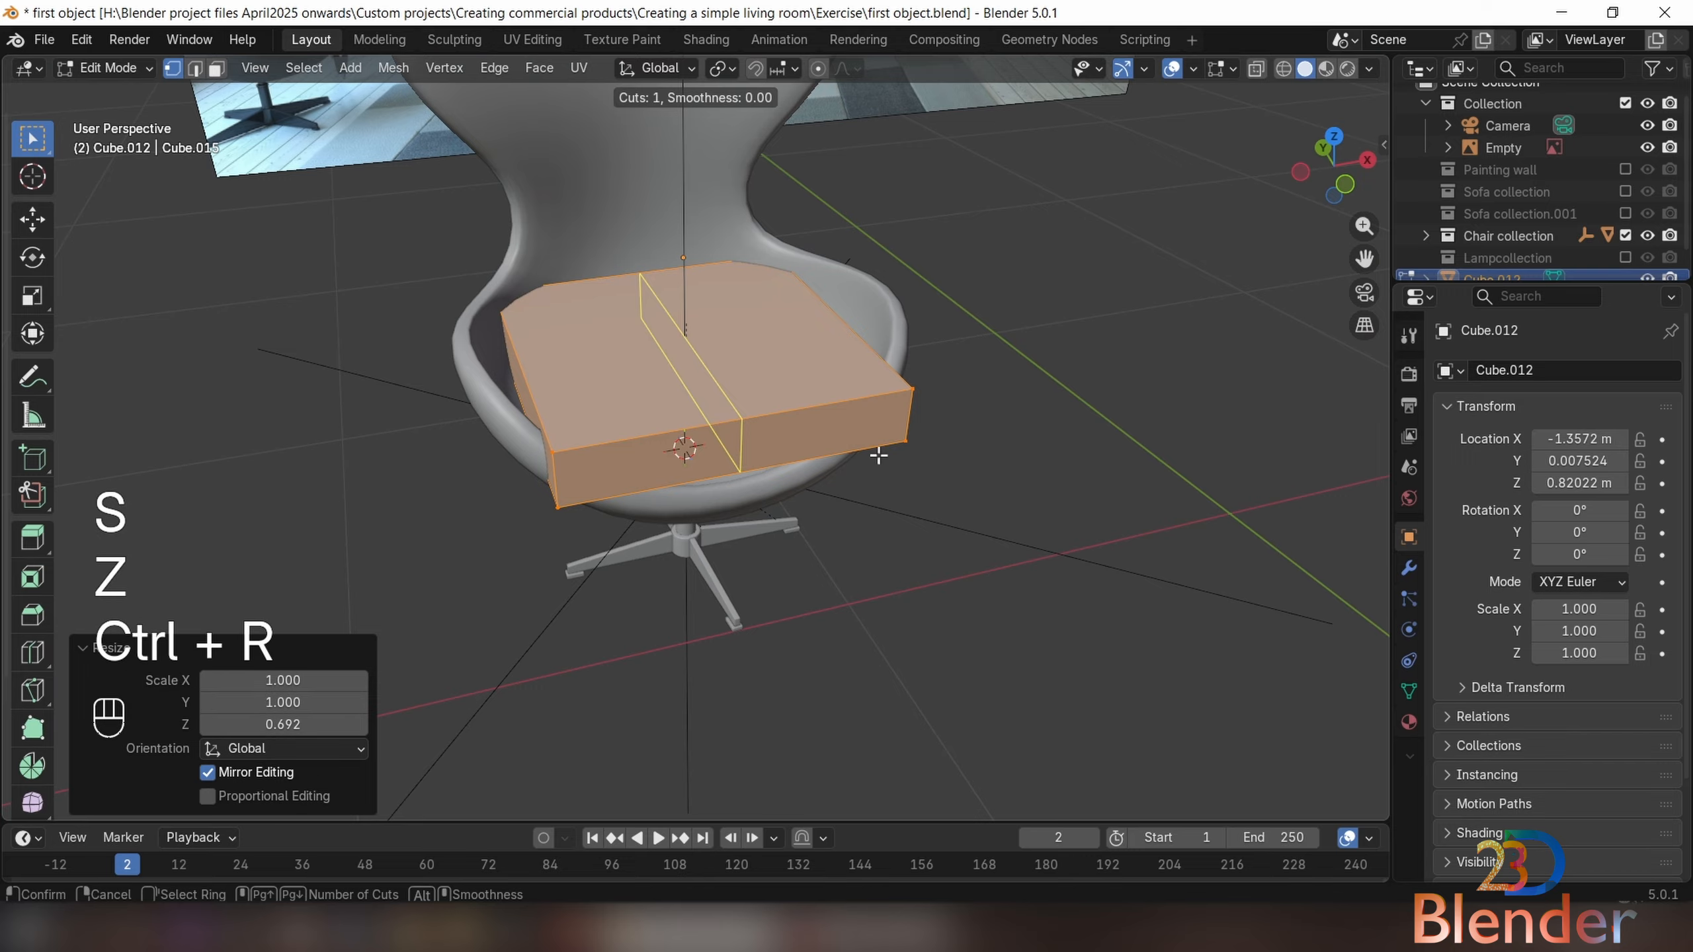
left_click(783, 393)
right_click(783, 393)
Inset the cushion's top face by about 0.06 m
key("3")
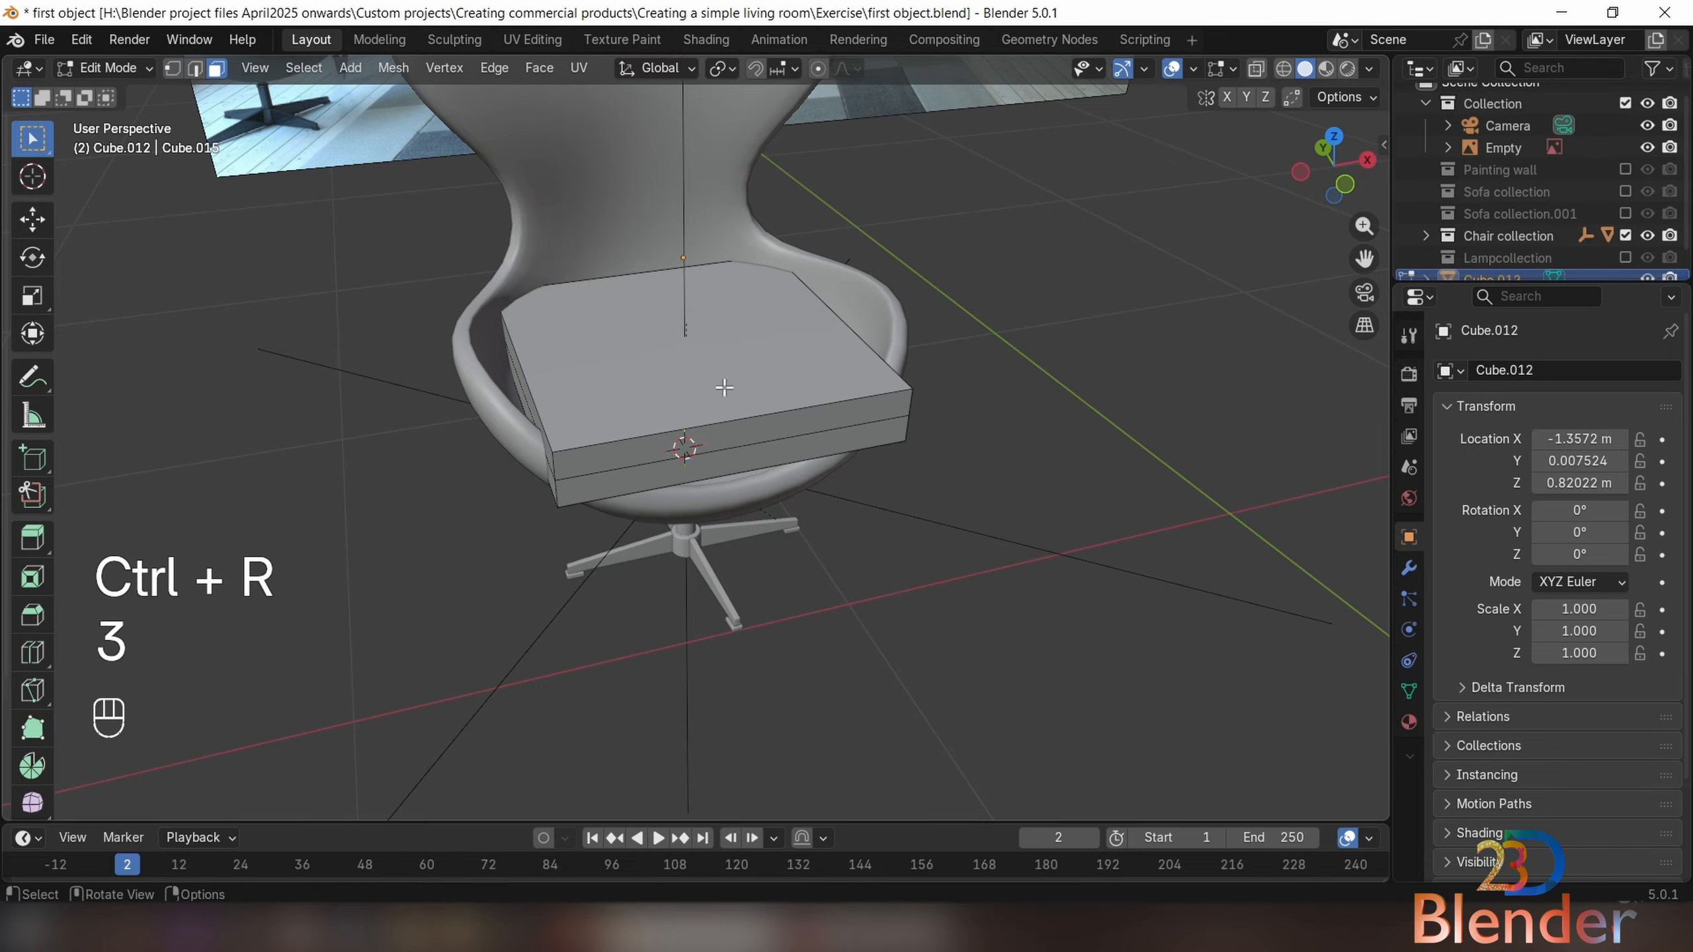
left_click(723, 383)
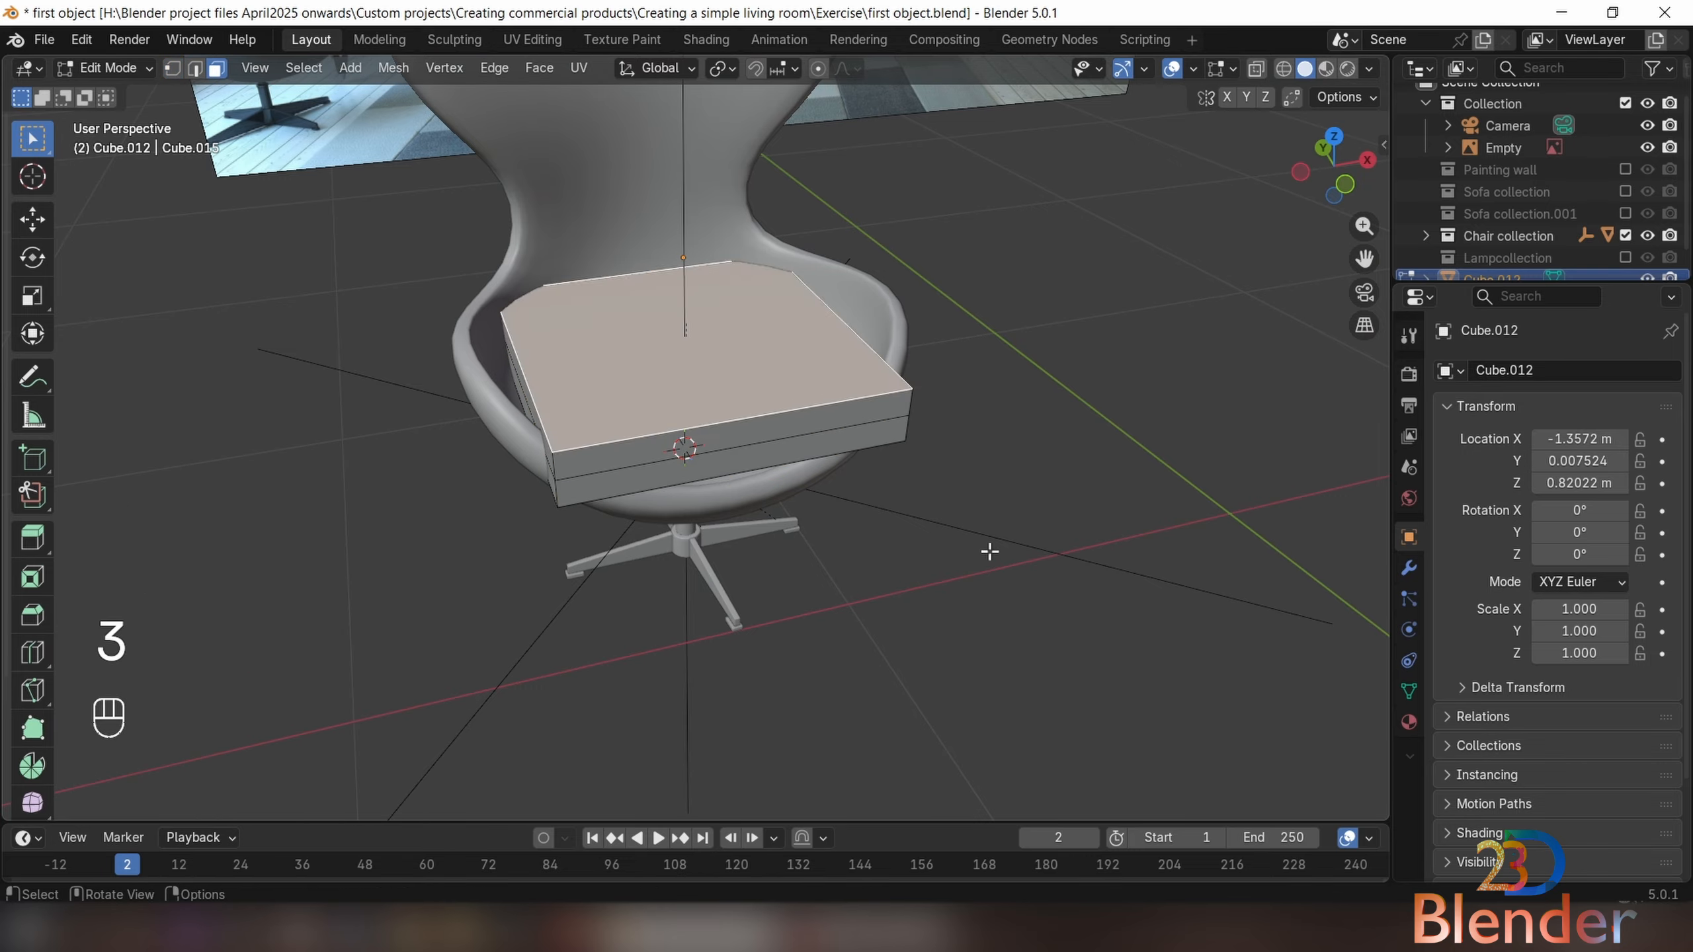
key("i")
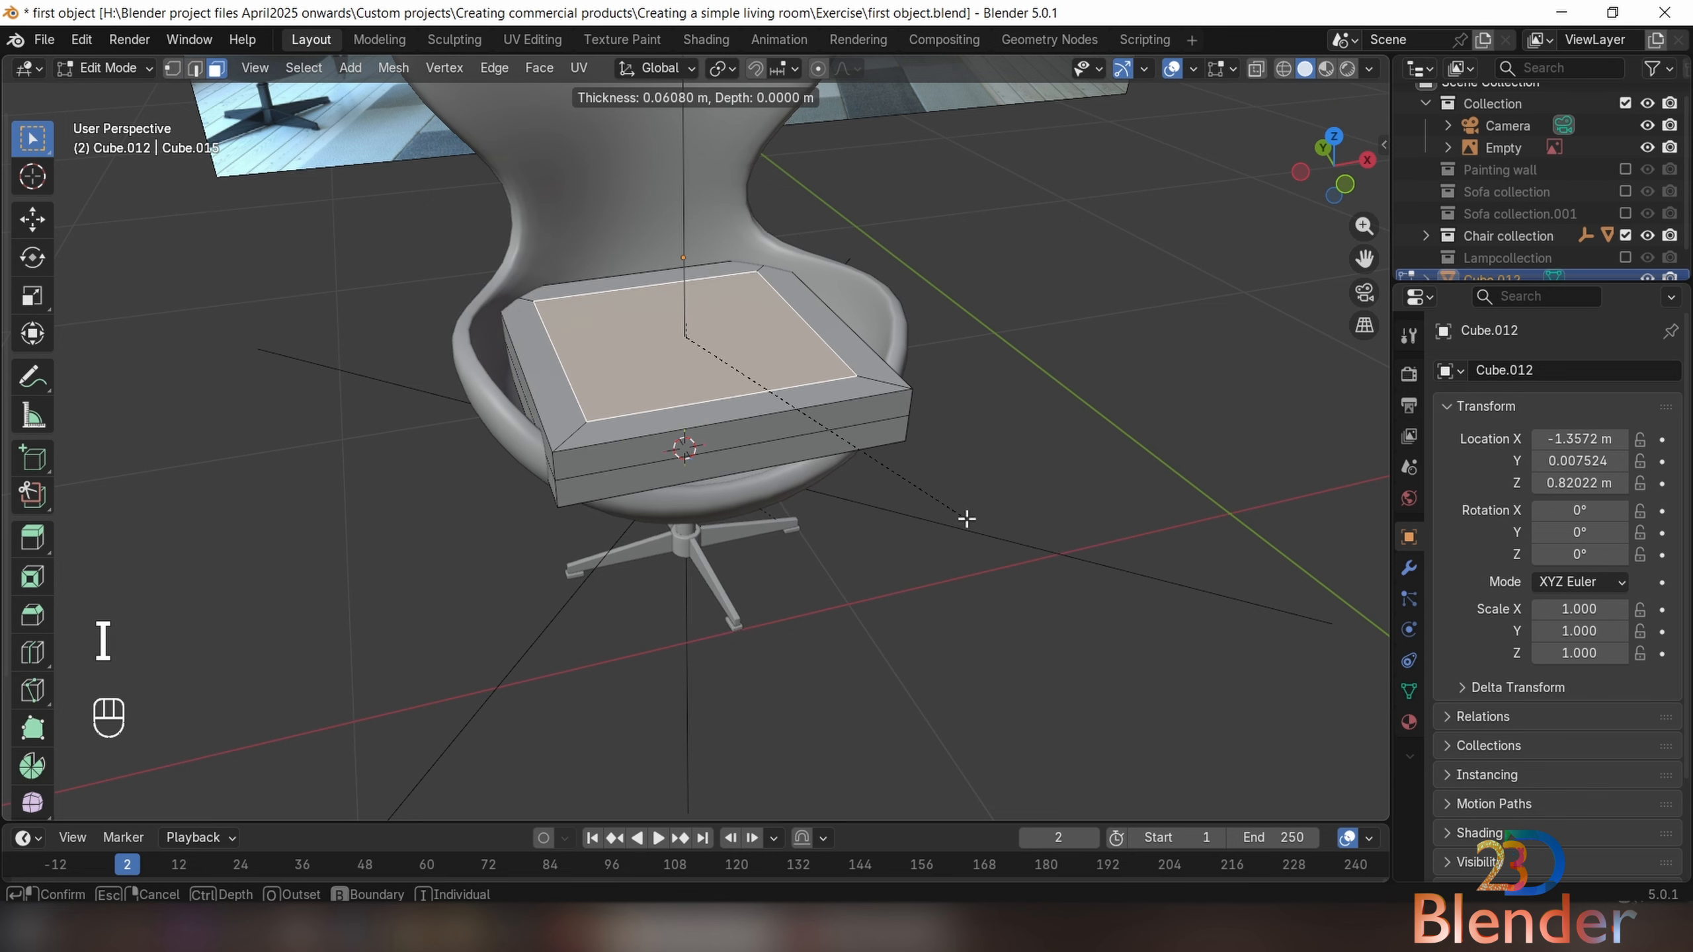
left_click(975, 525)
Select the cushion's upper front edge and slide it down toward the middle loop by a factor of about -0.507
middle_click_drag(974, 525, 897, 406)
left_click(743, 393, "alt")
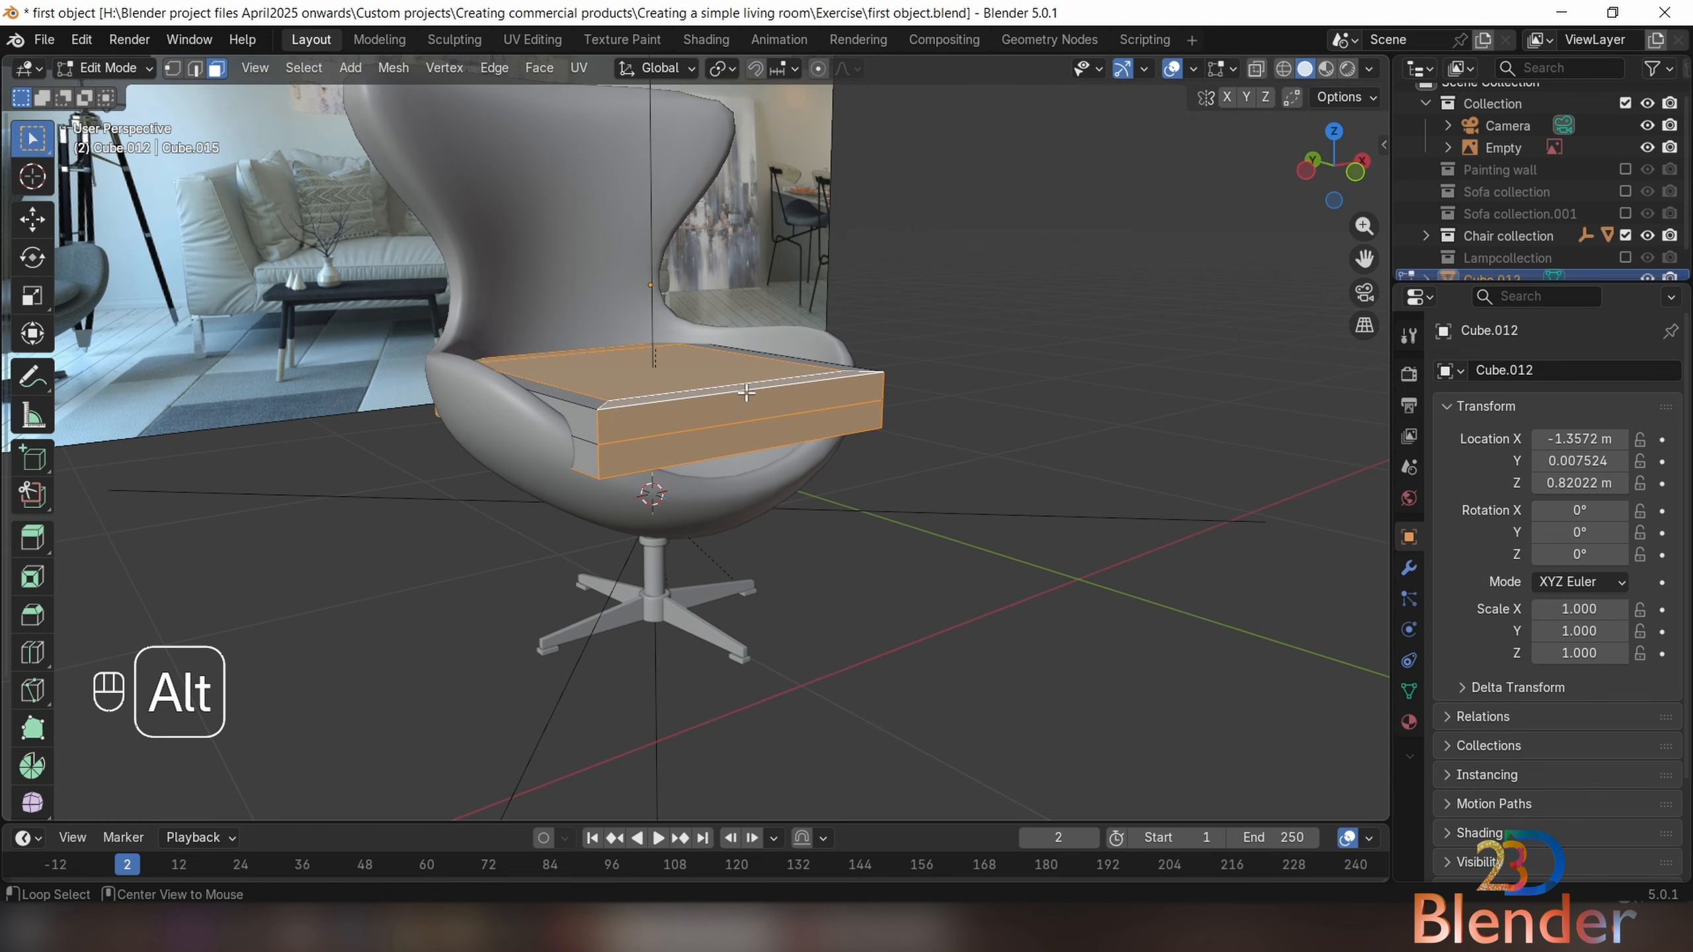
key("2")
left_click(744, 393)
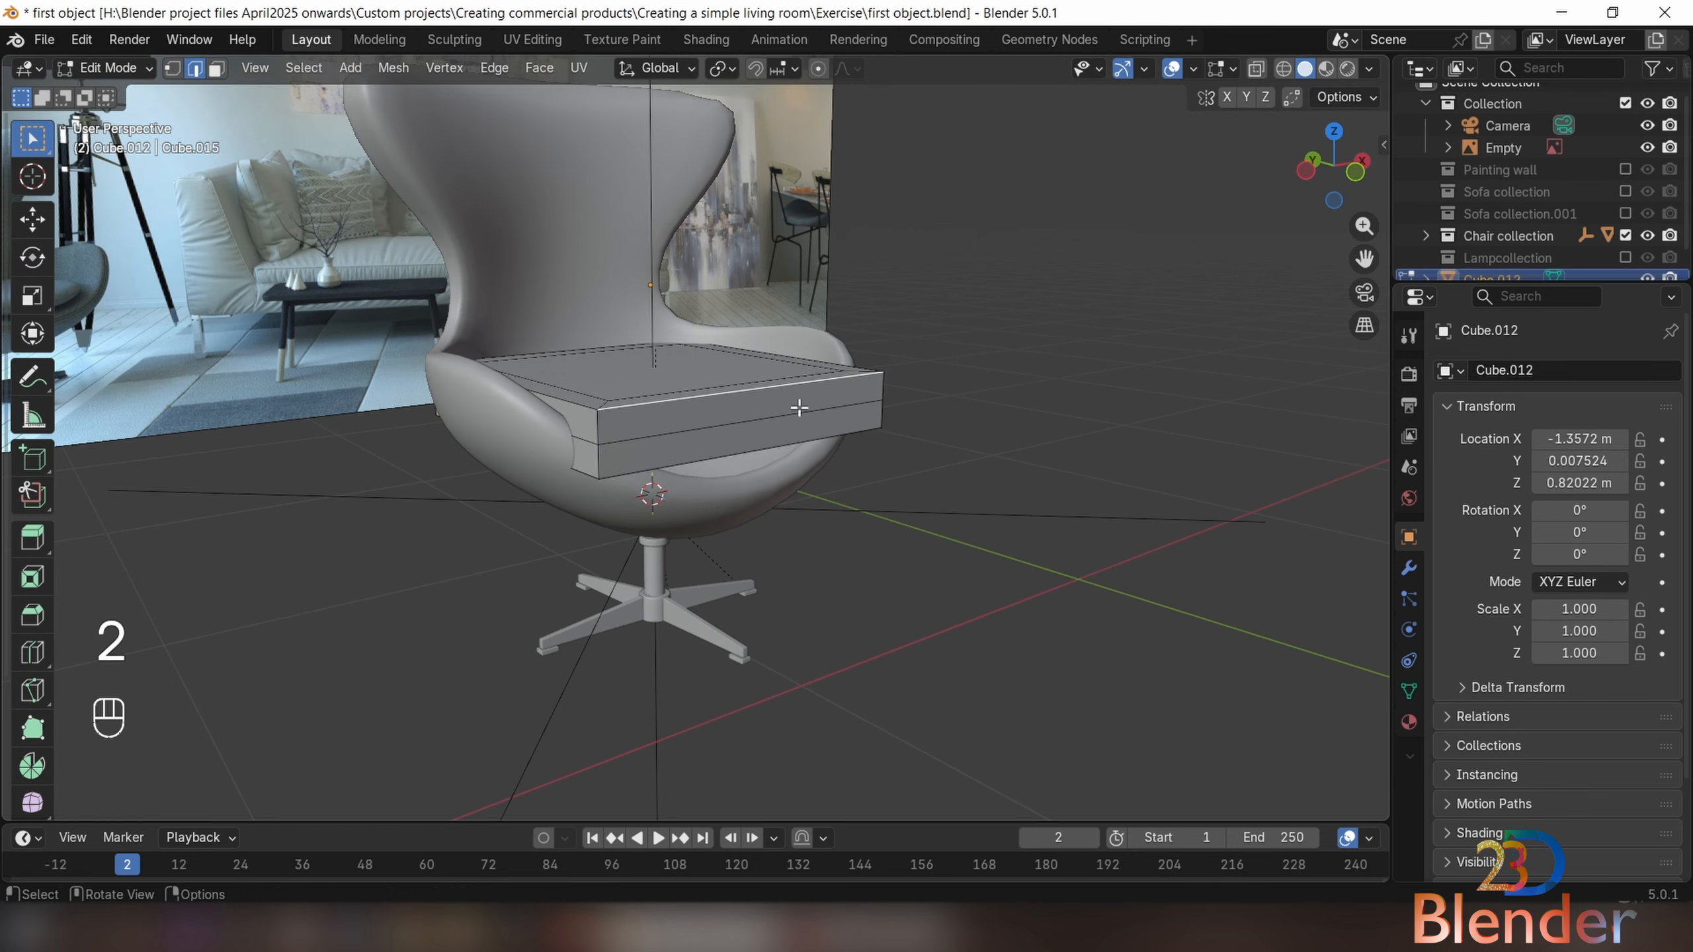
key("g")
key("g")
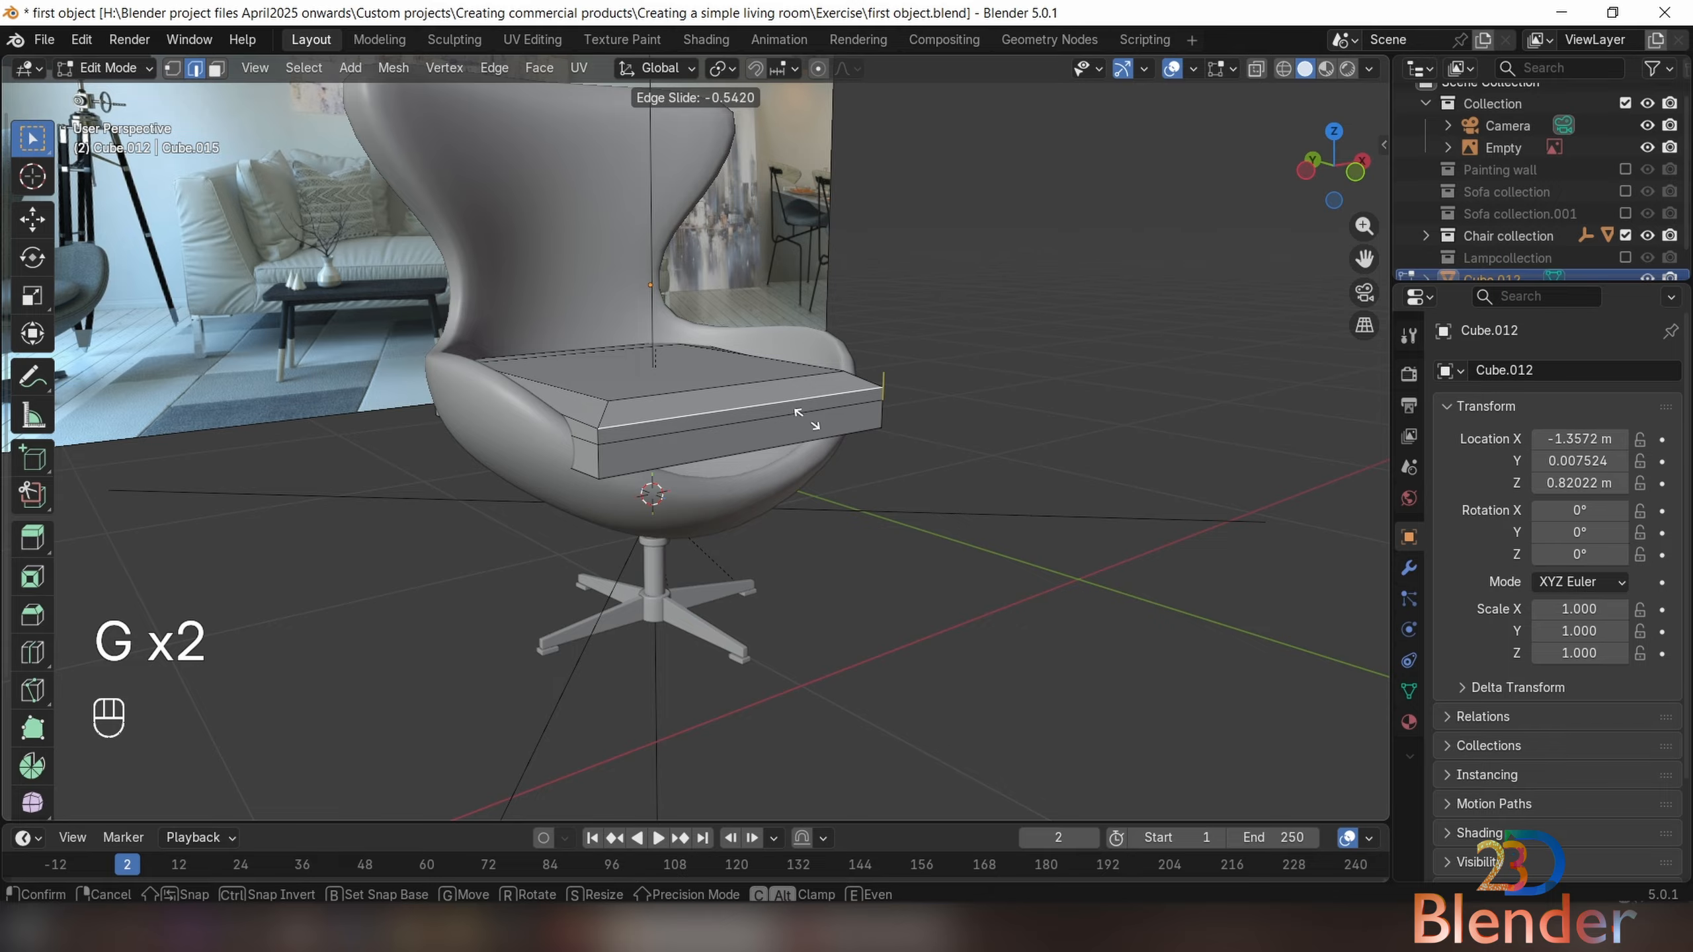
left_click(803, 419)
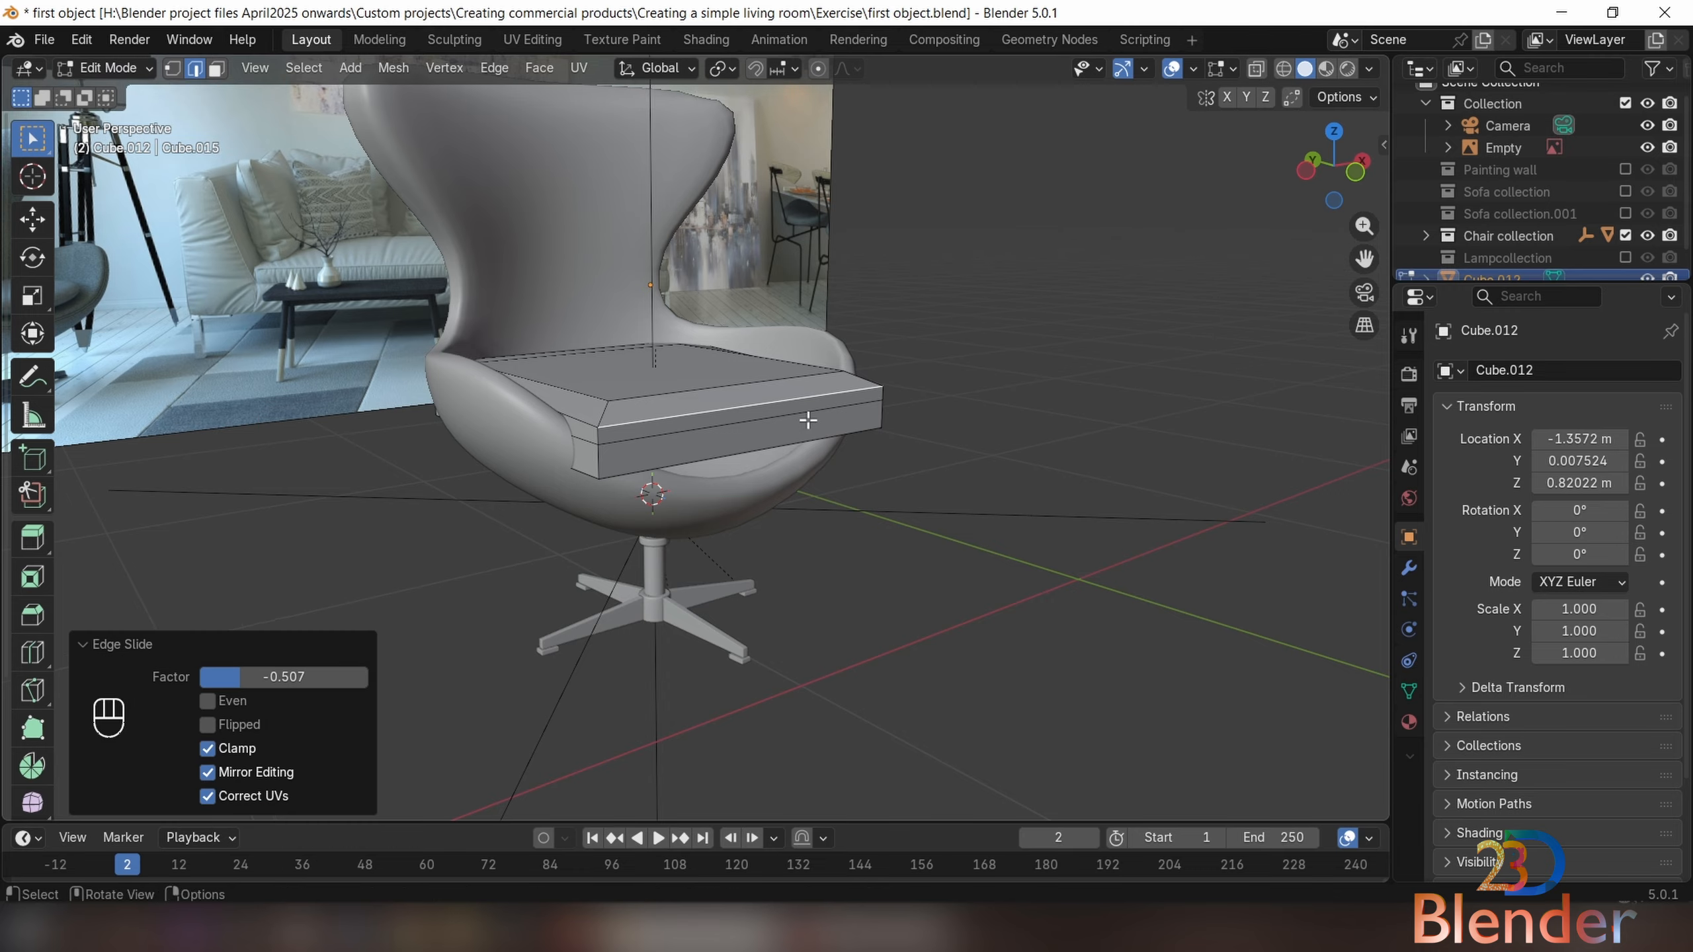
middle_click_drag(803, 418, 946, 479)
Scale the whole cushion mesh by about 0.682 along Y and about 0.867 along X to fit inside the shell
key("Tab")
key("Tab")
key("a")
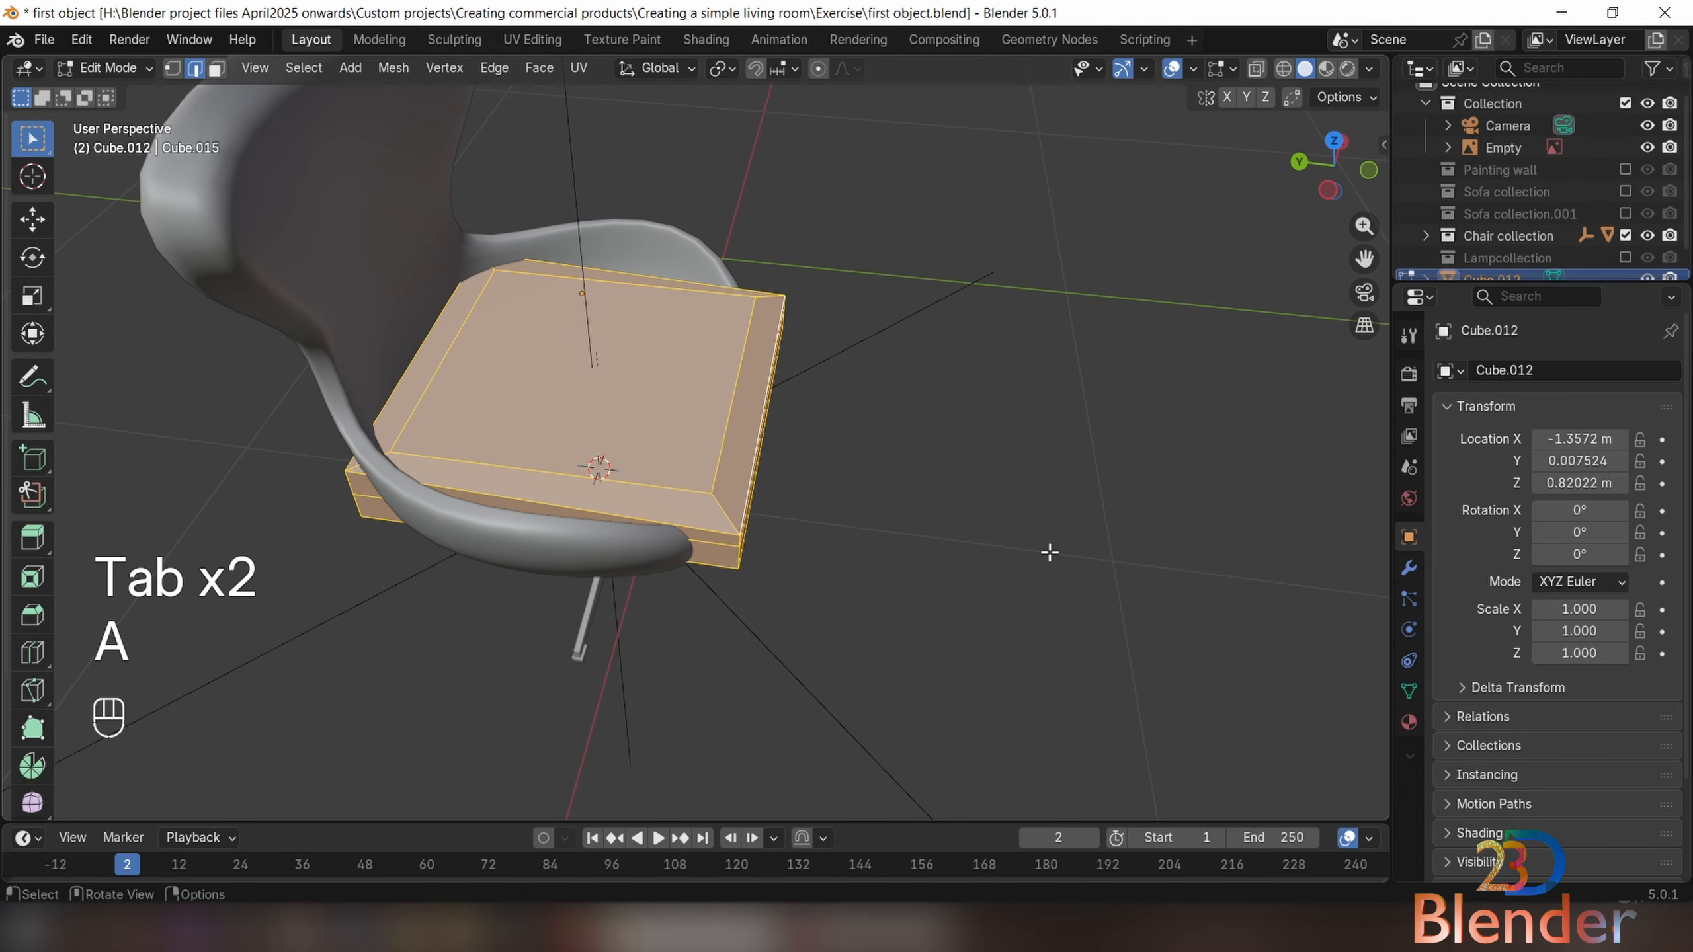
key("s")
key("h")
key("y")
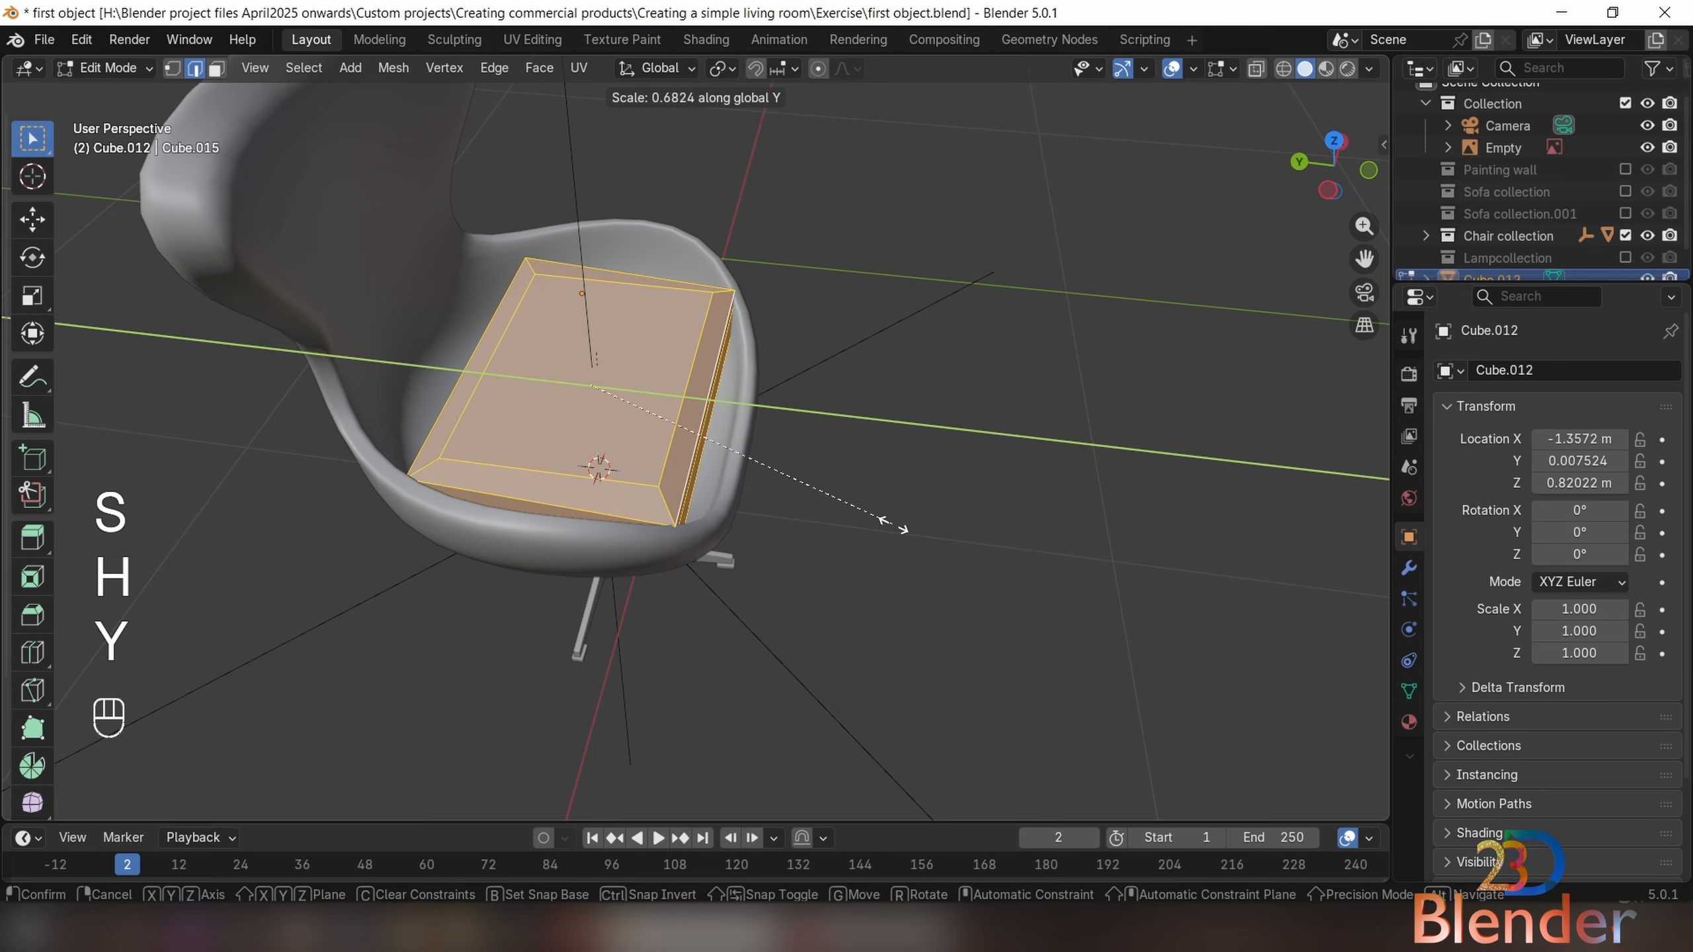
left_click(893, 524)
middle_click_drag(893, 524, 853, 504)
key("s")
key("x")
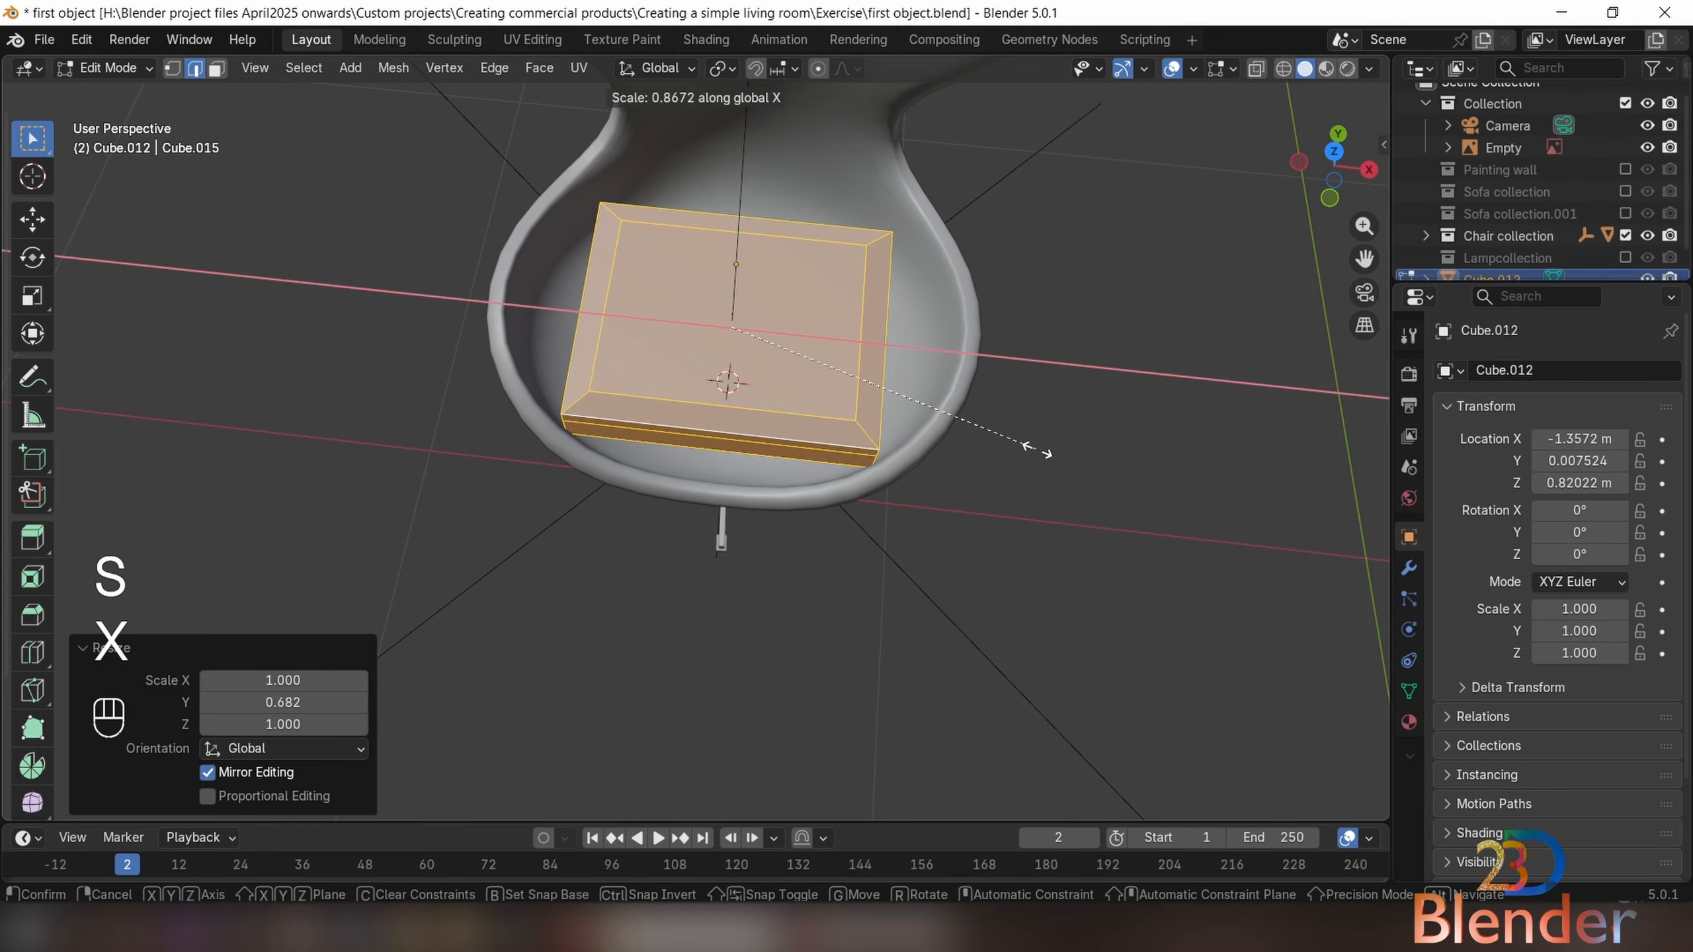
left_click(1036, 450)
In Object Mode, lower the cushion into the shell along Z to a height of about 0.765 m
middle_click_drag(1036, 449, 914, 491)
key("Tab")
key("g")
key("z")
left_click(852, 494)
Narrow the cushion mesh slightly along X in Edit Mode, leaving the cushion selected in Object Mode
key("Tab")
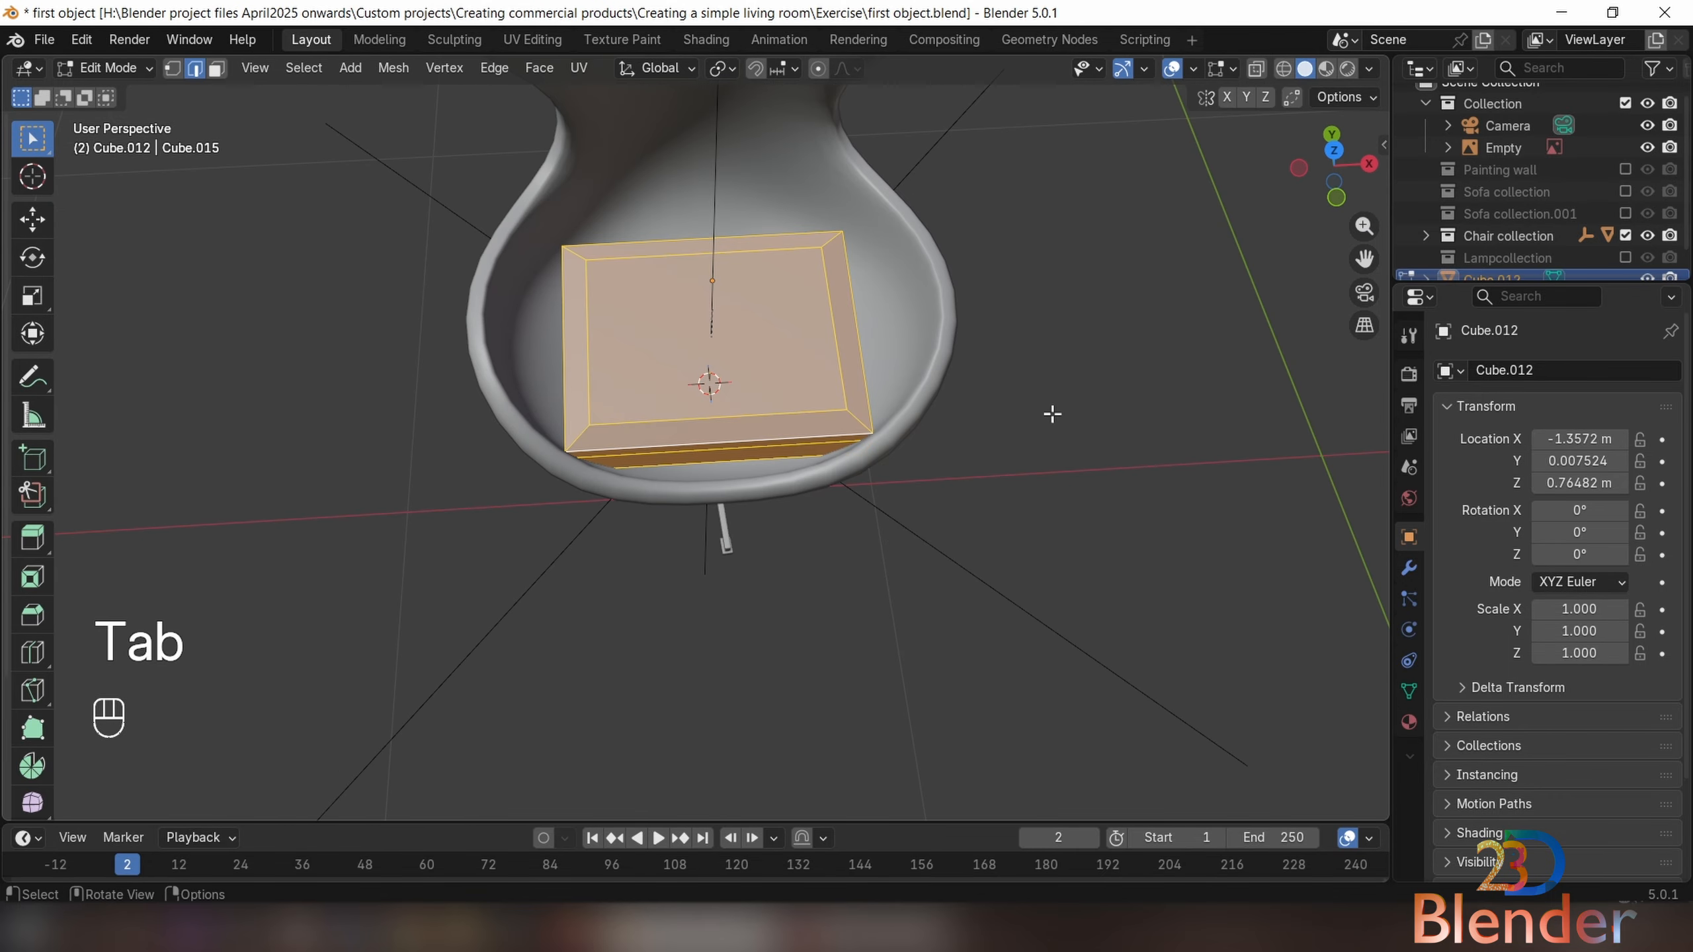
key("s")
key("x")
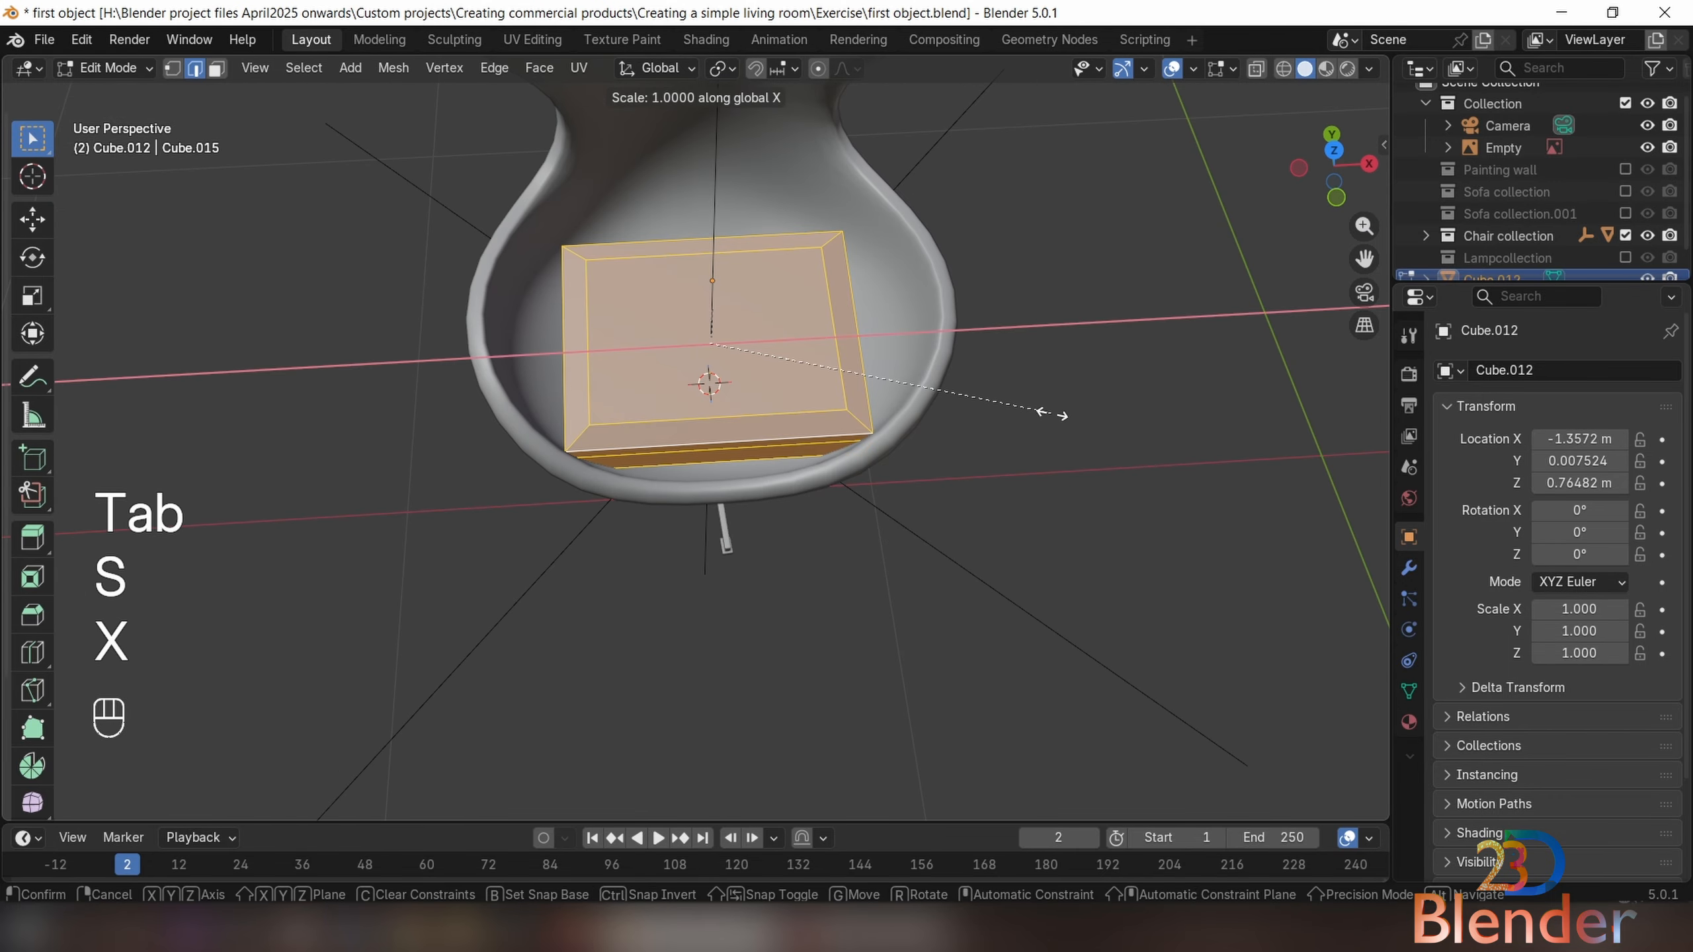
left_click(1030, 410)
key("Tab")
middle_click_drag(1090, 458, 1026, 552)
left_click(1026, 553)
middle_click_drag(1015, 637, 1383, 536)
left_click(810, 473)
Isolate the cushion in local view and add six evenly spaced loop cuts running from front to back
key("Tab")
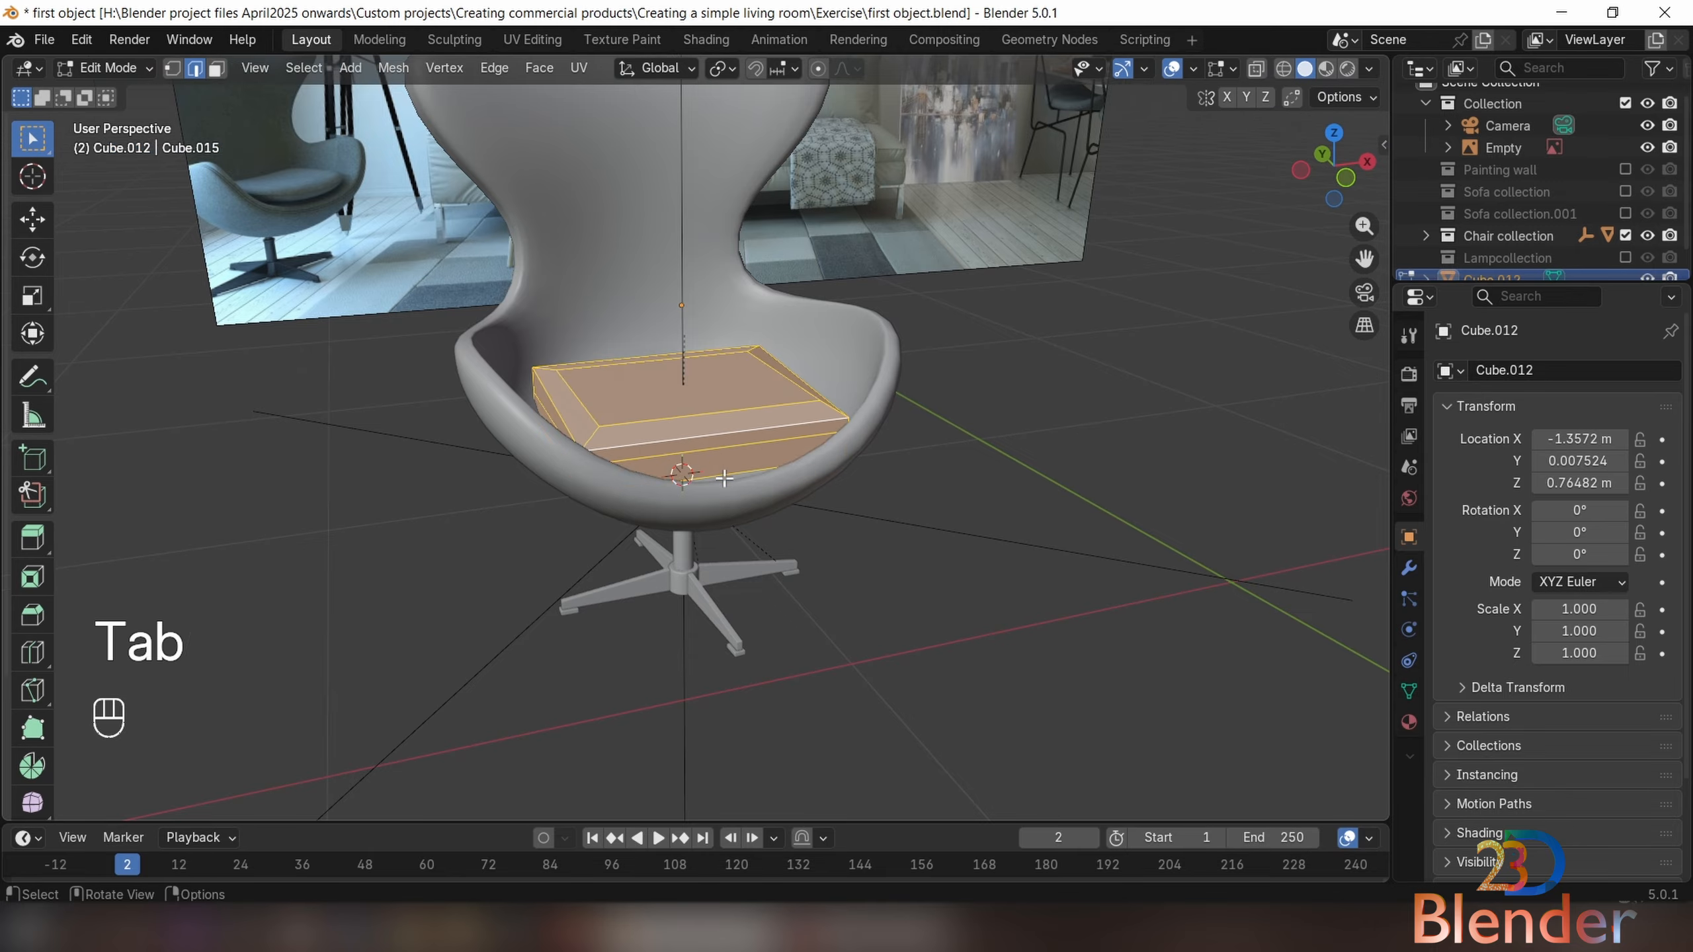
scroll(722, 480, "up", 2)
middle_click_drag(706, 510, 704, 447, "shift")
middle_click_drag(705, 447, 701, 510)
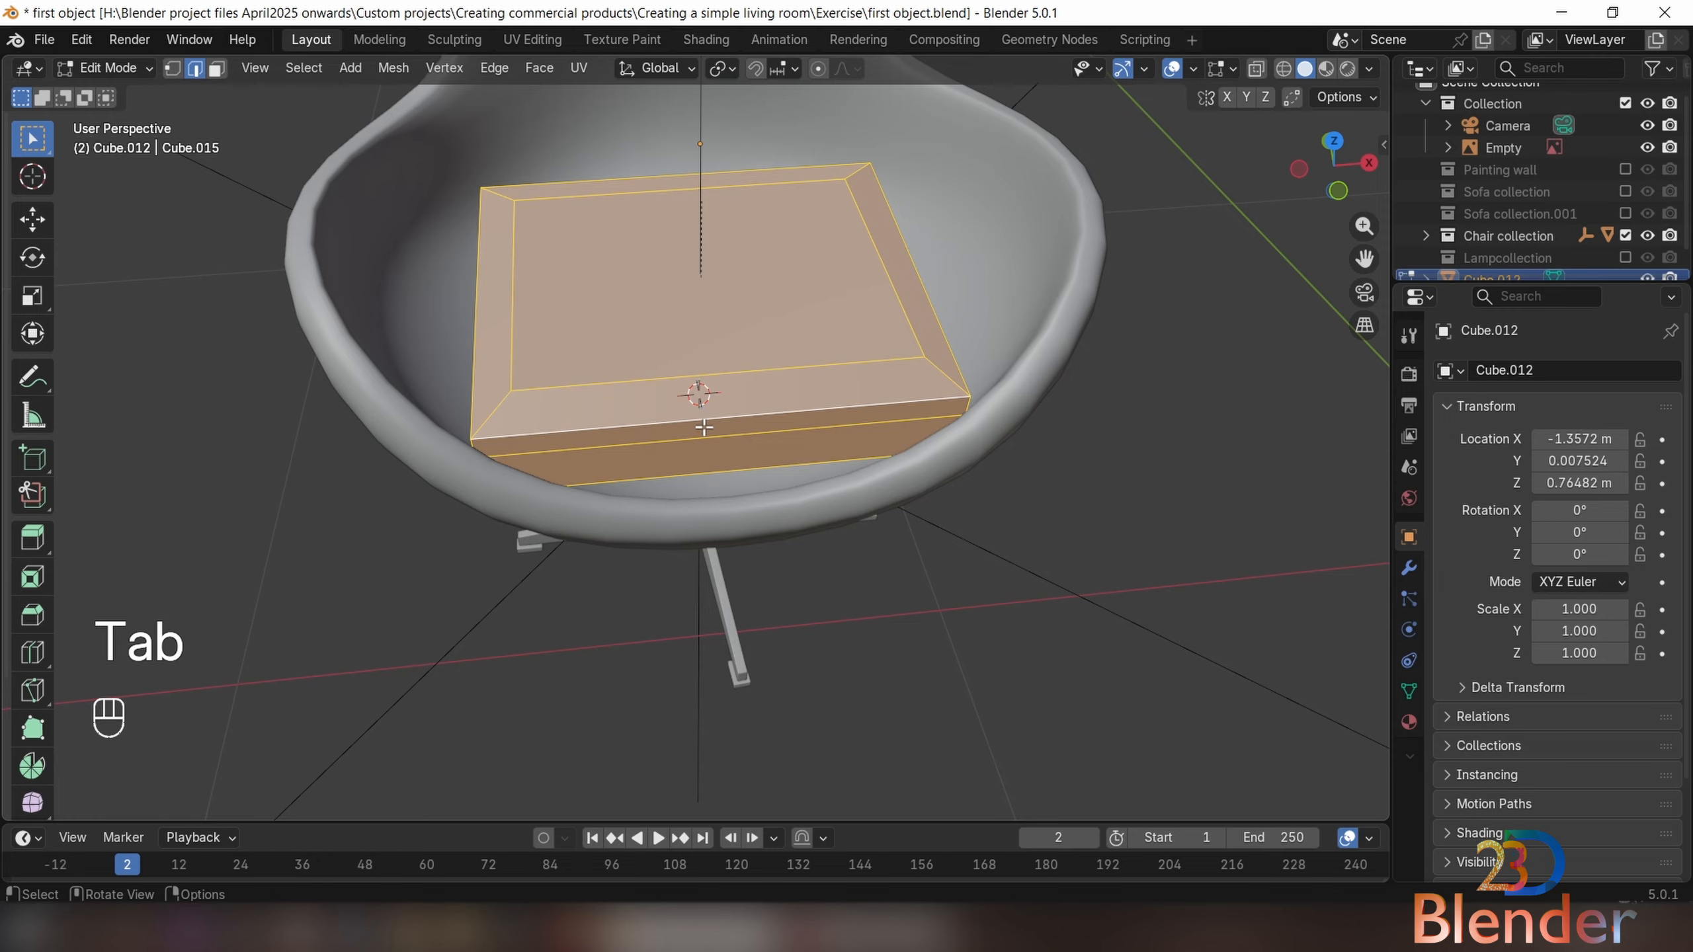
key("slash")
middle_click_drag(883, 355, 710, 480)
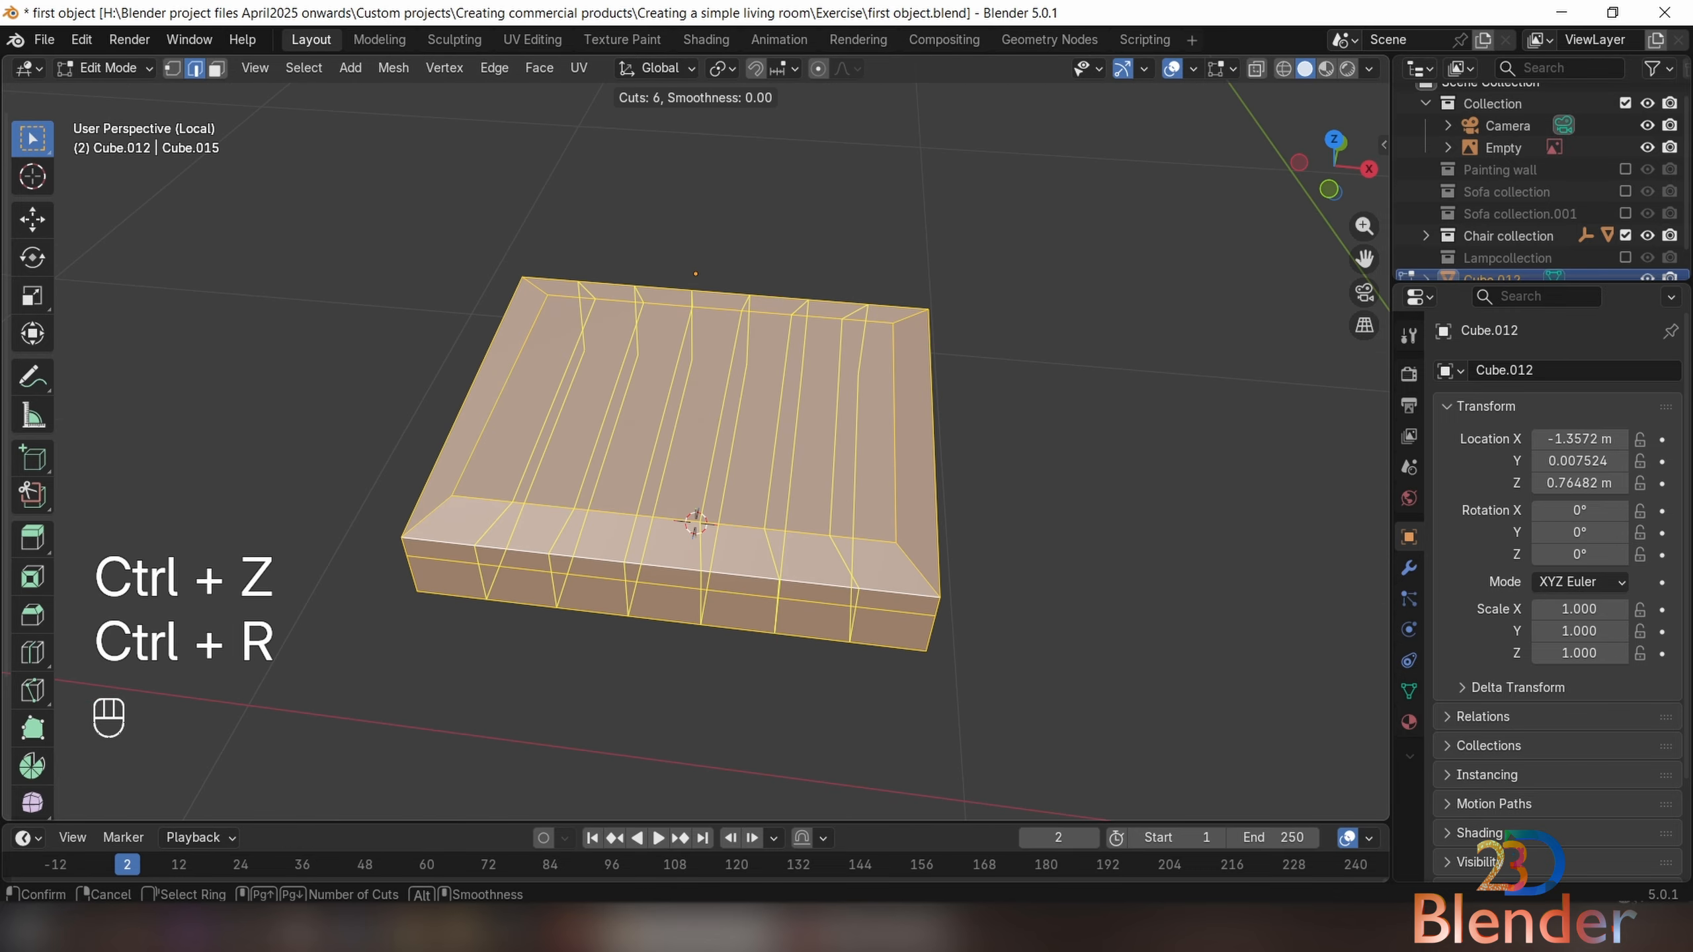
left_click(552, 499)
right_click(552, 498)
Add several evenly spaced loop cuts across the cushion from side to side and exit local view
middle_click_drag(552, 498, 660, 573)
key("ctrl+r")
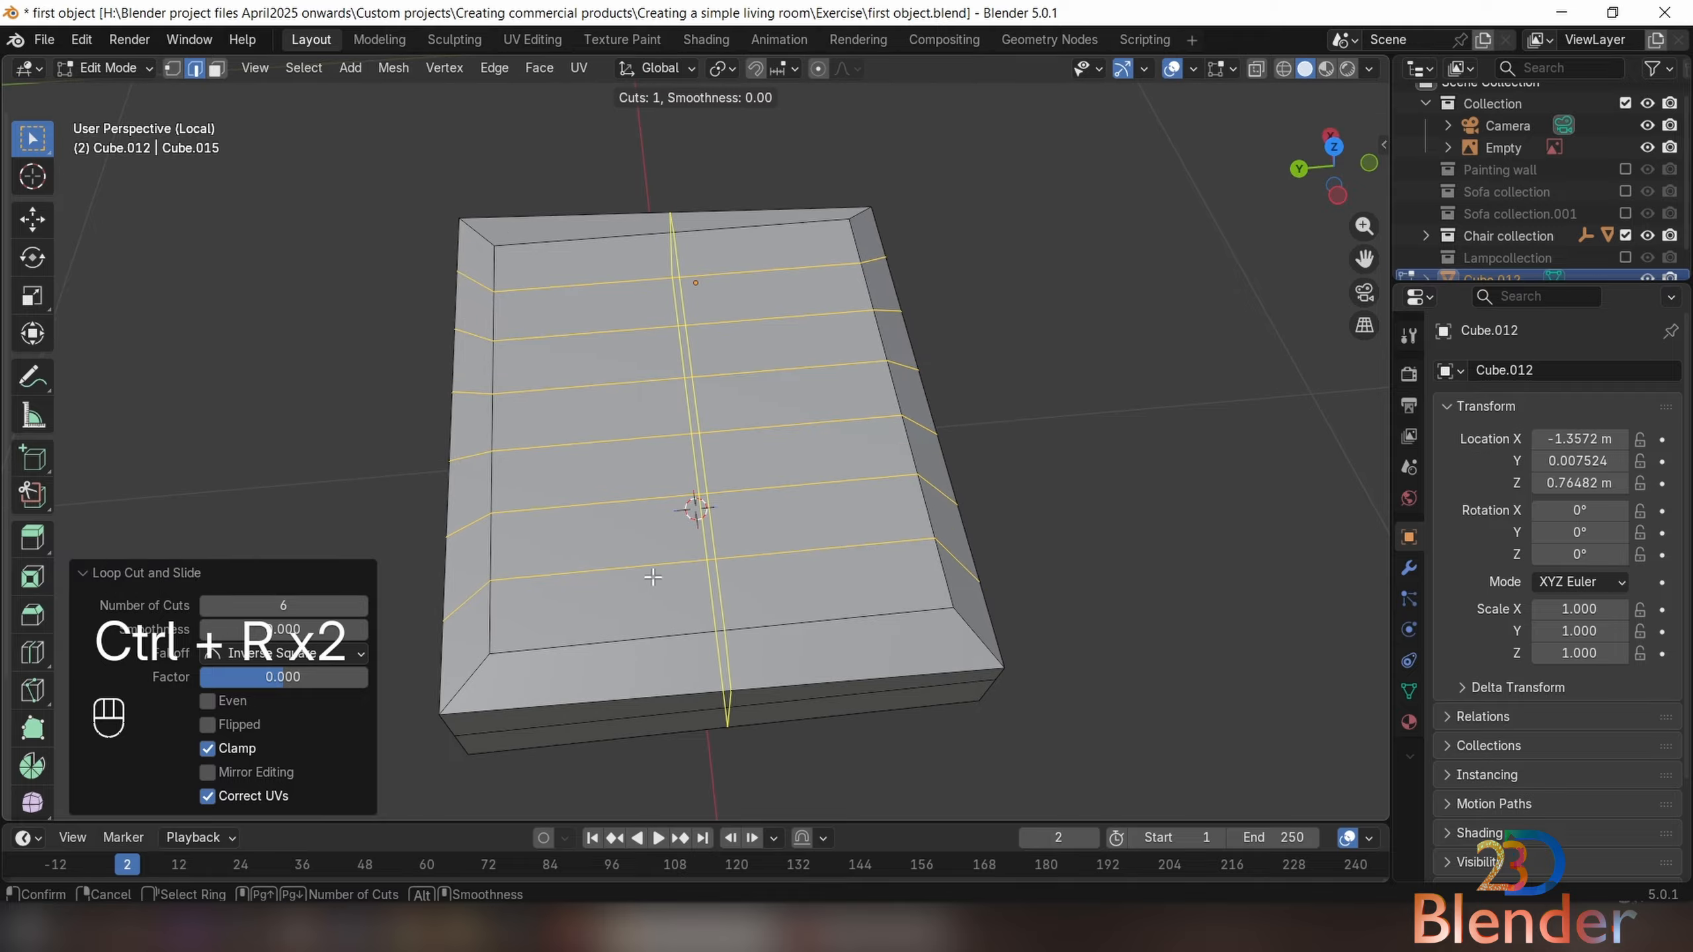
scroll(656, 574, "up", 4)
left_click(652, 576)
right_click(652, 577)
middle_click_drag(1085, 491, 982, 489)
key("slash")
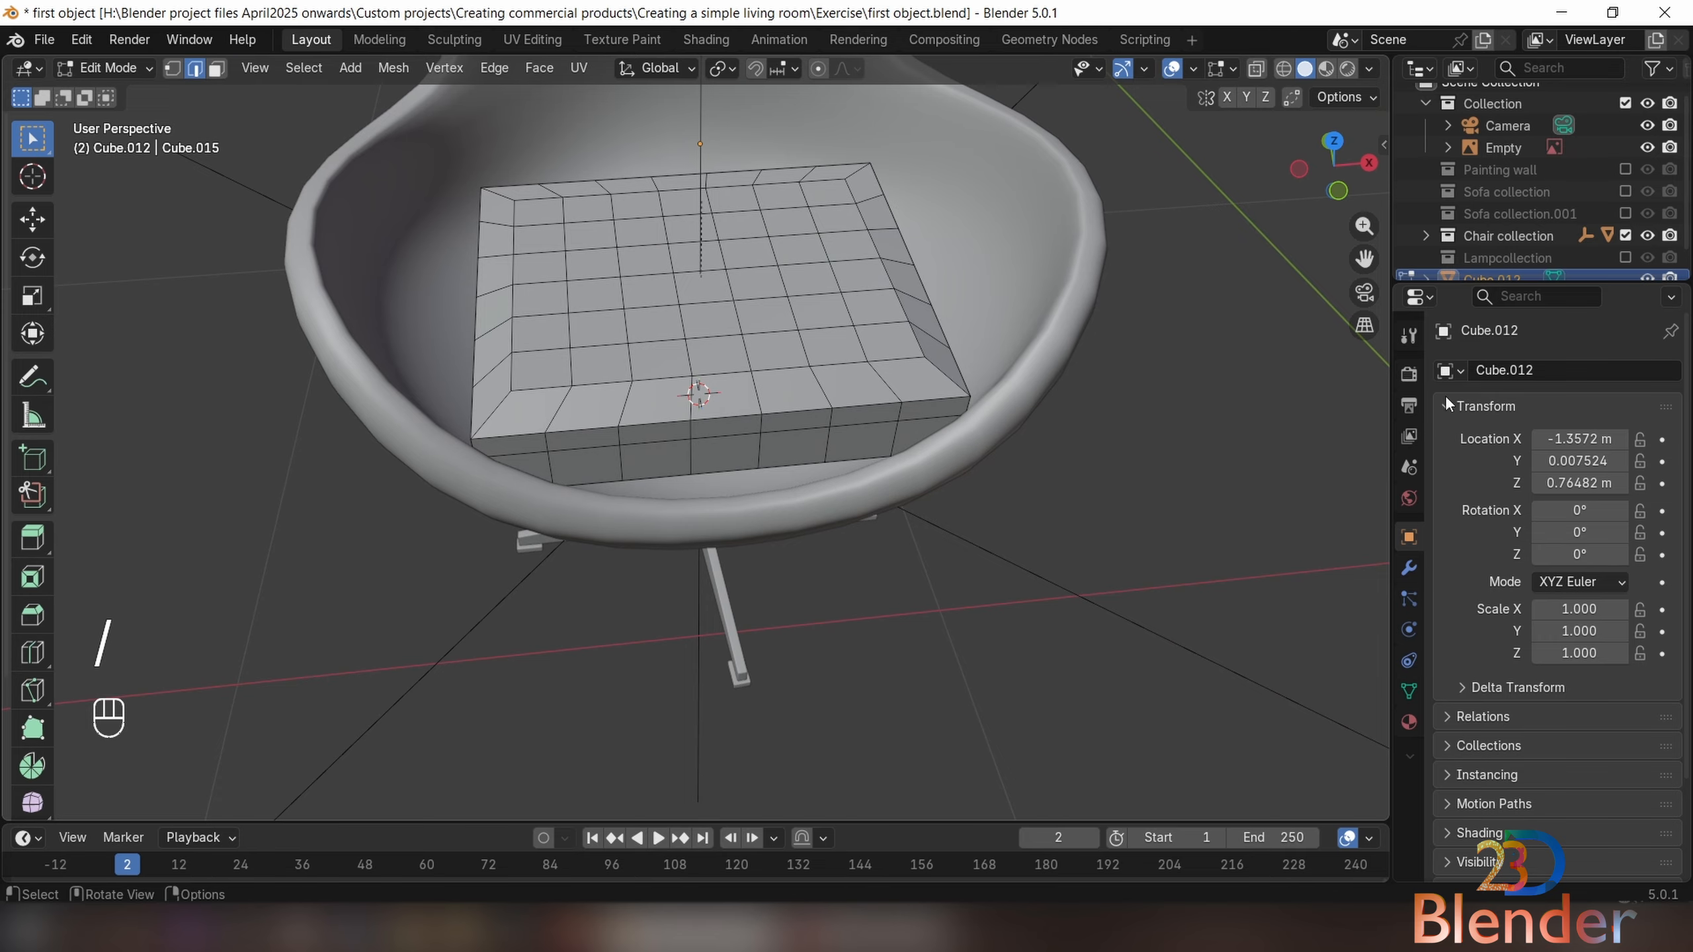
Shade the cushion smooth and give it a Subdivision Surface modifier with viewport level 2
key("Tab")
right_click(718, 327)
left_click(718, 325)
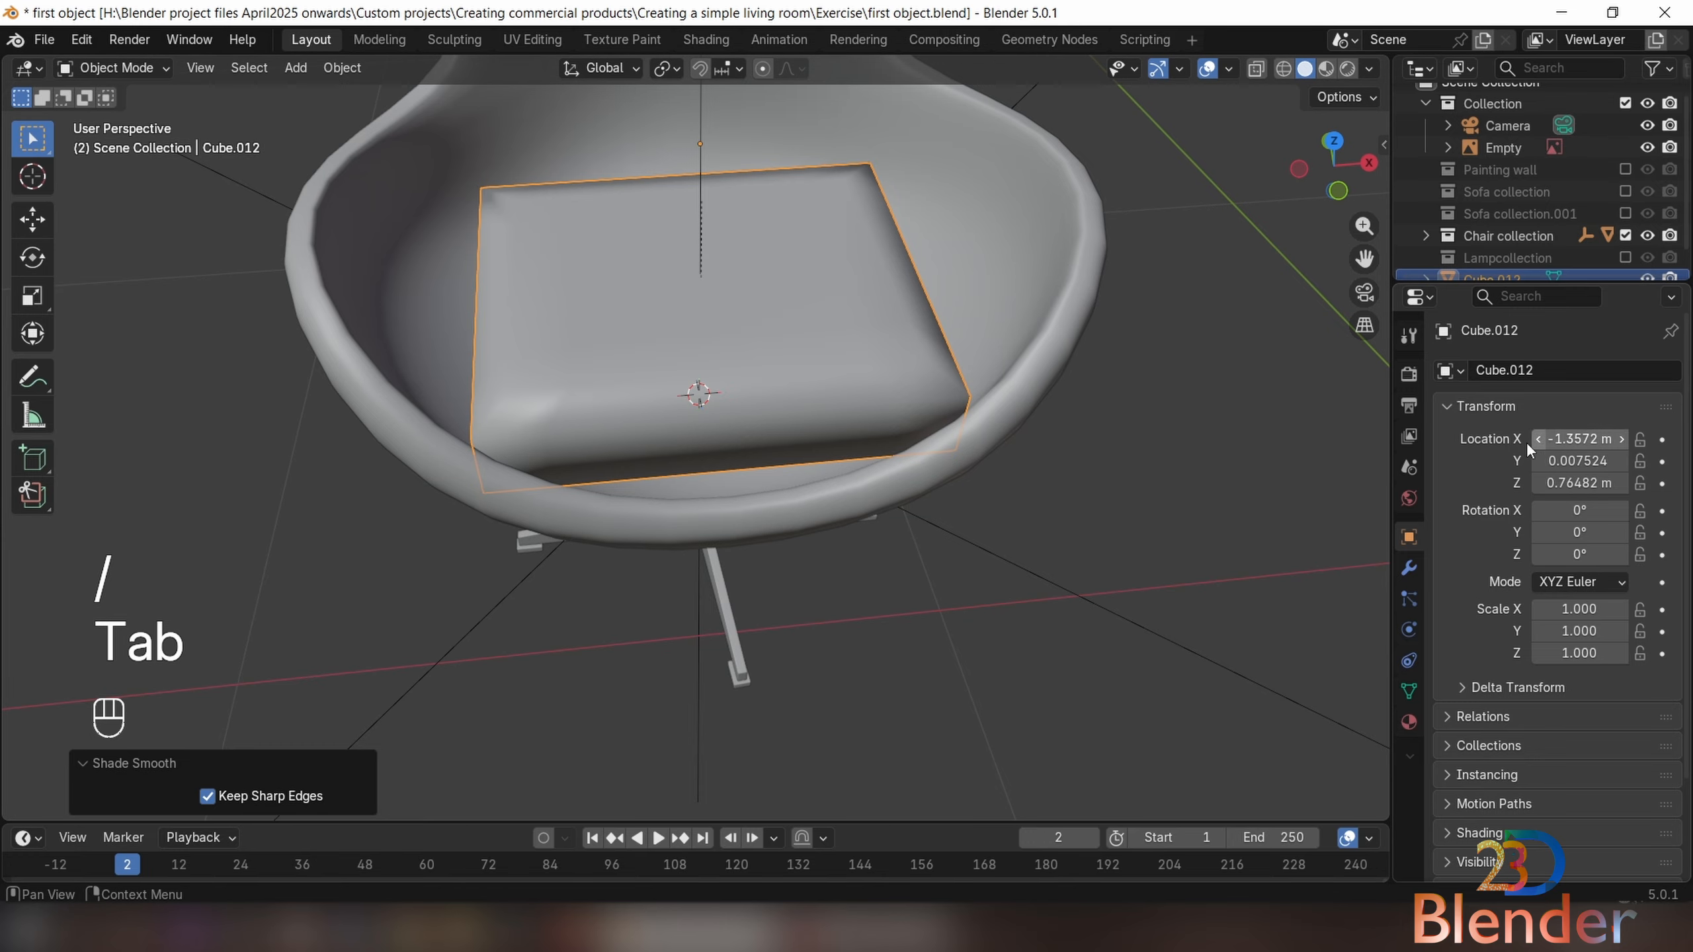
left_click(1409, 567)
left_click(1537, 370)
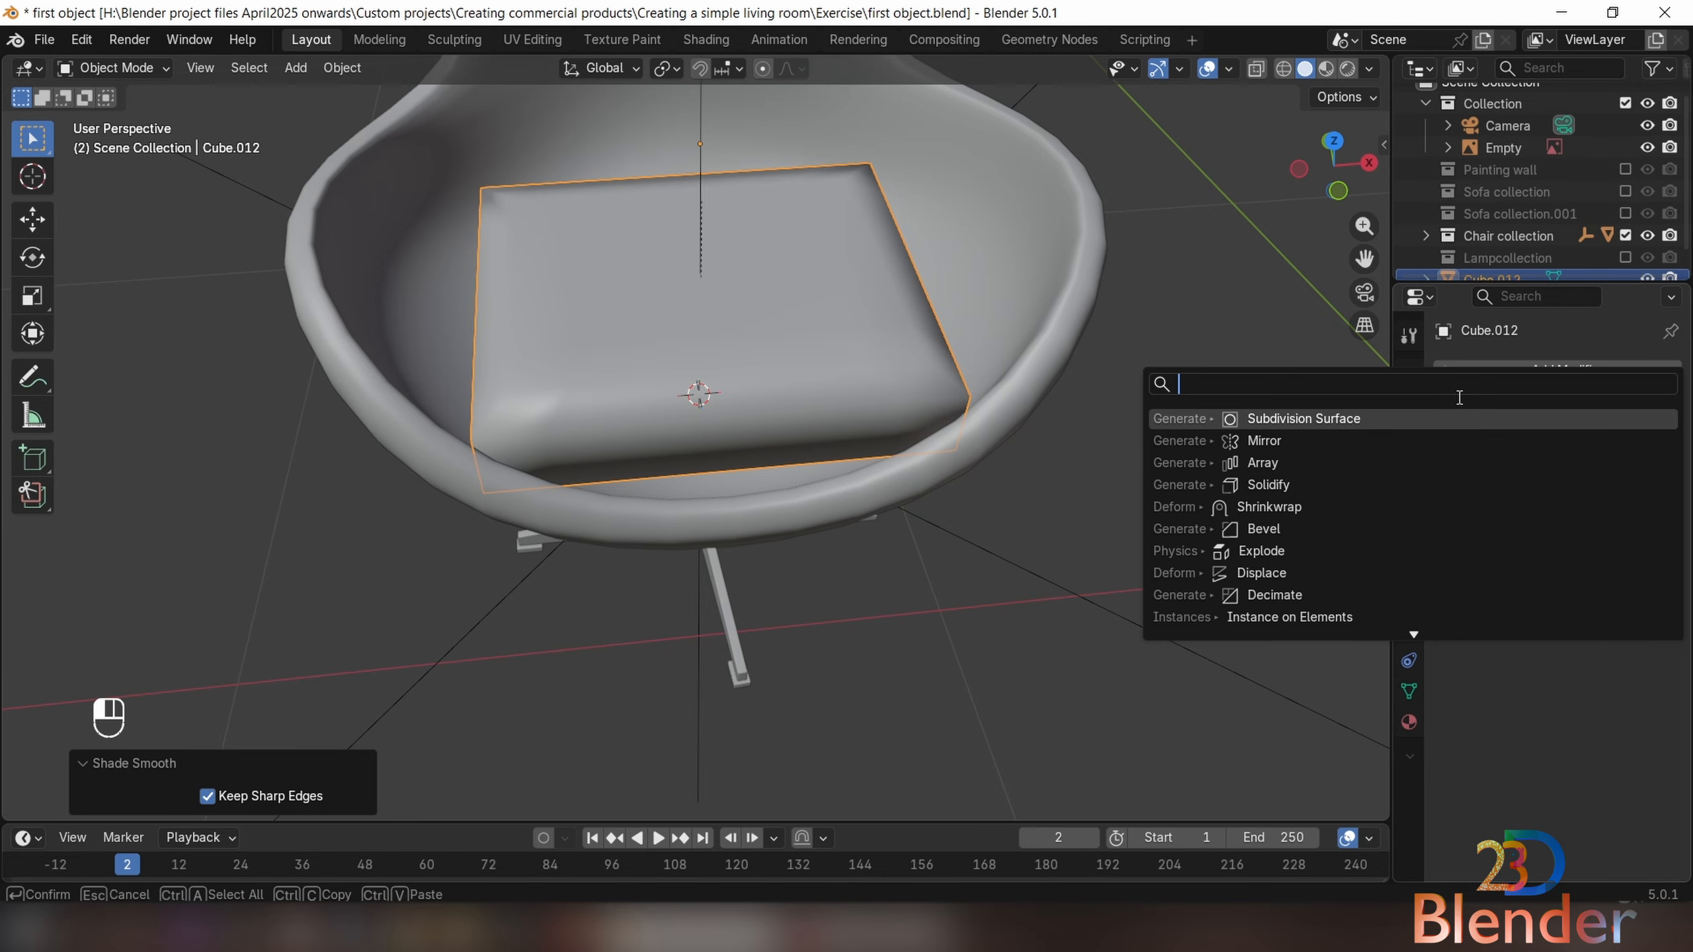
left_click(1408, 428)
middle_click_drag(800, 534, 844, 437)
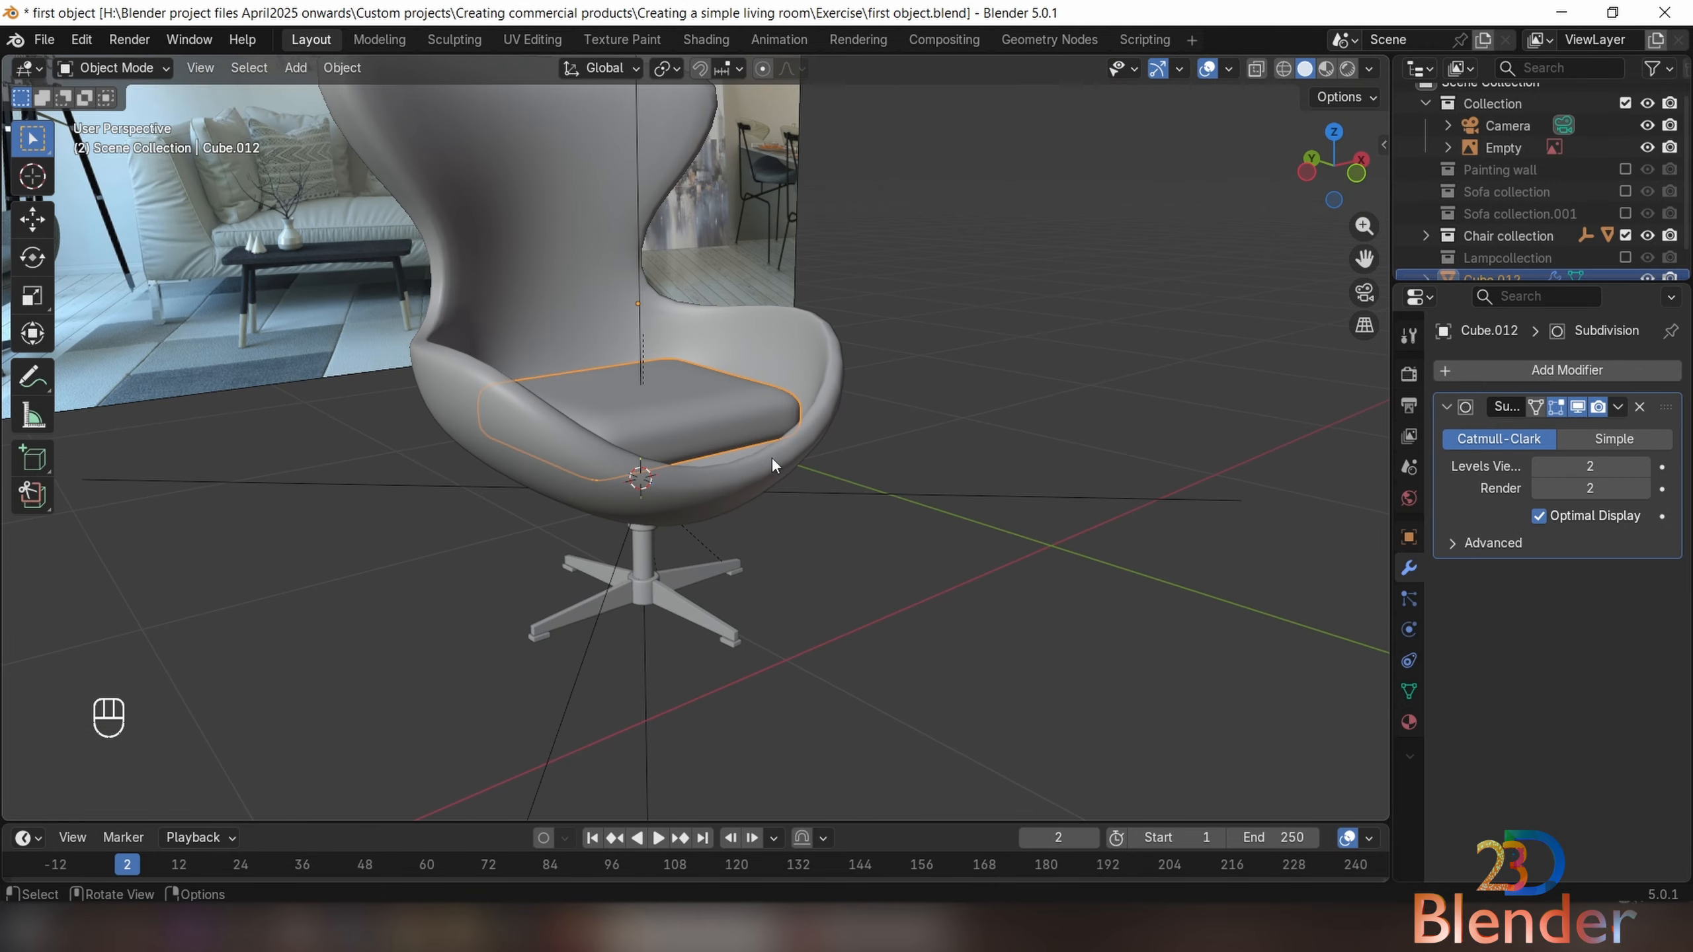
Parent the cushion to Empty.002 using Object (Keep Transform)
left_click(987, 498, "shift")
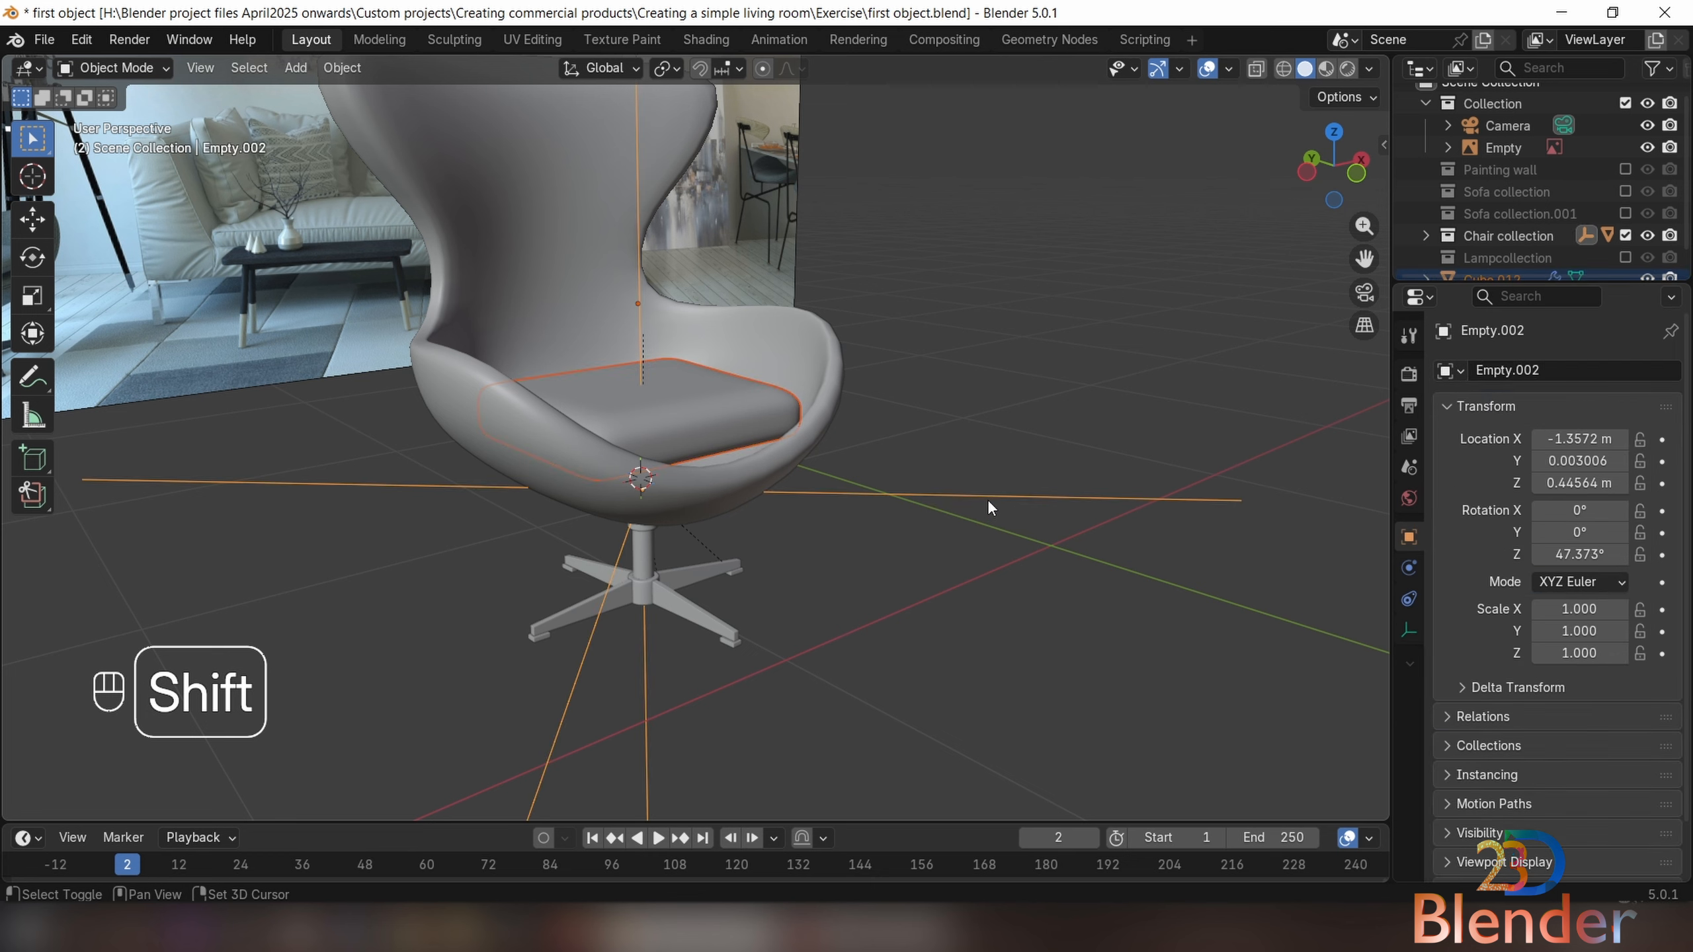
key("ctrl+p")
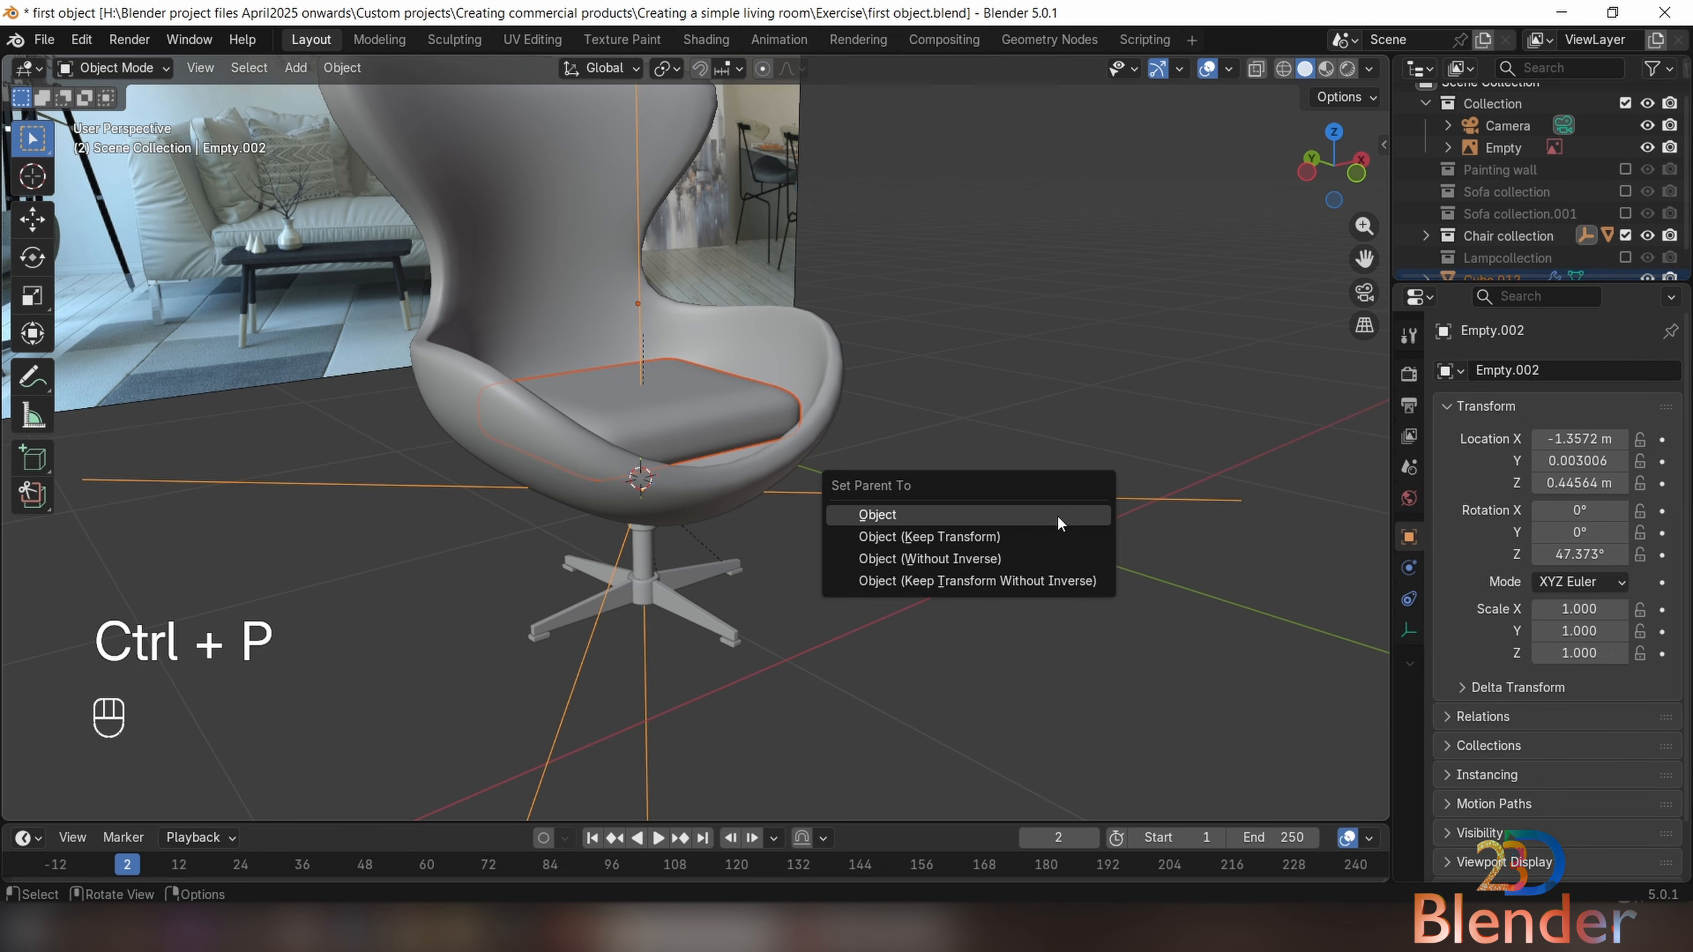
left_click(1010, 540)
middle_click_drag(1023, 447, 904, 474)
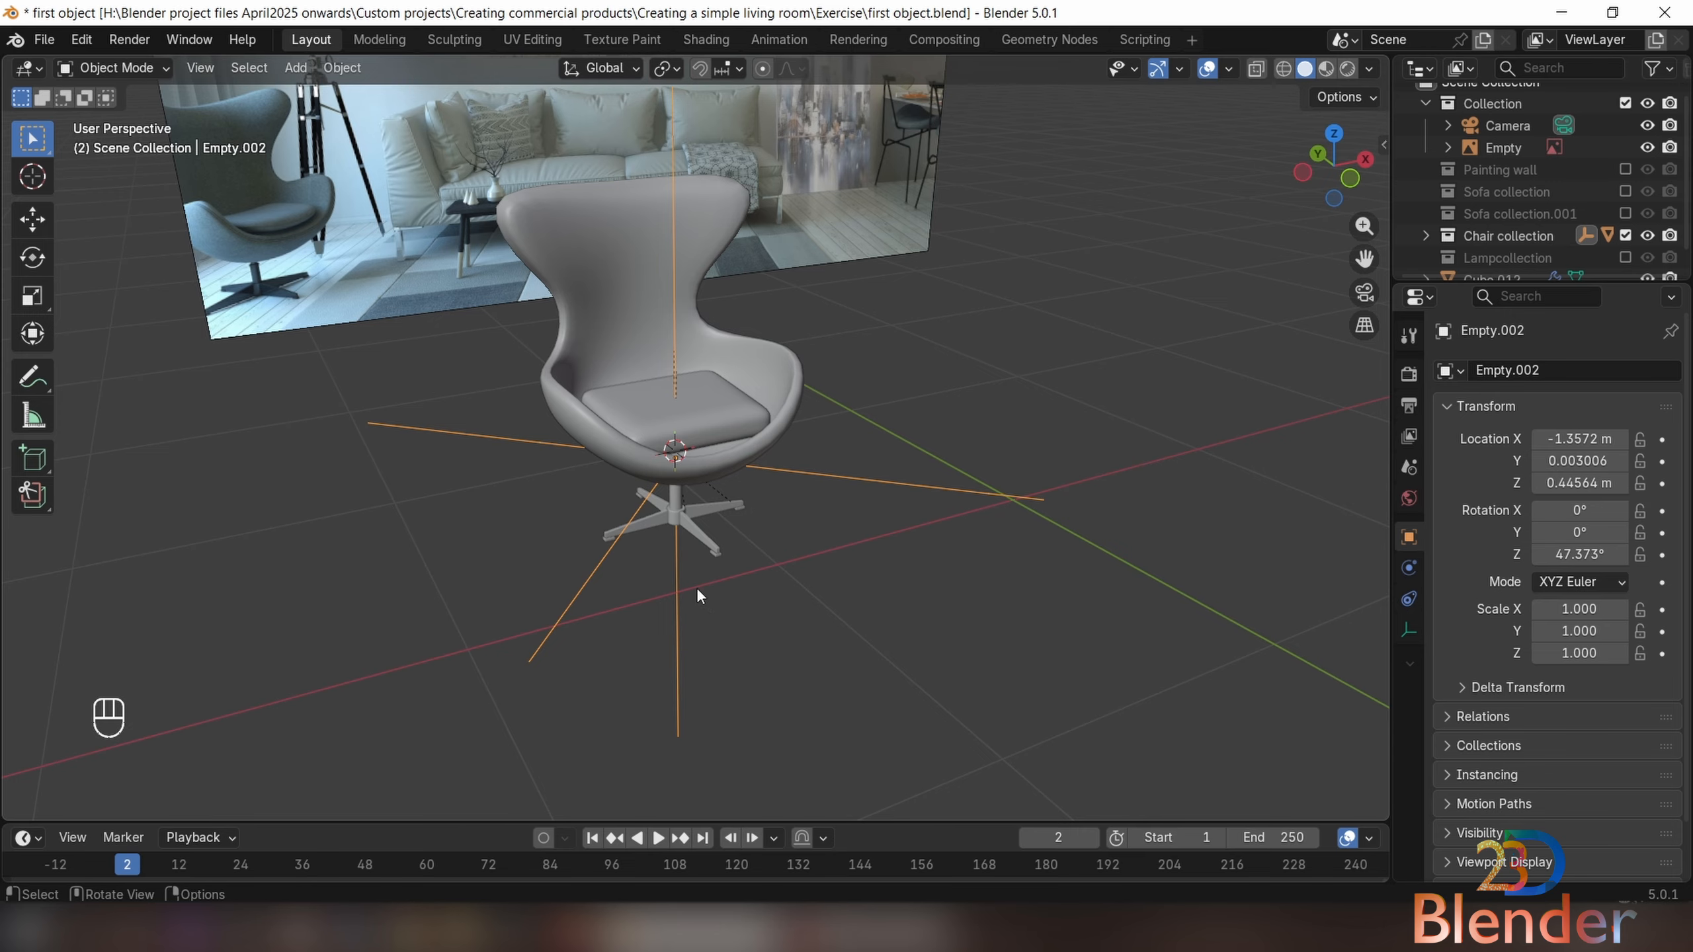
Try moving Empty.002 to check that the cushion follows with the chair
middle_click_drag(696, 587, 1091, 475)
key("g")
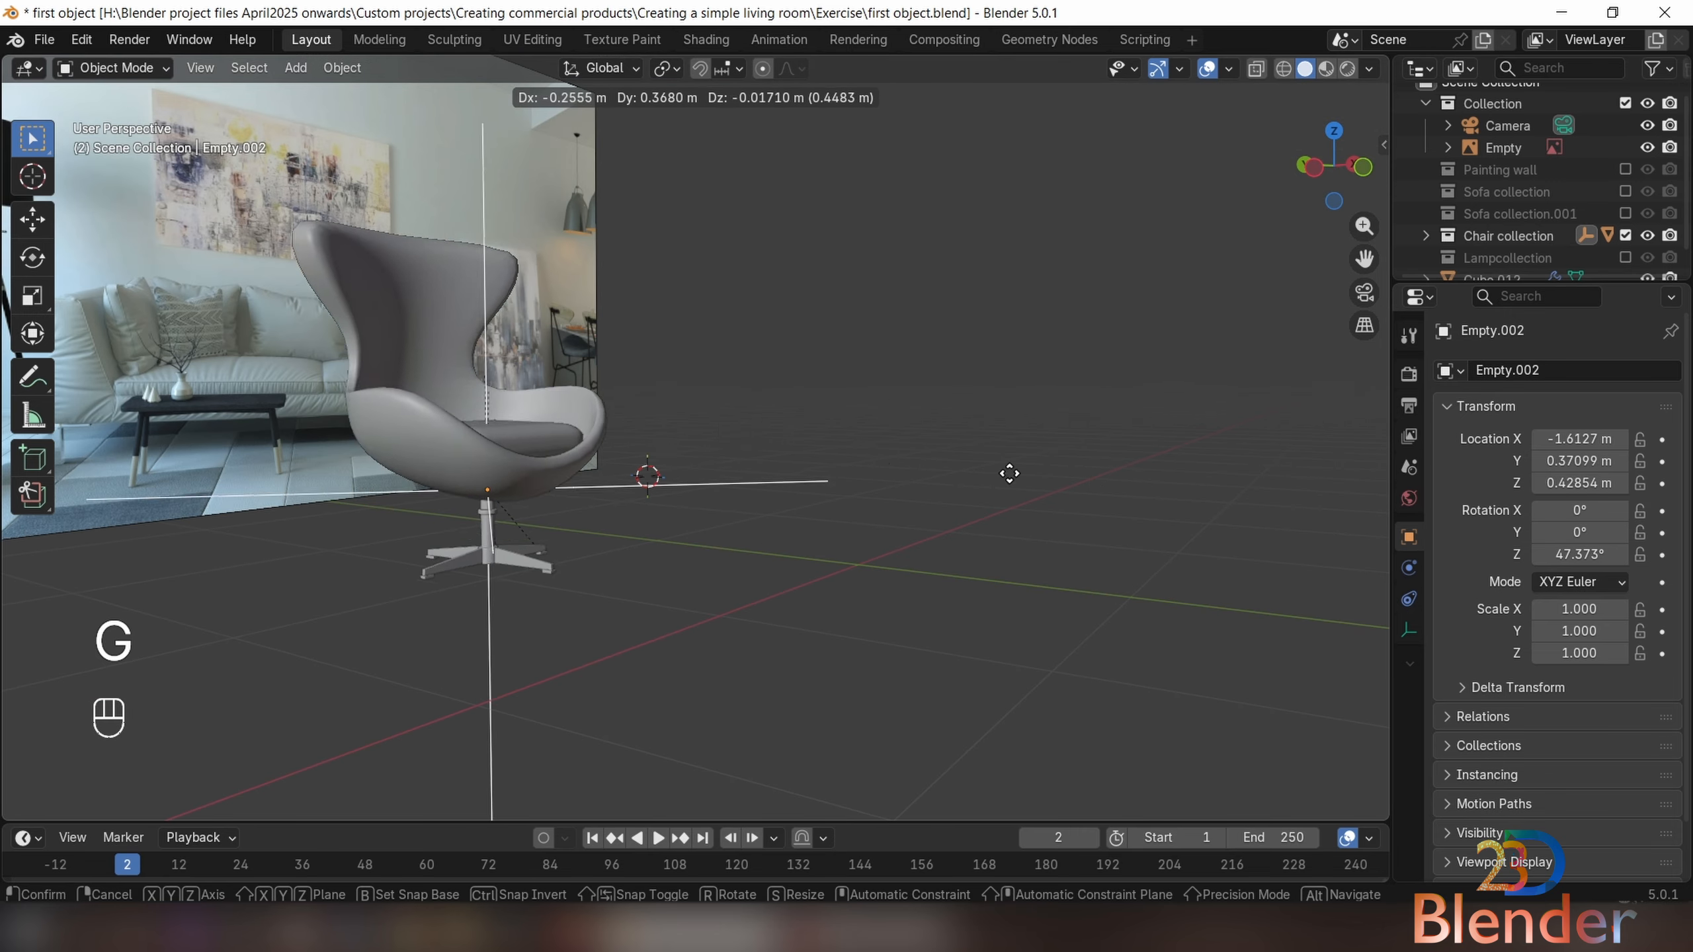
right_click(1167, 376)
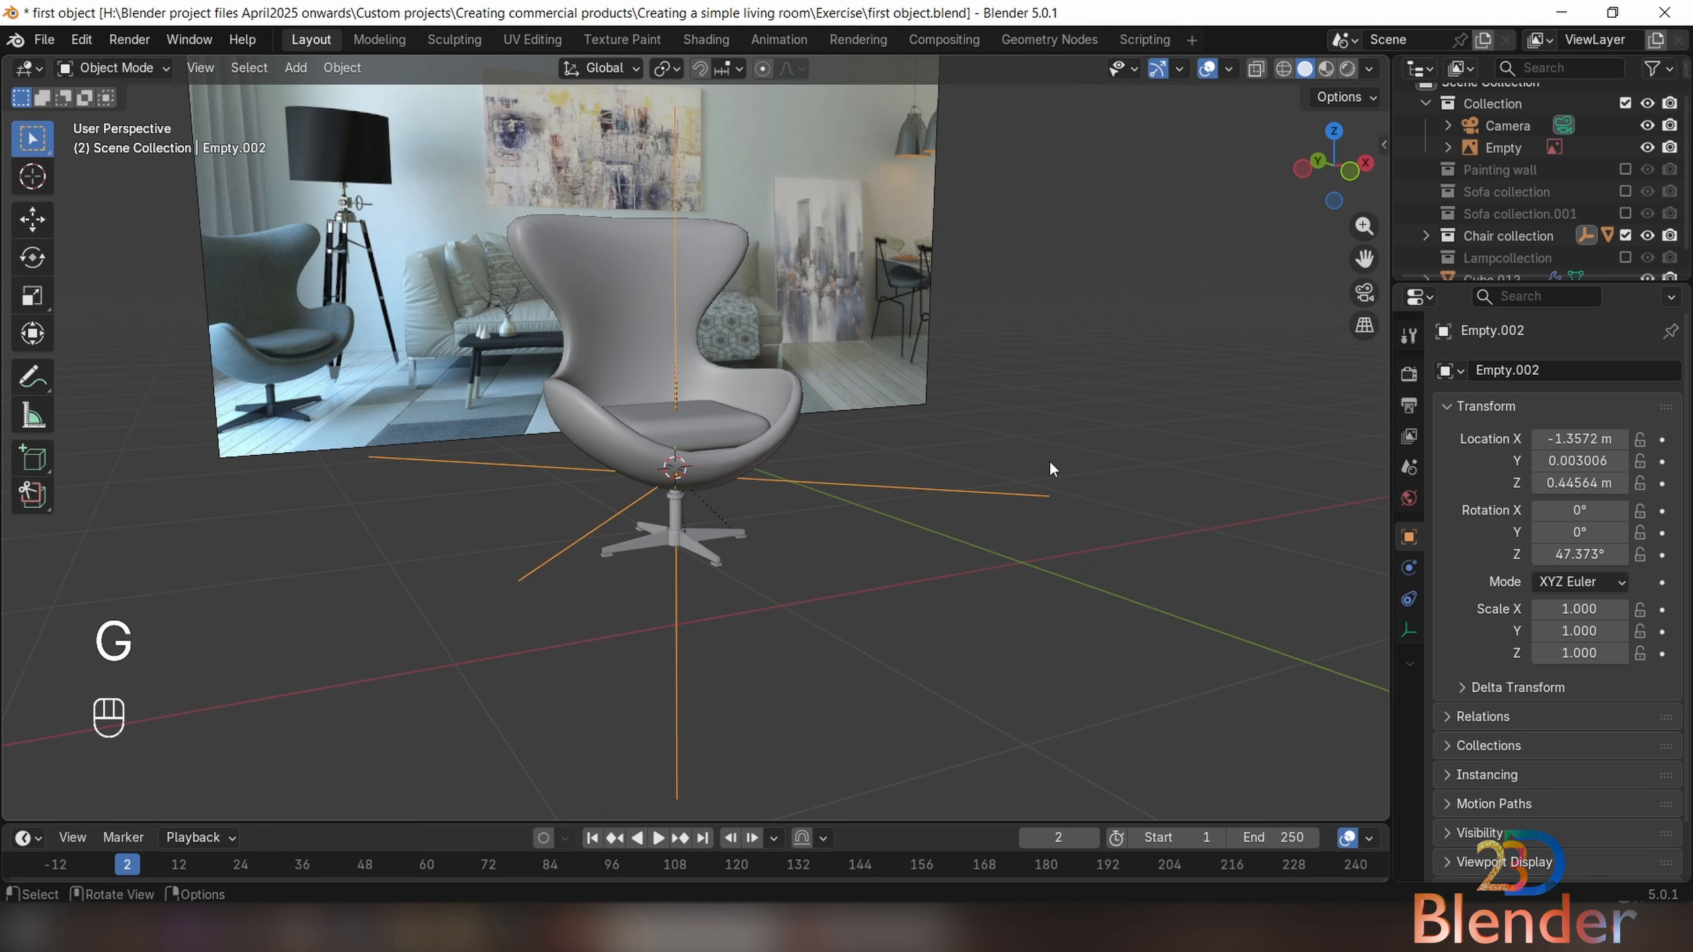